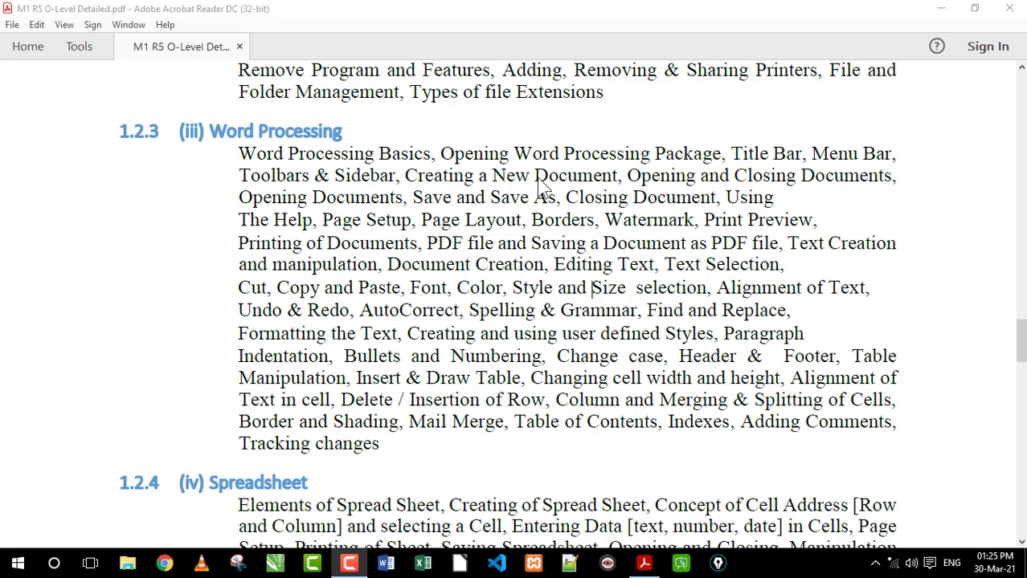
# Review the Word Processing topics in the syllabus PDF, from the basics through Watermark to Header & Footer
pyautogui.moveTo(239, 153); pyautogui.dragTo(797, 363)
pyautogui.click(608, 220)
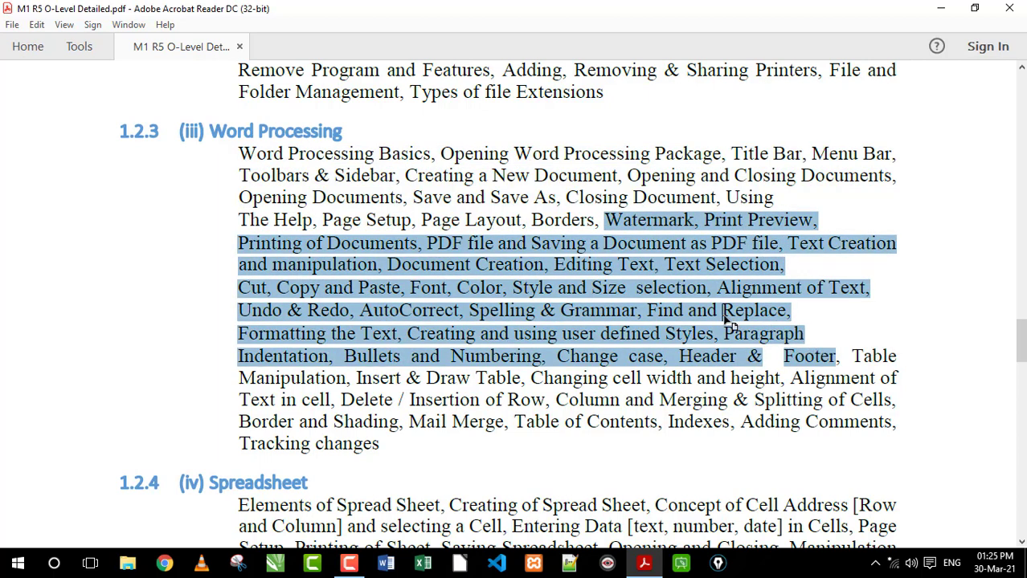
pyautogui.click(728, 317)
# Switch to LibreOffice and create a blank Writer document
pyautogui.click(470, 565)
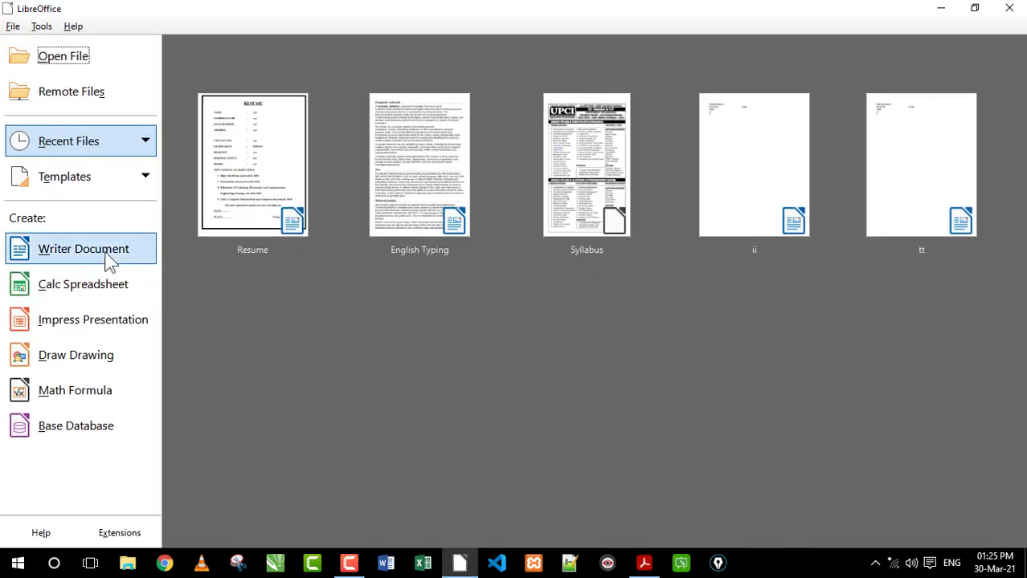
pyautogui.click(110, 259)
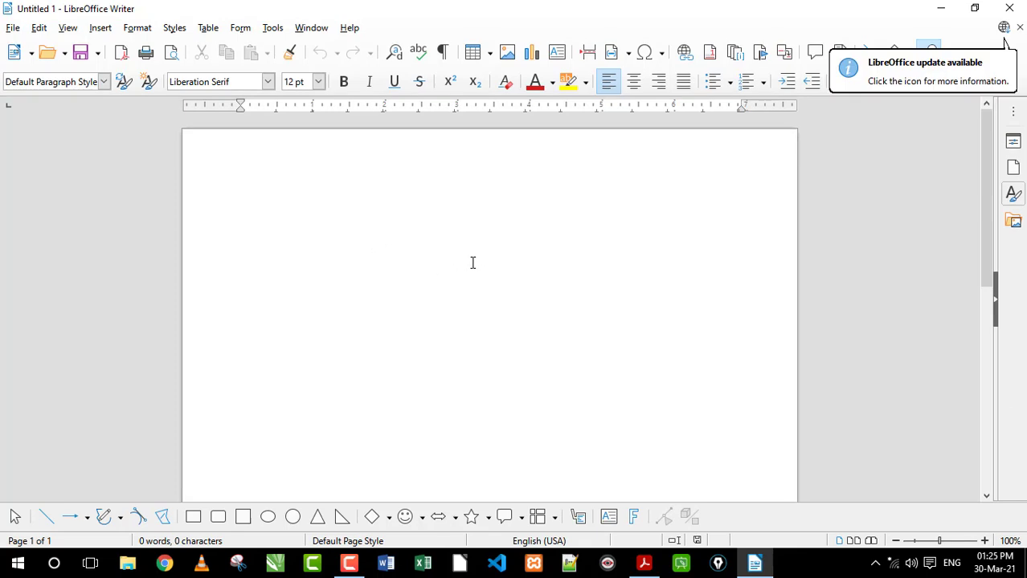
# Open "o level m1 r5 january 2021.pdf" in Acrobat Reader and examine the exam paper's title box
pyautogui.rightClick(649, 569)
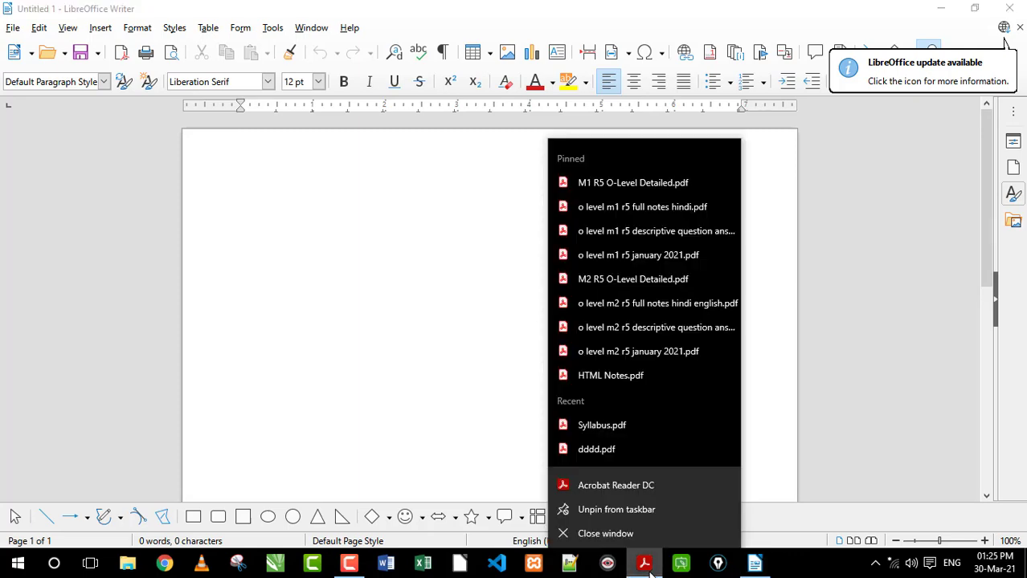
pyautogui.click(644, 253)
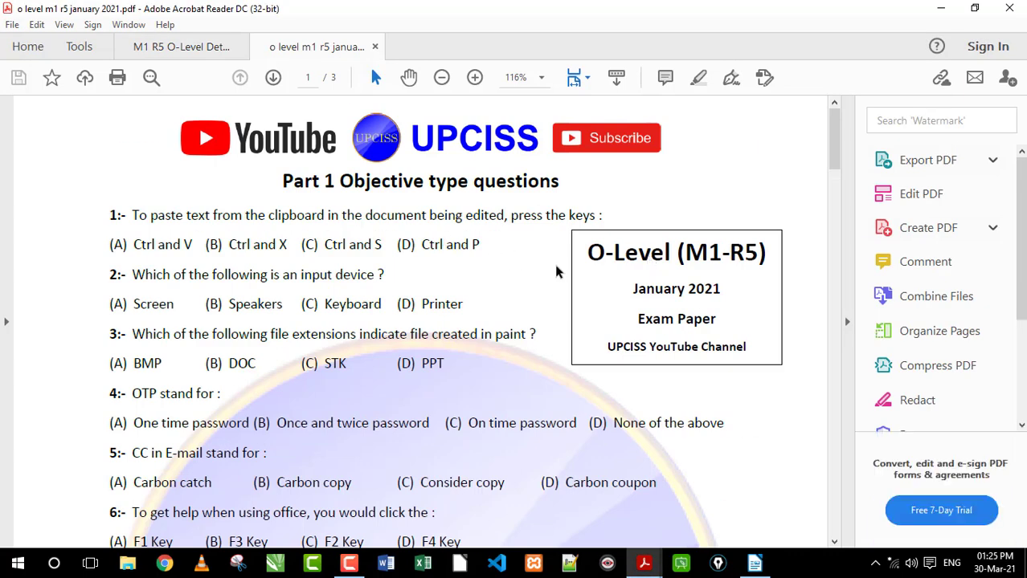
pyautogui.moveTo(630, 289); pyautogui.dragTo(727, 321)
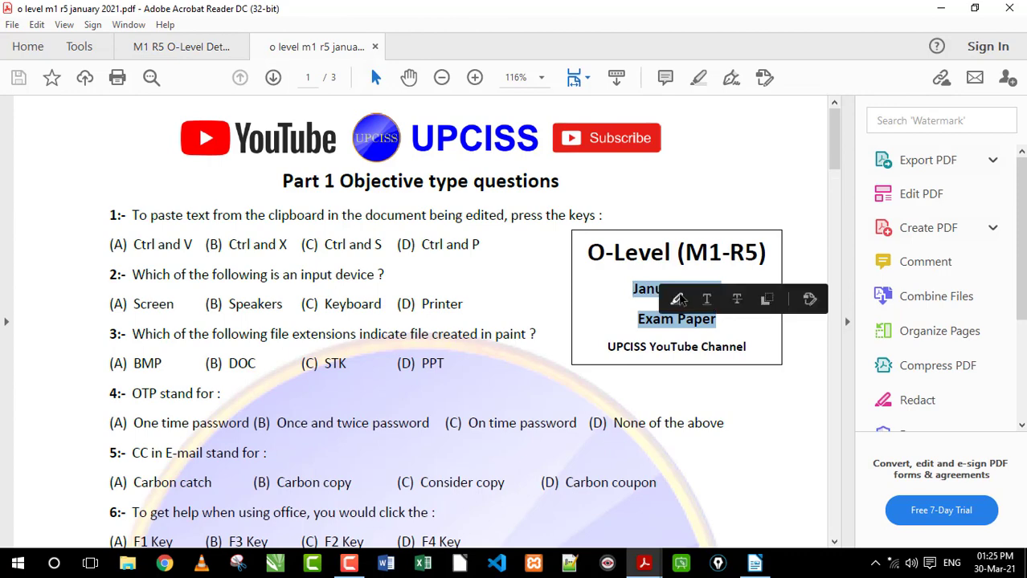
pyautogui.moveTo(635, 292); pyautogui.dragTo(734, 299)
pyautogui.click(656, 318)
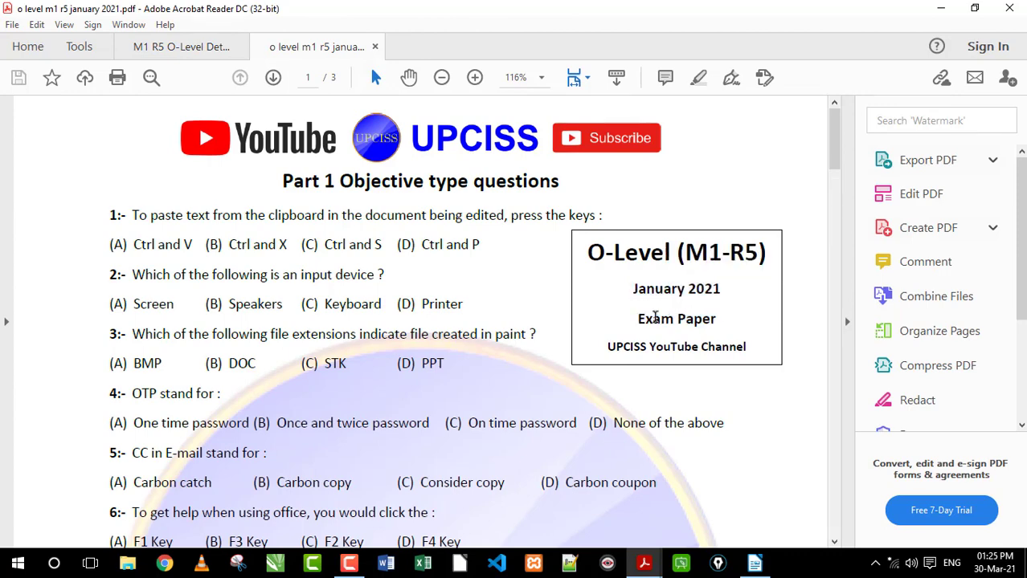
pyautogui.moveTo(676, 254); pyautogui.dragTo(760, 256)
pyautogui.click(662, 256)
# Examine the objective questions on the exam paper's first page, marking question 8 about sending letters in Libre office
pyautogui.scroll(-2, 336, 261)
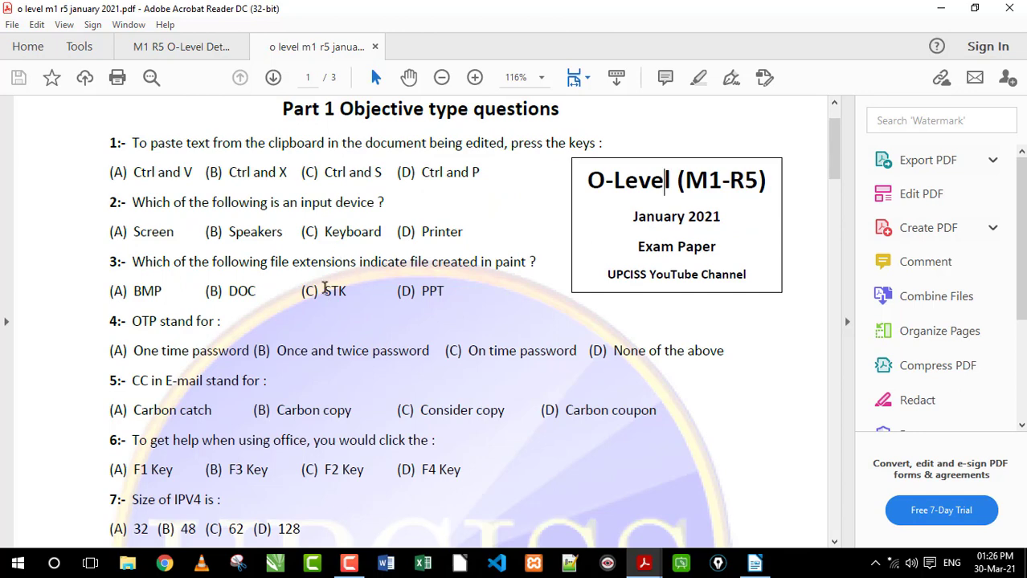
pyautogui.scroll(-5, 315, 289)
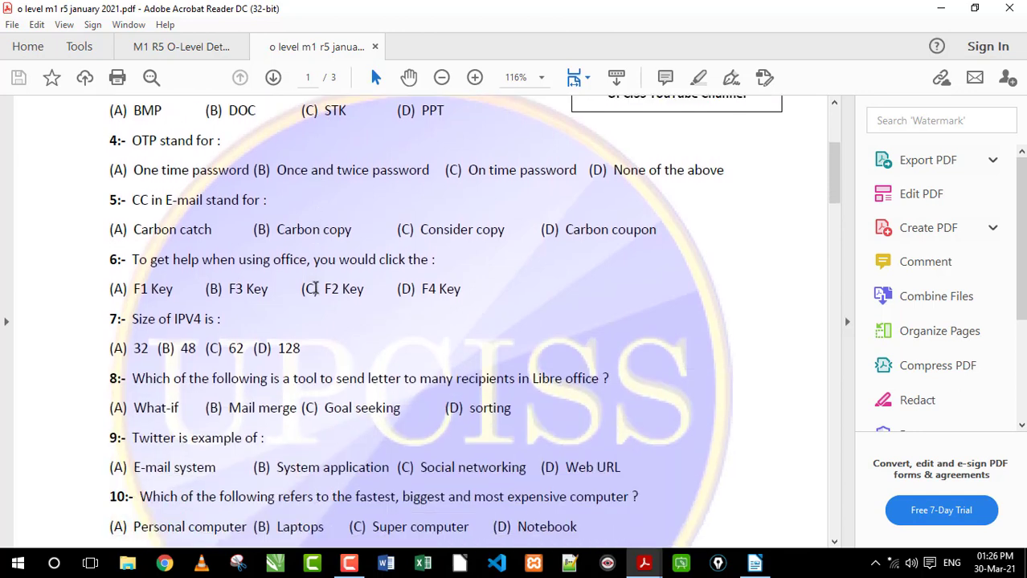
pyautogui.moveTo(266, 380); pyautogui.dragTo(599, 386)
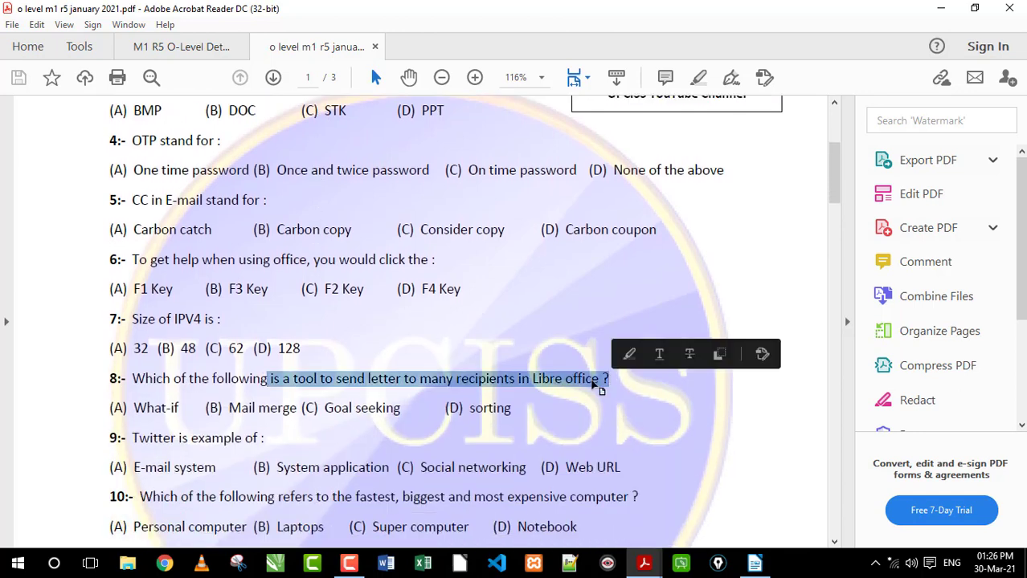
pyautogui.click(504, 379)
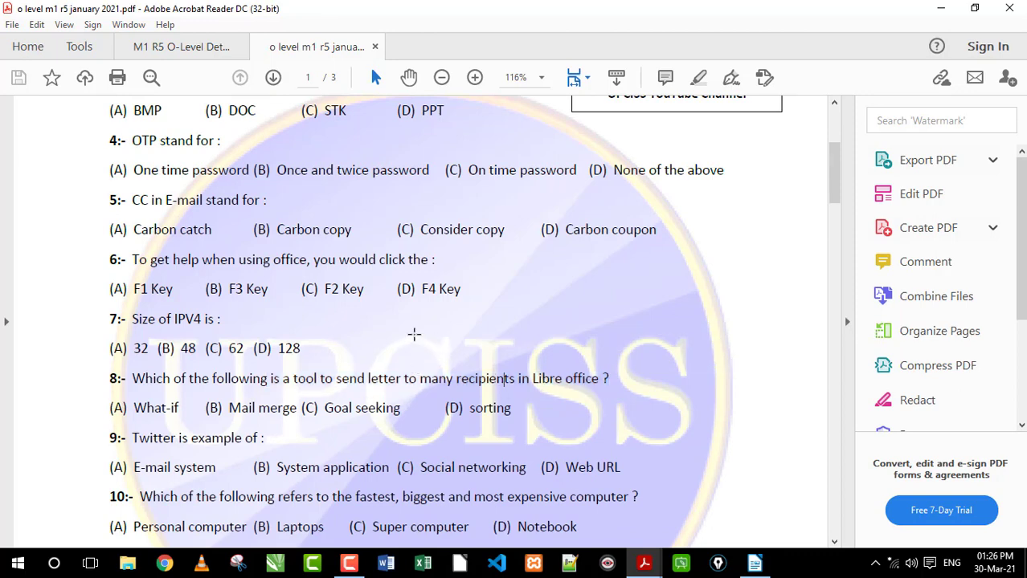
pyautogui.scroll(-2, 432, 336)
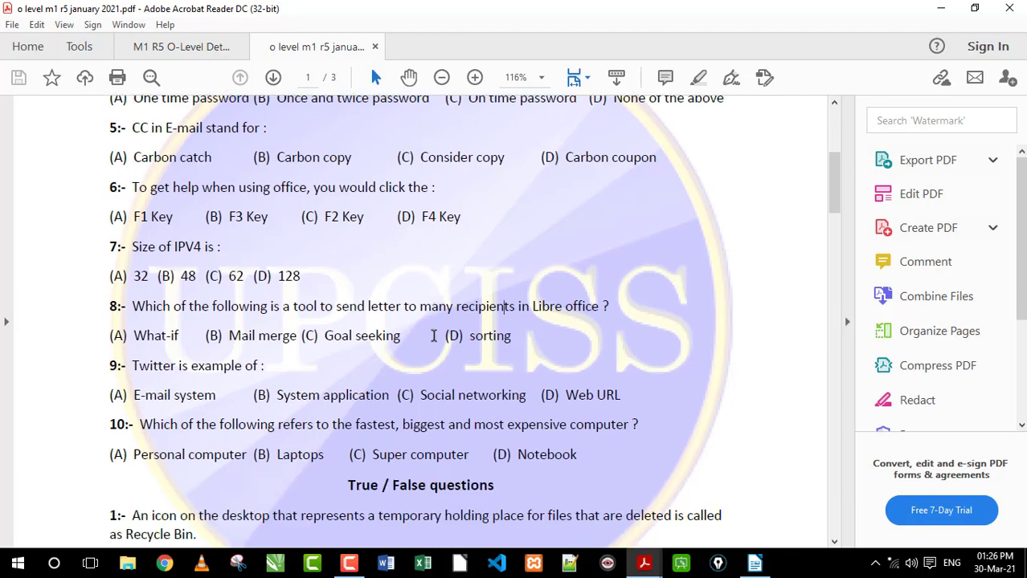
pyautogui.scroll(3, 447, 327)
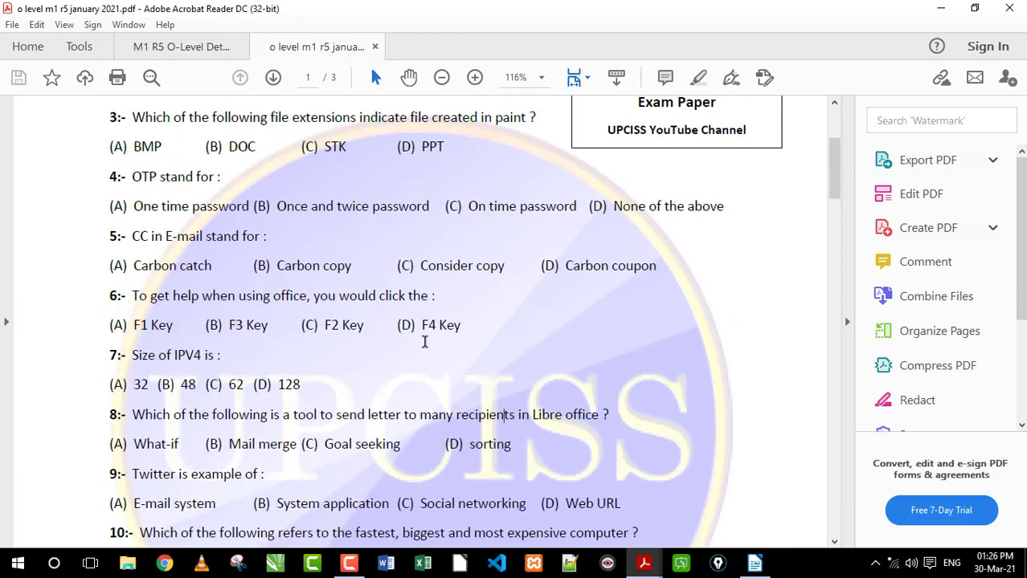
pyautogui.scroll(2, 414, 323)
pyautogui.scroll(1, 412, 320)
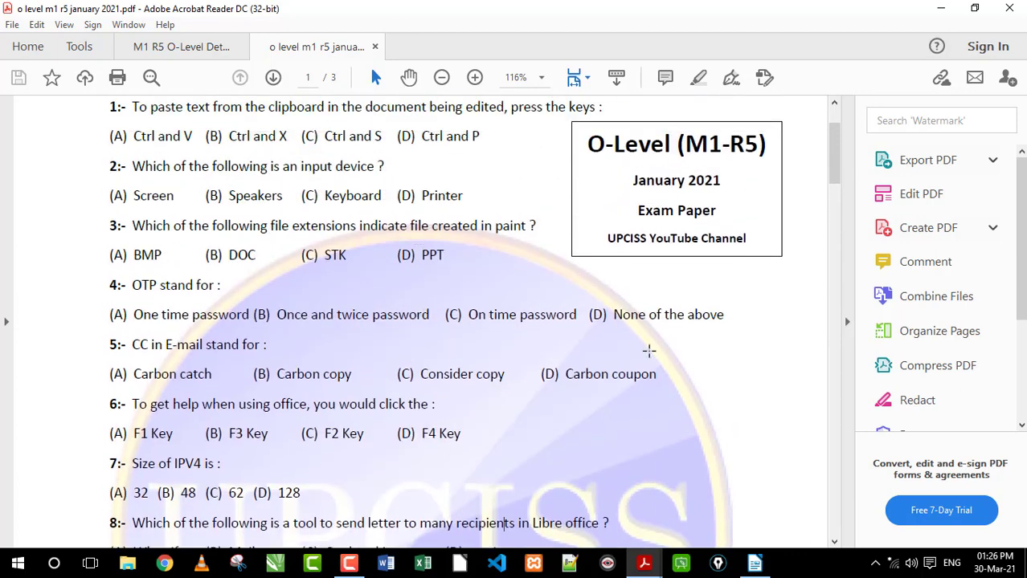
# Examine the watermark behind the text across all three pages of the exam paper
pyautogui.scroll(-4, 646, 352)
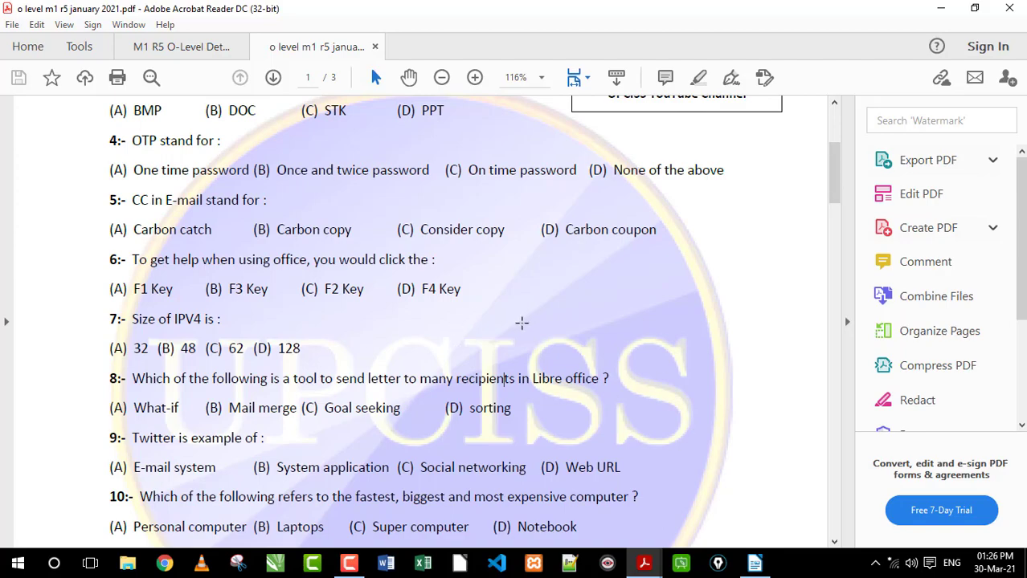
pyautogui.scroll(3, 525, 311)
pyautogui.scroll(-20, 525, 311)
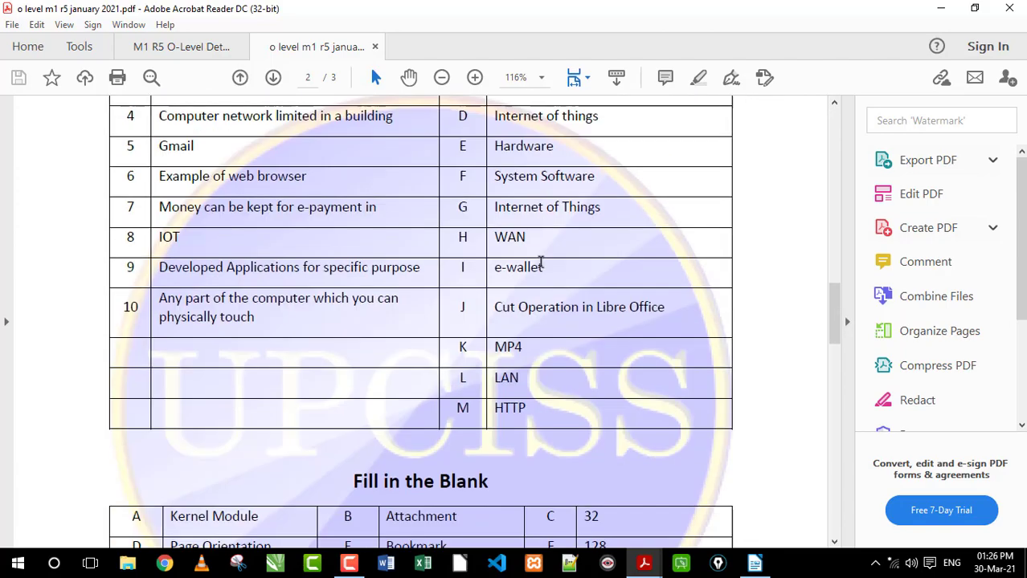
pyautogui.scroll(-20, 541, 262)
pyautogui.scroll(16, 540, 262)
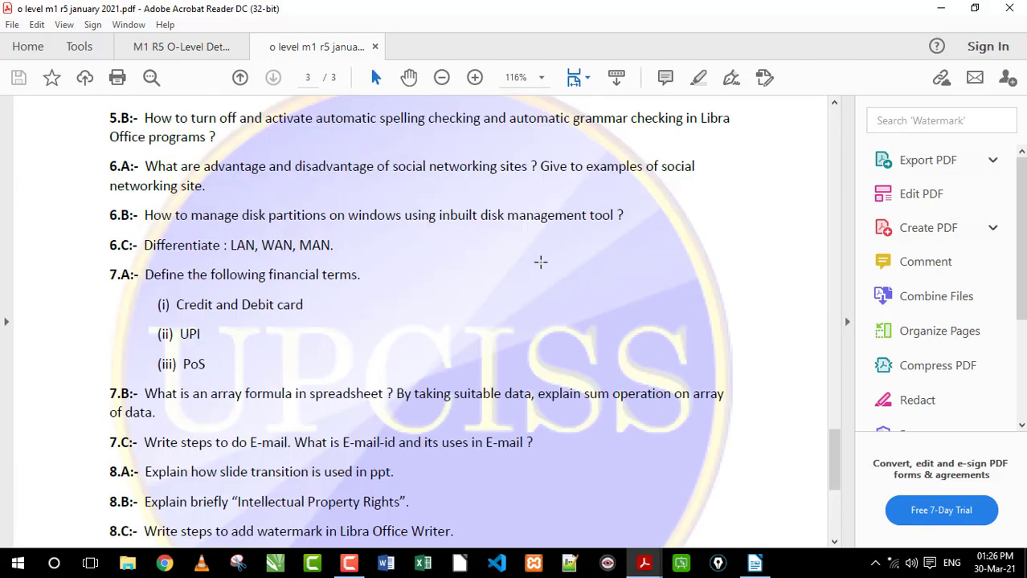
pyautogui.scroll(20, 541, 262)
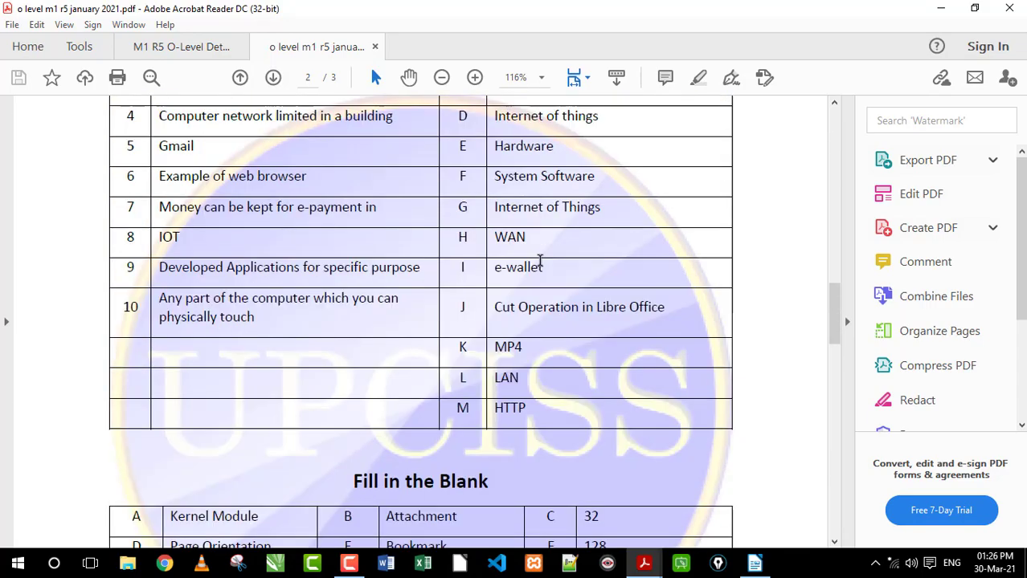
pyautogui.scroll(20, 539, 260)
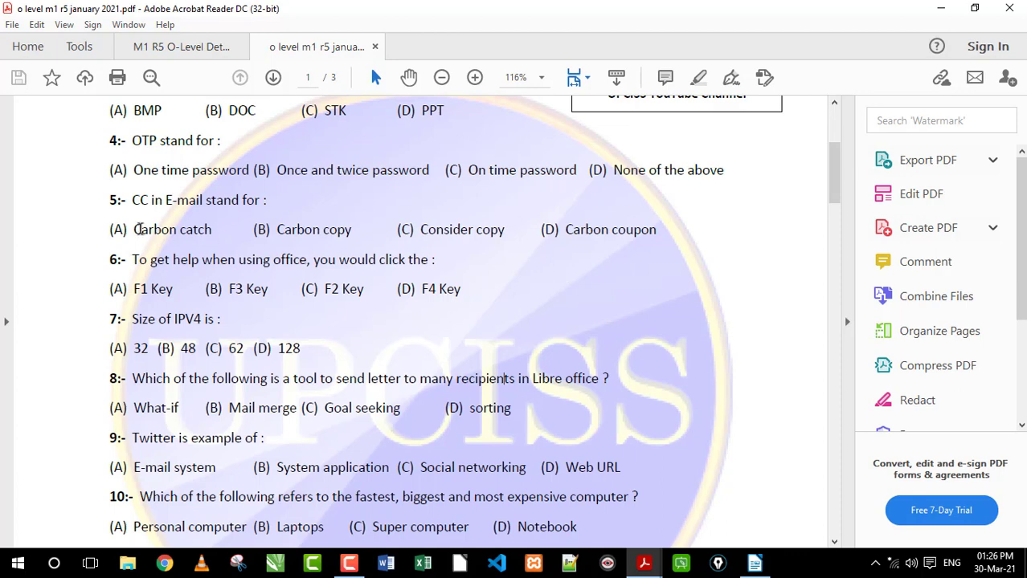
pyautogui.moveTo(135, 230); pyautogui.dragTo(408, 394)
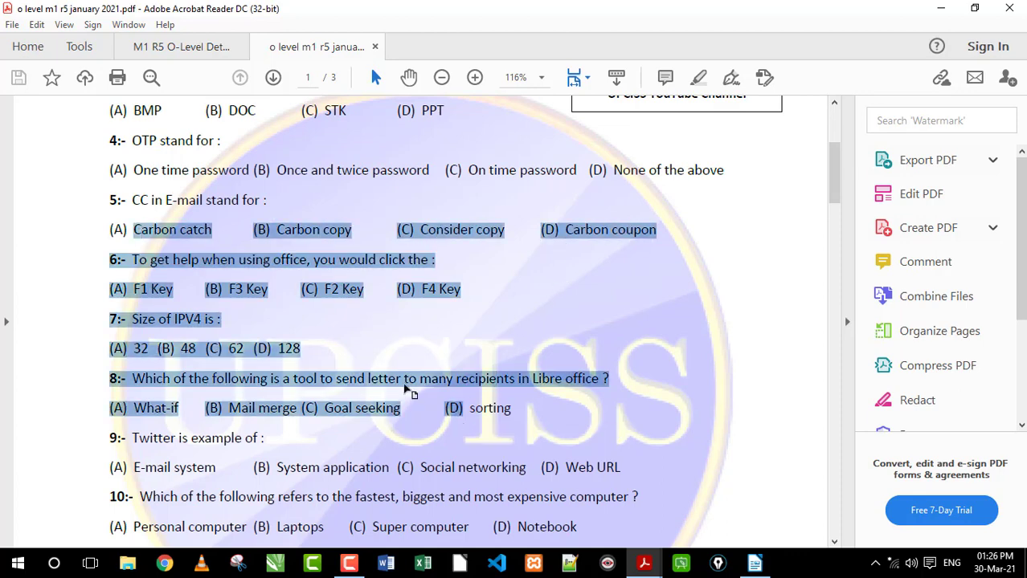
pyautogui.click(403, 378)
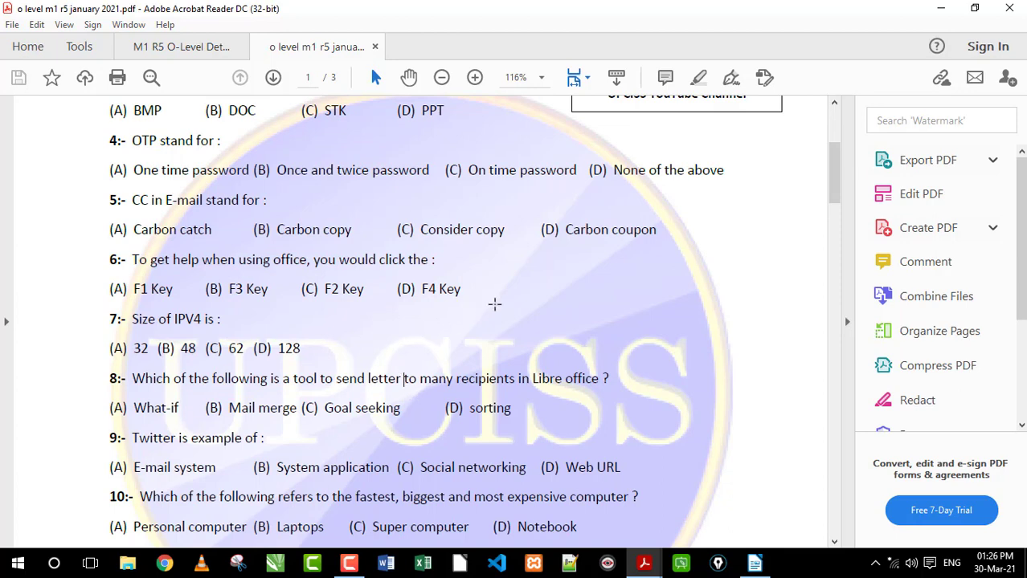
# Close the January 2021 exam paper and switch back to the blank document in LibreOffice Writer
pyautogui.scroll(3, 451, 289)
pyautogui.scroll(2, 451, 289)
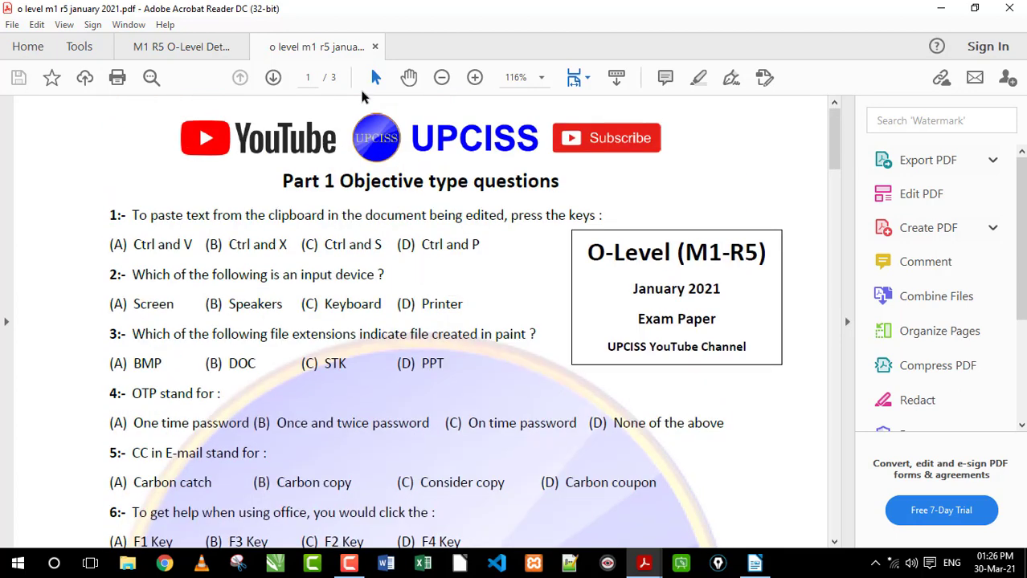
pyautogui.click(374, 47)
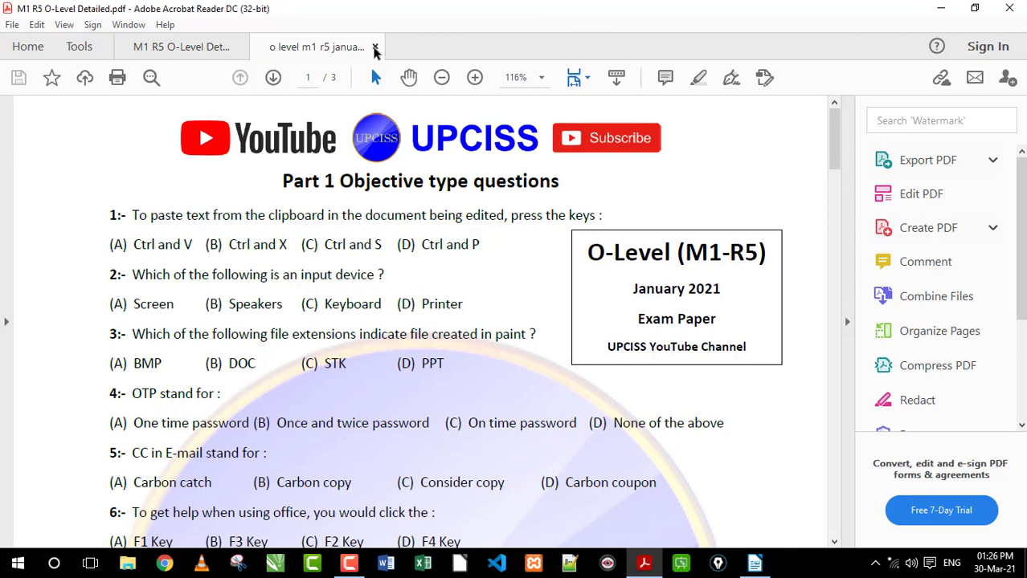
pyautogui.click(759, 565)
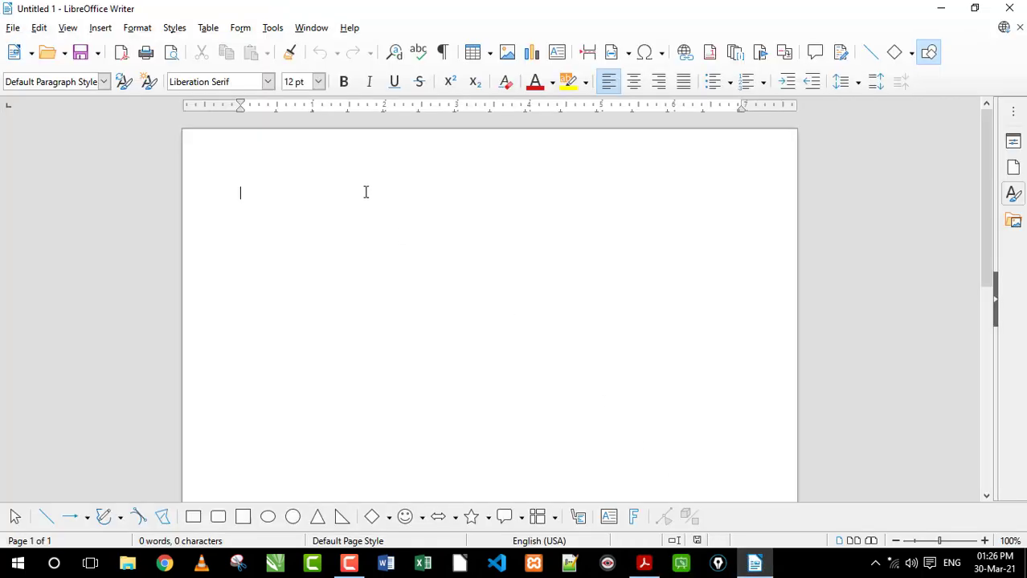
# Start a watermark for the blank document with the text UPCISS in the Arial font
pyautogui.click(138, 29)
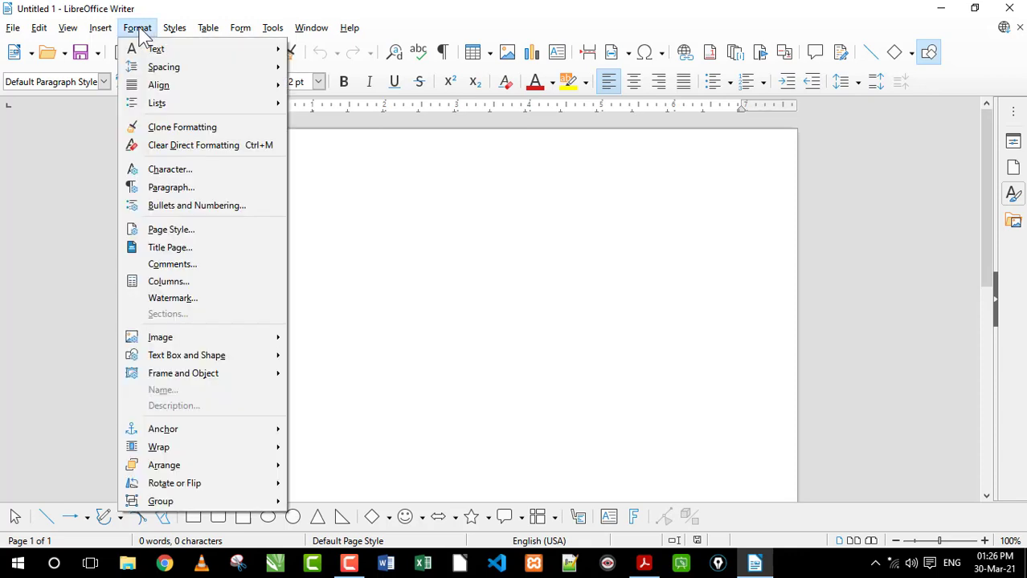
pyautogui.click(171, 300)
pyautogui.moveTo(480, 186); pyautogui.dragTo(459, 199)
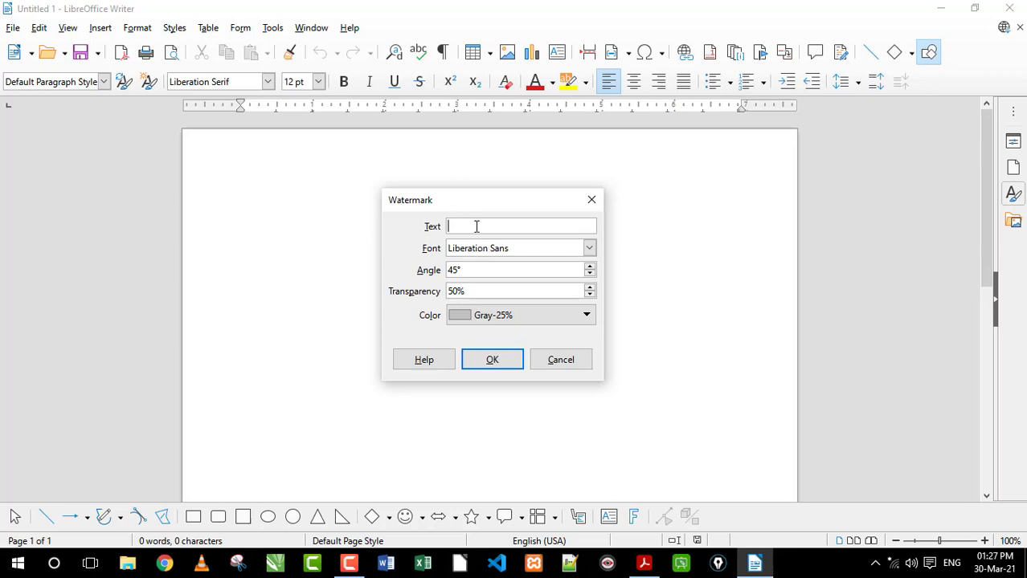
pyautogui.write('SS')
pyautogui.click(590, 249)
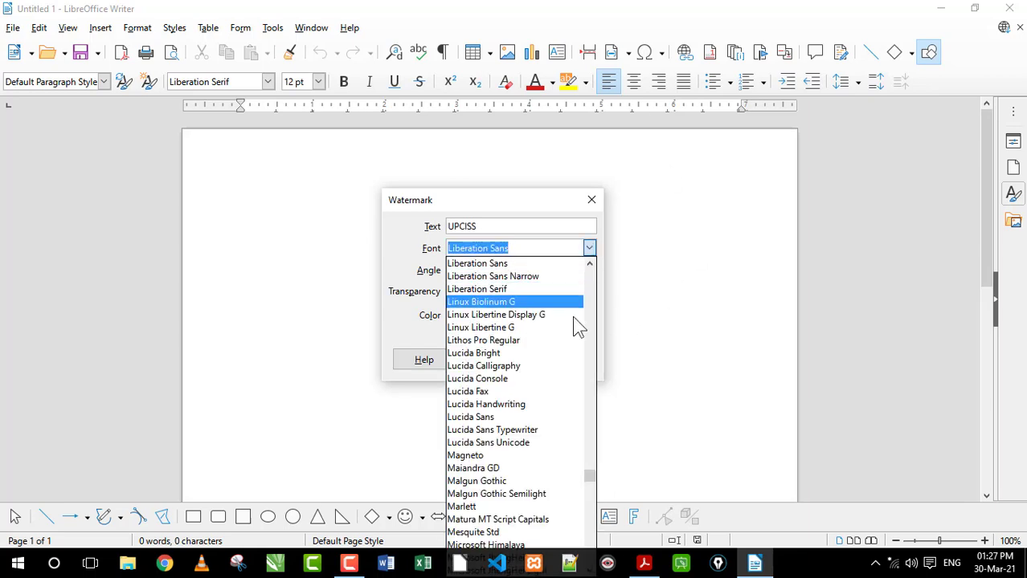
pyautogui.moveTo(589, 476); pyautogui.dragTo(586, 271)
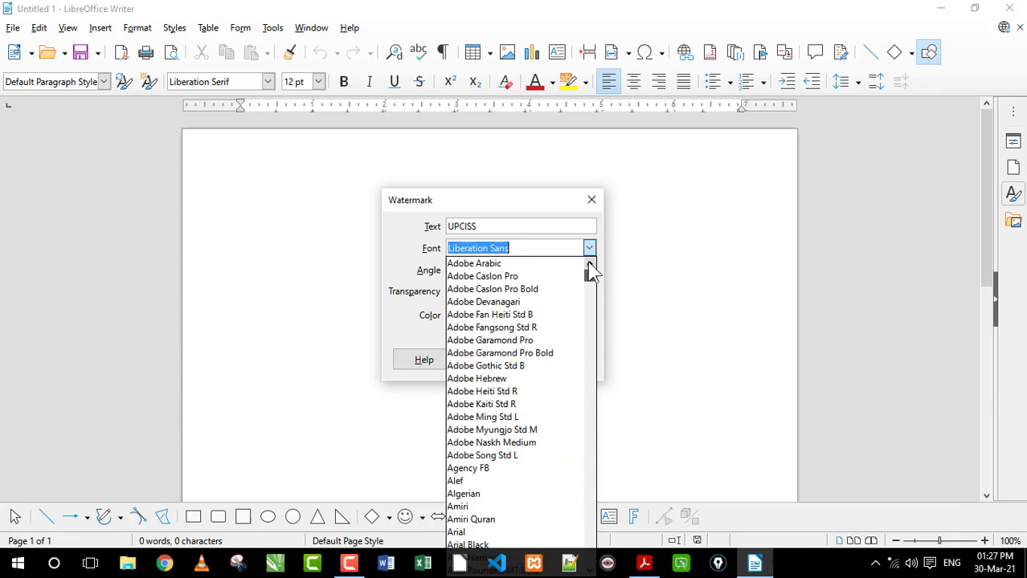
pyautogui.click(474, 530)
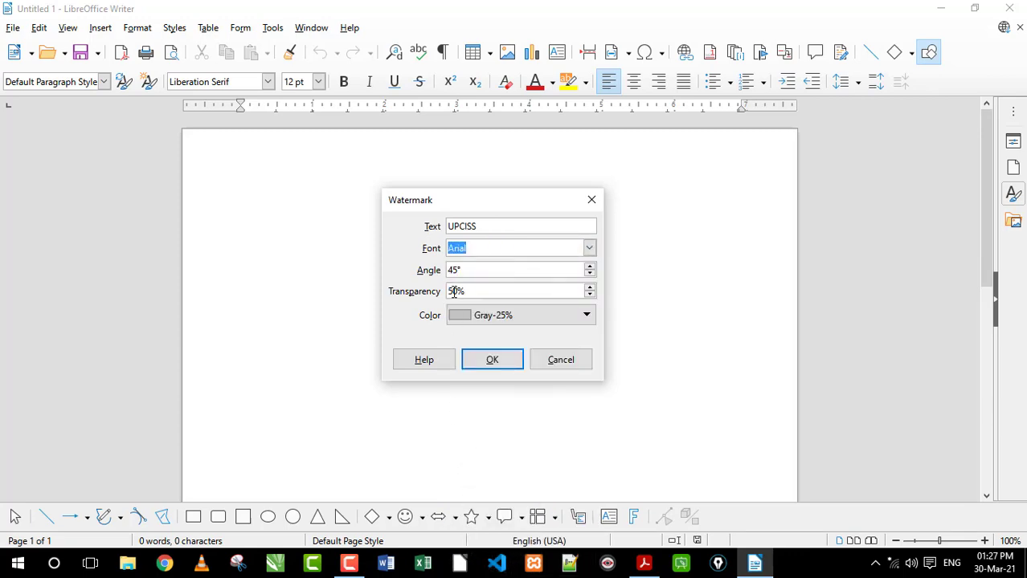
# Set the watermark's angle to 0° and its transparency to 80%
pyautogui.press('Tab')
pyautogui.write('0')
pyautogui.press('Tab')
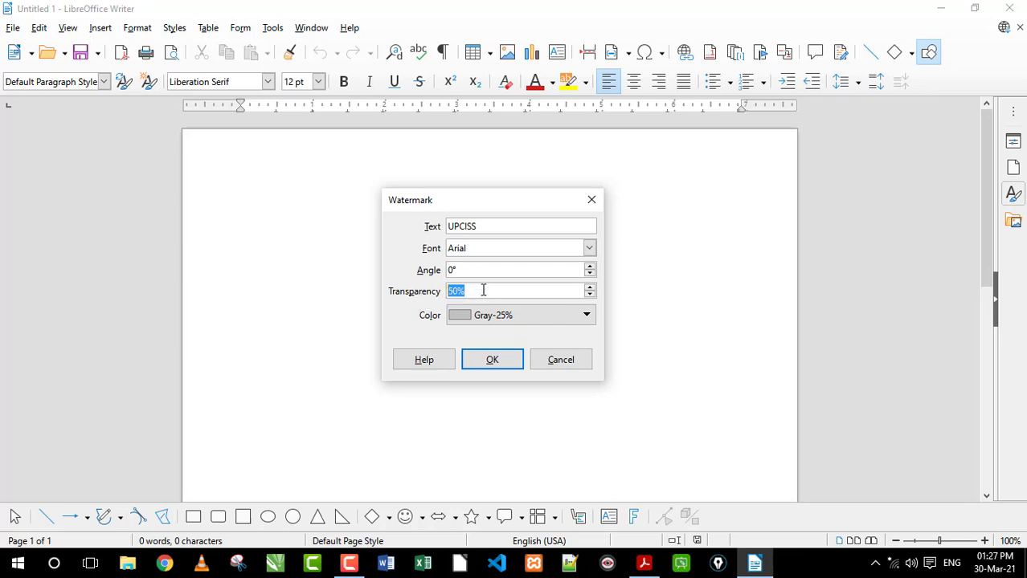
pyautogui.write('80')
# Set the watermark colour to Dark Red and apply the watermark to the page
pyautogui.click(538, 321)
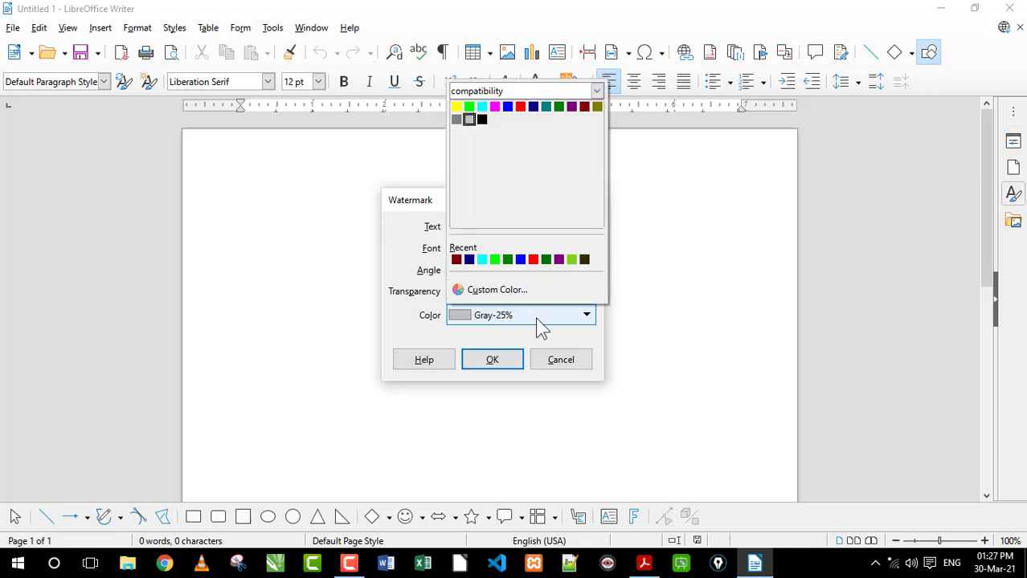
pyautogui.click(584, 109)
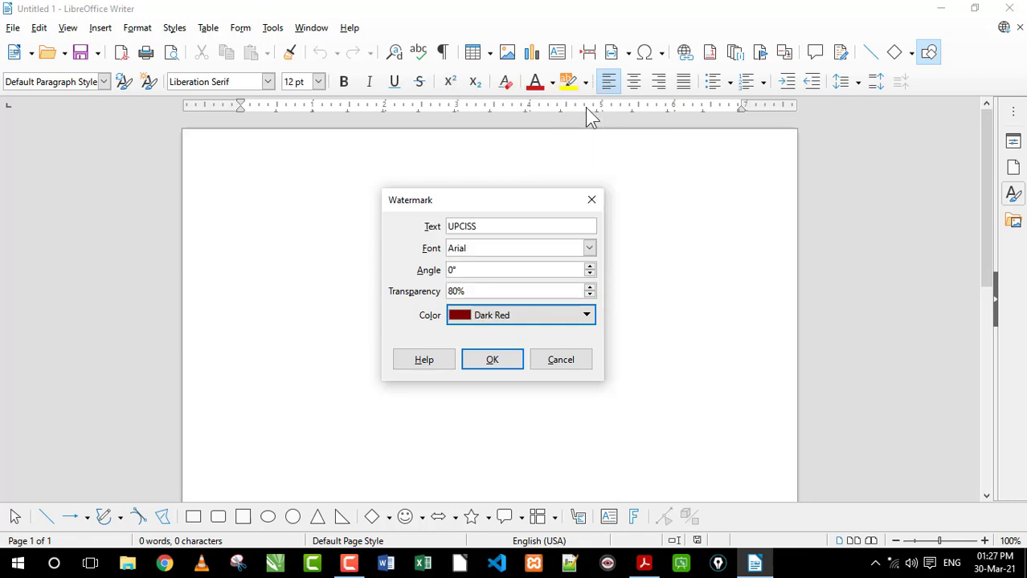
pyautogui.click(493, 361)
pyautogui.scroll(-5, 506, 357)
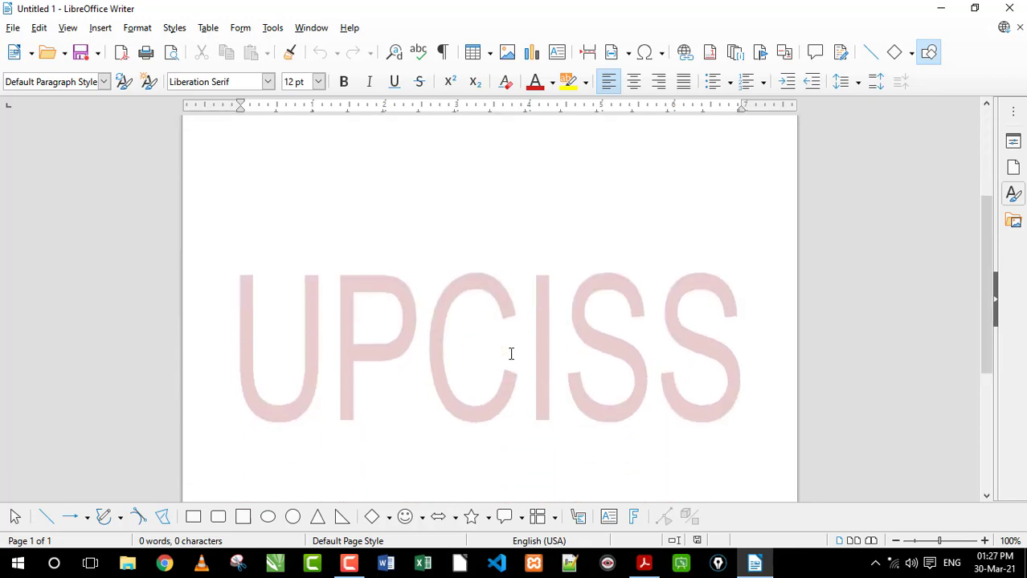
pyautogui.scroll(-5, 553, 322)
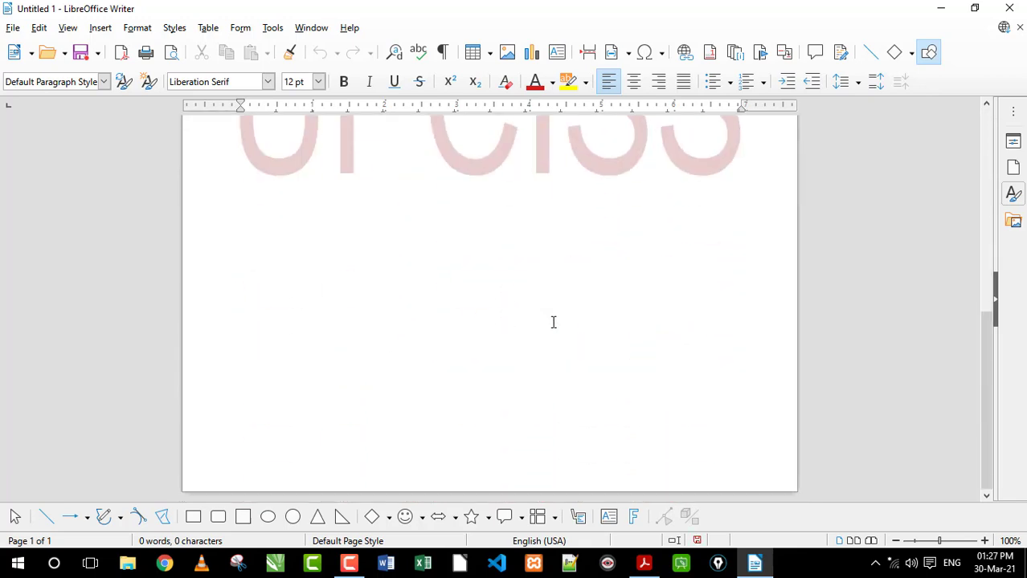
# Enter two lines of sample text, "GFD GF DFG DFG FD" and "G FDGFSD", at the top of the watermarked page
pyautogui.scroll(10, 553, 322)
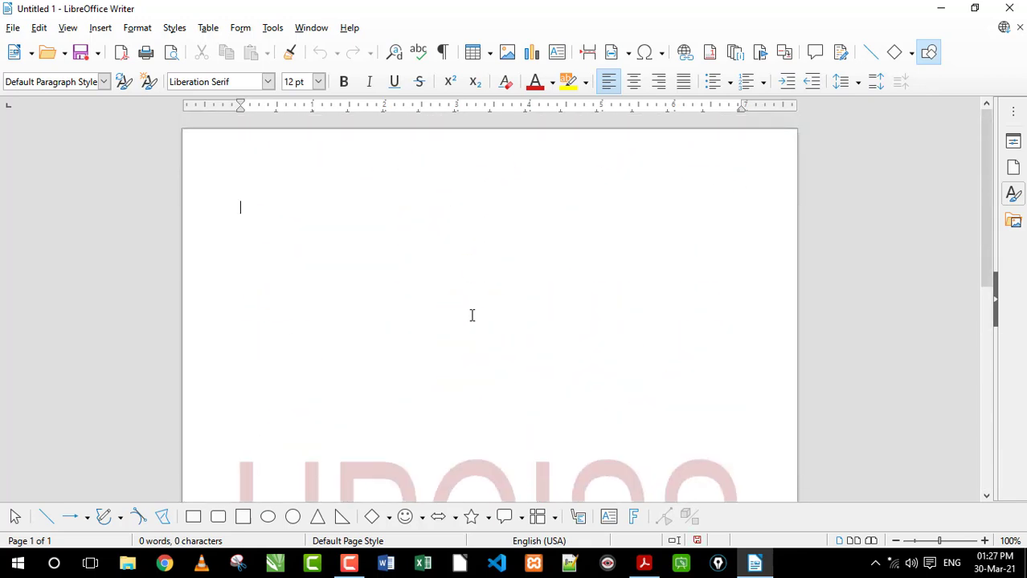
pyautogui.scroll(-7, 472, 314)
pyautogui.scroll(5, 466, 297)
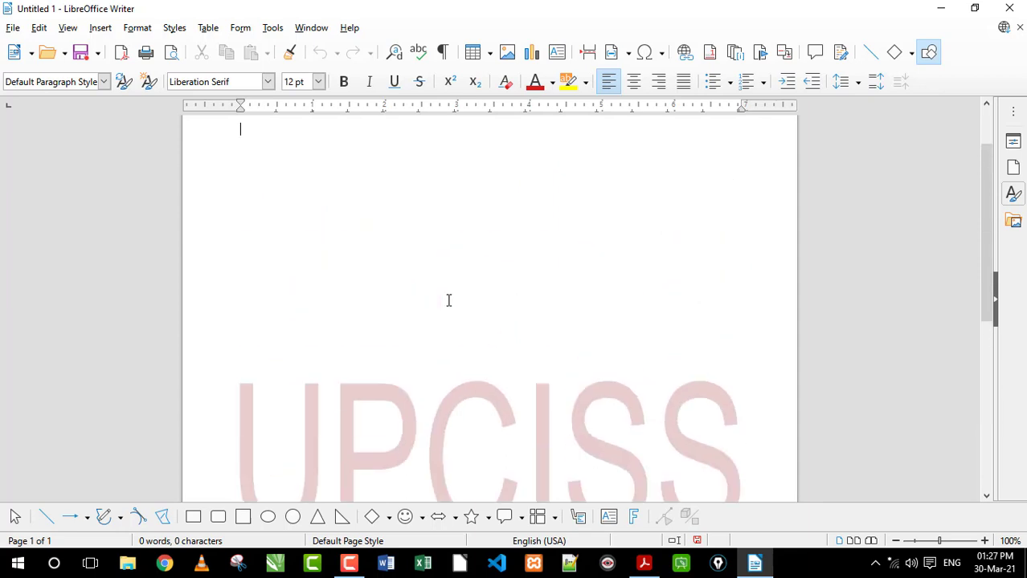
pyautogui.scroll(2, 448, 301)
pyautogui.write('GFD GF DFG DF')
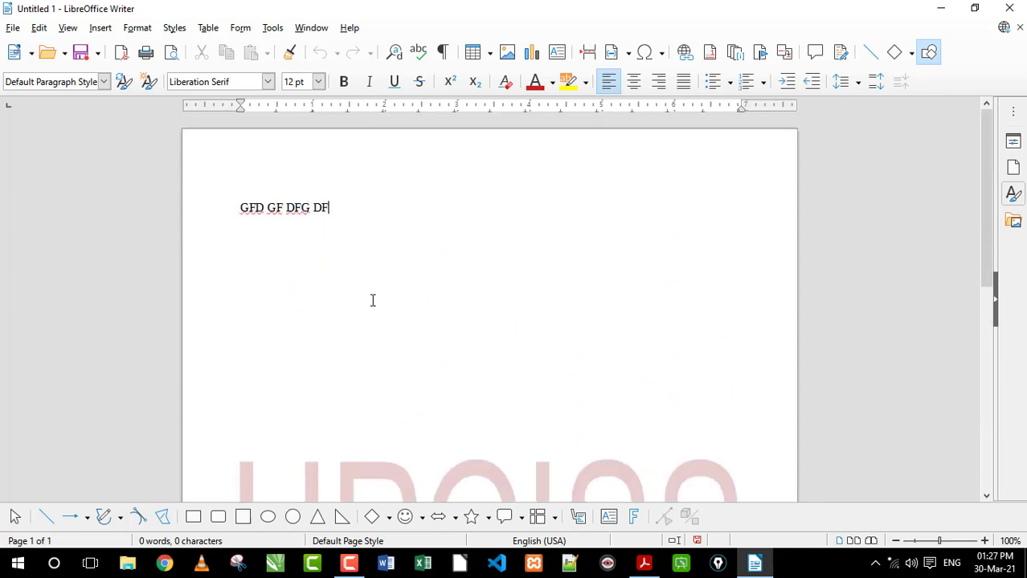
pyautogui.write('G FD')
pyautogui.press('Return')
pyautogui.write('G FDGFSD')
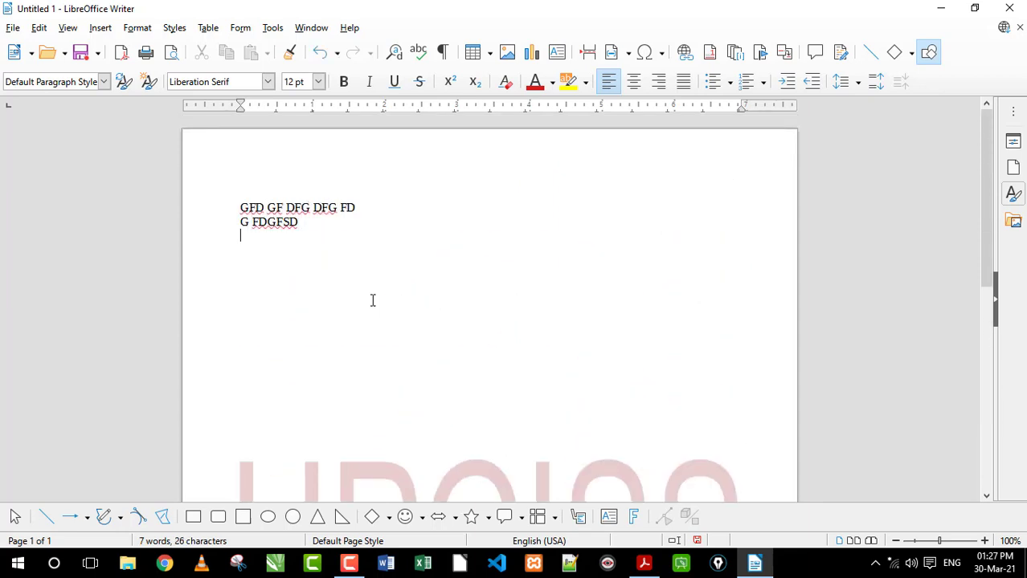
pyautogui.scroll(-10, 349, 295)
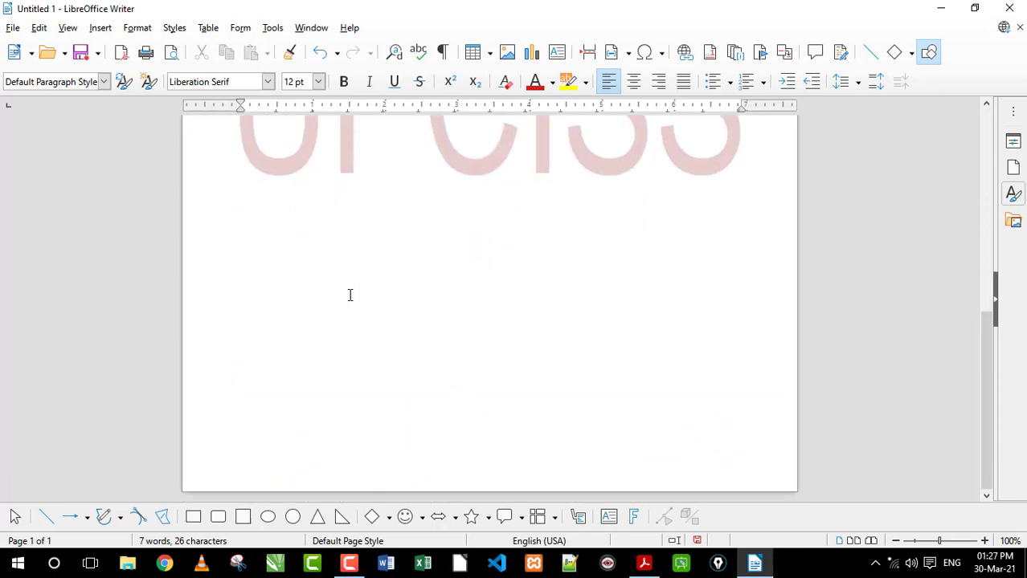
pyautogui.scroll(10, 349, 295)
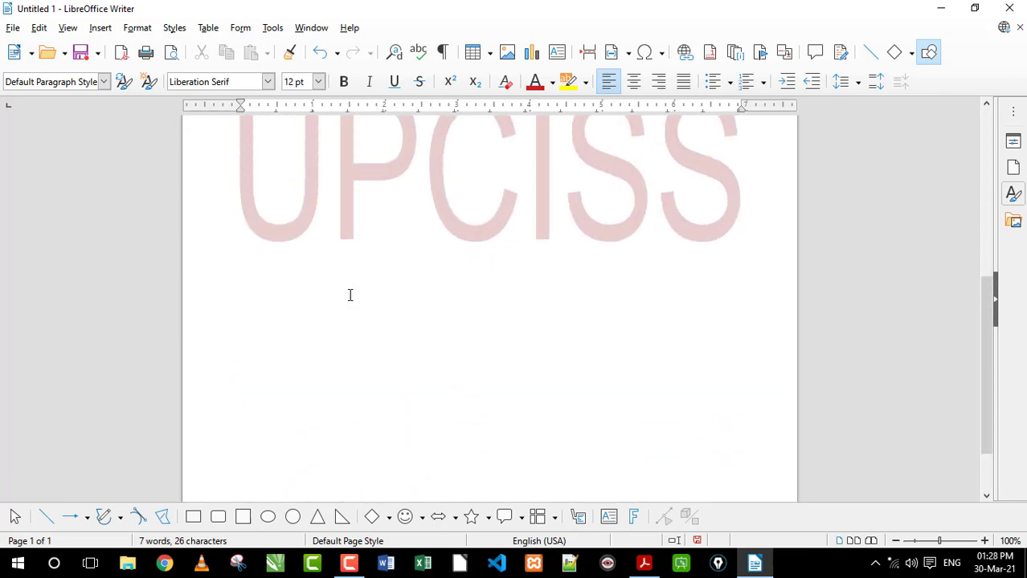
pyautogui.click(13, 27)
pyautogui.moveTo(38, 49)
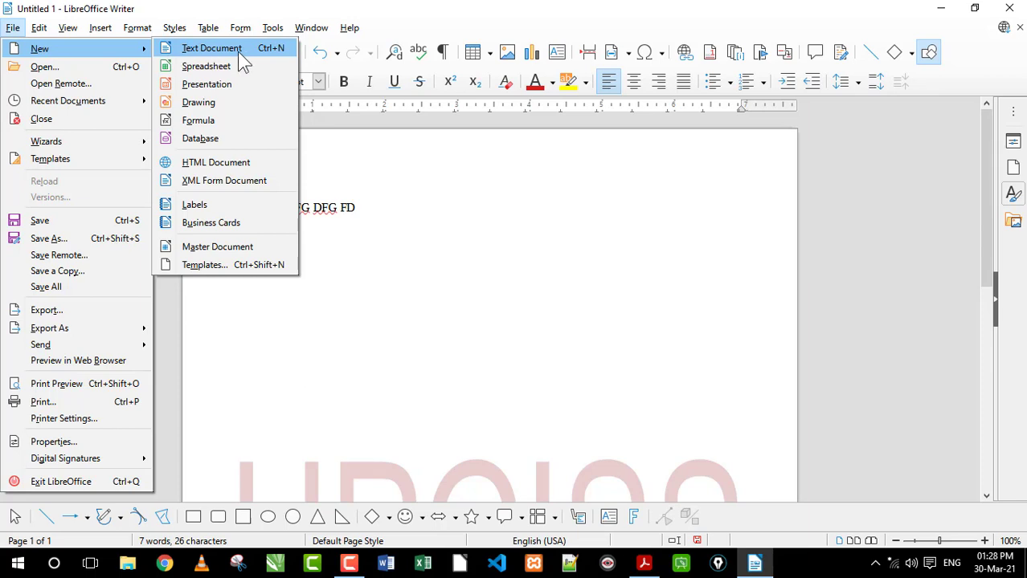
pyautogui.click(325, 259)
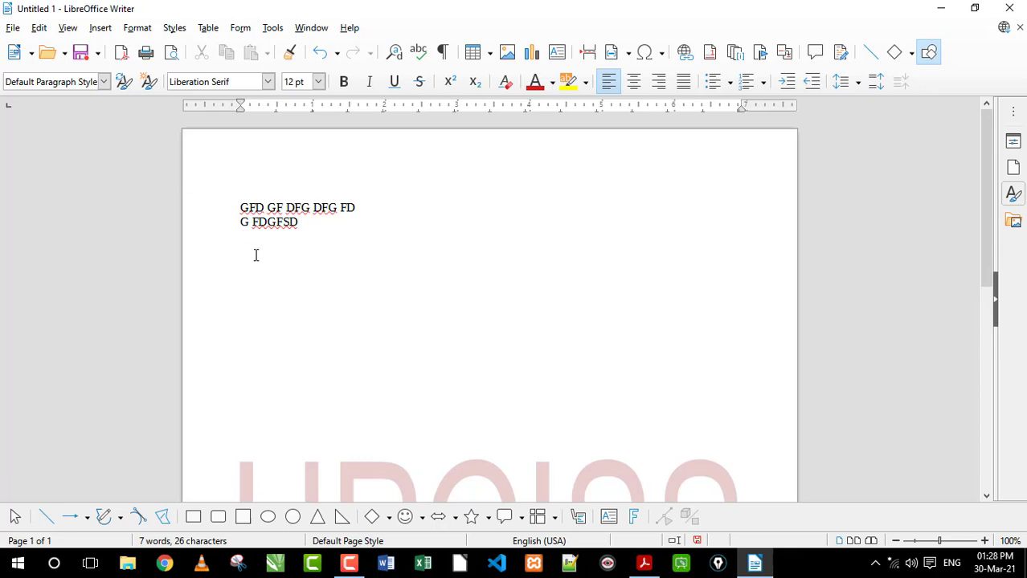
# Insert a page break below the two sample lines and compare the new page with the first one
pyautogui.click(100, 29)
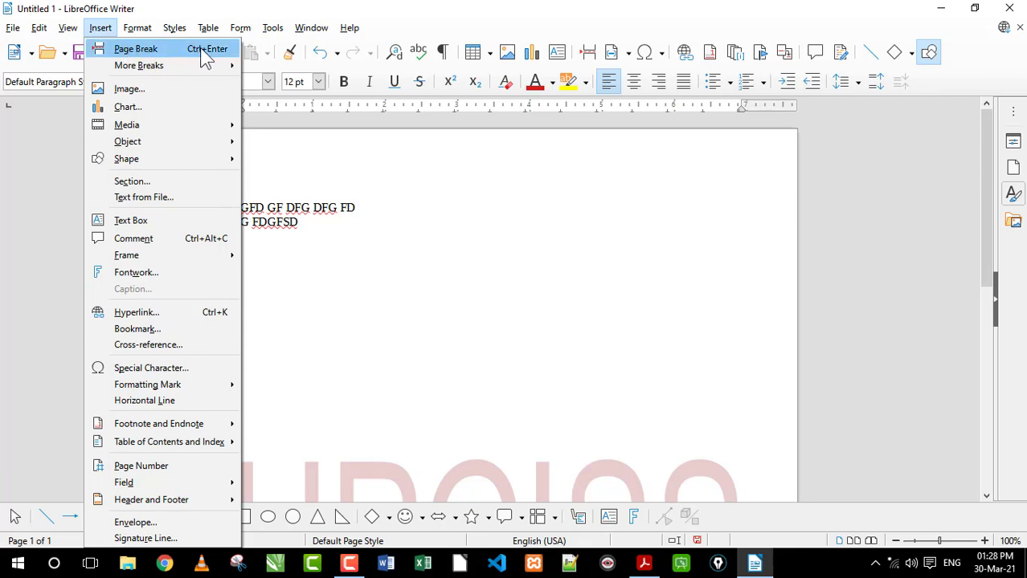
pyautogui.click(138, 53)
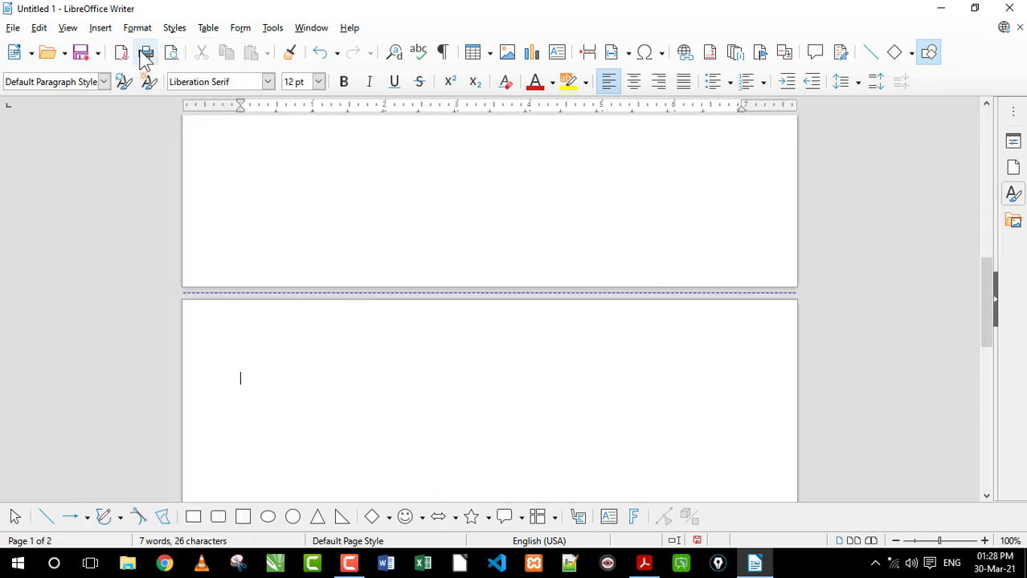
pyautogui.scroll(10, 299, 241)
pyautogui.scroll(-15, 300, 246)
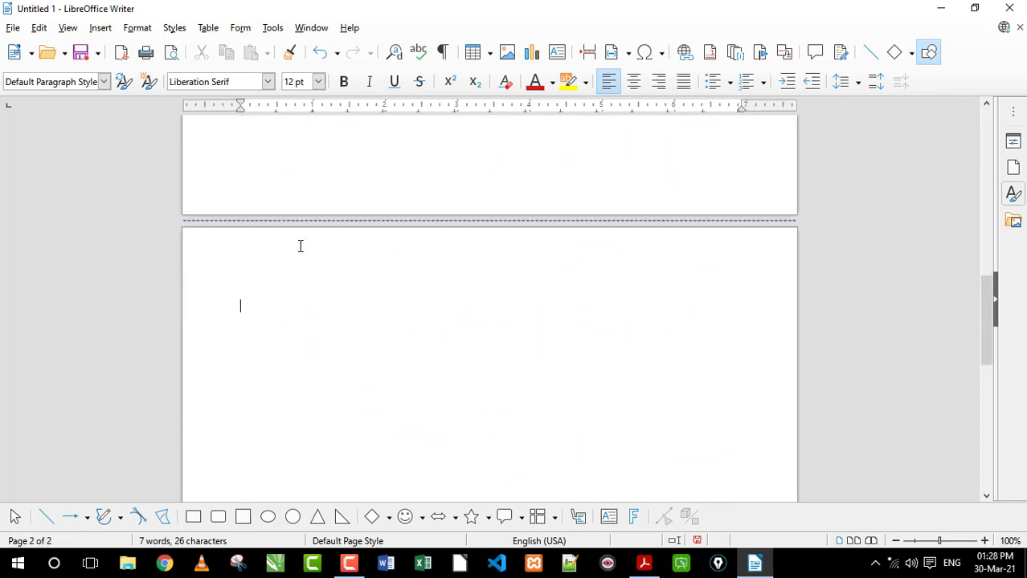
pyautogui.scroll(6, 300, 246)
pyautogui.scroll(15, 301, 246)
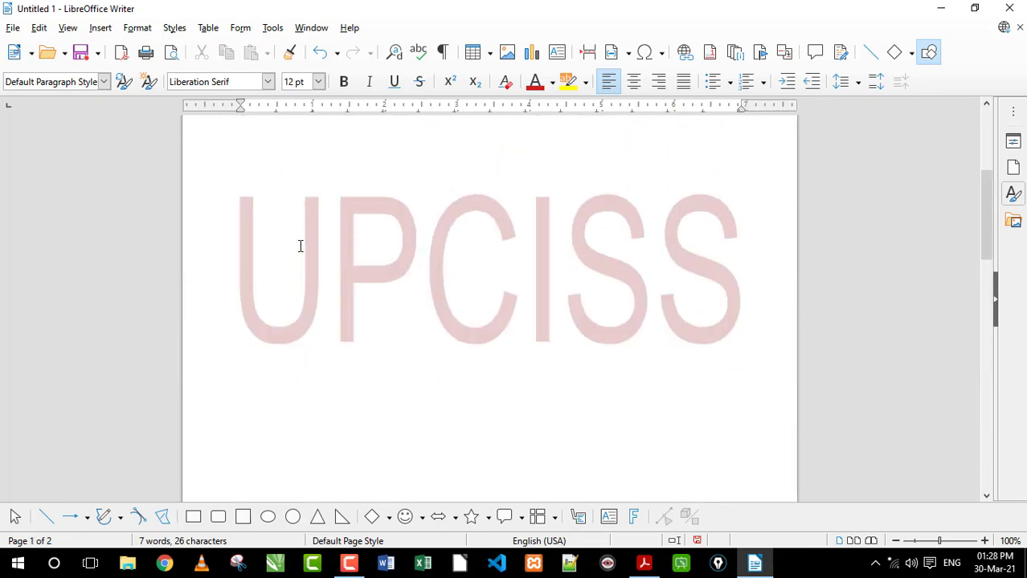
# Examine the sample text, the page break and both pages to see where the UPCISS watermark is present
pyautogui.click(266, 254)
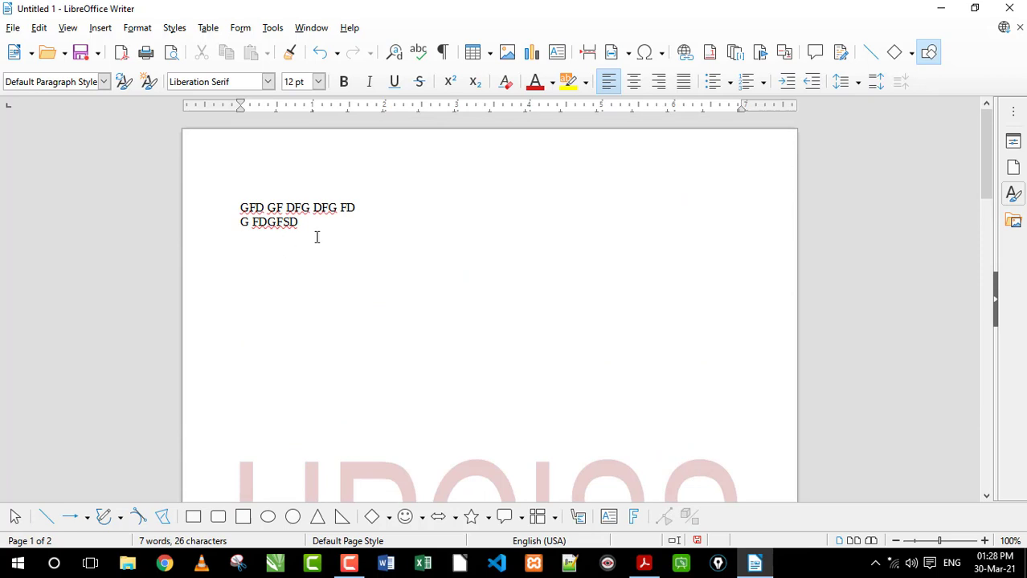
pyautogui.moveTo(317, 234); pyautogui.dragTo(236, 202)
pyautogui.click(250, 241)
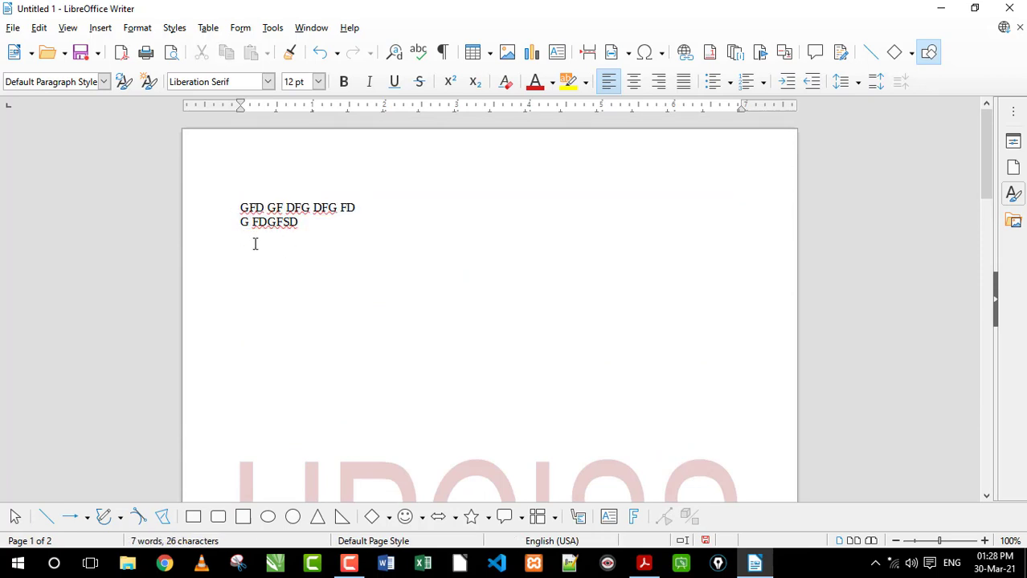
pyautogui.scroll(-10, 277, 272)
pyautogui.scroll(-8, 278, 272)
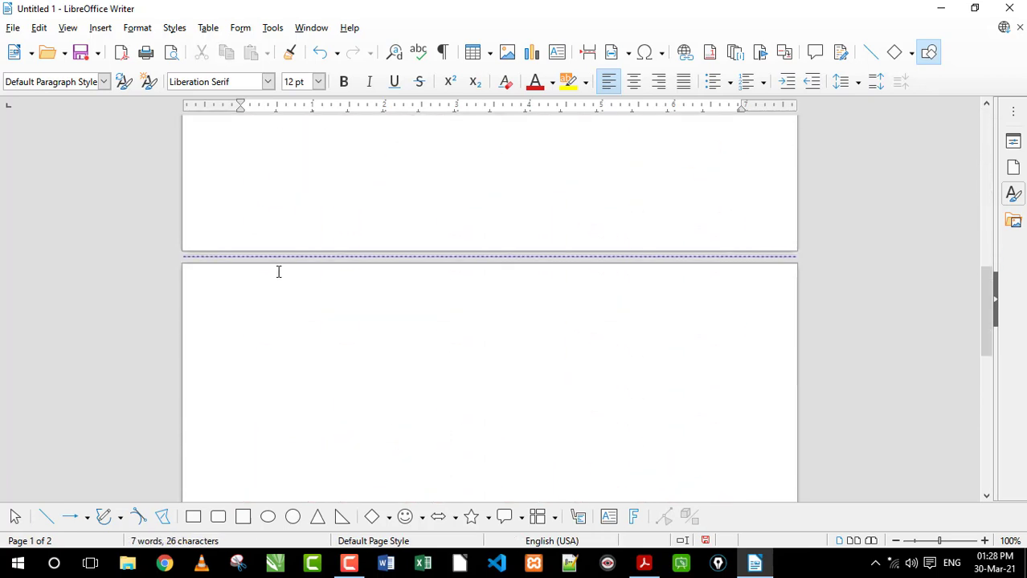
pyautogui.click(278, 249)
pyautogui.scroll(5, 277, 249)
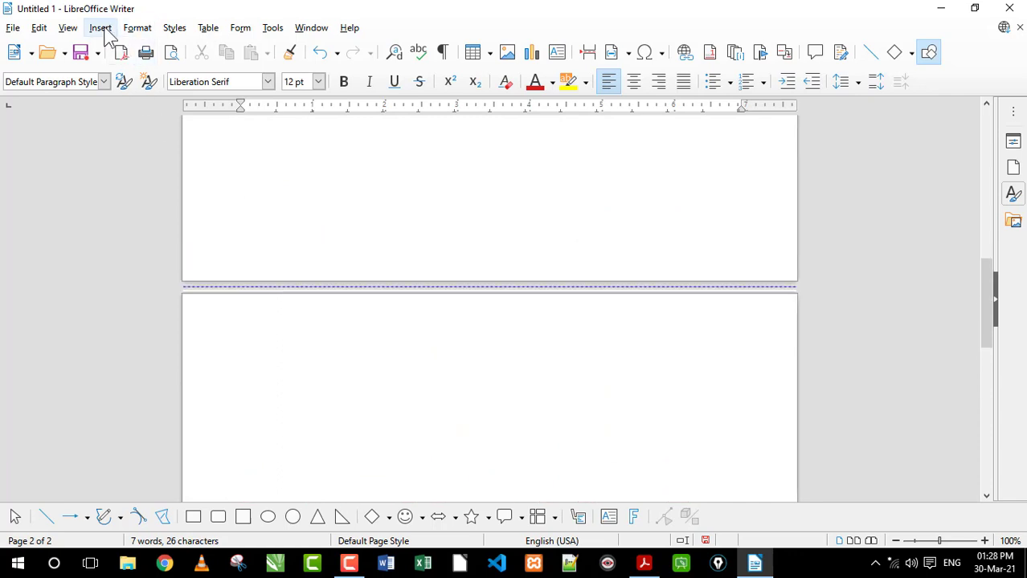
pyautogui.click(102, 29)
pyautogui.click(278, 338)
pyautogui.scroll(15, 301, 269)
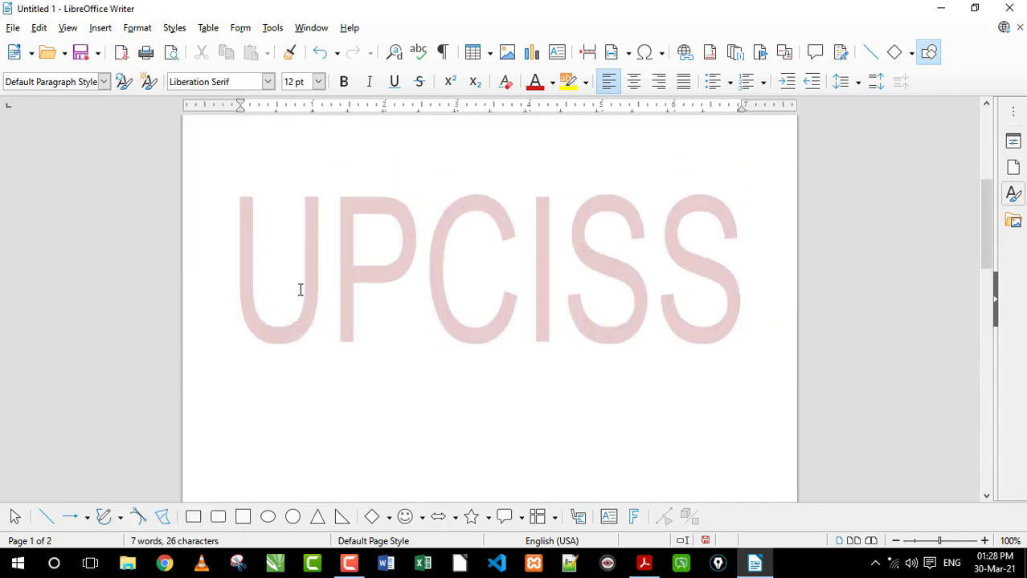
pyautogui.scroll(-15, 300, 279)
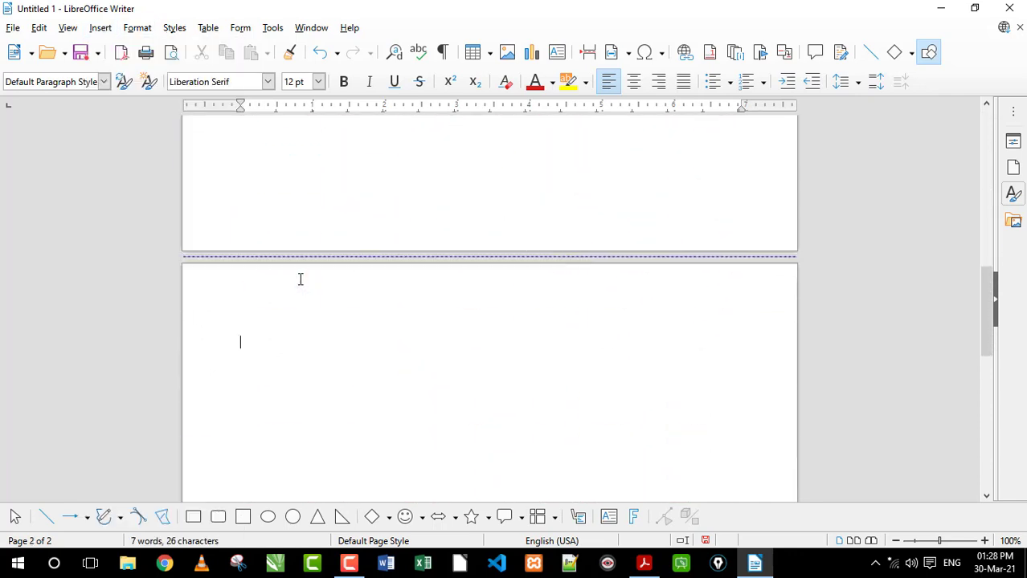
pyautogui.scroll(1, 286, 232)
pyautogui.scroll(9, 288, 257)
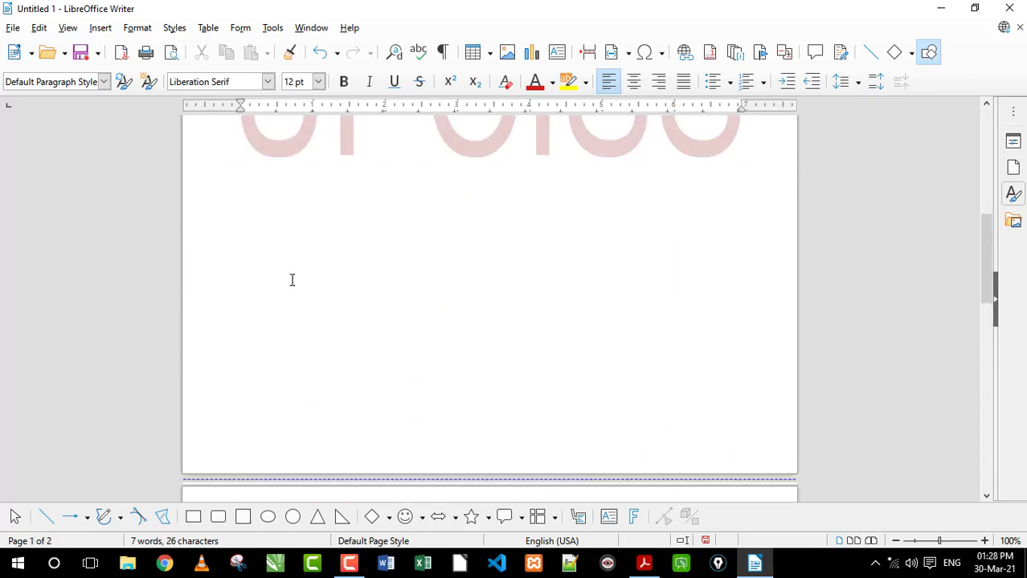
# Replace the whole document content with three lines: "DKSJFHDSFDHS FHDF DS", "FDSFSDJFSDF" and "SDFDF"
pyautogui.hotkey('ctrl', 'a')
pyautogui.press('Delete')
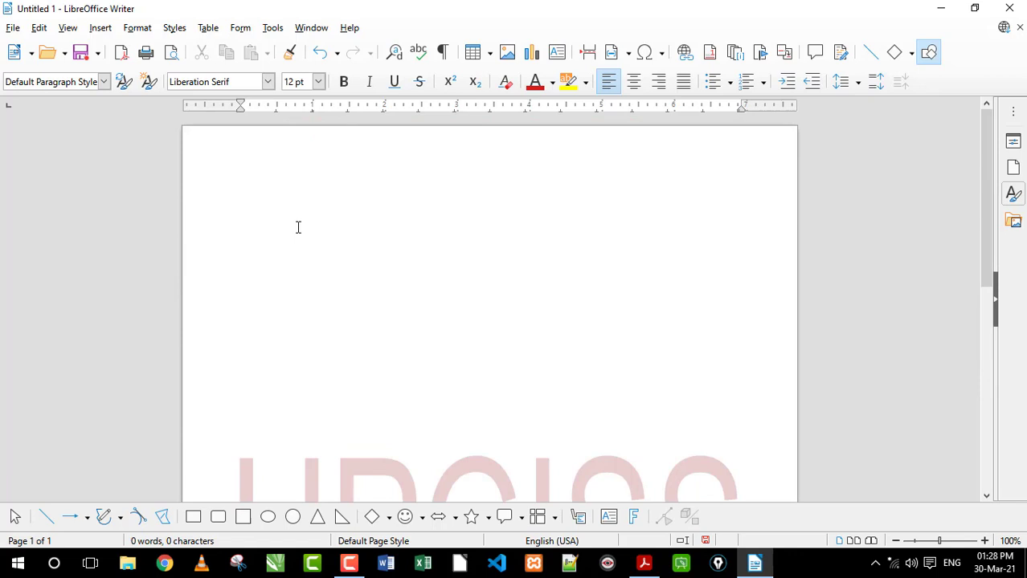
pyautogui.write('DKSJFHDSFDHS FHDF DS')
pyautogui.press('Return')
pyautogui.write('FDSFSDJFSDF')
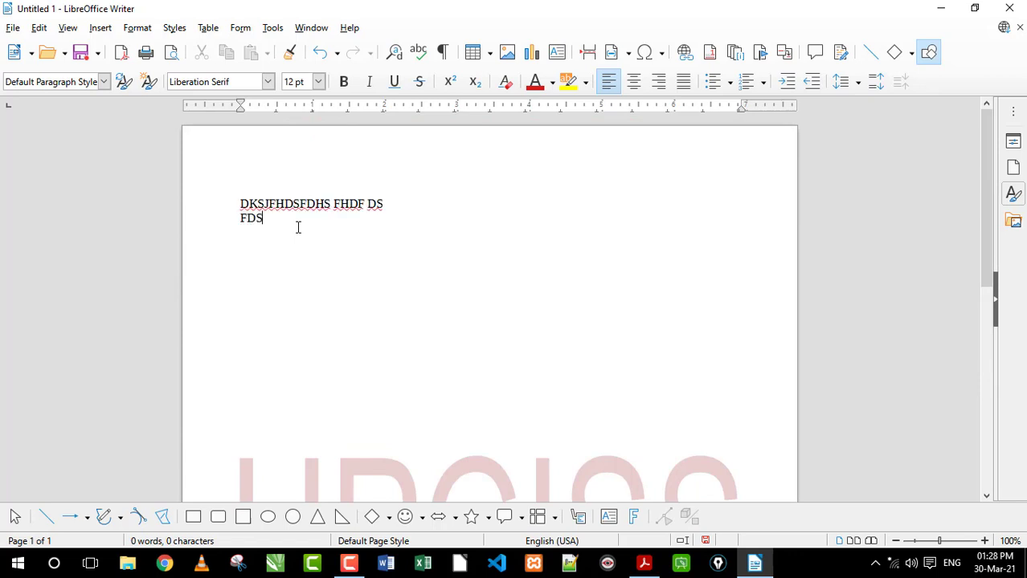
pyautogui.press('Return')
pyautogui.write('SDFDF')
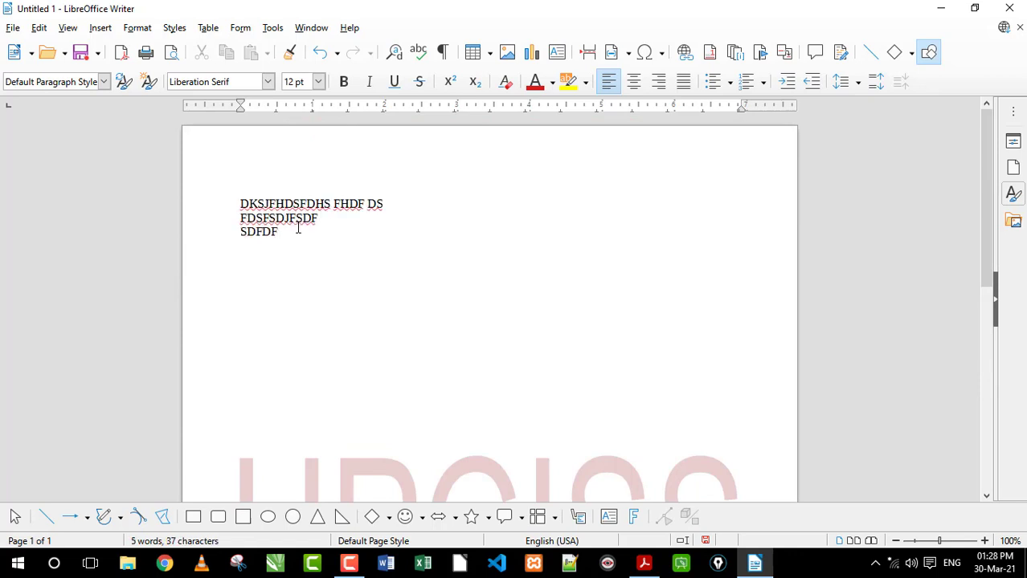
# Leave blank lines down to the watermark and enter DSFGSD, DS, FD, FSD, FSD and FS on separate lines over it
pyautogui.press('Return')
pyautogui.press('Return')
pyautogui.press('Return')
pyautogui.press('Return')
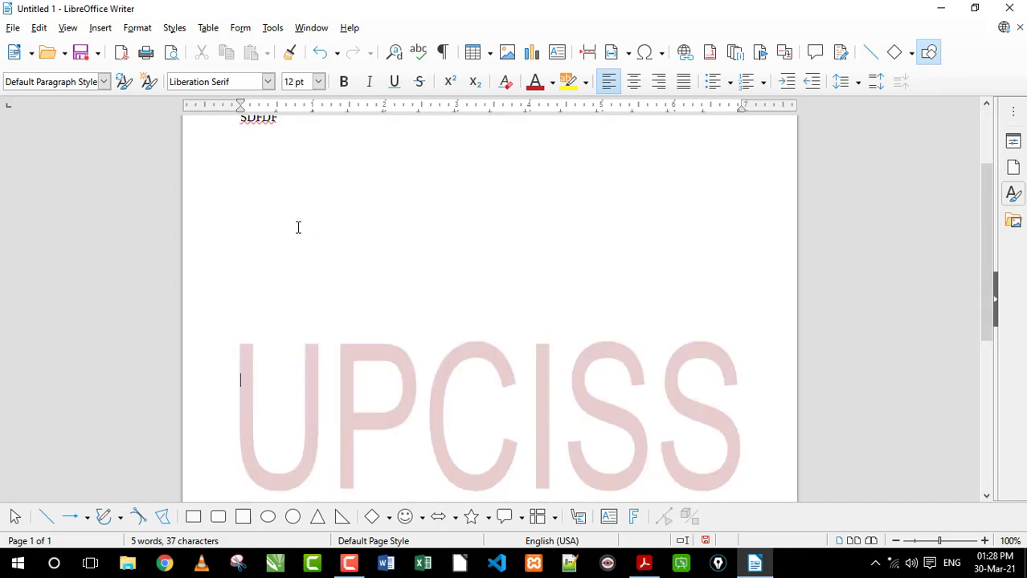
pyautogui.write('DSFGSD DS FD FSD FSD FS')
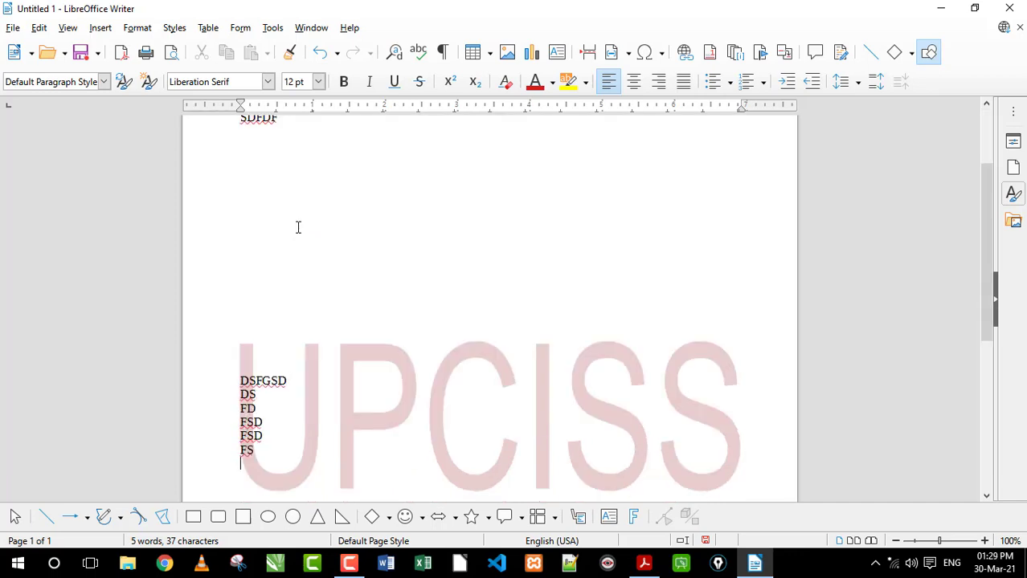
# Add blank lines down to the lower part of the first page and enter DFDSFDS there
pyautogui.scroll(-7, 298, 228)
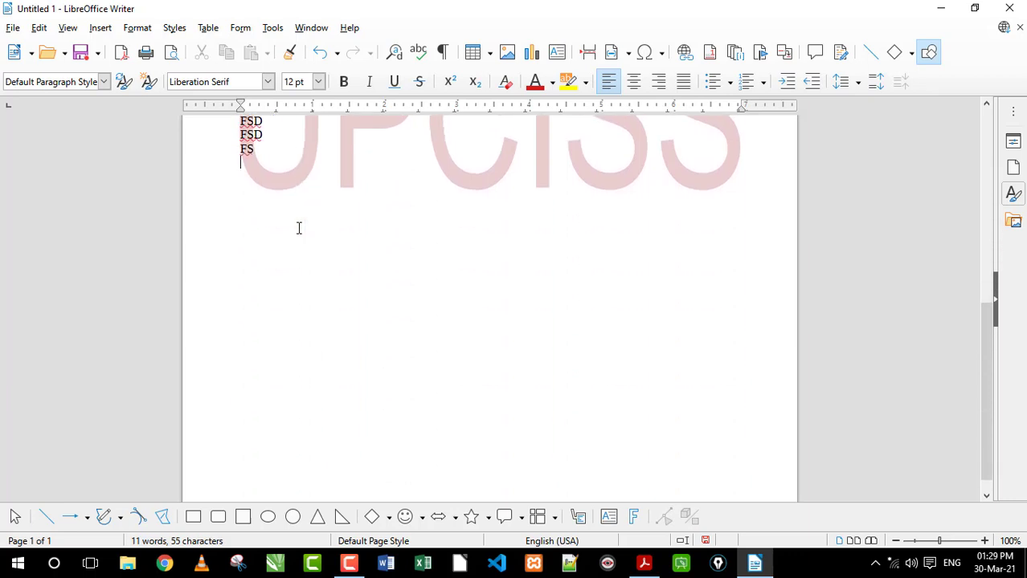
pyautogui.press('Return')
pyautogui.press('Return')
pyautogui.press('Return')
pyautogui.press('Return')
pyautogui.press('Return')
pyautogui.press('Return')
pyautogui.press('Return')
pyautogui.press('Return')
pyautogui.press('Return')
pyautogui.press('Return')
pyautogui.press('Return')
pyautogui.write('DFDSFDS')
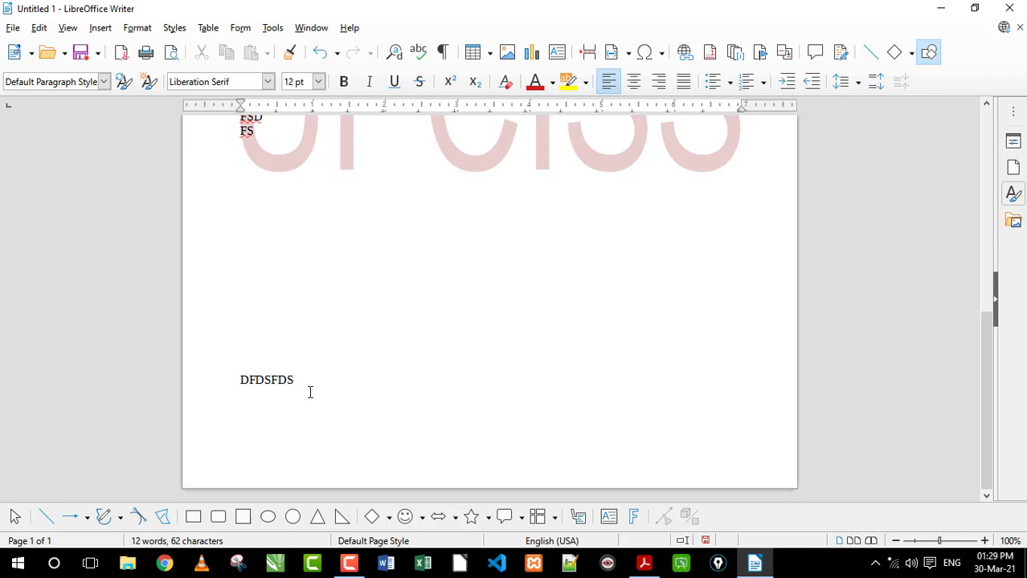
# Try adding the lines GFDG, FG and DFG below DFDSFDS, and delete them again
pyautogui.press('Return')
pyautogui.write('GFDG')
pyautogui.press('Return')
pyautogui.write('FG')
pyautogui.press('Return')
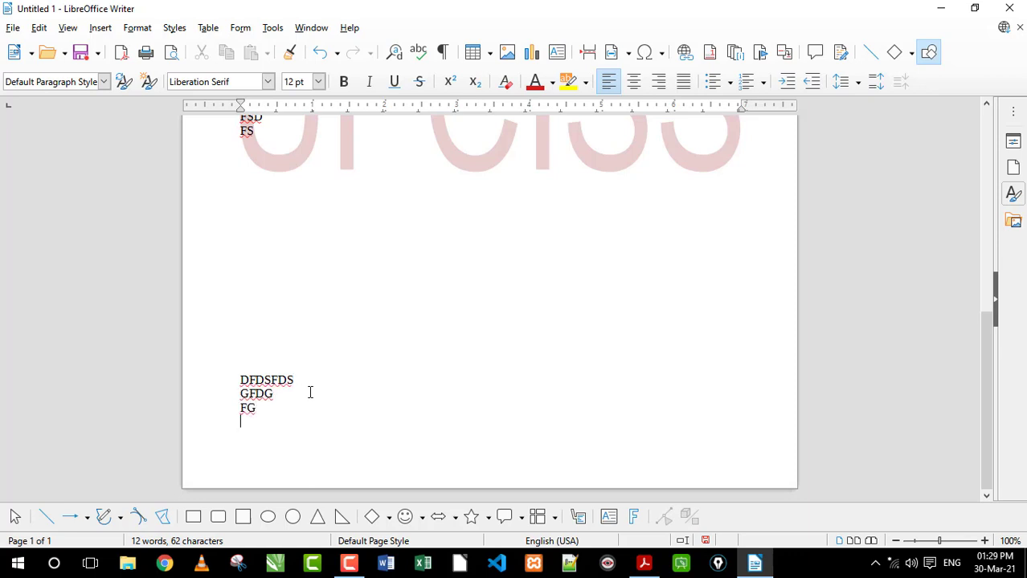
pyautogui.write('DFG')
pyautogui.press('Return')
pyautogui.press('BackSpace')
pyautogui.press('BackSpace')
pyautogui.press('BackSpace')
pyautogui.press('BackSpace')
pyautogui.press('BackSpace')
pyautogui.press('BackSpace')
pyautogui.press('BackSpace')
pyautogui.press('BackSpace')
pyautogui.press('BackSpace')
pyautogui.press('BackSpace')
pyautogui.press('BackSpace')
pyautogui.press('BackSpace')
pyautogui.press('BackSpace')
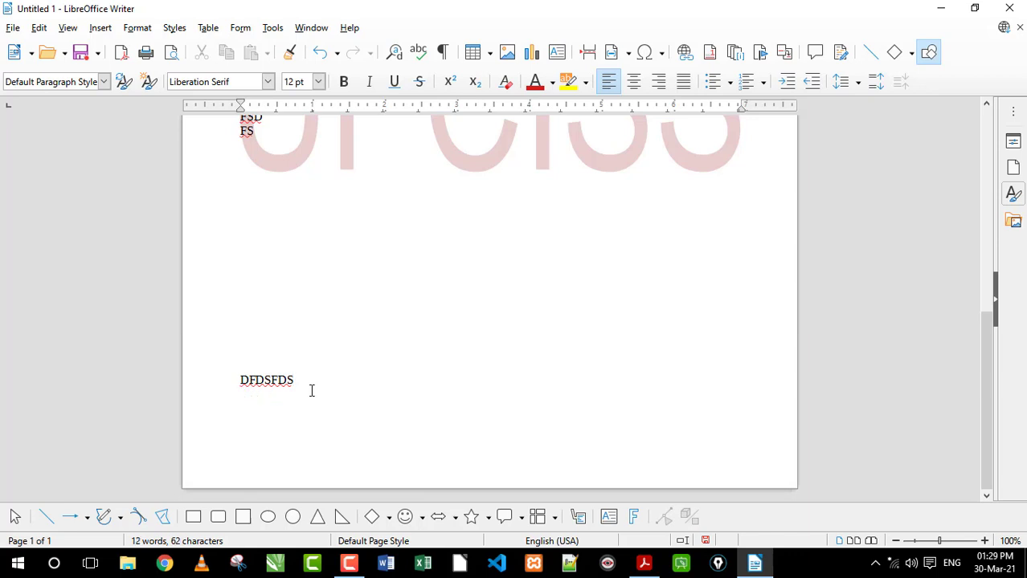
# Insert a page break below DFDSFDS and enter "HTYHTTT THT" on the new page
pyautogui.press('Return')
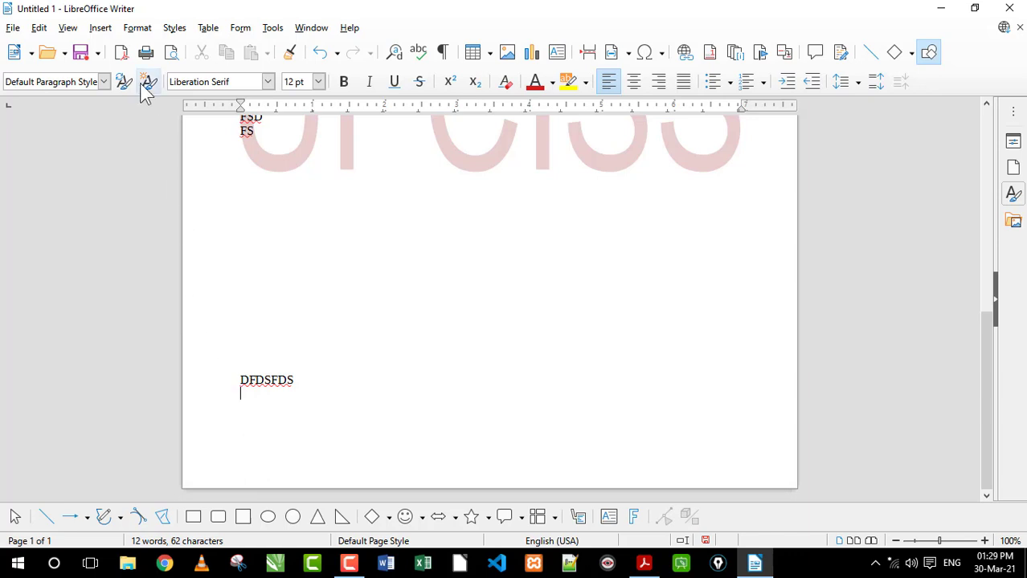
pyautogui.click(105, 29)
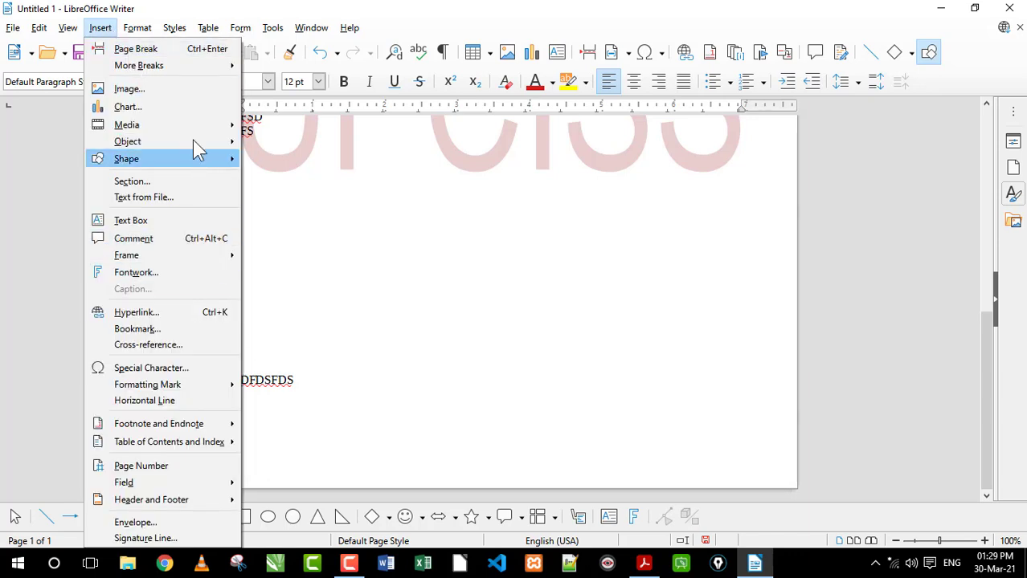
pyautogui.click(138, 50)
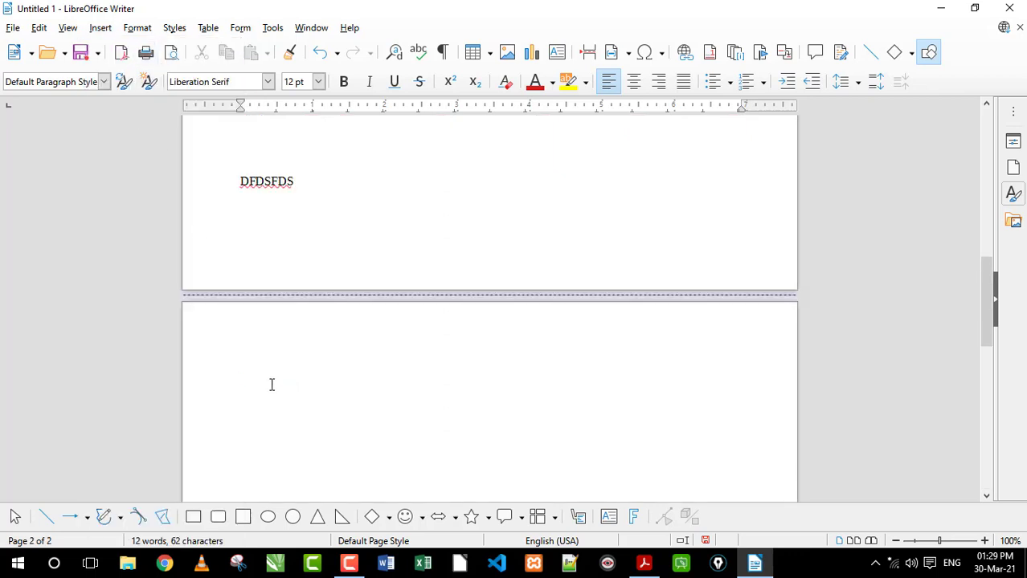
pyautogui.write('HTYHTTT THT')
# Remove the page break before "HTYHTTT THT" and insert a new one at the same place
pyautogui.click(242, 381)
pyautogui.press('BackSpace')
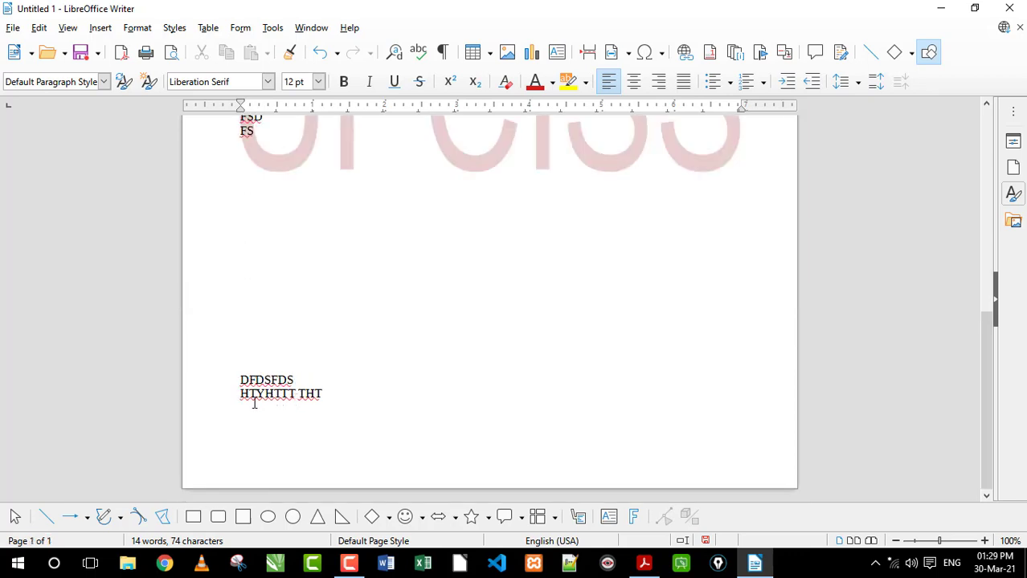
pyautogui.hotkey('ctrl', 'Return')
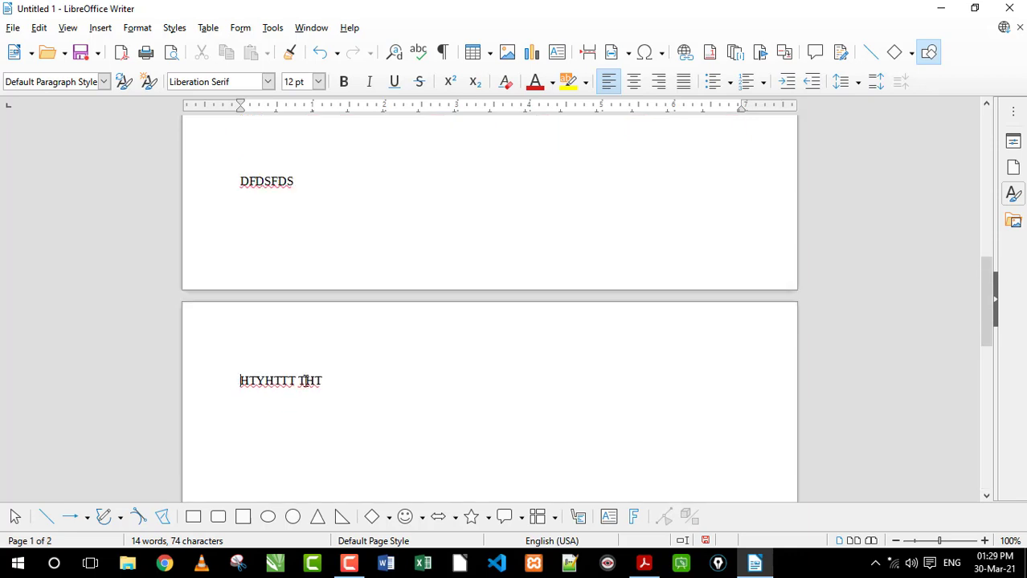
# Remove the page break before "HTYHTTT THT" again and separate that line from DFDSFDS with two blank lines
pyautogui.press('BackSpace')
pyautogui.press('BackSpace')
pyautogui.press('BackSpace')
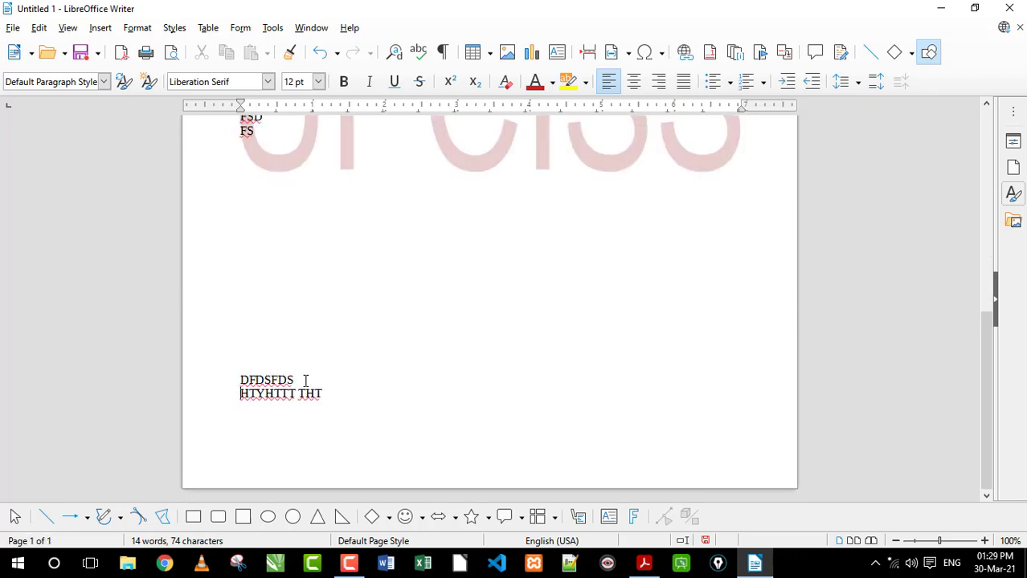
pyautogui.press('Return')
pyautogui.press('Return')
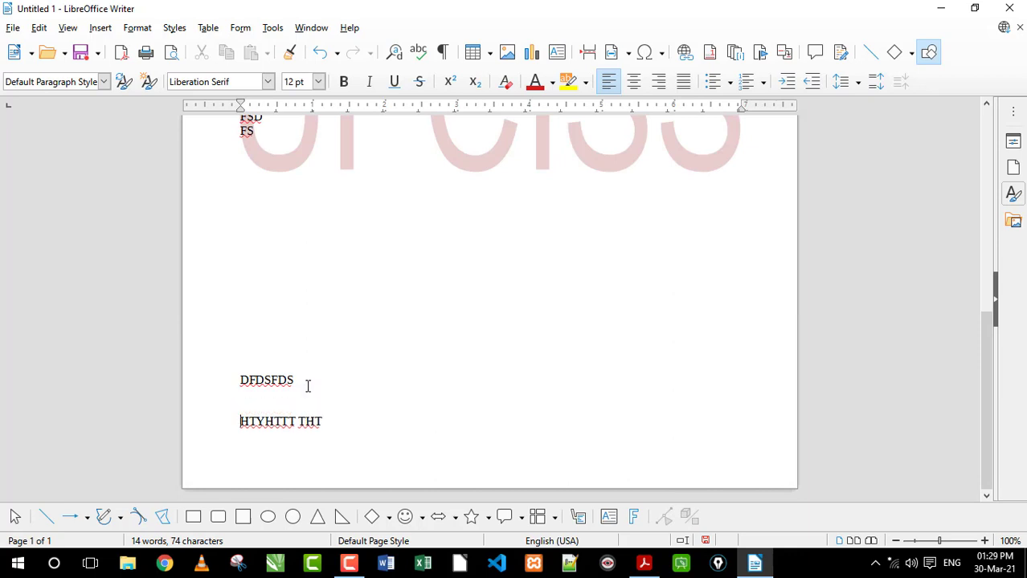
# Insert a page break before "HTYHTTT THT" and check the text around the break on both pages
pyautogui.hotkey('ctrl', 'Return')
pyautogui.click(259, 208)
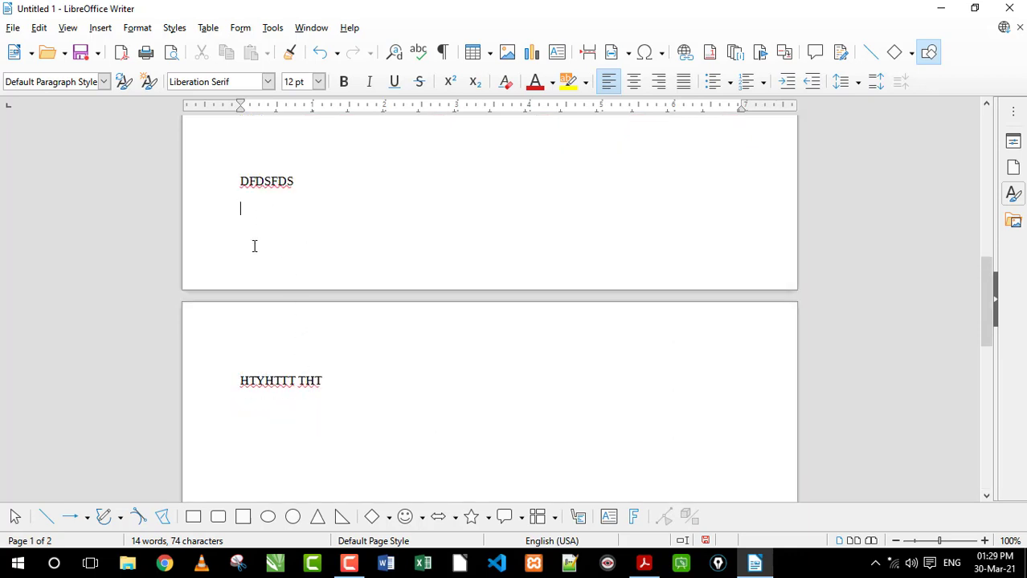
pyautogui.click(249, 226)
pyautogui.click(258, 200)
pyautogui.click(257, 222)
pyautogui.click(258, 206)
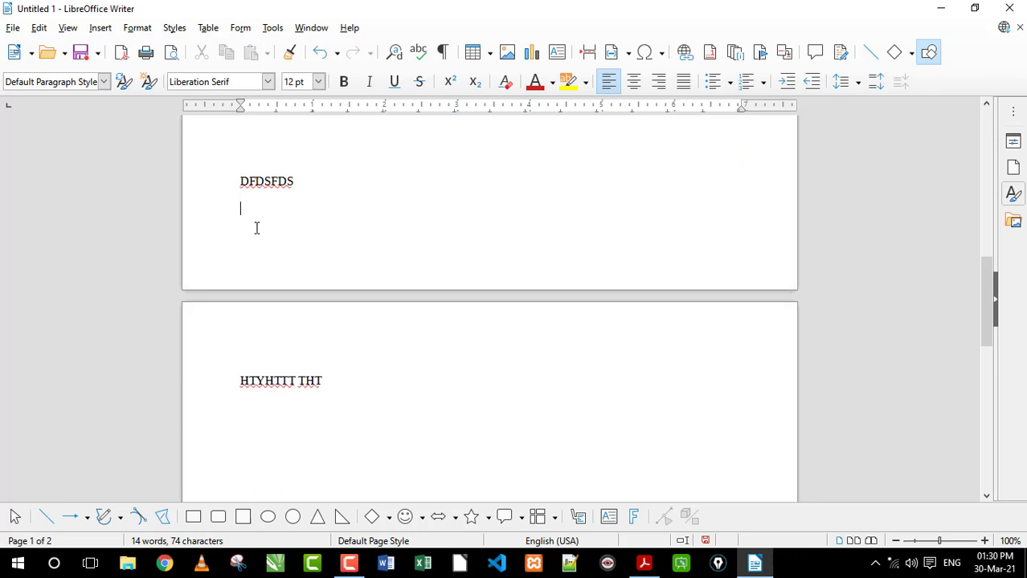
pyautogui.click(266, 355)
pyautogui.click(342, 390)
pyautogui.scroll(5, 231, 220)
pyautogui.scroll(-6, 246, 249)
pyautogui.scroll(-5, 246, 249)
# Insert two consecutive page breaks after "HTYHTTT THT"
pyautogui.click(100, 27)
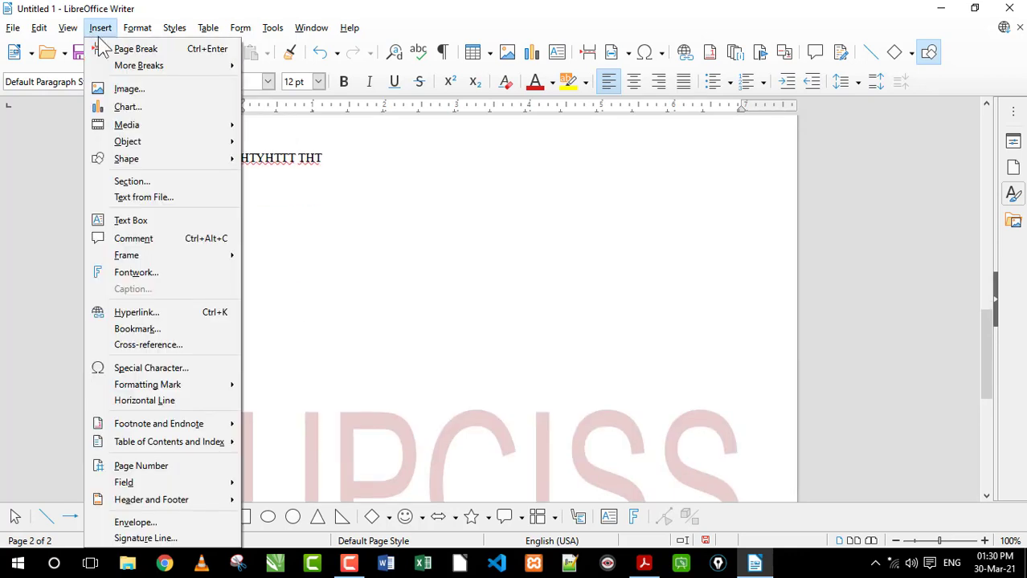
pyautogui.click(108, 46)
pyautogui.click(100, 27)
pyautogui.click(112, 46)
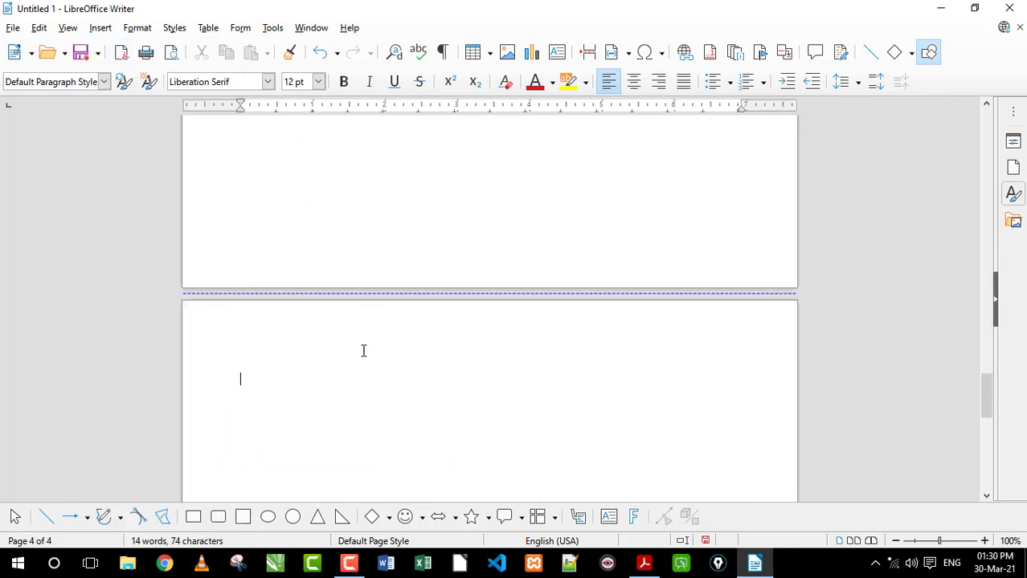
# Examine the watermark, the text and the page breaks throughout the document, from the first page onward
pyautogui.scroll(15, 414, 374)
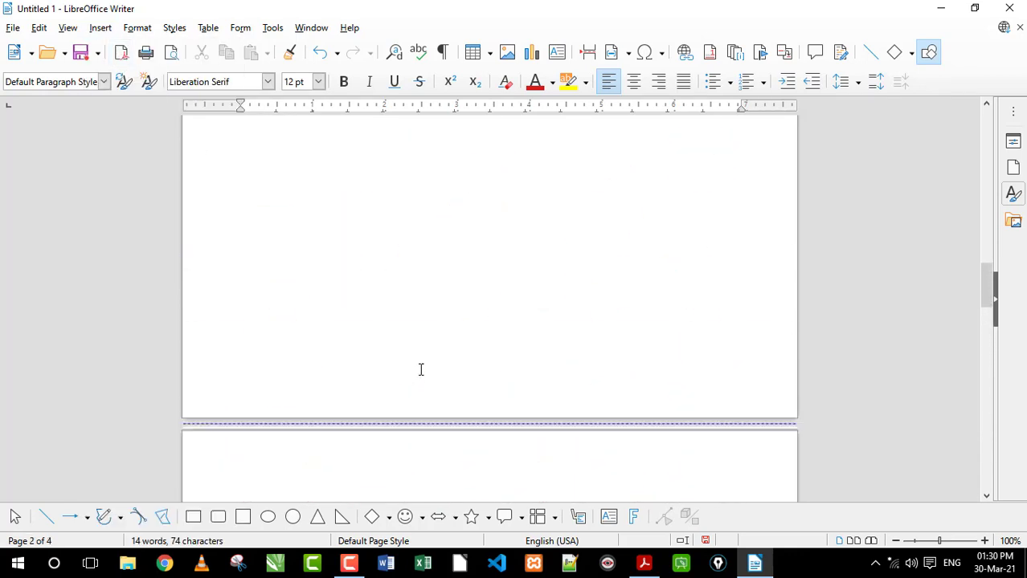
pyautogui.scroll(4, 420, 370)
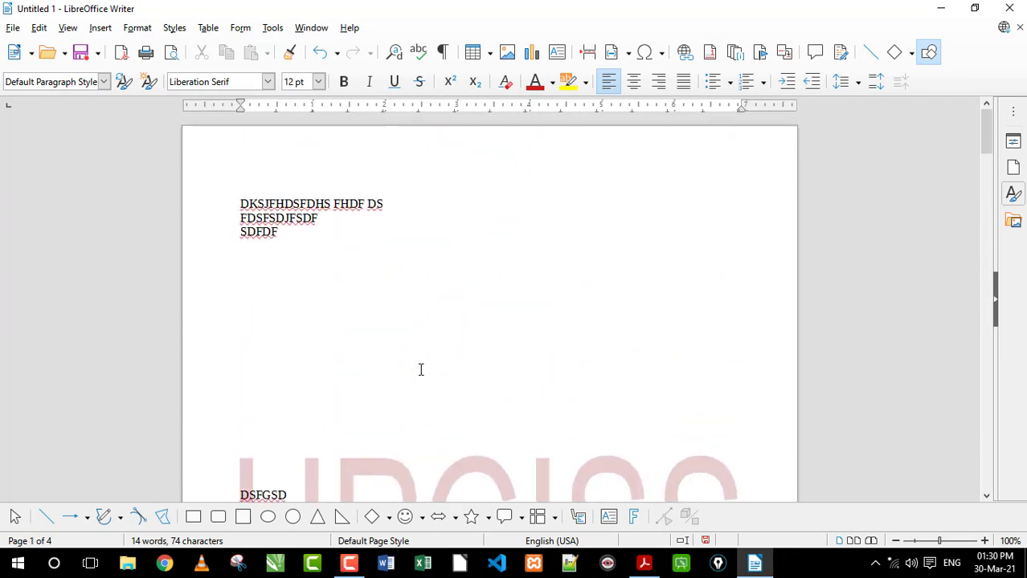
pyautogui.scroll(-7, 420, 370)
pyautogui.scroll(6, 420, 370)
pyautogui.click(102, 33)
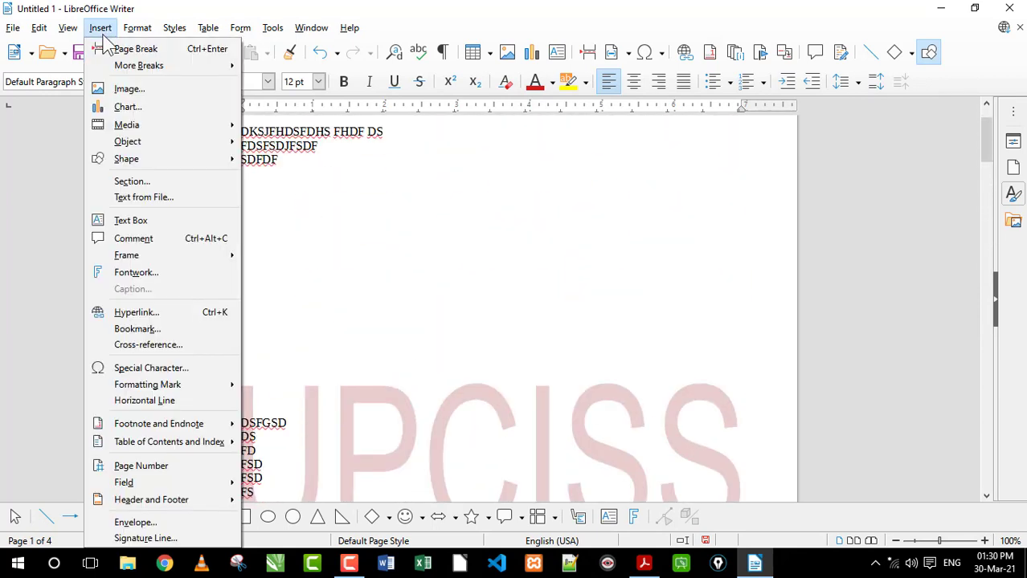
pyautogui.click(454, 299)
pyautogui.scroll(2, 414, 313)
pyautogui.scroll(-6, 424, 319)
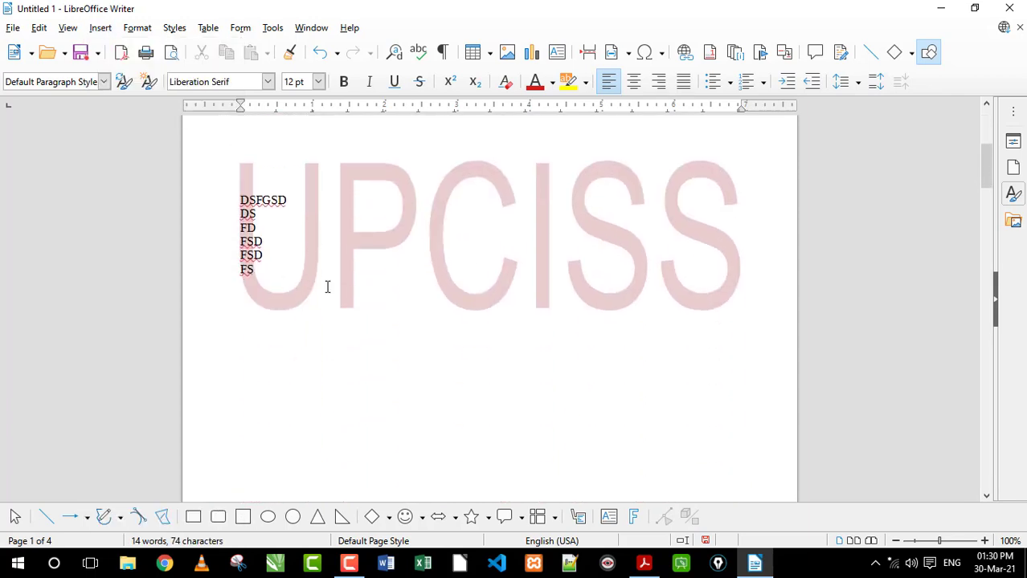
pyautogui.scroll(-5, 327, 286)
pyautogui.scroll(5, 328, 287)
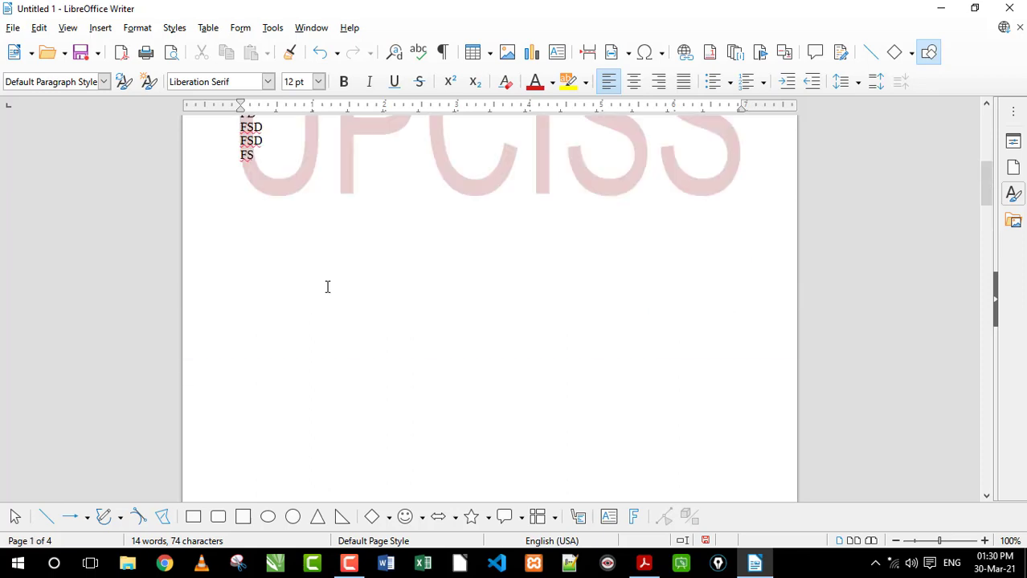
pyautogui.scroll(-3, 328, 287)
pyautogui.scroll(-2, 289, 398)
pyautogui.click(289, 401)
pyautogui.scroll(-4, 289, 405)
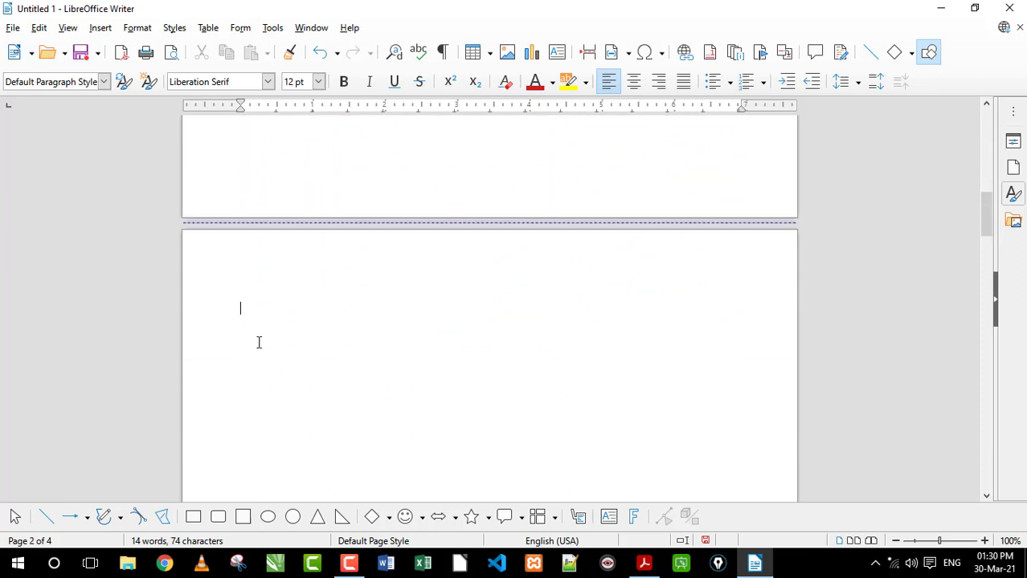
pyautogui.scroll(10, 305, 334)
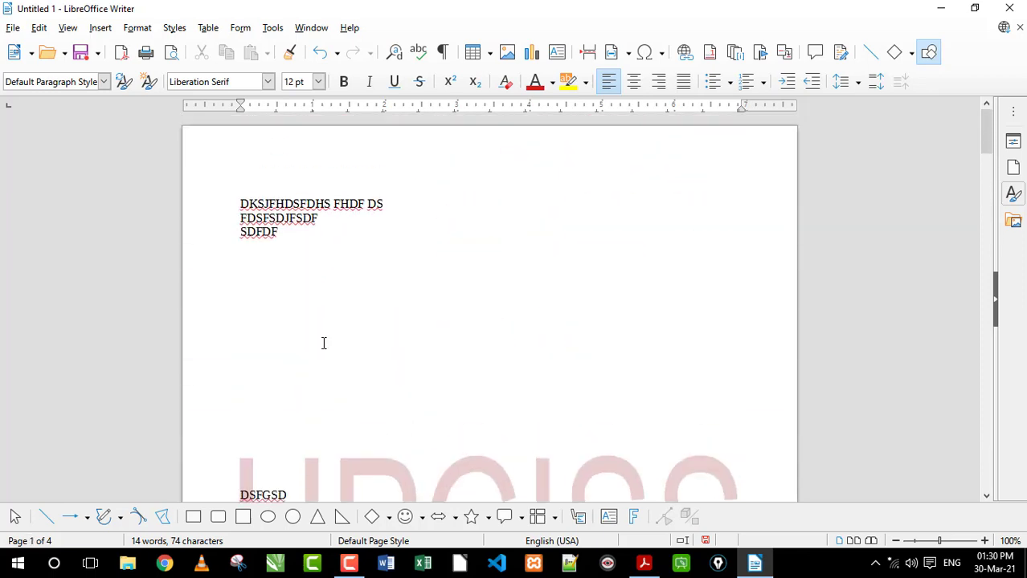
# Switch to the M1 R5 syllabus in Adobe Acrobat Reader and read the word processing topics from Print Preview through saving as PDF
pyautogui.click(643, 563)
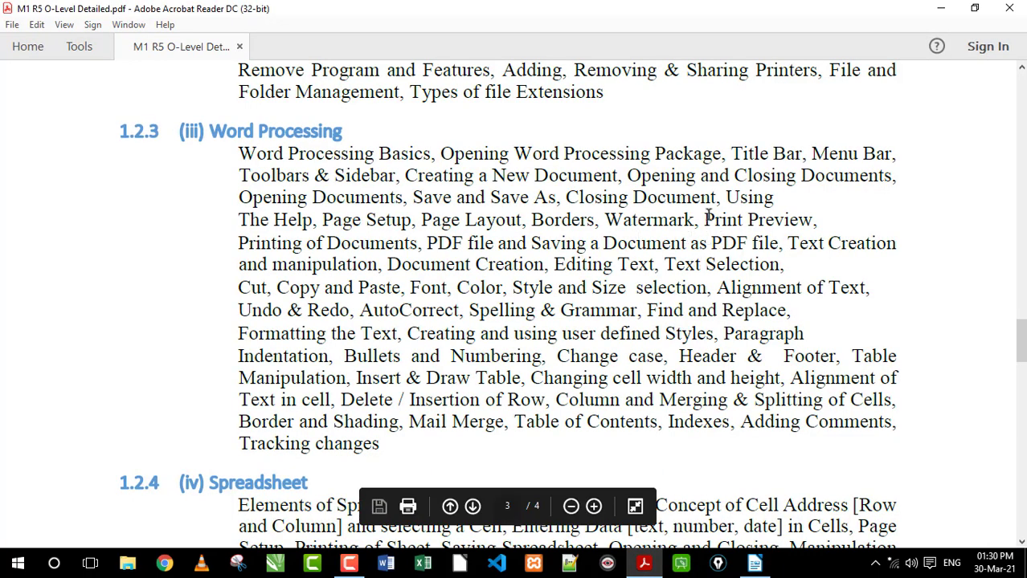
pyautogui.moveTo(704, 219); pyautogui.dragTo(765, 245)
pyautogui.click(710, 257)
# Return to the LibreOffice Writer document and enter "R ERGR" below the line SDFDF, leaving one blank line between them
pyautogui.click(754, 564)
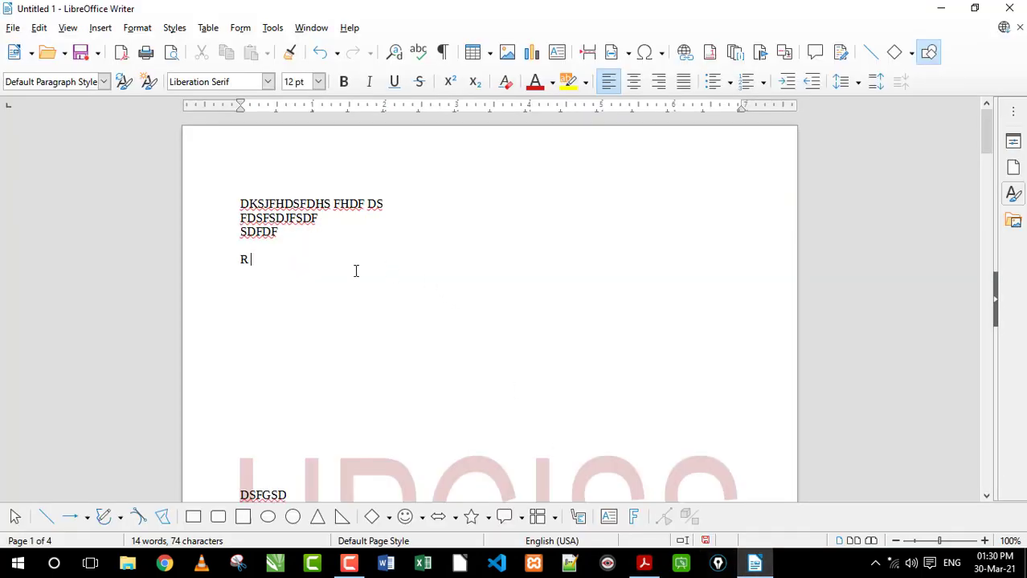
pyautogui.write('ERGR')
pyautogui.click(13, 27)
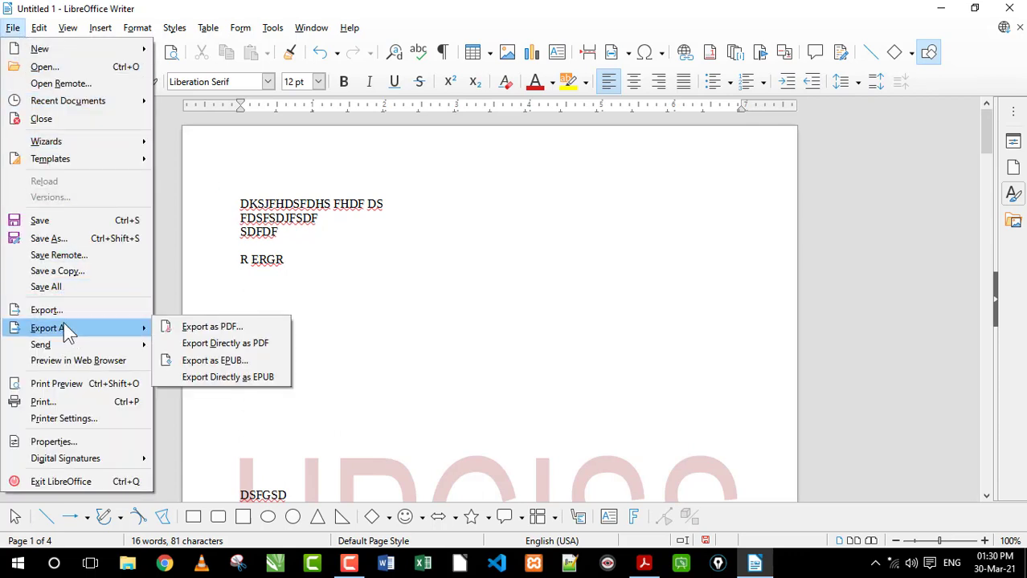
pyautogui.click(369, 238)
pyautogui.moveTo(318, 273); pyautogui.dragTo(222, 172)
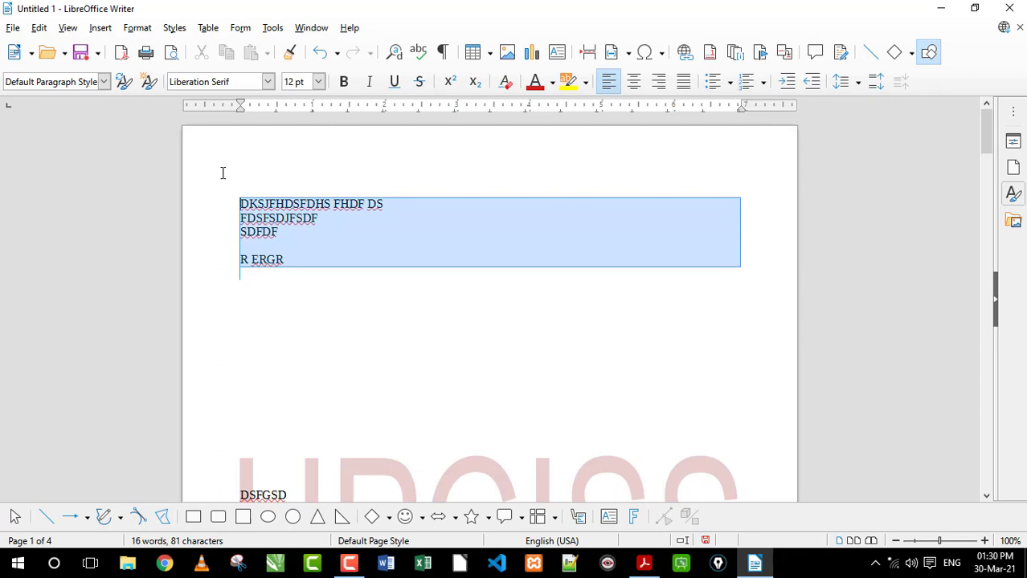
pyautogui.click(298, 291)
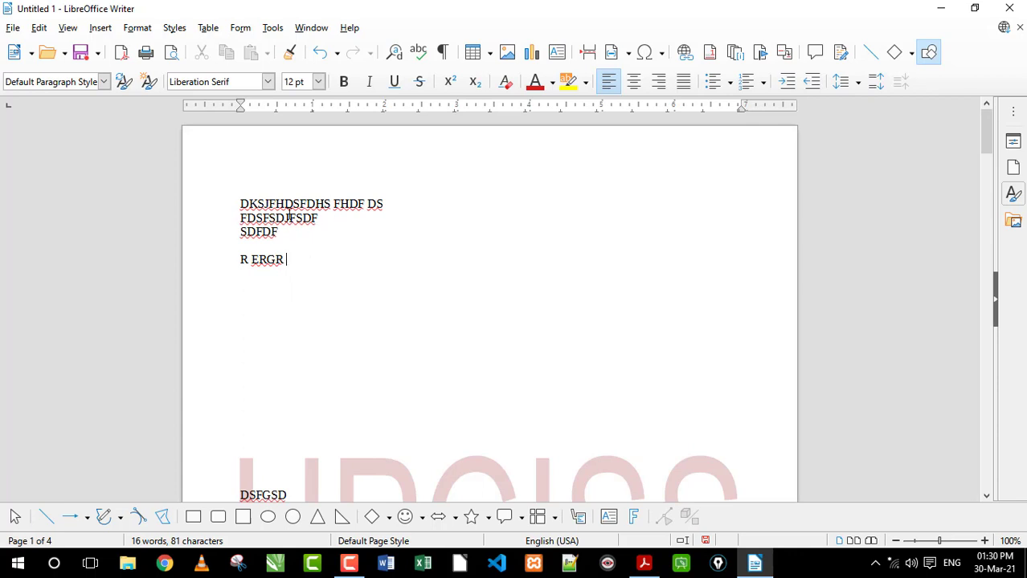
# Enlarge the view to 180% and add "computer education" followed by a person's first name to the end of the first line
pyautogui.scroll(4, 302, 226)
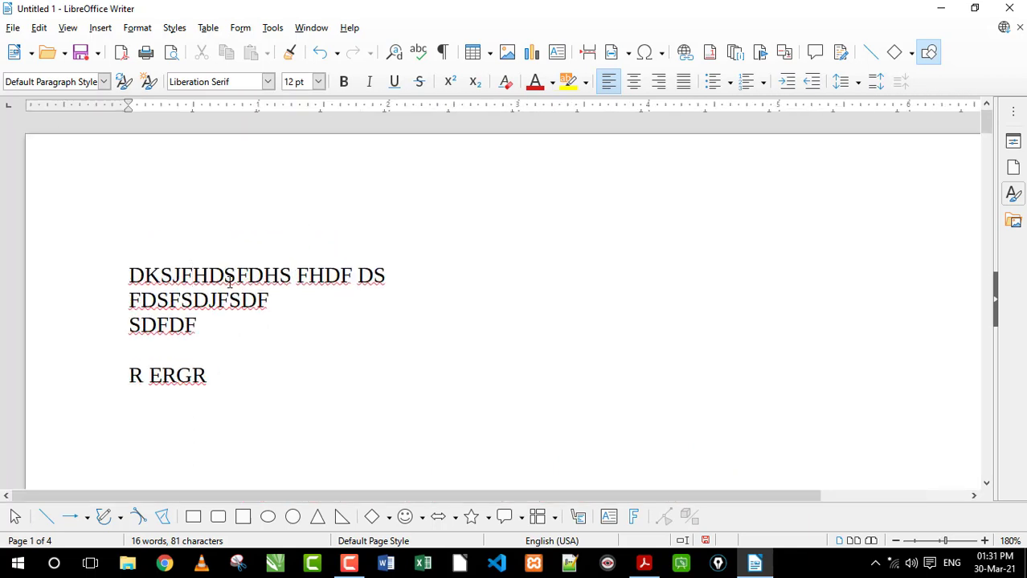
pyautogui.click(436, 284)
pyautogui.write('computer education ')
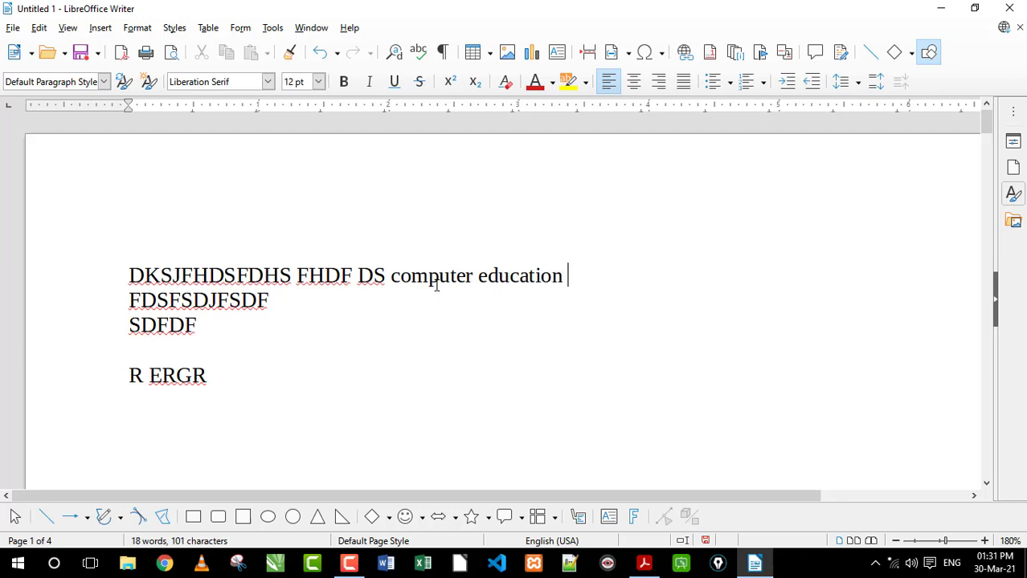
pyautogui.write('rahul')
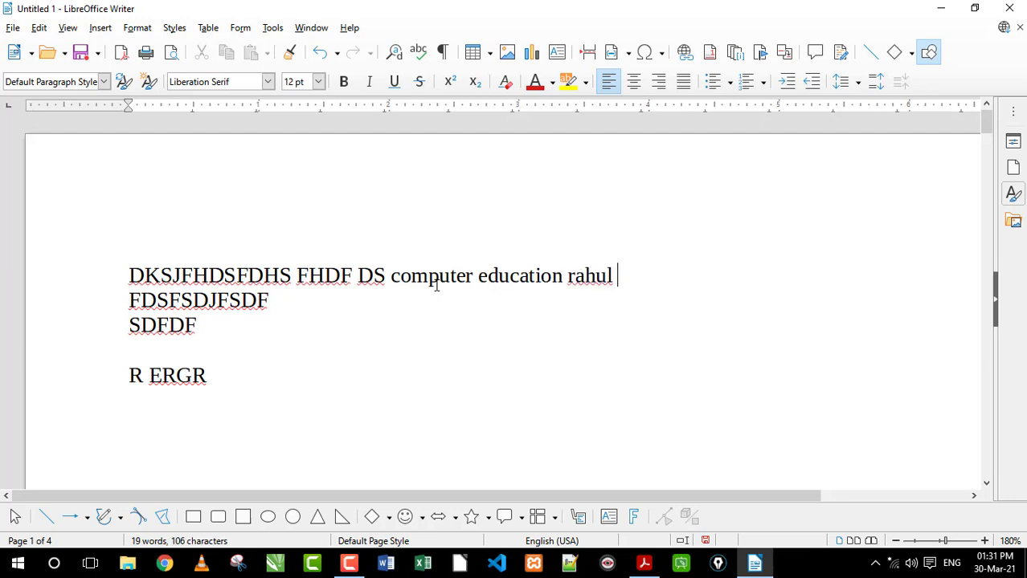
# Demonstrate text selection by selecting "computer", "education" and the first name one at a time in the first line
pyautogui.moveTo(390, 277); pyautogui.dragTo(471, 278)
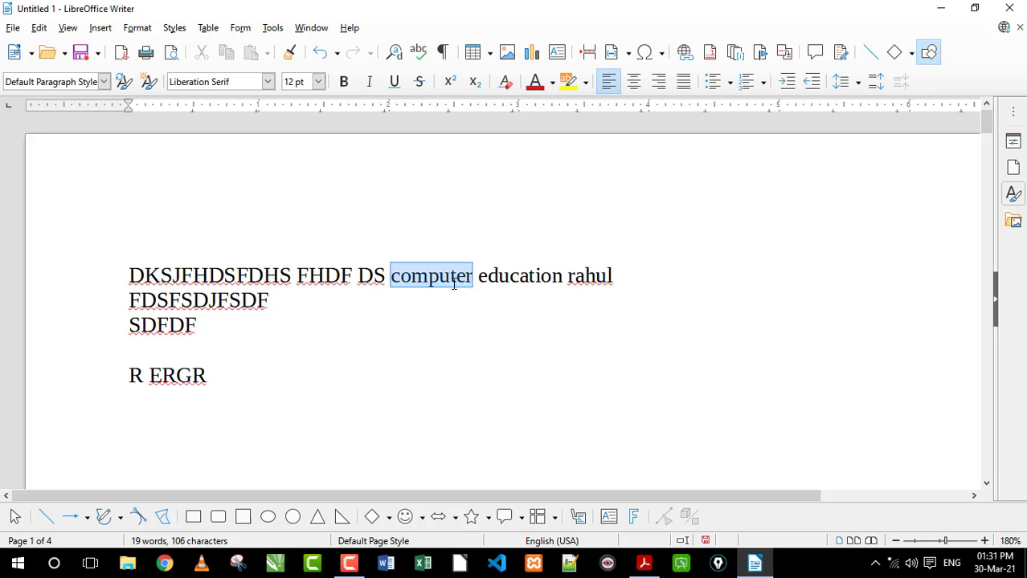
pyautogui.click(458, 278)
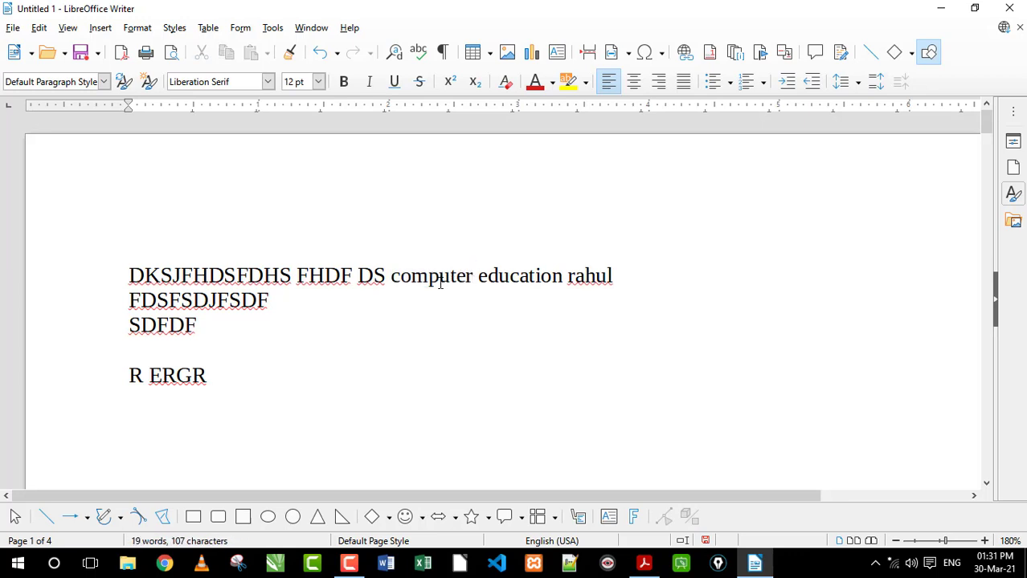
pyautogui.doubleClick(499, 279)
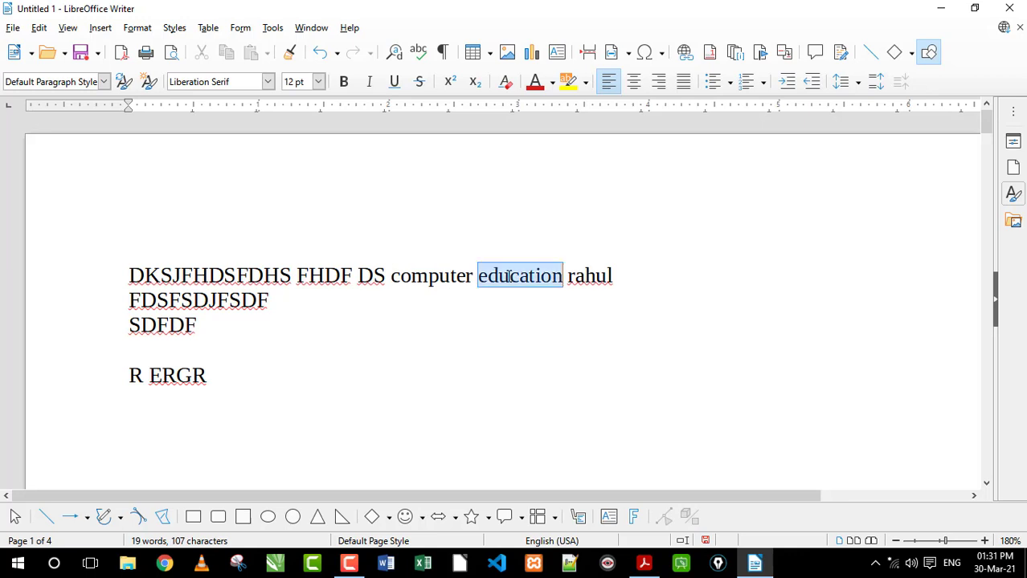
pyautogui.doubleClick(585, 278)
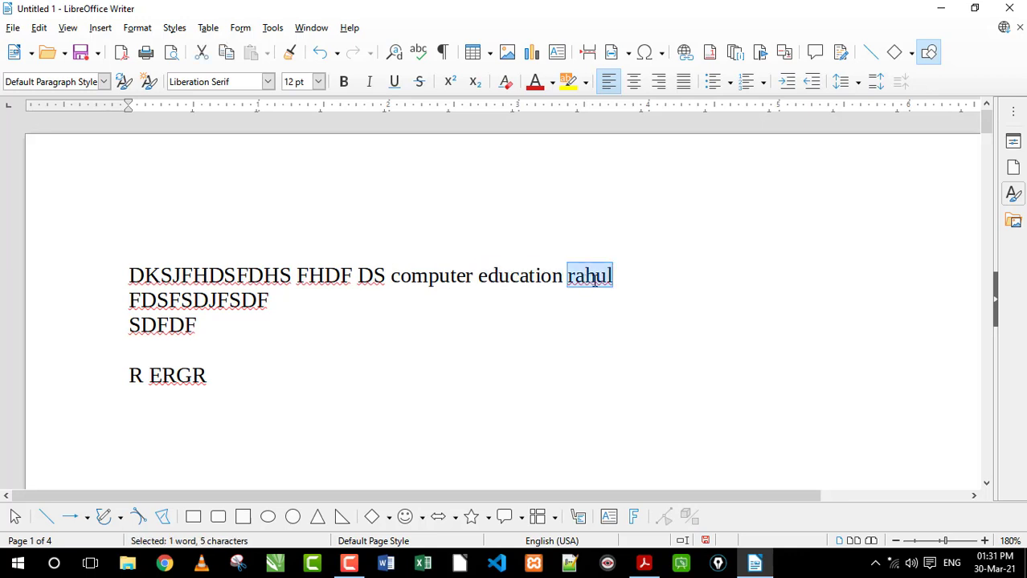
pyautogui.click(593, 279)
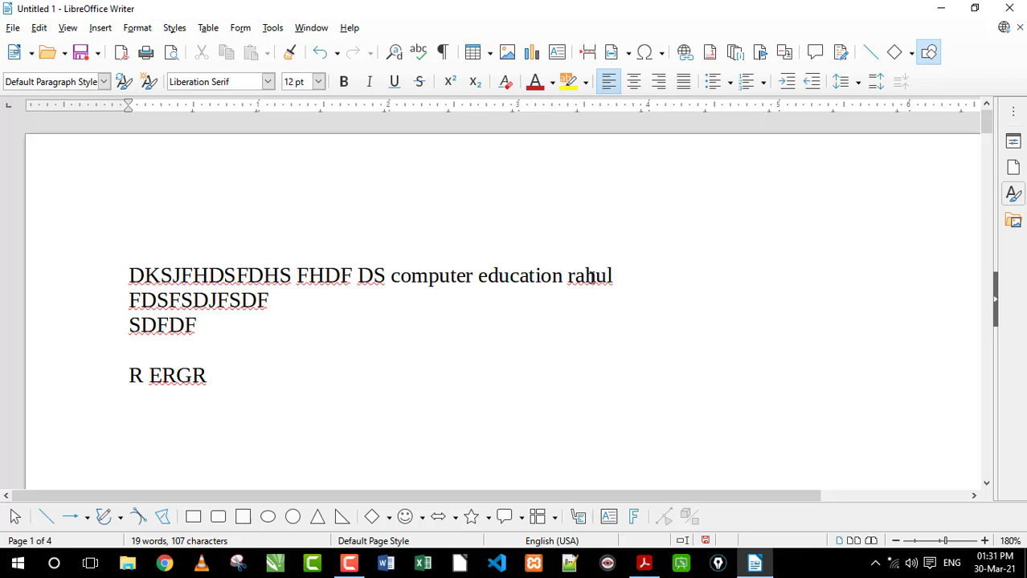
# Add the misspelled word "computr" to the end of the first line, after the person's first name
pyautogui.click(680, 279)
pyautogui.write('comput')
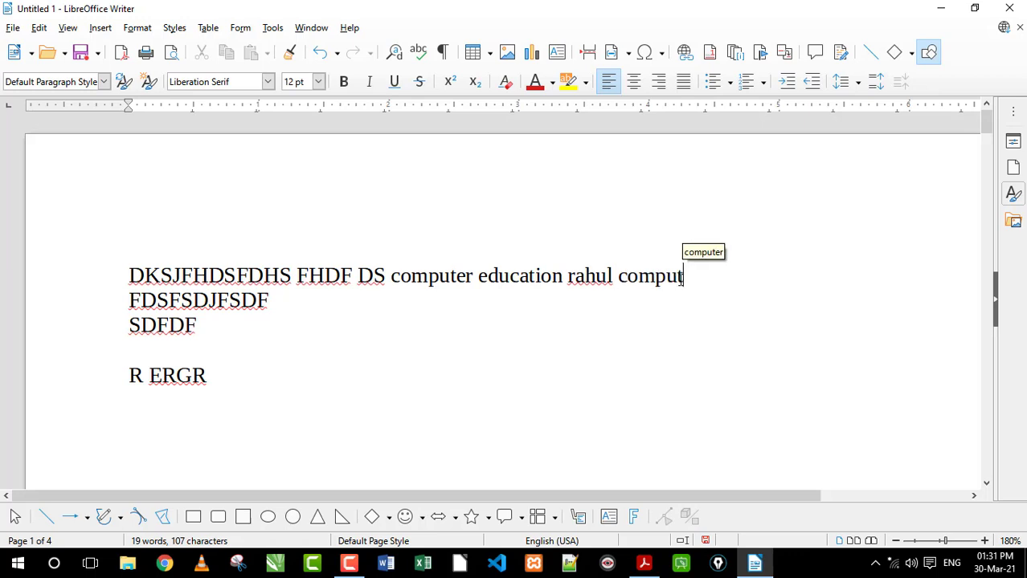
pyautogui.write('r')
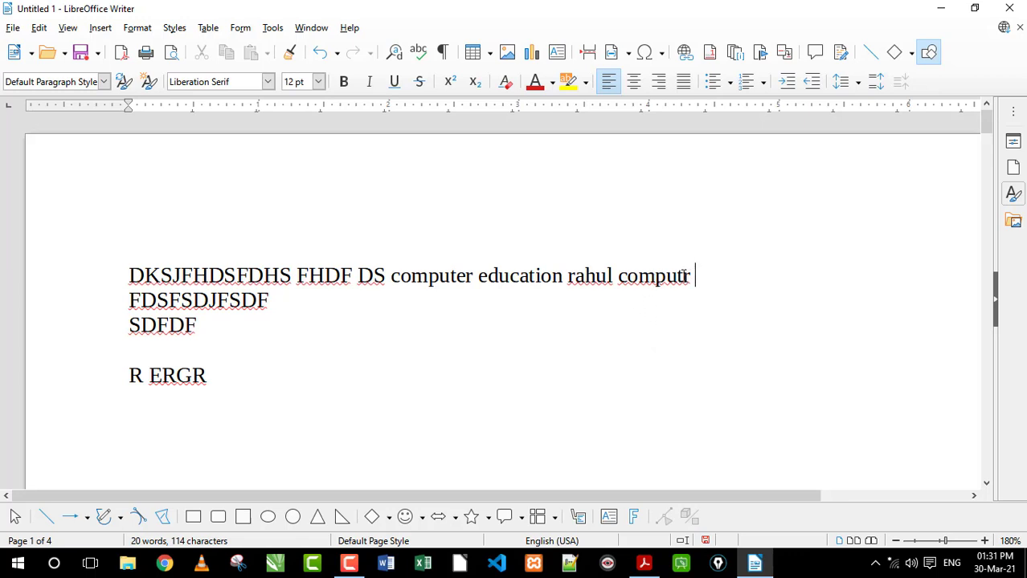
pyautogui.click(683, 276)
pyautogui.write('e')
pyautogui.press('BackSpace')
# Correct the misspelled word "computr" with the spelling suggestion "computer"
pyautogui.click(724, 273)
pyautogui.rightClick(652, 275)
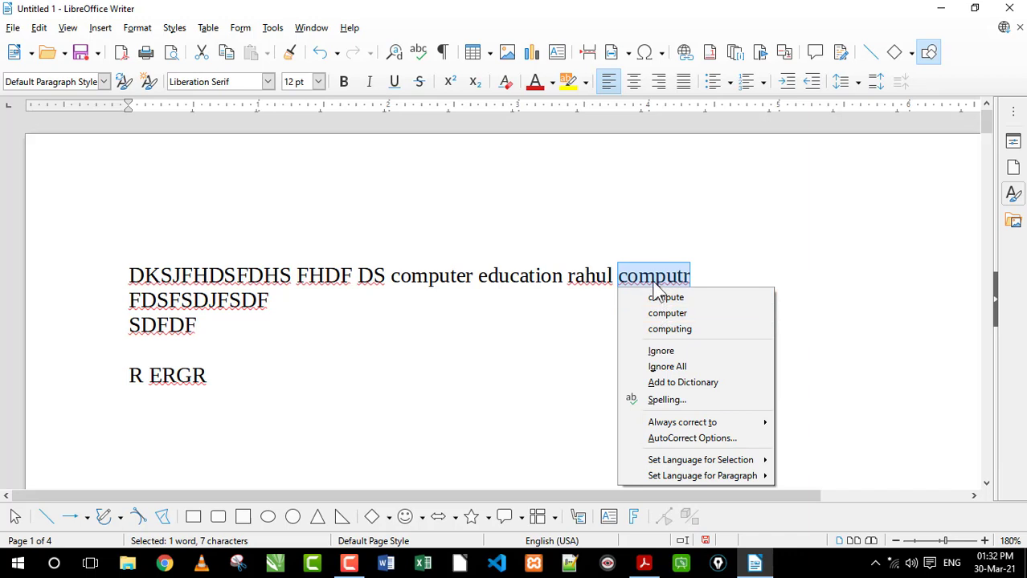
pyautogui.click(689, 317)
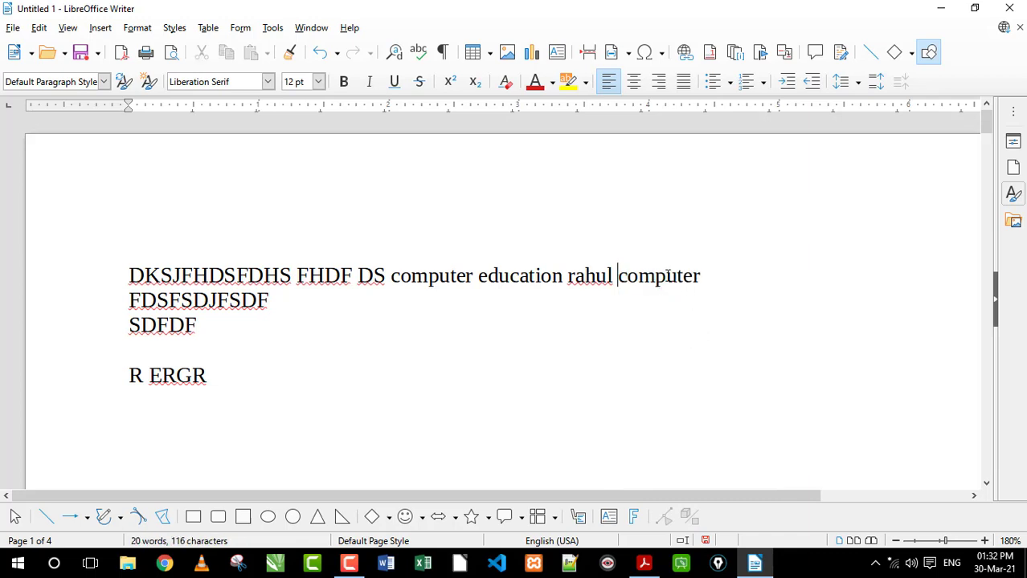
pyautogui.click(668, 276)
pyautogui.click(752, 278)
# Check the syllabus PDF again and examine all pages of the Writer document in Print Preview
pyautogui.click(645, 564)
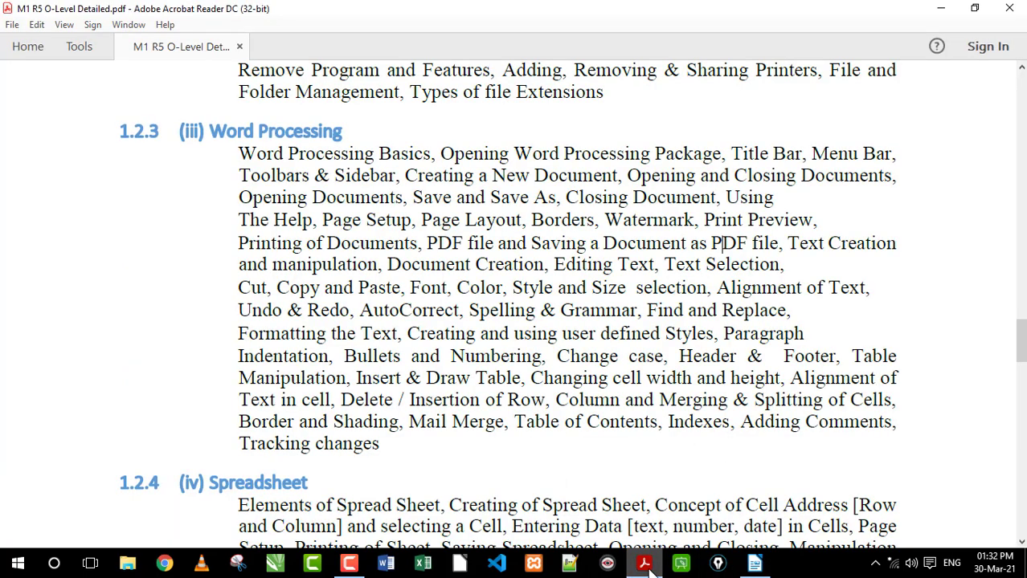
pyautogui.click(645, 564)
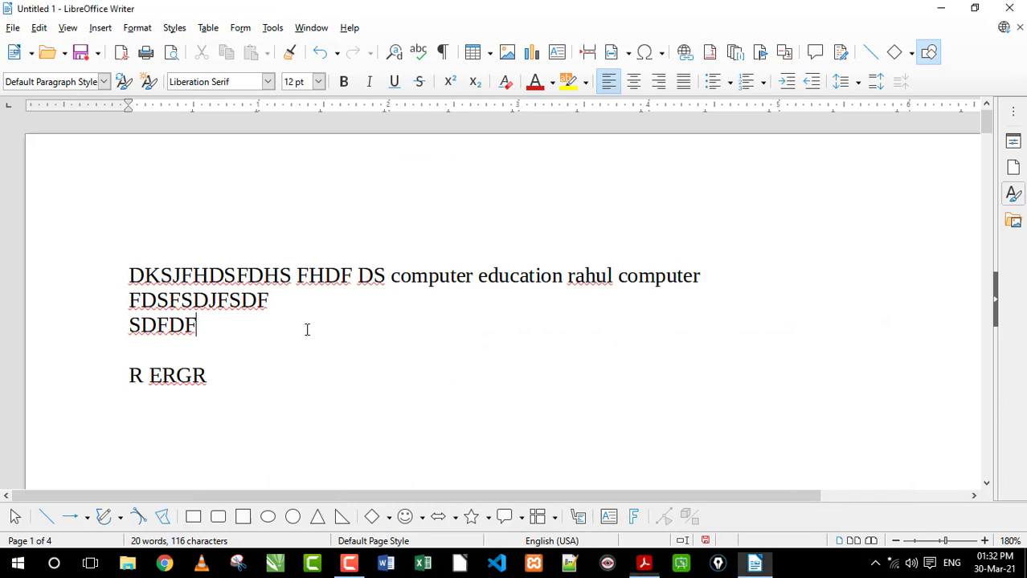
pyautogui.click(13, 29)
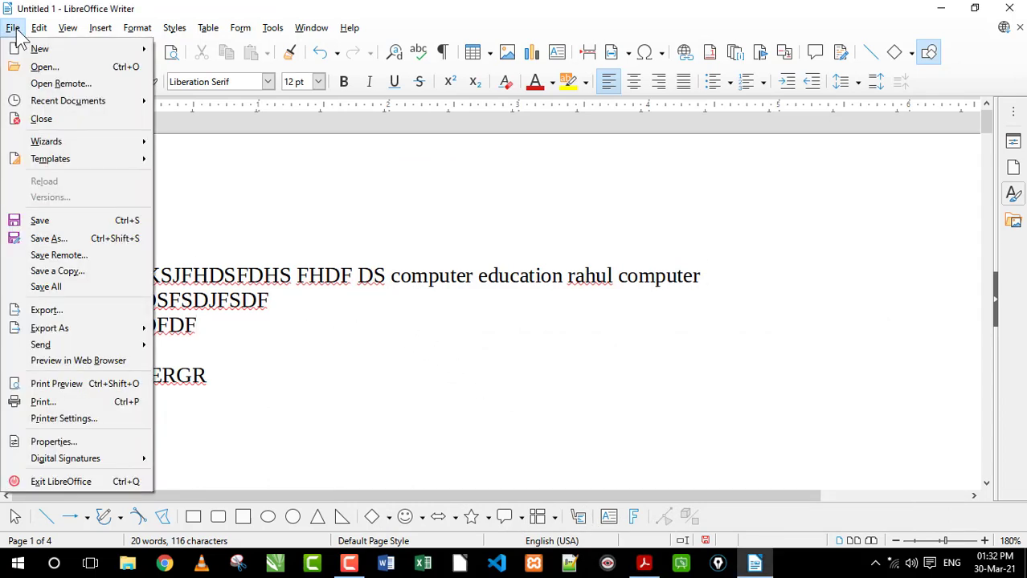
pyautogui.click(57, 384)
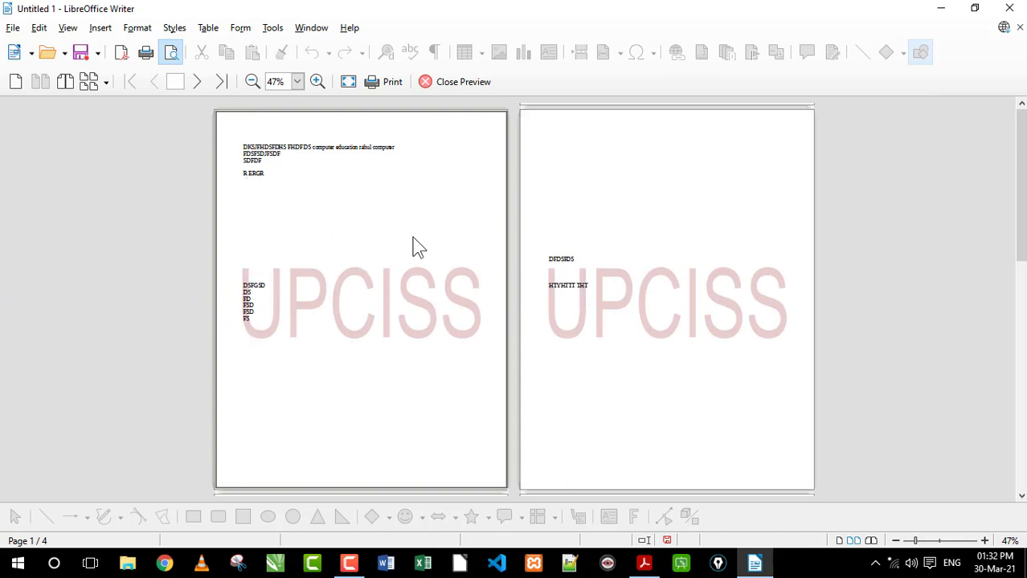
pyautogui.scroll(-3, 466, 286)
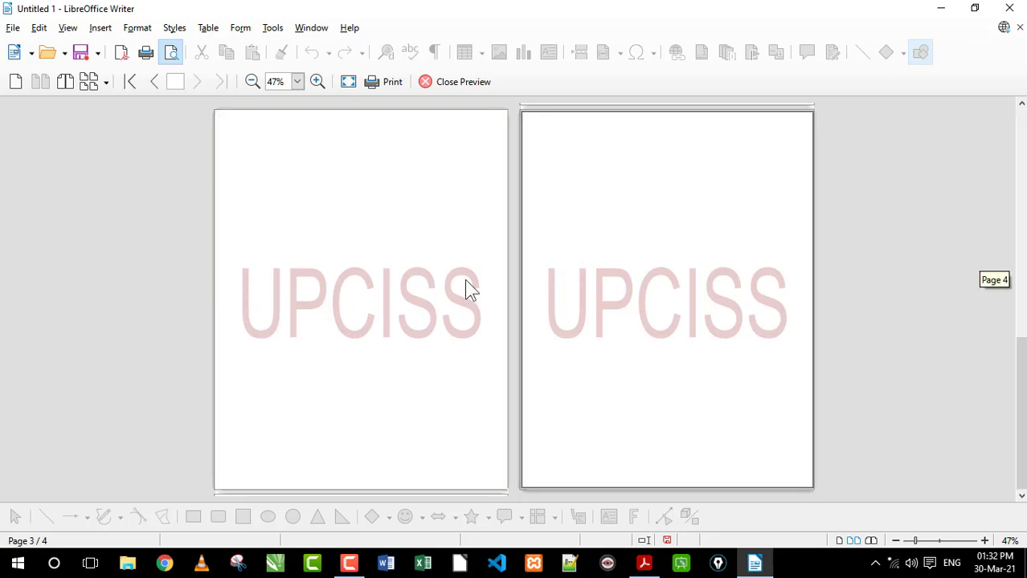
pyautogui.scroll(5, 470, 289)
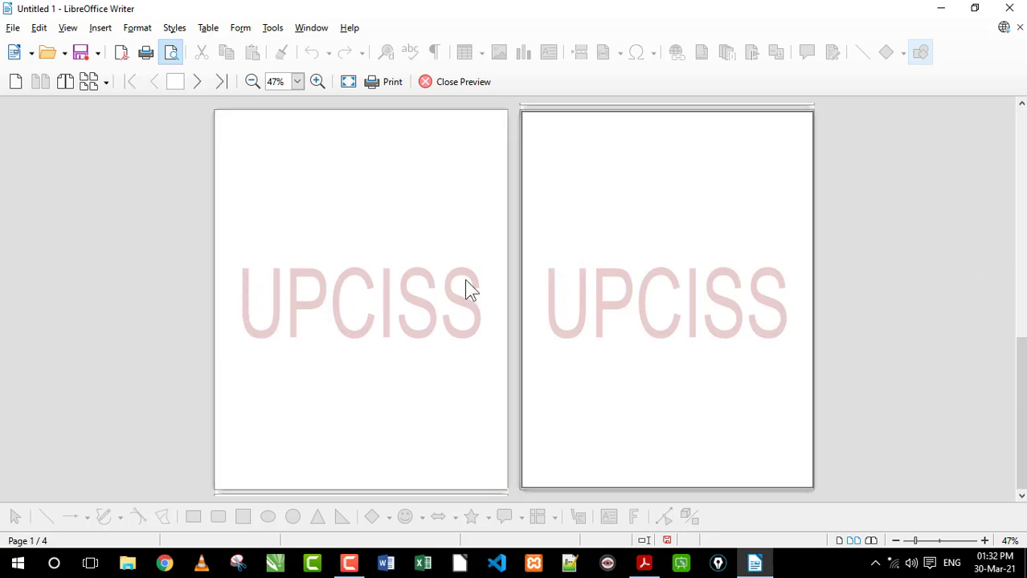
pyautogui.scroll(3, 268, 225)
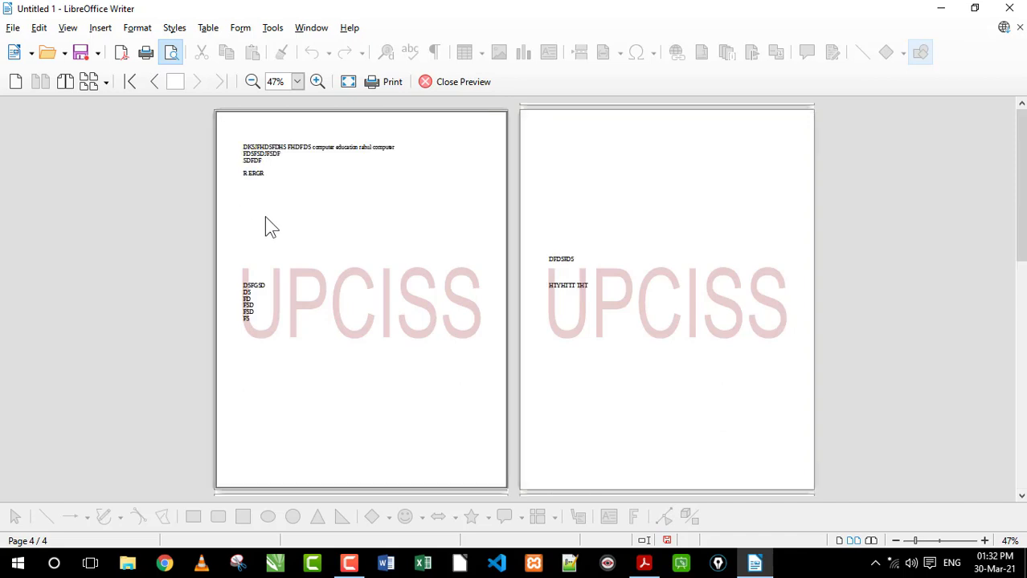
# Restart Print Preview from the beginning of the document and jump to page 3
pyautogui.press('Escape')
pyautogui.scroll(15, 323, 360)
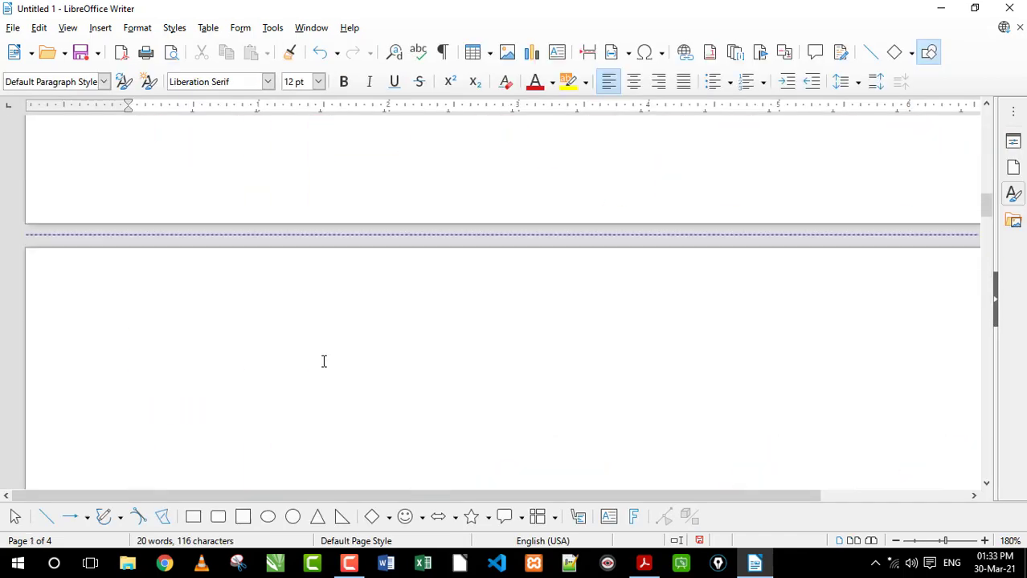
pyautogui.scroll(5, 323, 360)
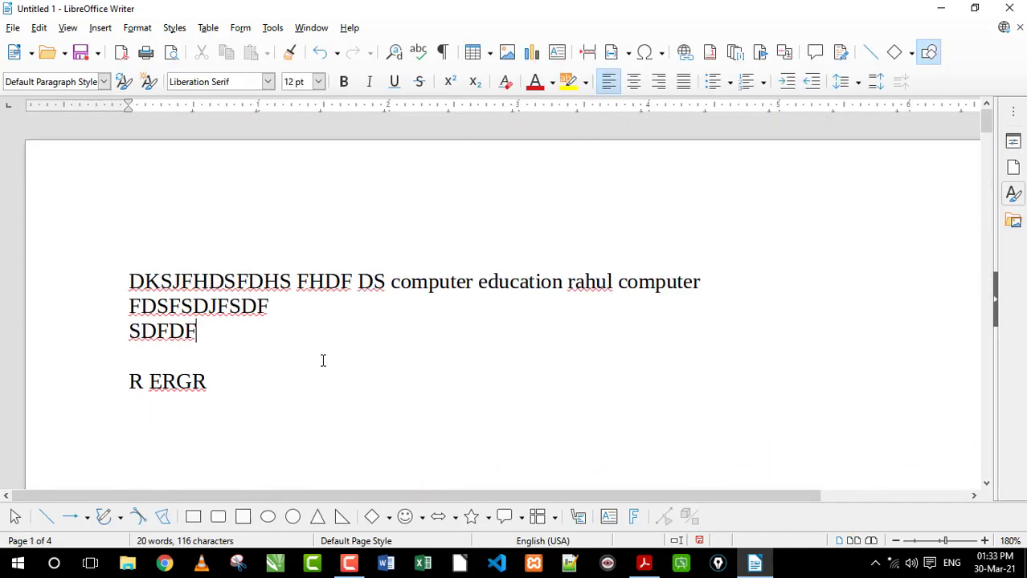
pyautogui.click(13, 27)
pyautogui.click(81, 384)
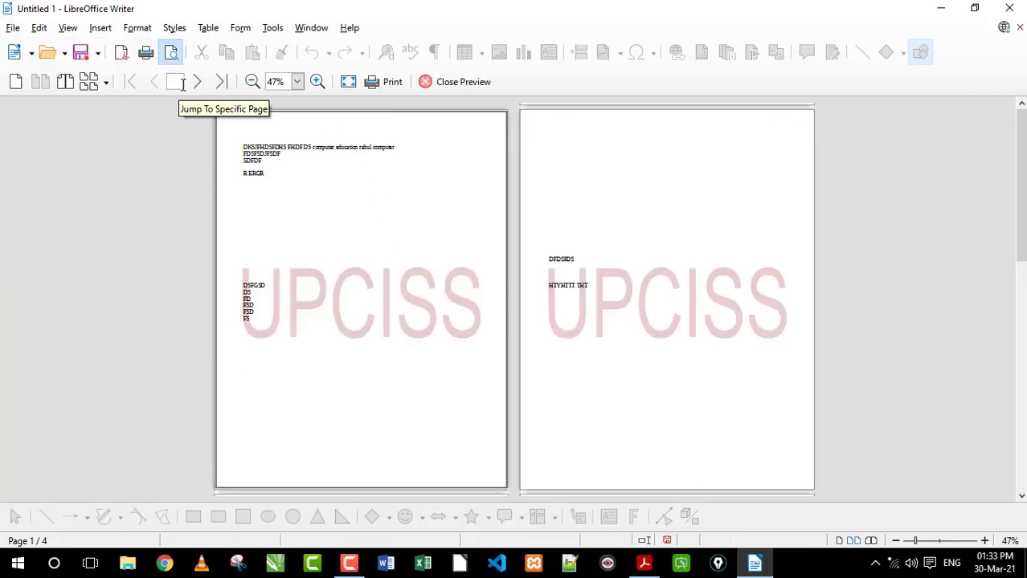
pyautogui.click(183, 86)
pyautogui.write('3')
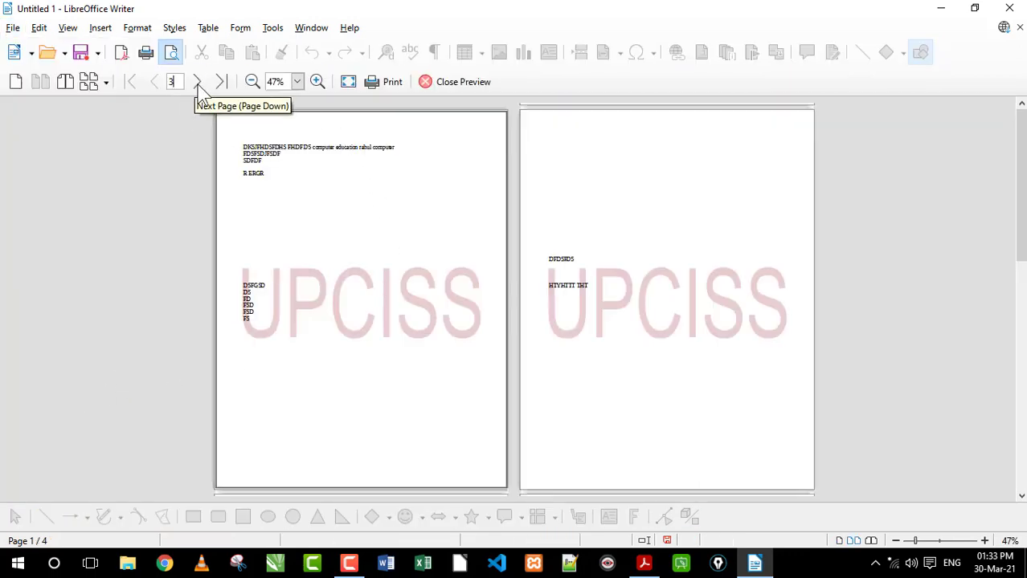
pyautogui.click(200, 85)
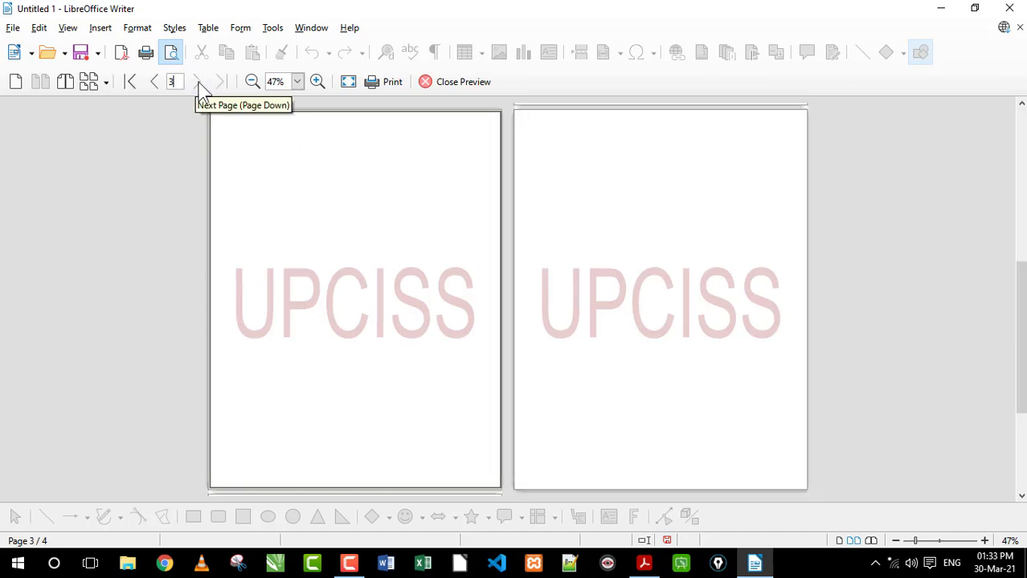
# Page back and forth through the previewed pages, select individual pages, and close Print Preview
pyautogui.click(156, 85)
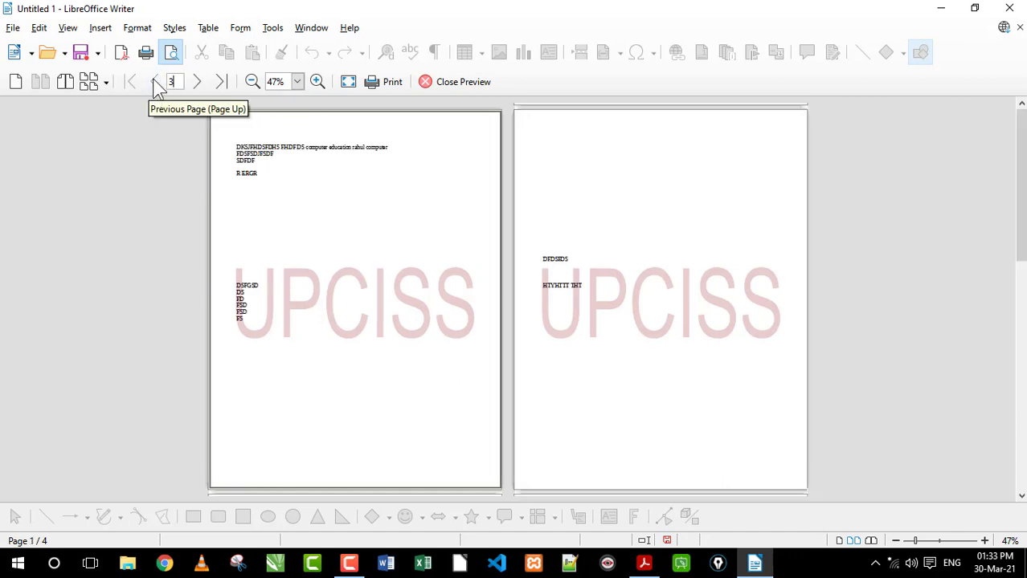
pyautogui.click(621, 249)
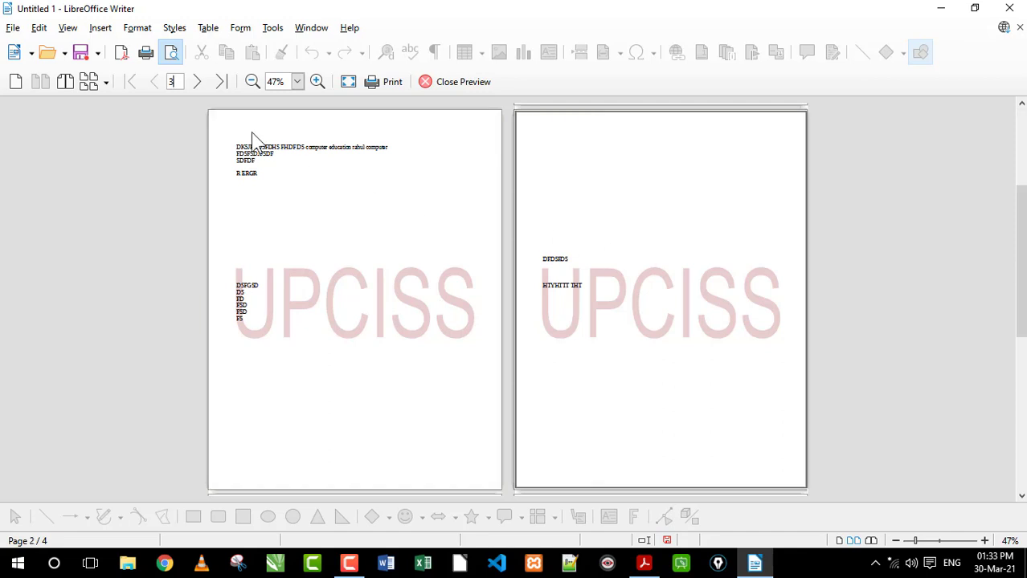
pyautogui.click(201, 88)
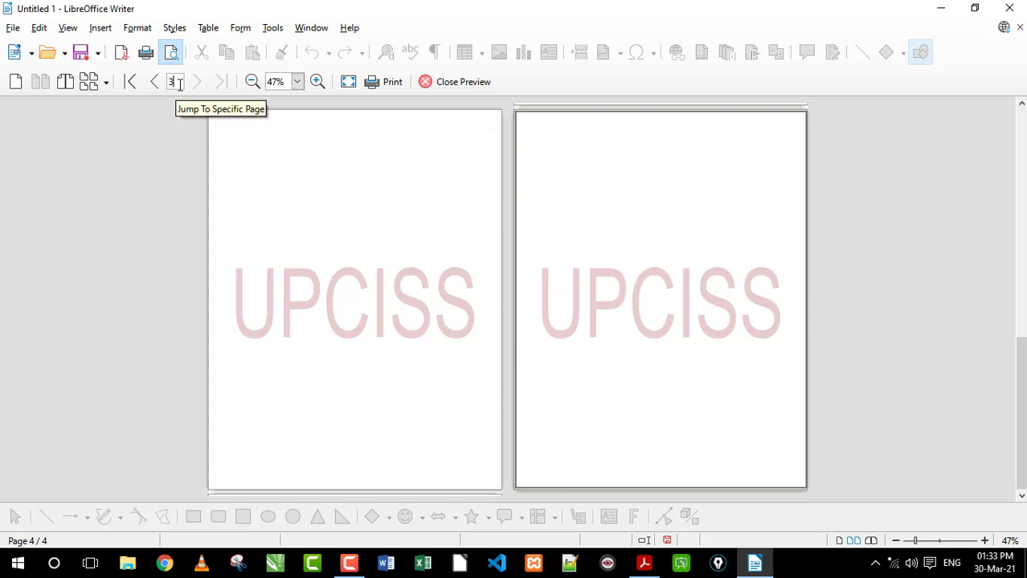
pyautogui.click(153, 82)
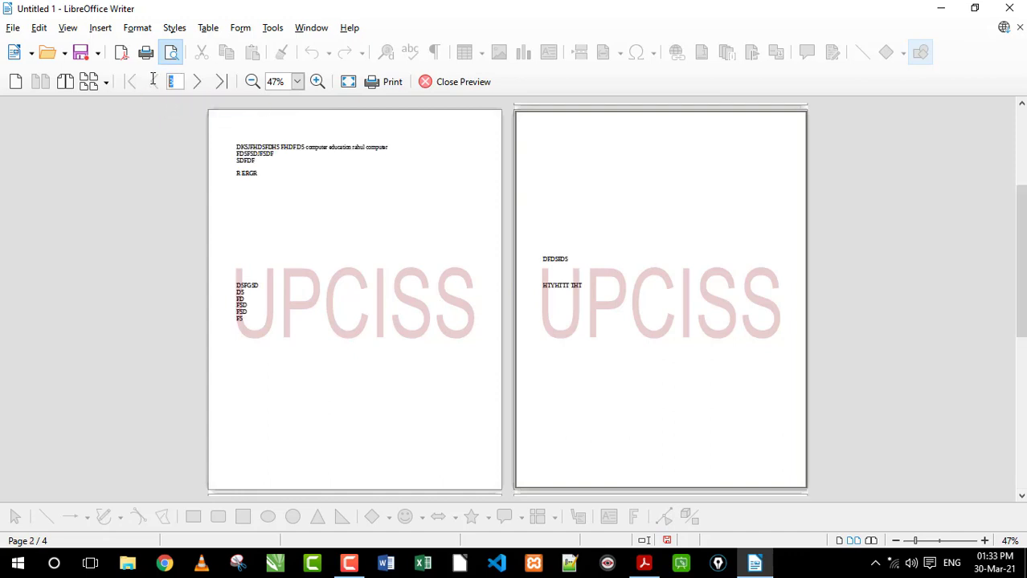
pyautogui.scroll(-2, 612, 231)
pyautogui.click(355, 245)
pyautogui.click(655, 235)
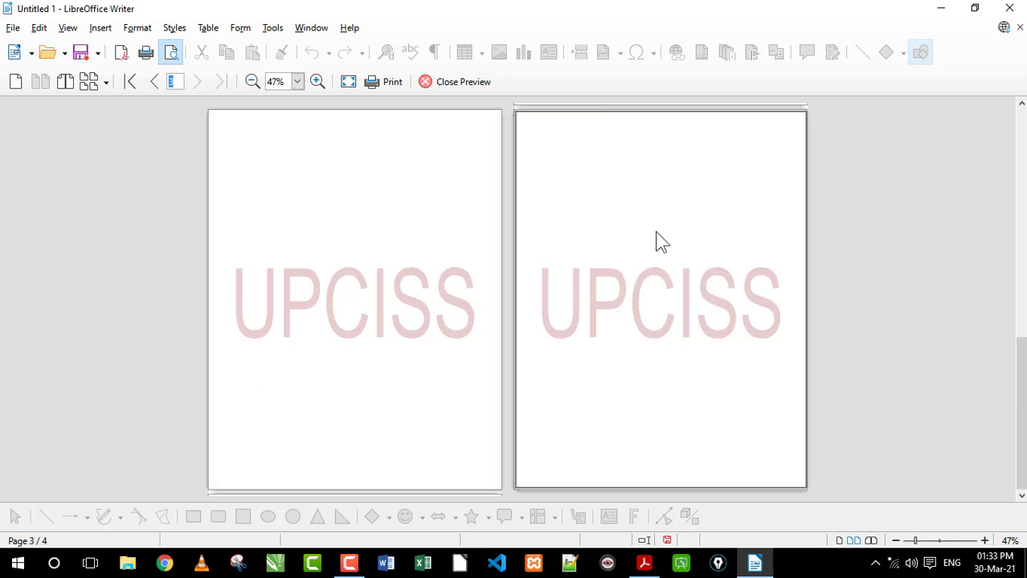
pyautogui.click(451, 84)
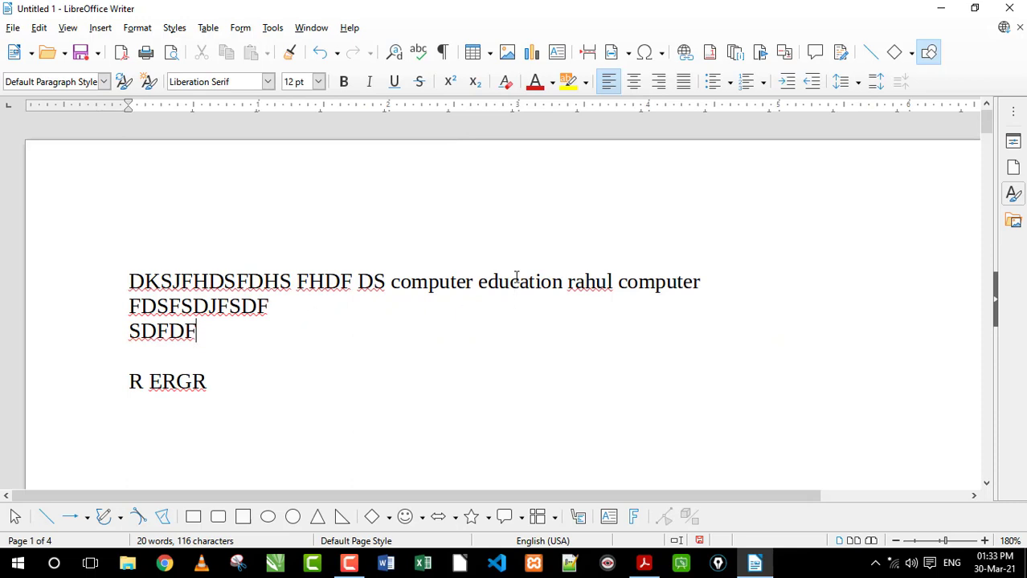
# Open the Print dialog, review the available printers and choose iSkysoft PDF Editor
pyautogui.moveTo(952, 551); pyautogui.dragTo(942, 550)
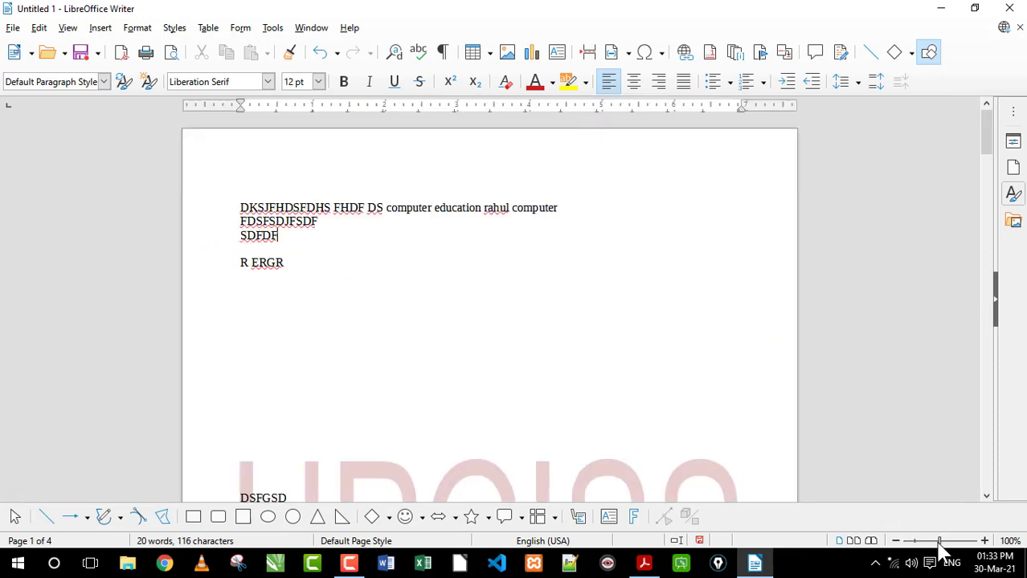
pyautogui.scroll(5, 469, 320)
pyautogui.scroll(-5, 472, 318)
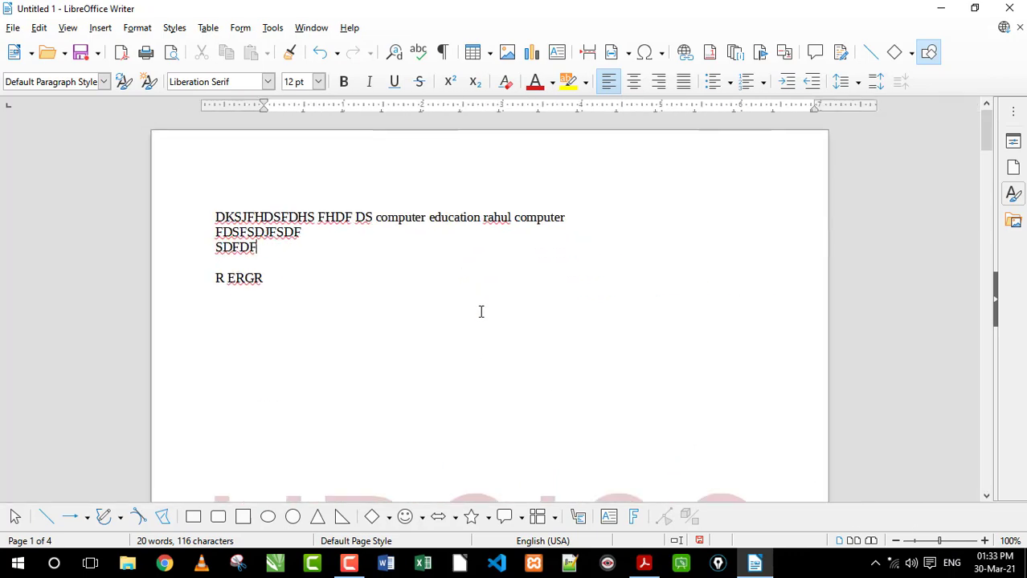
pyautogui.scroll(5, 481, 311)
pyautogui.scroll(-4, 501, 312)
pyautogui.scroll(2, 522, 311)
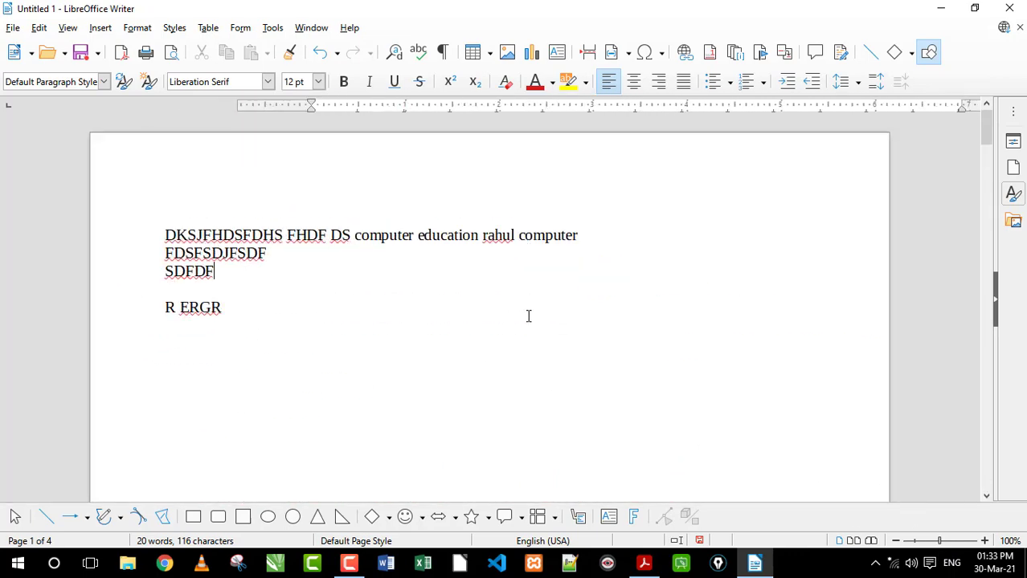
pyautogui.click(13, 27)
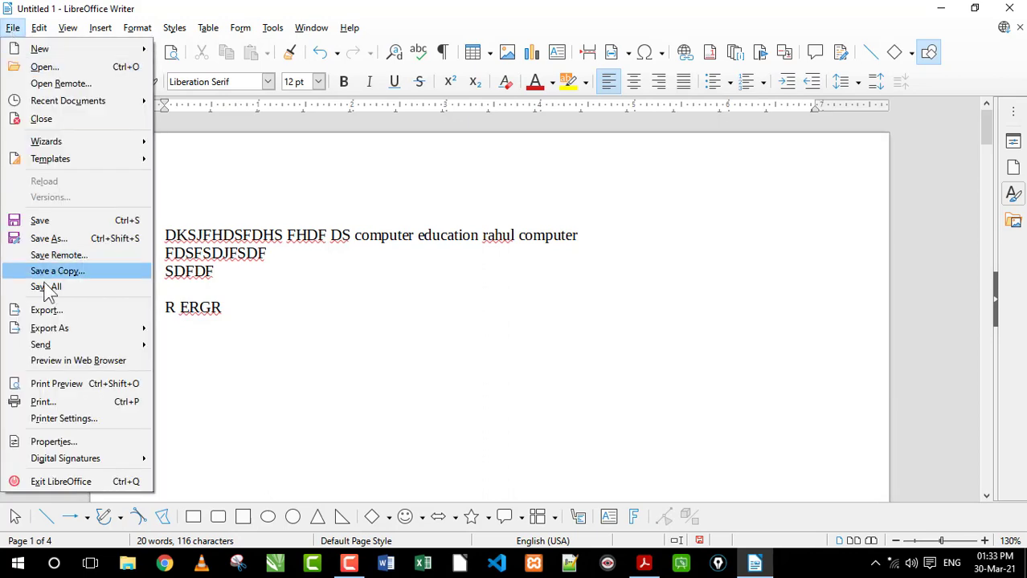
pyautogui.click(42, 401)
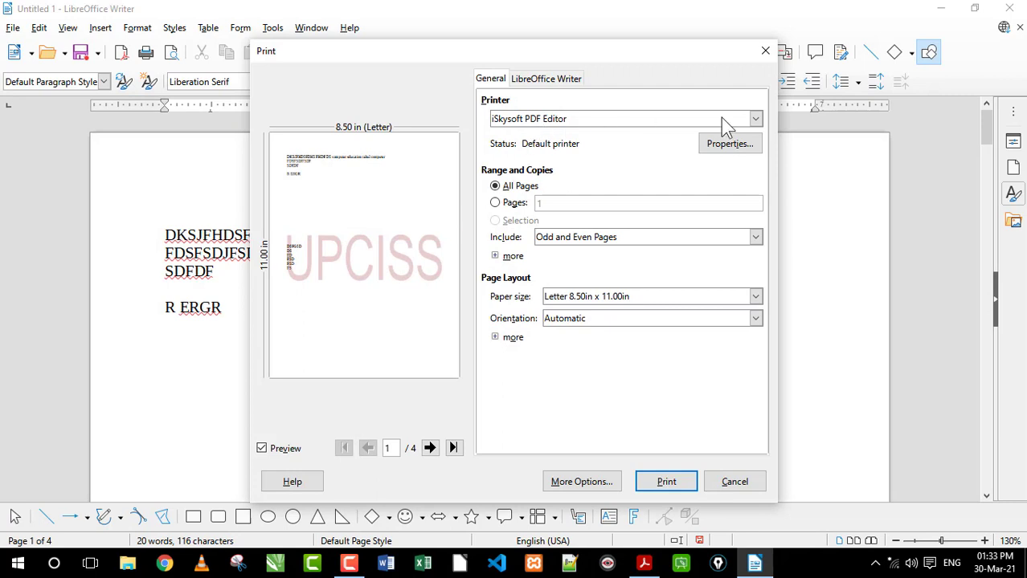
pyautogui.click(756, 119)
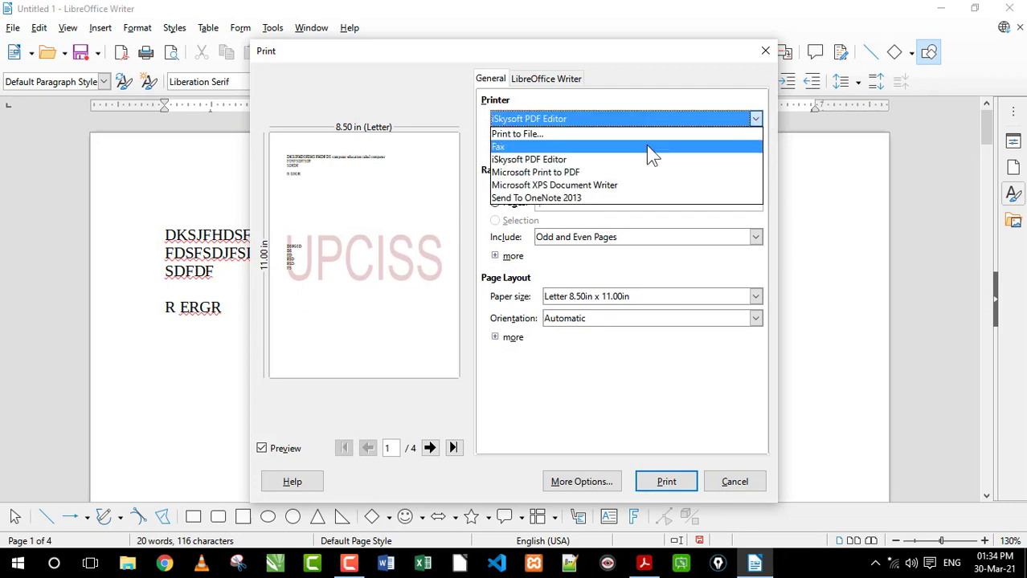
pyautogui.click(756, 123)
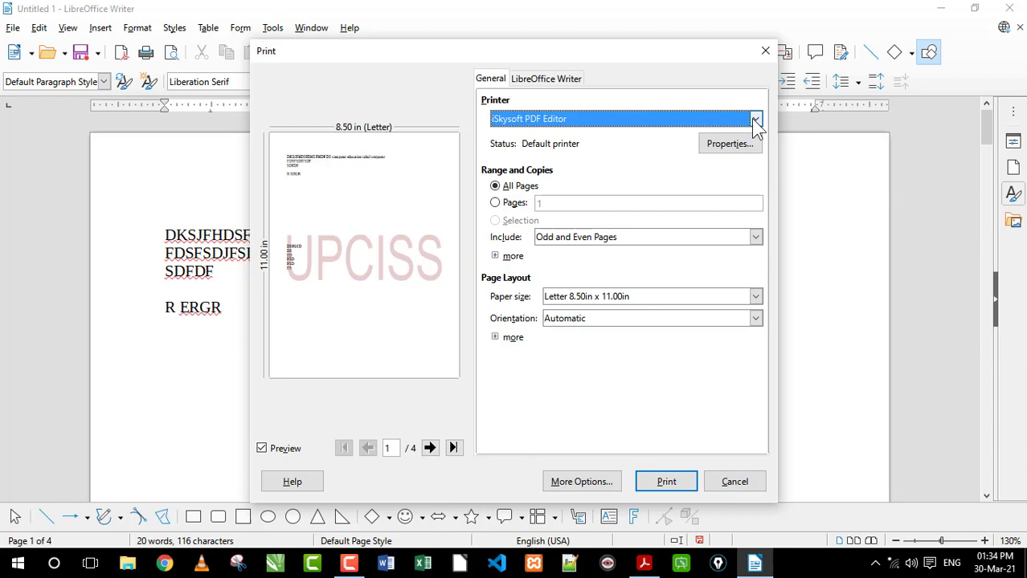
pyautogui.click(756, 120)
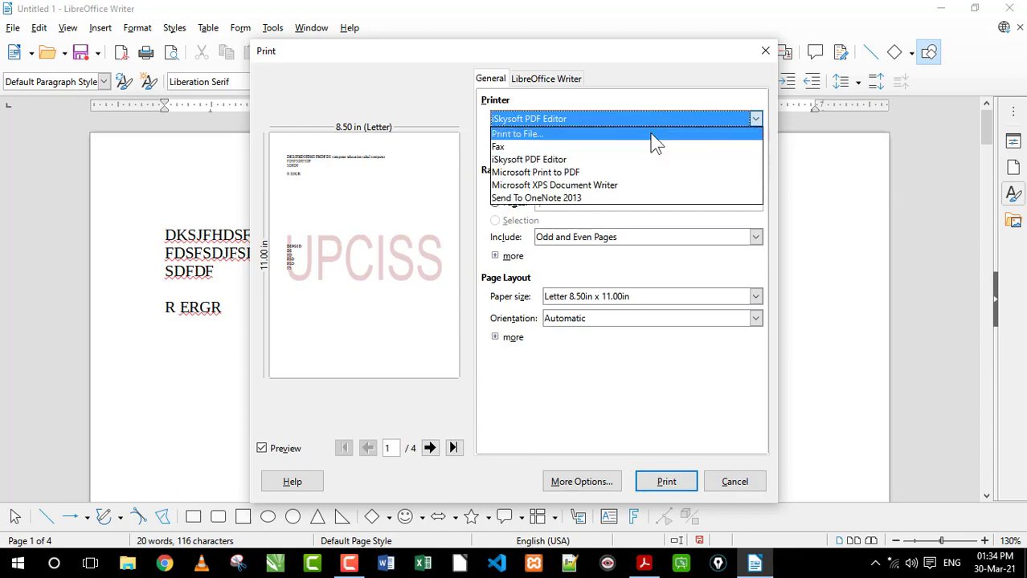
pyautogui.click(540, 163)
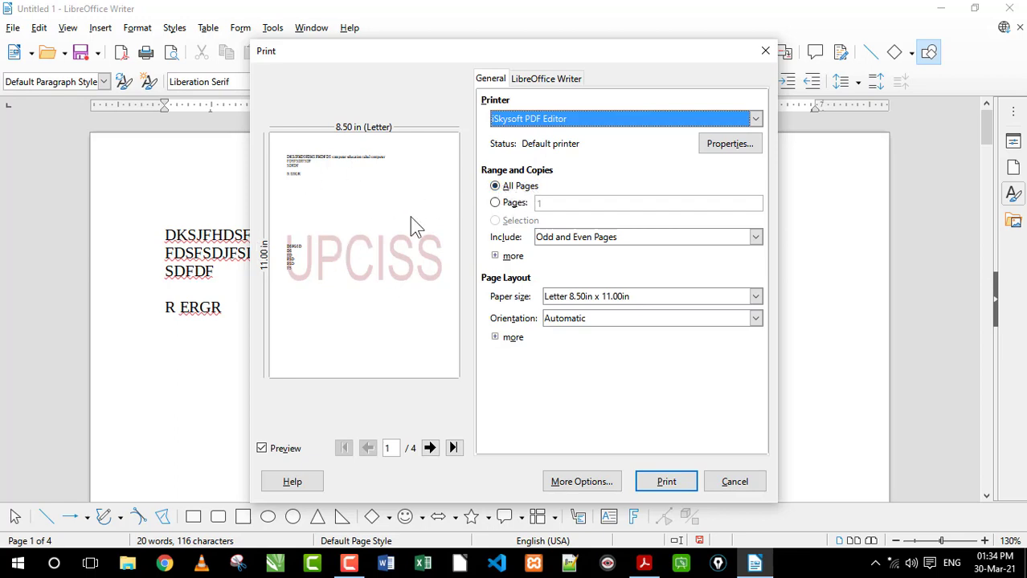
# Demonstrate printing specific pages by setting the page range to 2-3 and to 40-45
pyautogui.click(507, 206)
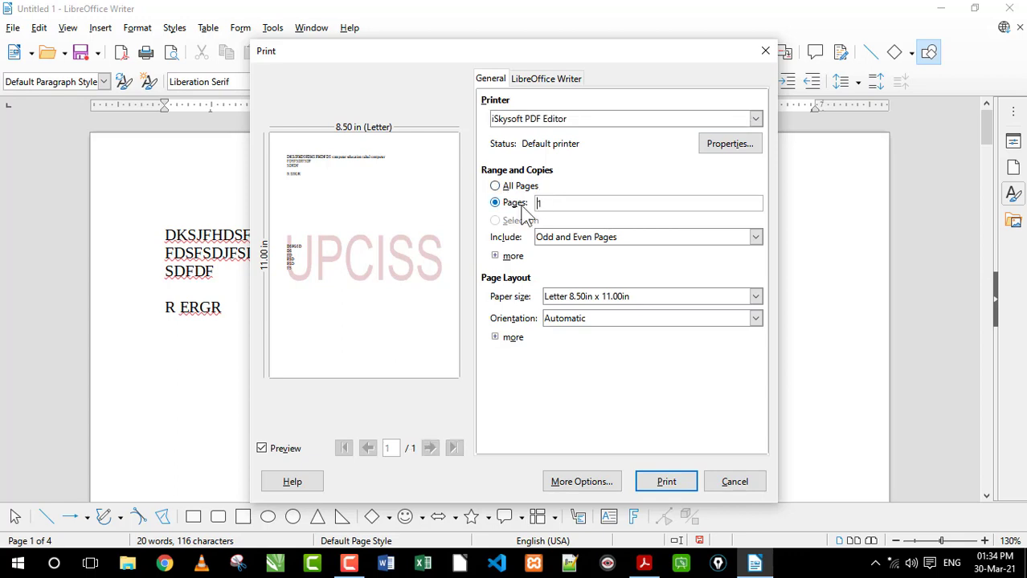
pyautogui.click(506, 203)
pyautogui.write('2-3')
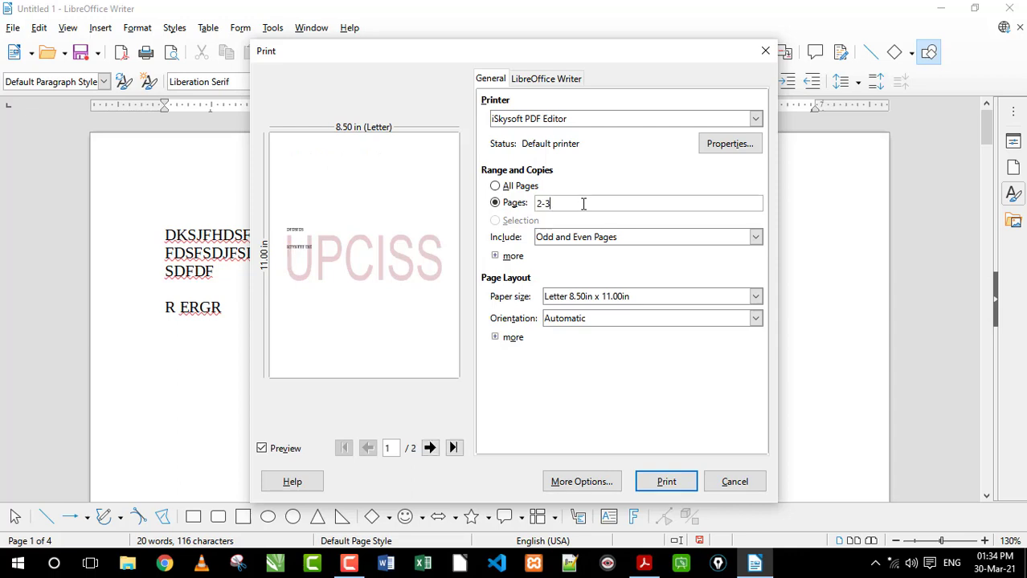
pyautogui.click(504, 206)
pyautogui.write('40-45')
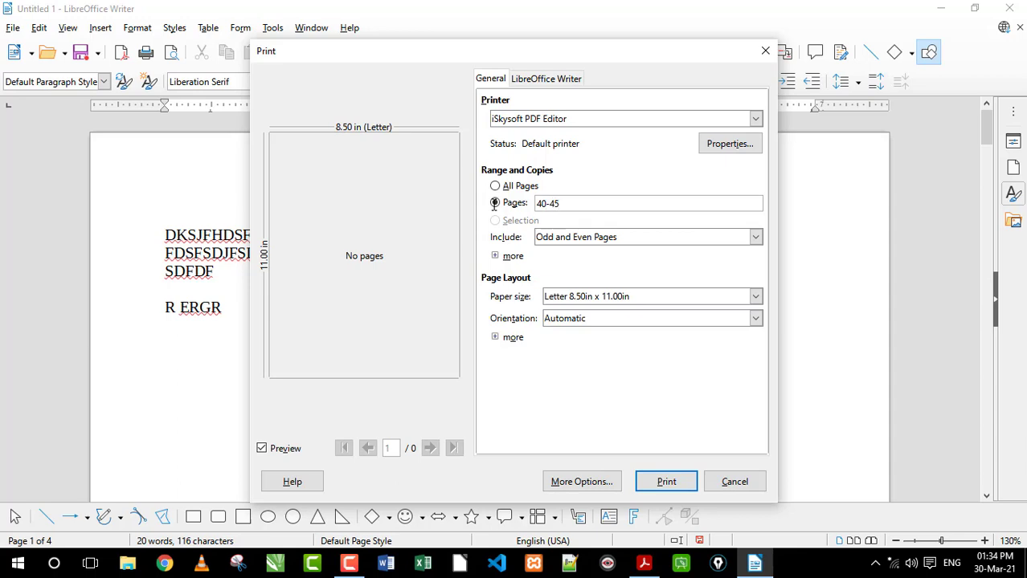
# Set the print range to pages 3-4, switch back to All Pages, and cancel the print setup
pyautogui.click(529, 203)
pyautogui.click(569, 203)
pyautogui.moveTo(577, 201); pyautogui.dragTo(511, 202)
pyautogui.write('3-4')
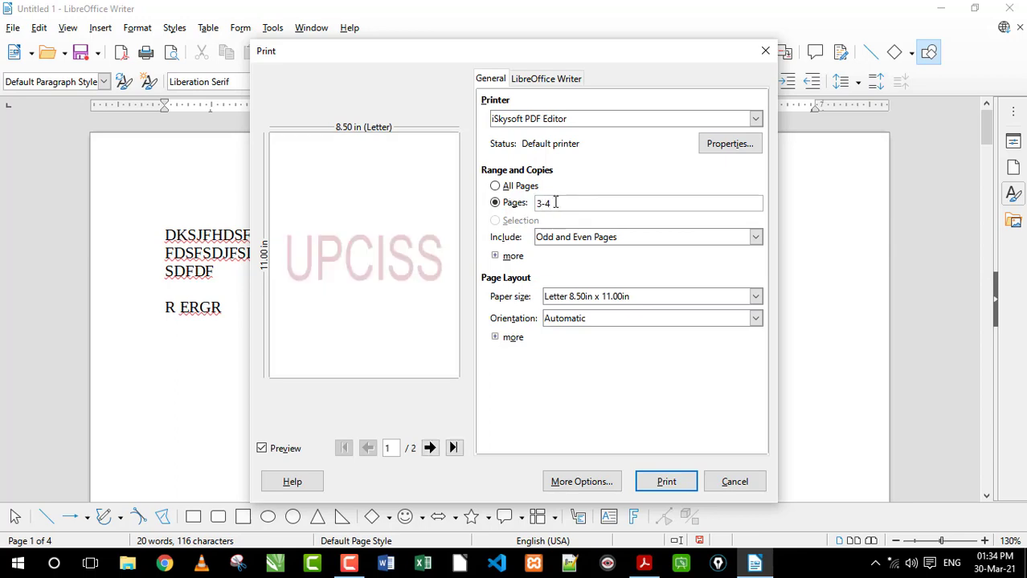
pyautogui.click(495, 186)
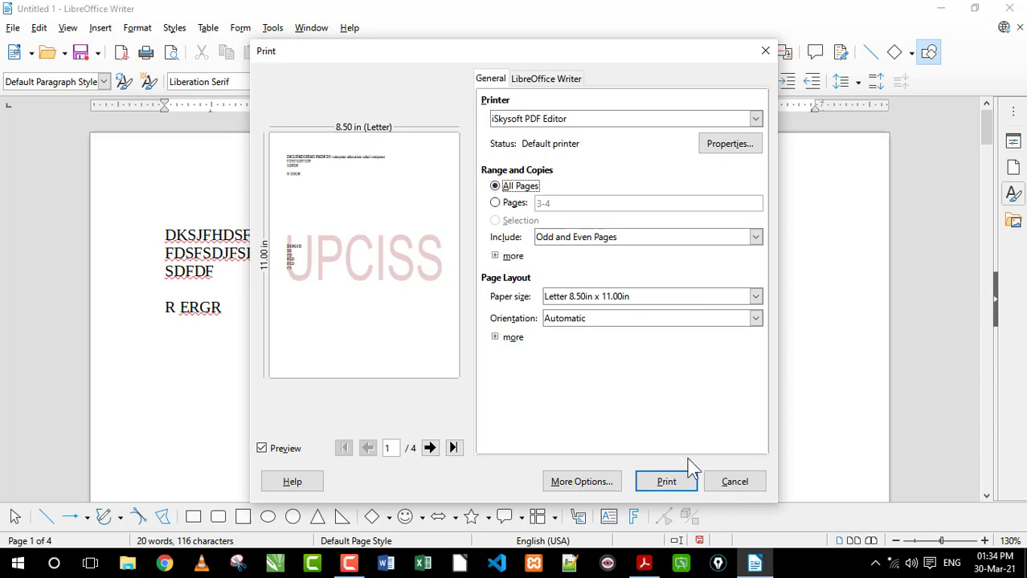
pyautogui.click(725, 486)
# Select the text of the first three lines and open the Print dialog for the selection
pyautogui.moveTo(227, 273); pyautogui.dragTo(176, 234)
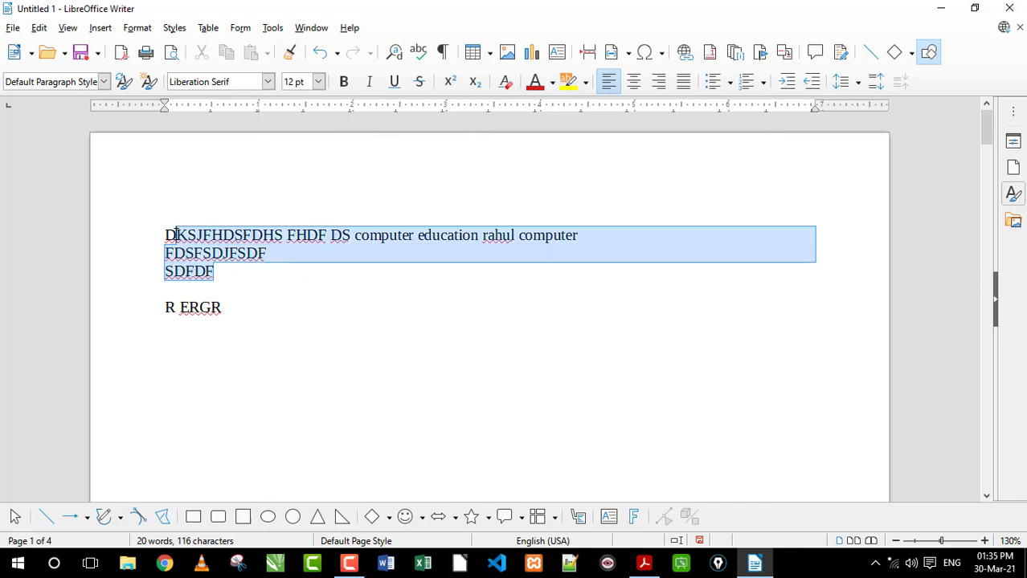
pyautogui.click(13, 27)
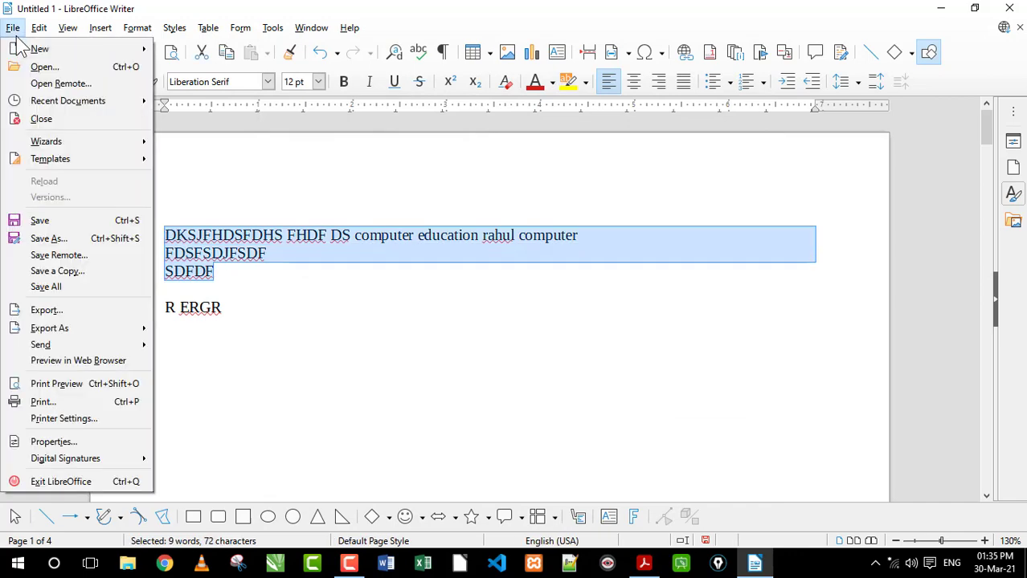
pyautogui.click(58, 397)
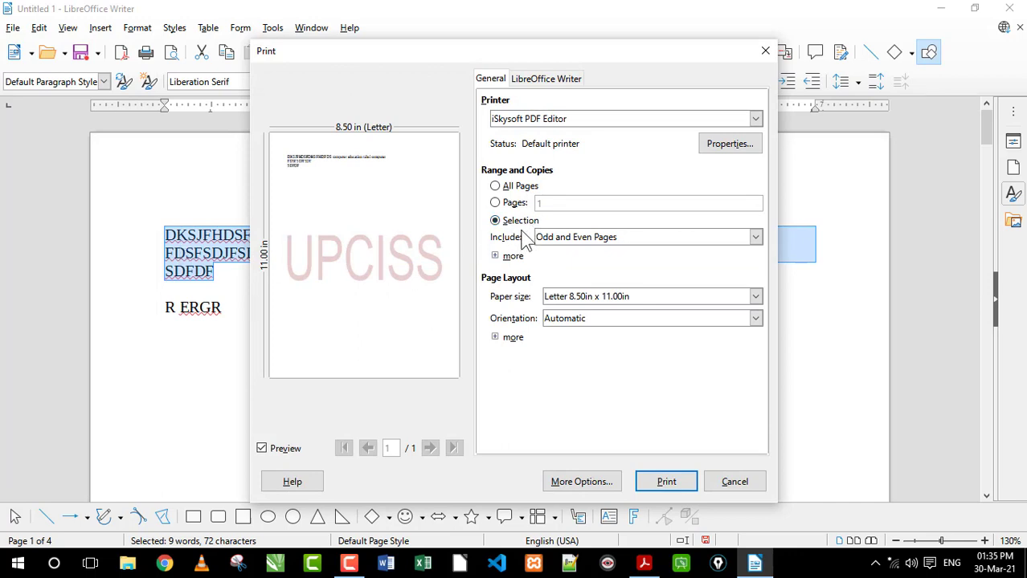
# Set the print range to All Pages and include only Odd Pages
pyautogui.click(503, 189)
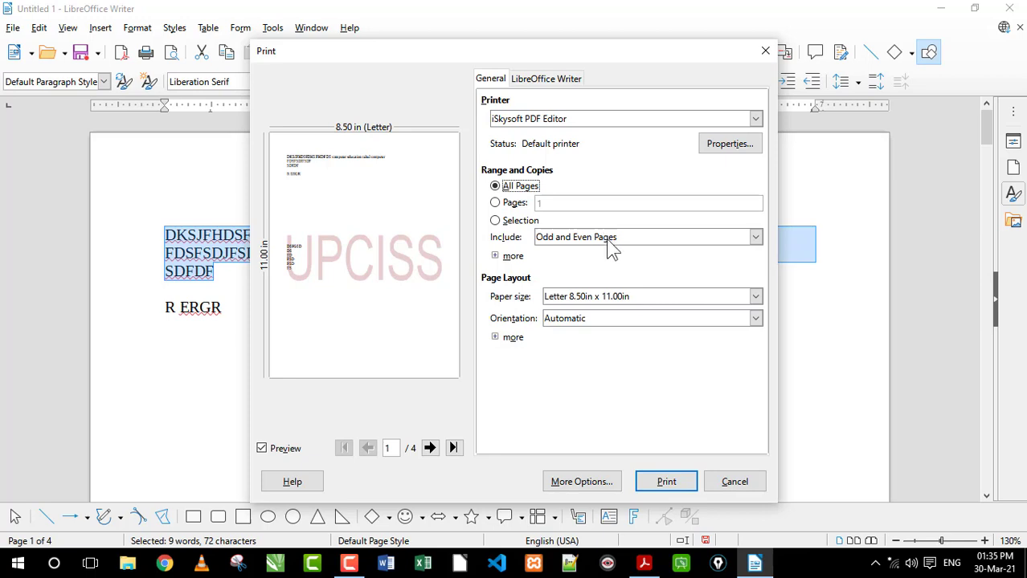
pyautogui.click(610, 241)
pyautogui.click(575, 264)
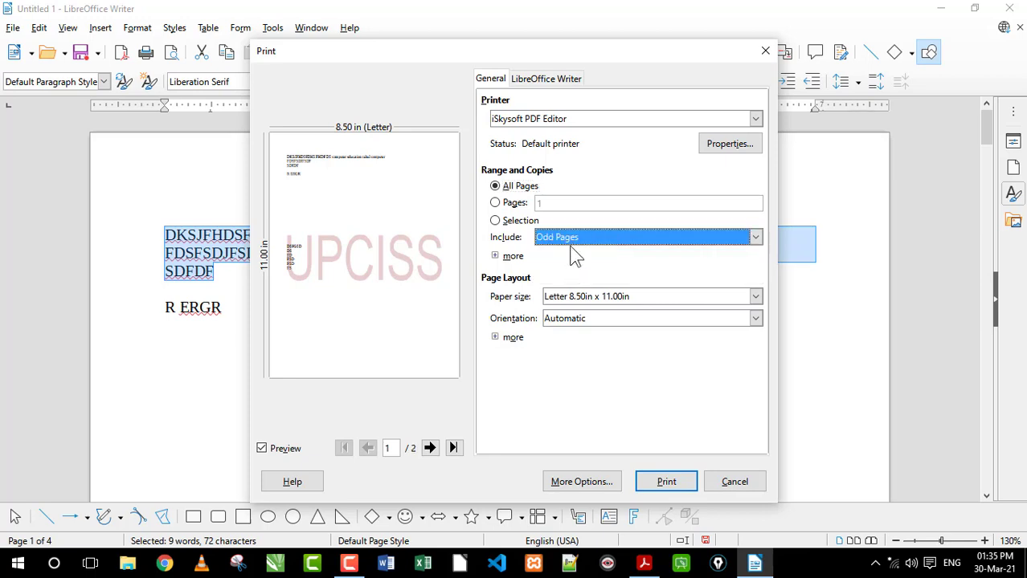
pyautogui.click(570, 242)
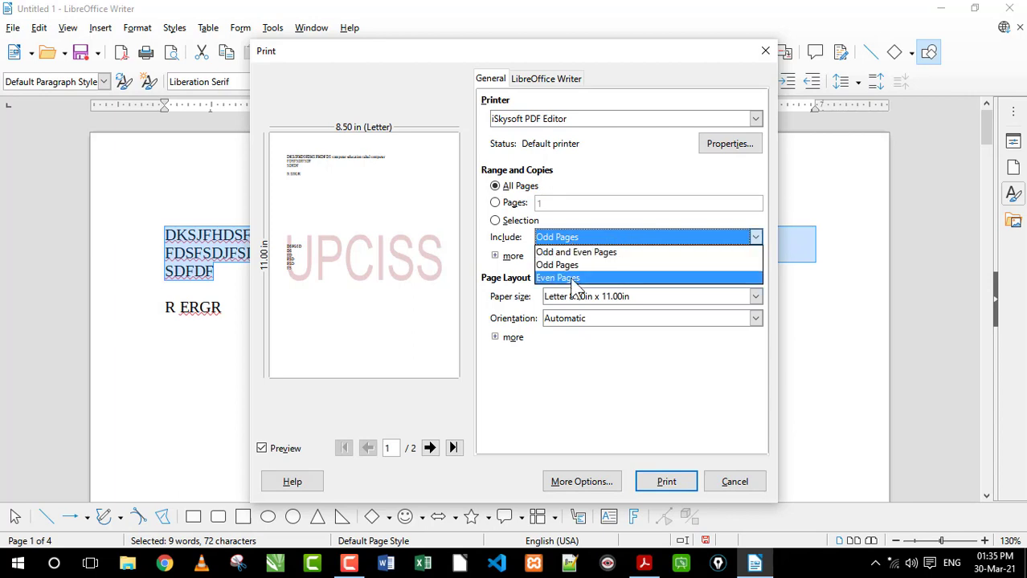
pyautogui.click(588, 236)
pyautogui.click(587, 236)
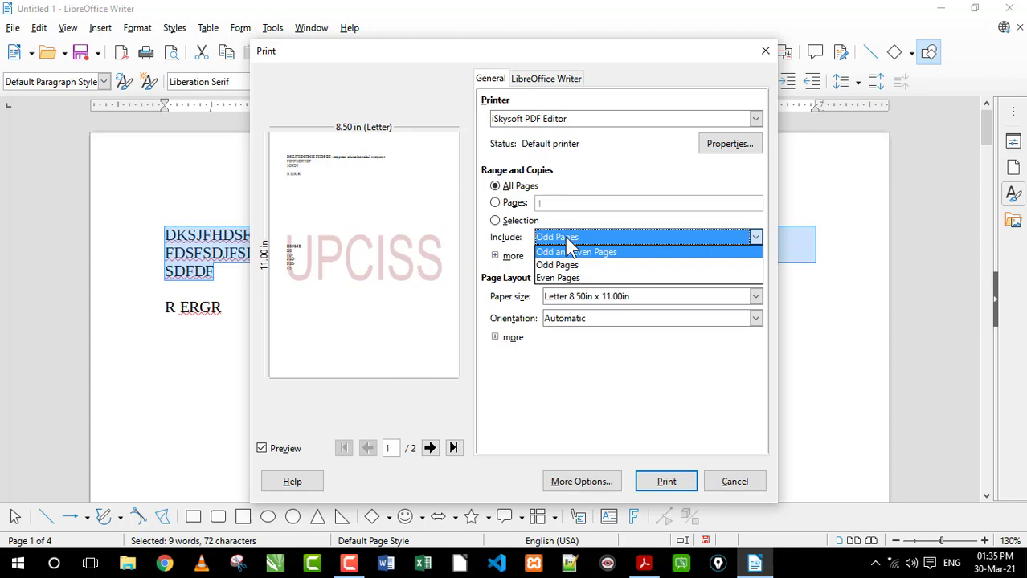
# Set the pages to include in the print to Even Pages, and return to Odd and Even Pages
pyautogui.click(573, 278)
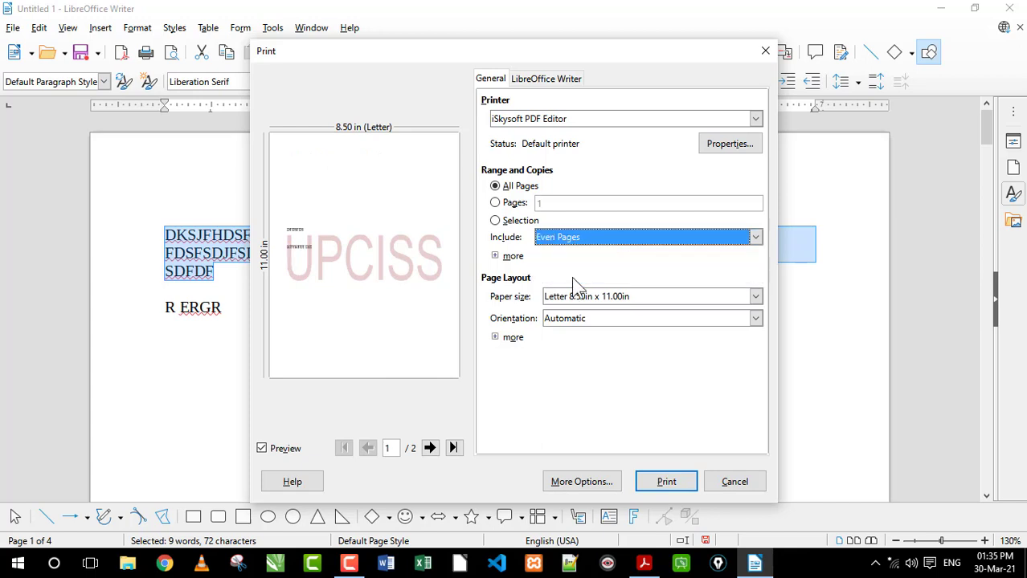
pyautogui.click(574, 237)
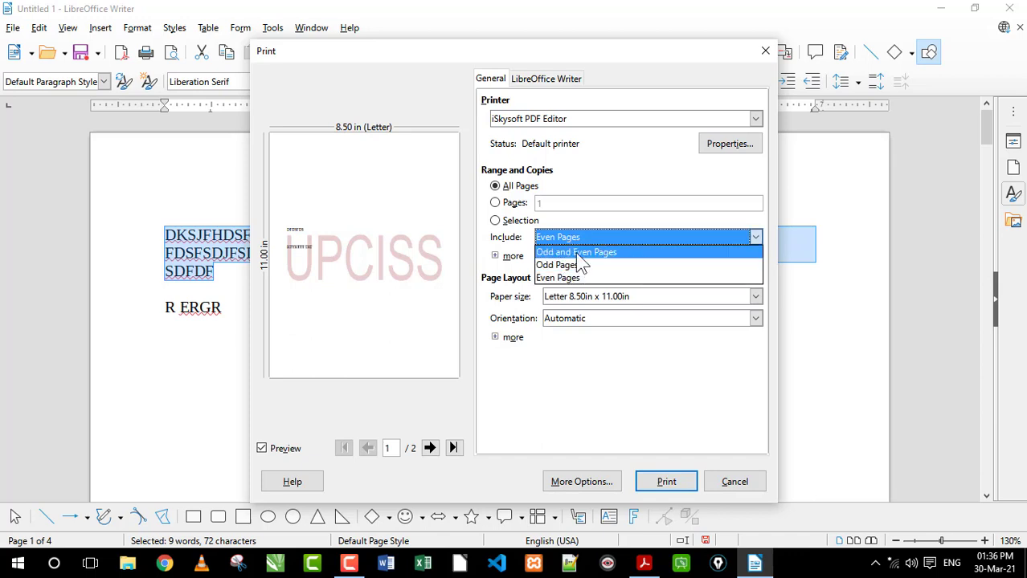
pyautogui.click(595, 253)
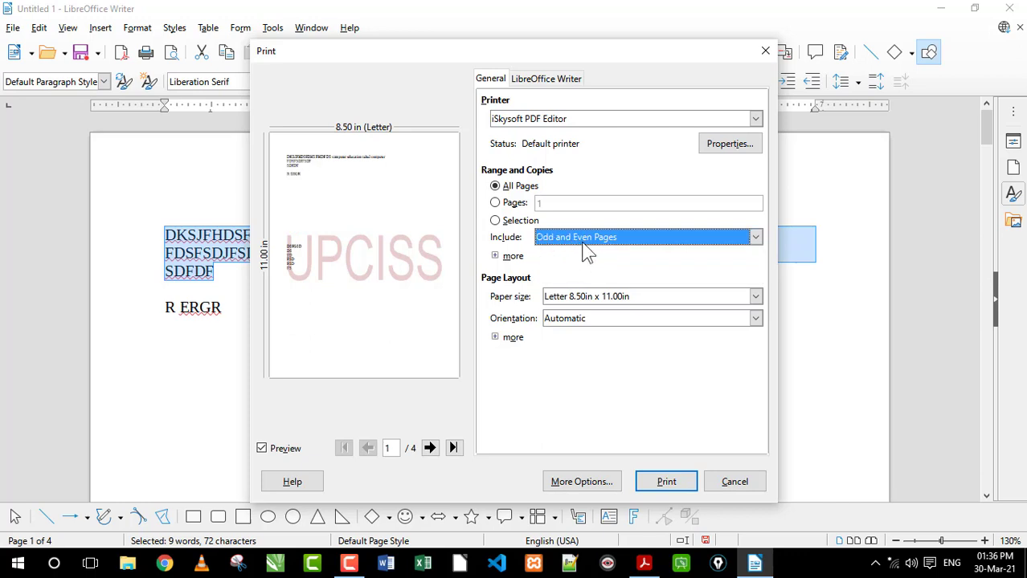
# Set the print range to page 1, keep Odd and Even Pages included, and expand the additional range and copies settings
pyautogui.click(584, 244)
pyautogui.click(570, 250)
pyautogui.click(494, 256)
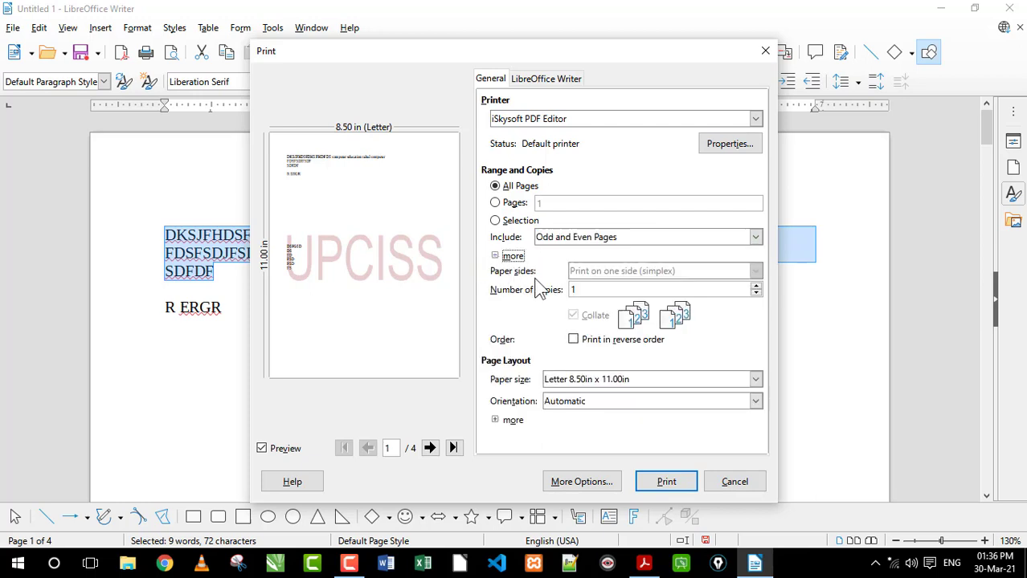
pyautogui.click(515, 274)
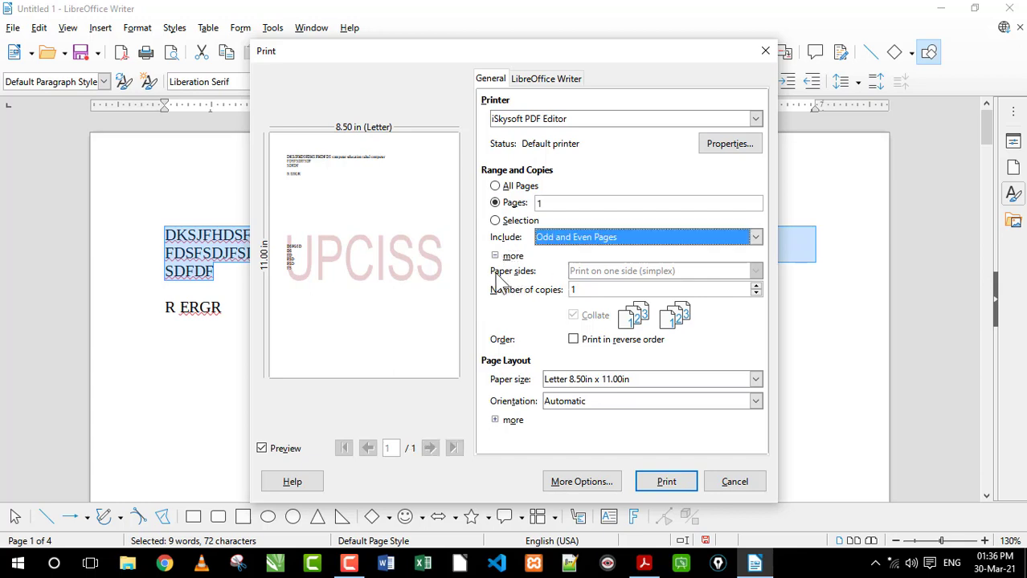
pyautogui.click(495, 256)
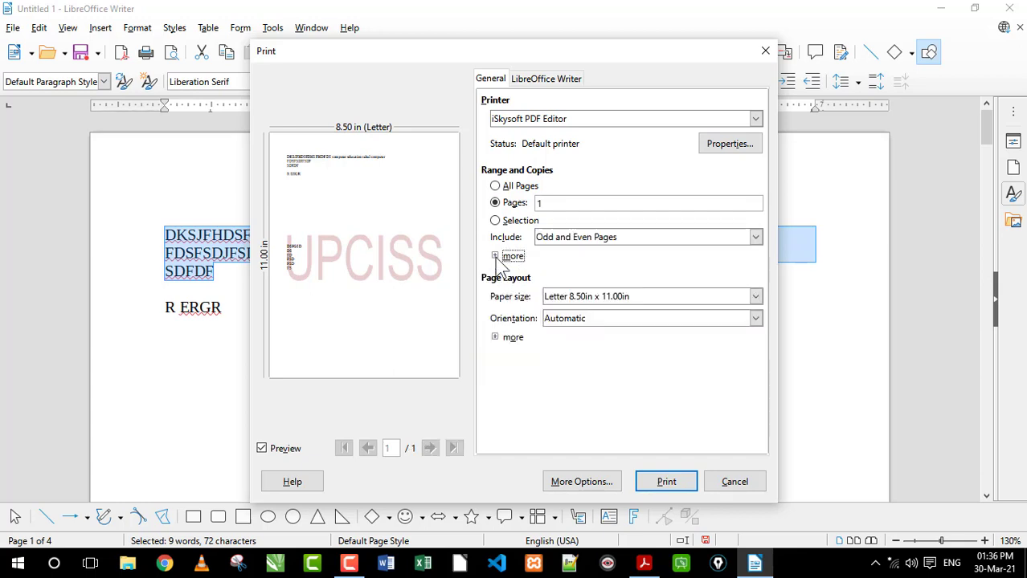
pyautogui.click(496, 256)
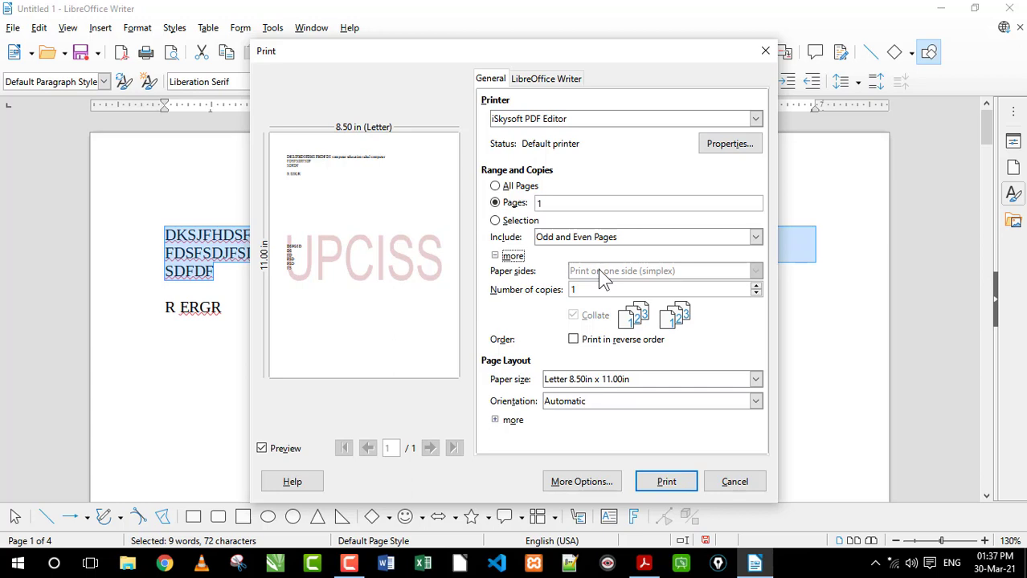
# Choose iSkysoft PDF Editor as the printer and set the number of copies to 10
pyautogui.click(572, 120)
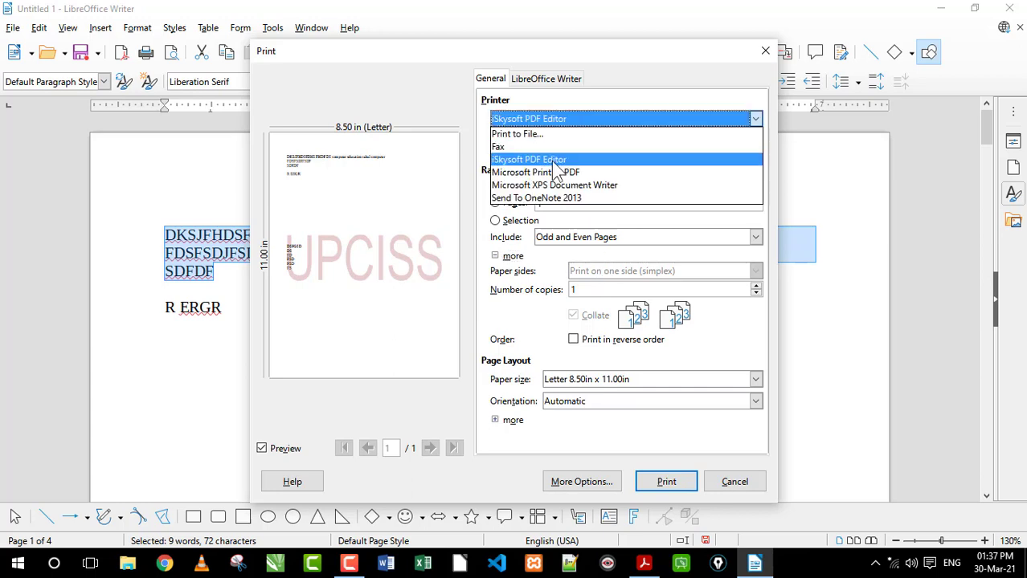
pyautogui.click(547, 161)
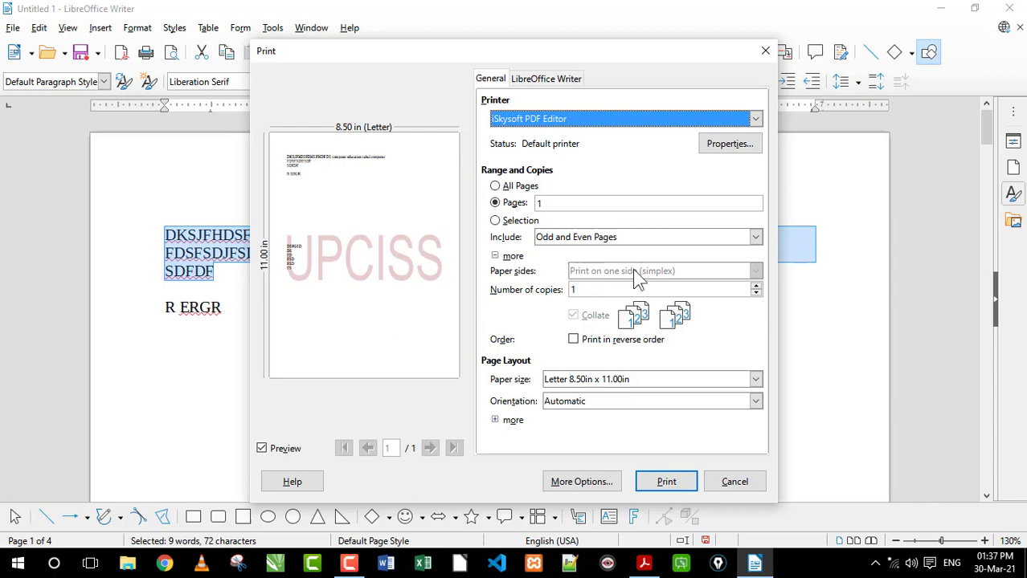
pyautogui.doubleClick(572, 289)
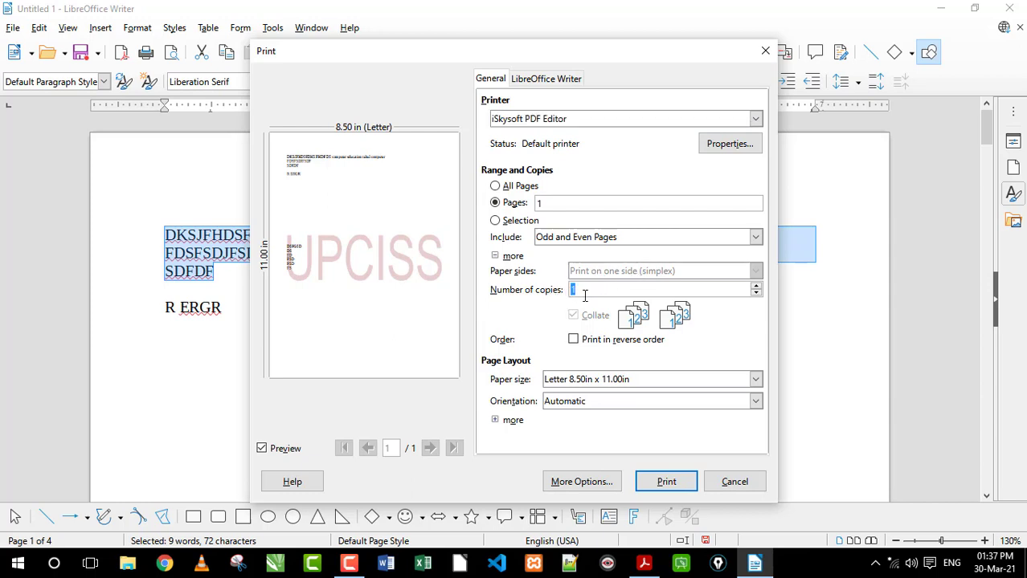
pyautogui.click(594, 290)
pyautogui.write('0')
# Examine the available paper sizes and orientations, keeping Letter 8.50in x 11.00in and Automatic
pyautogui.click(617, 383)
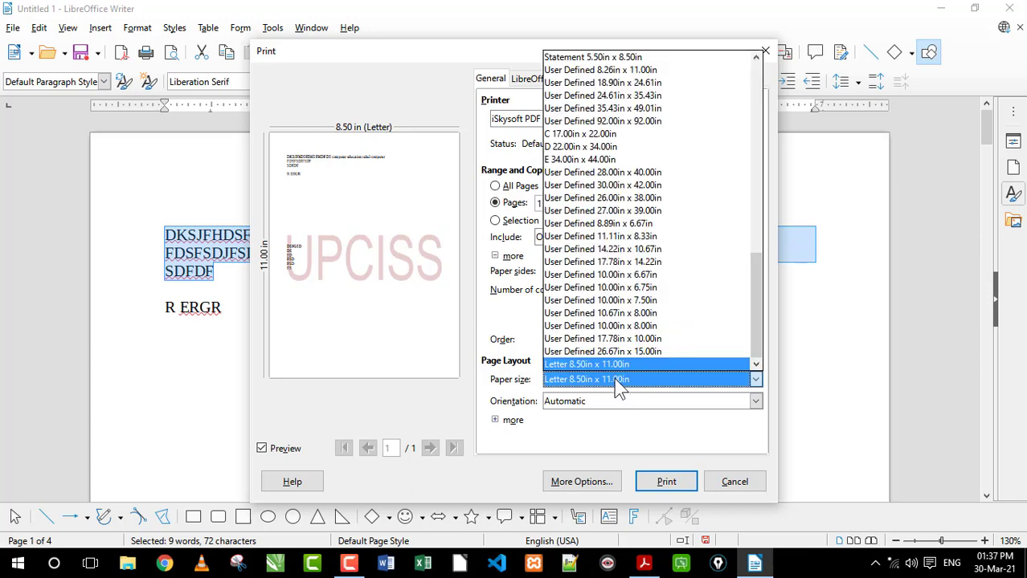
pyautogui.click(616, 382)
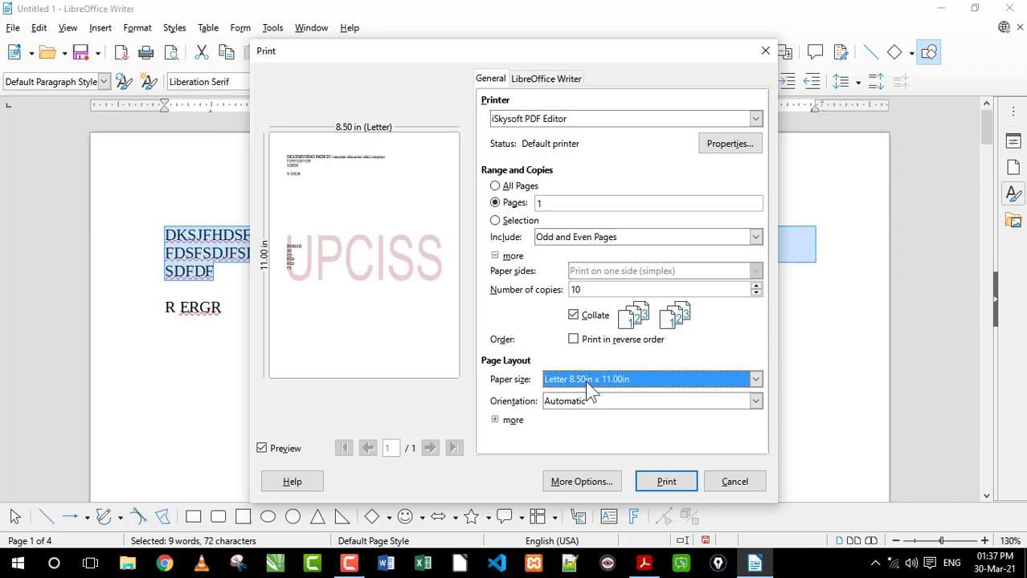
pyautogui.click(592, 380)
pyautogui.click(594, 385)
pyautogui.click(602, 405)
pyautogui.click(585, 399)
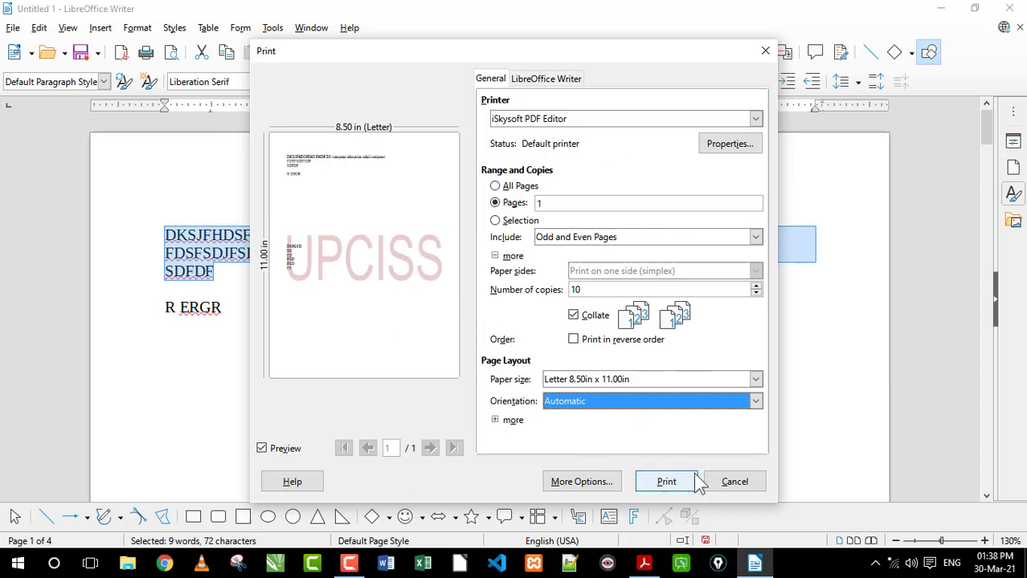
# Try Black & White in the printer properties, return to Color and confirm, and cancel the print setup
pyautogui.click(721, 142)
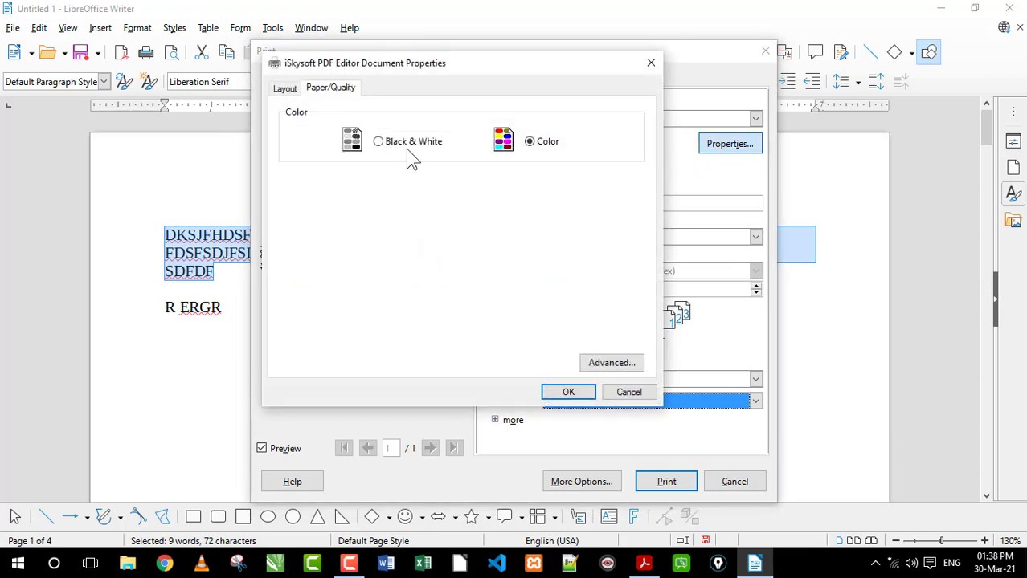
pyautogui.click(376, 143)
pyautogui.click(529, 142)
pyautogui.click(593, 394)
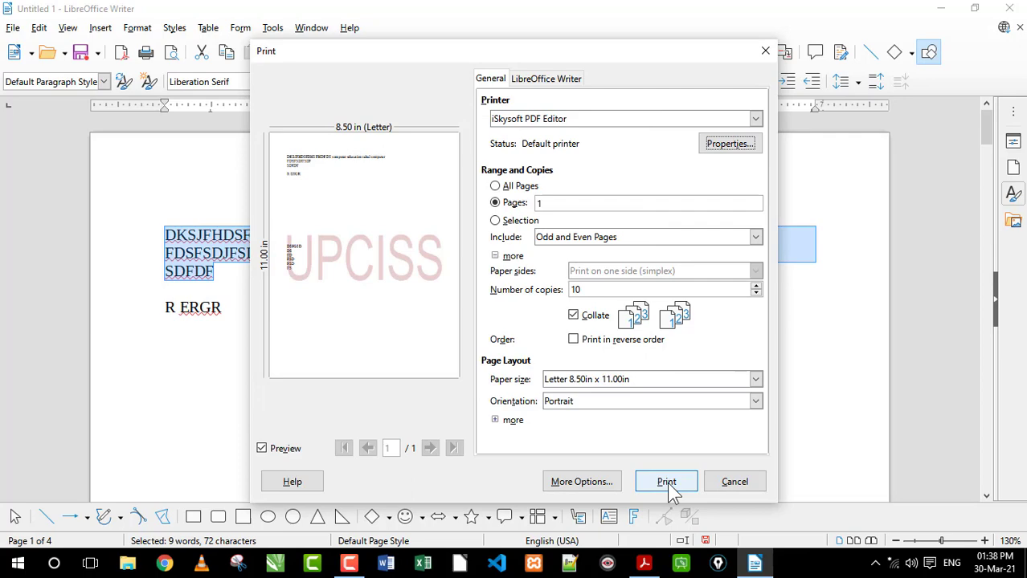
pyautogui.click(734, 492)
pyautogui.click(273, 275)
# Open the PDF export options and review the Security and General settings
pyautogui.click(13, 28)
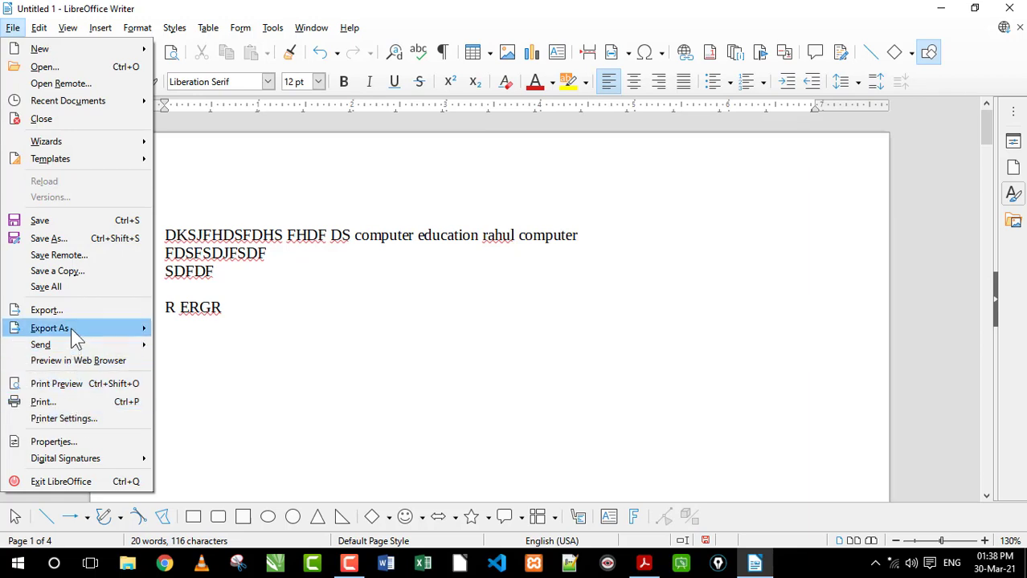
pyautogui.moveTo(23, 336)
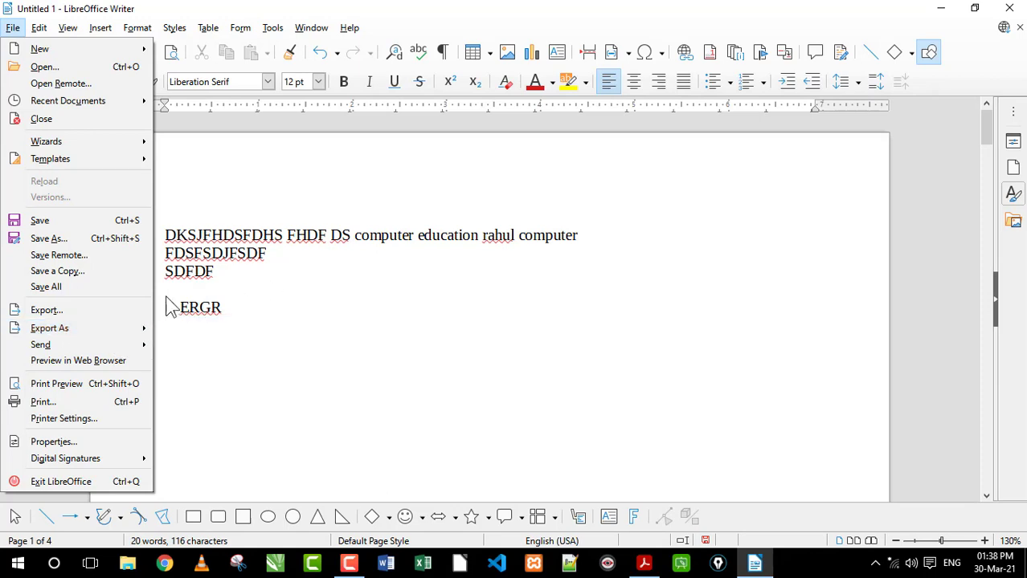
pyautogui.click(229, 337)
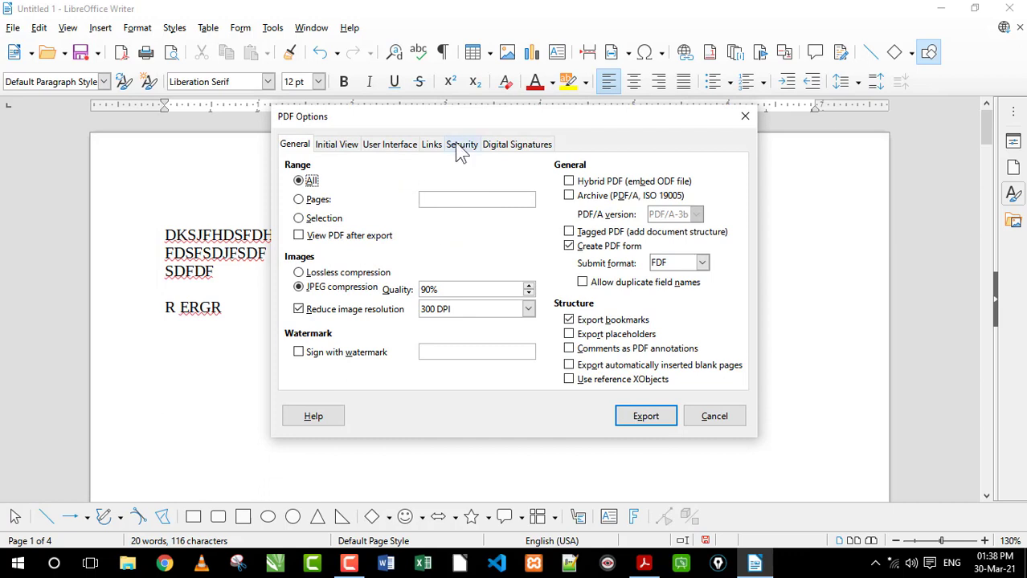
pyautogui.click(460, 145)
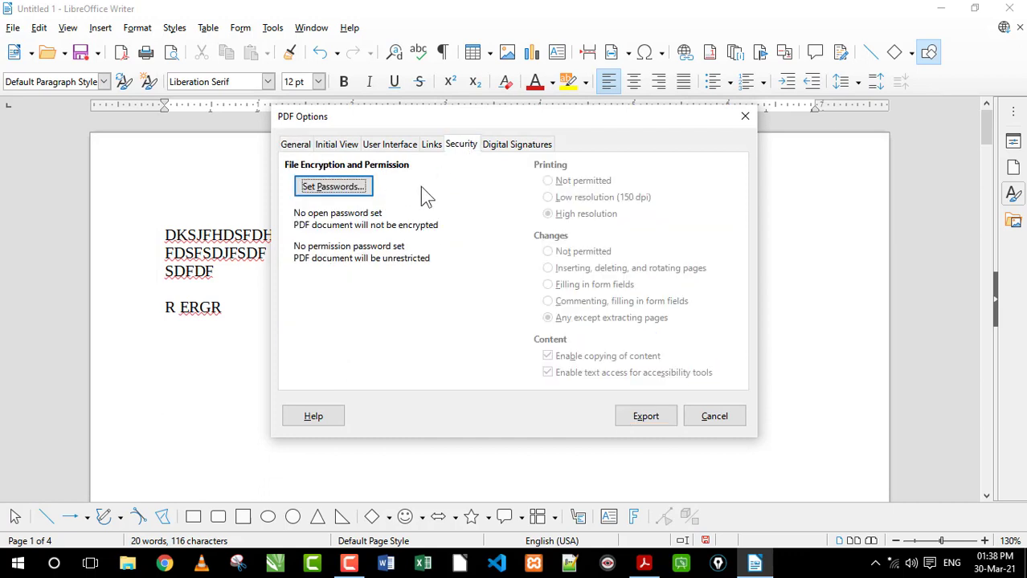
pyautogui.click(295, 145)
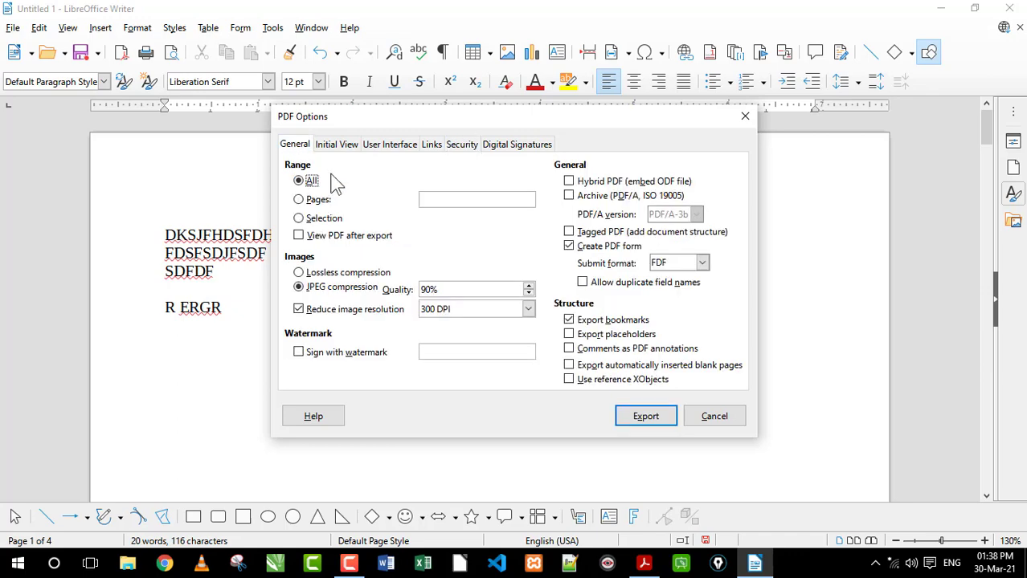
pyautogui.click(665, 417)
# Export the document directly as a PDF named ggg to the Desktop
pyautogui.click(13, 27)
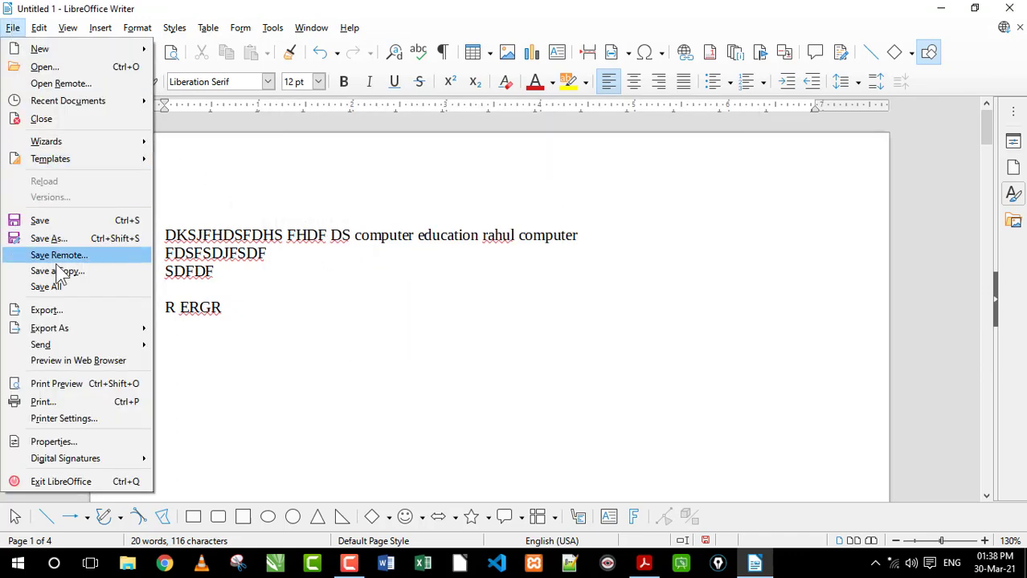
pyautogui.moveTo(68, 336)
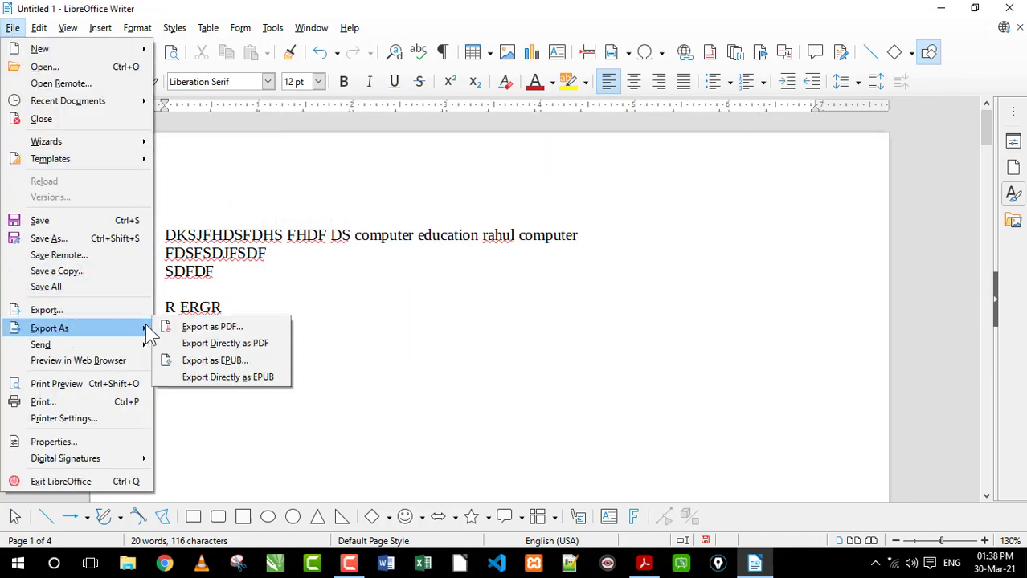
pyautogui.click(212, 345)
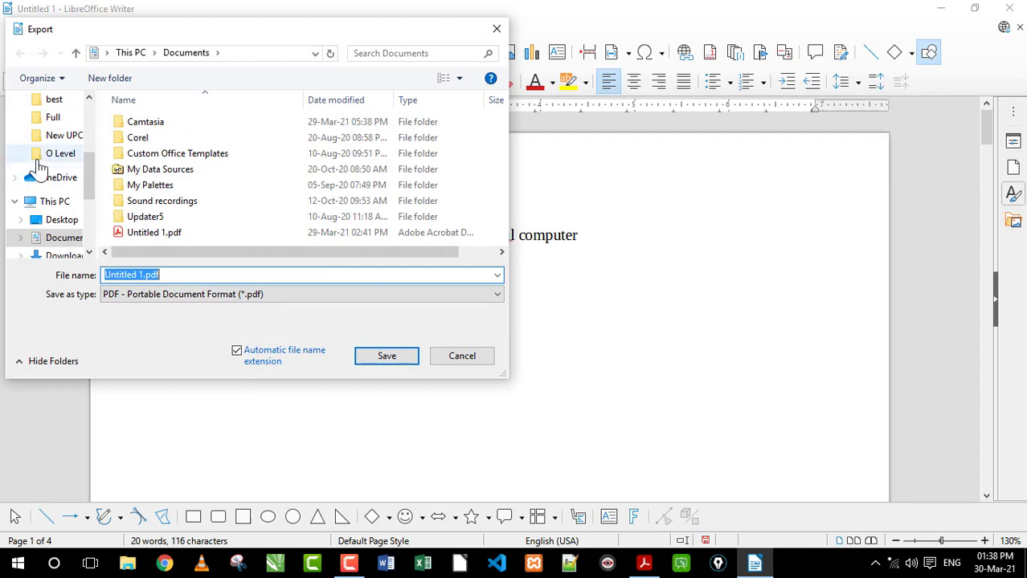
pyautogui.scroll(5, 64, 177)
pyautogui.click(54, 124)
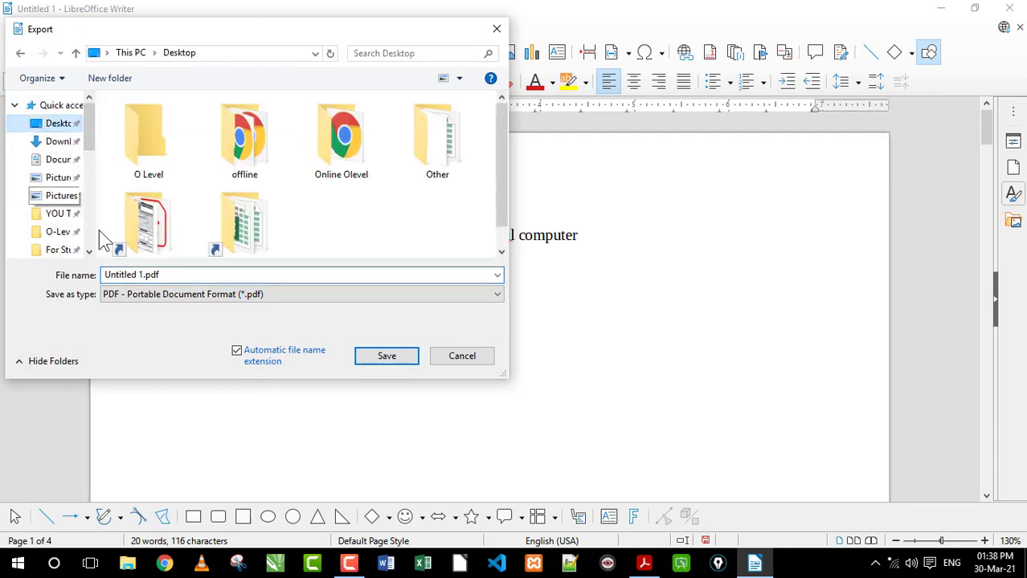
pyautogui.click(131, 280)
pyautogui.write('ggg')
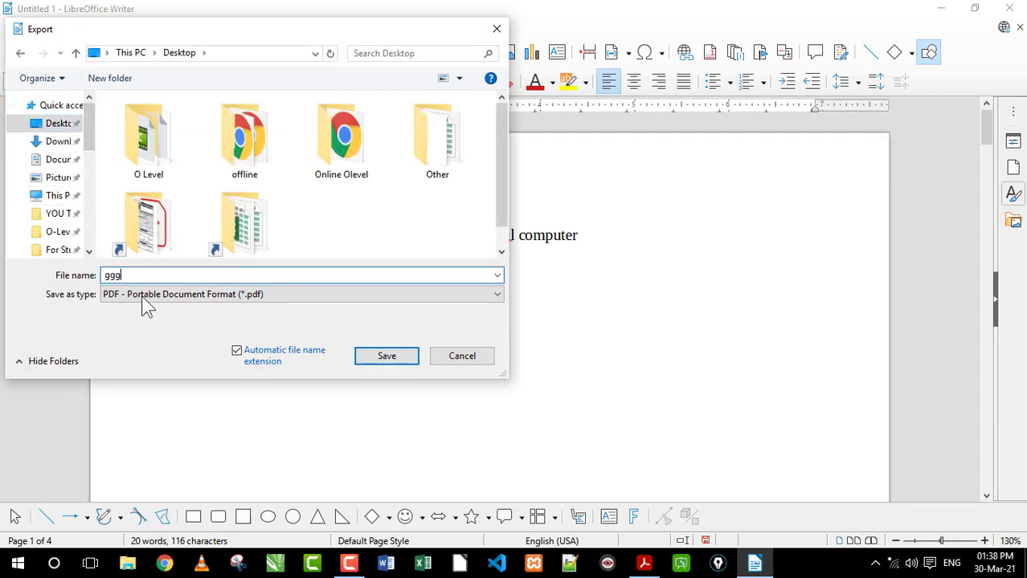
pyautogui.click(387, 358)
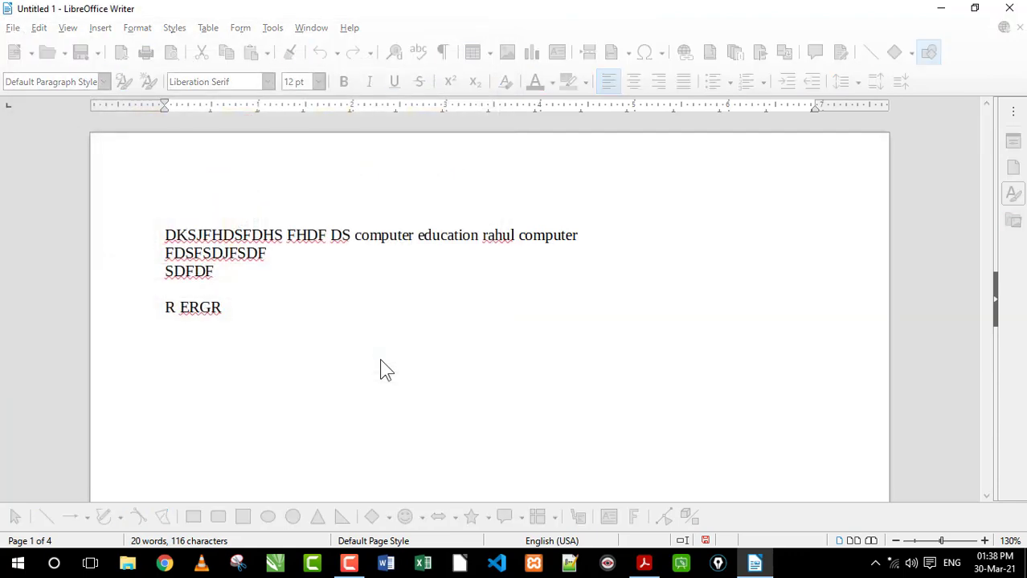
# Show the desktop, move ggg.pdf to an empty area near its middle, and open the file
pyautogui.click(940, 9)
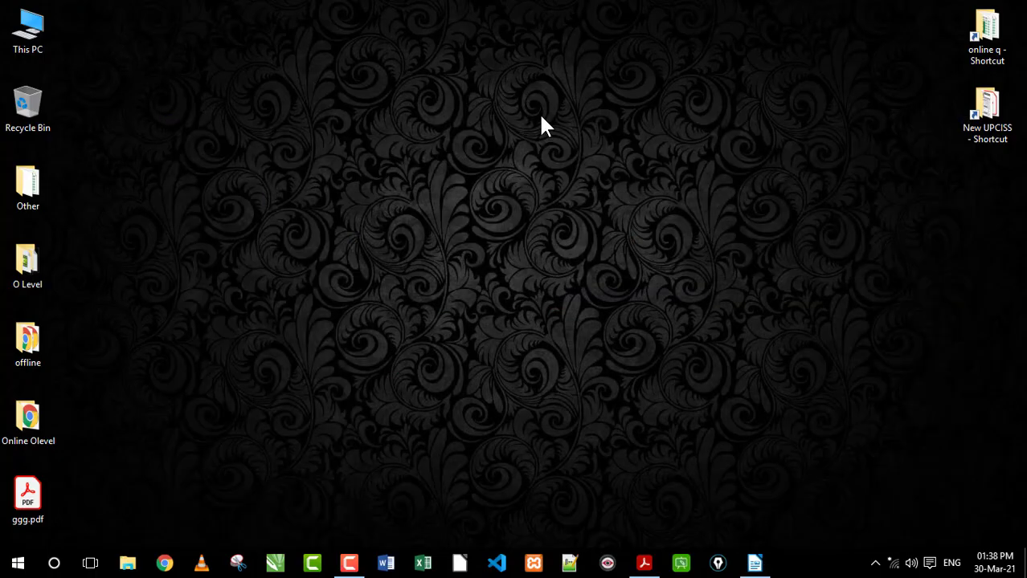
pyautogui.rightClick(320, 126)
pyautogui.click(383, 179)
pyautogui.moveTo(28, 494); pyautogui.dragTo(397, 211)
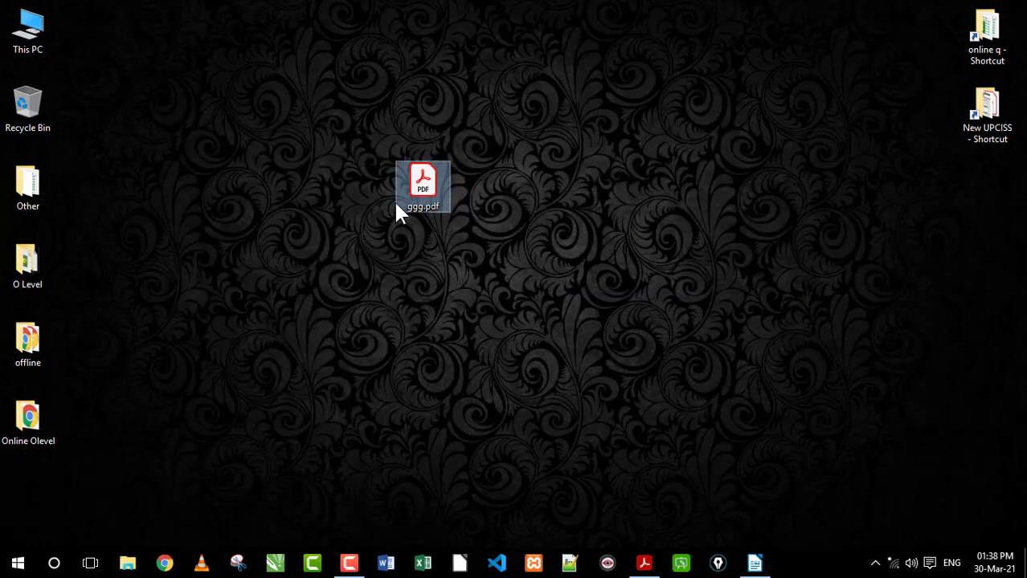
pyautogui.doubleClick(425, 199)
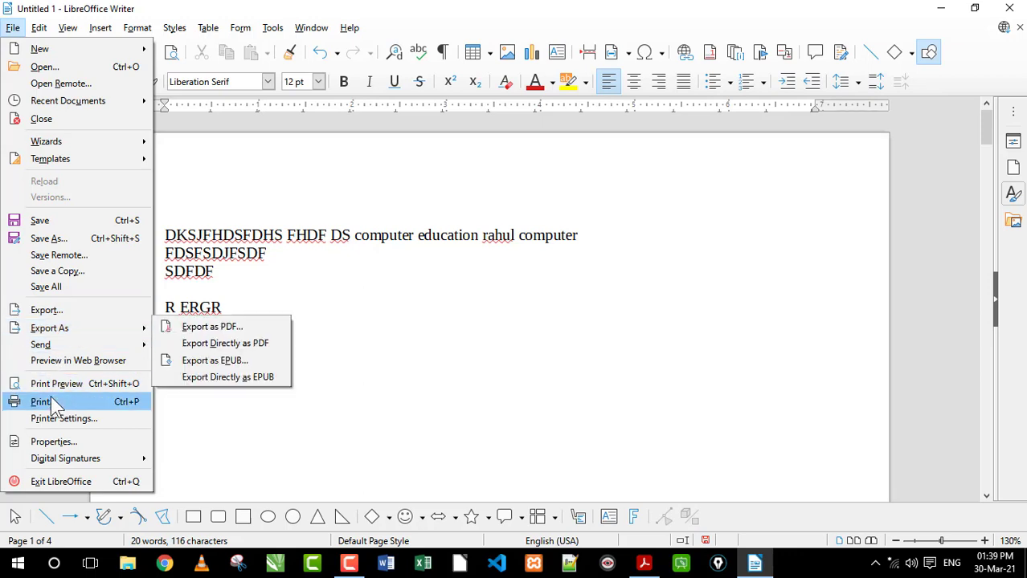
# Switch to the syllabus in Adobe Acrobat Reader and highlight the Word Processing topics from Text Creation and manipulation through Undo & Redo
pyautogui.click(106, 104)
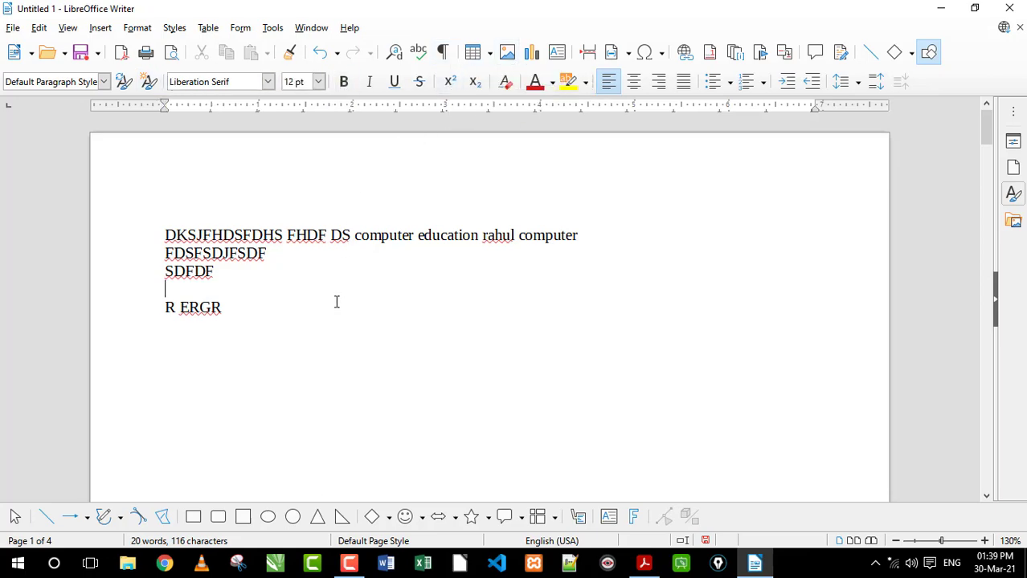
pyautogui.click(644, 563)
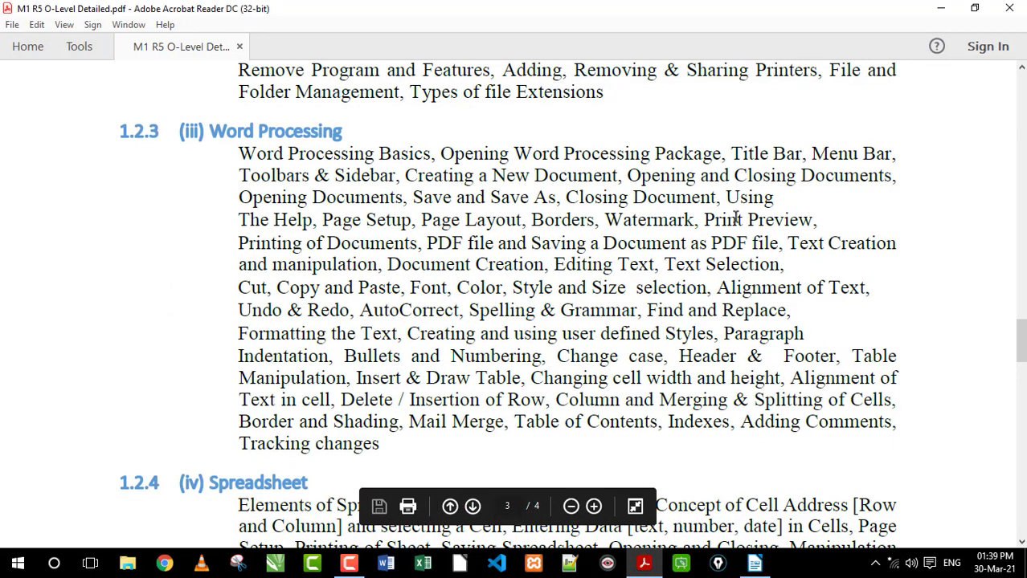
pyautogui.moveTo(789, 244); pyautogui.dragTo(375, 265)
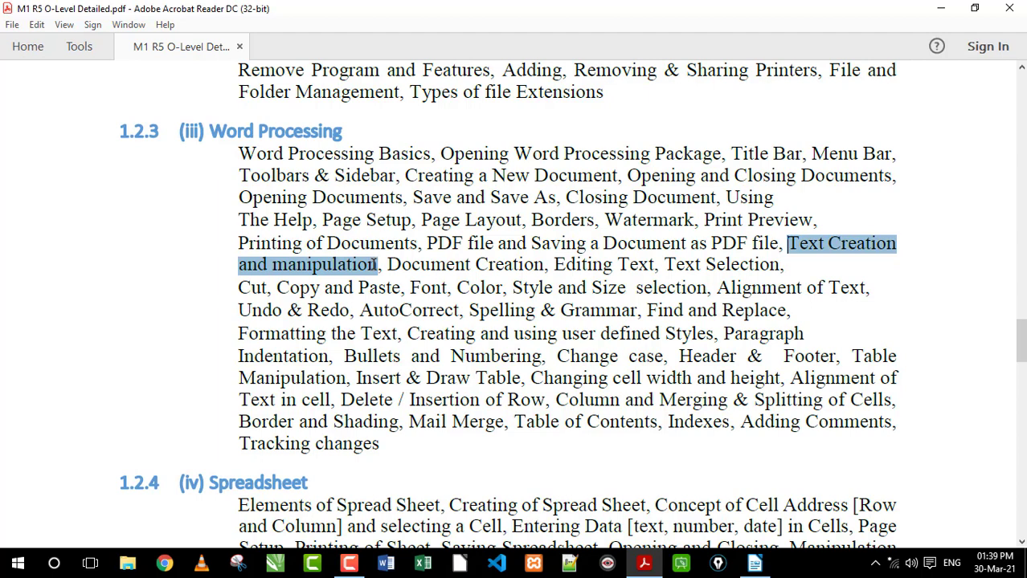
pyautogui.moveTo(375, 266); pyautogui.dragTo(735, 265)
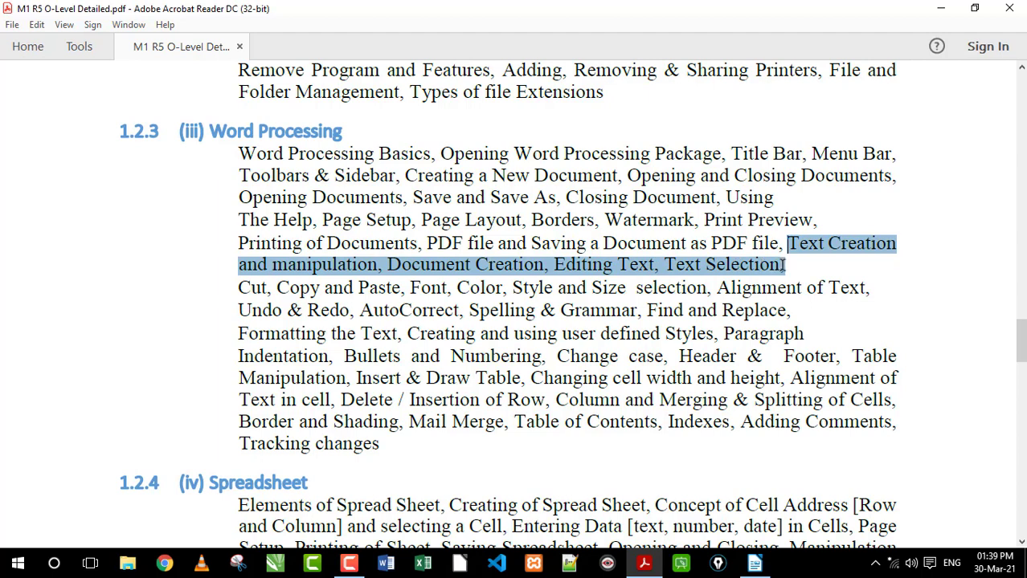
pyautogui.moveTo(783, 266); pyautogui.dragTo(358, 317)
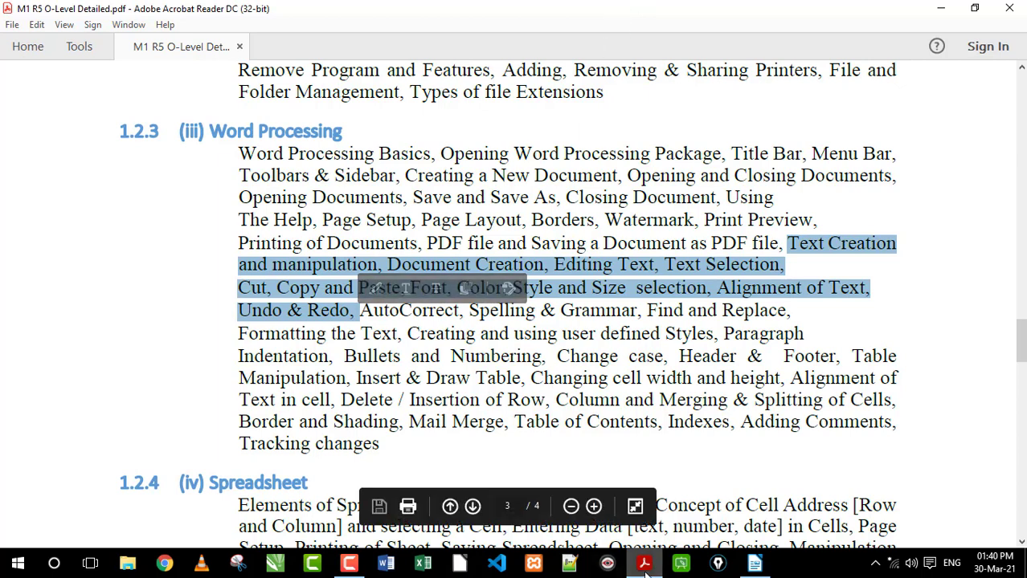
# Switch back to LibreOffice Writer and replace all document text with "Dsjk fkjsdjfds" and, after a wide gap on the same line, "dklfjd sfdjkf"
pyautogui.click(755, 565)
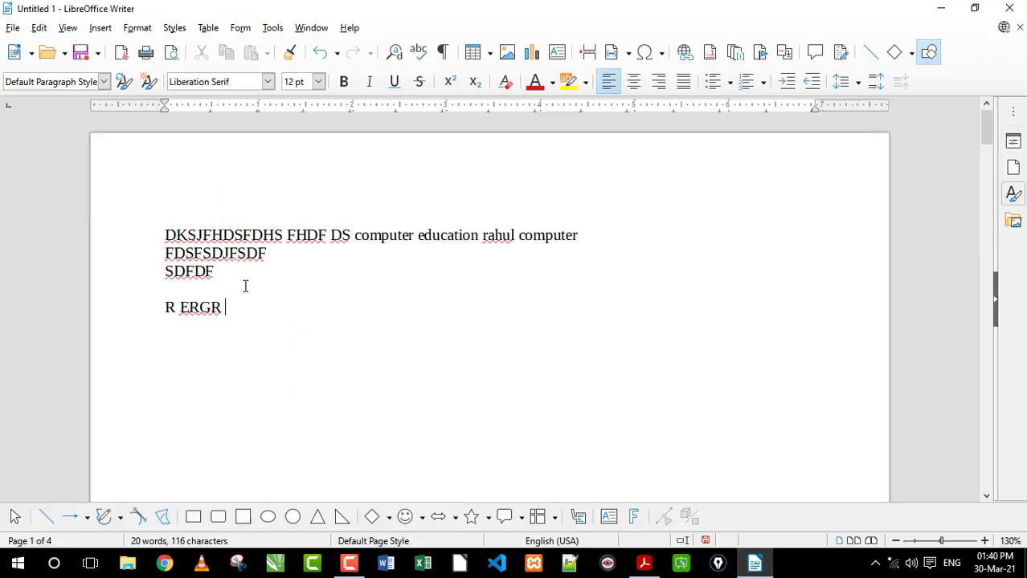
pyautogui.hotkey('ctrl', 'a')
pyautogui.press('Delete')
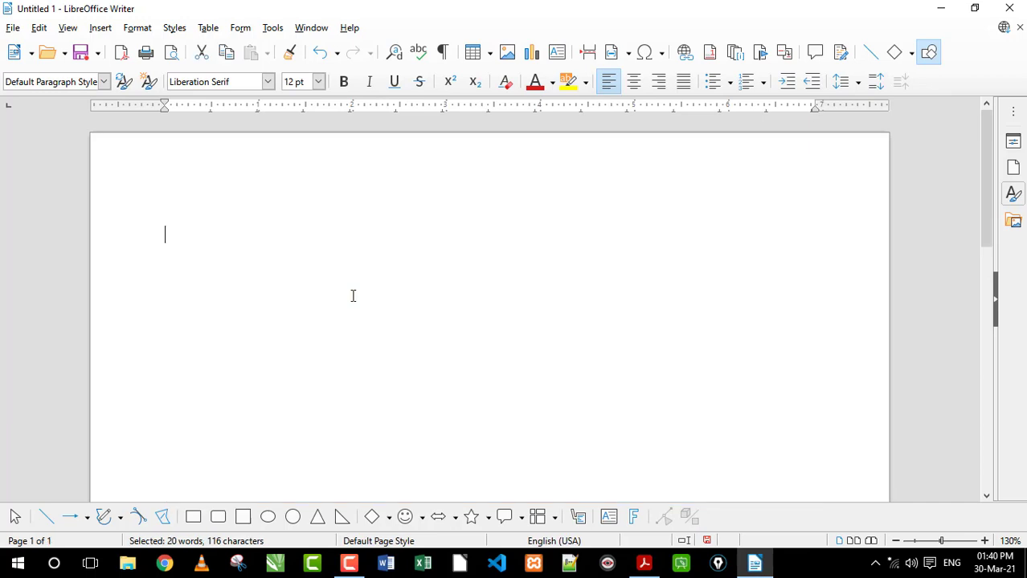
pyautogui.write('dsjk fkjsdjfds ')
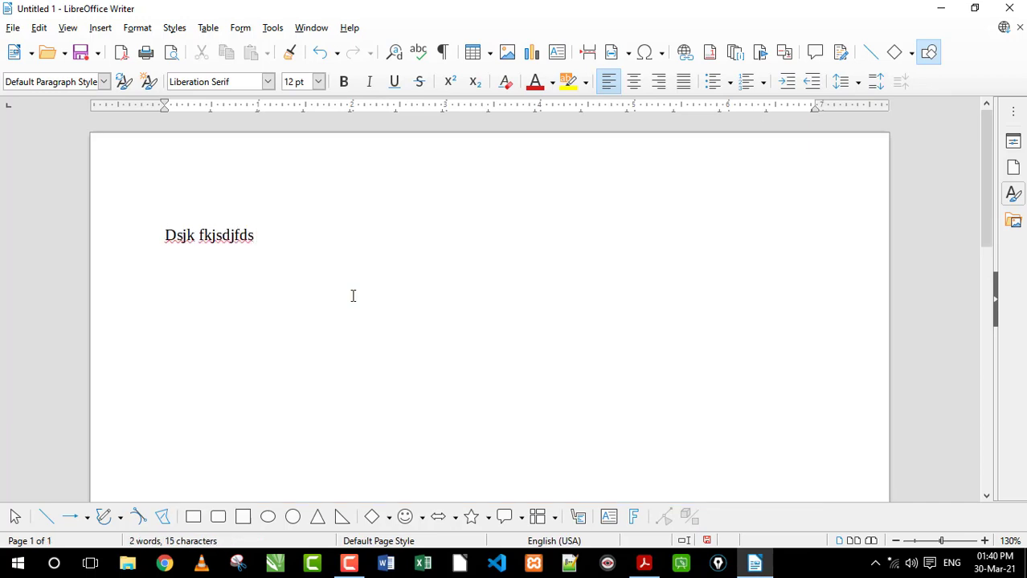
pyautogui.write('dklfjd sfdjkf')
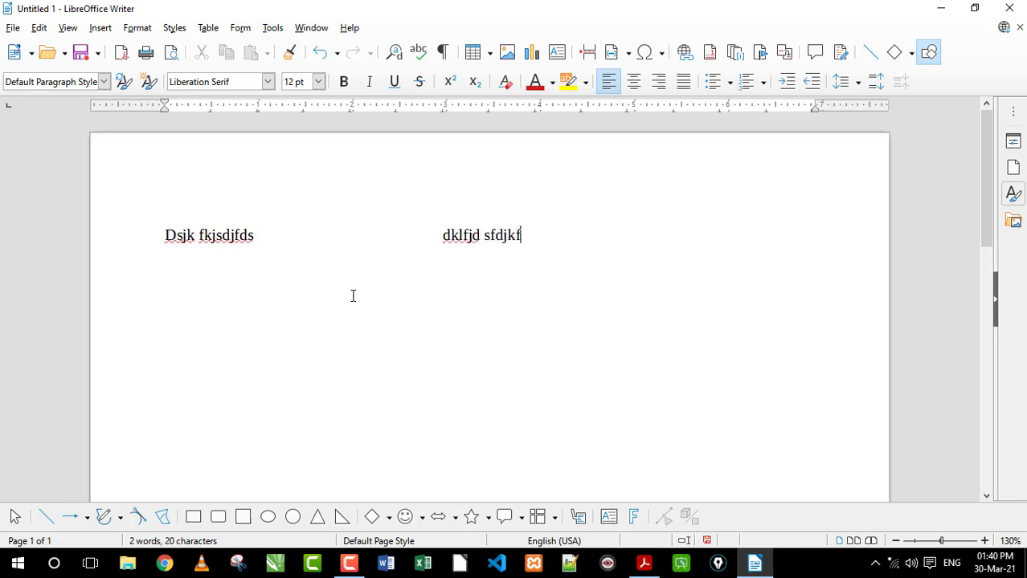
# Add two more two-column lines: "fdlkfjklfj" with "dslfj sdfkdjkflsdj", and "sdkljl fdklfdklf" with "dlfjsd fjdfd"
pyautogui.press('Return')
pyautogui.write('fdlkfjklfj')
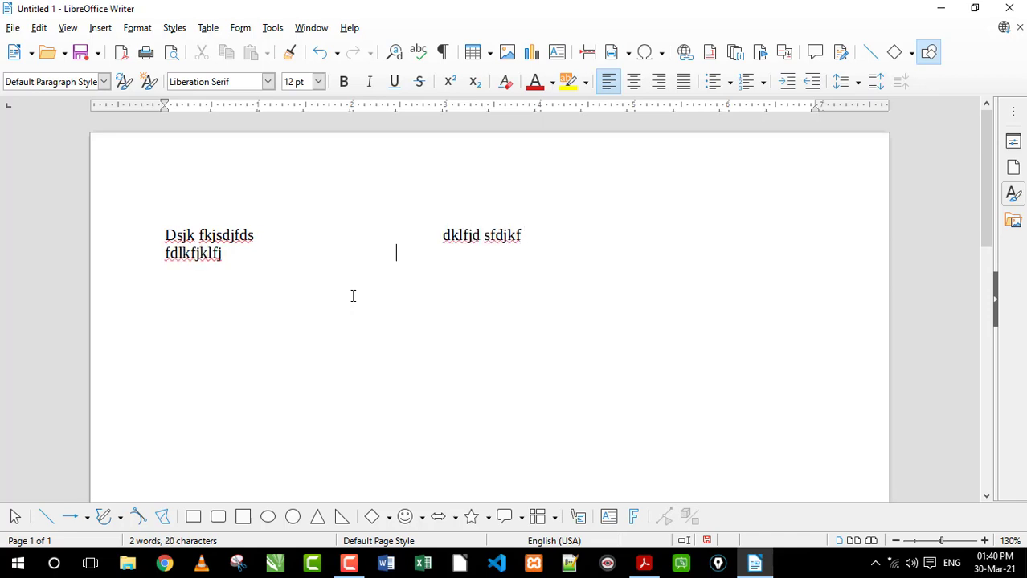
pyautogui.press('Tab')
pyautogui.write('dslfj sdfkdjkflsdj ')
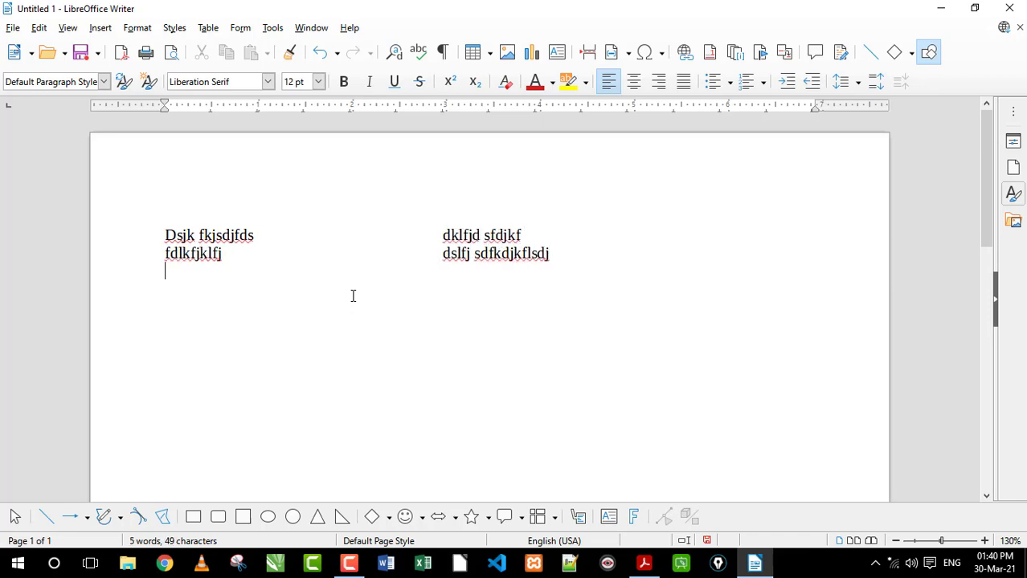
pyautogui.write('sdkljl fdklfdklf')
pyautogui.press('Tab')
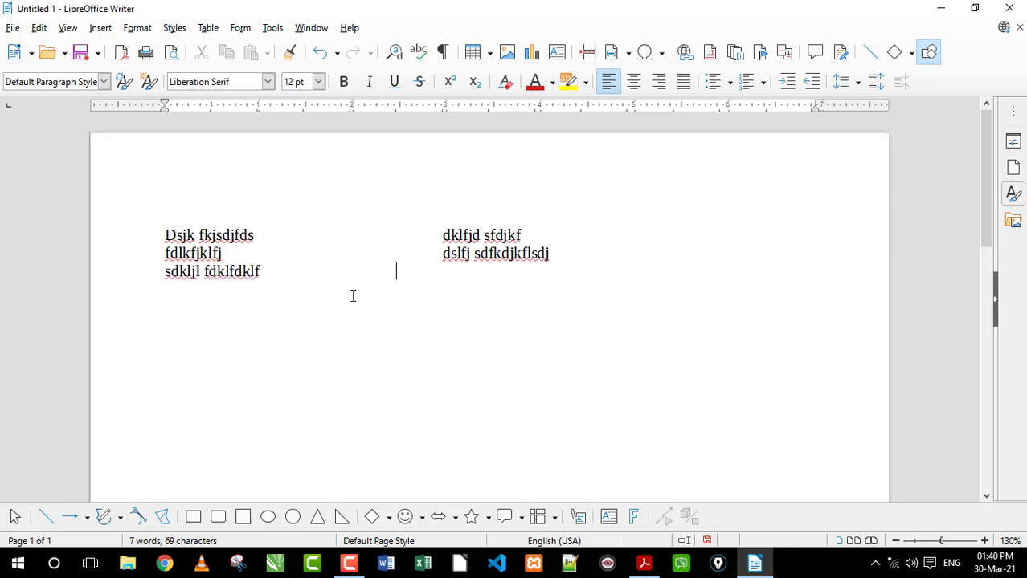
pyautogui.write('dlfjsd fjdfd ')
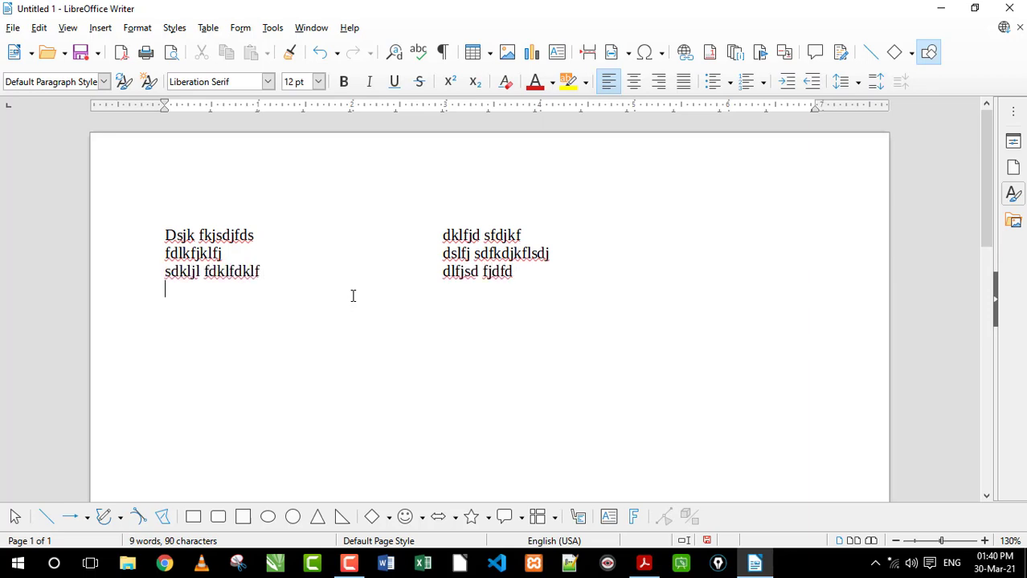
pyautogui.write('dfkljdklfj dkfj ')
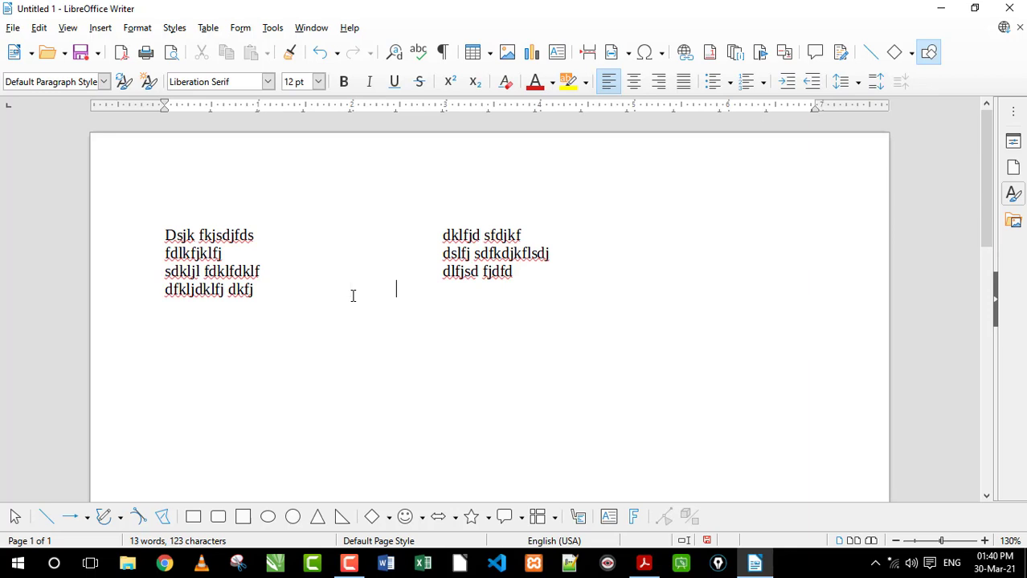
pyautogui.write('dfj fdjfkjd fjdf sd')
# Add the aligned lines "dfkljdklfj dkfj" with "dfj fdjfkjd fjdf sd", and "sdlfjdklsjf" with "dsklfjd sfkjd f", ending on a new line
pyautogui.press('Return')
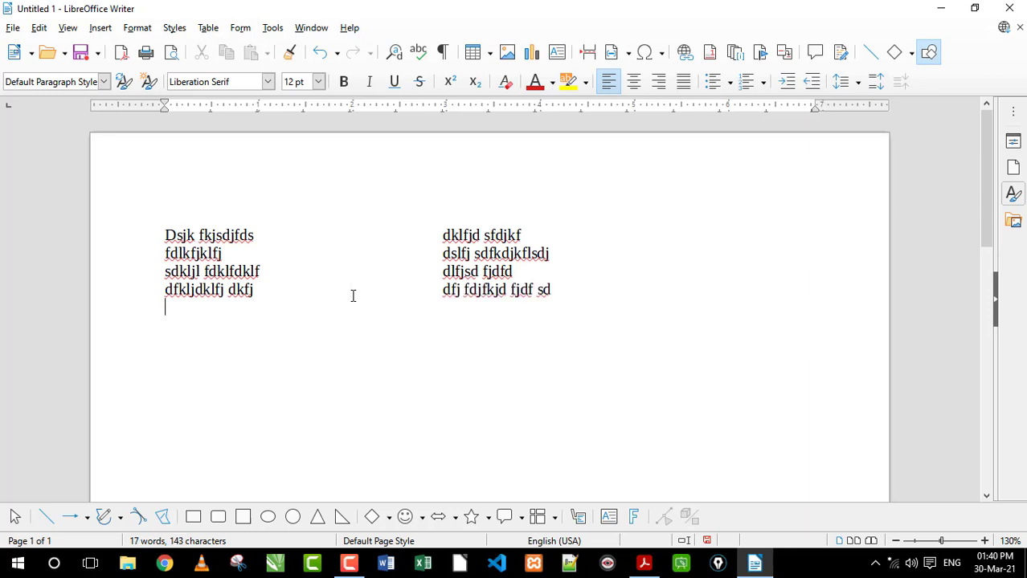
pyautogui.write('sdlfjdklsjf')
pyautogui.press('Tab')
pyautogui.press('Tab')
pyautogui.press('Tab')
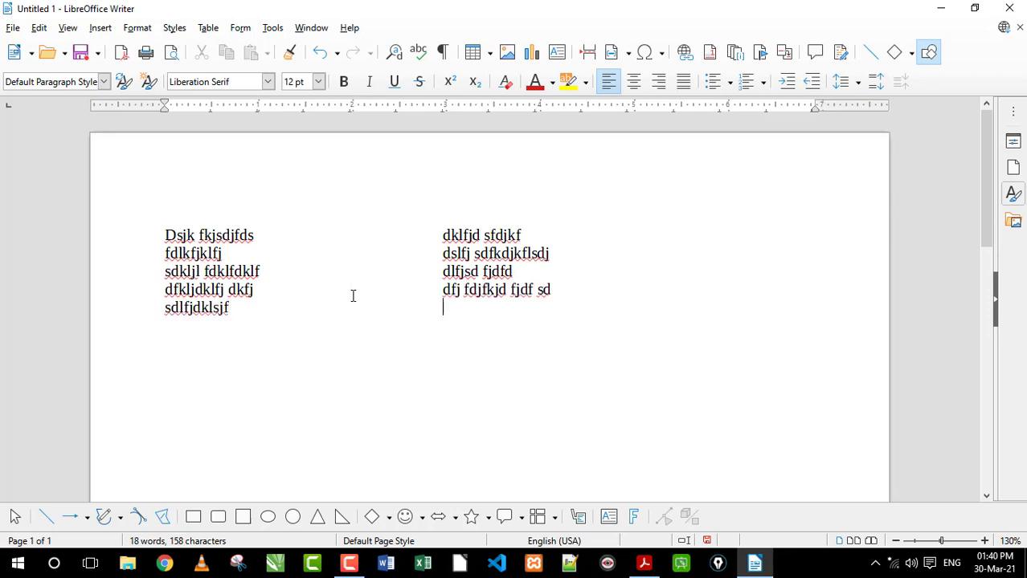
pyautogui.write('dsklfjd sfkjd f')
pyautogui.press('Return')
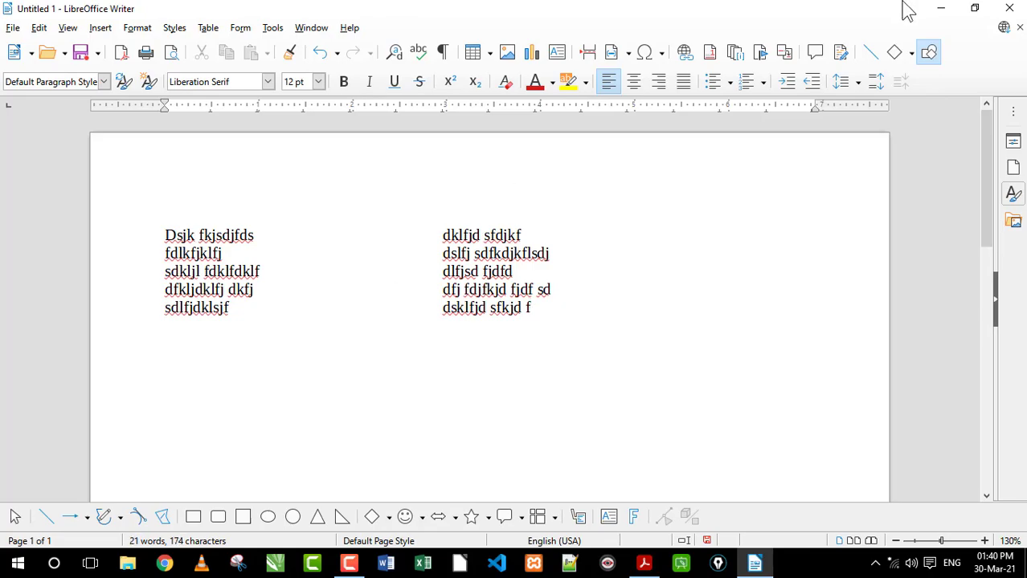
# Show the desktop, go through the New UPCISS shortcut to the Print folder, and open Curriculum Vitae CV.pdf
pyautogui.click(941, 8)
pyautogui.click(943, 10)
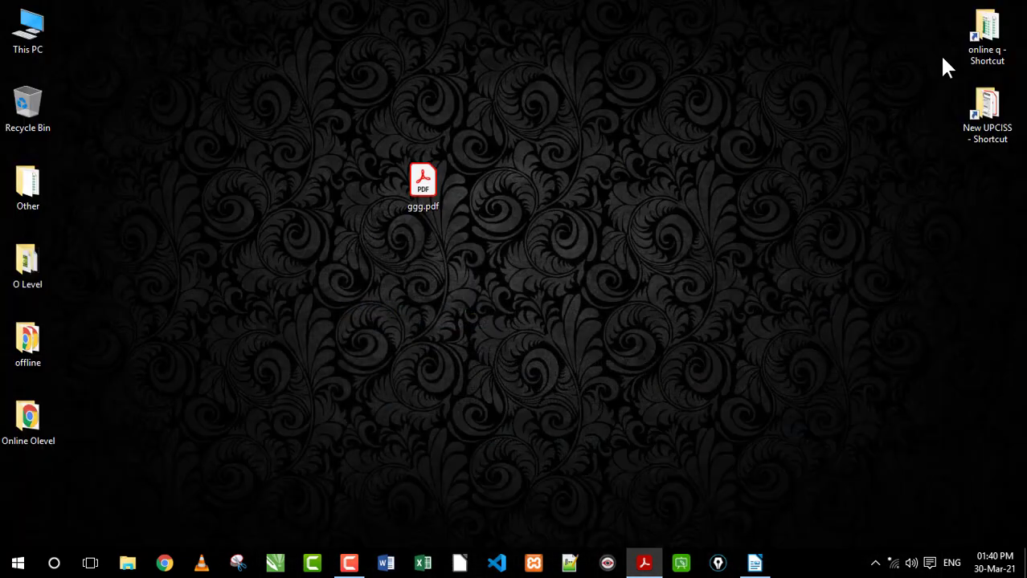
pyautogui.doubleClick(989, 135)
pyautogui.click(289, 143)
pyautogui.doubleClick(290, 143)
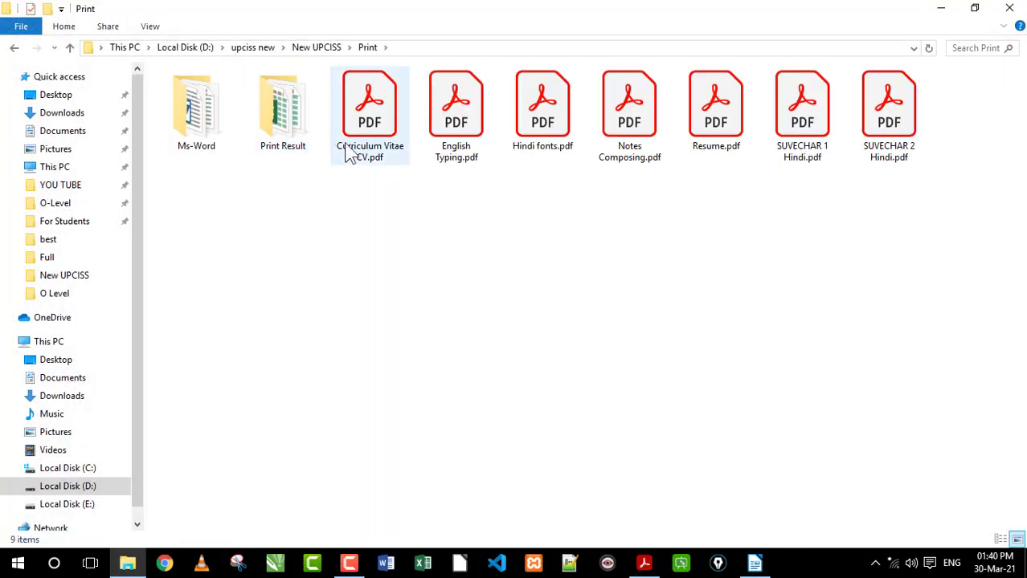
pyautogui.moveTo(359, 204); pyautogui.dragTo(961, 169)
pyautogui.doubleClick(371, 121)
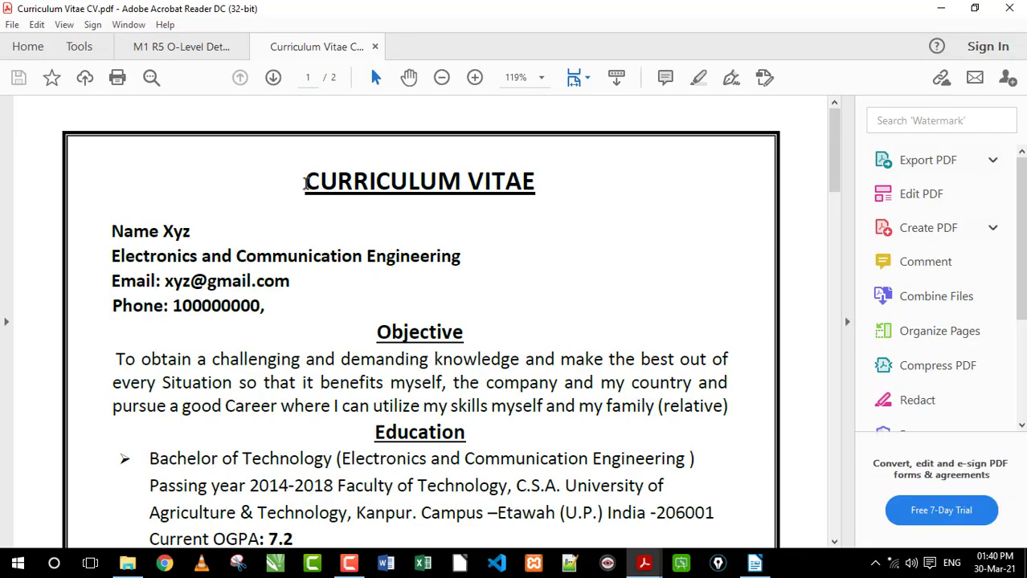
# Look over the sample CV's pages and examine the formatting of its CURRICULUM VITAE heading
pyautogui.moveTo(305, 183); pyautogui.dragTo(536, 183)
pyautogui.click(383, 225)
pyautogui.scroll(-15, 770, 183)
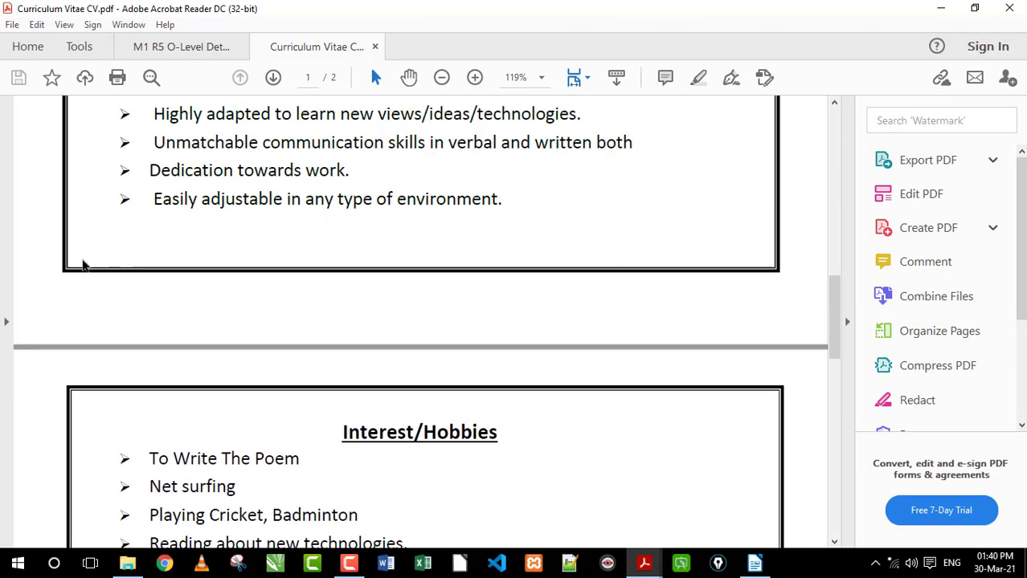
pyautogui.scroll(12, 83, 262)
pyautogui.scroll(10, 70, 171)
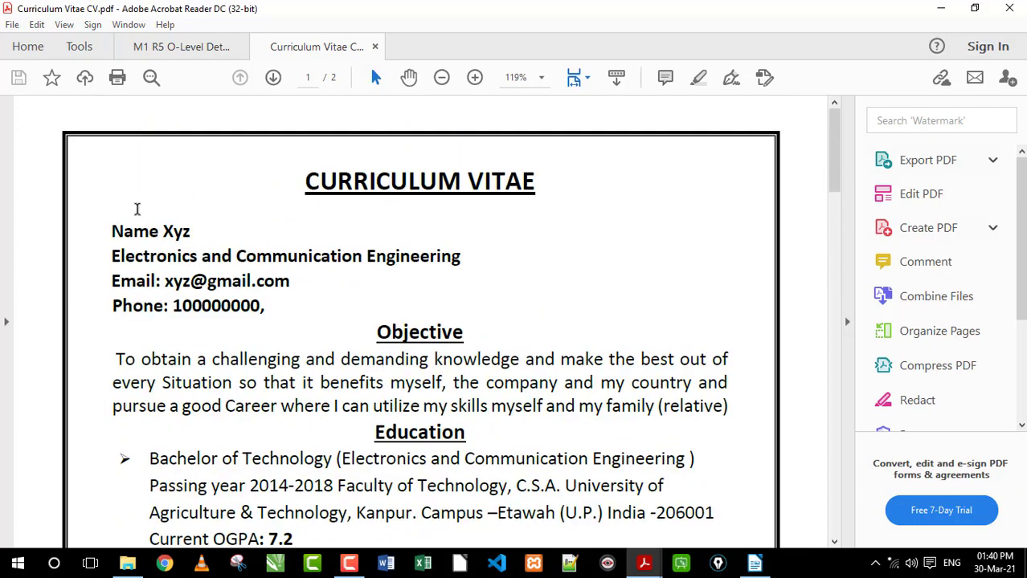
pyautogui.moveTo(353, 182); pyautogui.dragTo(320, 183)
pyautogui.moveTo(410, 181); pyautogui.dragTo(276, 187)
pyautogui.click(419, 191)
pyautogui.click(362, 197)
pyautogui.moveTo(528, 187); pyautogui.dragTo(264, 188)
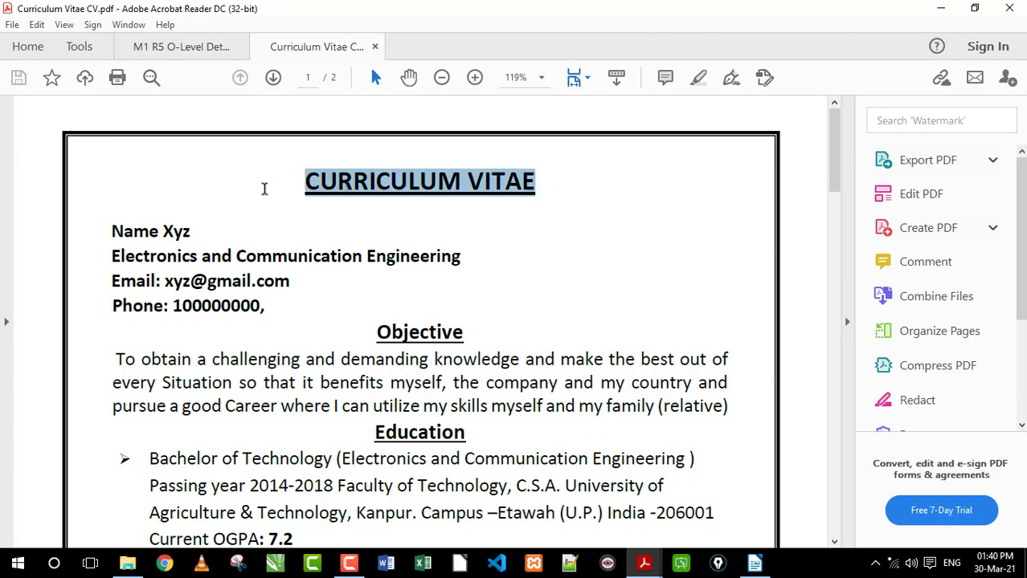
pyautogui.click(387, 193)
# Switch back to LibreOffice Writer and delete all the text in the document
pyautogui.click(754, 563)
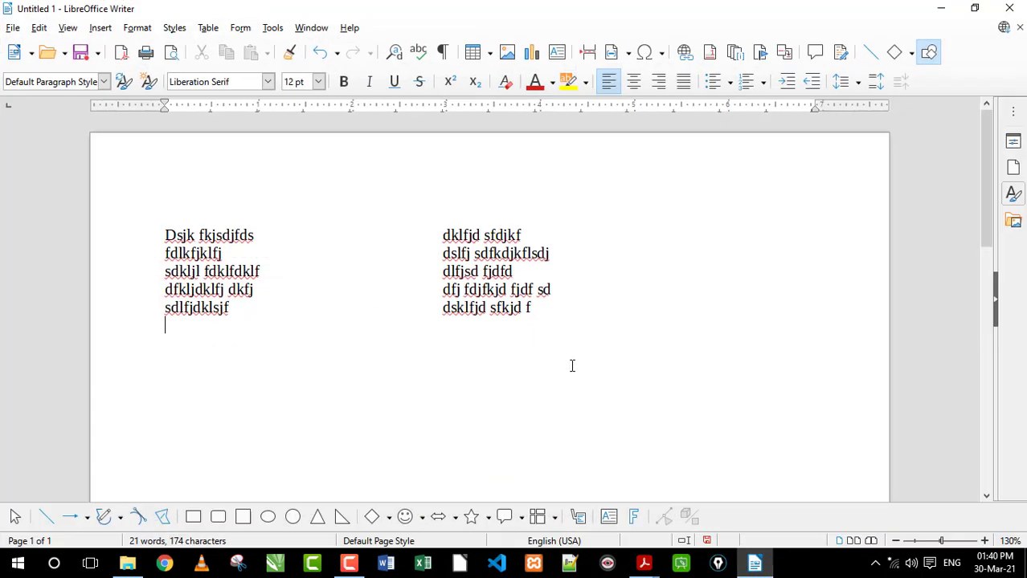
pyautogui.hotkey('ctrl', 'a')
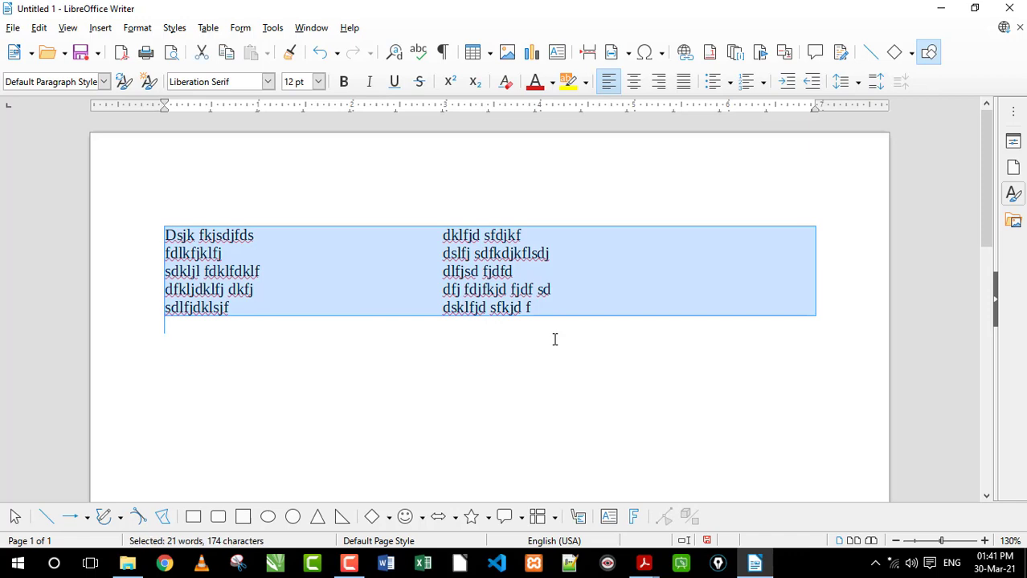
pyautogui.press('Delete')
# Set the empty first line to centred, bold, 20 pt text in the Linux Libertine G font
pyautogui.click(634, 81)
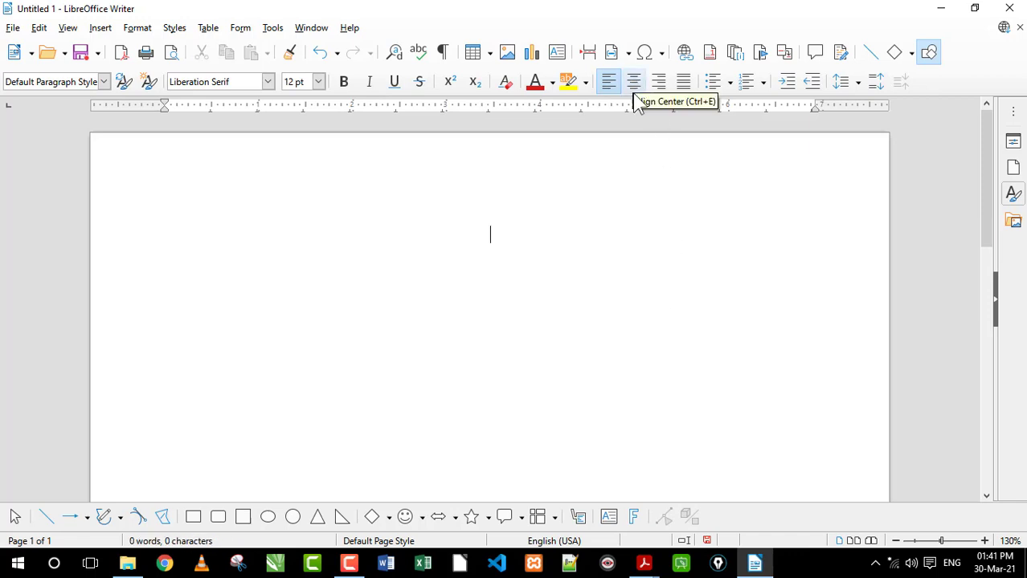
pyautogui.click(343, 81)
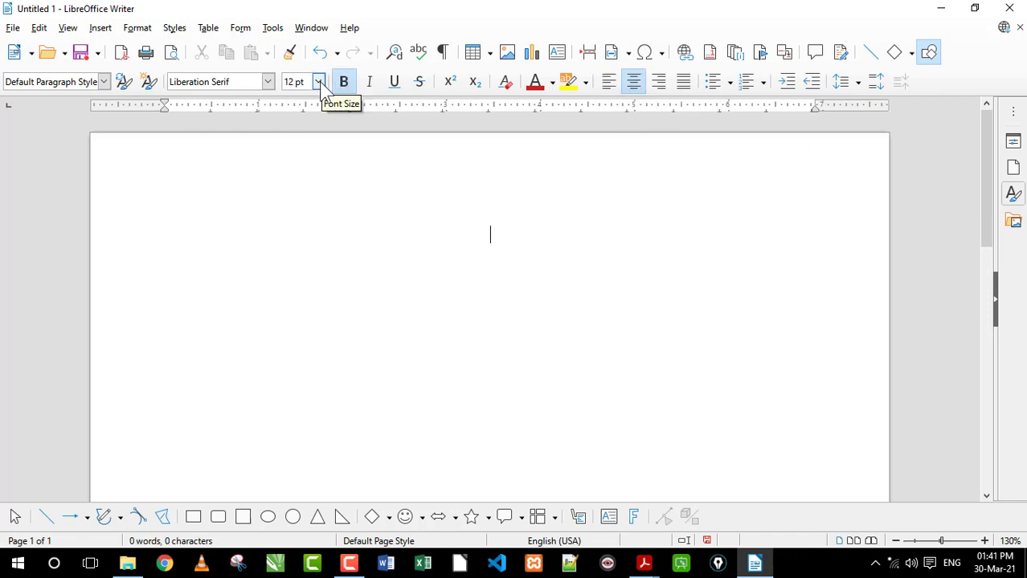
pyautogui.click(318, 81)
pyautogui.click(296, 201)
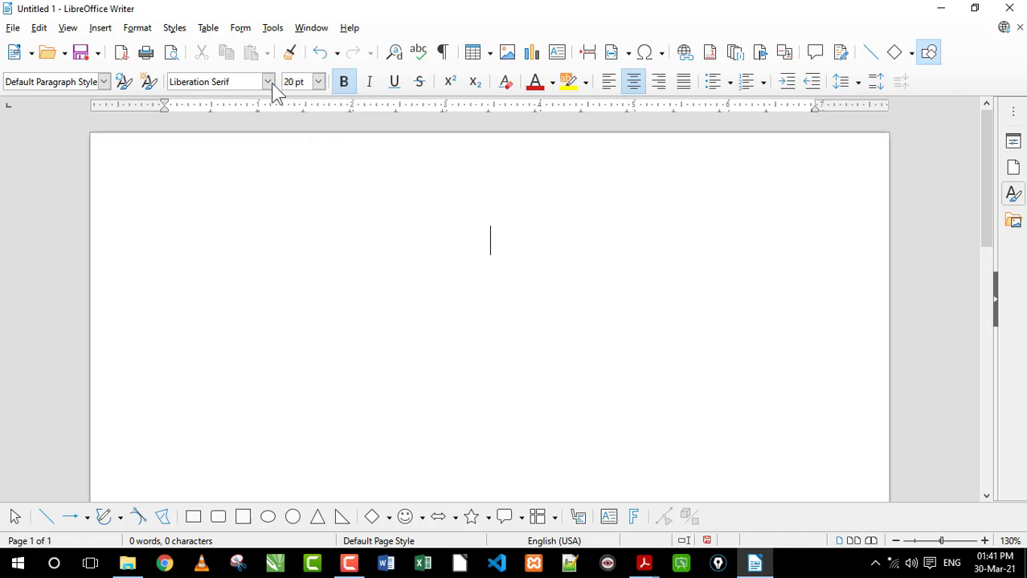
pyautogui.click(267, 81)
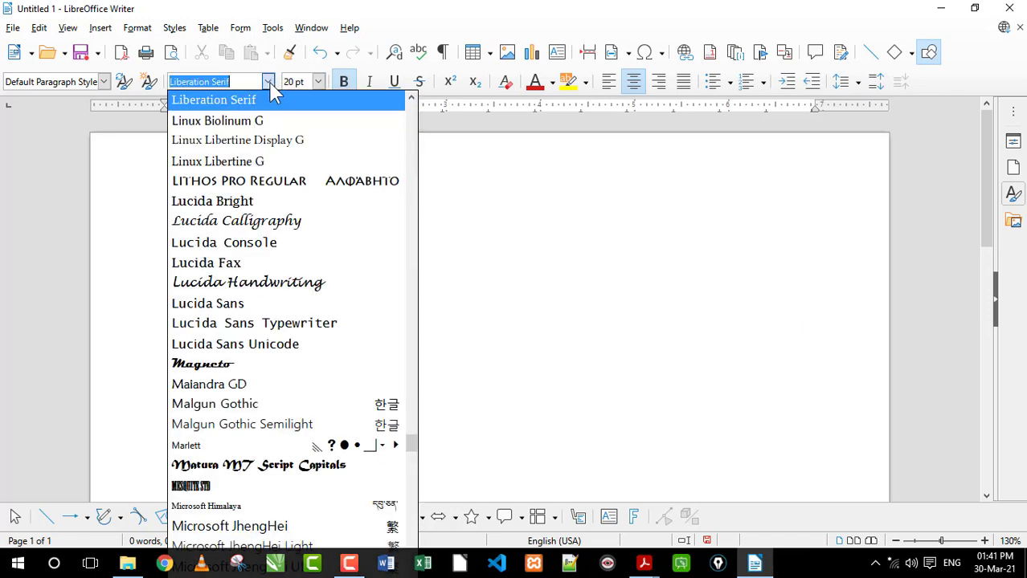
pyautogui.click(245, 161)
# Enter the heading "CV" and underline it
pyautogui.write('CV')
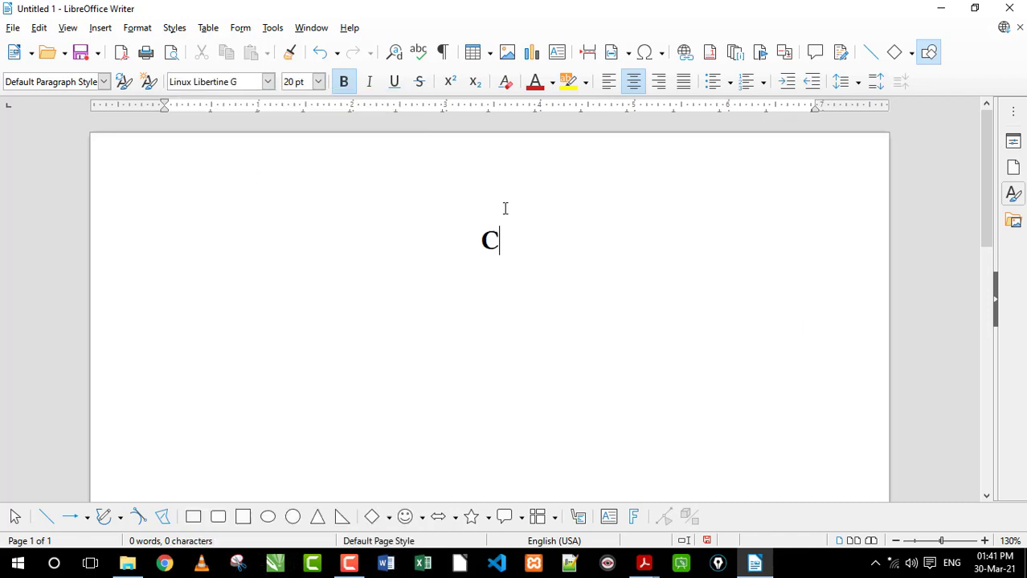
pyautogui.hotkey('shift', 'Left')
pyautogui.hotkey('shift', 'Left')
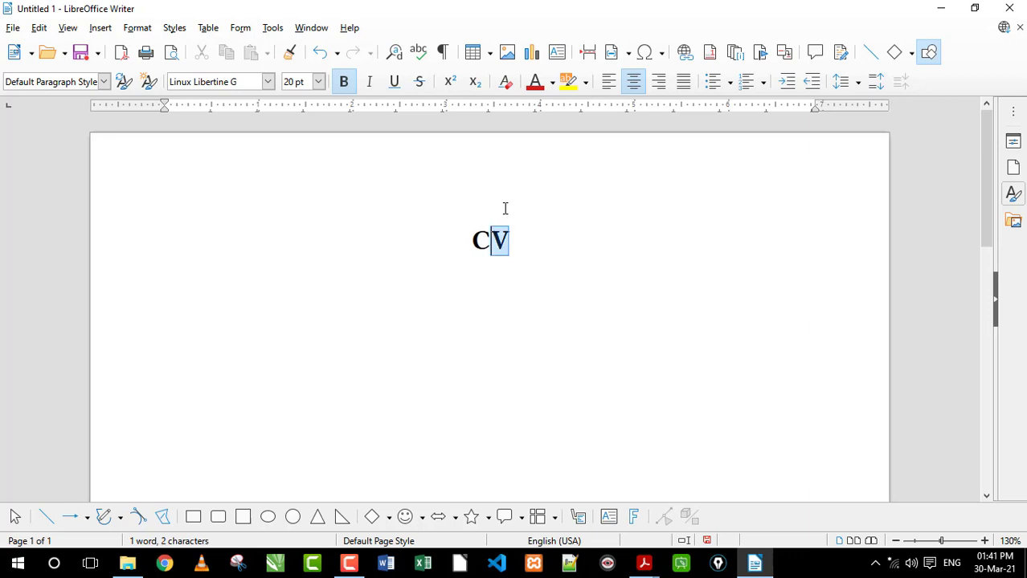
pyautogui.click(398, 84)
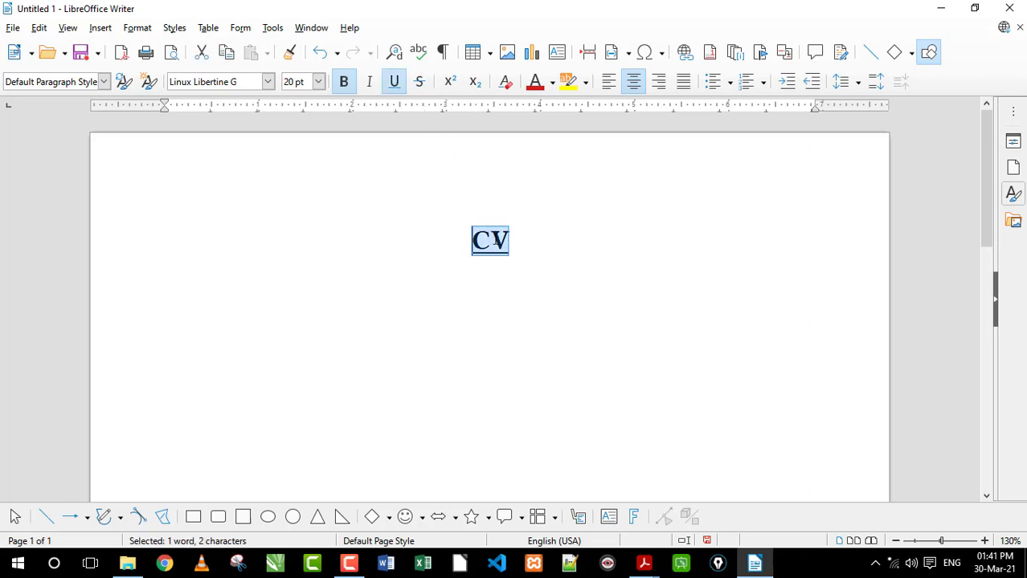
# Start a new line below the heading with plain, left-aligned 15 pt text
pyautogui.click(568, 252)
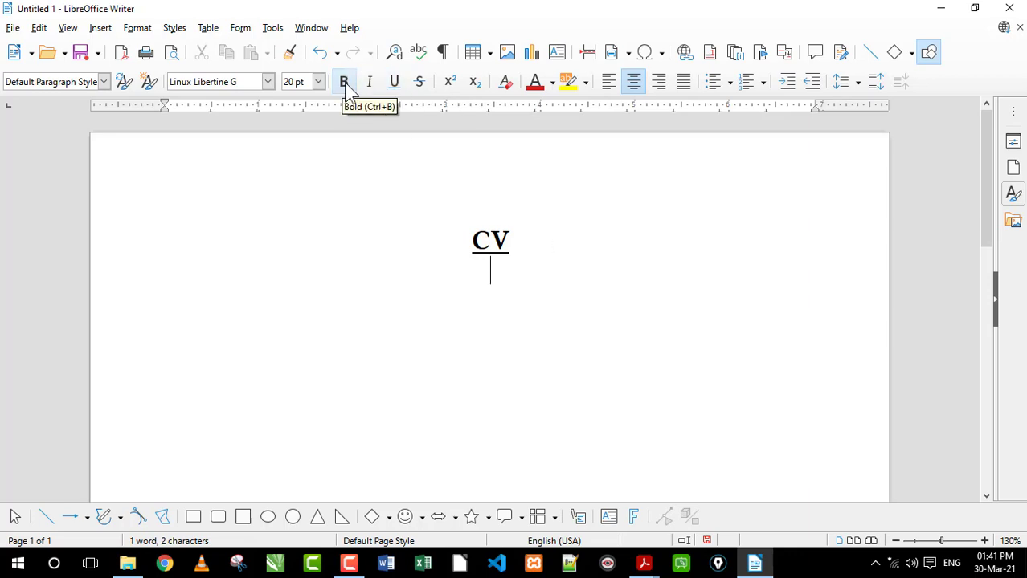
pyautogui.click(608, 81)
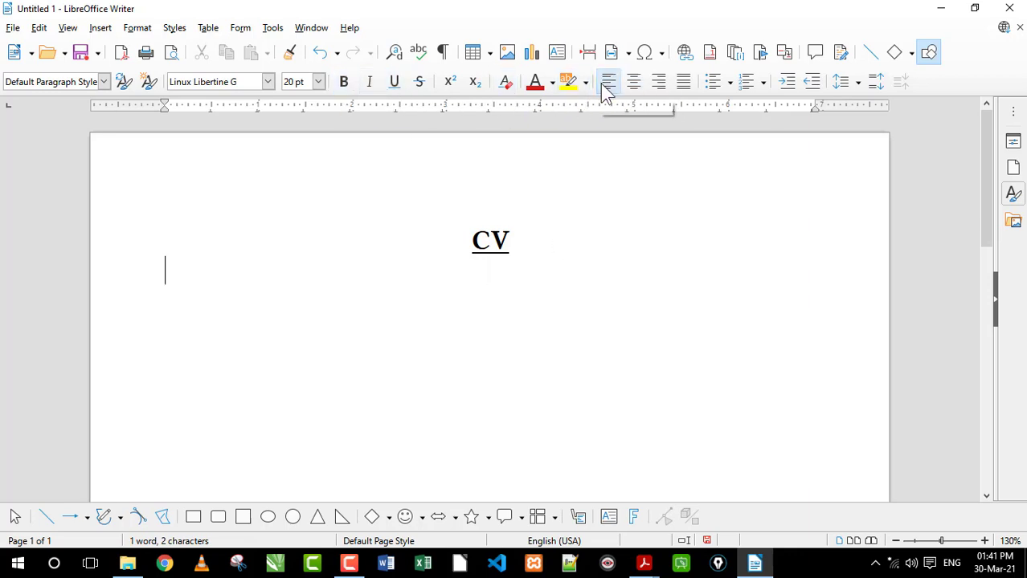
pyautogui.click(319, 82)
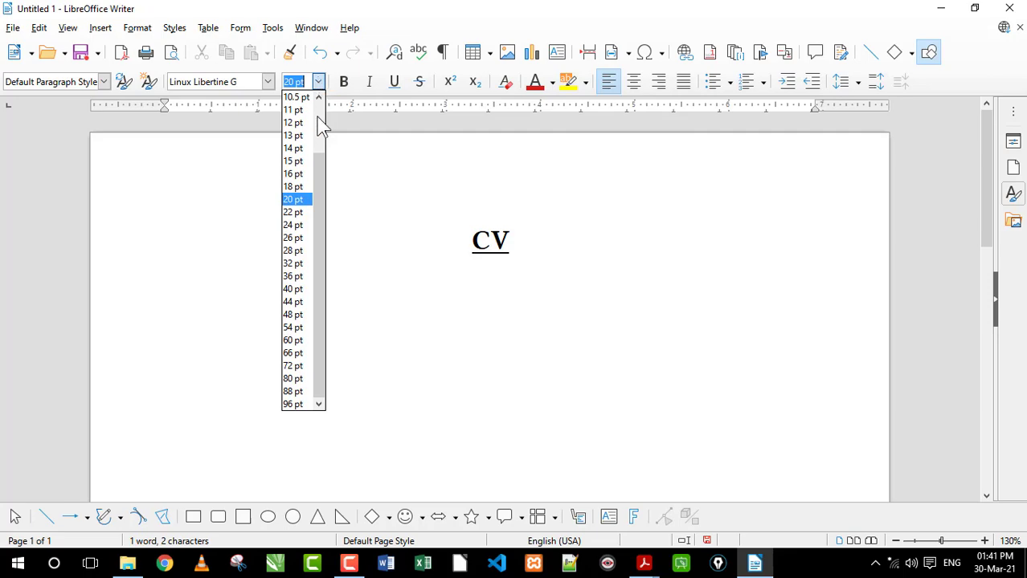
pyautogui.click(298, 160)
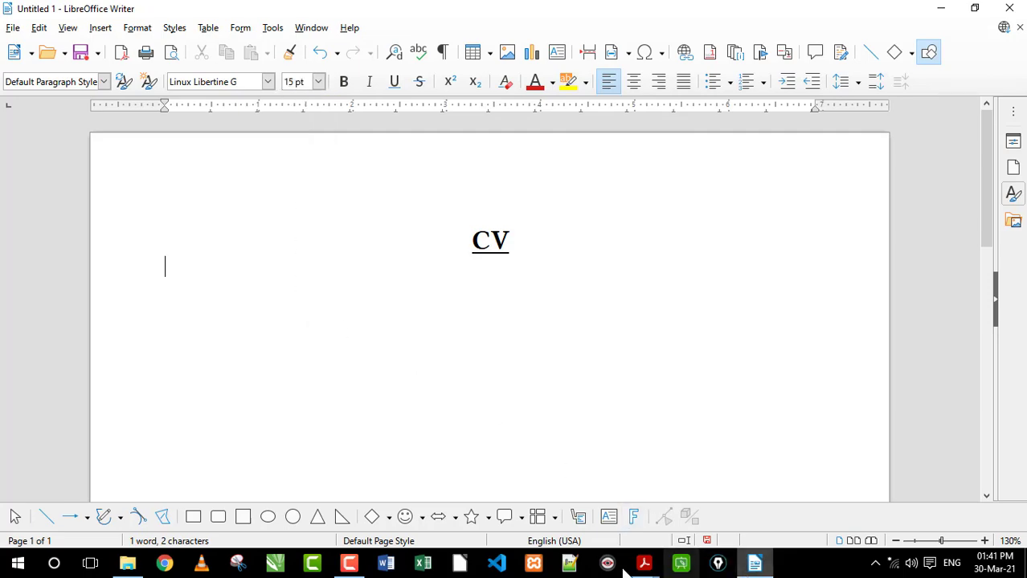
# Switch to the sample CV in Adobe Acrobat Reader and highlight its personal details from name to phone
pyautogui.moveTo(643, 571)
pyautogui.click(705, 506)
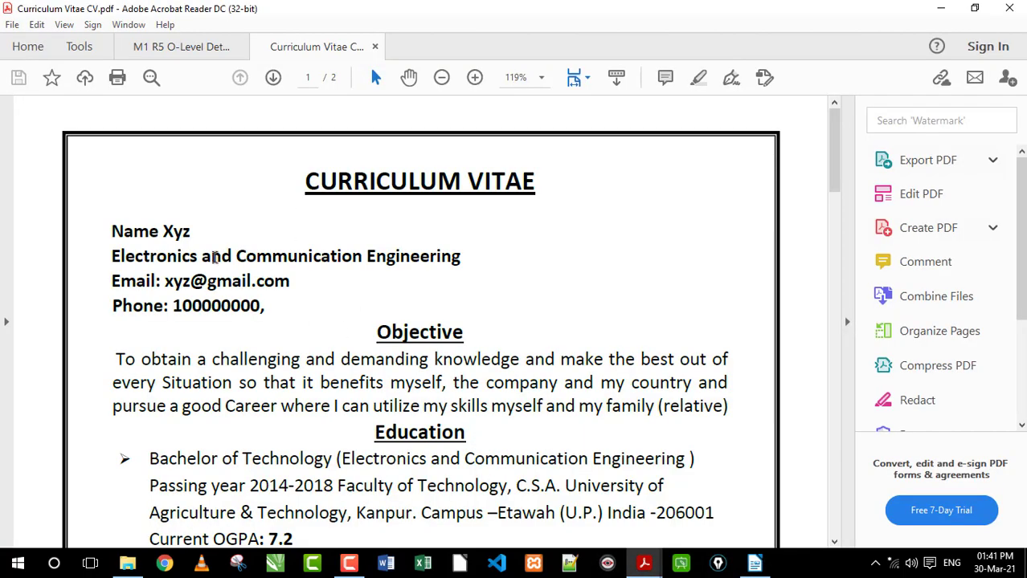
pyautogui.moveTo(111, 231); pyautogui.dragTo(259, 321)
pyautogui.click(589, 432)
# Switch back to LibreOffice Writer and enter "Name XYZ" on the line below the heading
pyautogui.click(755, 563)
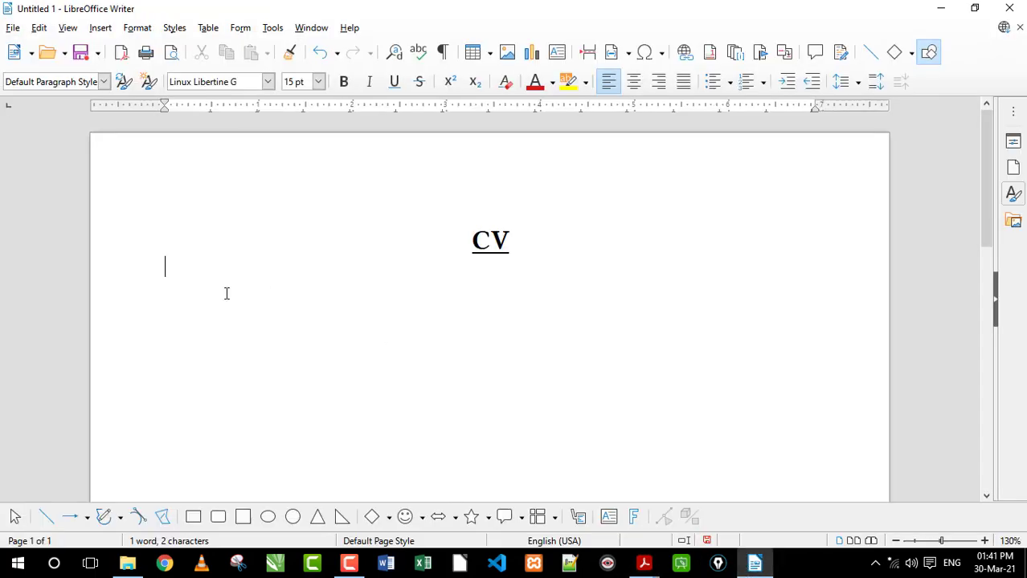
pyautogui.write('Name X')
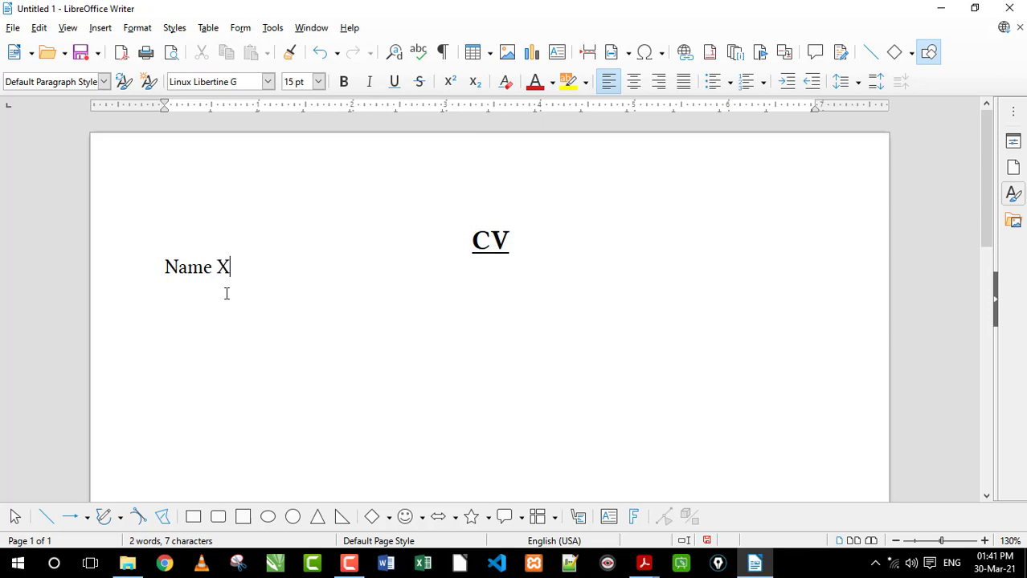
pyautogui.write('YZ')
# Return to the sample CV in Adobe Acrobat Reader and examine its bulleted Education entries and remaining sections through the second page
pyautogui.moveTo(643, 563)
pyautogui.click(714, 506)
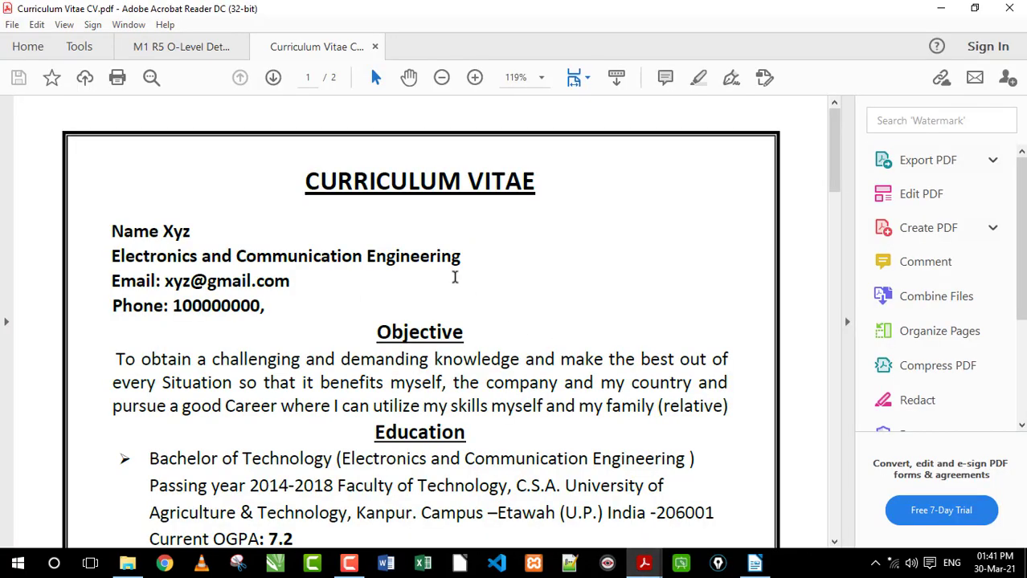
pyautogui.scroll(-3, 450, 258)
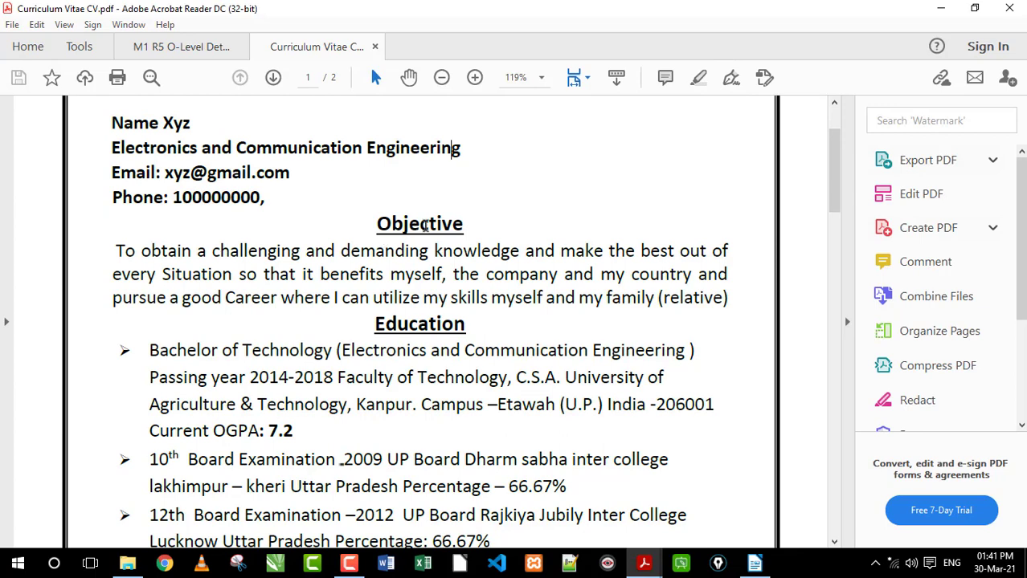
pyautogui.scroll(-3, 405, 257)
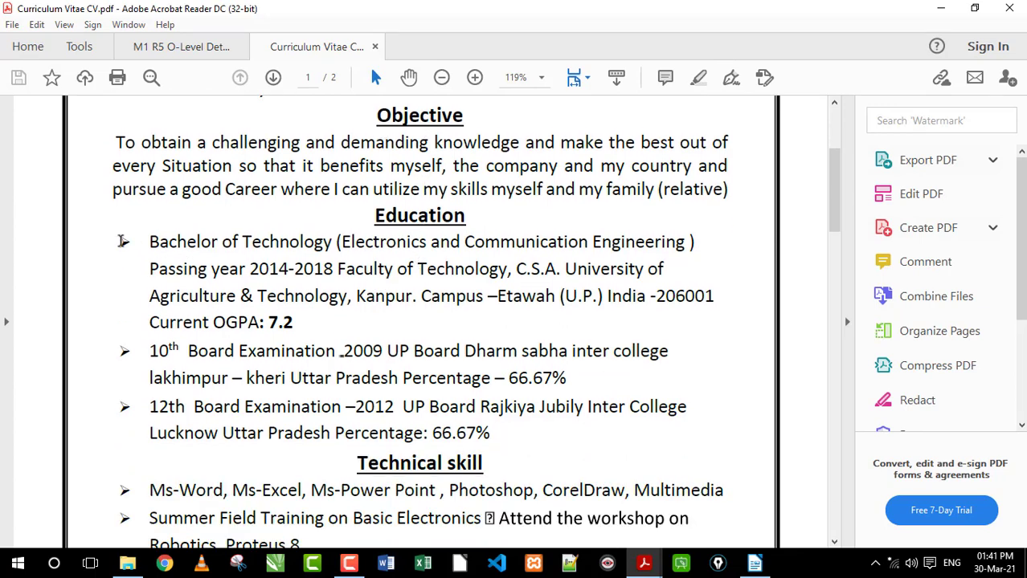
pyautogui.moveTo(122, 241); pyautogui.dragTo(184, 406)
pyautogui.click(252, 350)
pyautogui.scroll(-8, 305, 330)
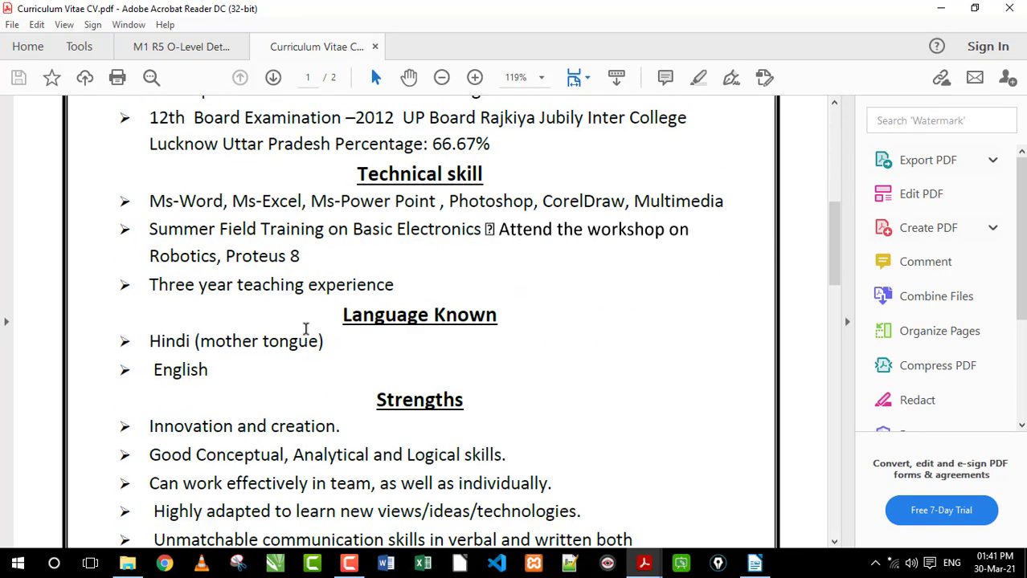
pyautogui.scroll(-20, 309, 329)
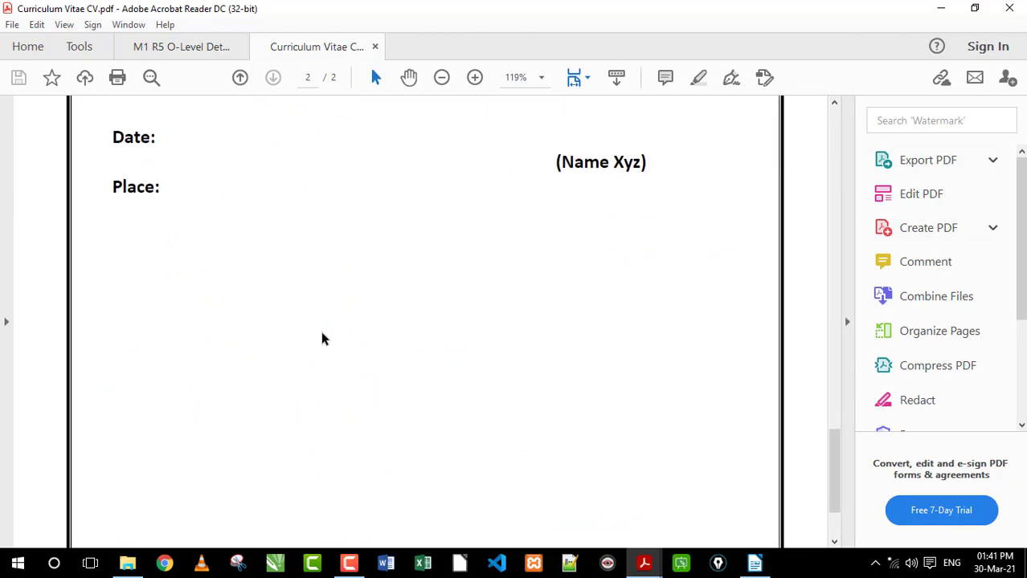
# Examine the Personal Details section of the sample CV, highlighting its labels and values from Father's Name through the address lines
pyautogui.scroll(12, 321, 339)
pyautogui.moveTo(122, 196); pyautogui.dragTo(492, 412)
pyautogui.doubleClick(415, 370)
pyautogui.click(107, 207)
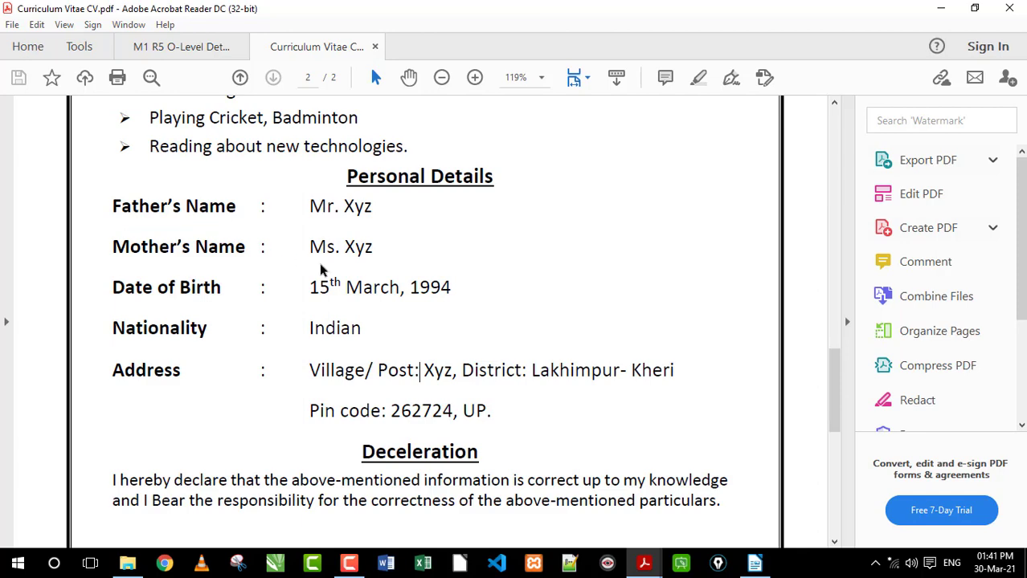
pyautogui.moveTo(118, 216); pyautogui.dragTo(437, 458)
pyautogui.click(361, 305)
pyautogui.click(754, 563)
pyautogui.click(753, 565)
pyautogui.moveTo(115, 201); pyautogui.dragTo(450, 411)
pyautogui.click(514, 365)
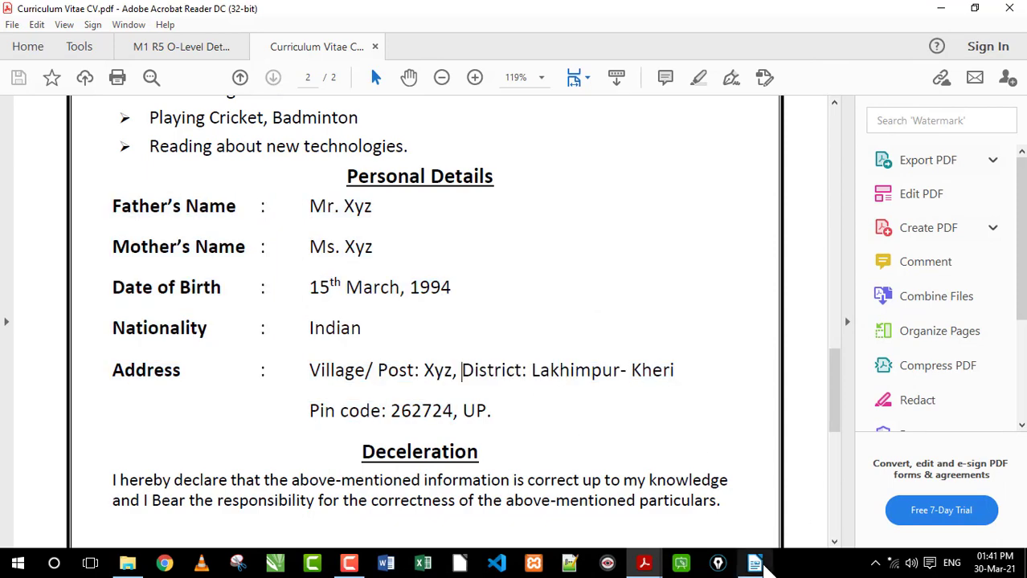
# Switch to LibreOffice Writer and apply right pointing arrow bullets to the empty line below "Name XYZ"
pyautogui.hotkey('alt', 'Tab')
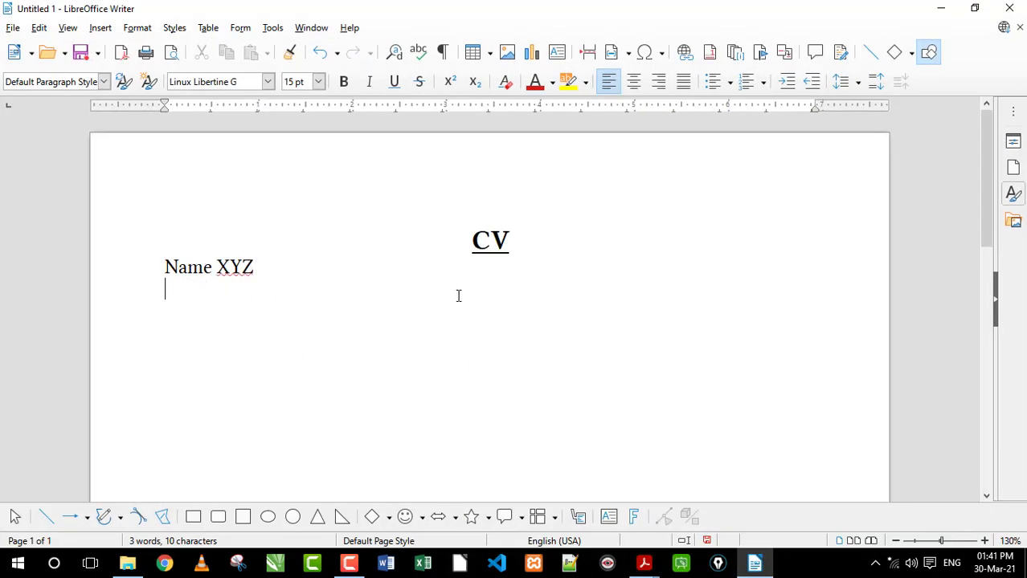
pyautogui.click(729, 81)
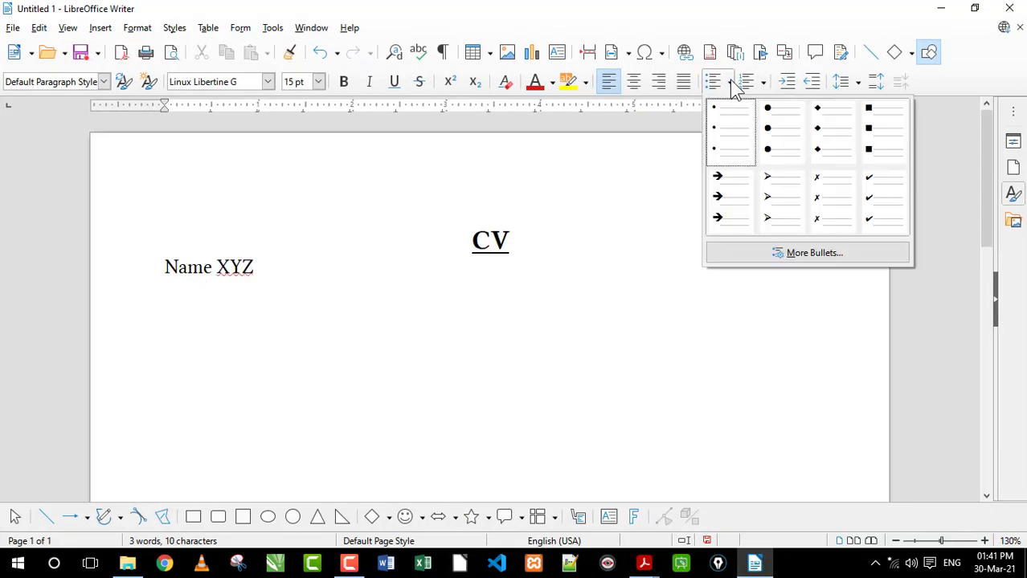
pyautogui.click(787, 202)
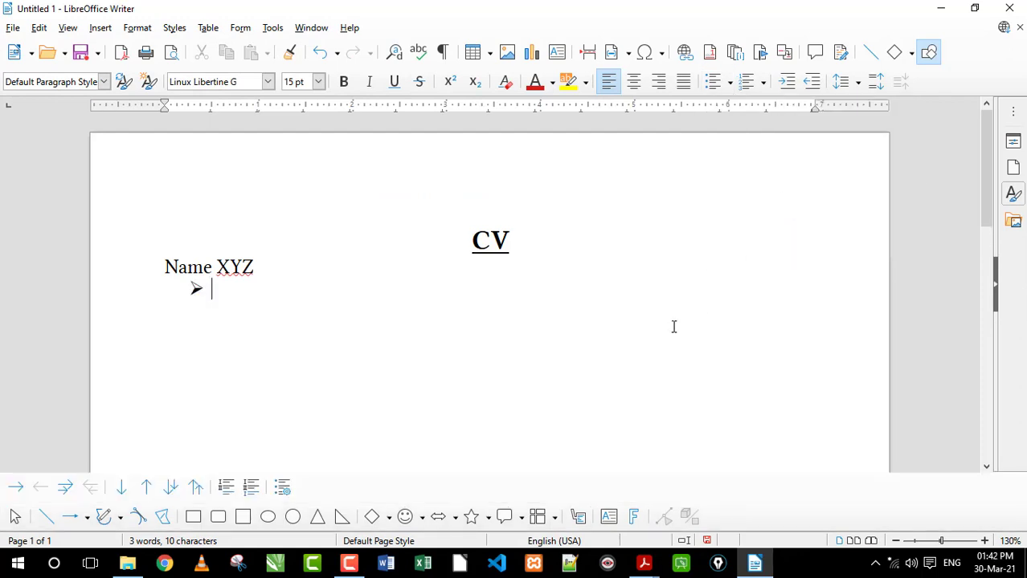
# Enter the bulleted items "dfkljskljksdl sd", "ddsgklj dgklj dfg" and "fdgdfkogkdflg dfgdf", and start an empty fourth bullet
pyautogui.write('dfkljskljksdl sd')
pyautogui.press('Return')
pyautogui.write('ddsgklj dgklj dfg')
pyautogui.press('Return')
pyautogui.write('fdgdfko')
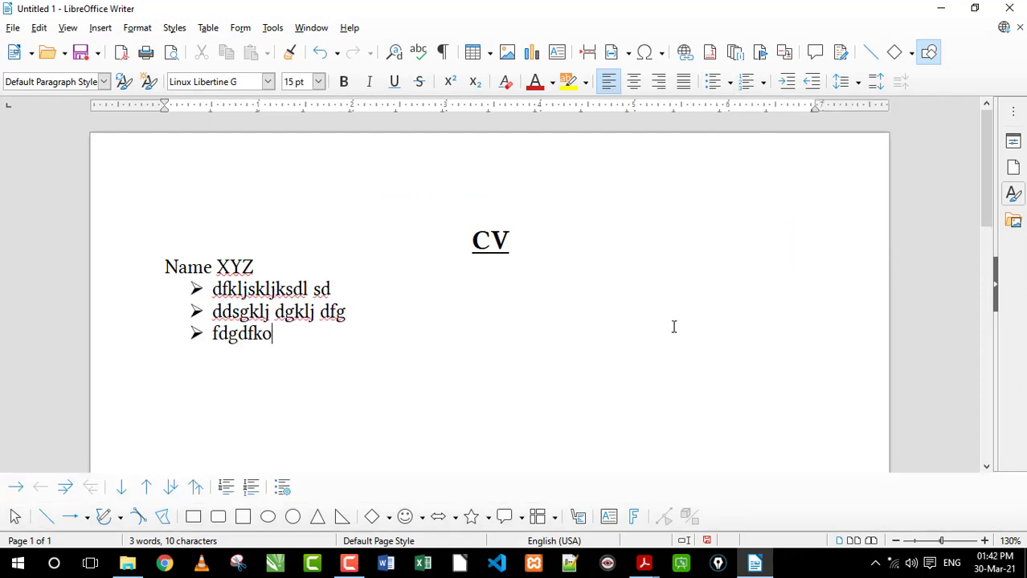
pyautogui.write('gkdflg dfgdf')
pyautogui.press('Return')
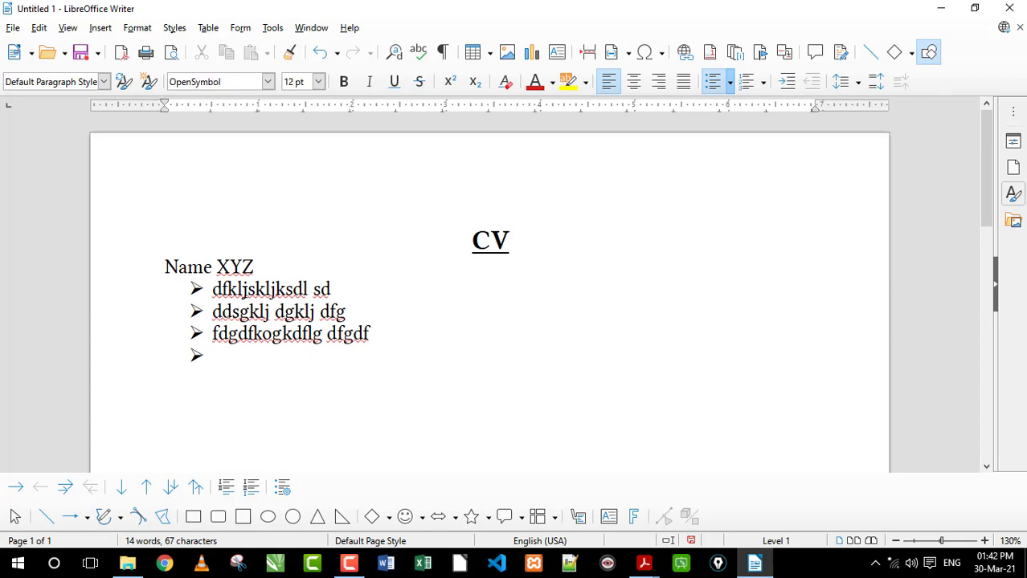
# Select the bulleted lines and try different bullet and text indents, moving the text to about 1.5 inches
pyautogui.moveTo(213, 289); pyautogui.dragTo(291, 289)
pyautogui.click(257, 312)
pyautogui.click(195, 289)
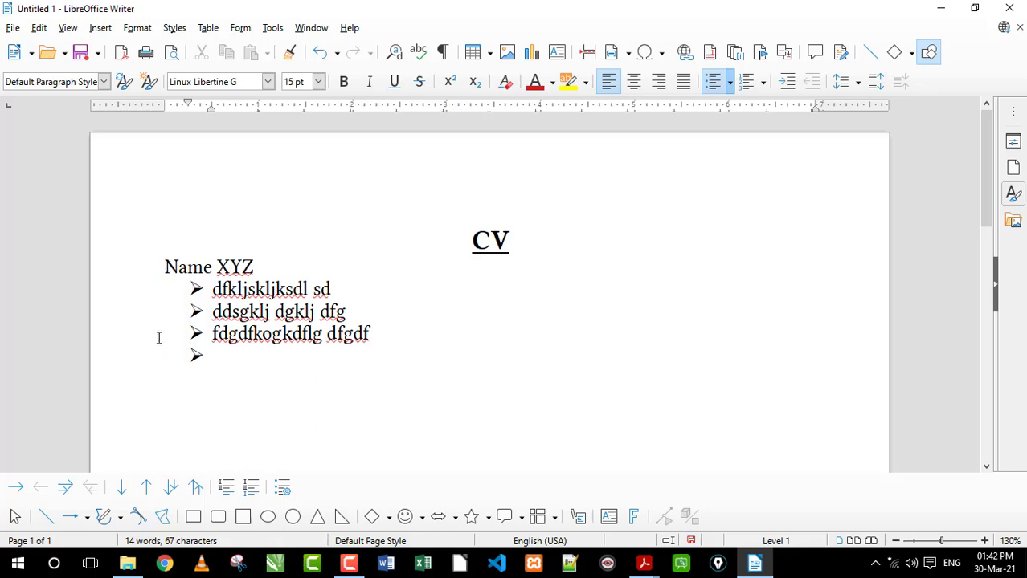
pyautogui.click(241, 360)
pyautogui.keyDown('shift'); pyautogui.click(194, 291); pyautogui.keyUp('shift')
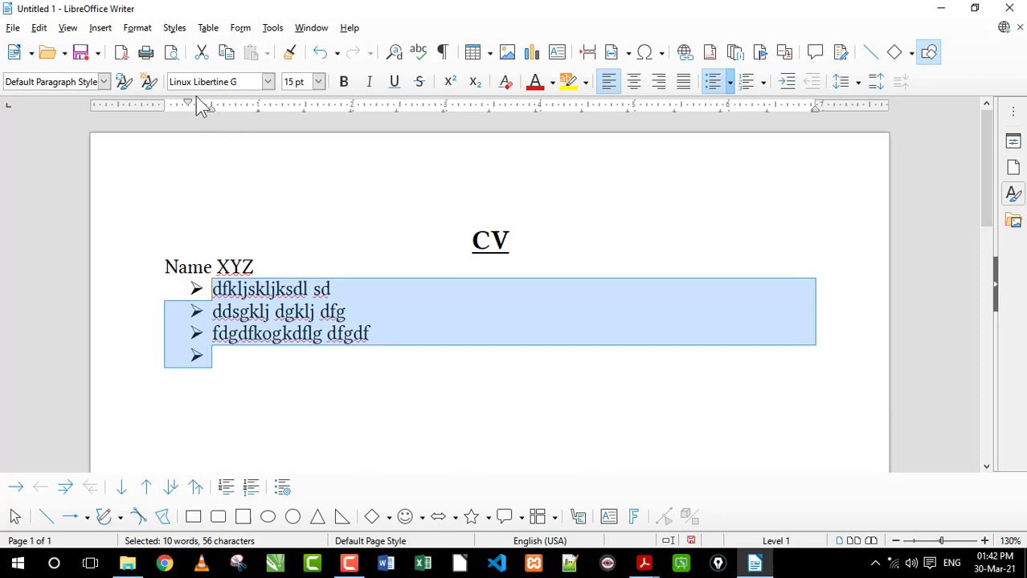
pyautogui.moveTo(189, 102)
pyautogui.moveTo(185, 102)
pyautogui.mouseDown()
pyautogui.moveTo(165, 104)
pyautogui.moveTo(195, 126)
pyautogui.moveTo(269, 134)
pyautogui.mouseUp()
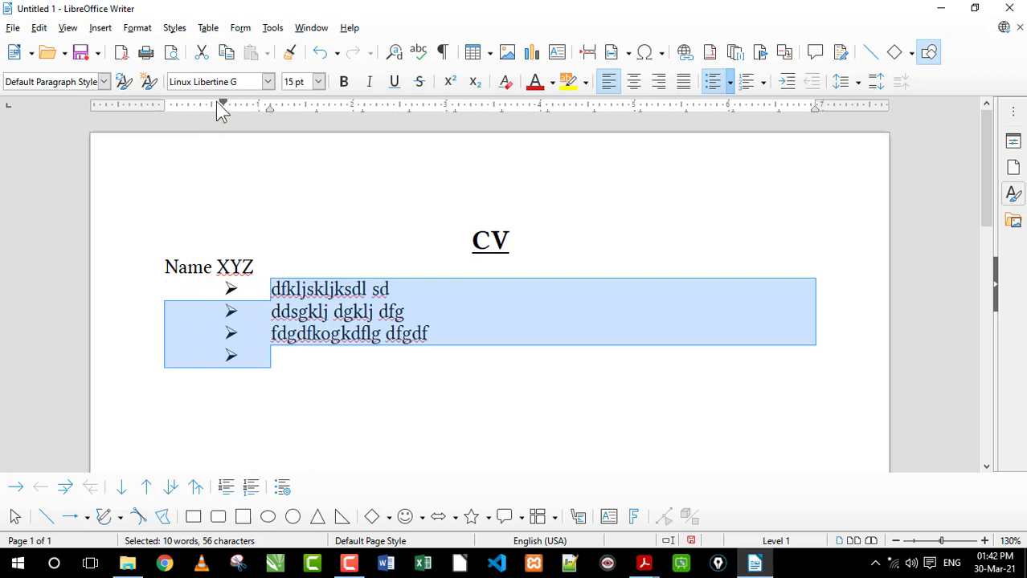
pyautogui.moveTo(217, 102); pyautogui.dragTo(164, 104)
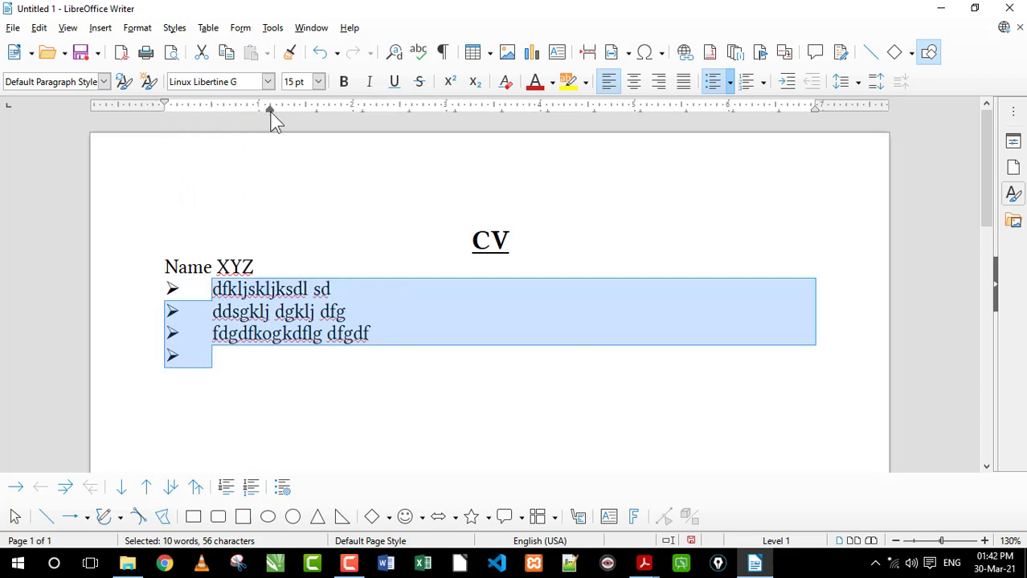
pyautogui.moveTo(271, 112)
pyautogui.mouseDown()
pyautogui.moveTo(245, 119)
pyautogui.moveTo(245, 110)
pyautogui.moveTo(305, 129)
pyautogui.mouseUp()
pyautogui.click(321, 307)
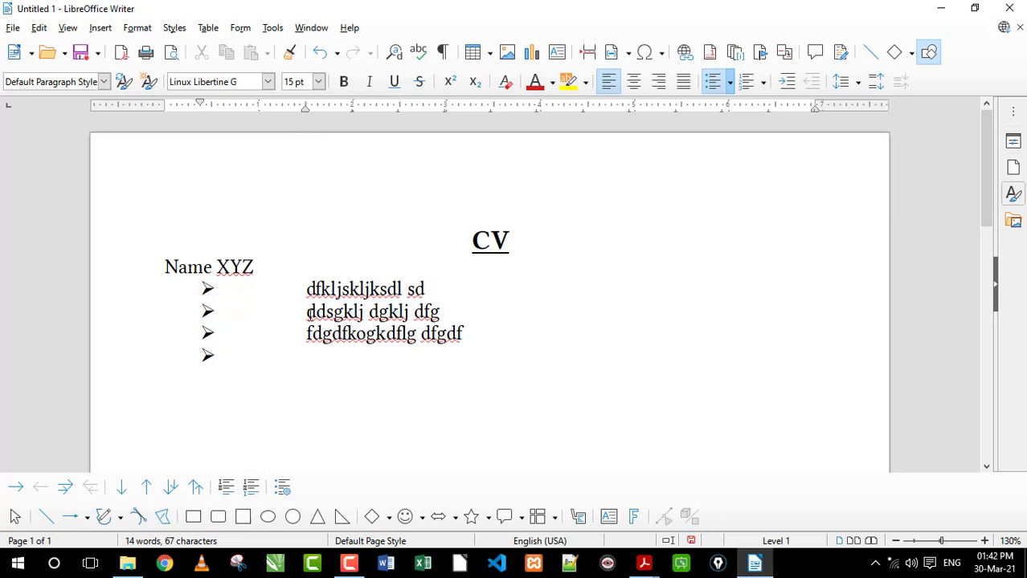
# Select all the bulleted lines and set the bullet indent to about 0.5 inch and the text indent to about 1 inch
pyautogui.moveTo(331, 302); pyautogui.dragTo(372, 346)
pyautogui.click(341, 316)
pyautogui.moveTo(329, 395); pyautogui.dragTo(190, 295)
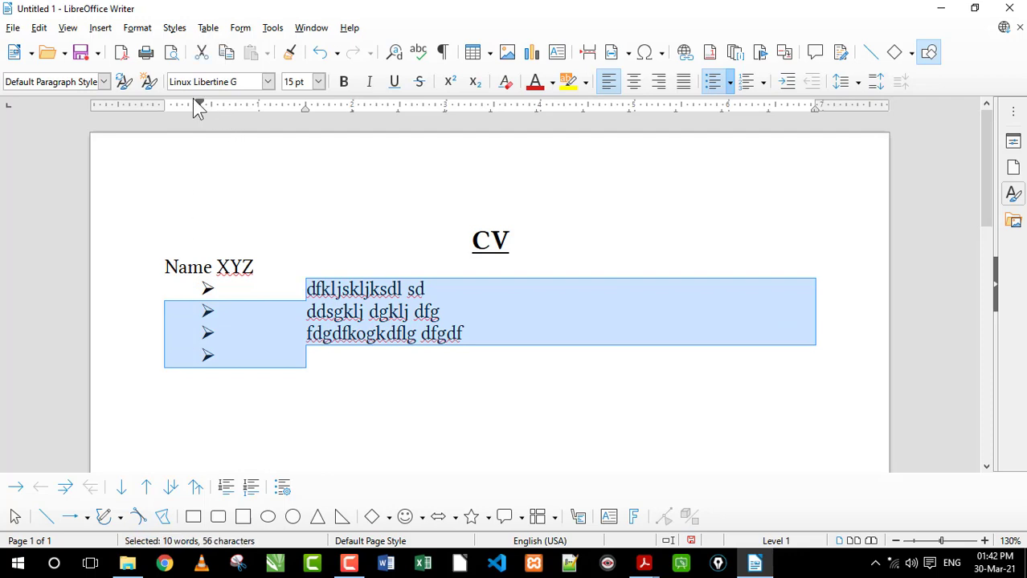
pyautogui.moveTo(193, 102); pyautogui.dragTo(193, 103)
pyautogui.moveTo(170, 103)
pyautogui.mouseDown()
pyautogui.moveTo(165, 110)
pyautogui.moveTo(213, 131)
pyautogui.mouseUp()
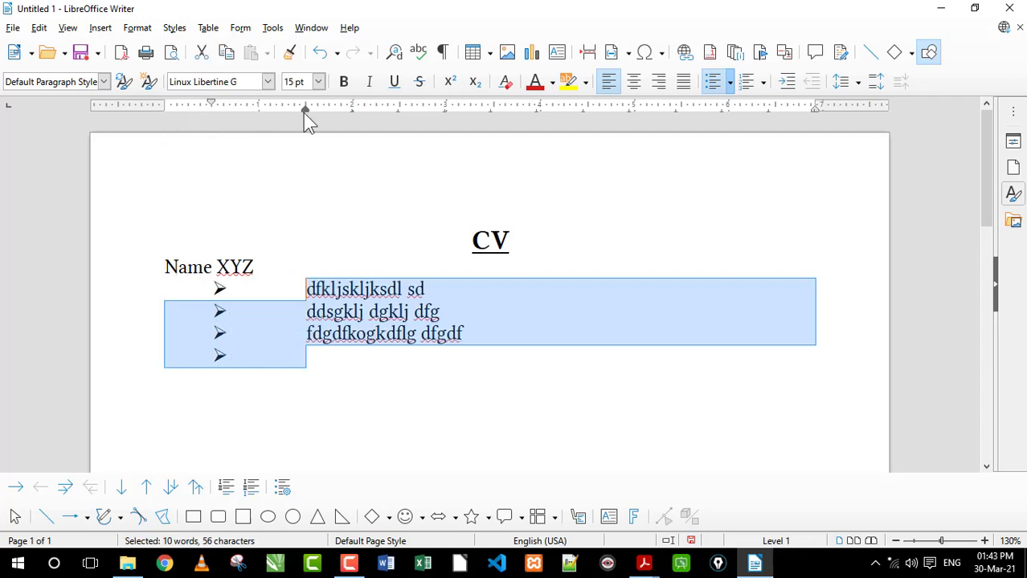
pyautogui.moveTo(303, 112); pyautogui.dragTo(255, 114)
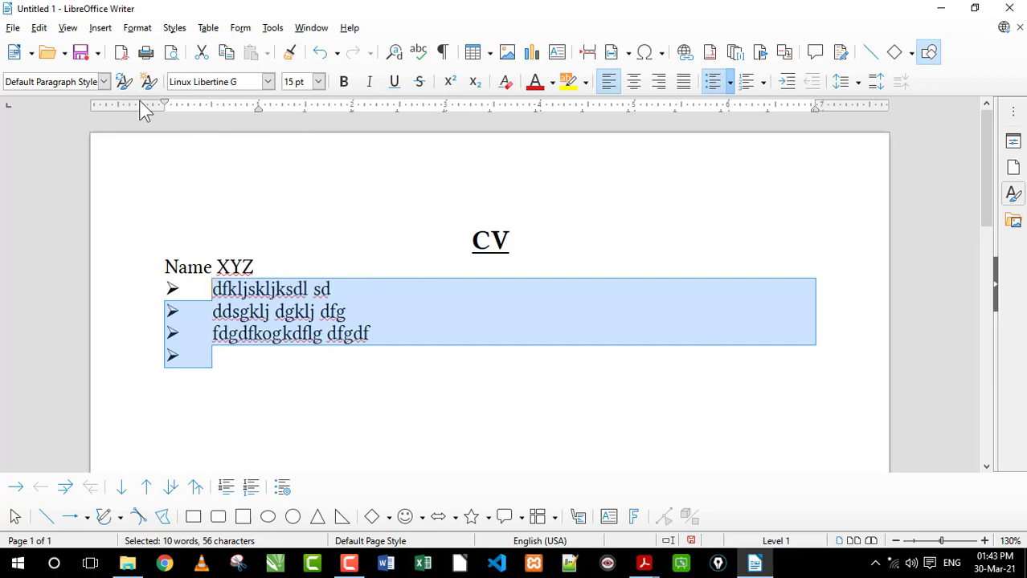
pyautogui.moveTo(165, 105); pyautogui.dragTo(211, 110)
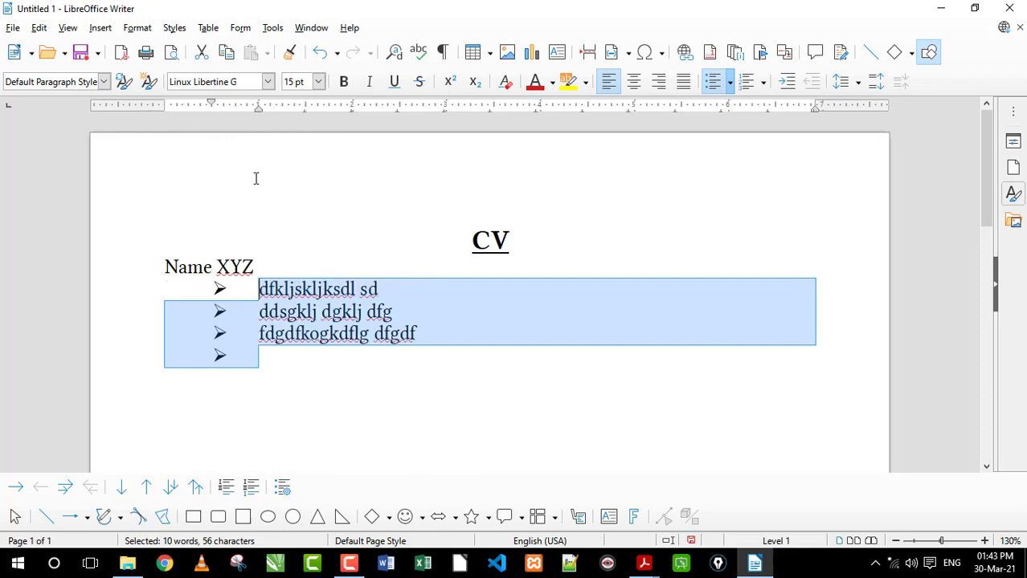
pyautogui.click(265, 328)
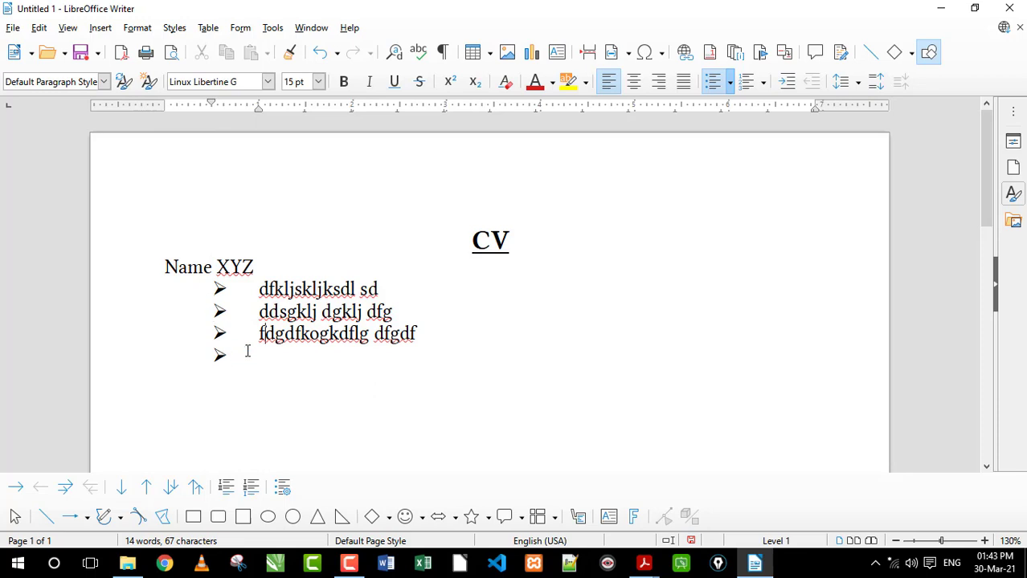
# Look over the available numbering styles for lists without applying one, and reselect the bulleted lines
pyautogui.click(763, 84)
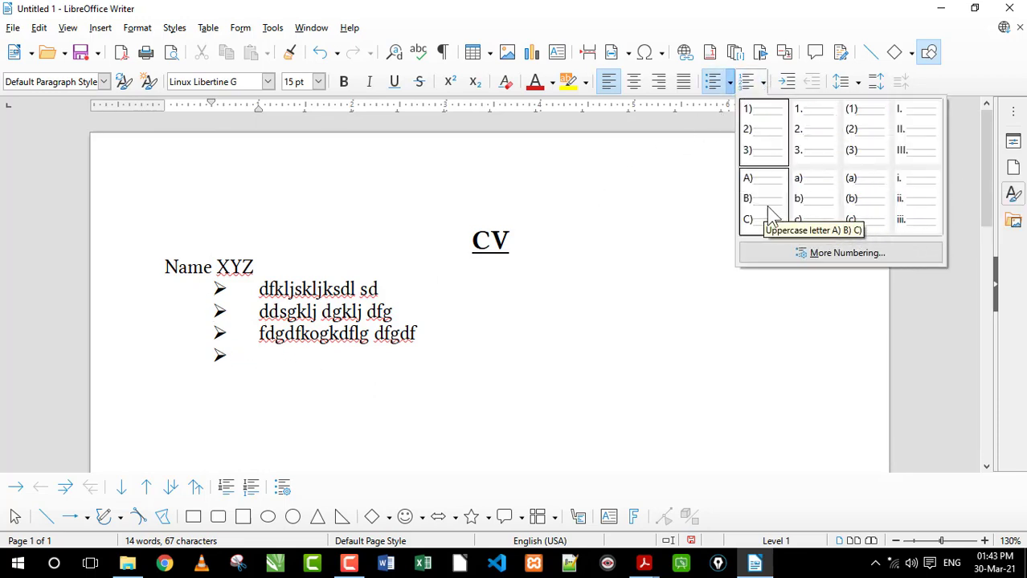
pyautogui.click(268, 362)
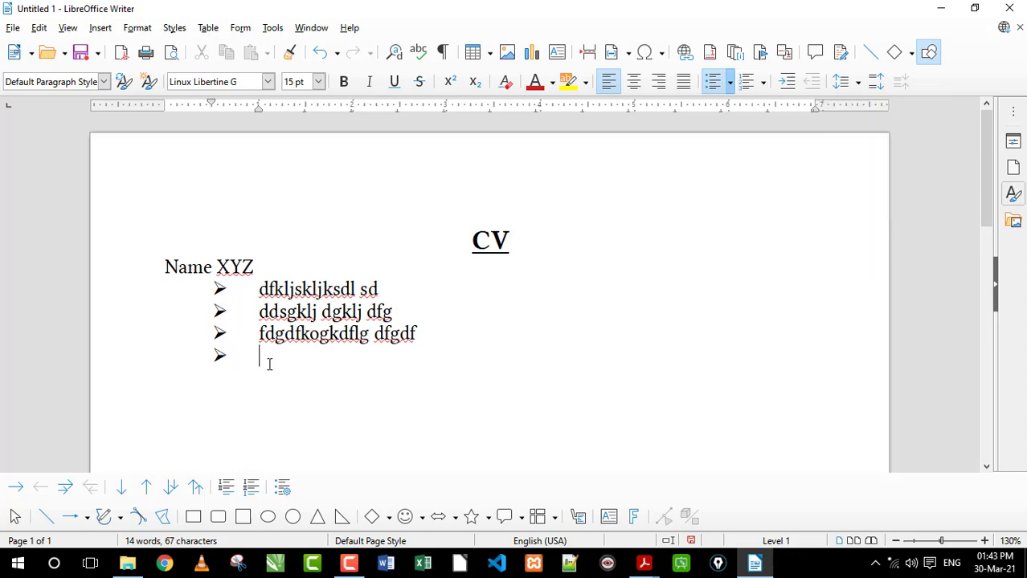
pyautogui.moveTo(258, 354); pyautogui.dragTo(203, 293)
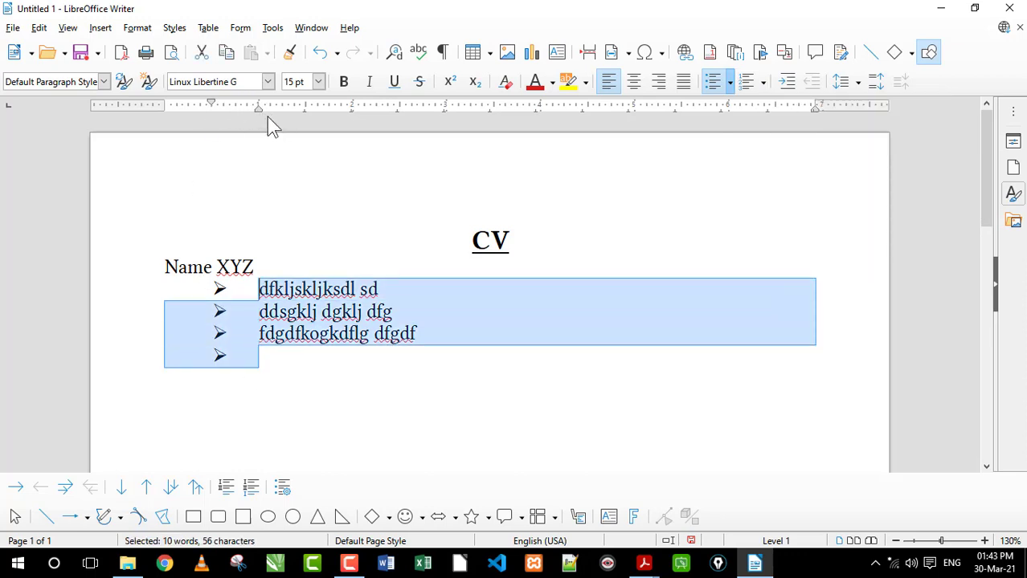
# Remove the bullet from the empty fourth item and enter "3" on that line
pyautogui.click(302, 363)
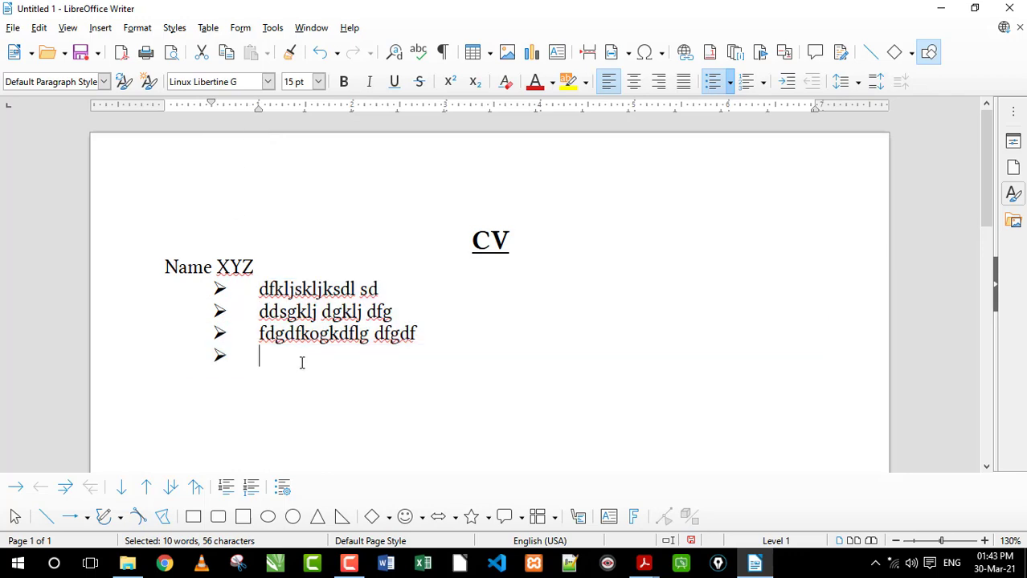
pyautogui.press('BackSpace')
pyautogui.write('3')
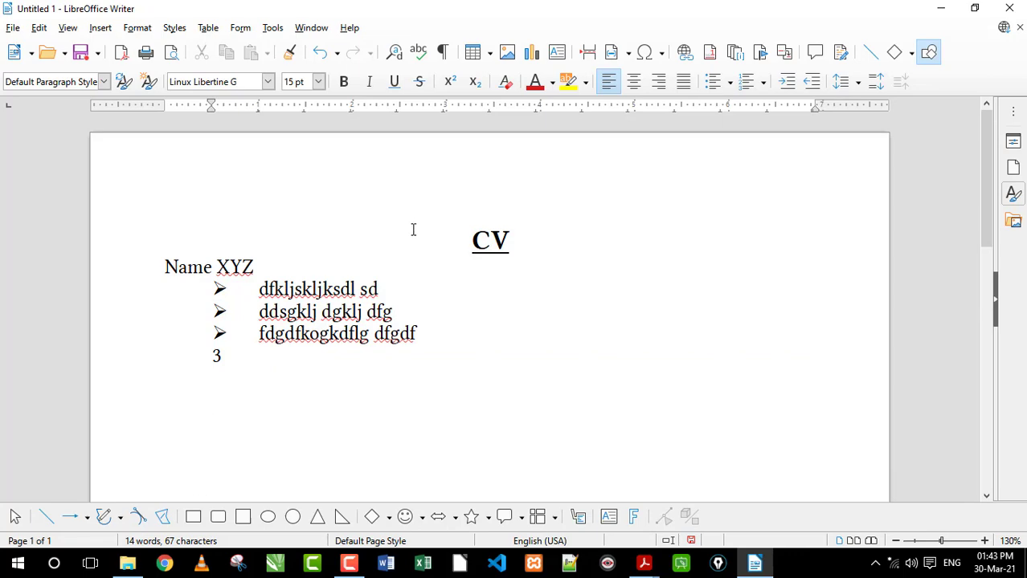
# Return to the sample CV in Adobe Acrobat Reader and highlight the personal details from Father's Name to Nationality
pyautogui.click(747, 562)
pyautogui.moveTo(113, 202); pyautogui.dragTo(367, 347)
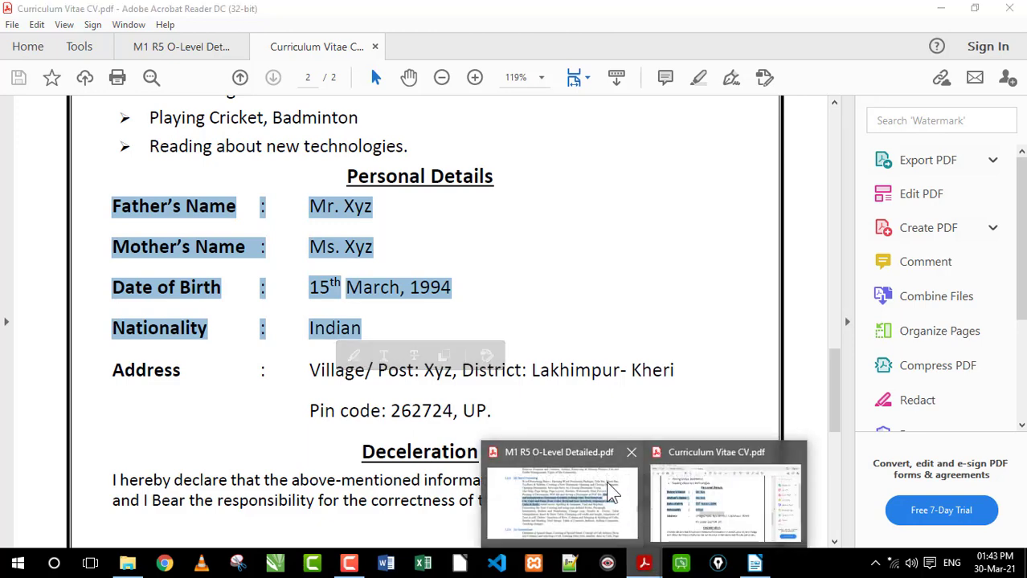
# Switch back to LibreOffice Writer, reset the indent of a new line below "3" to the left margin and enter "tyht"
pyautogui.click(754, 563)
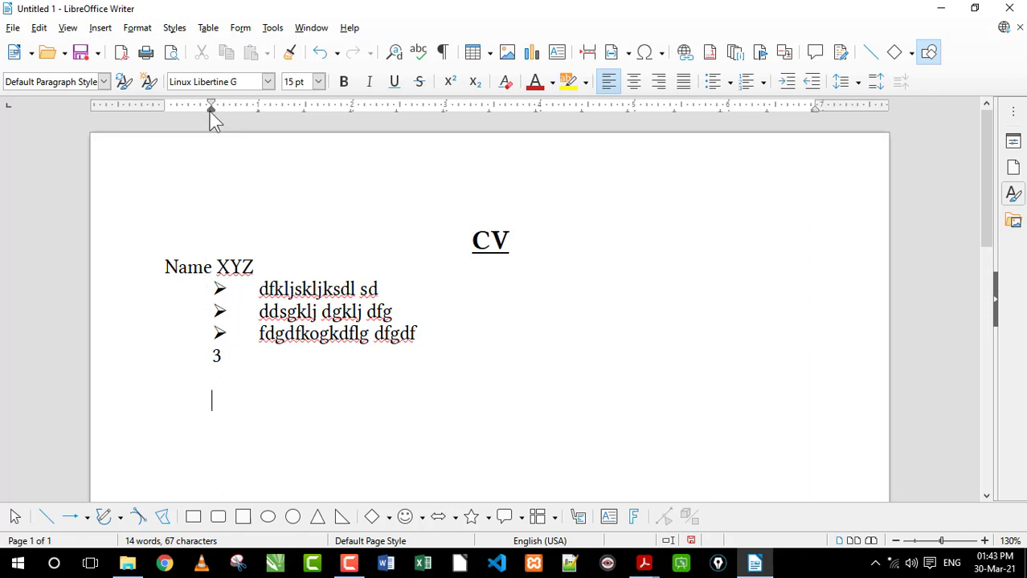
pyautogui.click(166, 267)
pyautogui.click(244, 396)
pyautogui.moveTo(211, 106); pyautogui.dragTo(165, 106)
pyautogui.write('tyht')
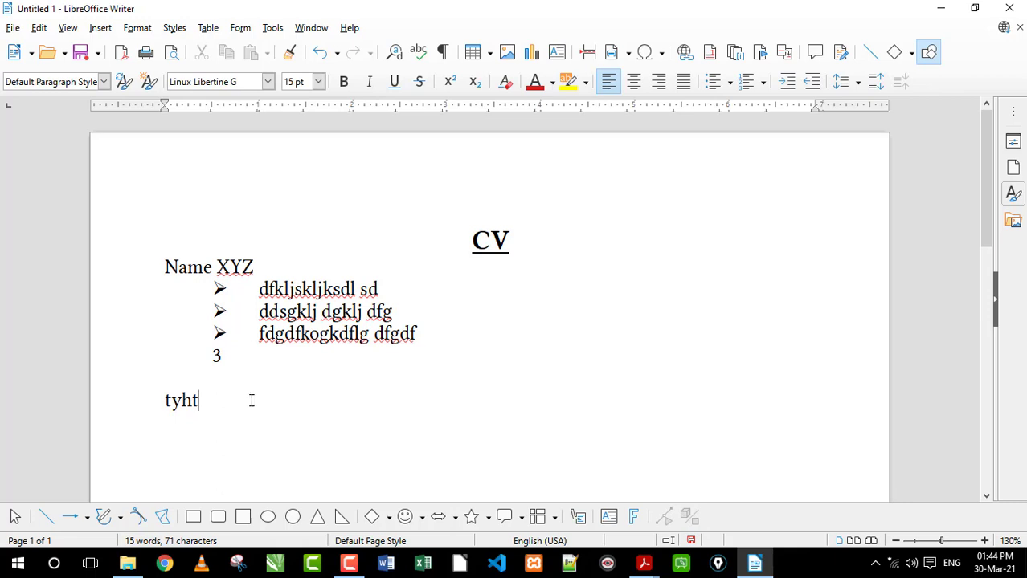
# Leave a blank line below "tyht" and enter "fgh h" on the following line
pyautogui.press('Return')
pyautogui.scroll(-1, 252, 402)
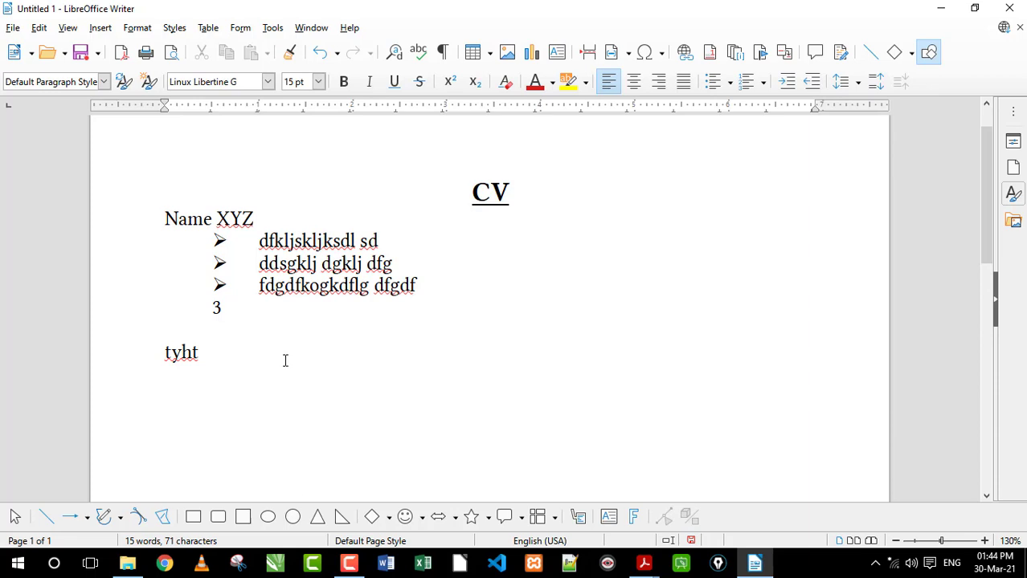
pyautogui.write('fgh h')
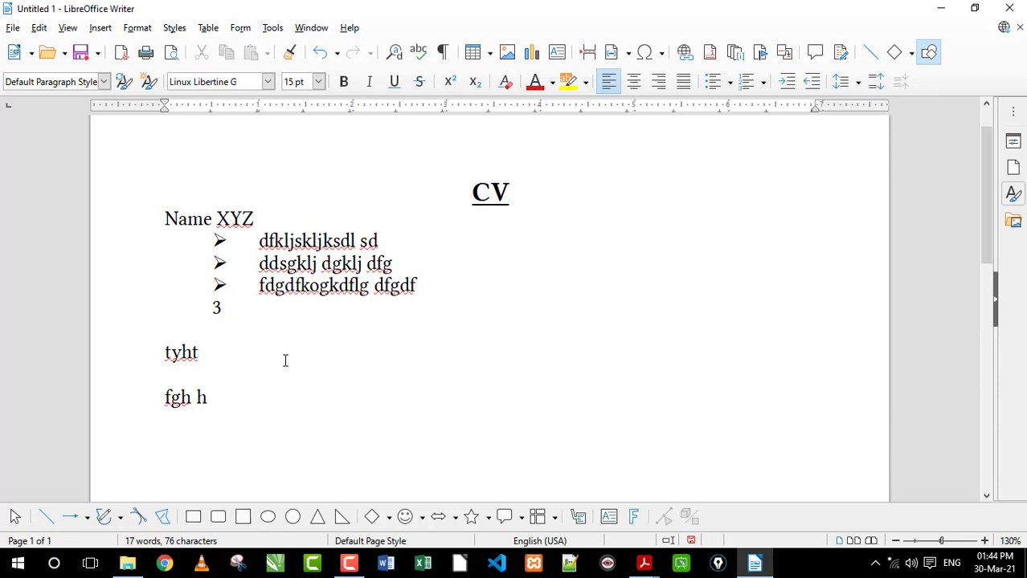
# Insert four tabs after "fgh h" and delete three of them
pyautogui.press('Tab')
pyautogui.press('Tab')
pyautogui.press('Tab')
pyautogui.press('Tab')
pyautogui.press('BackSpace')
pyautogui.press('BackSpace')
pyautogui.press('BackSpace')
pyautogui.press('BackSpace')
pyautogui.press('BackSpace')
pyautogui.press('BackSpace')
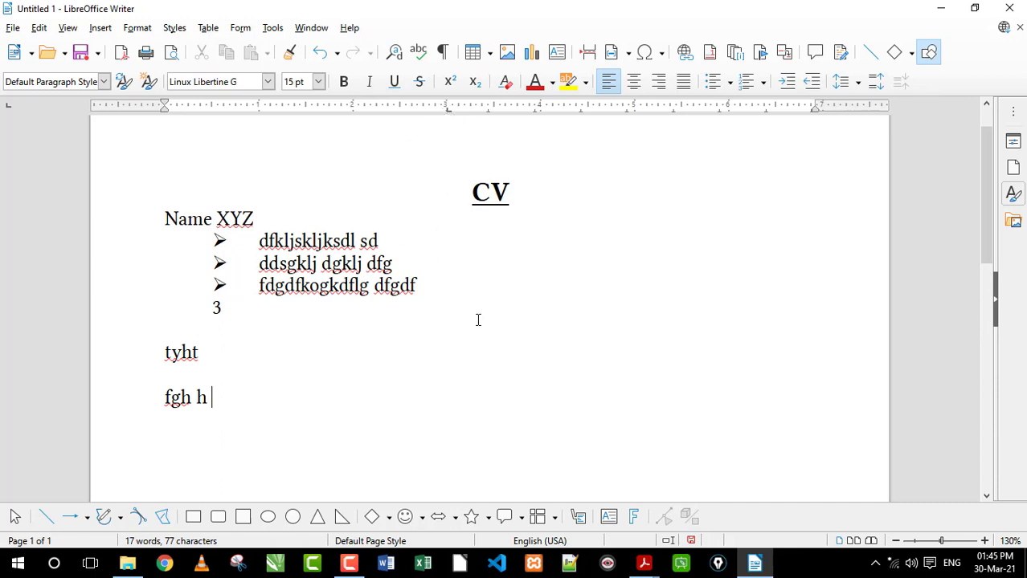
# Replace the "fgh h" text on the last line with "Name"
pyautogui.press('Tab')
pyautogui.press('BackSpace')
pyautogui.press('Tab')
pyautogui.press('Left')
pyautogui.hotkey('ctrl', 'shift', 'Left')
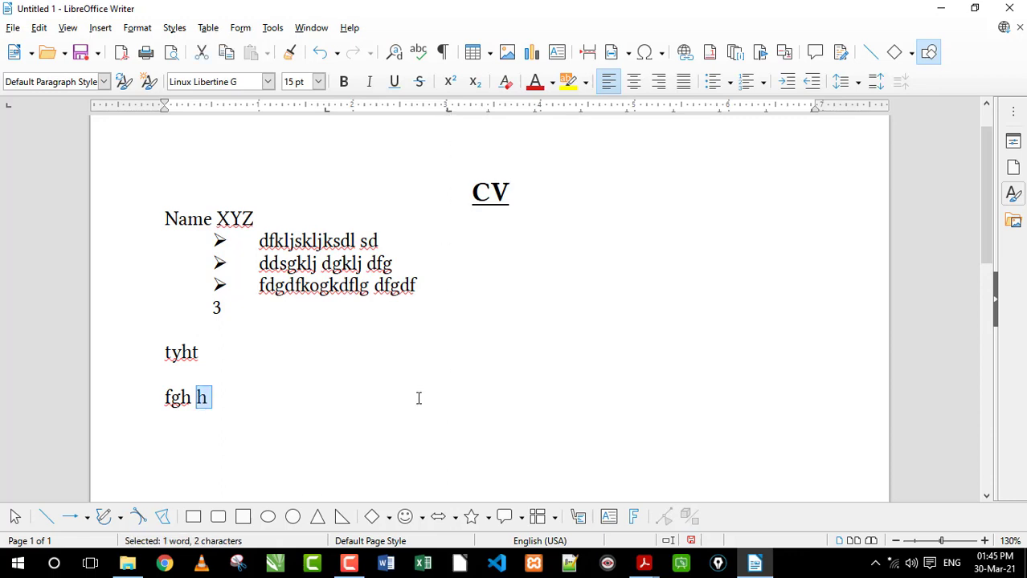
pyautogui.hotkey('ctrl', 'shift', 'Left')
pyautogui.write('Name')
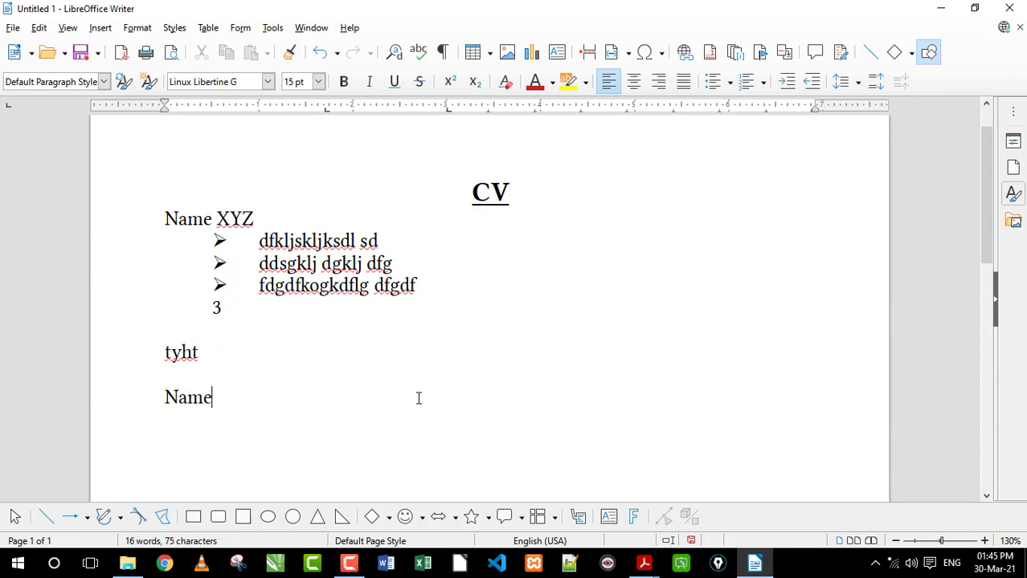
# Follow "Name" with a tab-aligned ":" and the tab-aligned value "dfjksdfsdlf"
pyautogui.press('Tab')
pyautogui.write(':')
pyautogui.press('Tab')
pyautogui.write('dfjksdfsdlf')
# Add a row below "Name" with "Ftsjdklf", ":" and "sdjkfh ds" separated by tabs
pyautogui.press('Return')
pyautogui.write('Ftsjdklf')
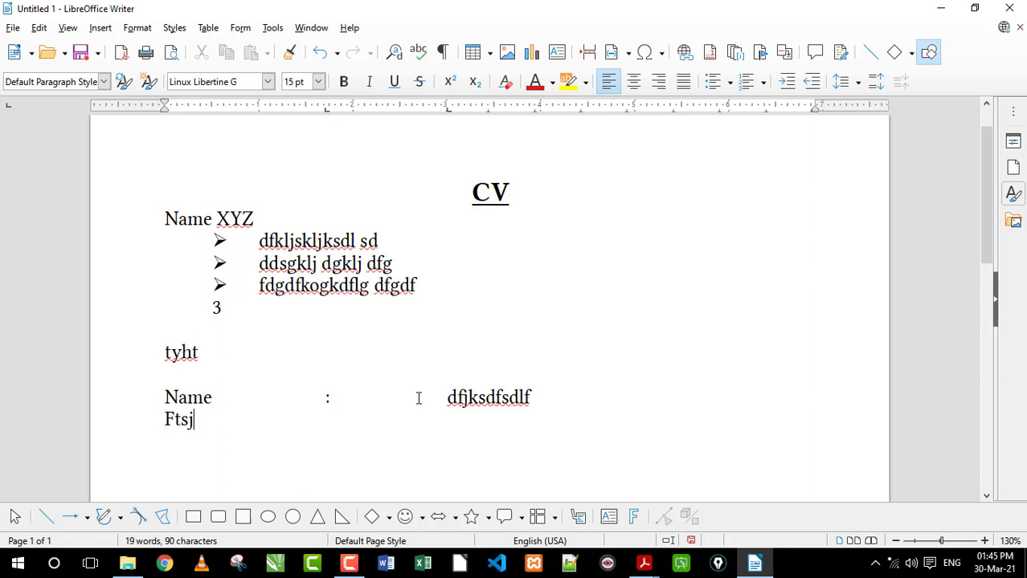
pyautogui.press('Tab')
pyautogui.write(':')
pyautogui.press('Tab')
pyautogui.write('sdjkfh ds')
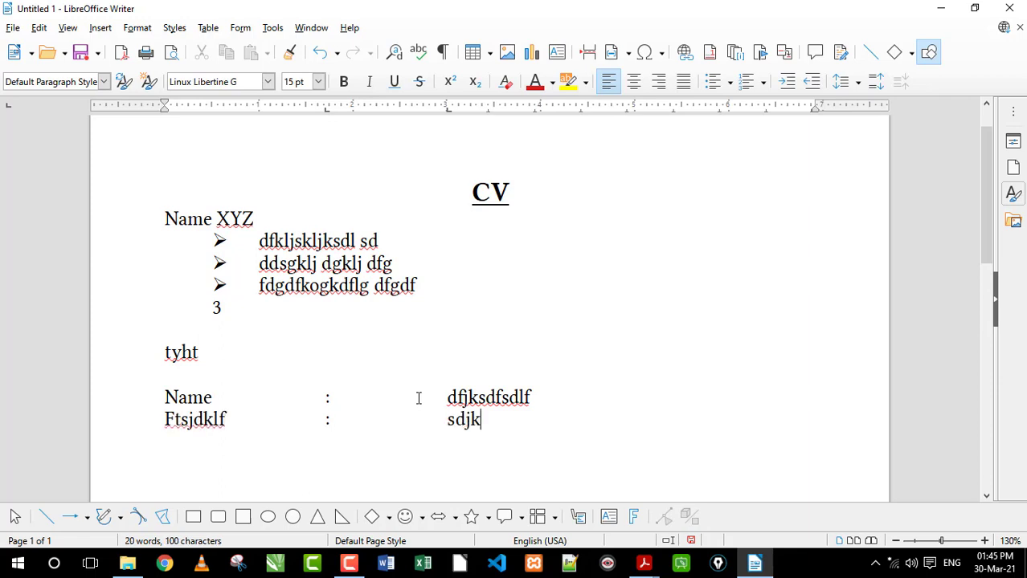
# Add a third tab-aligned row with "sdfdfd", ":" and "sdjkfhdjkf"
pyautogui.press('Return')
pyautogui.write('sdfdfd')
pyautogui.press('Tab')
pyautogui.write(':')
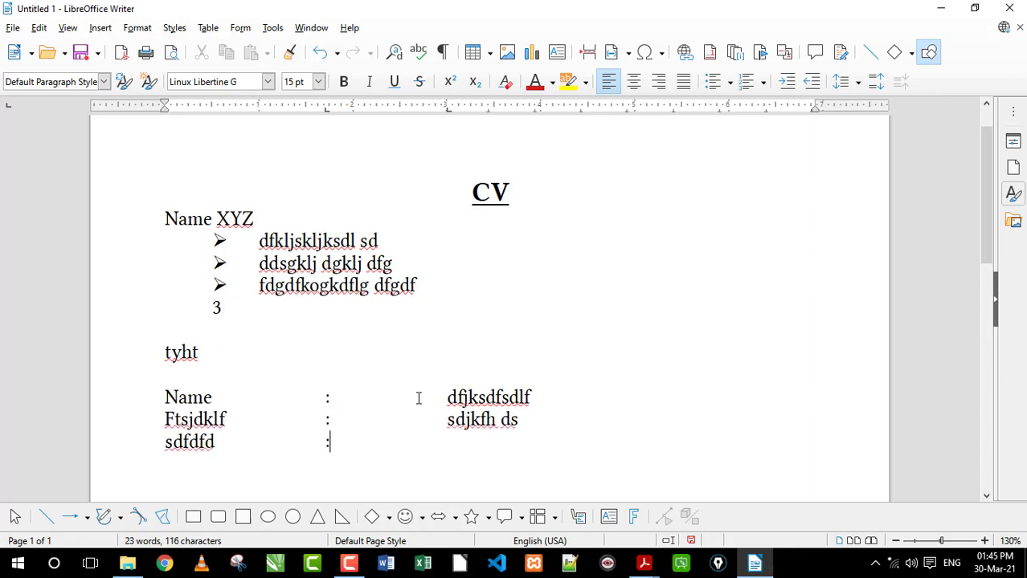
pyautogui.press('Tab')
pyautogui.write('sdjkfhdjkf')
# Add a fourth tab-aligned row with "dsklfjdkf", ":" and "sdkjfhdjkf"
pyautogui.press('Return')
pyautogui.write('dsklfjdkf')
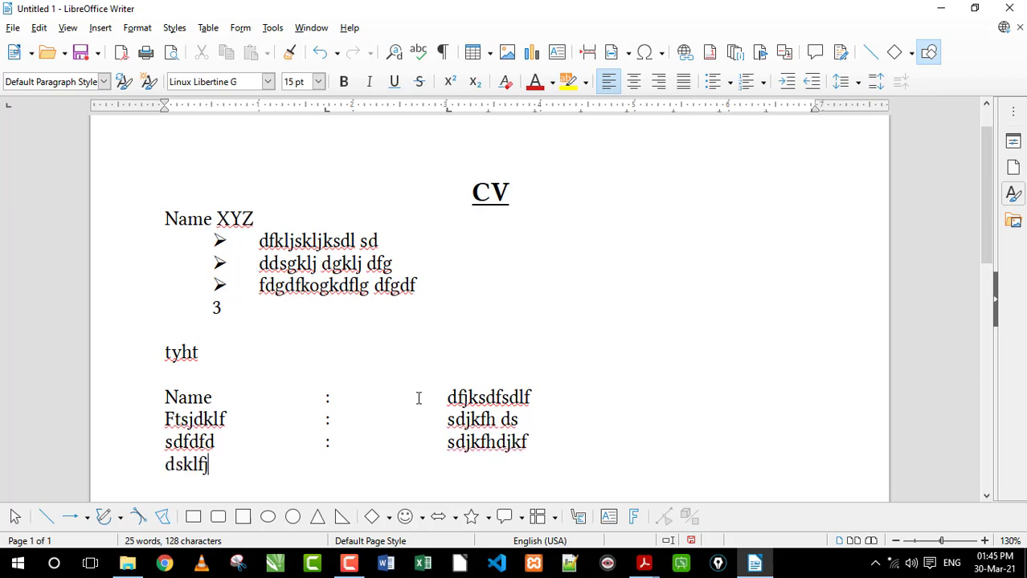
pyautogui.press('Tab')
pyautogui.write(':')
pyautogui.press('Tab')
pyautogui.write('sdkjfhdjkf')
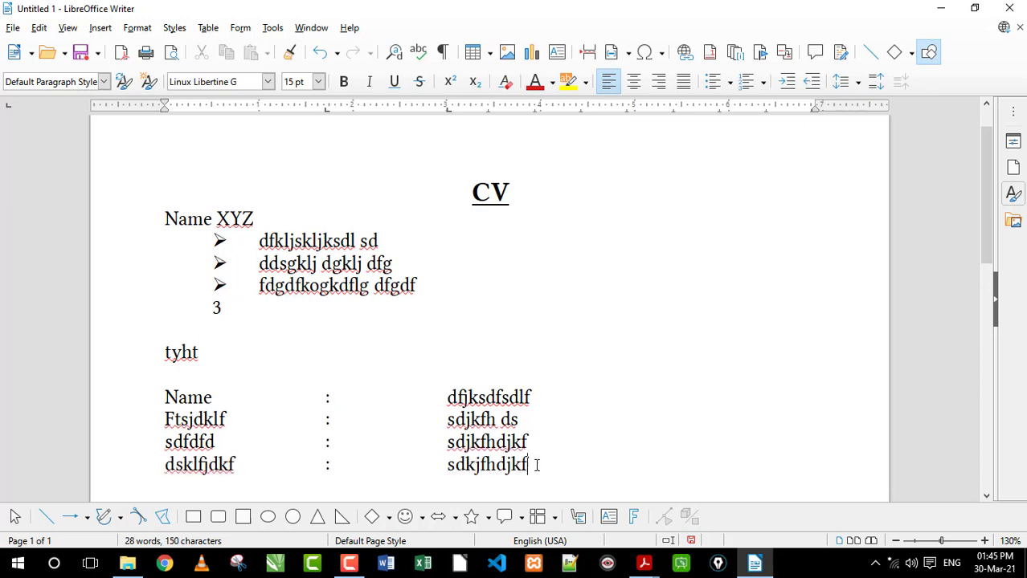
# Move the four detail rows' tab stops on the ruler to about 1.4 inches for the colons and 2.3 inches for the values
pyautogui.moveTo(528, 464); pyautogui.dragTo(448, 396)
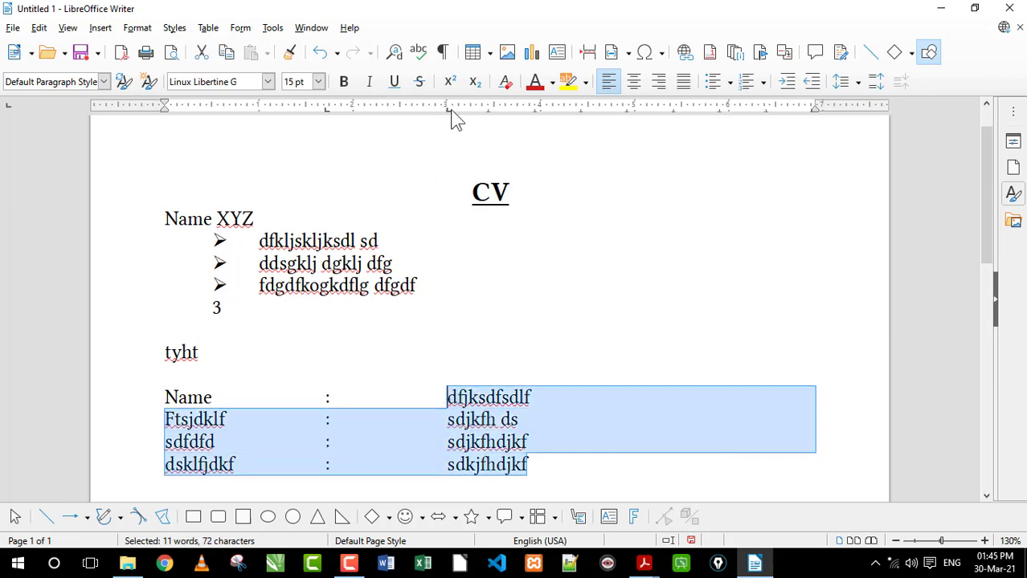
pyautogui.click(501, 384)
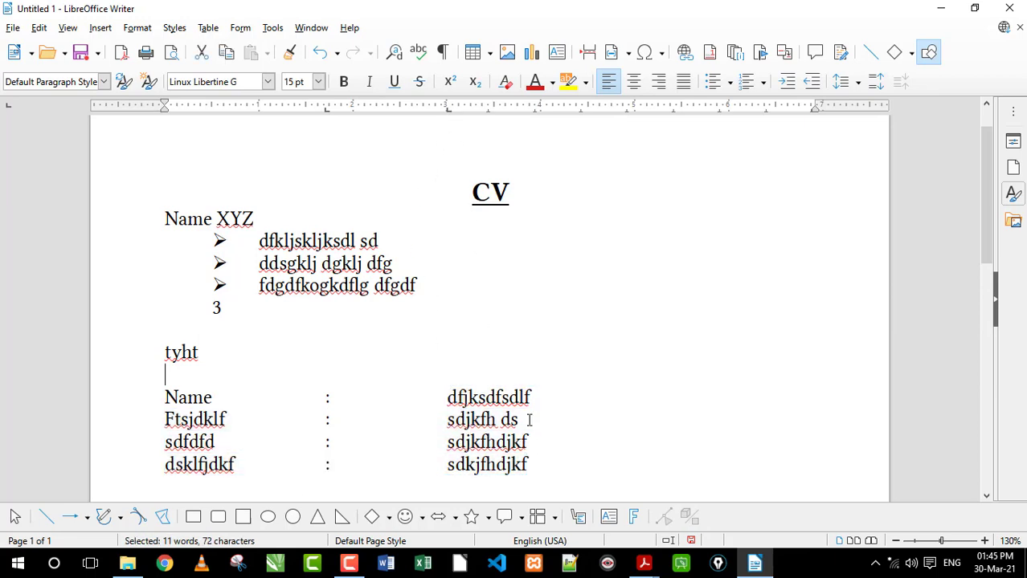
pyautogui.moveTo(539, 468); pyautogui.dragTo(450, 401)
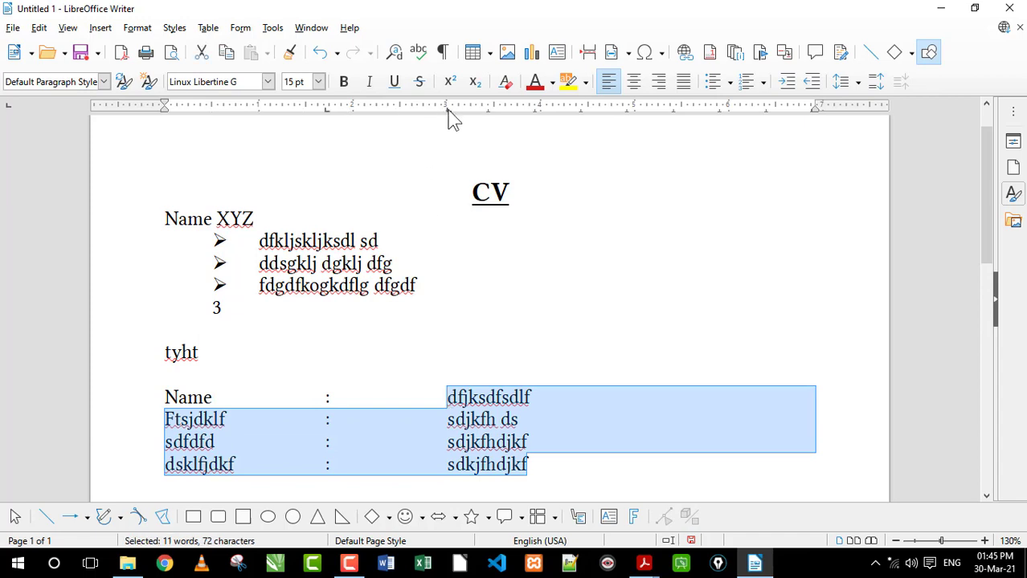
pyautogui.moveTo(447, 111); pyautogui.dragTo(394, 113)
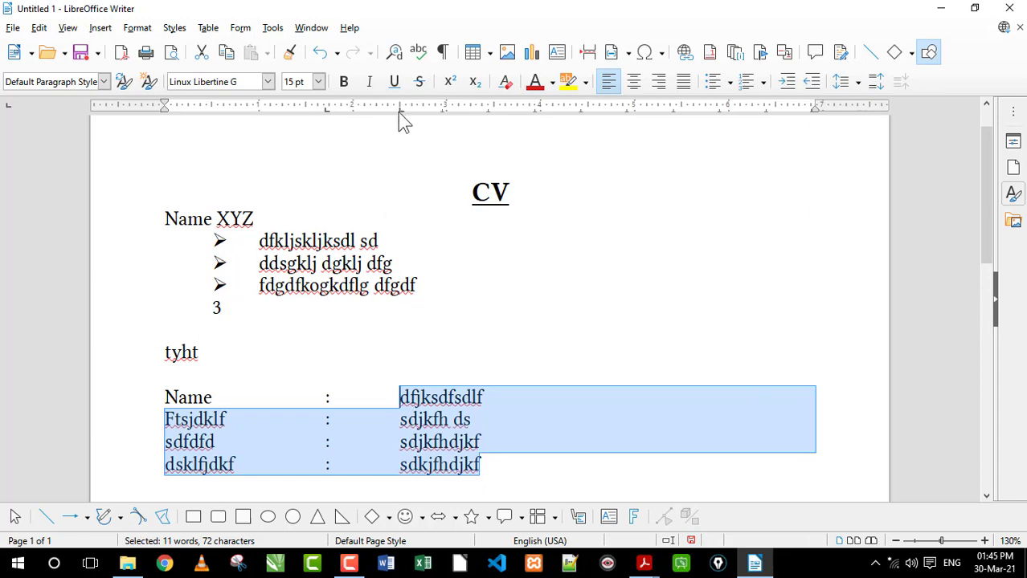
pyautogui.moveTo(397, 112); pyautogui.dragTo(299, 114)
pyautogui.click(380, 438)
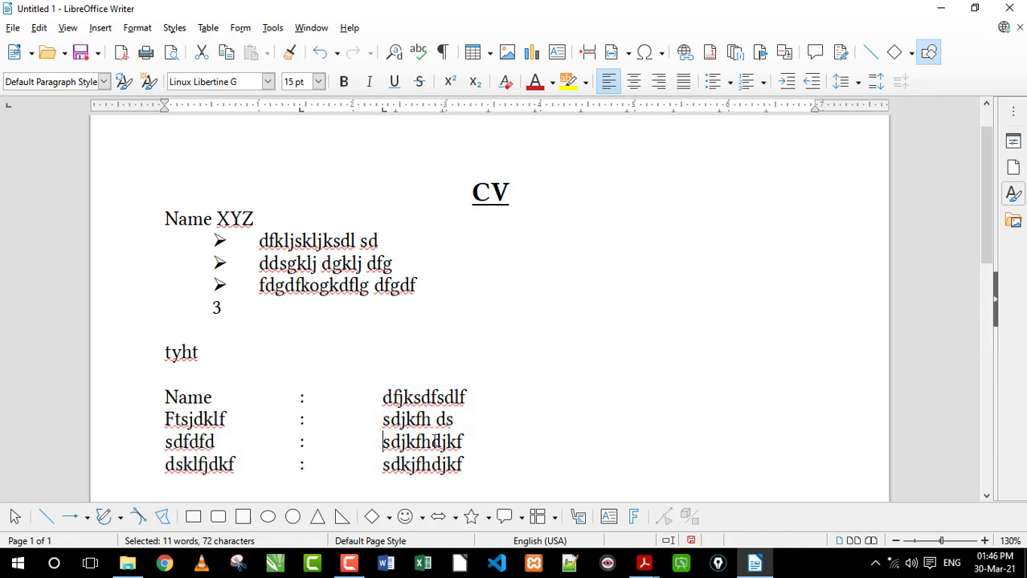
pyautogui.click(488, 465)
pyautogui.moveTo(503, 474); pyautogui.dragTo(165, 374)
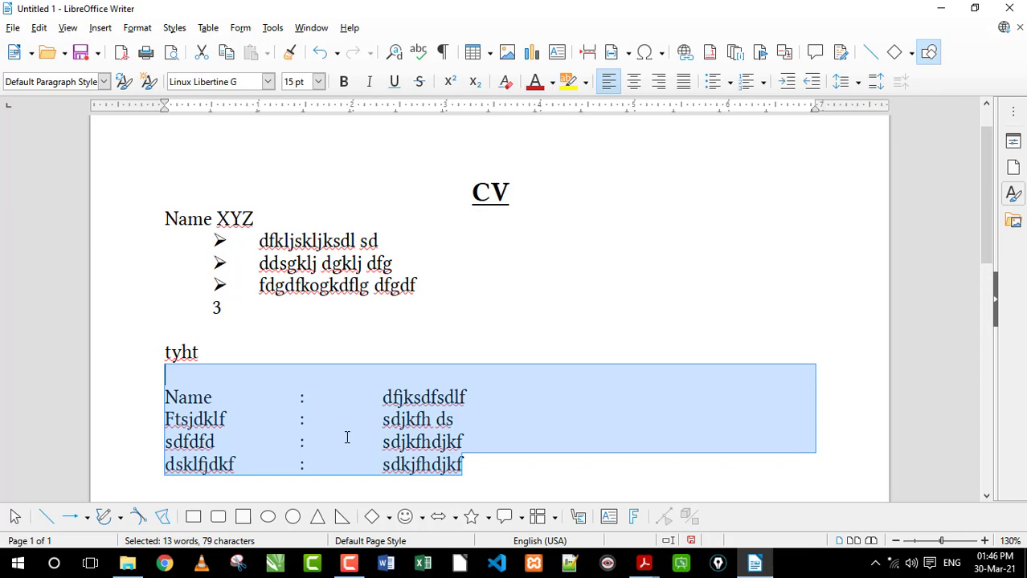
pyautogui.click(488, 449)
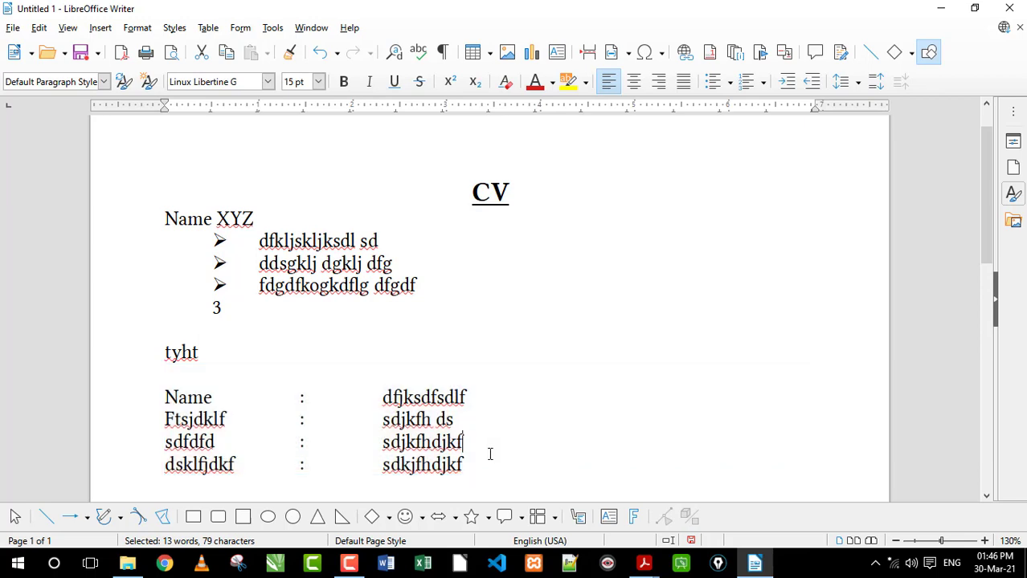
# Append "yhy" to the value in the Name row
pyautogui.click(474, 415)
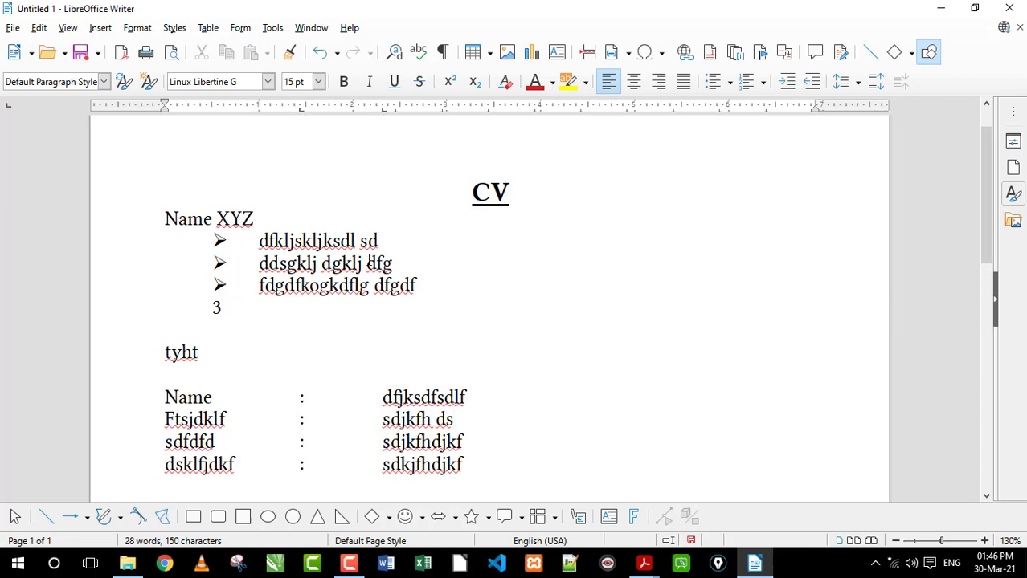
pyautogui.click(271, 218)
pyautogui.write('yhy')
# Colour the final "jkf" of the value in the dsklfjdkf row blue
pyautogui.scroll(-2, 477, 436)
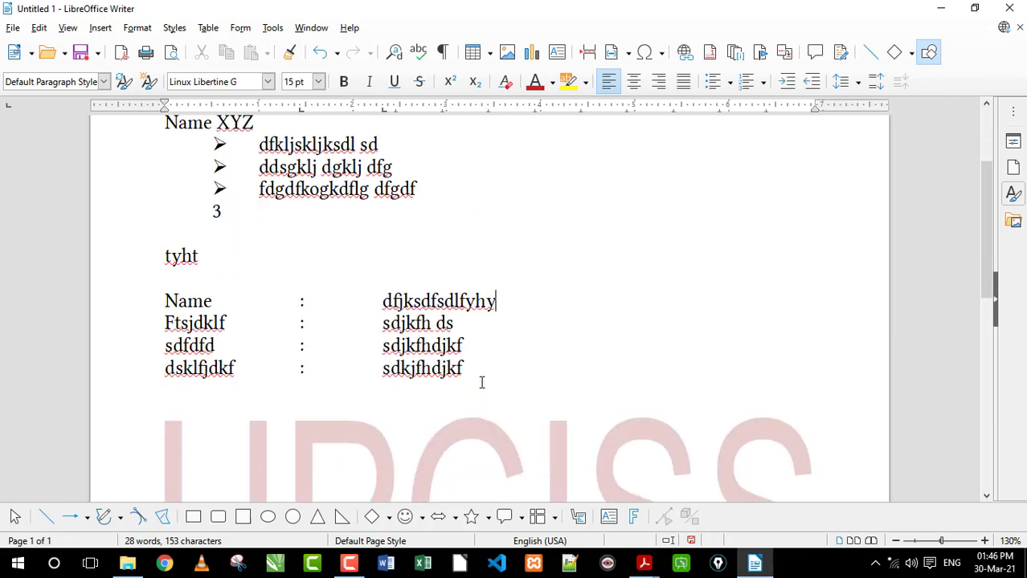
pyautogui.moveTo(440, 368); pyautogui.dragTo(477, 363)
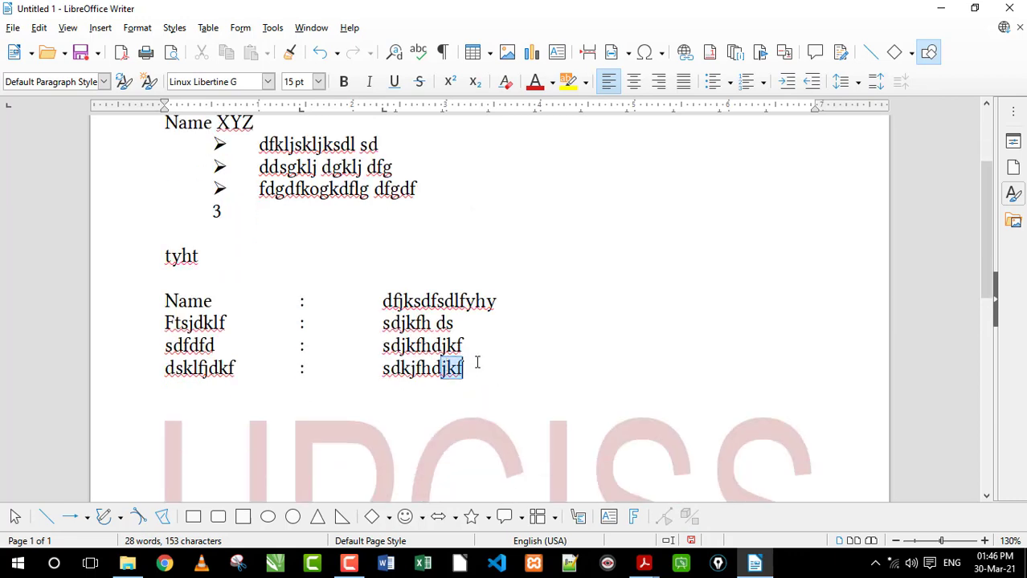
pyautogui.click(552, 82)
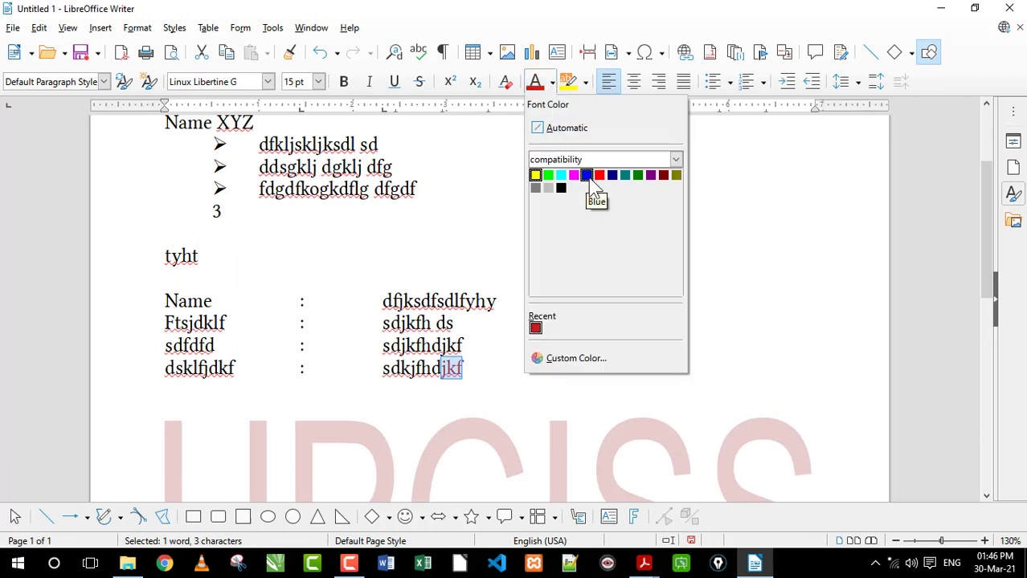
pyautogui.click(592, 173)
# Continue the blue text at the end of the dsklfjdkf row with "b ergrtdgdfg dfg"
pyautogui.click(519, 370)
pyautogui.write('b er')
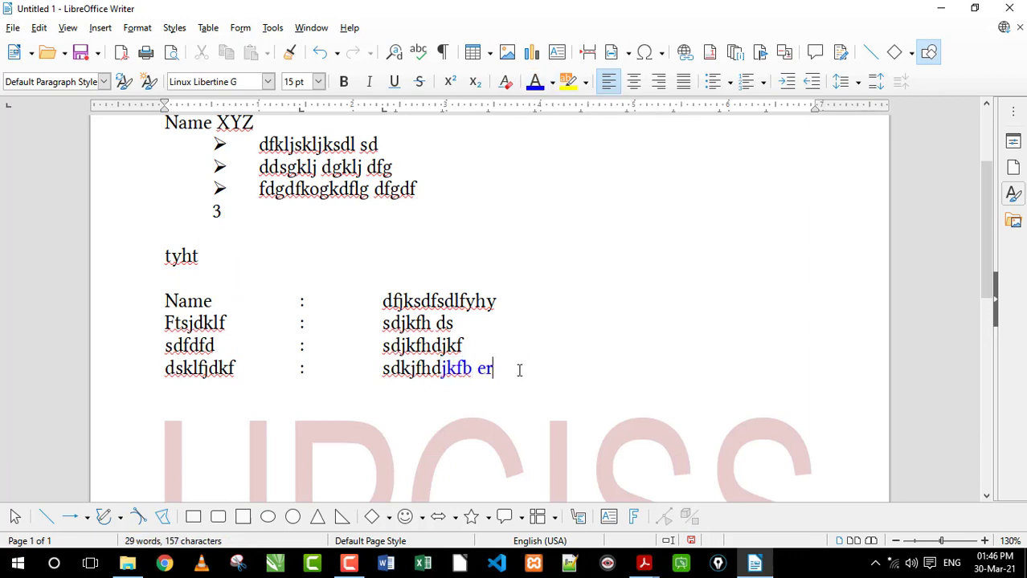
pyautogui.write('grtdgdfg dfg')
# Add three lines below the detail rows reading "dfgfdg", "dfgdfg" and "fdgfd ghfh gf"
pyautogui.press('Return')
pyautogui.write('dfgfdg')
pyautogui.press('Return')
pyautogui.write('dfgdfg')
pyautogui.press('Return')
pyautogui.write('fdgfd')
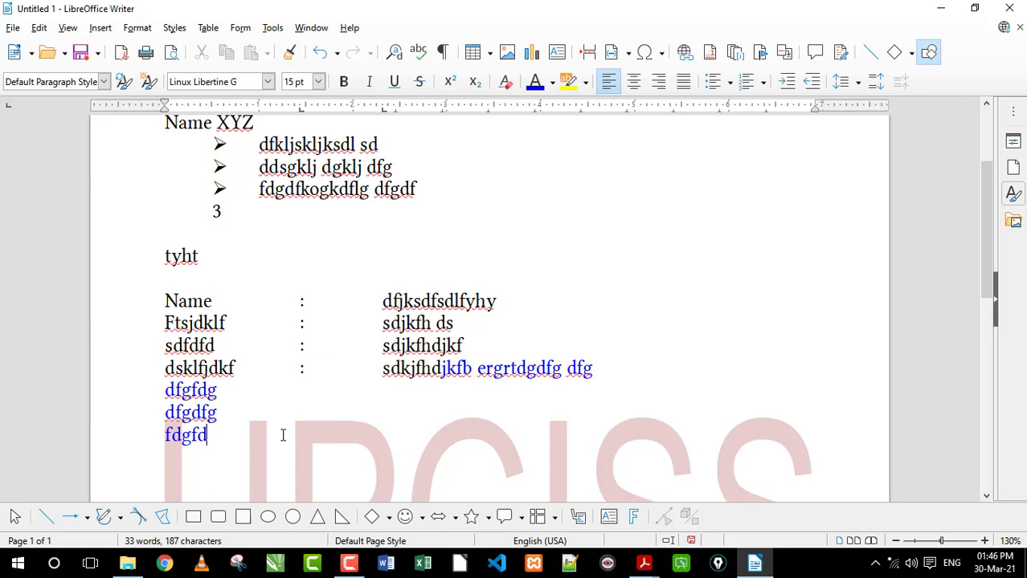
pyautogui.write('ghfh gf')
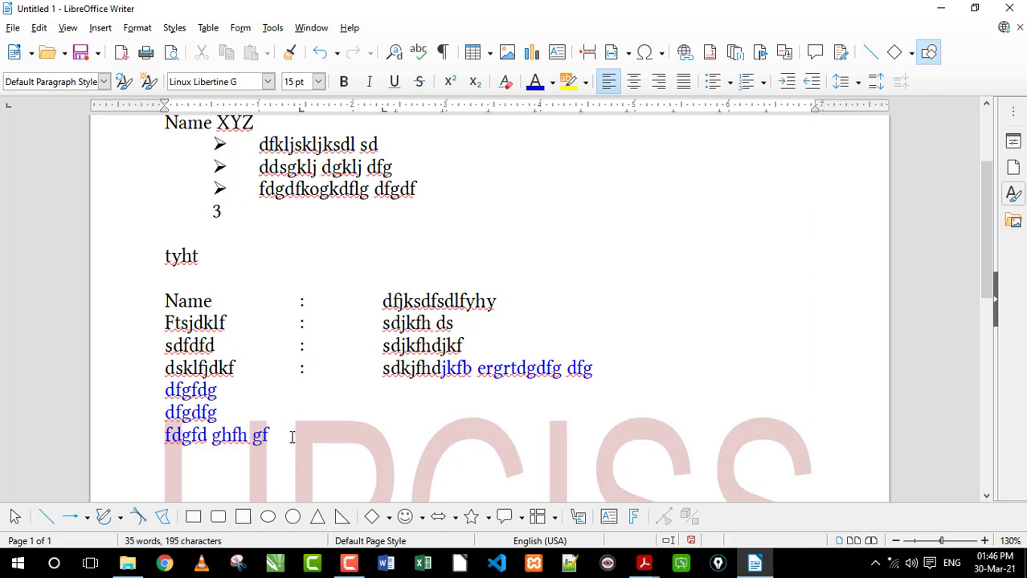
# Colour the text red from "sdfsdlfyhy" in the Name row through "sdjkfhdjkf" in the third row
pyautogui.scroll(1, 320, 430)
pyautogui.moveTo(434, 363); pyautogui.dragTo(413, 344)
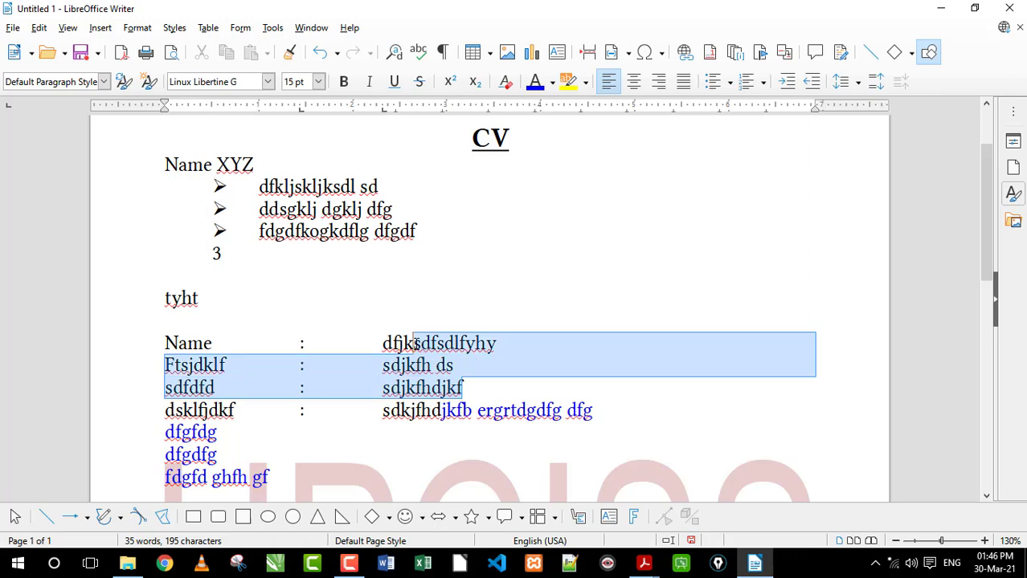
pyautogui.click(553, 84)
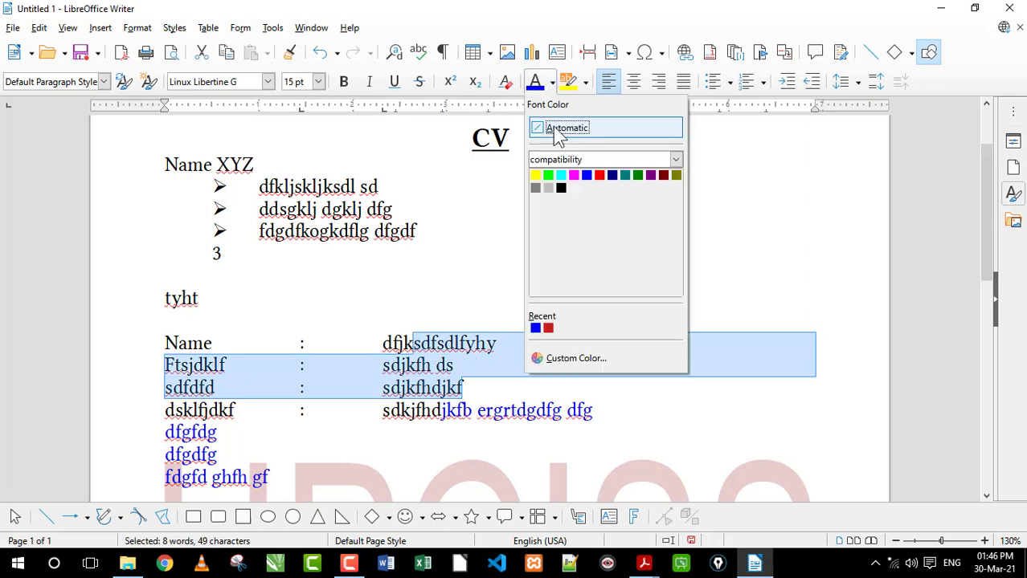
pyautogui.click(599, 175)
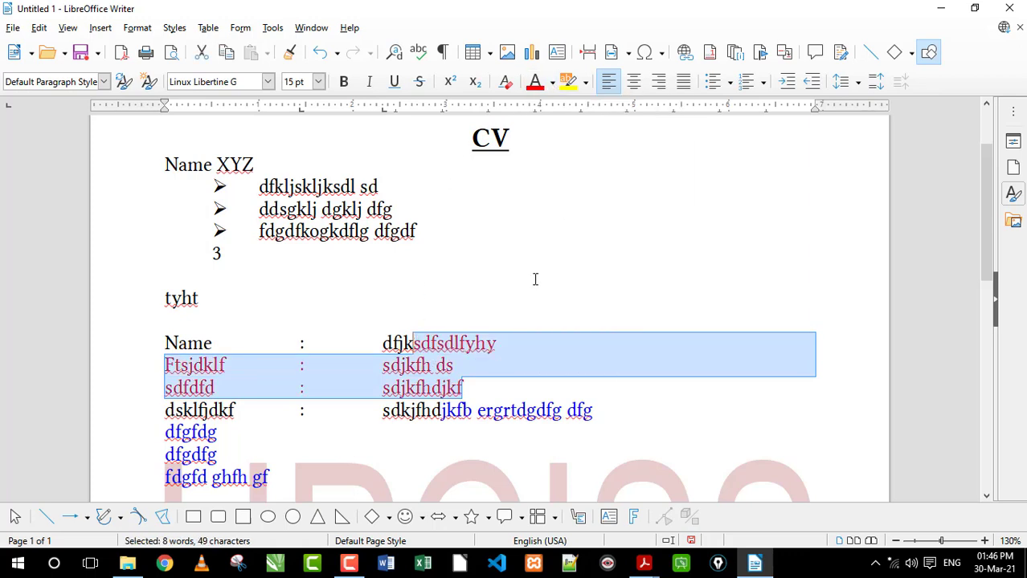
pyautogui.moveTo(471, 379); pyautogui.dragTo(415, 344)
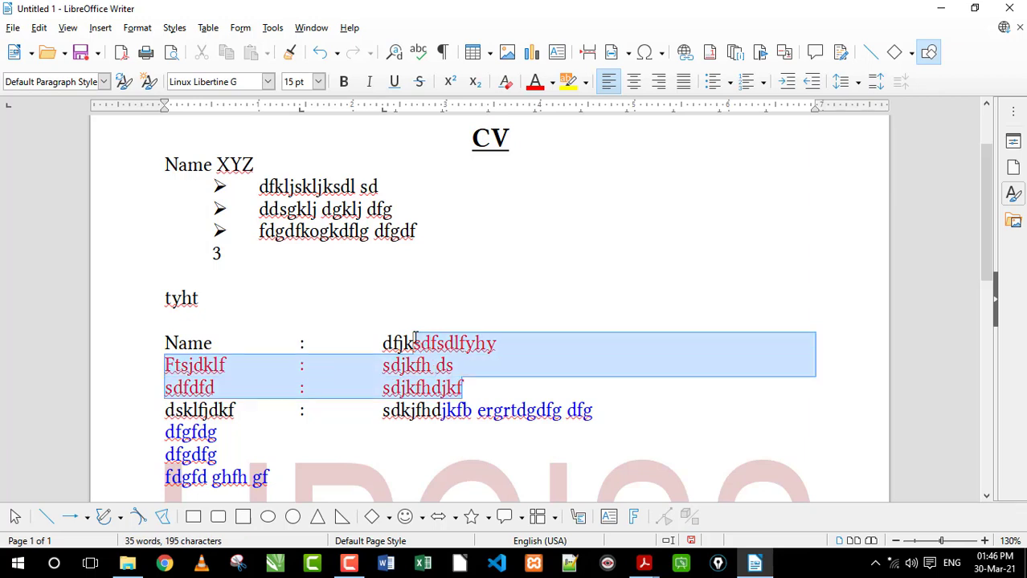
# Append "th grh fg" to the last blue line and "fgh fgh gfh" to the Name row's value
pyautogui.click(348, 468)
pyautogui.write('th grh fg')
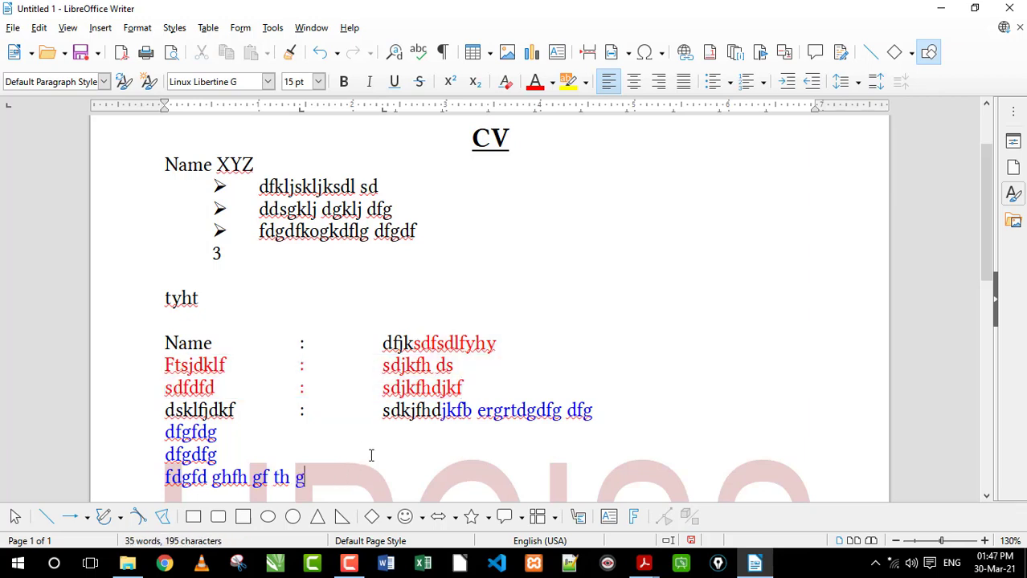
pyautogui.click(522, 343)
pyautogui.write('fgh fgh gfh')
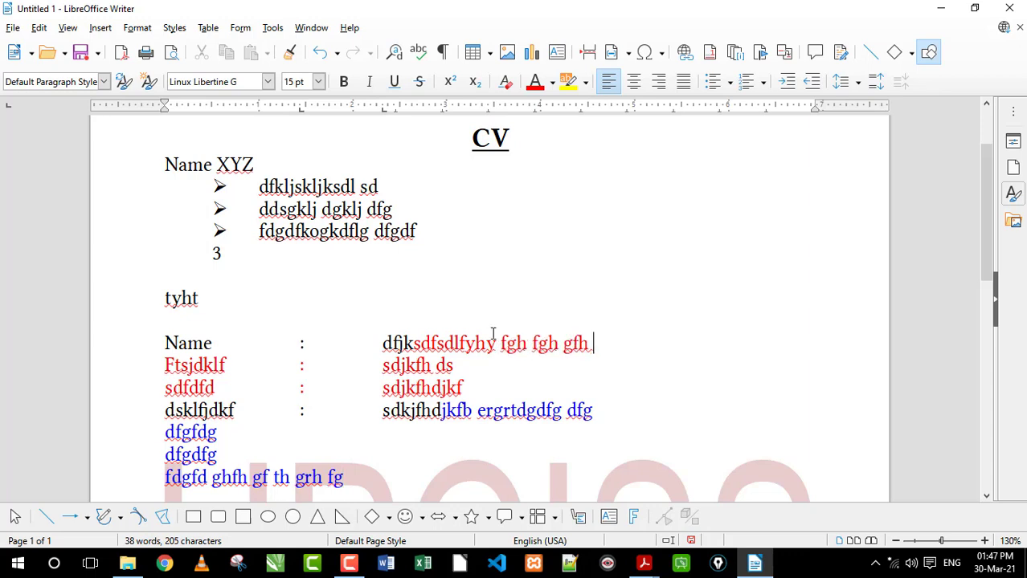
# Append "gfh gfhfg" to the third bullet, followed by "tghfh fgh fgh" in the Kruti Dev 010 font
pyautogui.click(481, 232)
pyautogui.write('gfh gfhfg')
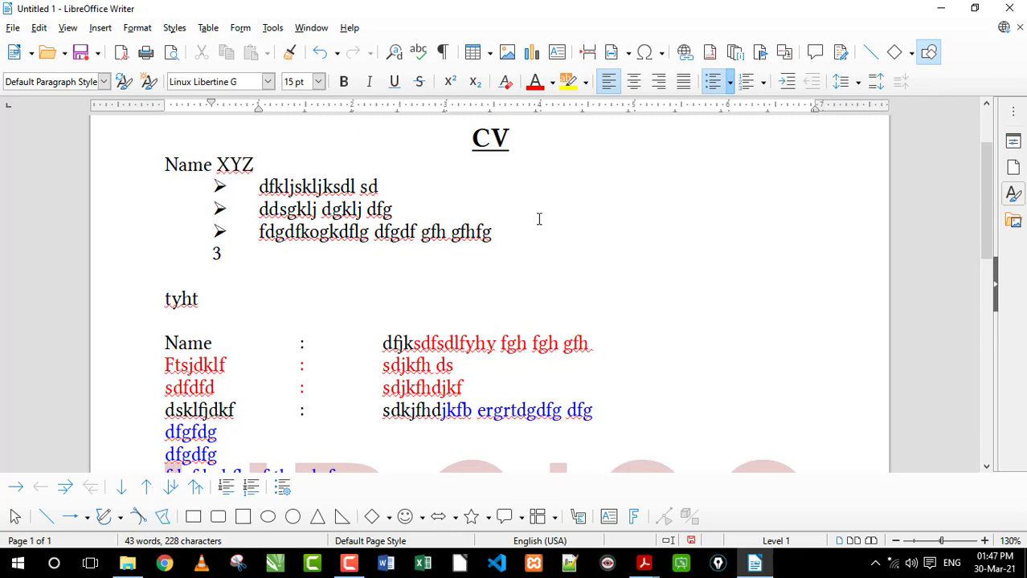
pyautogui.click(267, 82)
pyautogui.scroll(-2, 277, 344)
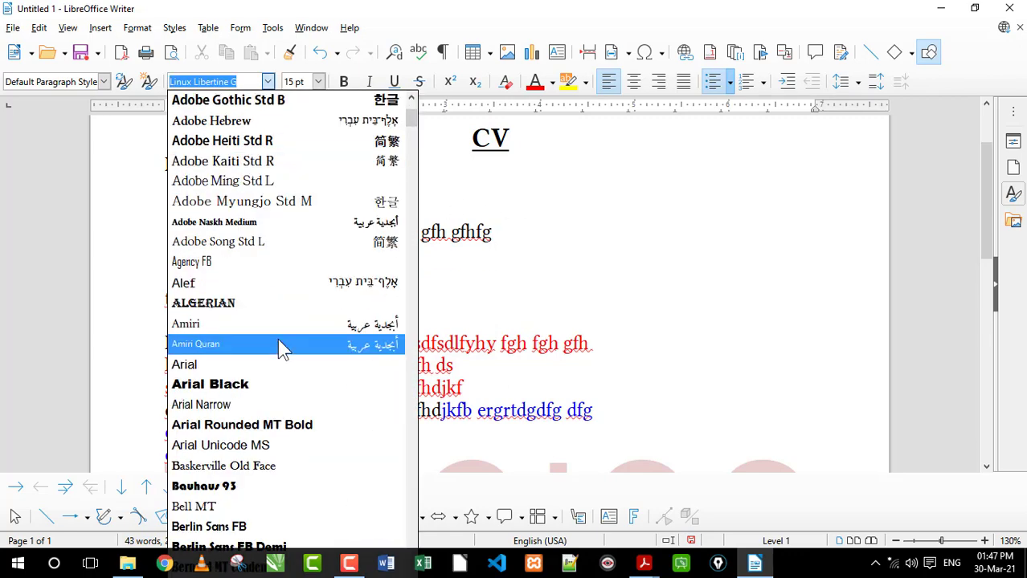
pyautogui.write('Kruti Dev 010')
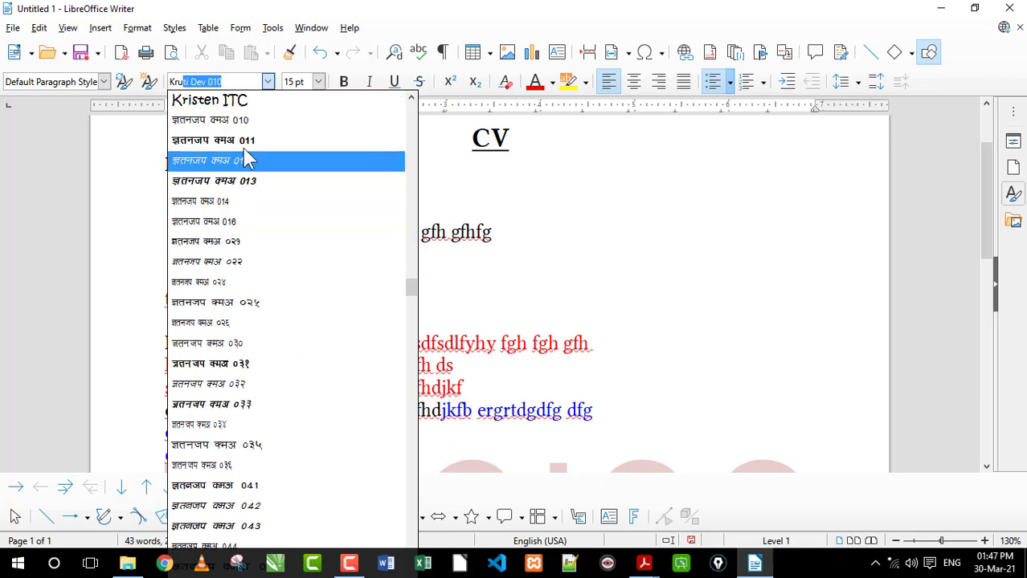
pyautogui.click(281, 121)
pyautogui.write('tghfh fgh fgh')
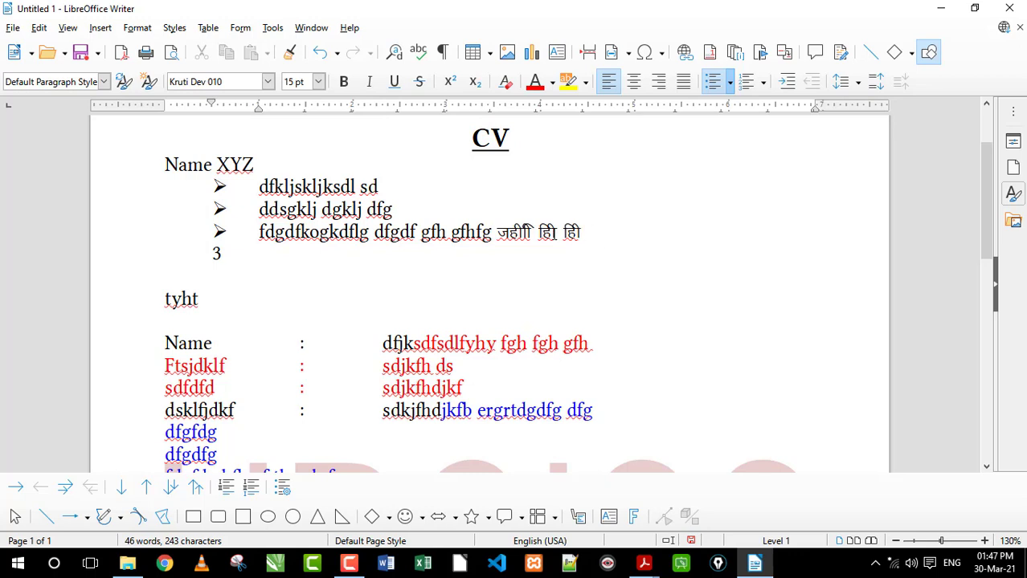
# Append "fg gh" to the second bullet and "gfg" to the Kruti Dev text ending the third bullet
pyautogui.click(438, 207)
pyautogui.write('fg gh')
pyautogui.click(632, 239)
pyautogui.write('gfg')
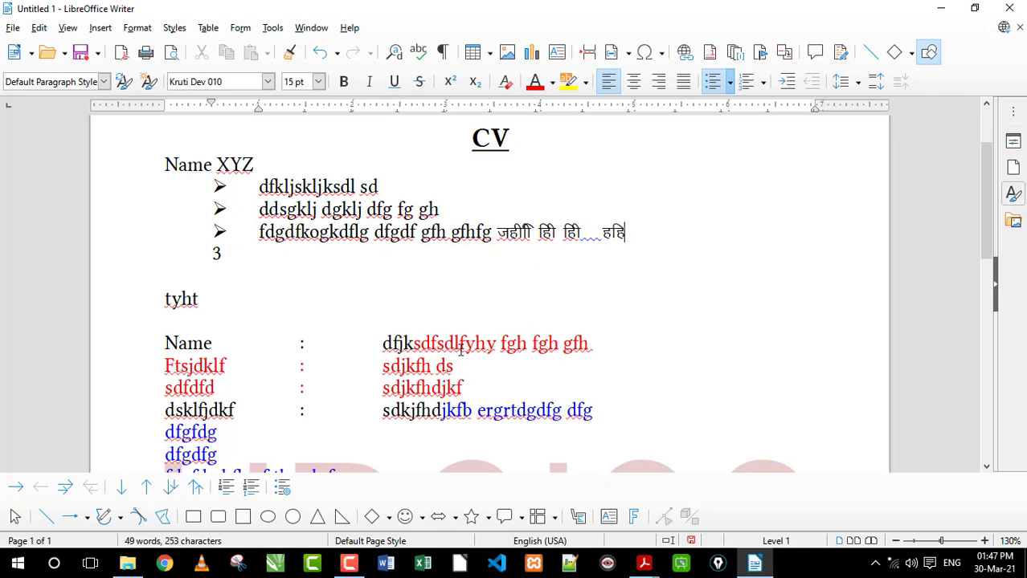
pyautogui.click(493, 392)
pyautogui.scroll(-3, 466, 377)
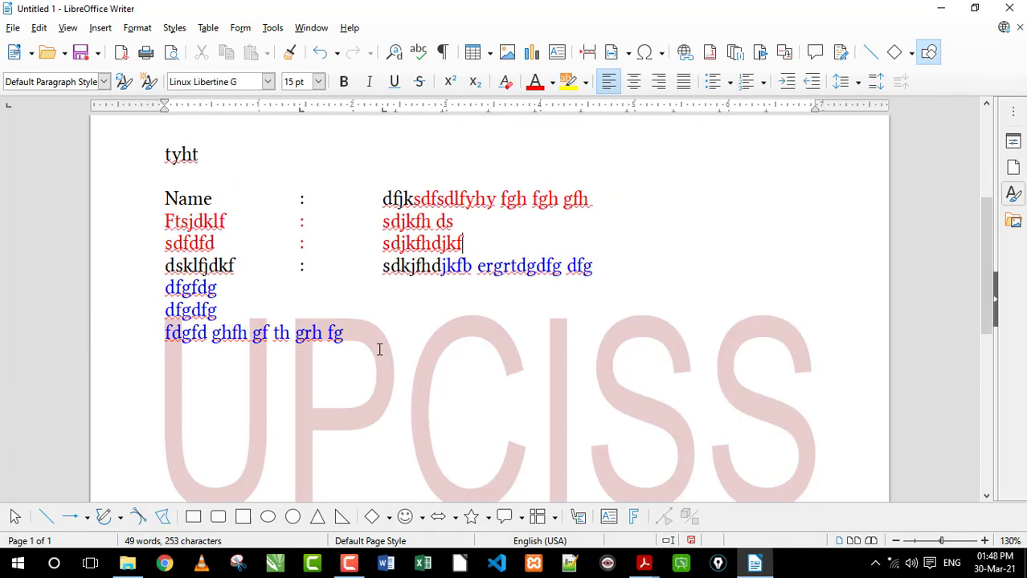
pyautogui.scroll(2, 353, 386)
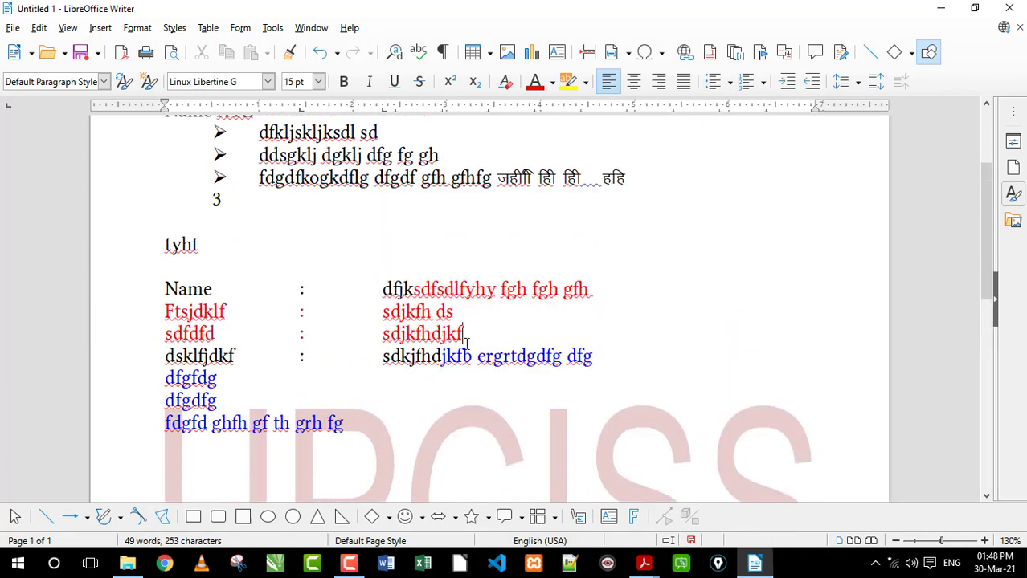
pyautogui.moveTo(464, 333); pyautogui.dragTo(413, 315)
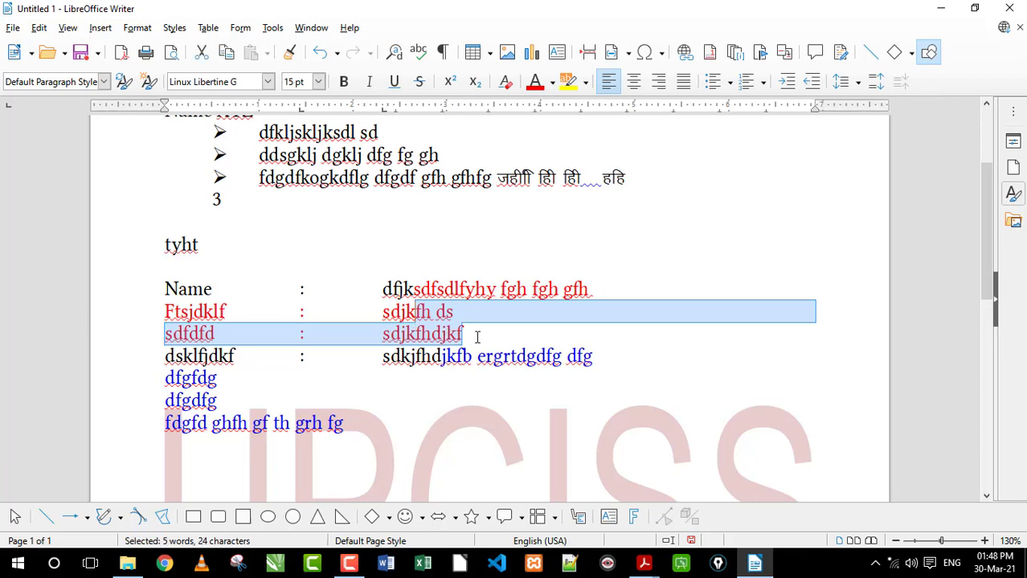
pyautogui.click(477, 338)
pyautogui.scroll(3, 477, 338)
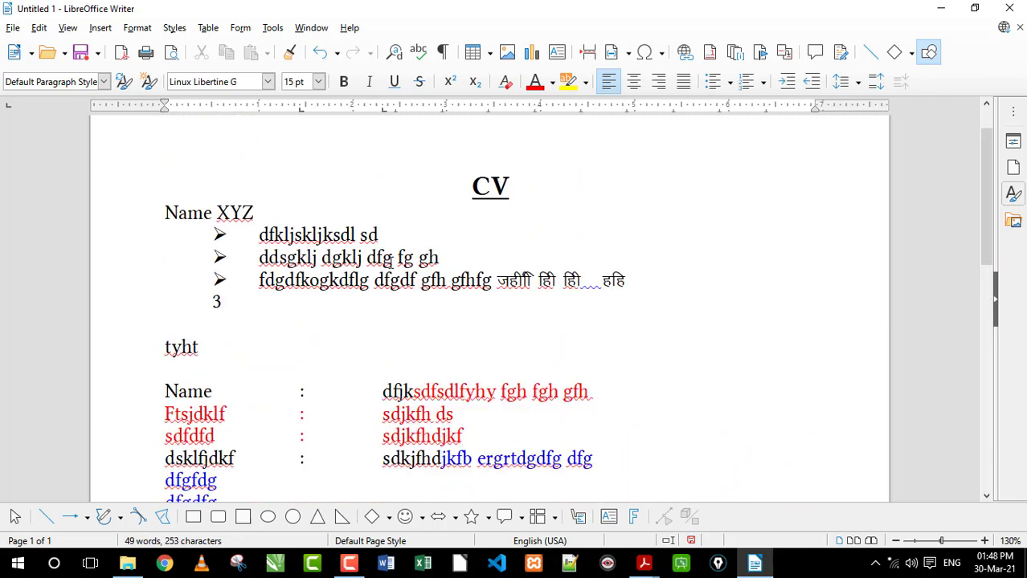
# Replace "j dfg" in the second bullet so that the bullet reads "ddsgklj dgkl tghg f fg gh"
pyautogui.click(393, 258)
pyautogui.press('BackSpace')
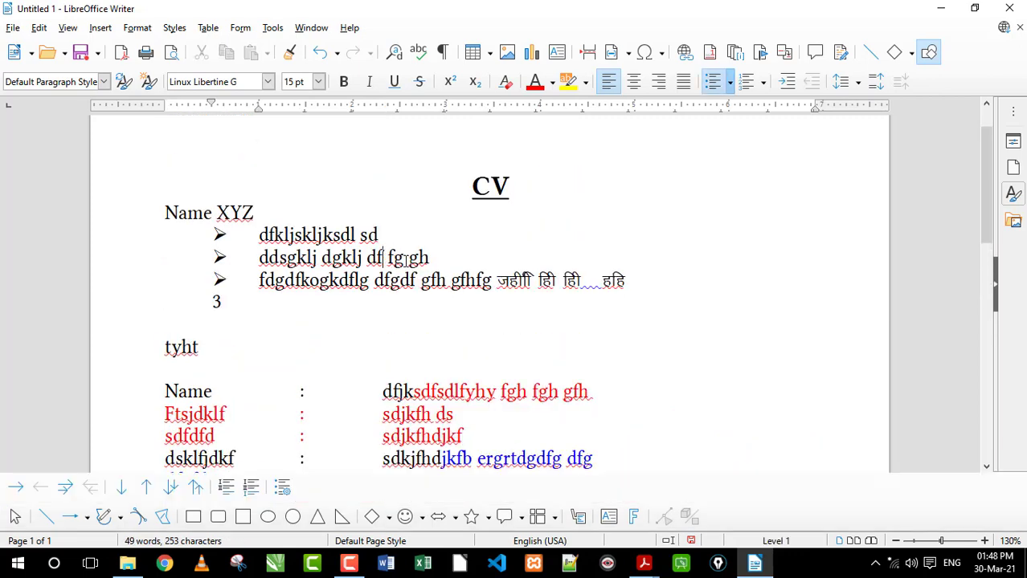
pyautogui.press('BackSpace')
pyautogui.press('BackSpace')
pyautogui.press('BackSpace')
pyautogui.press('BackSpace')
pyautogui.write('tghg ')
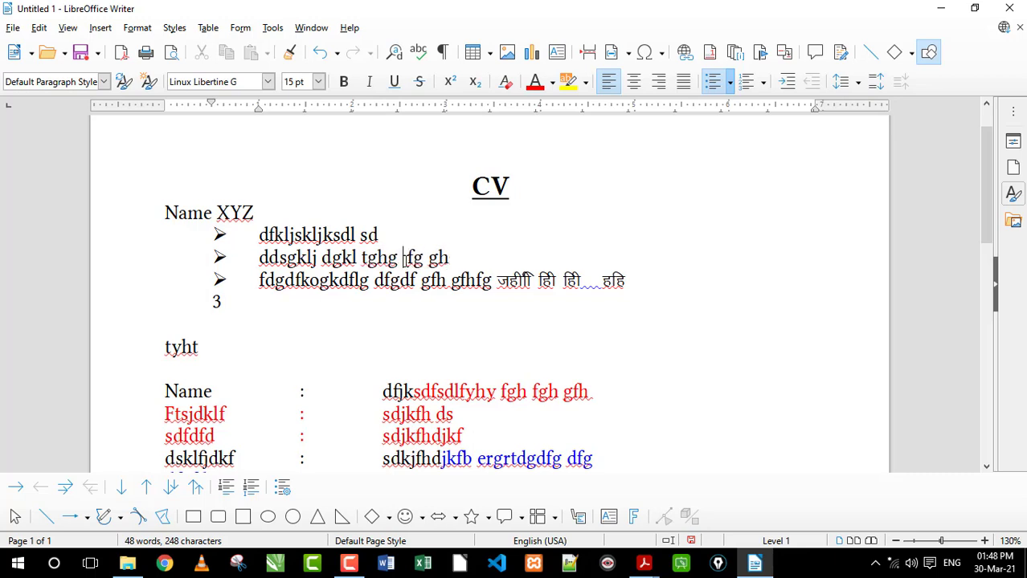
pyautogui.write('f')
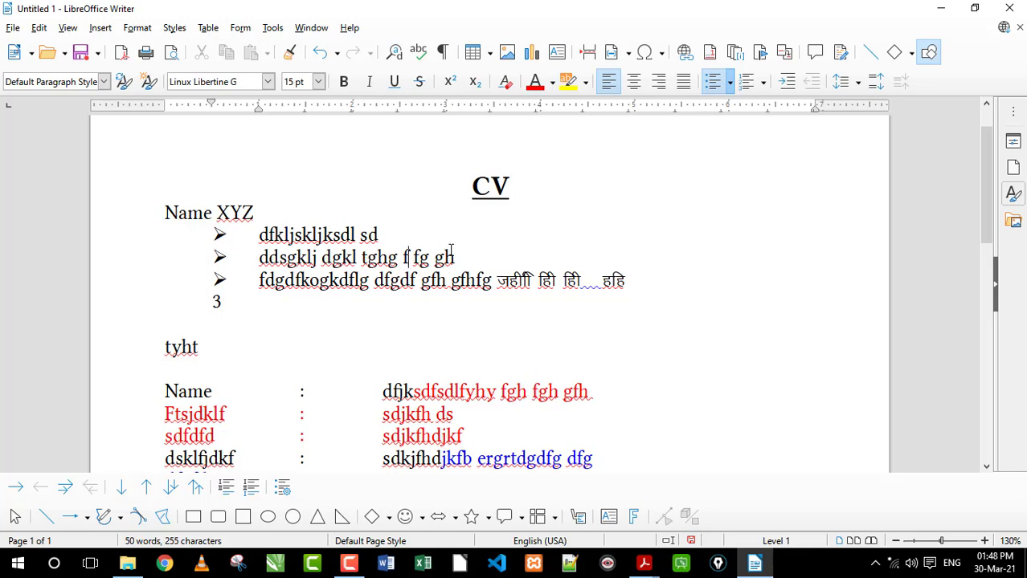
pyautogui.moveTo(454, 257); pyautogui.dragTo(306, 259)
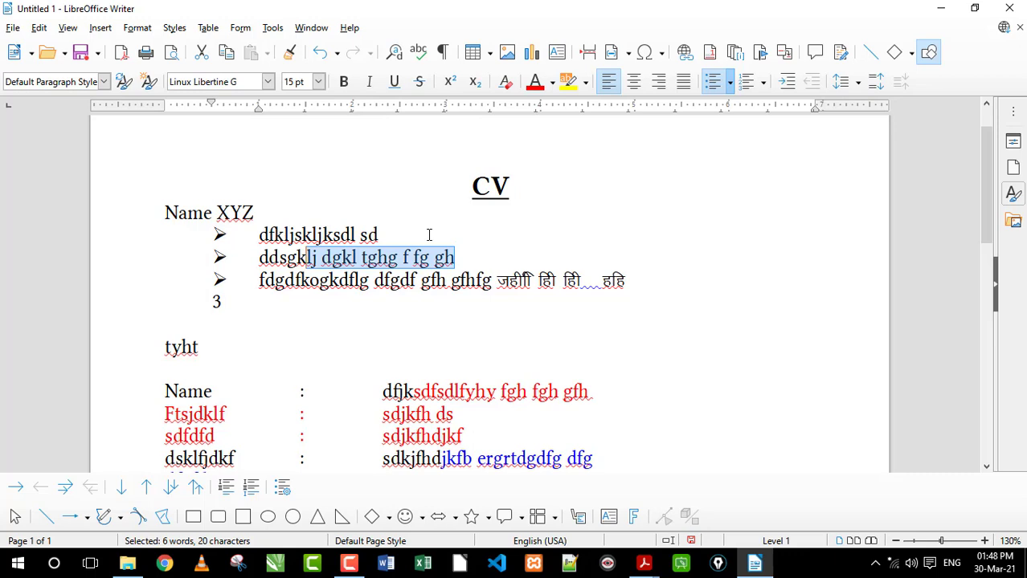
pyautogui.click(439, 258)
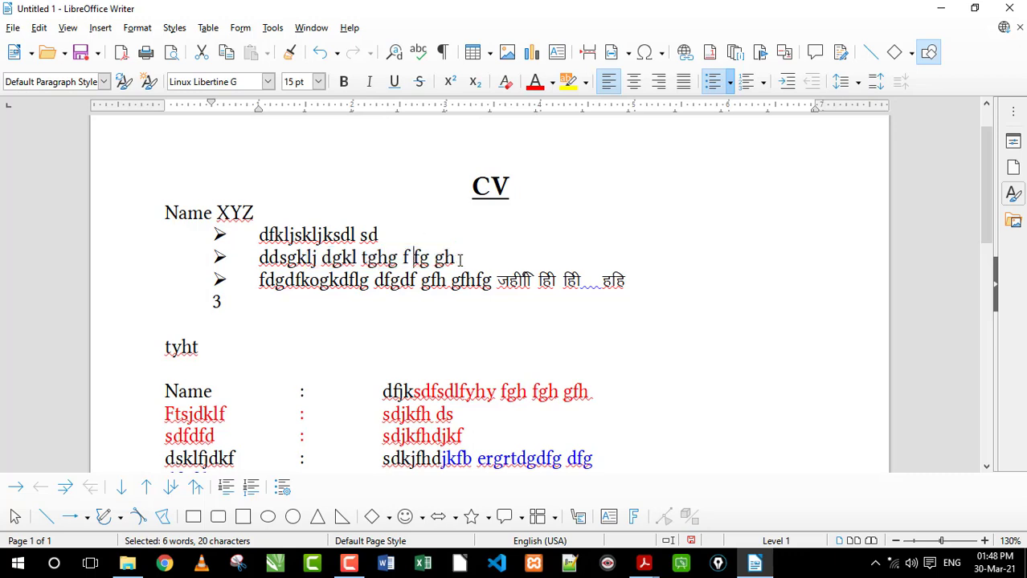
pyautogui.moveTo(458, 258); pyautogui.dragTo(322, 261)
# Draw an ellipse about 1.57 × 1.23 in anchored at the third bullet and move it toward the page's right margin
pyautogui.click(375, 281)
pyautogui.click(269, 517)
pyautogui.moveTo(604, 277); pyautogui.dragTo(761, 399)
pyautogui.moveTo(726, 335); pyautogui.dragTo(758, 332)
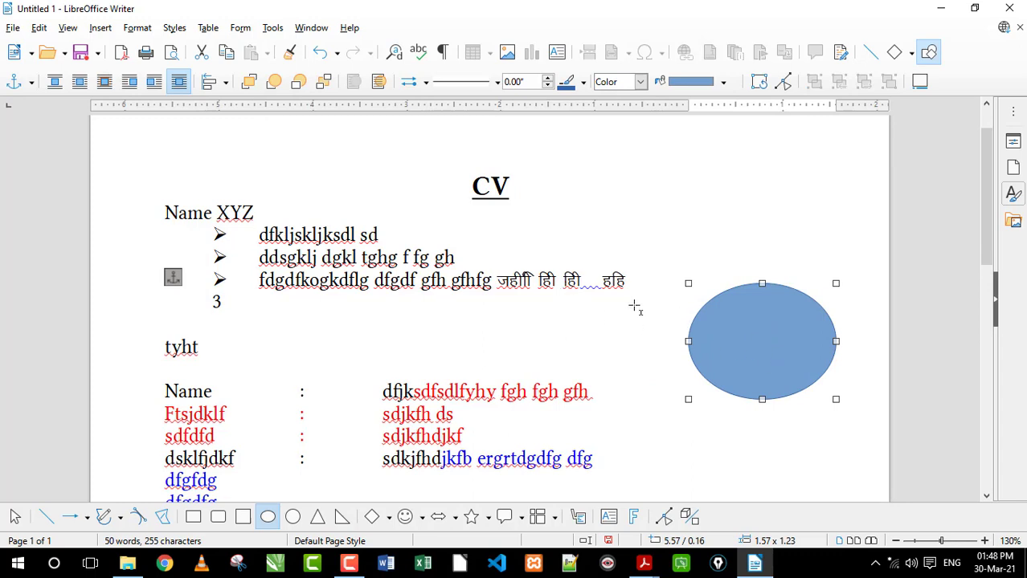
pyautogui.click(565, 352)
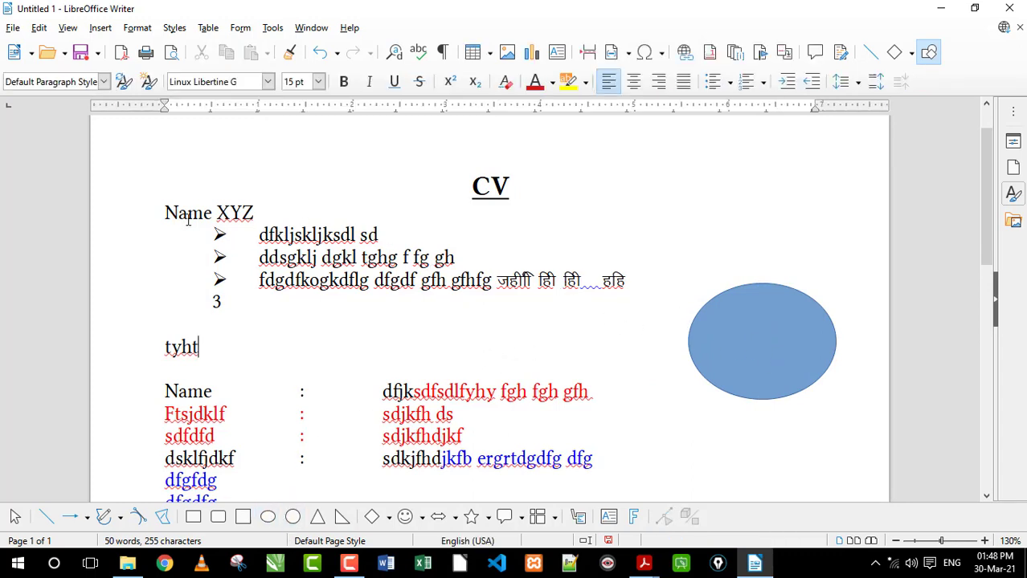
pyautogui.moveTo(165, 213); pyautogui.dragTo(177, 213)
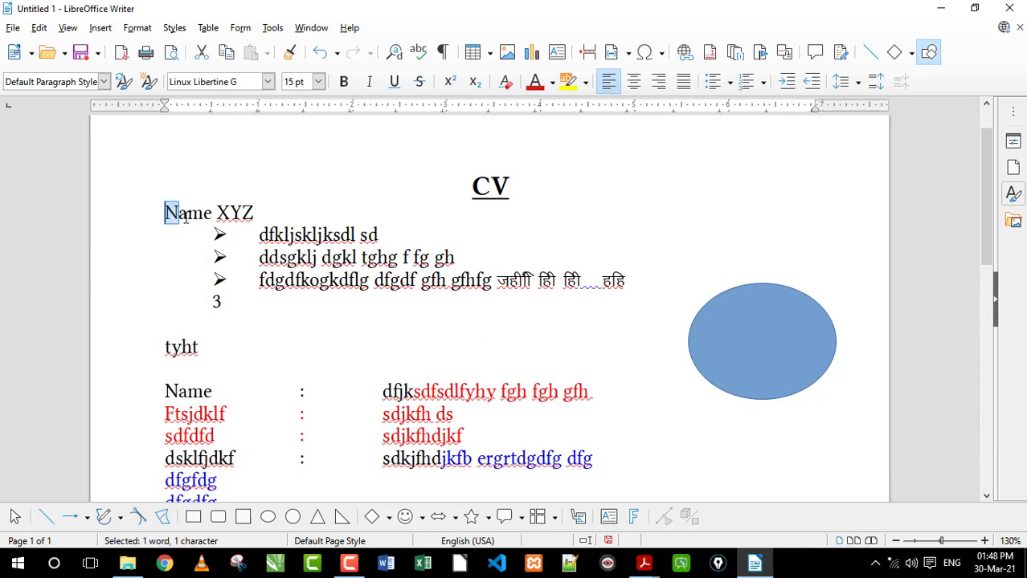
pyautogui.doubleClick(210, 215)
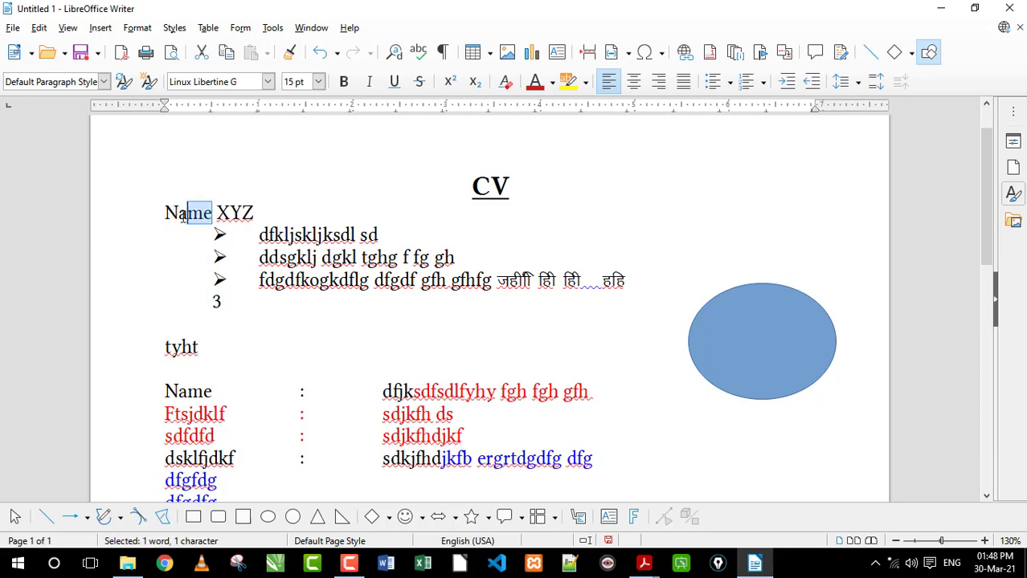
pyautogui.click(211, 214)
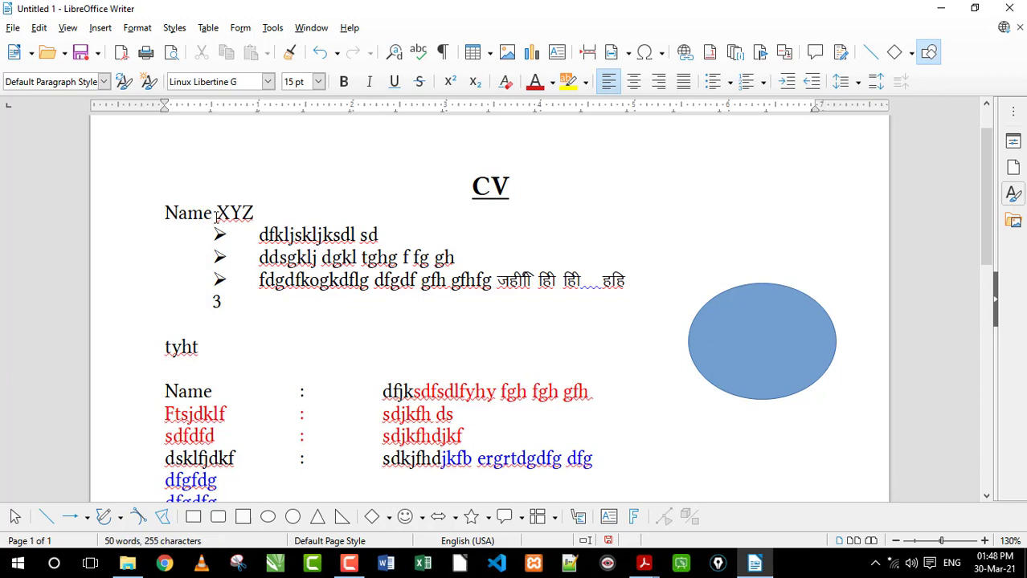
pyautogui.moveTo(211, 215); pyautogui.dragTo(165, 214)
pyautogui.moveTo(257, 213); pyautogui.dragTo(160, 213)
pyautogui.click(229, 212)
# Delete the entire document content and left-align the empty paragraph
pyautogui.click(374, 301)
pyautogui.hotkey('ctrl', 'a')
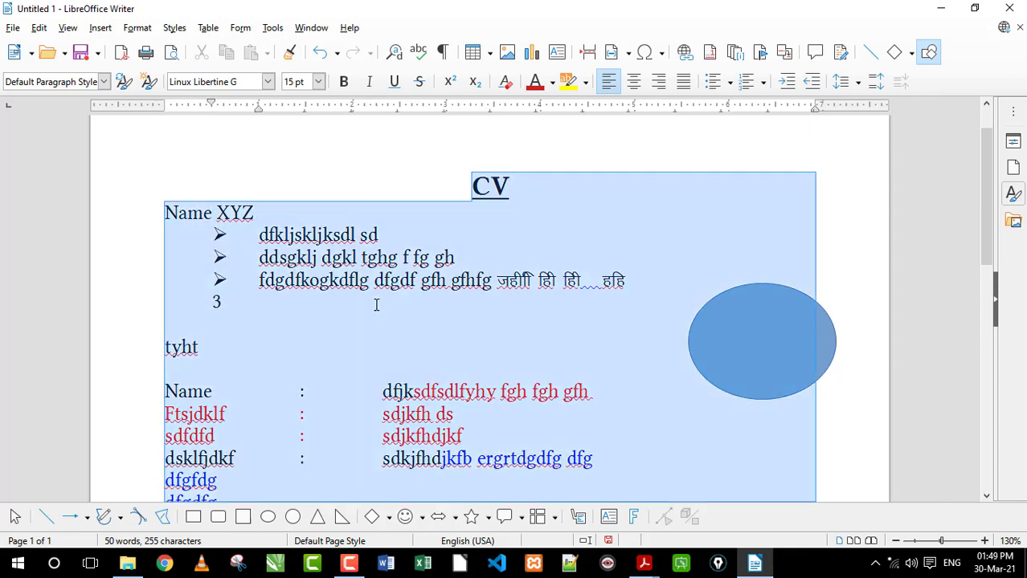
pyautogui.press('Delete')
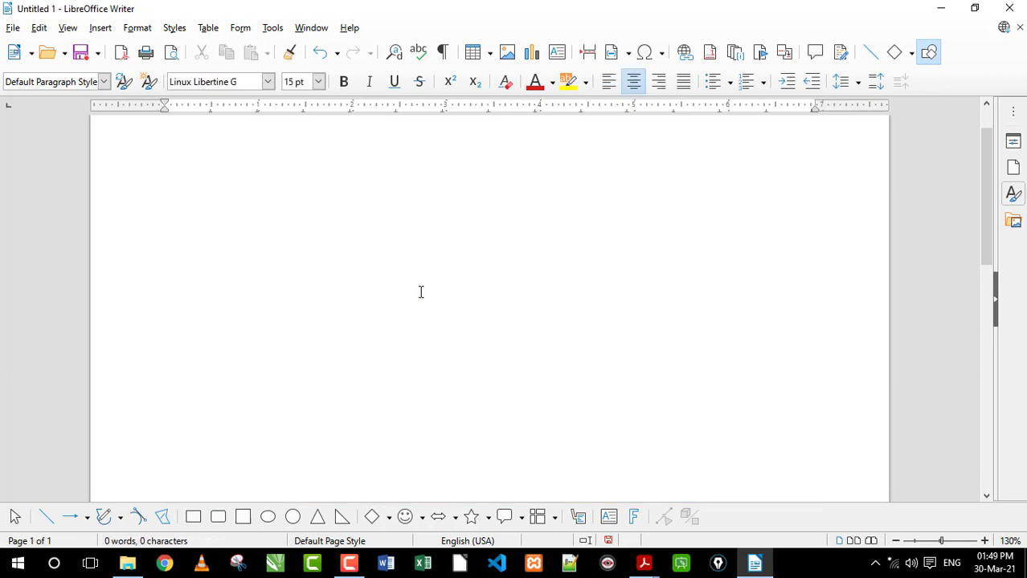
pyautogui.click(609, 81)
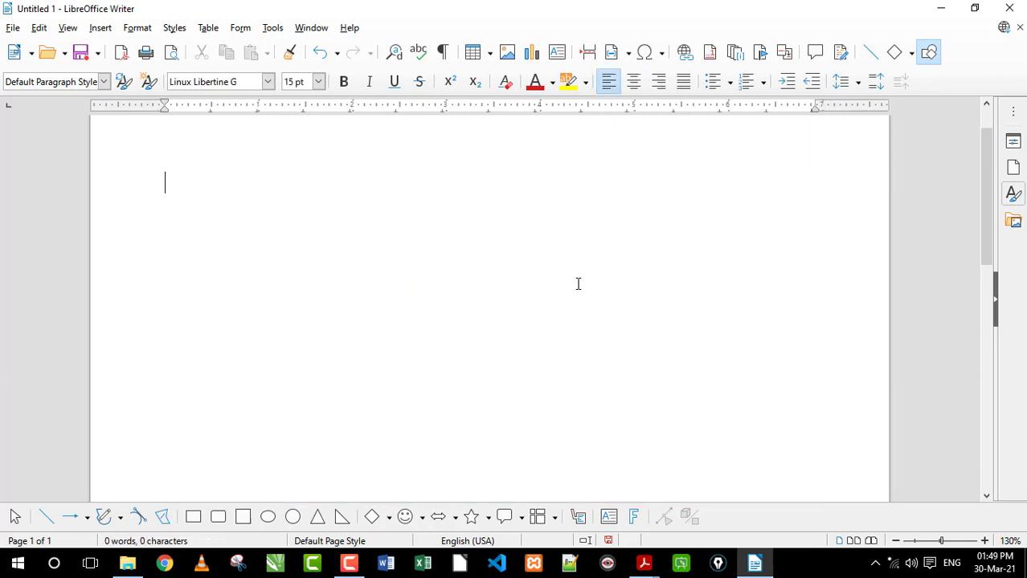
# Write a three-line paragraph of filler text starting with "Sdkljfdklsfj dsklf sklfj" and ending with "fsdfjldsfsdf"
pyautogui.write('sdkljfdklsfj dsklf sklfj sdklfj sdklfj sdklf sdklf d ')
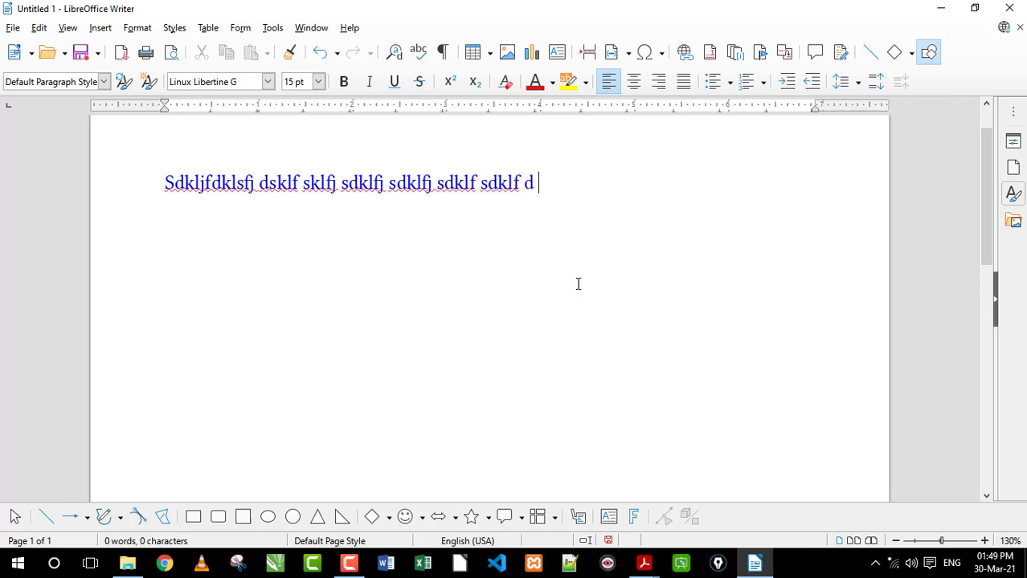
pyautogui.write('fsdf sdfsd sd sd sdf sdfdsf')
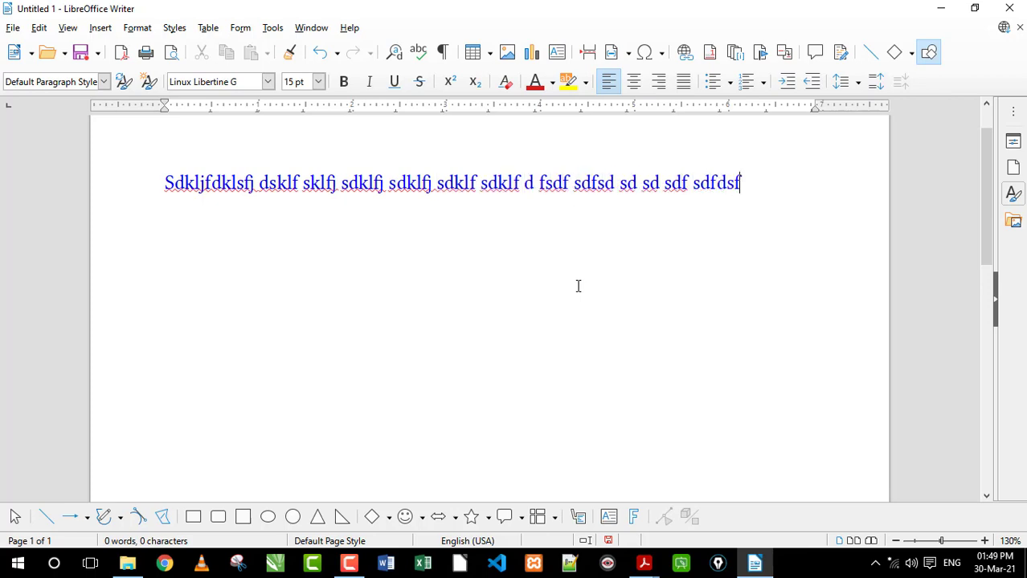
pyautogui.write('fdssdffjsdhf')
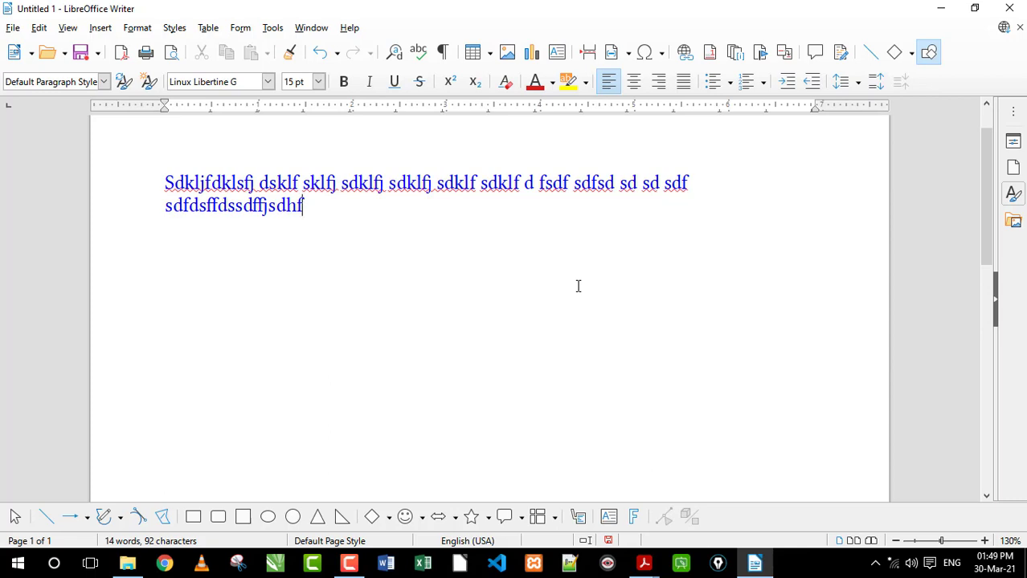
pyautogui.write('fsdjfkdsfdsklfdj fsdklfj dkf')
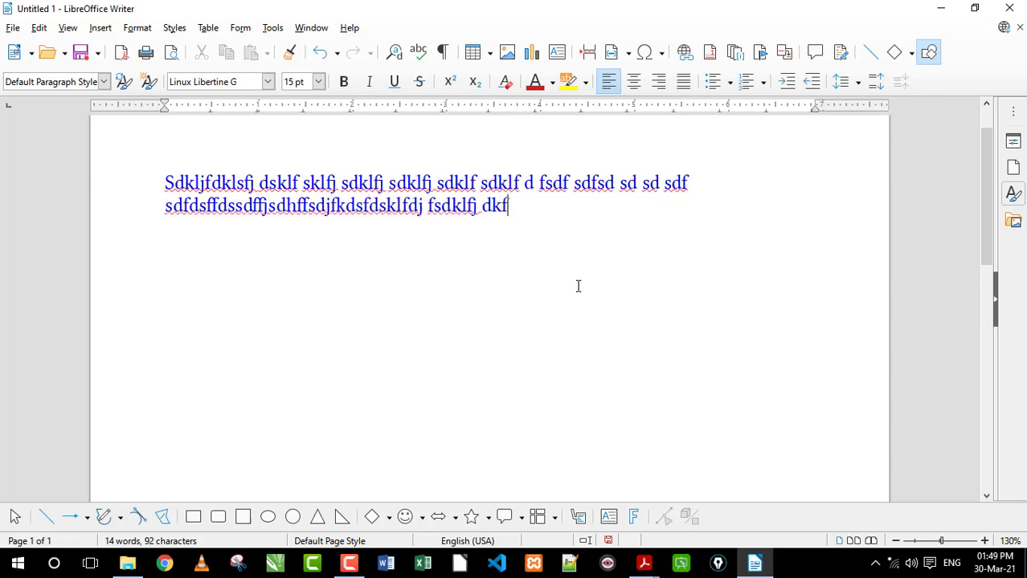
pyautogui.write('jdf dkfldfjdfdkfl sdjfsdkf sdklf jdfds fdkfd')
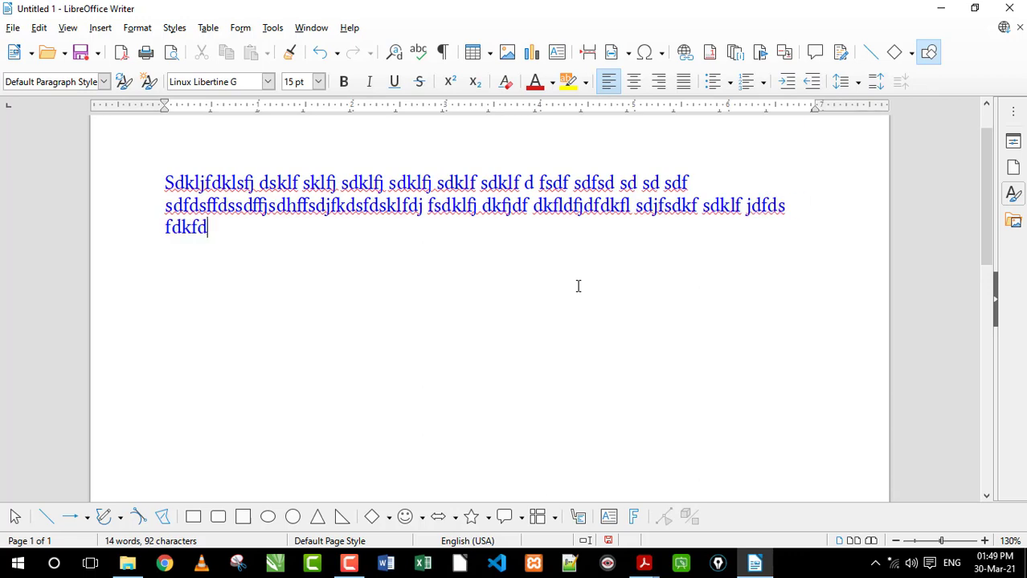
pyautogui.write('fdfsd fsdfjldsfsdf')
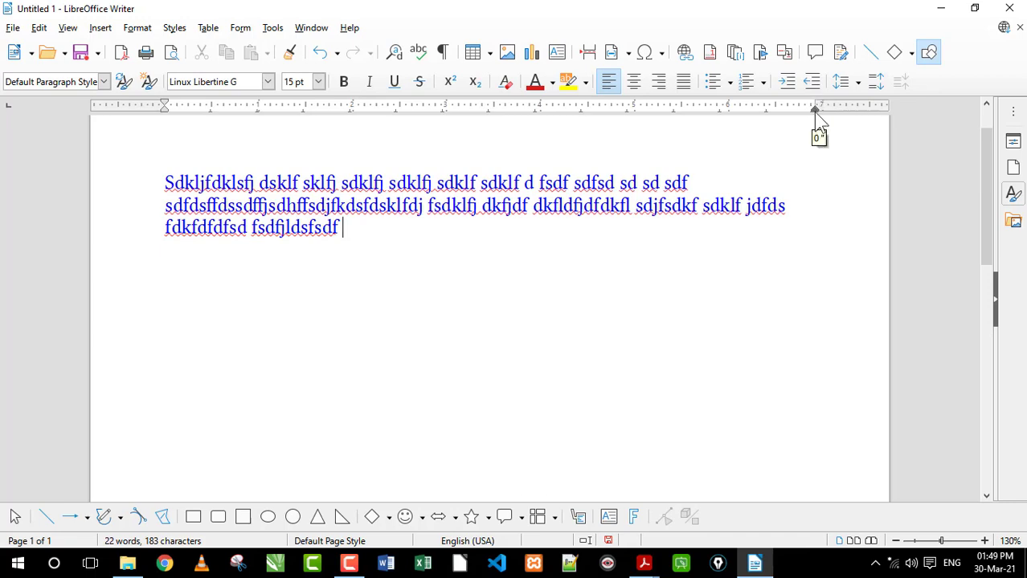
# Pull the whole paragraph's right indent in to about the 5.5 mark on the ruler
pyautogui.moveTo(455, 227); pyautogui.dragTo(154, 179)
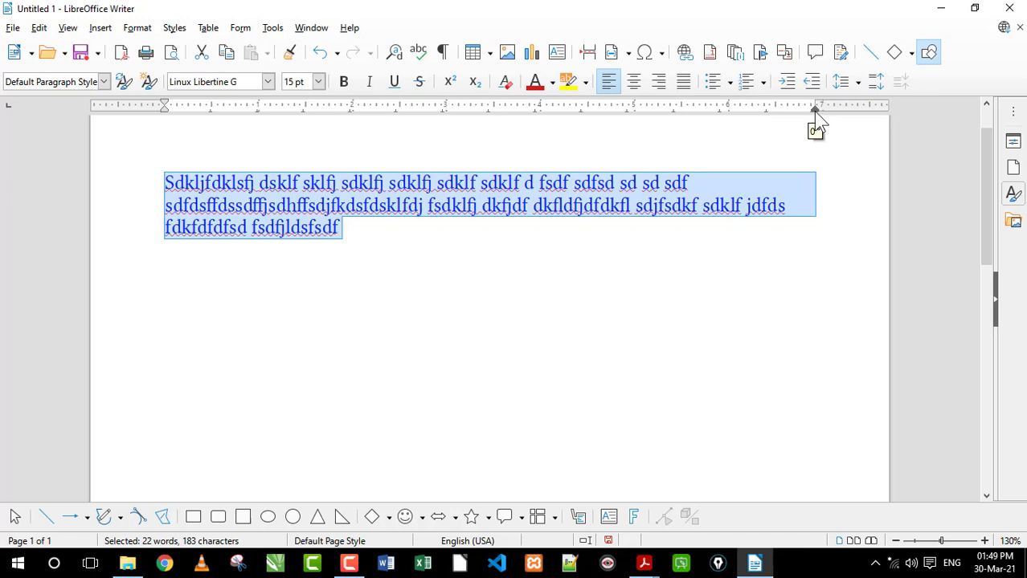
pyautogui.moveTo(813, 111); pyautogui.dragTo(685, 131)
pyautogui.click(553, 267)
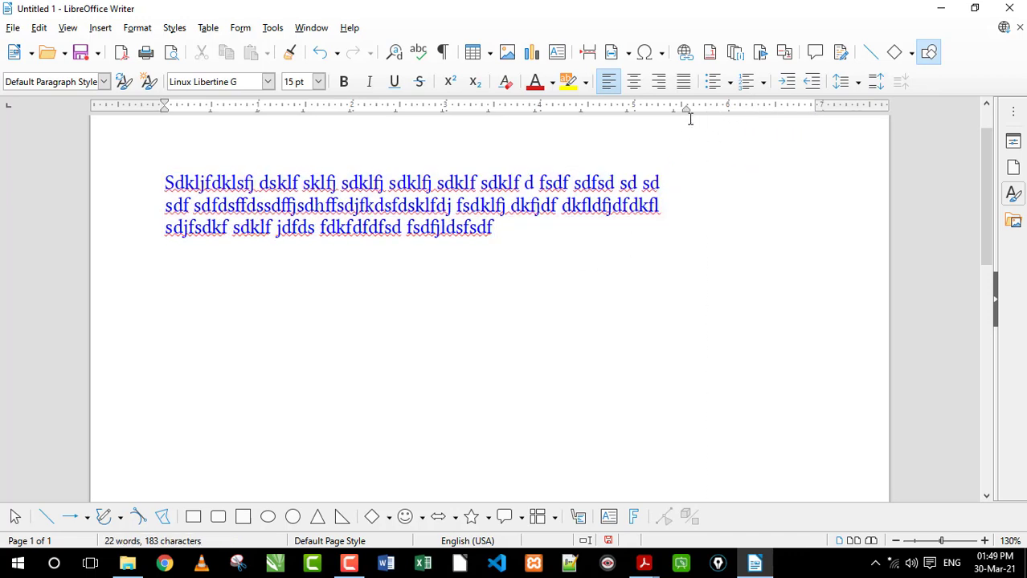
# Move the whole paragraph's left indent, including its first line, to about the 0.9 mark on the ruler
pyautogui.moveTo(496, 254); pyautogui.dragTo(180, 170)
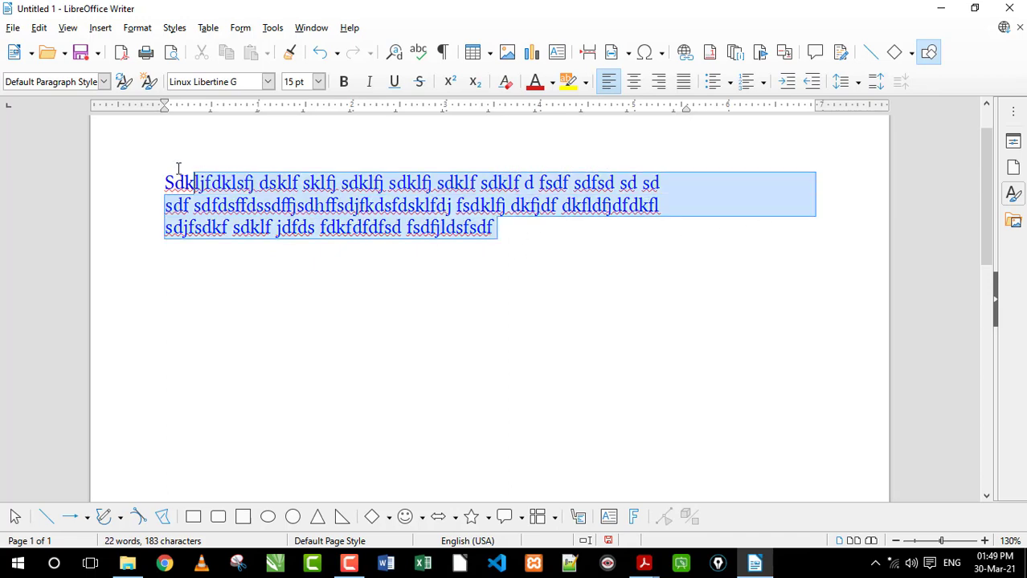
pyautogui.click(163, 165)
pyautogui.click(273, 222)
pyautogui.moveTo(495, 228); pyautogui.dragTo(125, 185)
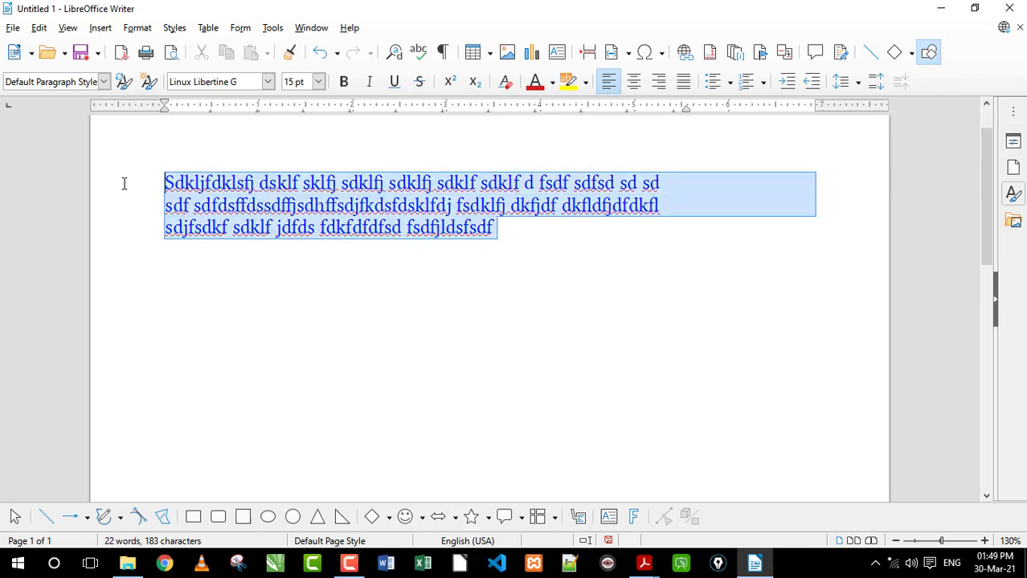
pyautogui.moveTo(165, 114); pyautogui.dragTo(246, 121)
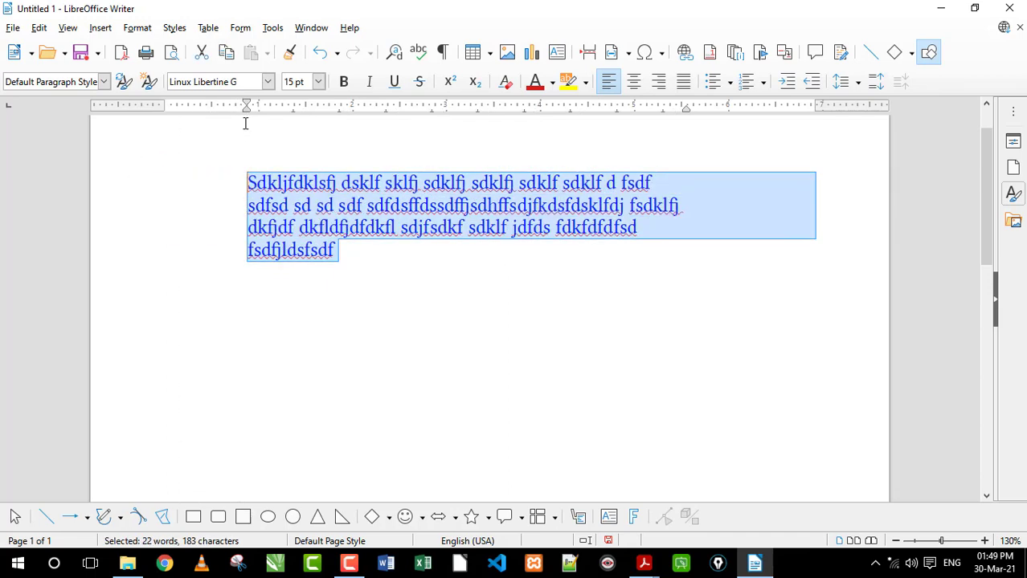
# Append "dsfldksfj sd fsfsdfsdf sdk" to the end of the indented paragraph
pyautogui.click(371, 254)
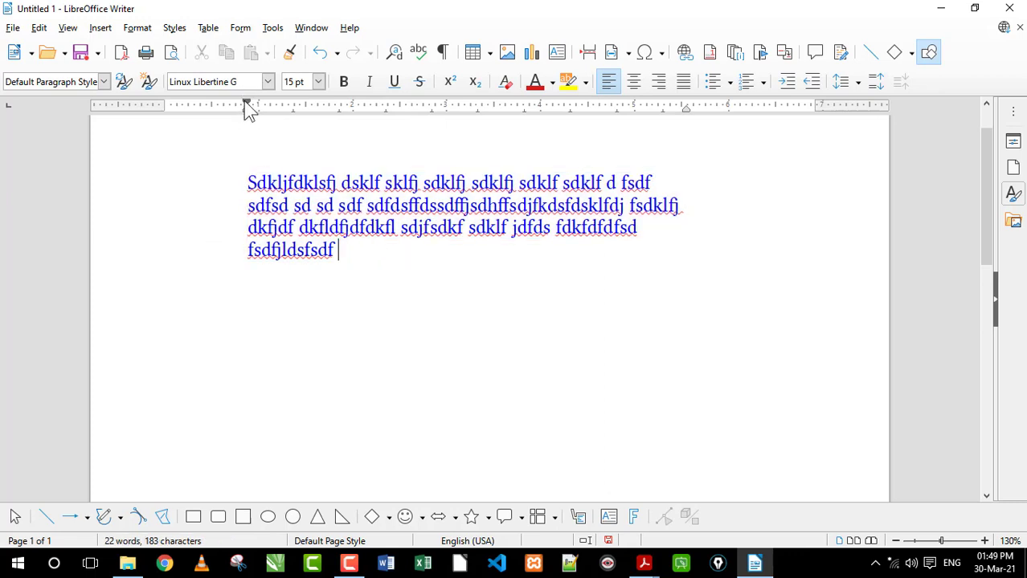
pyautogui.write('dsfldksfj sd fsfsdfsdf sdk')
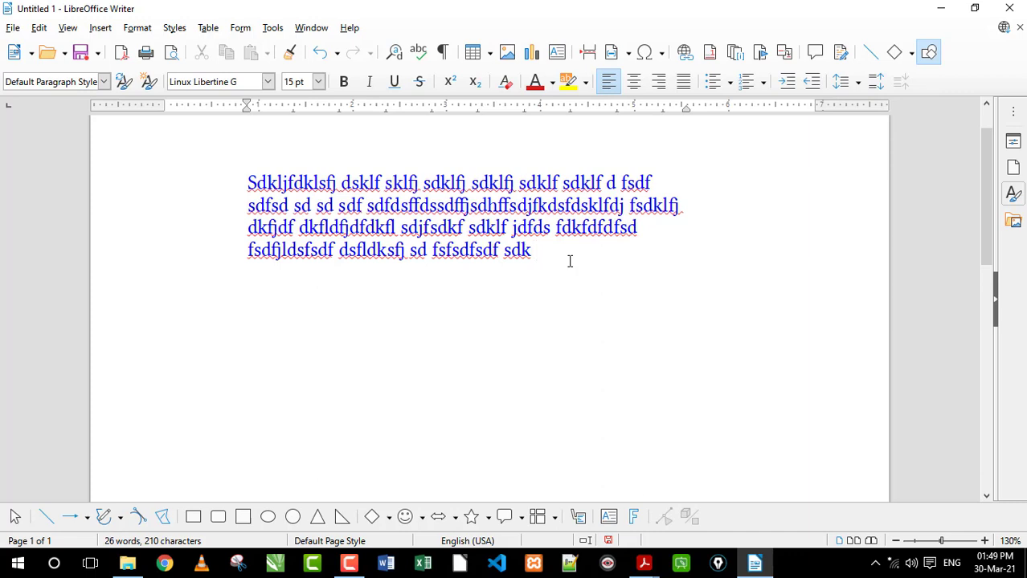
# Reset the whole paragraph's left and right indents to the page margins
pyautogui.moveTo(569, 261); pyautogui.dragTo(211, 174)
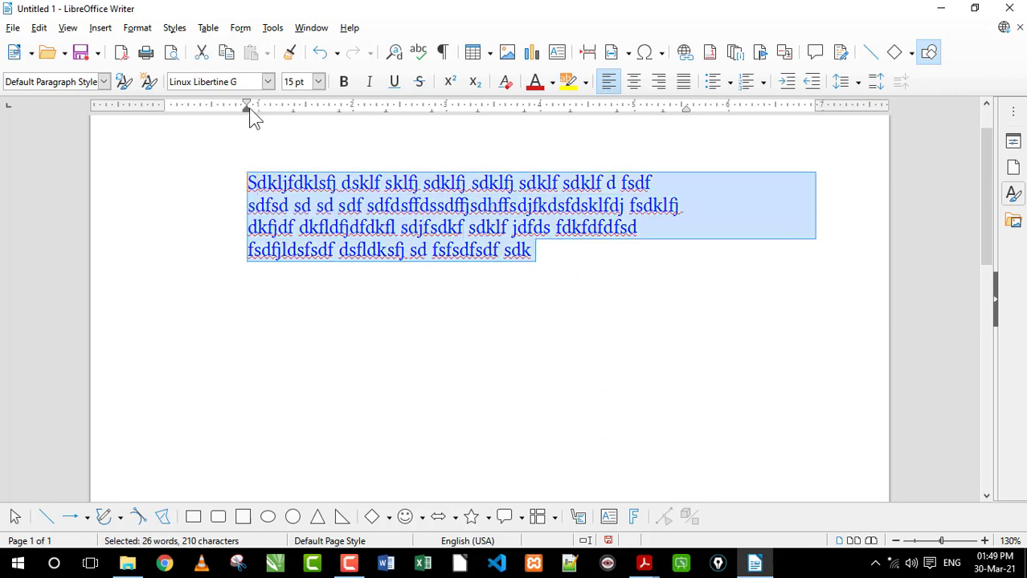
pyautogui.moveTo(249, 107); pyautogui.dragTo(165, 108)
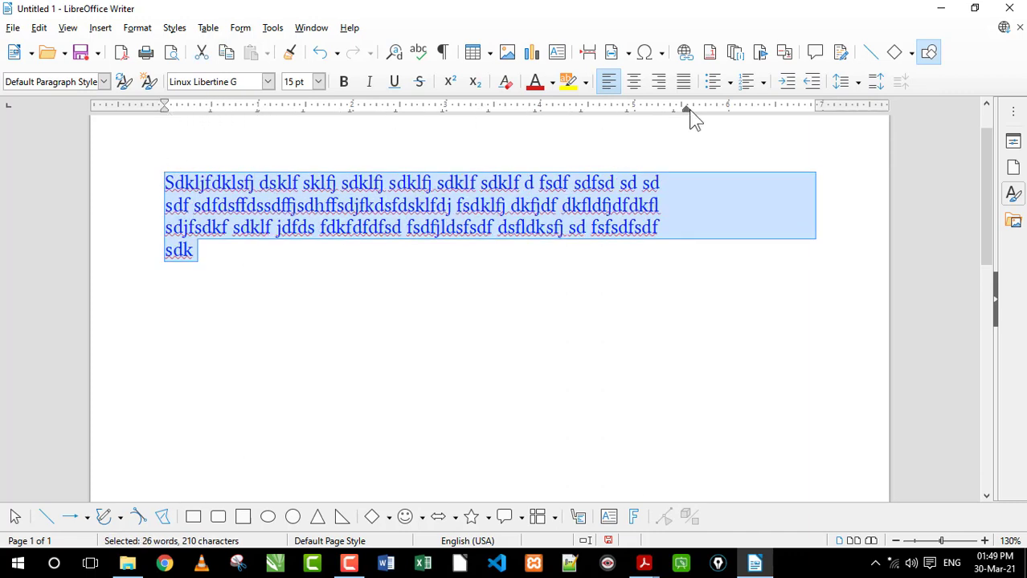
pyautogui.moveTo(690, 113); pyautogui.dragTo(815, 109)
pyautogui.click(703, 259)
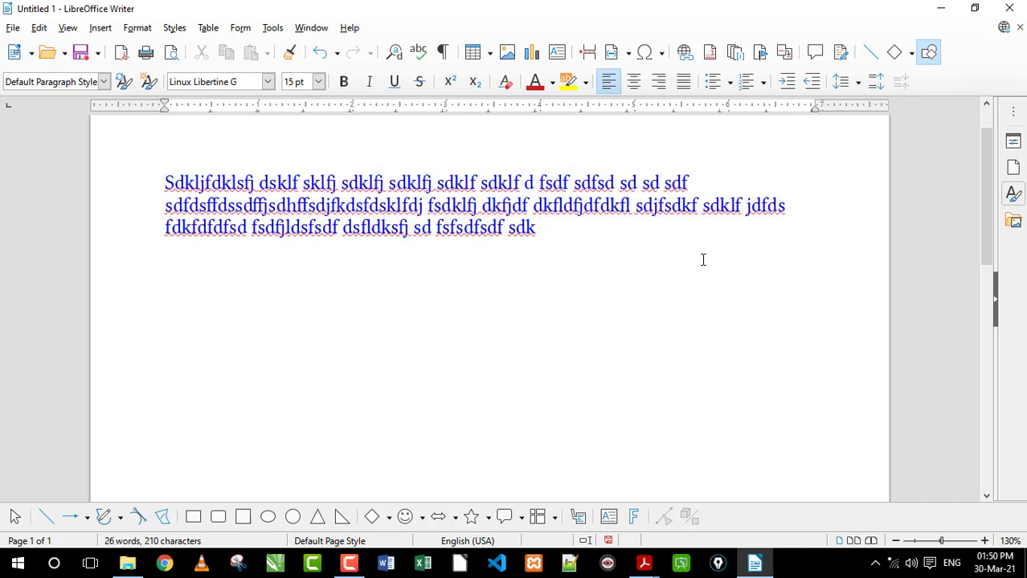
# Append "jgfdi" to the paragraph and add a second two-line paragraph of filler text beginning "klsdjf dslfjsdilfj dlsf sfs"
pyautogui.write('jgfdi')
pyautogui.press('Return')
pyautogui.write('klsdjf dslfj')
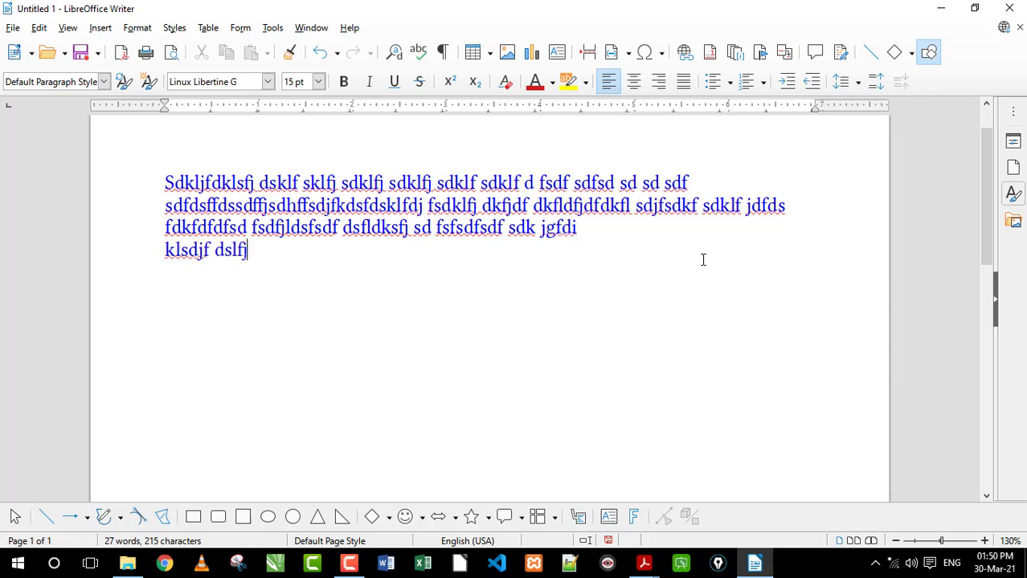
pyautogui.write('sdilfj dlsf sfs fjsdflsdfjsdflsdfdjfsdklfjsd')
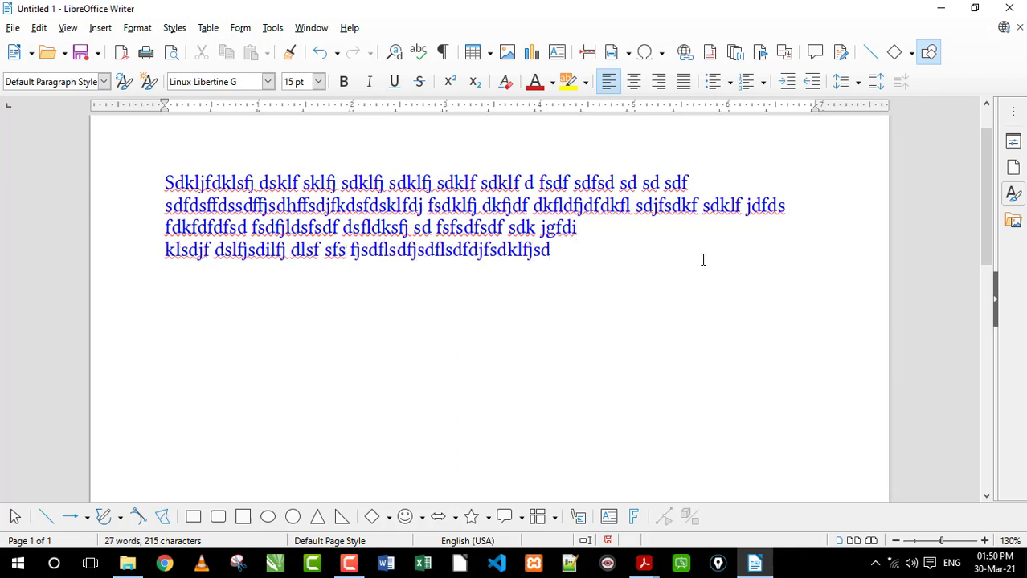
pyautogui.write('fkldfjdsf dklf djfdsklfjd fkld fjklf fjdlkfdfksd')
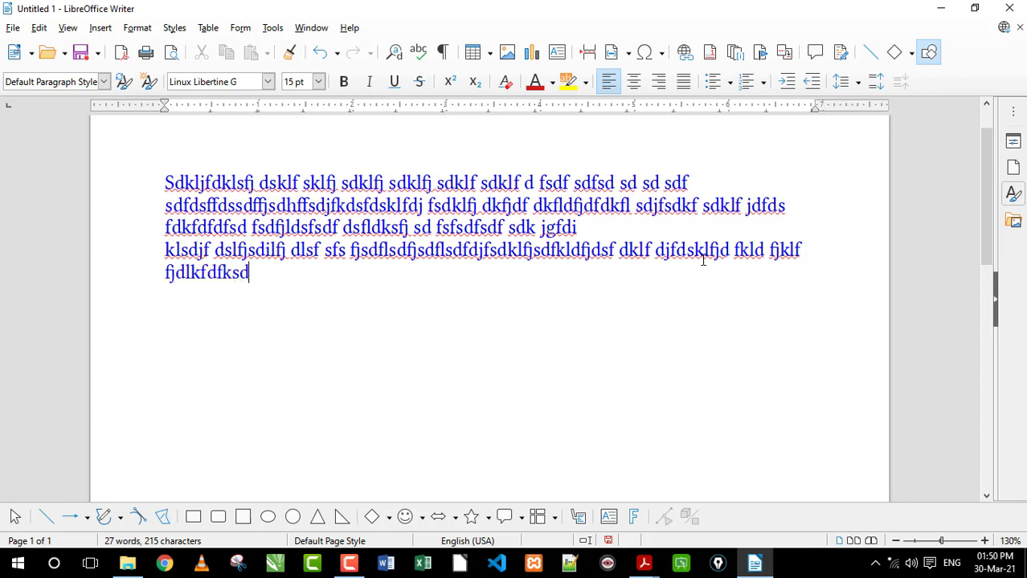
pyautogui.write('fjklsdfjsdfkldjfdfkd jfdfklfjdkl')
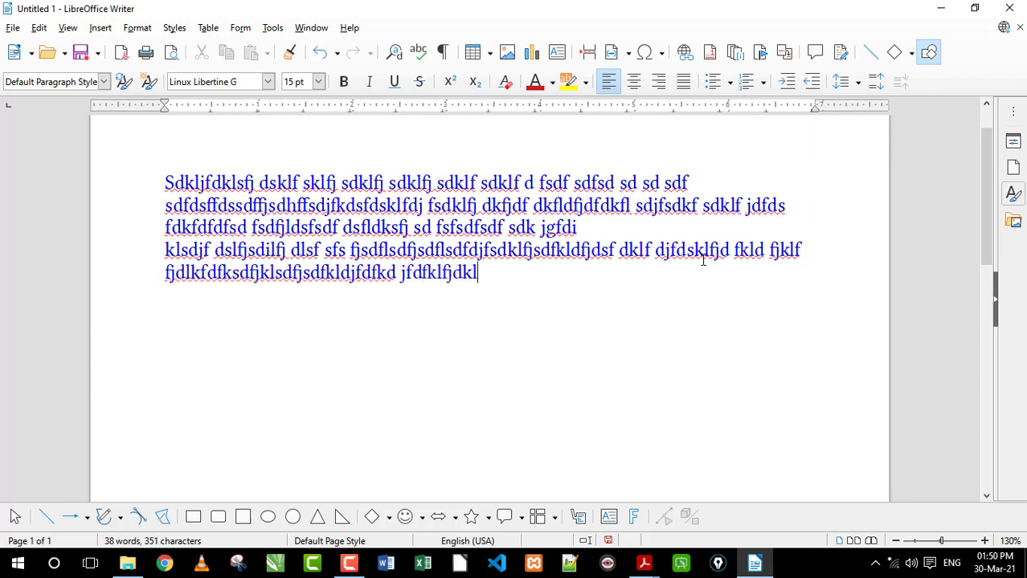
pyautogui.write('sdkl fjsdklfdj dfkldfjf sdfsdjf d')
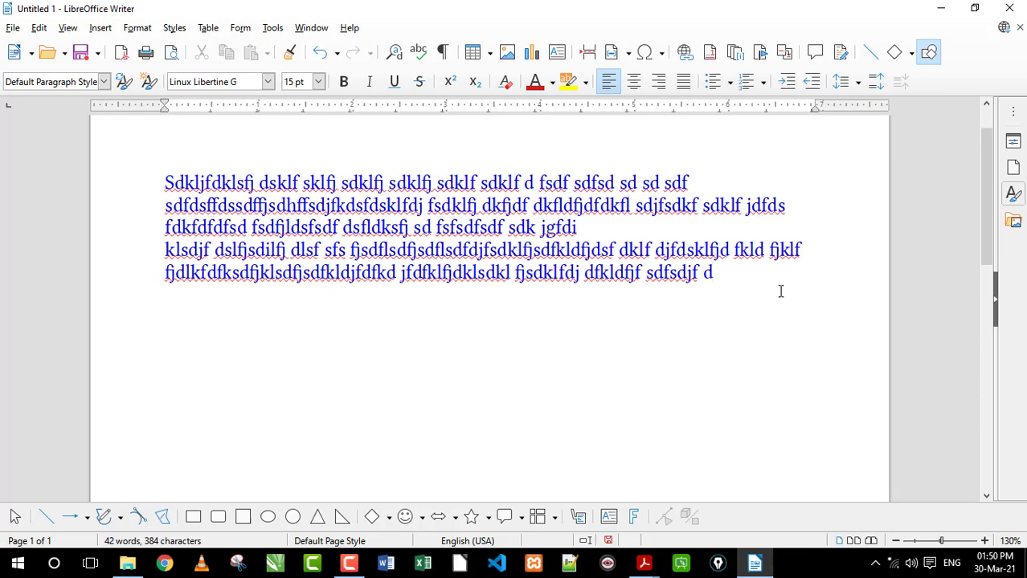
pyautogui.moveTo(773, 288); pyautogui.dragTo(595, 250)
pyautogui.moveTo(496, 254); pyautogui.dragTo(171, 250)
pyautogui.moveTo(541, 218); pyautogui.dragTo(201, 183)
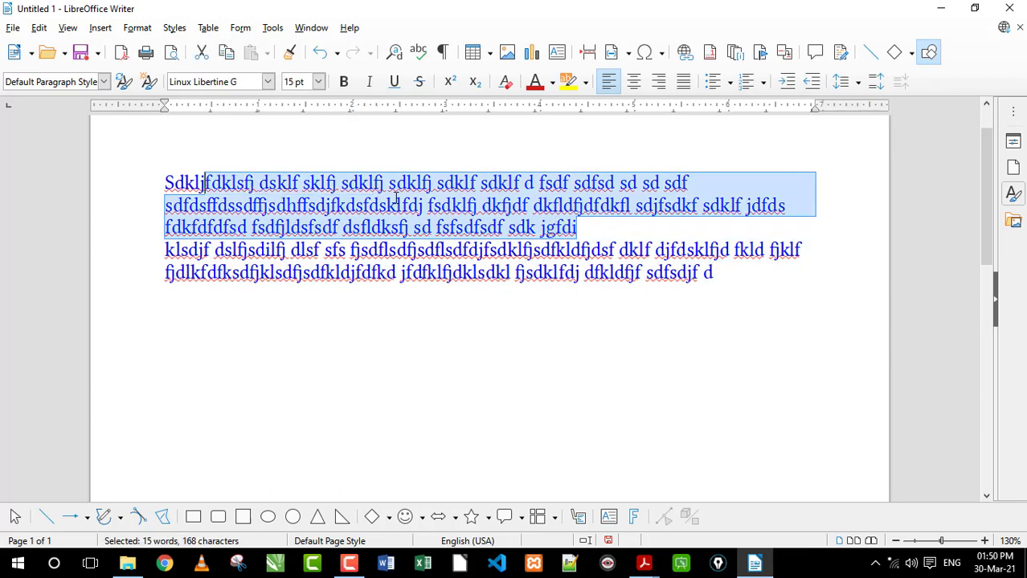
pyautogui.click(482, 204)
pyautogui.moveTo(744, 276); pyautogui.dragTo(165, 252)
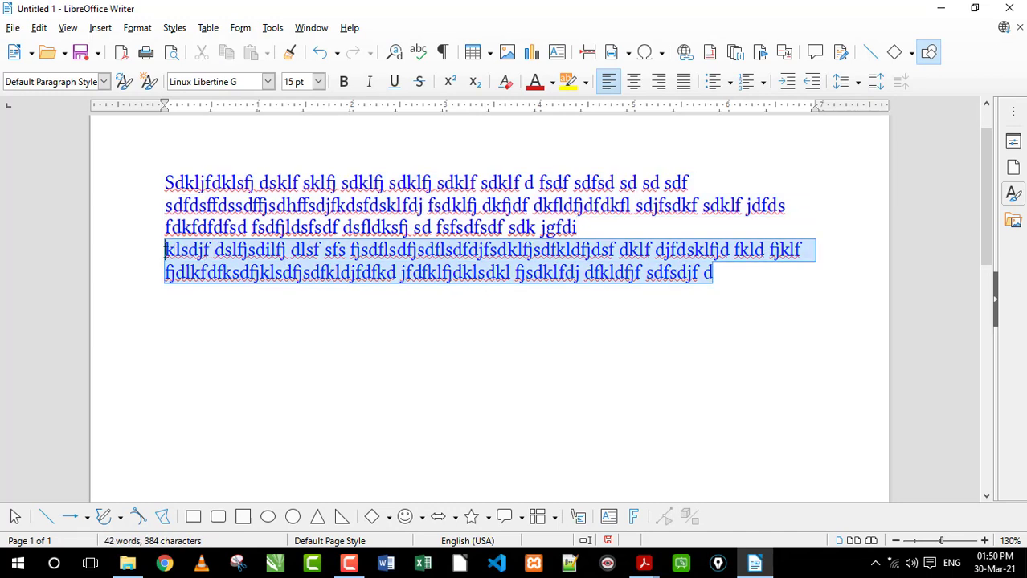
pyautogui.click(382, 264)
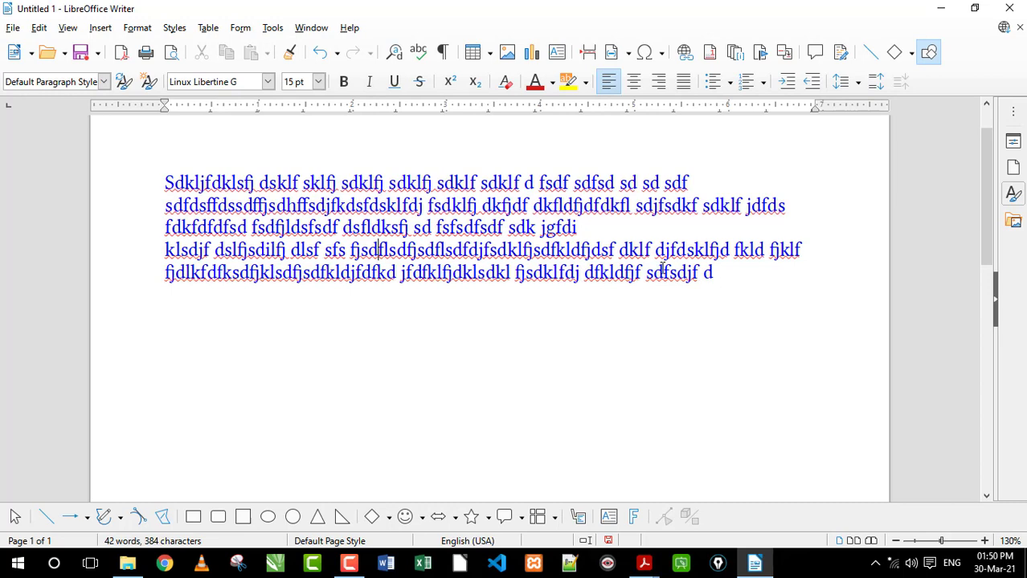
pyautogui.moveTo(723, 278); pyautogui.dragTo(163, 183)
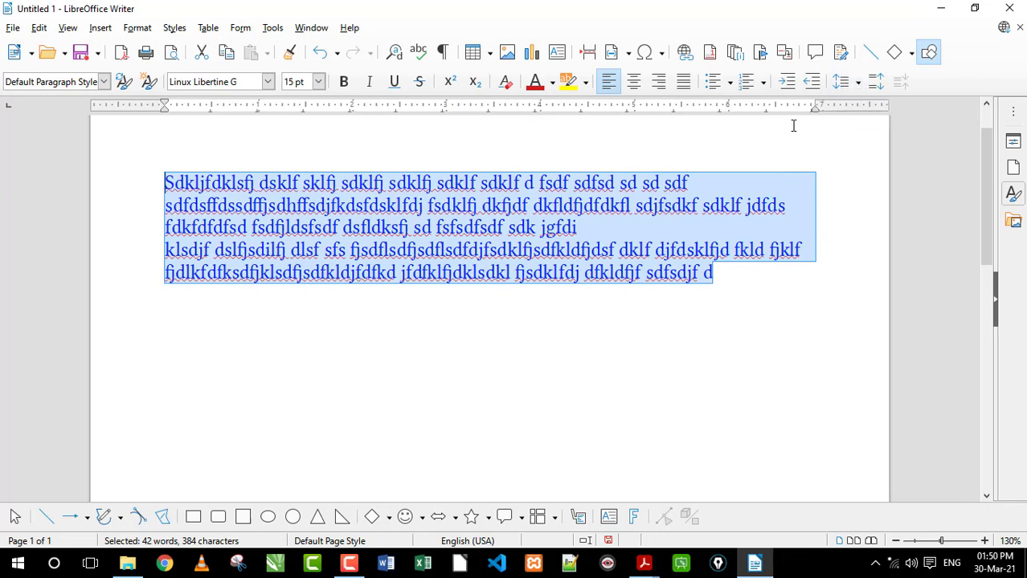
pyautogui.click(856, 83)
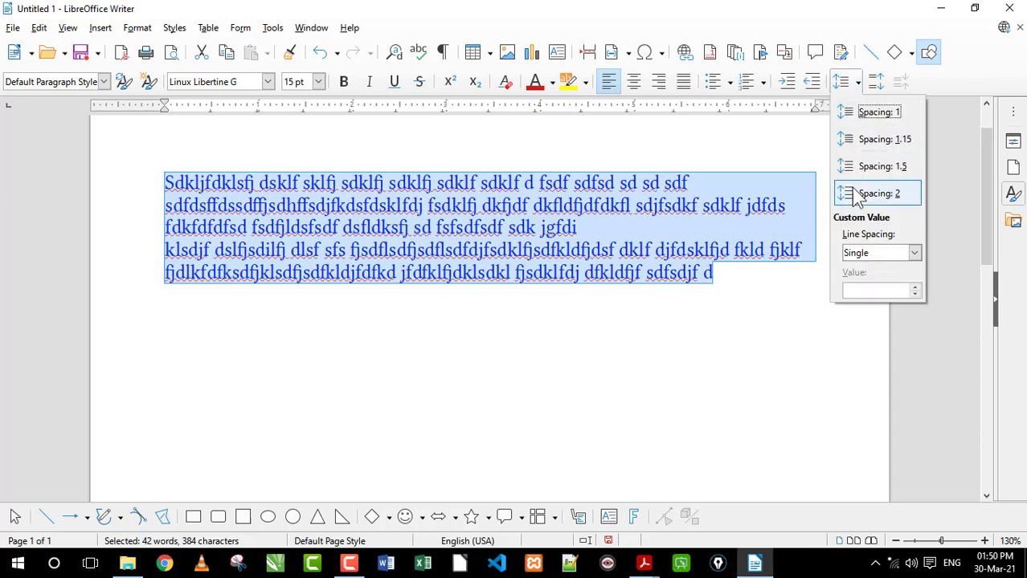
pyautogui.click(534, 222)
pyautogui.click(421, 188)
pyautogui.moveTo(357, 186); pyautogui.dragTo(520, 184)
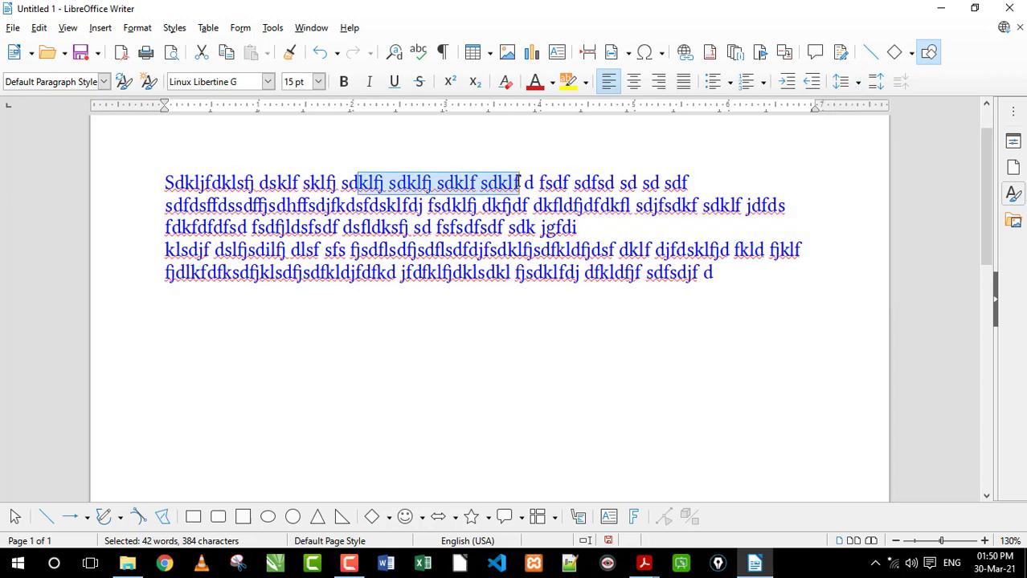
pyautogui.click(386, 206)
pyautogui.moveTo(316, 205); pyautogui.dragTo(440, 206)
pyautogui.click(407, 188)
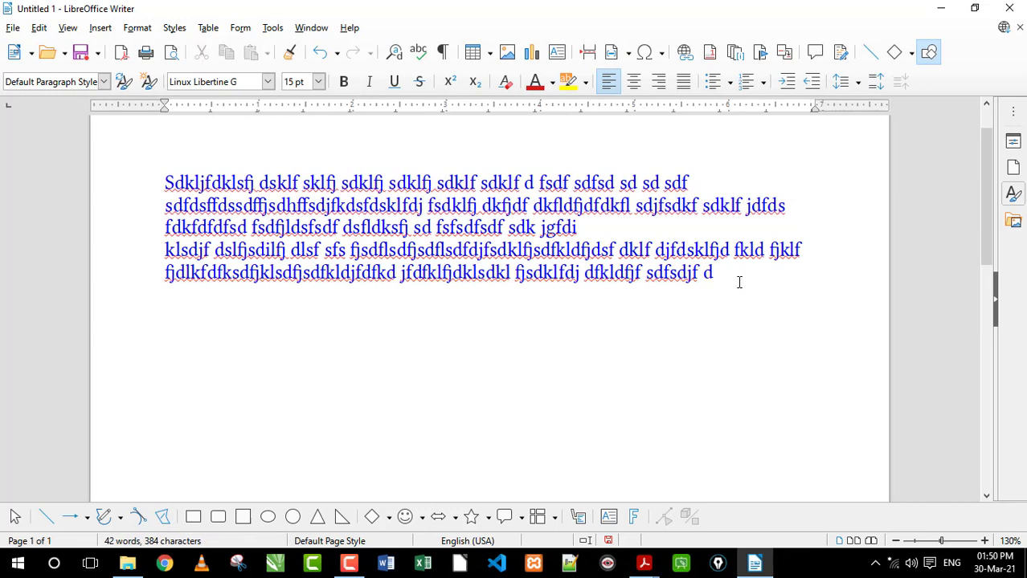
# Select both paragraphs and apply line spacing 1, followed by line spacing 1.15
pyautogui.moveTo(738, 279); pyautogui.dragTo(164, 177)
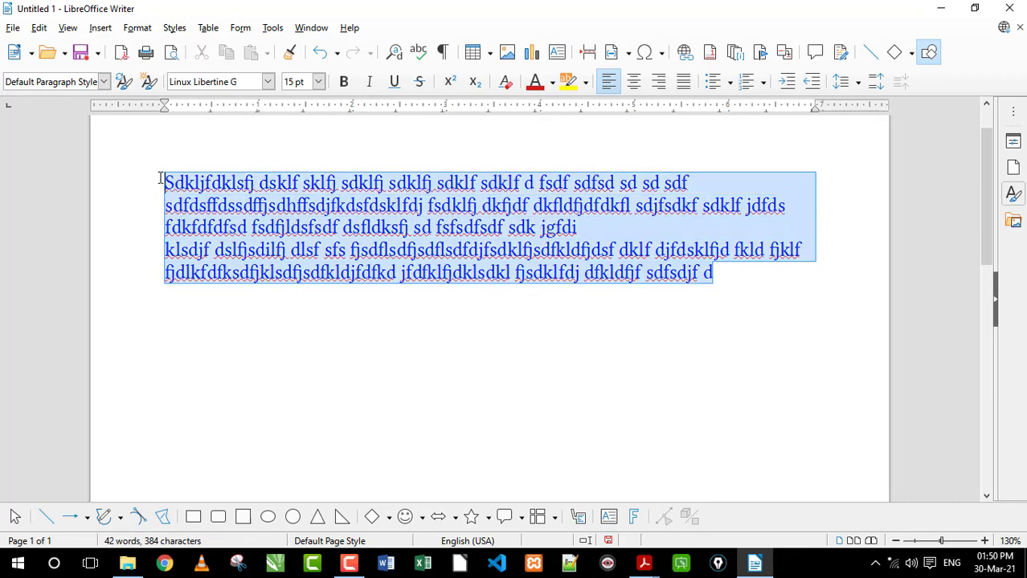
pyautogui.click(843, 81)
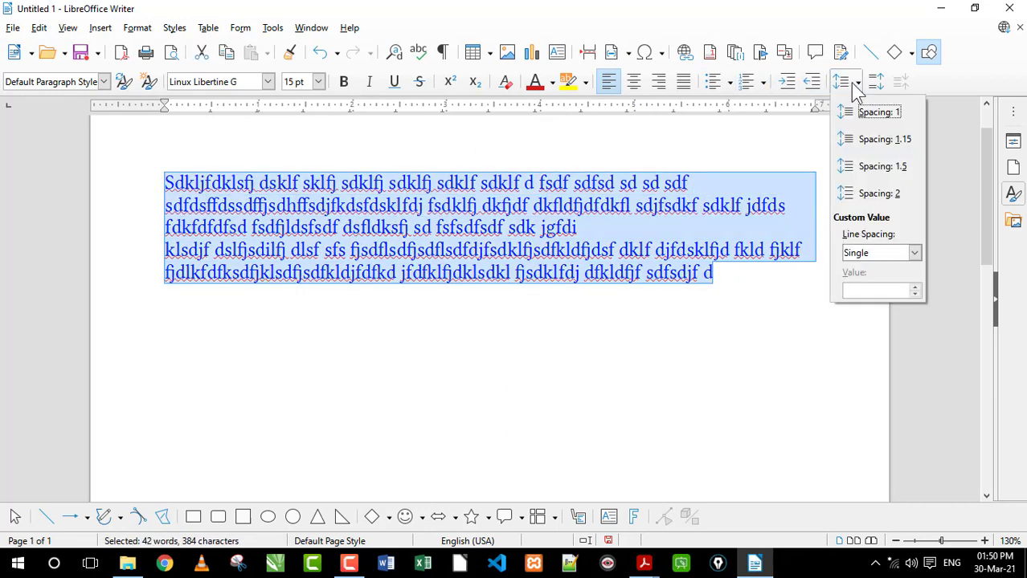
pyautogui.click(882, 114)
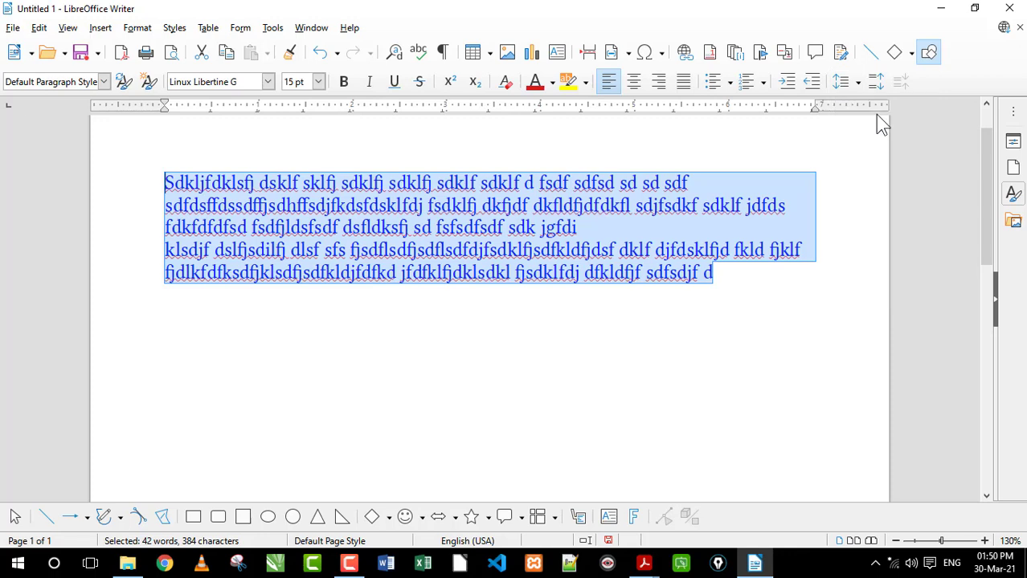
pyautogui.click(842, 81)
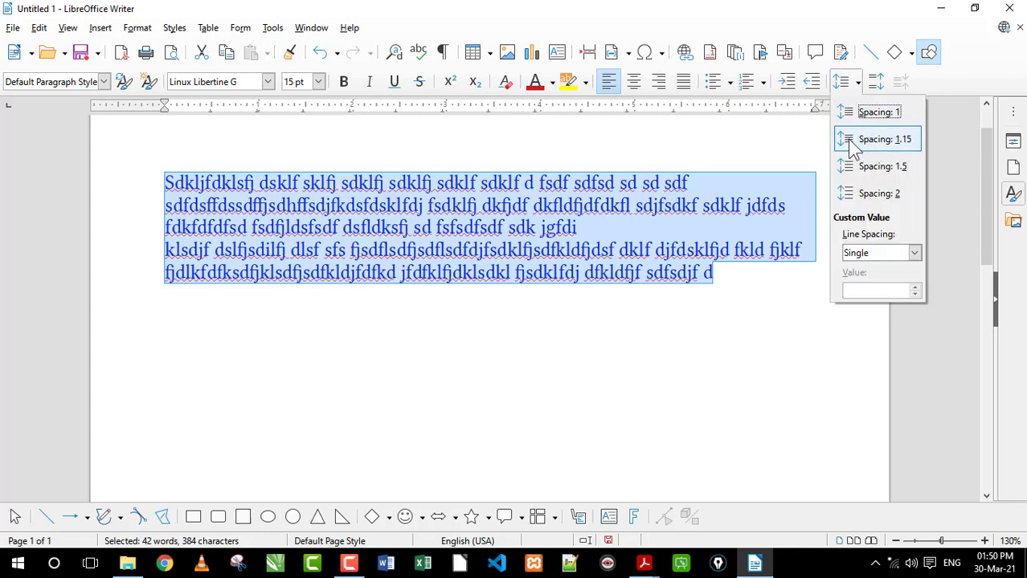
pyautogui.click(872, 140)
# Try line spacing 1.5 and line spacing 2 on both selected paragraphs
pyautogui.click(842, 81)
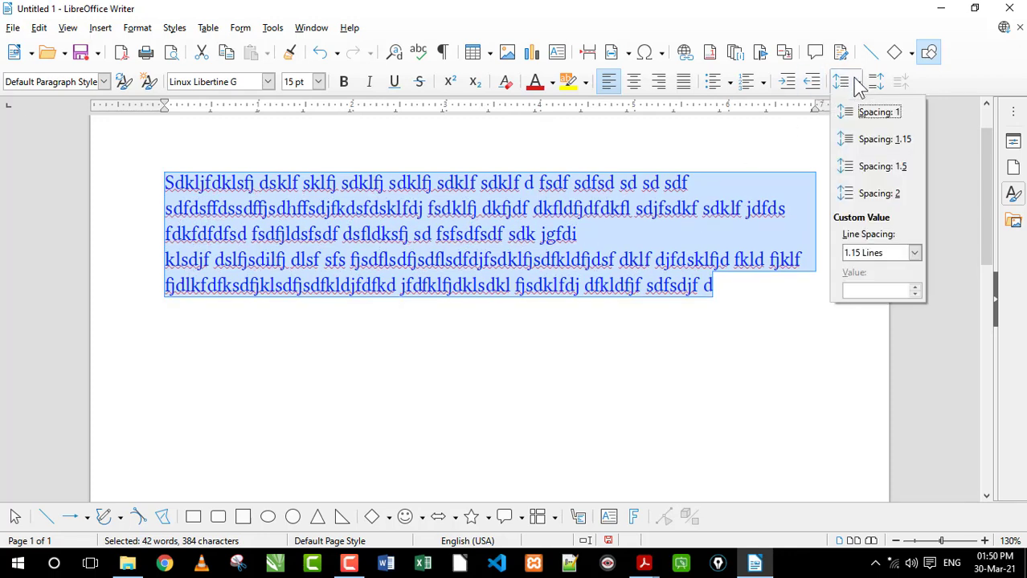
pyautogui.click(871, 165)
pyautogui.click(850, 84)
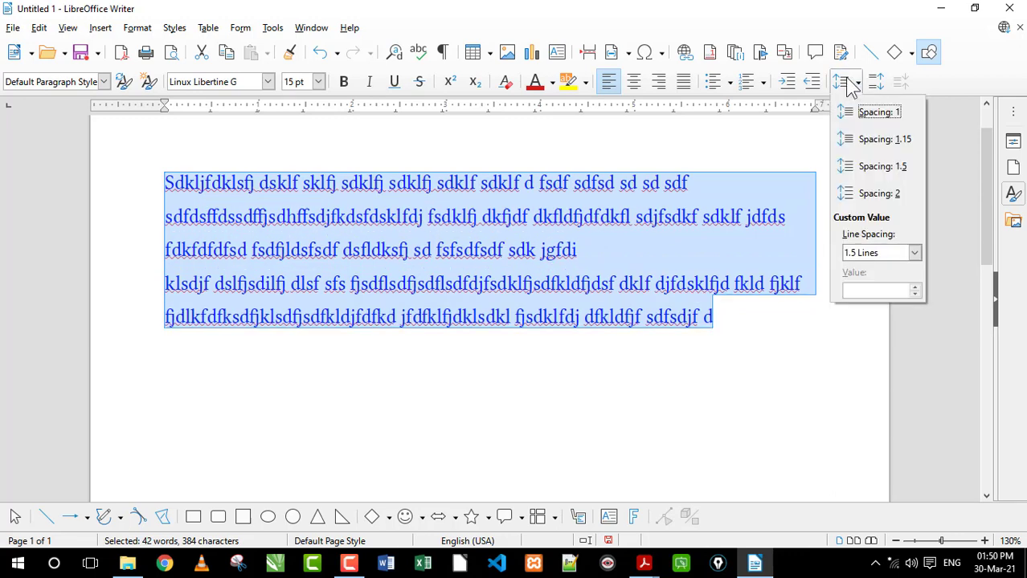
pyautogui.click(876, 198)
# Return both paragraphs to single line spacing, and from there set their line spacing to 1.15
pyautogui.click(841, 84)
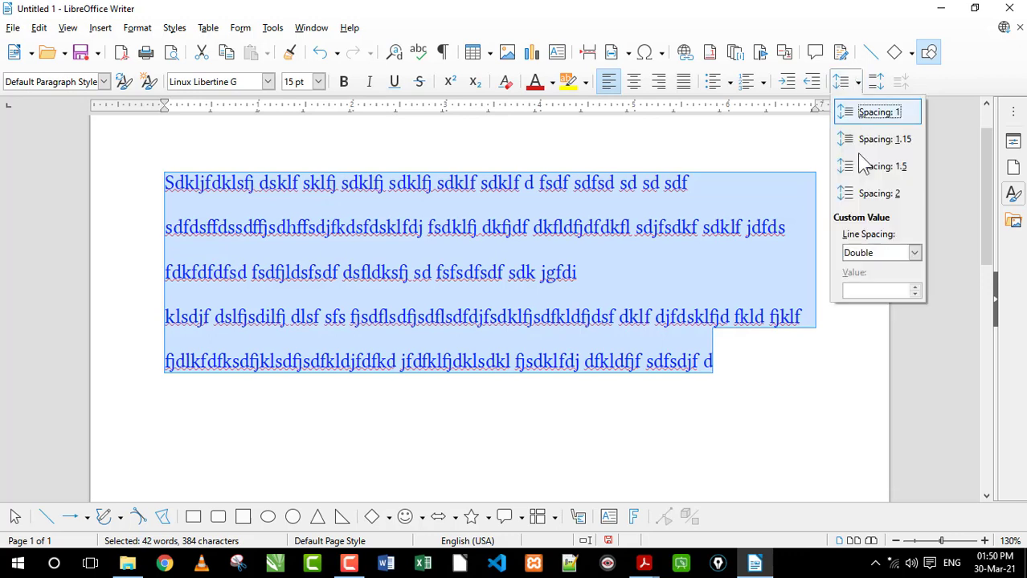
pyautogui.click(892, 255)
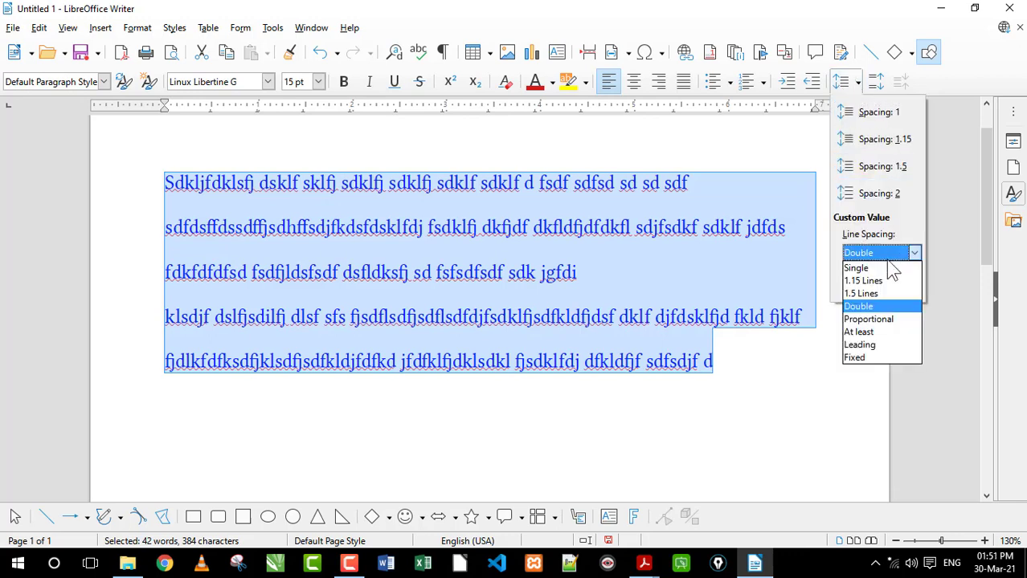
pyautogui.click(884, 253)
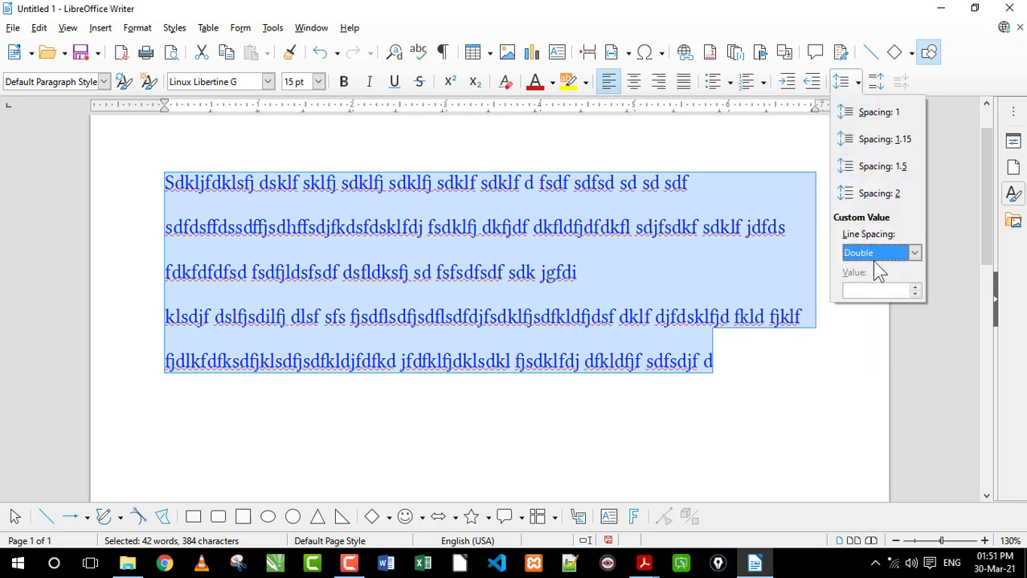
pyautogui.click(905, 255)
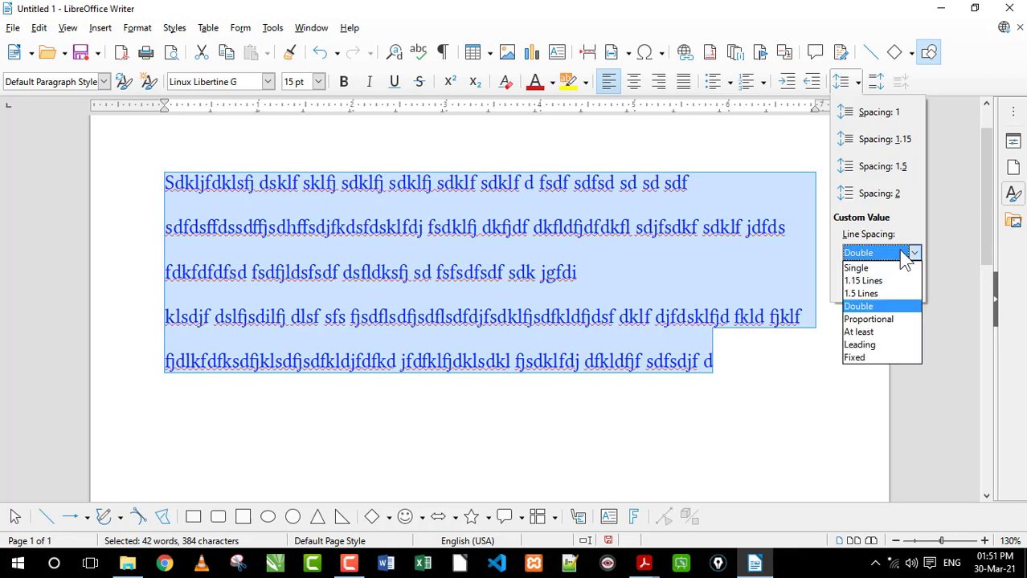
pyautogui.click(905, 256)
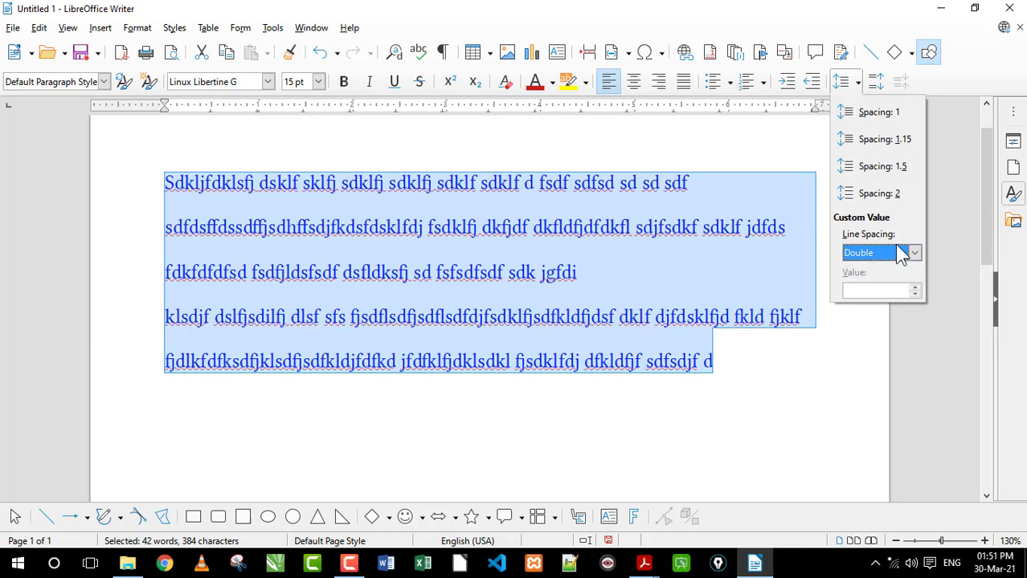
pyautogui.click(876, 114)
pyautogui.click(846, 82)
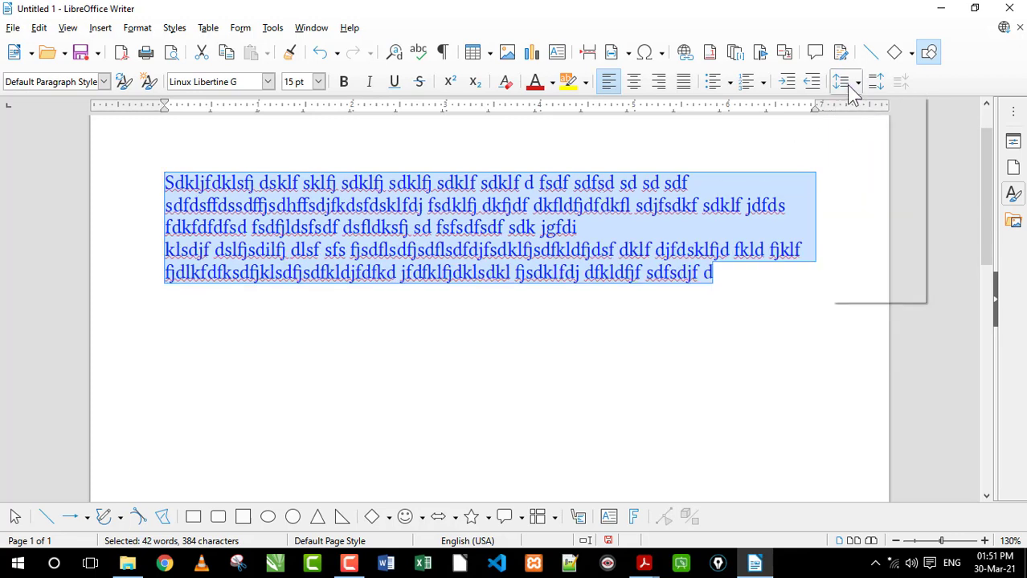
pyautogui.click(881, 142)
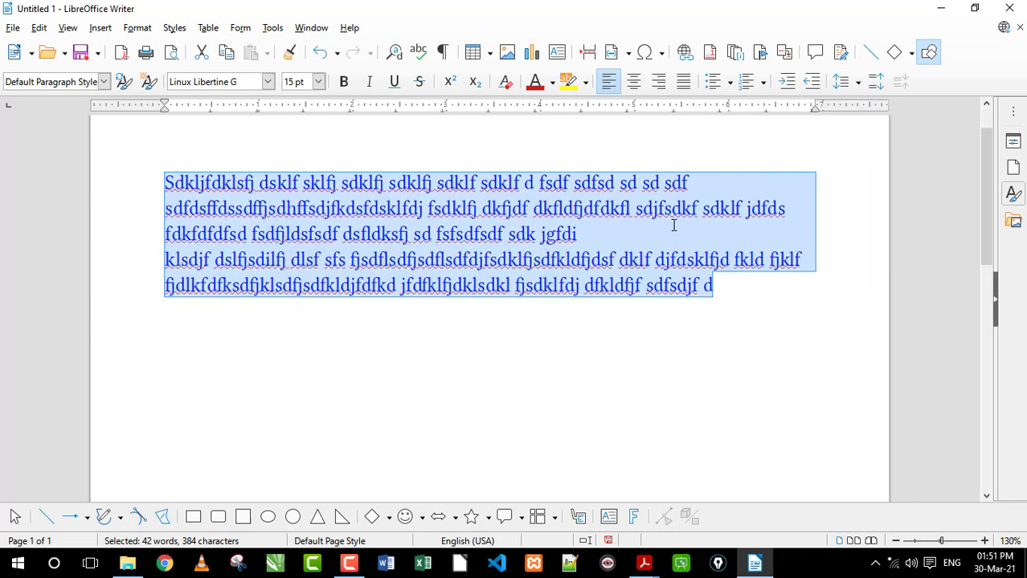
# Increase the paragraph spacing of both selected paragraphs repeatedly to open a wide gap between them
pyautogui.click(875, 84)
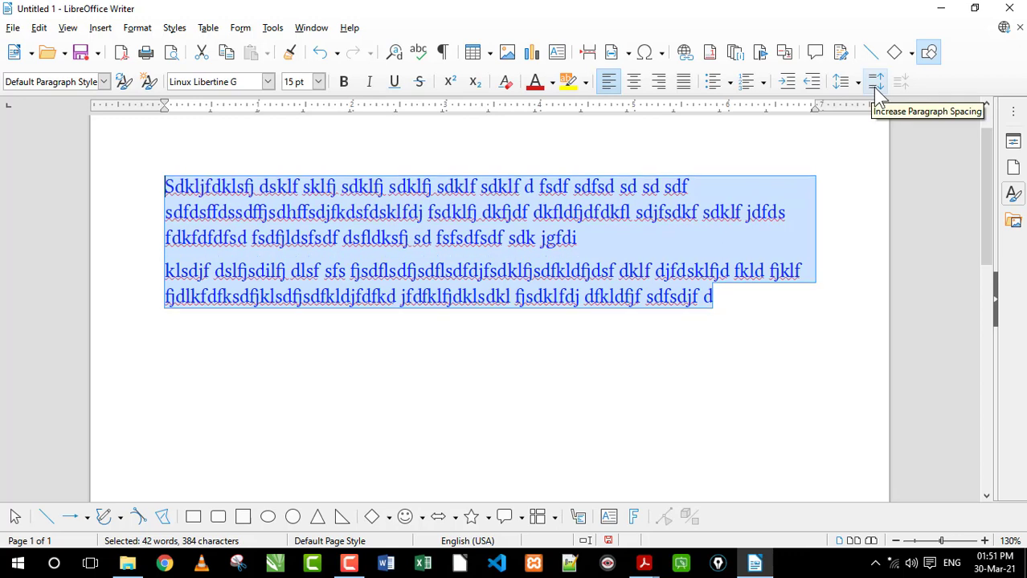
pyautogui.click(875, 85)
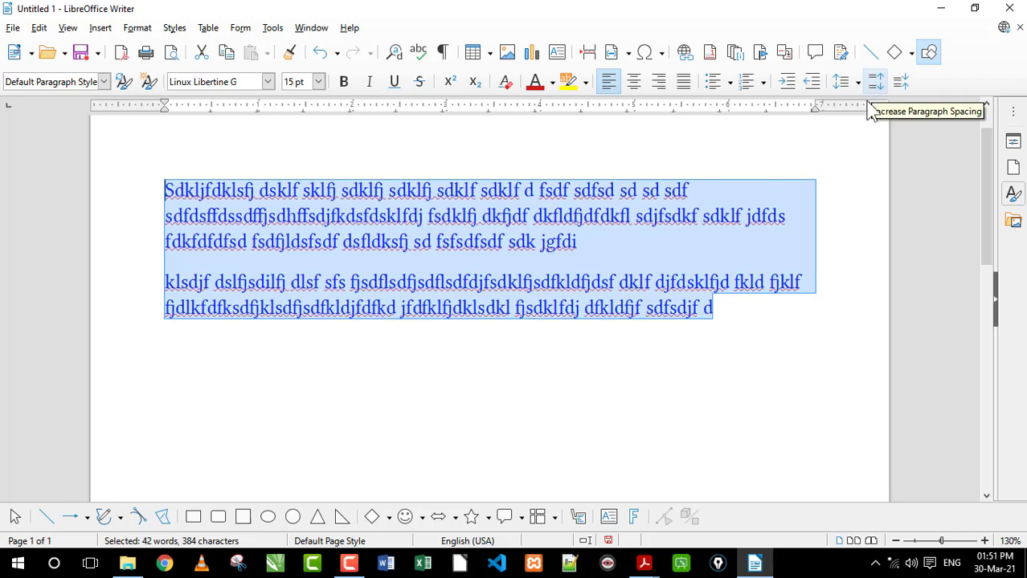
pyautogui.click(858, 85)
pyautogui.click(858, 85)
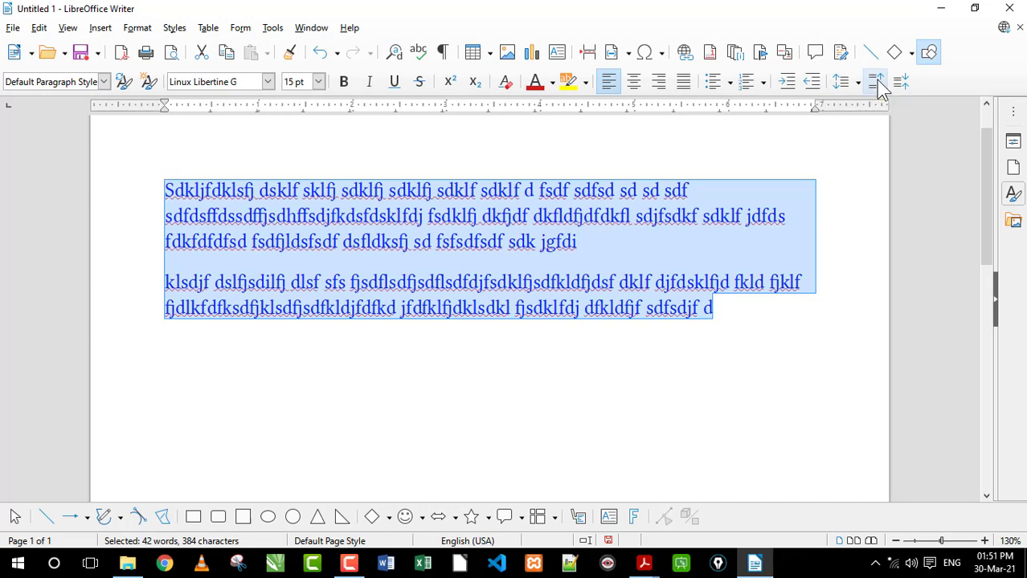
pyautogui.click(879, 84)
pyautogui.click(878, 84)
pyautogui.click(879, 84)
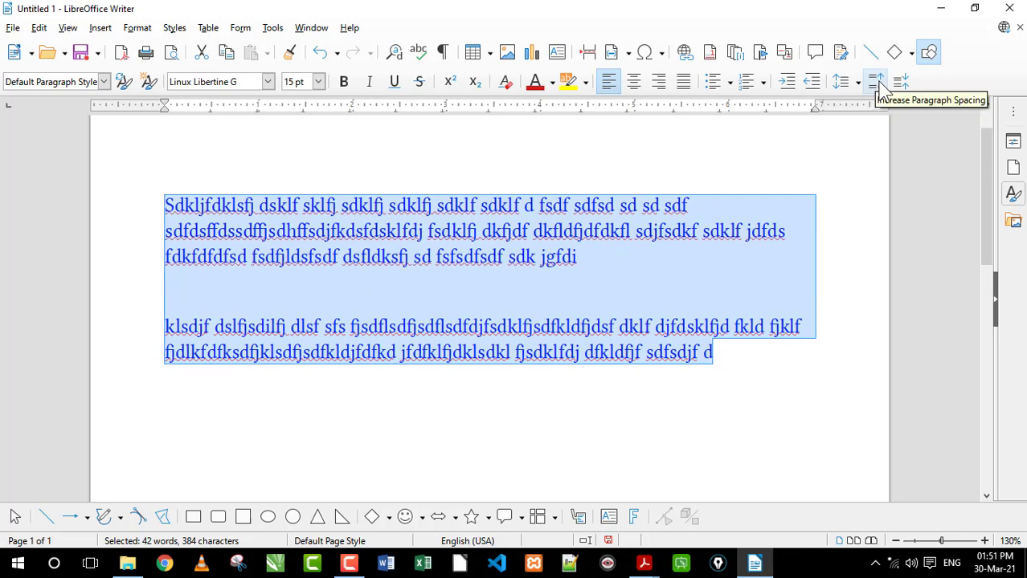
# Decrease the paragraph spacing of both selected paragraphs until only a slight gap separates them
pyautogui.click(902, 84)
pyautogui.click(901, 84)
pyautogui.click(901, 83)
pyautogui.click(901, 84)
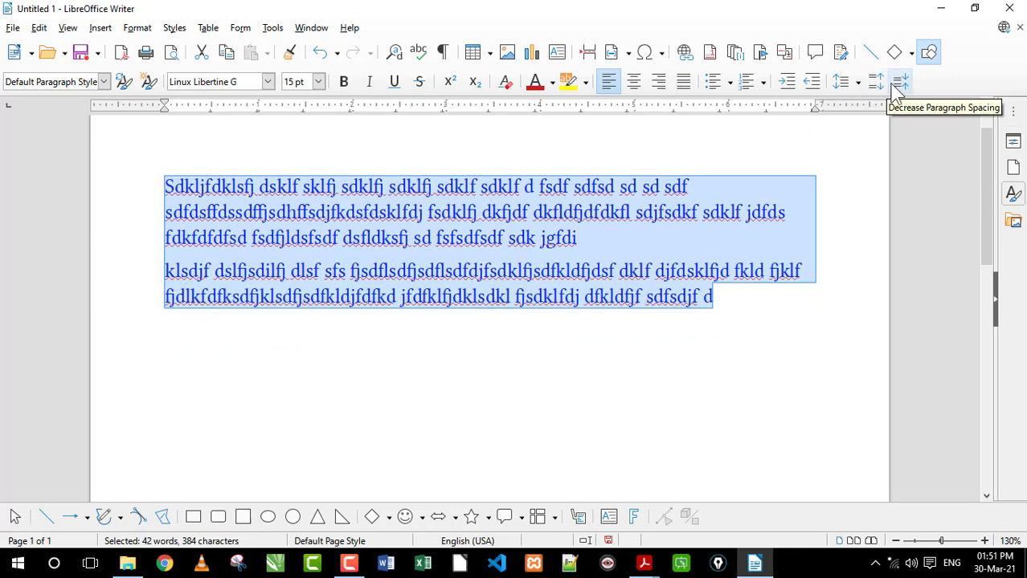
pyautogui.click(859, 83)
pyautogui.click(860, 84)
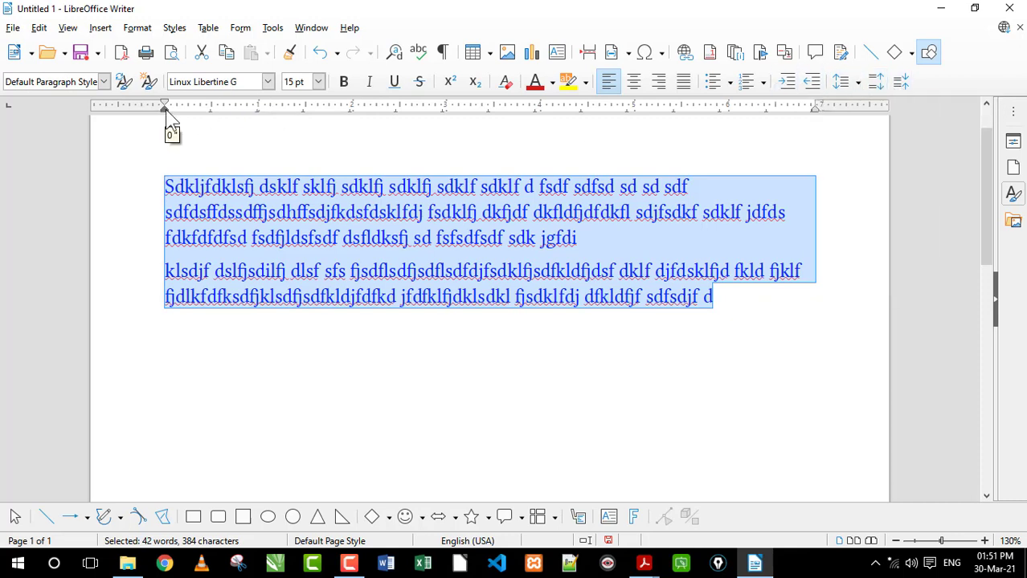
# Move both paragraphs' left indent to about the 1.2 mark and their right indent to about the 5.7 mark on the ruler
pyautogui.moveTo(163, 109); pyautogui.dragTo(276, 109)
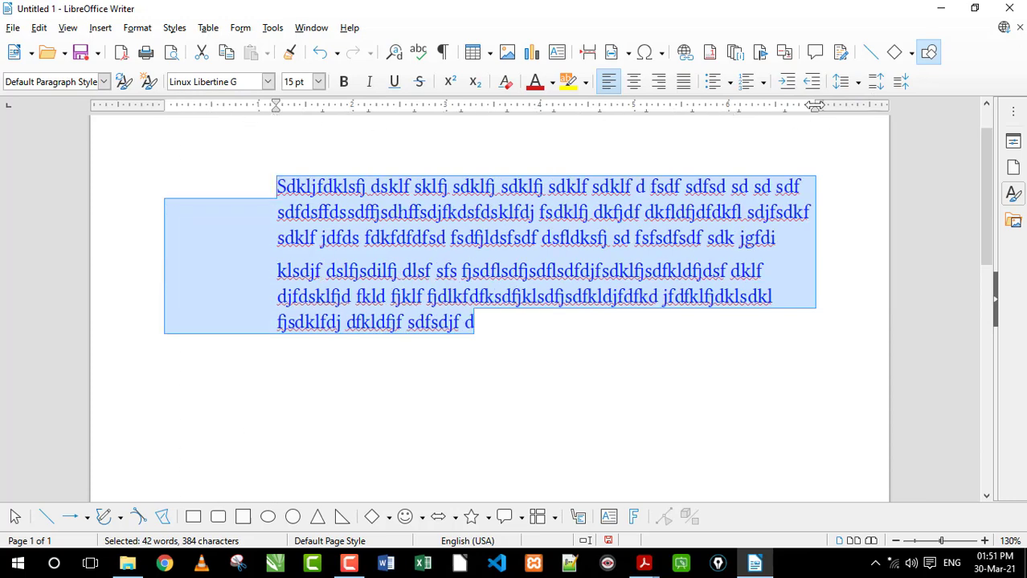
pyautogui.moveTo(815, 105)
pyautogui.mouseDown()
pyautogui.moveTo(718, 126)
pyautogui.moveTo(702, 109)
pyautogui.mouseUp()
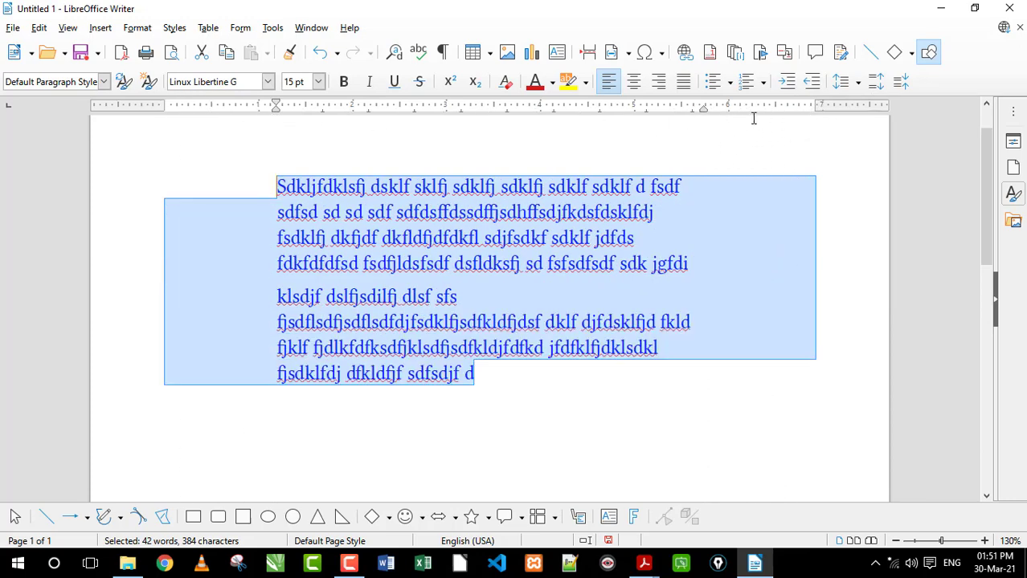
# Increase the indent of both paragraphs once, and decrease it twice to bring the text back toward the left margin
pyautogui.click(789, 85)
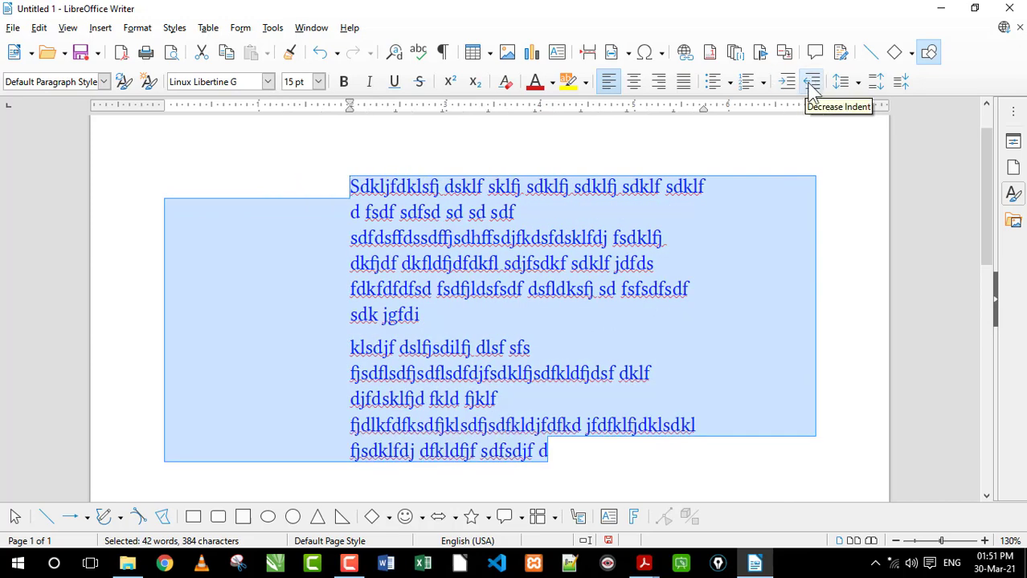
pyautogui.click(811, 84)
pyautogui.click(811, 84)
# Decrease both paragraphs' indent to the left margin, increase it twice, and decrease it back to the margin
pyautogui.click(811, 83)
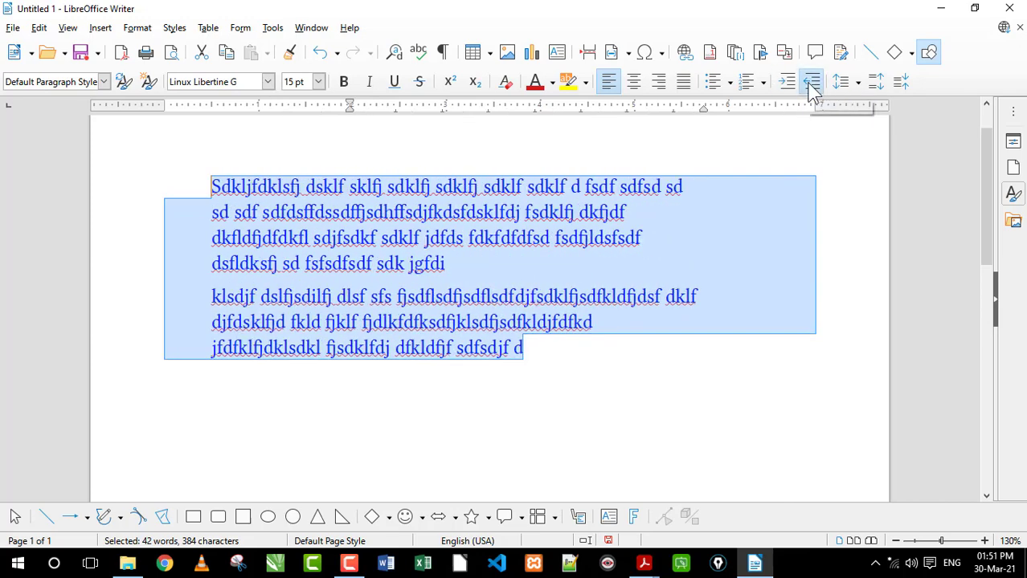
pyautogui.click(811, 83)
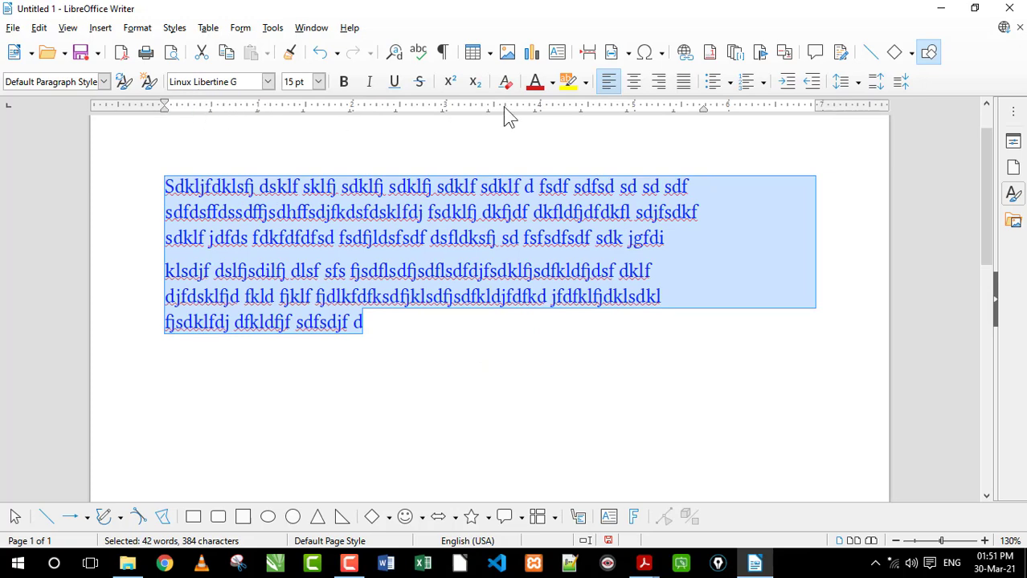
pyautogui.click(786, 84)
pyautogui.click(786, 83)
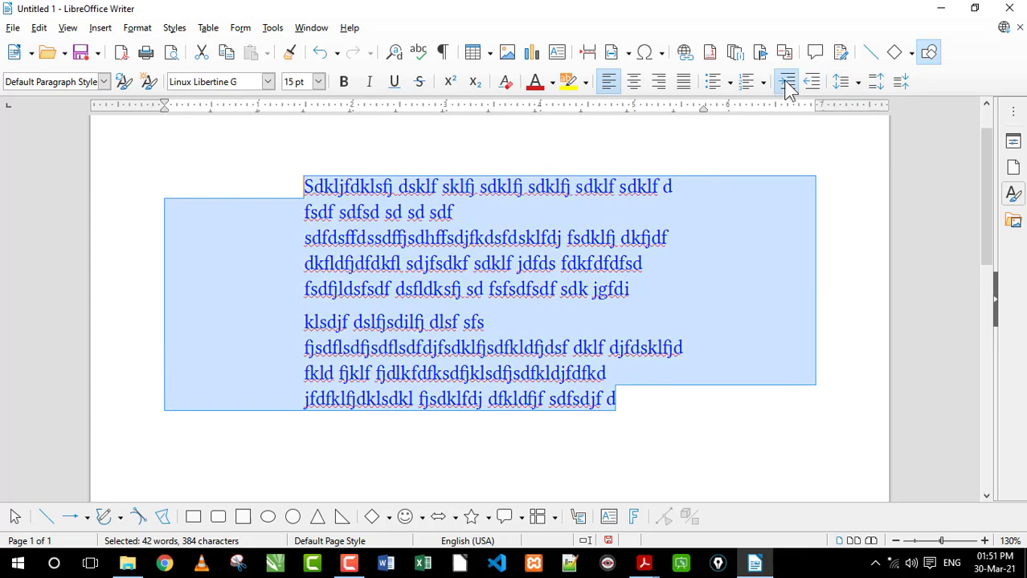
pyautogui.click(786, 83)
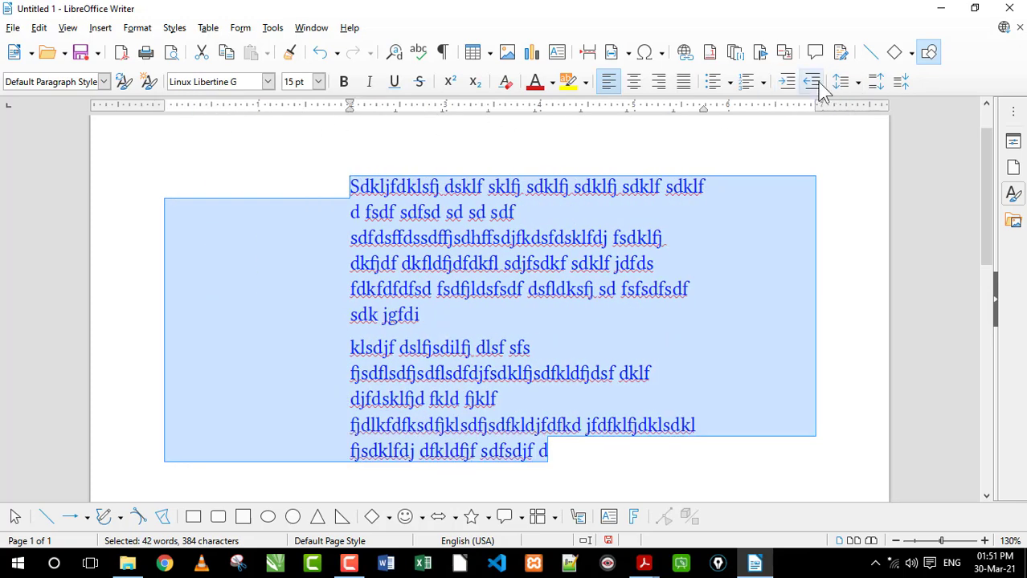
pyautogui.click(813, 82)
pyautogui.click(813, 82)
pyautogui.click(813, 83)
pyautogui.click(813, 83)
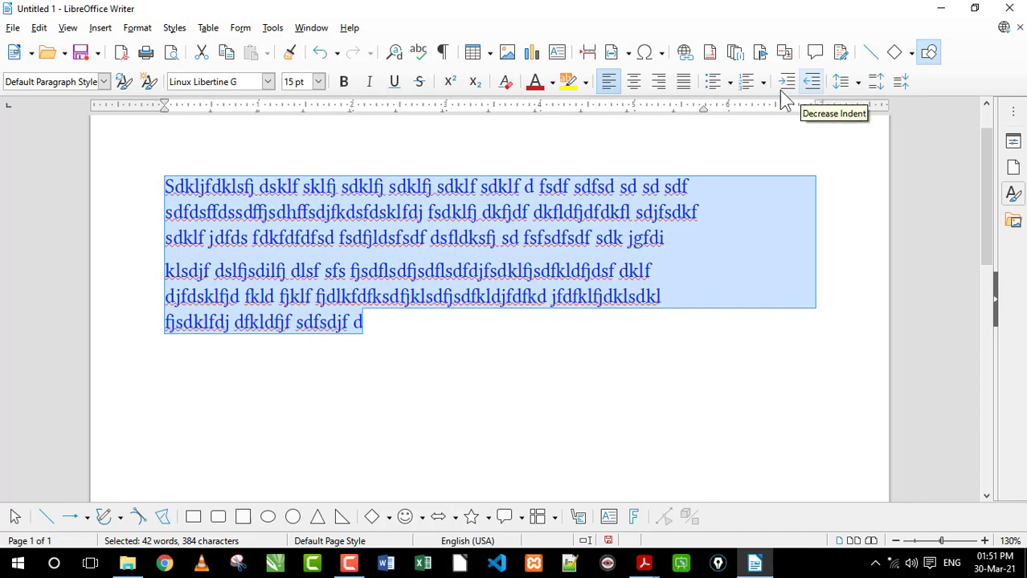
# Turn both paragraphs into a numbered list, view the numbering and bullet styles, and remove the numbering
pyautogui.click(750, 81)
pyautogui.click(762, 82)
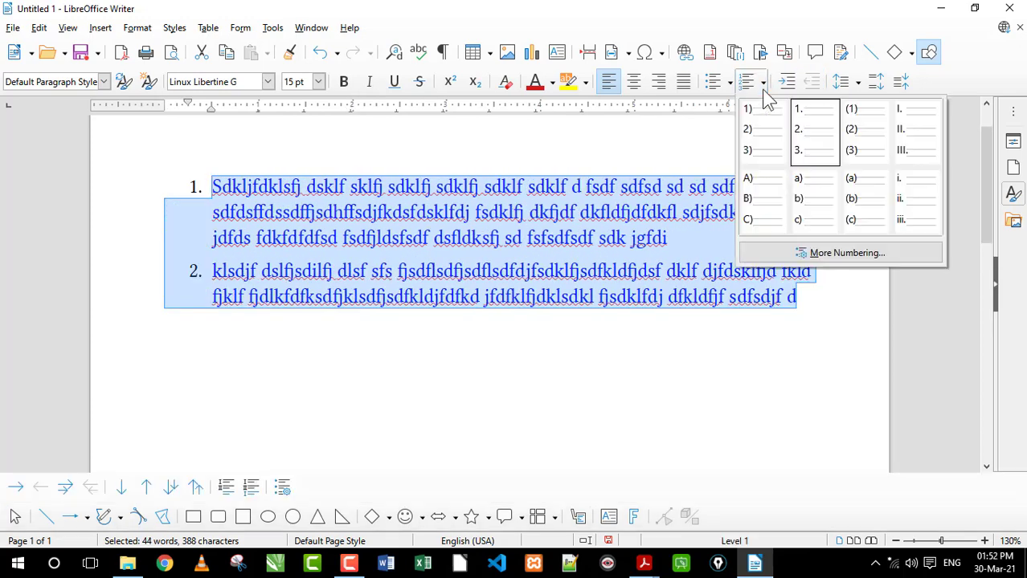
pyautogui.click(730, 84)
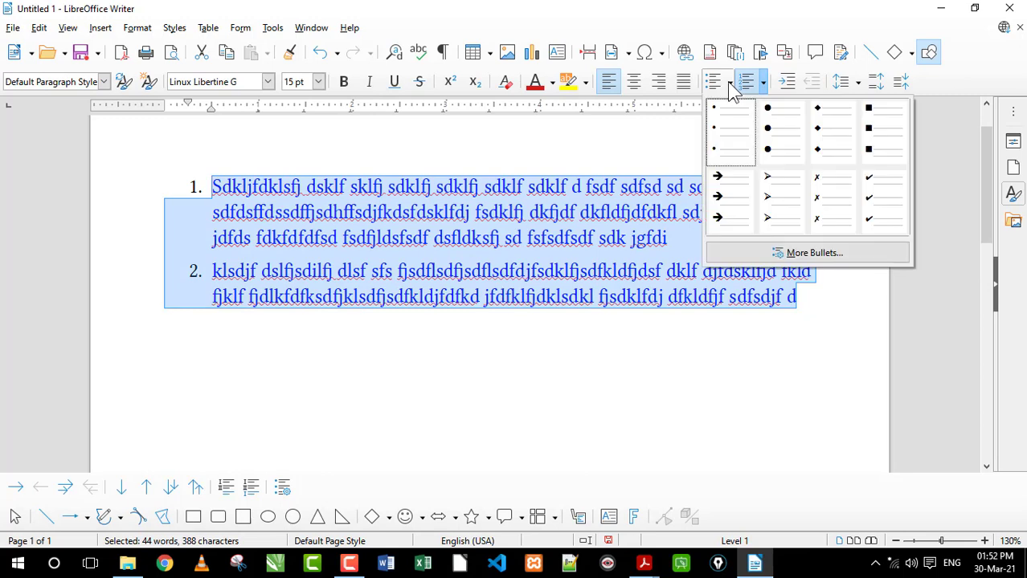
pyautogui.click(637, 90)
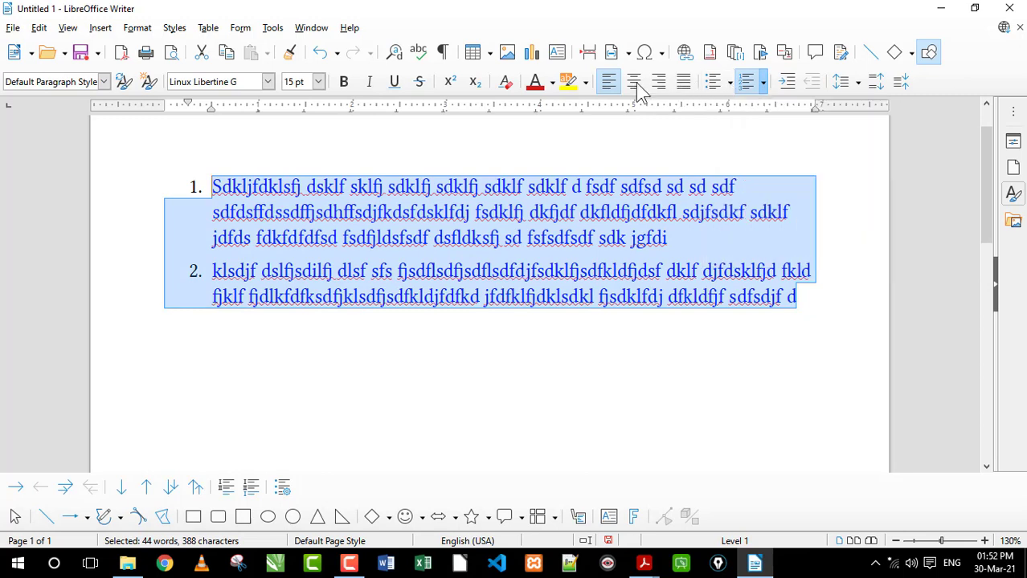
pyautogui.click(748, 82)
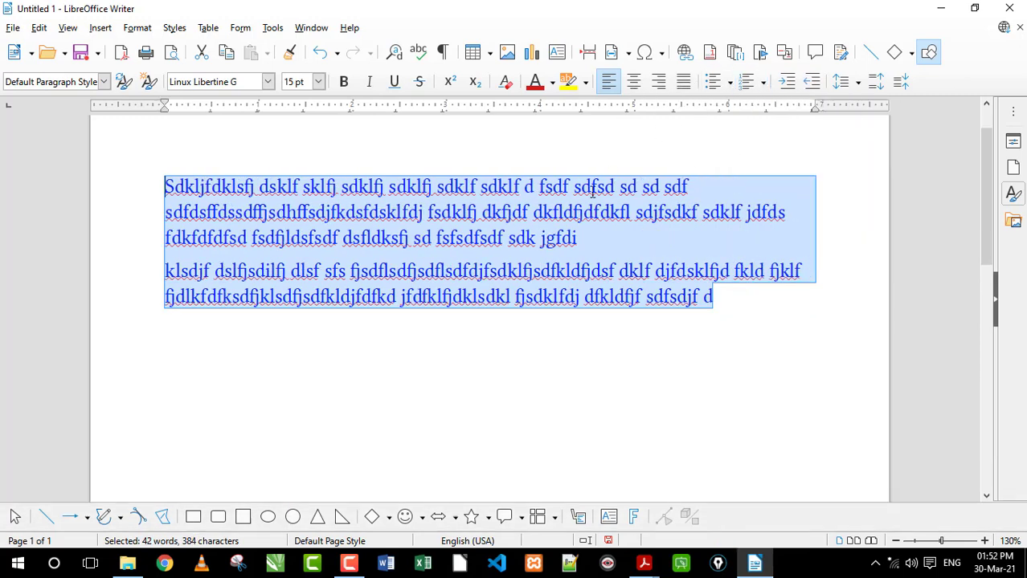
# Center both paragraphs and switch them to right alignment
pyautogui.click(633, 83)
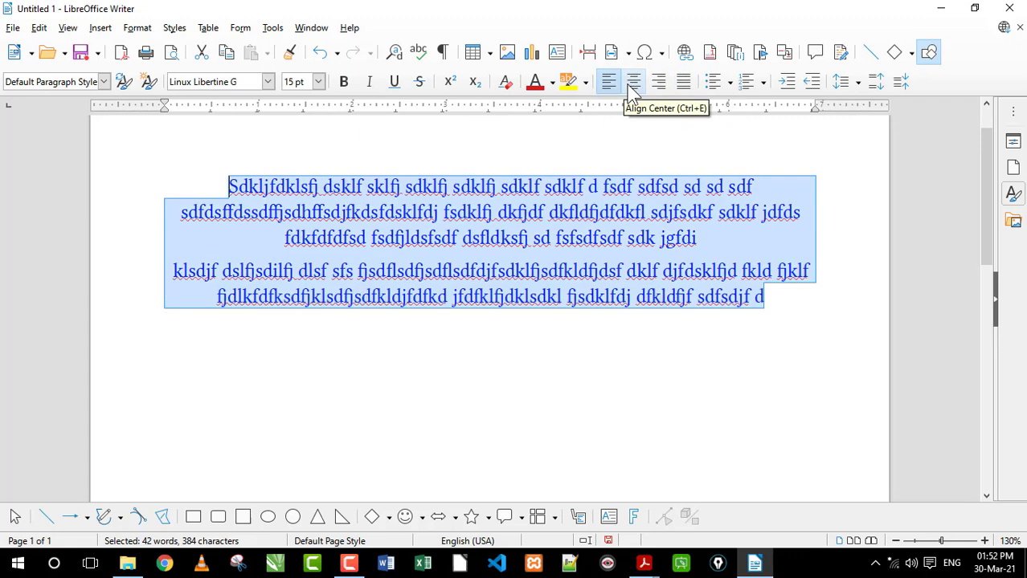
pyautogui.click(657, 84)
pyautogui.click(624, 248)
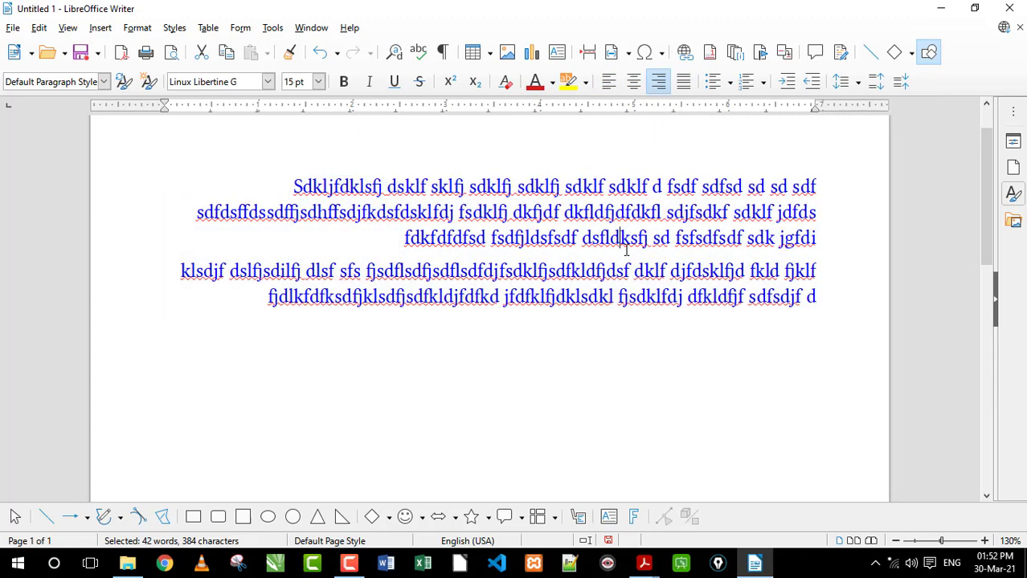
# Select both right-aligned paragraphs and justify them
pyautogui.moveTo(846, 301); pyautogui.dragTo(243, 173)
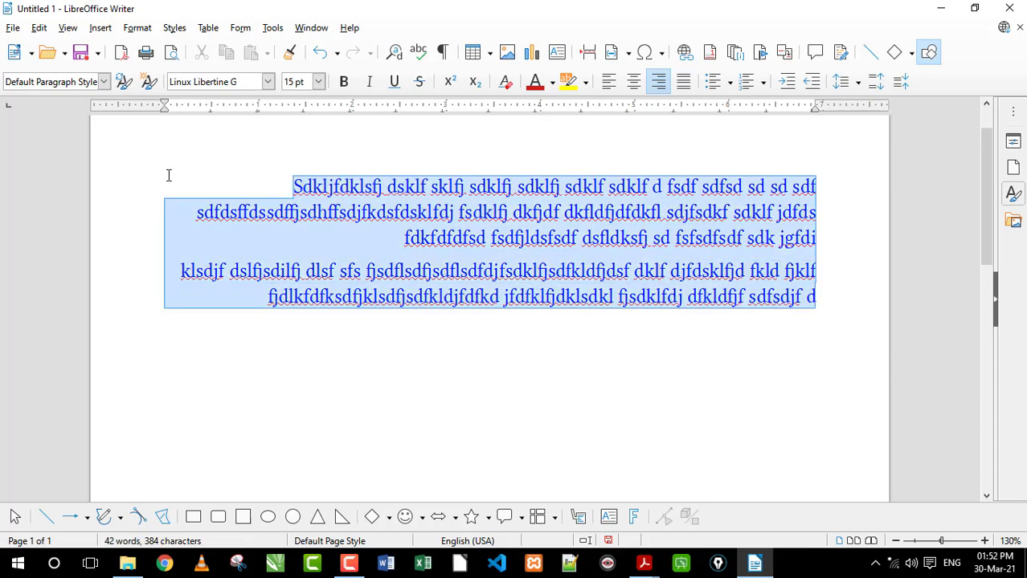
pyautogui.click(683, 85)
pyautogui.click(632, 235)
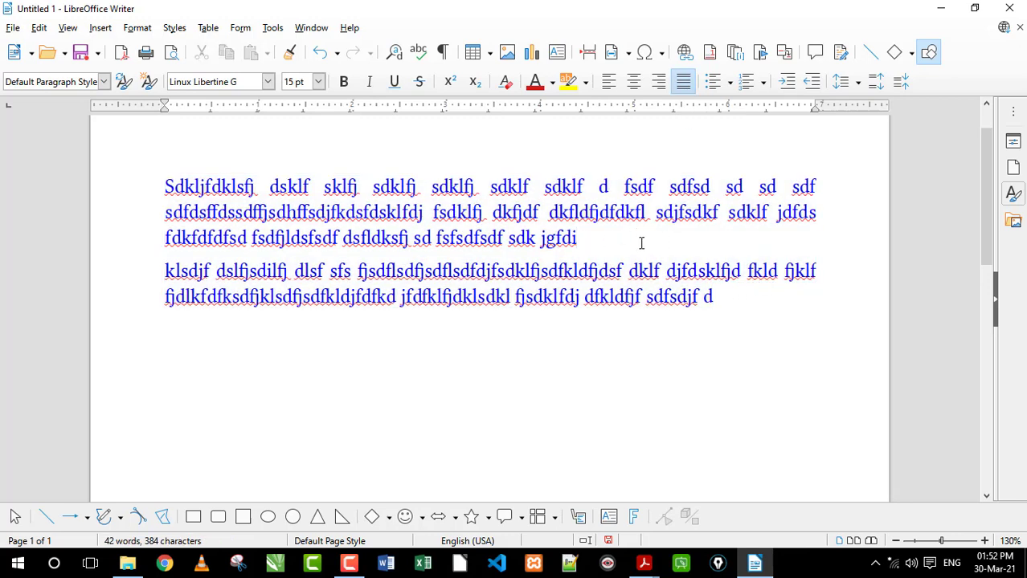
# Examine how justification spreads the word gaps across the lines of the first paragraph
pyautogui.moveTo(815, 187); pyautogui.dragTo(810, 213)
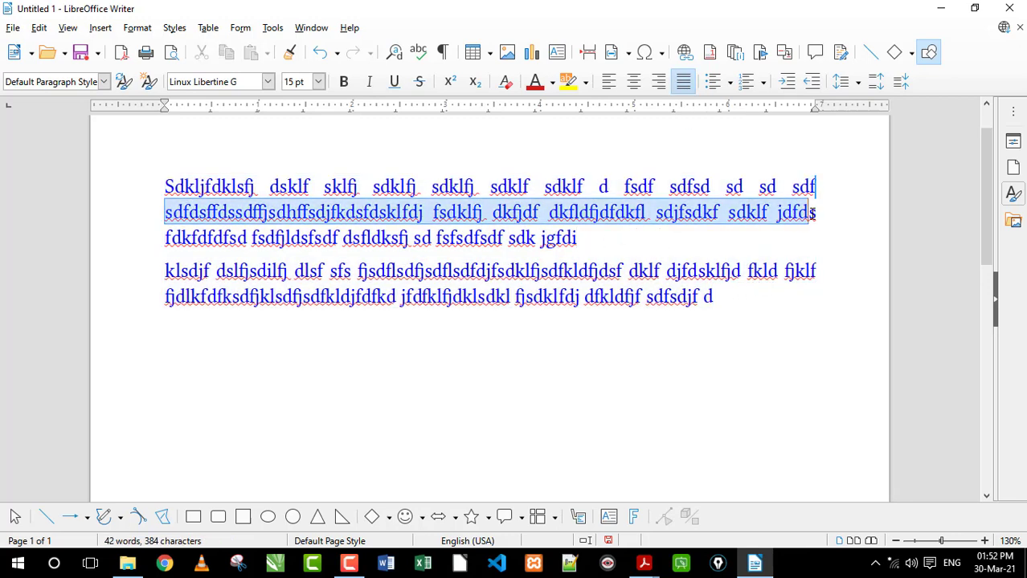
pyautogui.click(797, 212)
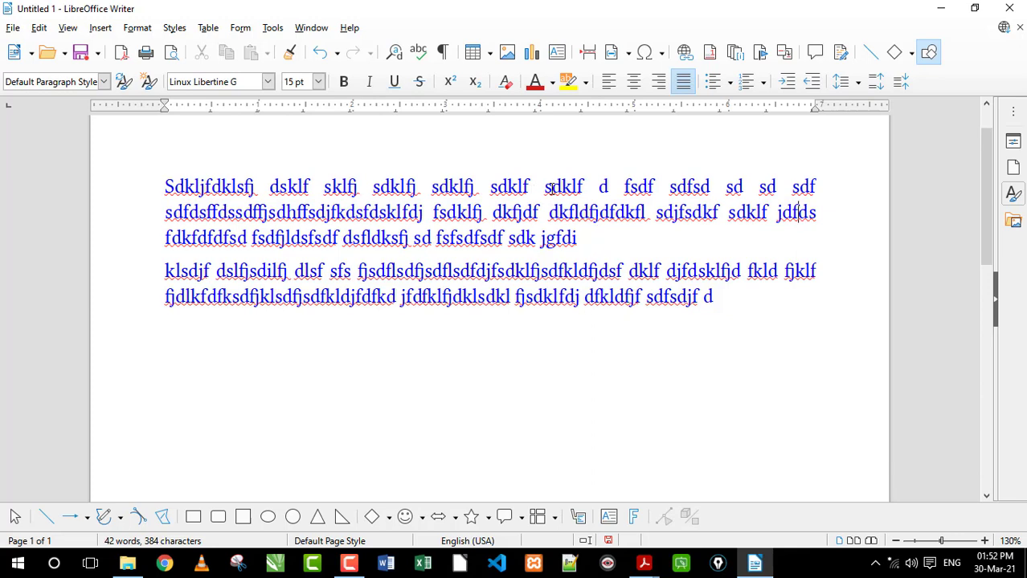
pyautogui.moveTo(546, 188); pyautogui.dragTo(608, 186)
pyautogui.click(614, 187)
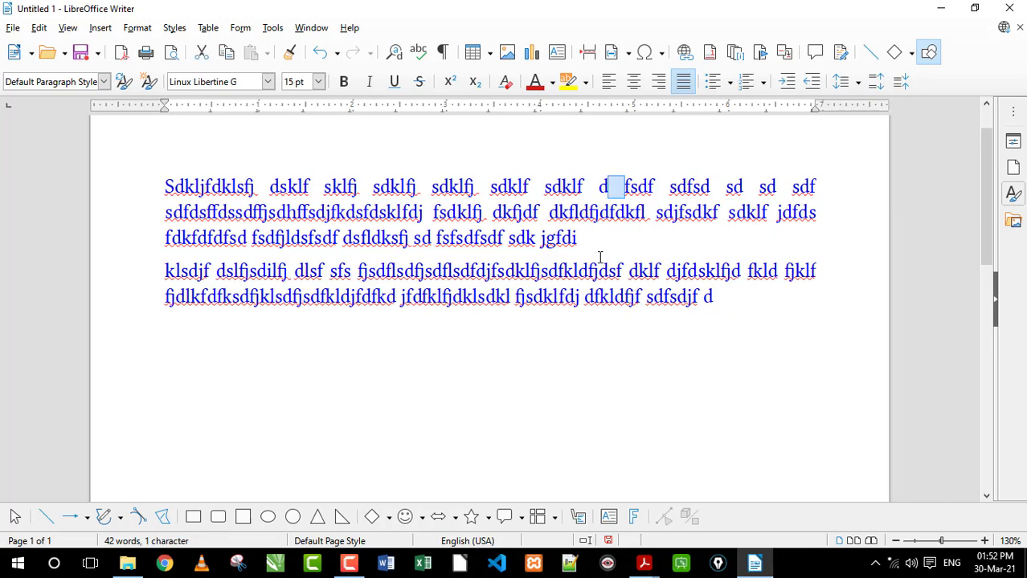
pyautogui.click(624, 187)
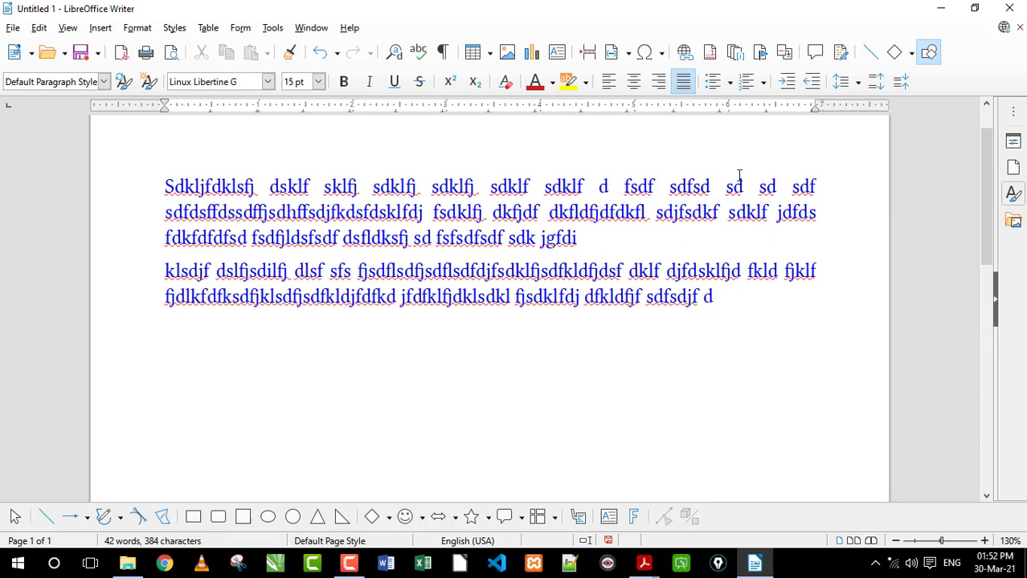
pyautogui.press('BackSpace')
pyautogui.moveTo(717, 296); pyautogui.dragTo(427, 131)
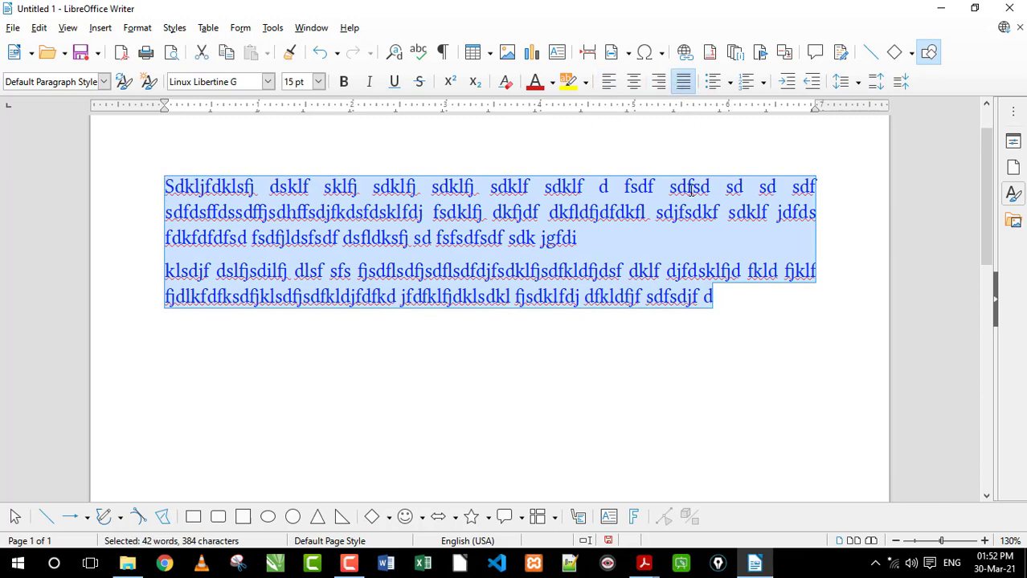
pyautogui.click(562, 231)
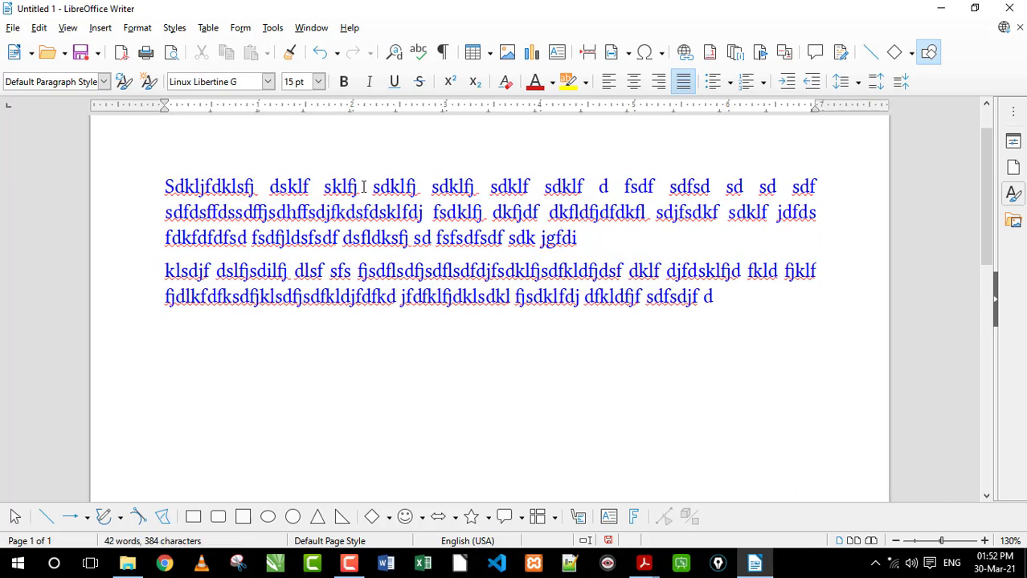
pyautogui.moveTo(351, 189); pyautogui.dragTo(742, 191)
pyautogui.moveTo(334, 212); pyautogui.dragTo(749, 217)
pyautogui.click(655, 220)
pyautogui.moveTo(314, 217); pyautogui.dragTo(469, 214)
pyautogui.click(614, 215)
pyautogui.moveTo(662, 213); pyautogui.dragTo(640, 215)
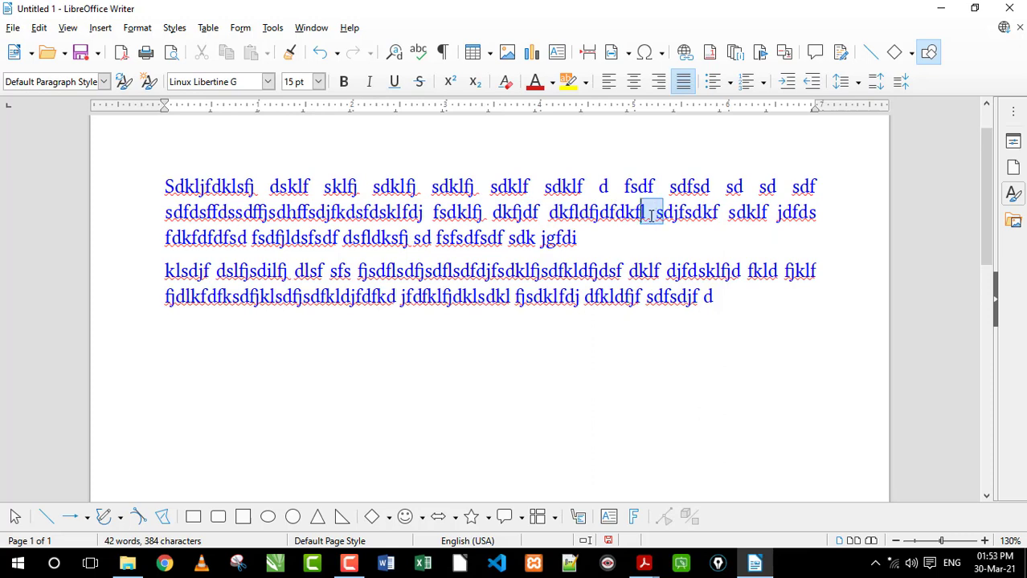
pyautogui.click(674, 214)
pyautogui.moveTo(796, 189); pyautogui.dragTo(345, 190)
pyautogui.click(317, 190)
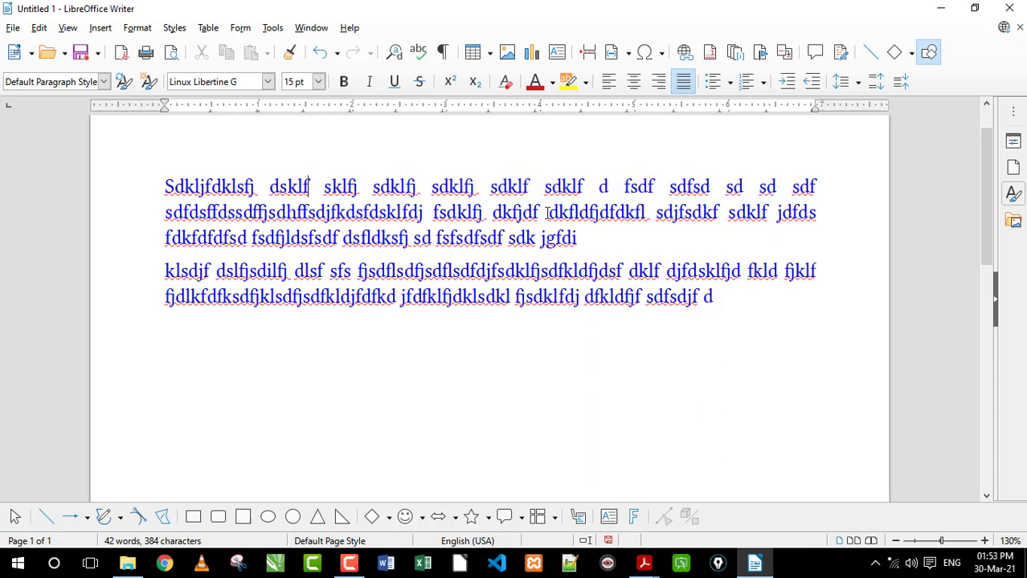
# Split the long first word of the second line with a space after "sdfdsffdssdf"
pyautogui.moveTo(418, 213); pyautogui.dragTo(173, 212)
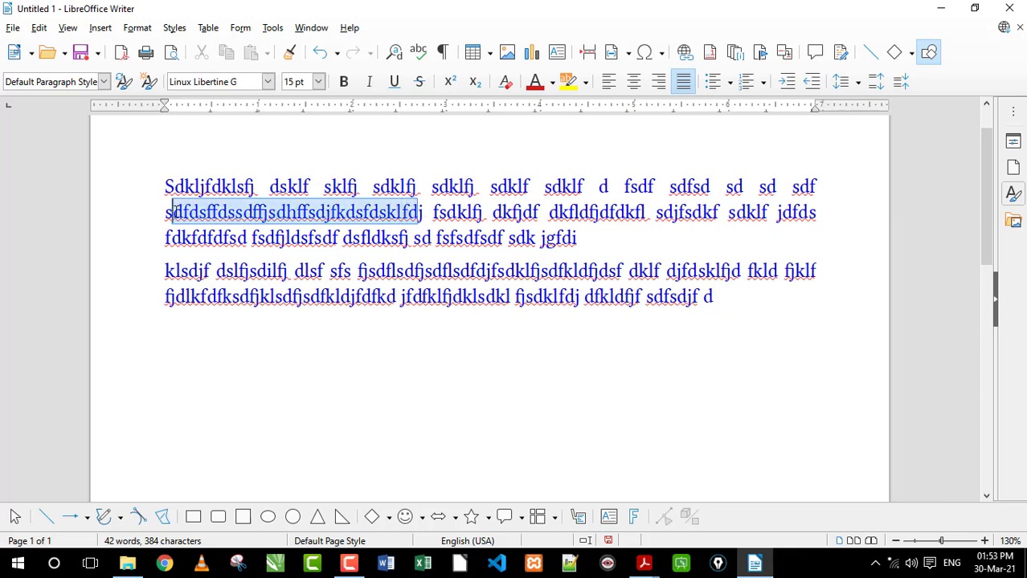
pyautogui.click(298, 213)
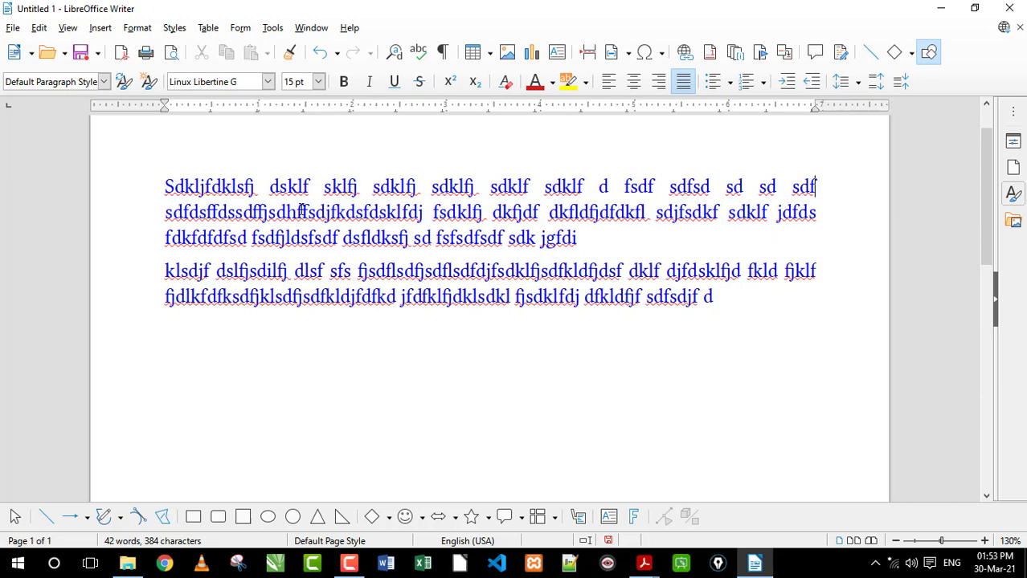
pyautogui.moveTo(173, 213); pyautogui.dragTo(251, 212)
pyautogui.click(840, 182)
pyautogui.click(363, 213)
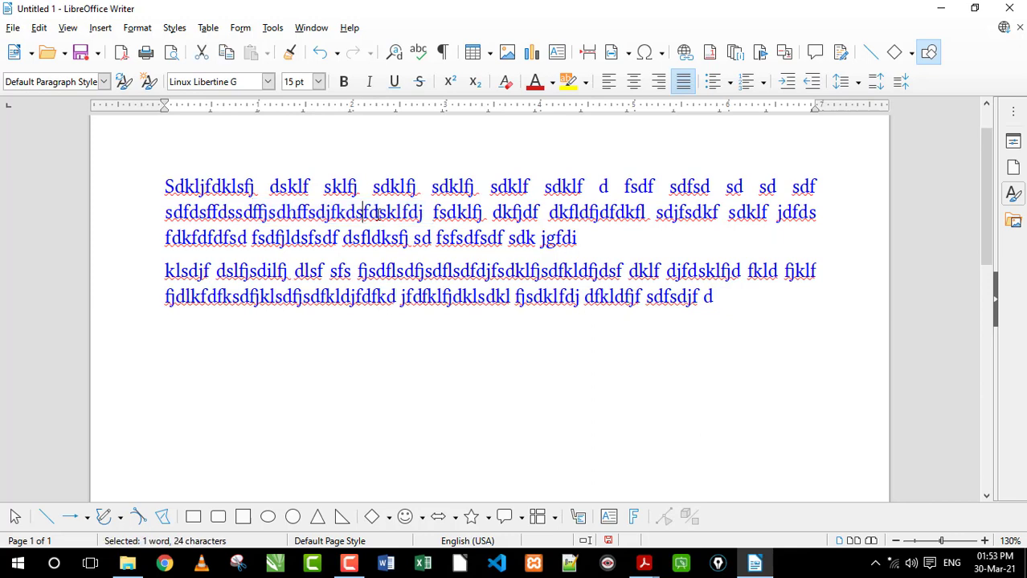
pyautogui.click(819, 183)
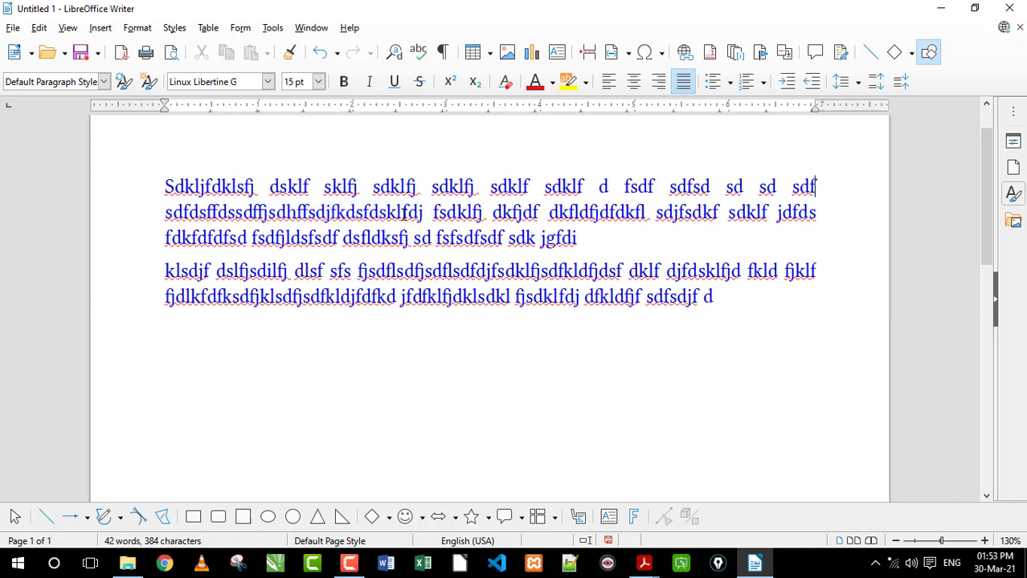
pyautogui.moveTo(424, 213); pyautogui.dragTo(294, 213)
pyautogui.click(289, 213)
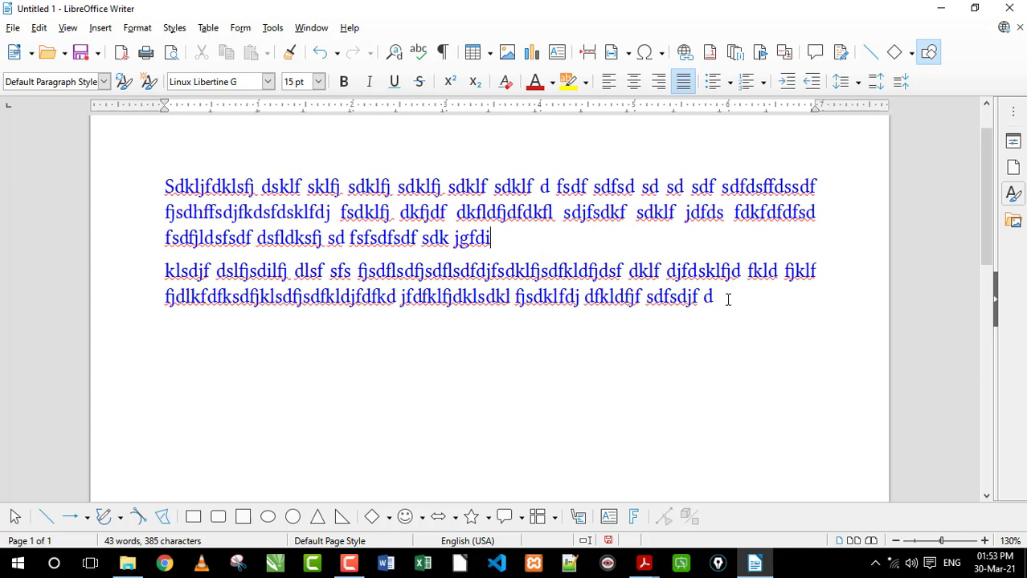
# Highlight the first paragraph, except its initial letter, in yellow and change the highlight to dark green
pyautogui.moveTo(727, 299); pyautogui.dragTo(150, 181)
pyautogui.click(492, 238)
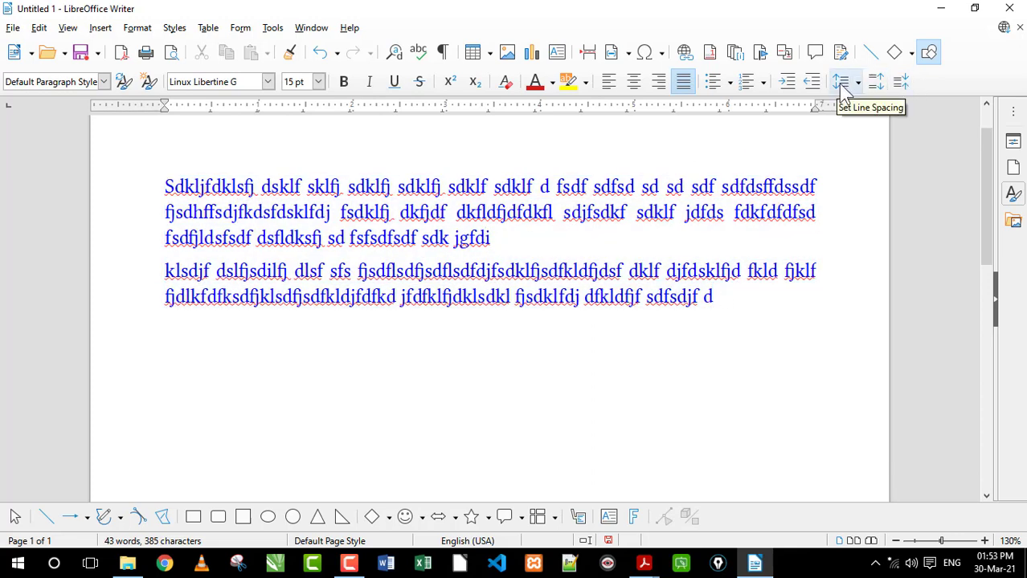
pyautogui.click(587, 81)
pyautogui.click(481, 236)
pyautogui.moveTo(490, 237); pyautogui.dragTo(174, 187)
pyautogui.click(566, 81)
pyautogui.click(585, 82)
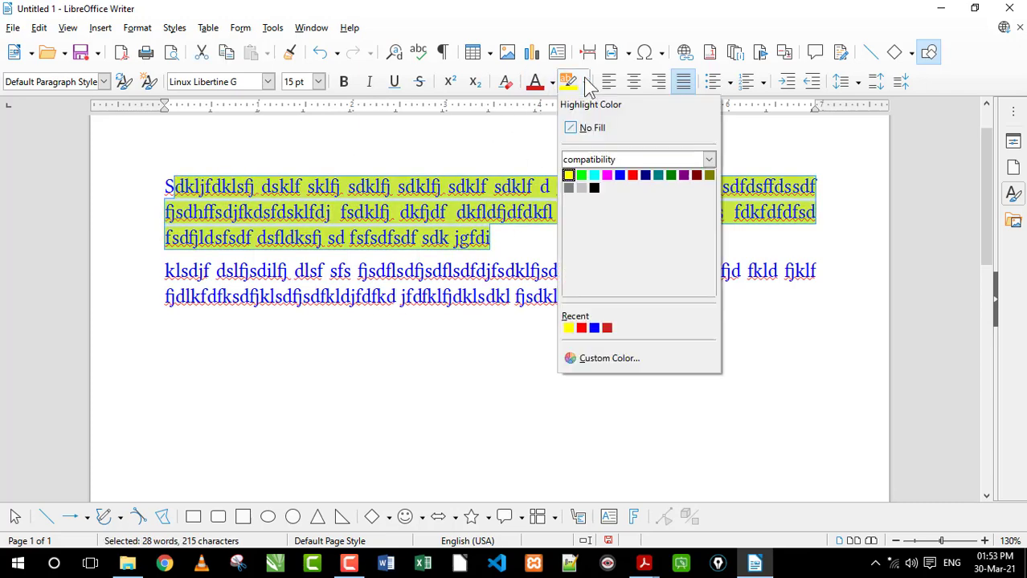
pyautogui.click(670, 175)
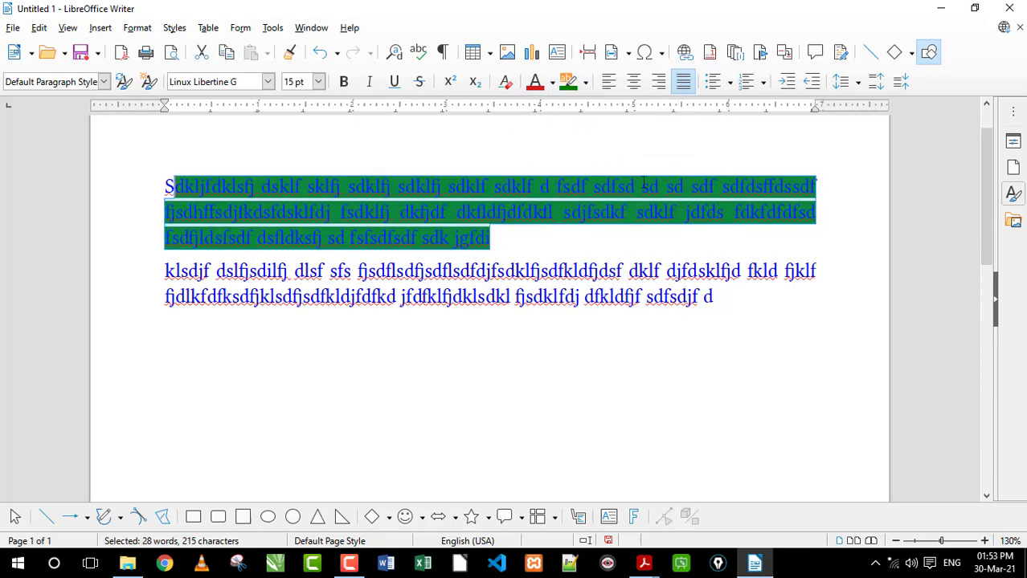
# Append the text "er erg rt gfdg df dfgfd gfh" to the end of the first paragraph
pyautogui.click(539, 239)
pyautogui.write('er erg rt gfdg df')
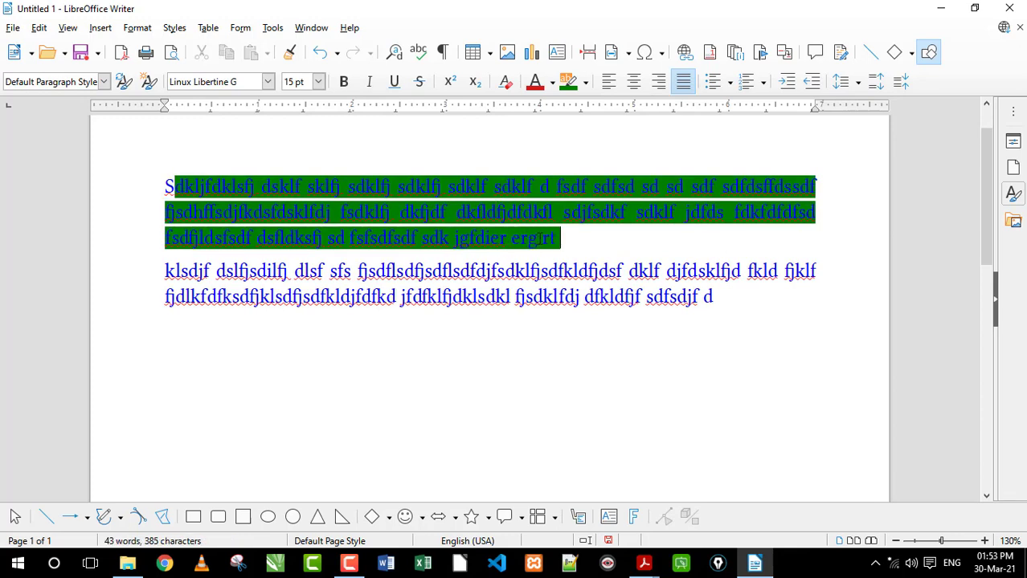
pyautogui.write(' dfgfd')
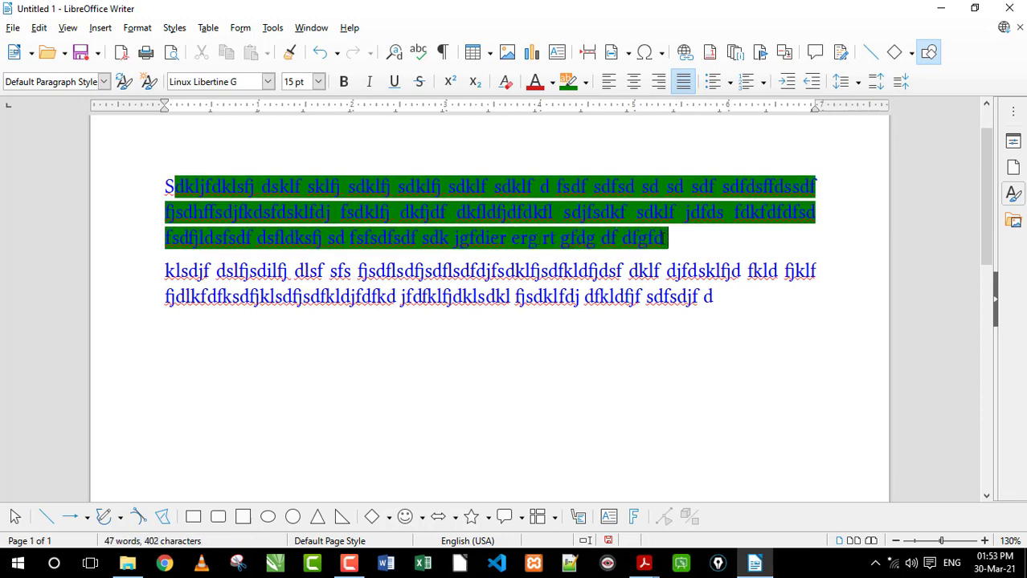
pyautogui.write(' gfh')
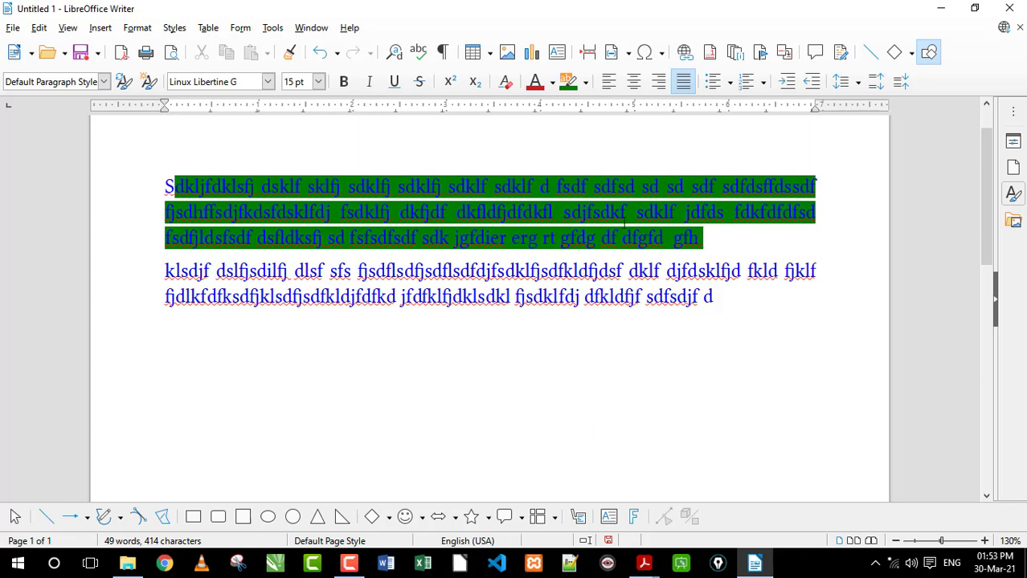
# Set the font color of the first paragraph's text from the second word onward to magenta
pyautogui.moveTo(720, 243); pyautogui.dragTo(261, 182)
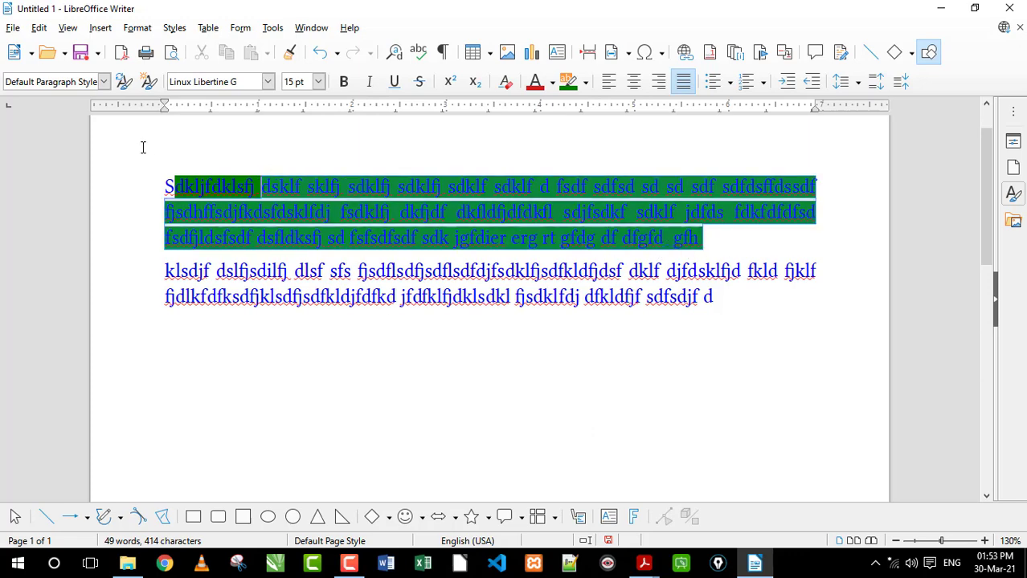
pyautogui.click(552, 82)
pyautogui.click(567, 185)
pyautogui.click(506, 214)
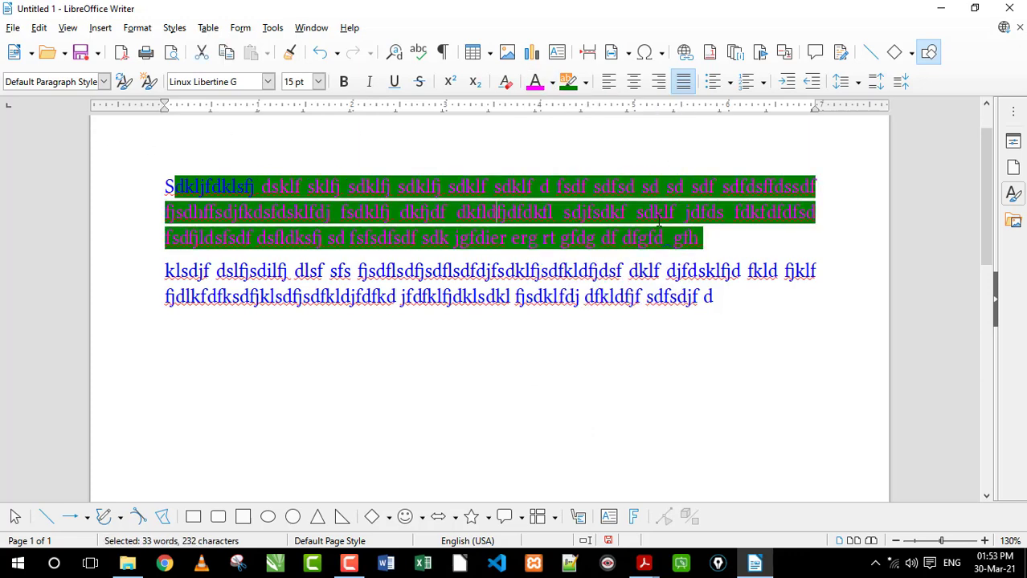
# Set the font color from the last letter of the first paragraph's third word to its end to yellow
pyautogui.moveTo(734, 235); pyautogui.dragTo(337, 177)
pyautogui.click(552, 83)
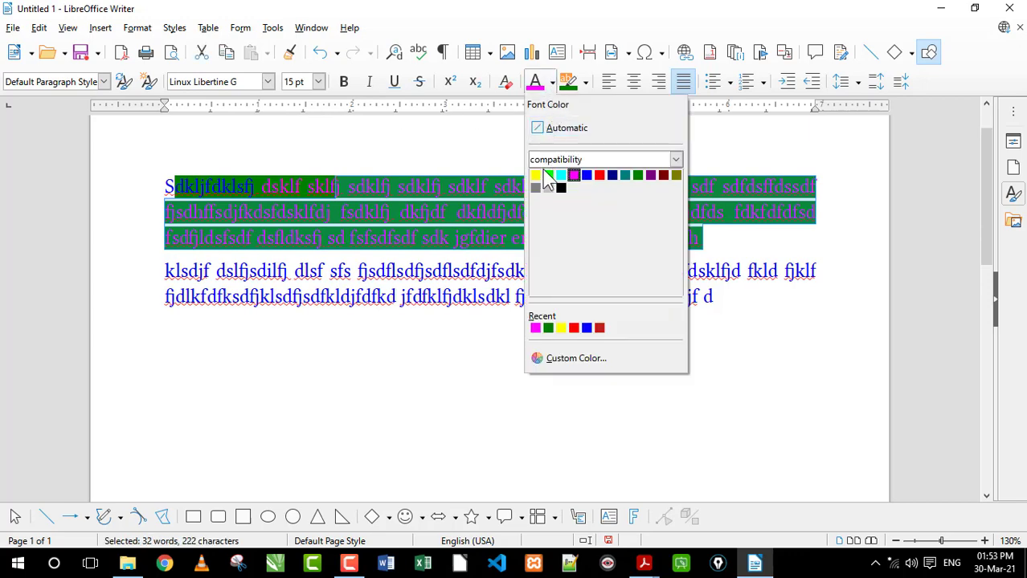
pyautogui.click(535, 175)
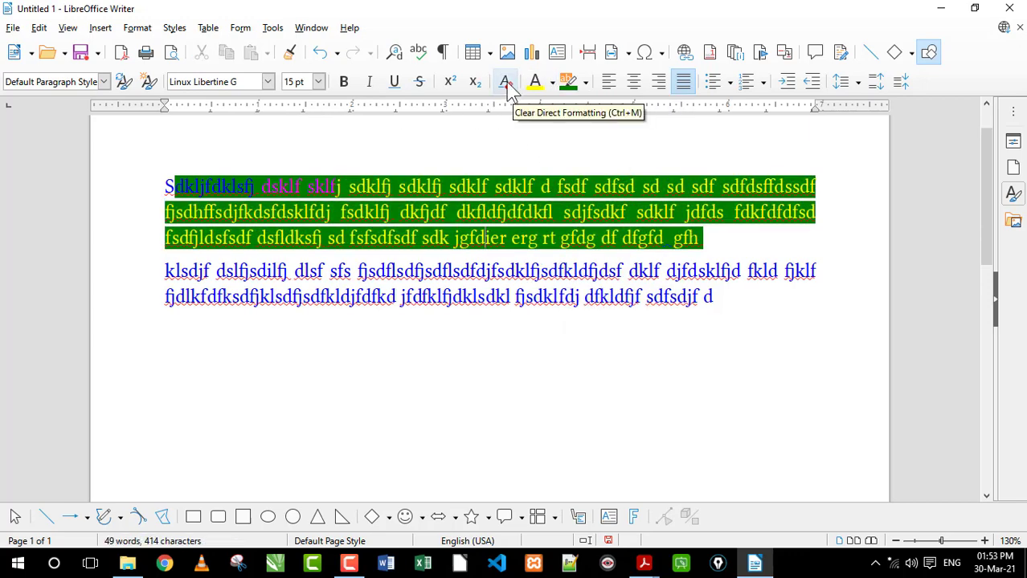
# Clear the direct formatting from both paragraphs of the document
pyautogui.moveTo(736, 316); pyautogui.dragTo(321, 238)
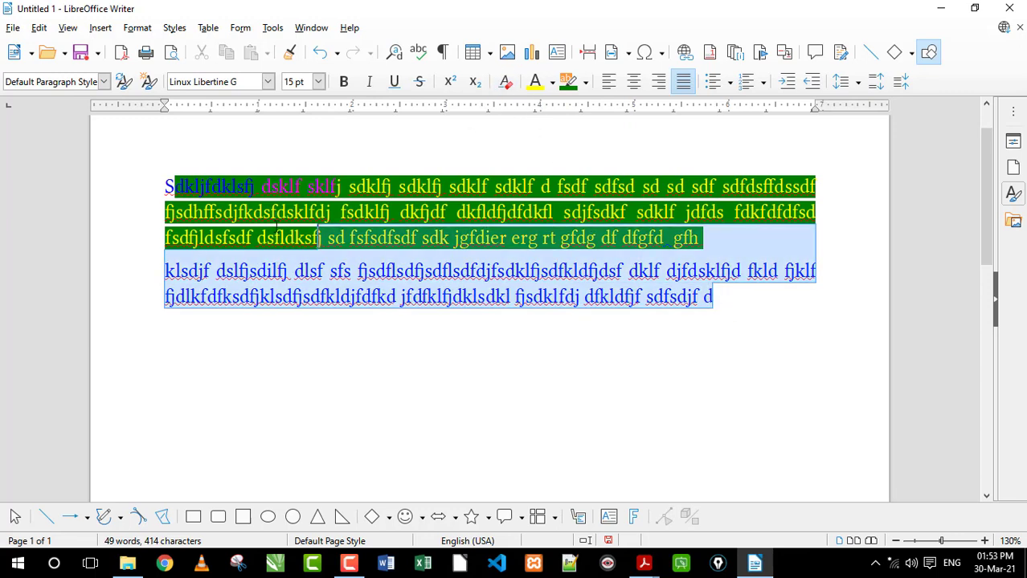
pyautogui.hotkey('ctrl', 'a')
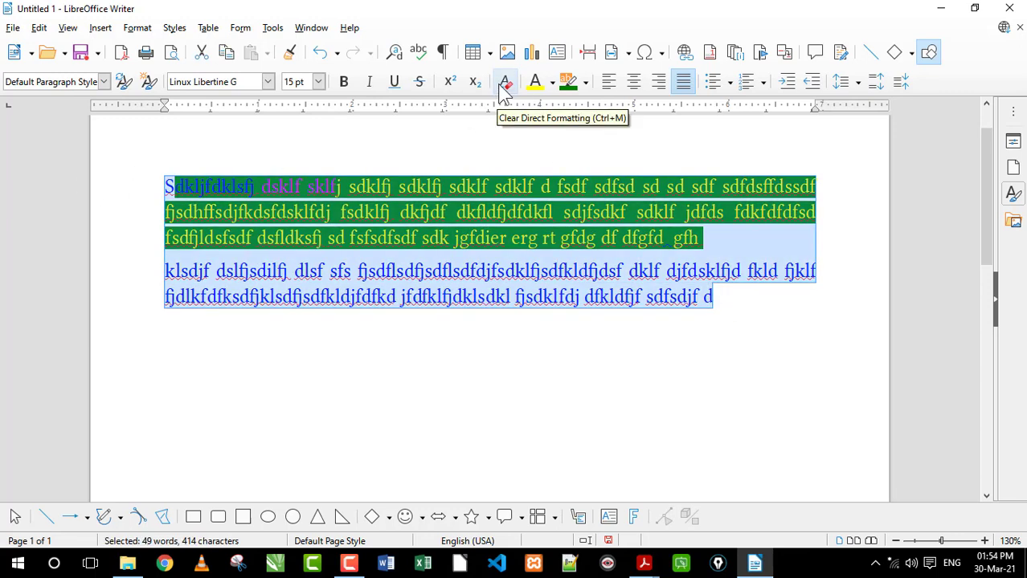
pyautogui.click(736, 300)
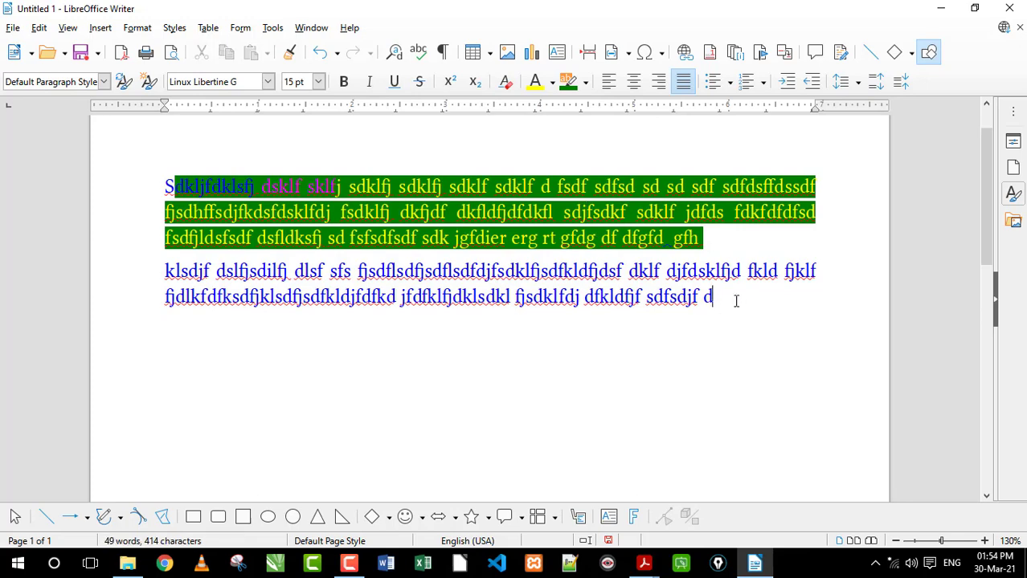
pyautogui.moveTo(736, 301); pyautogui.dragTo(168, 168)
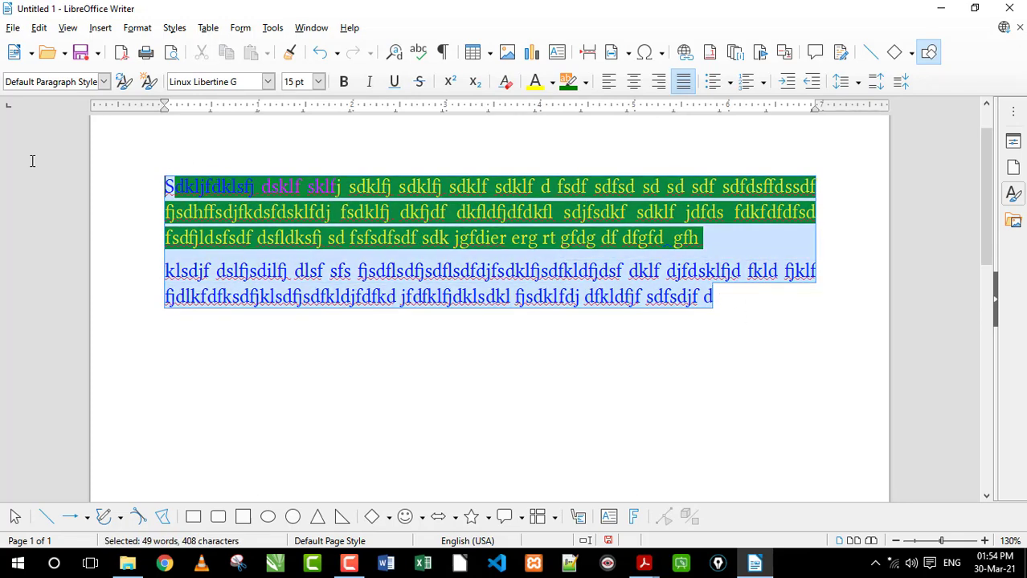
pyautogui.click(506, 82)
pyautogui.click(481, 203)
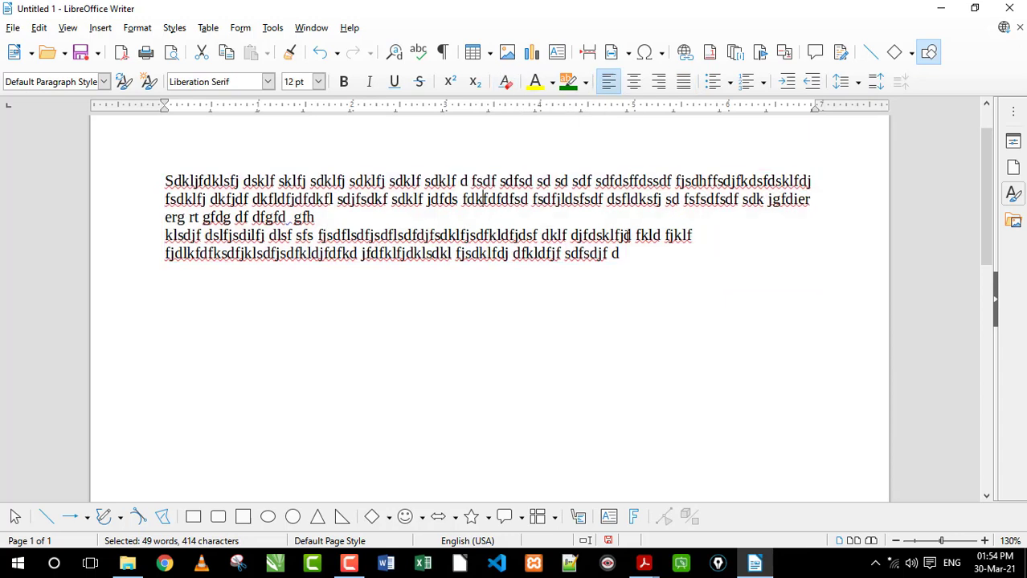
# Enter "X2" on a new line below the second paragraph and make the 2 superscript
pyautogui.click(668, 274)
pyautogui.press('Return')
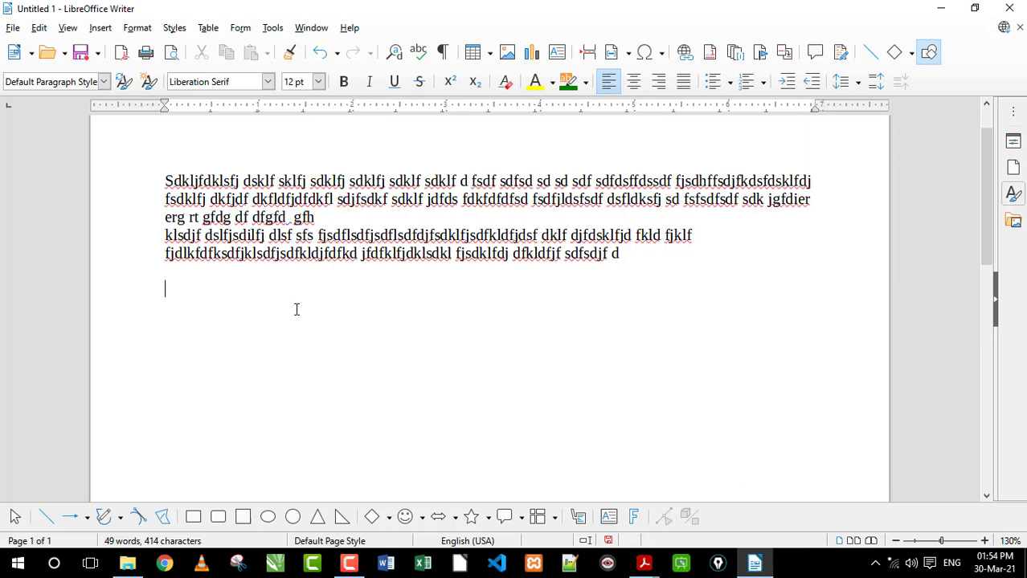
pyautogui.write('X2')
pyautogui.hotkey('shift', 'Left')
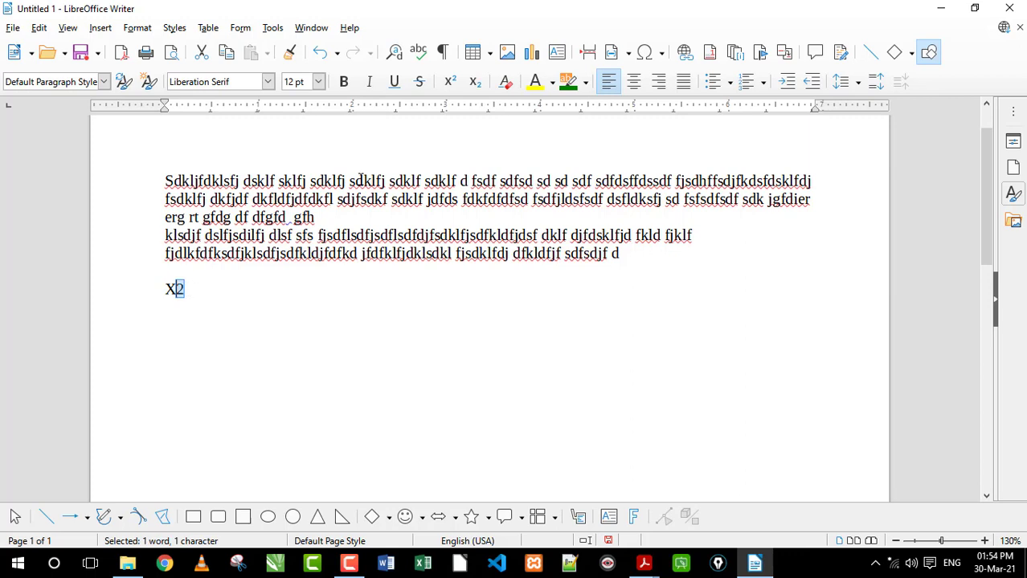
pyautogui.click(453, 85)
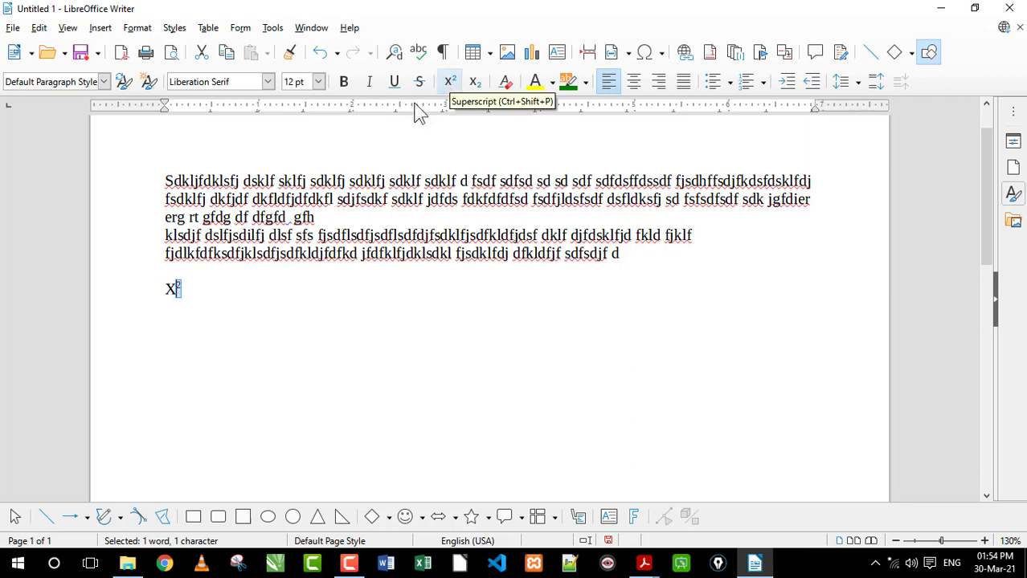
pyautogui.click(260, 296)
# Add "ghh CO2" after the X² text and make the 2 of CO2 subscript
pyautogui.write('ghh ')
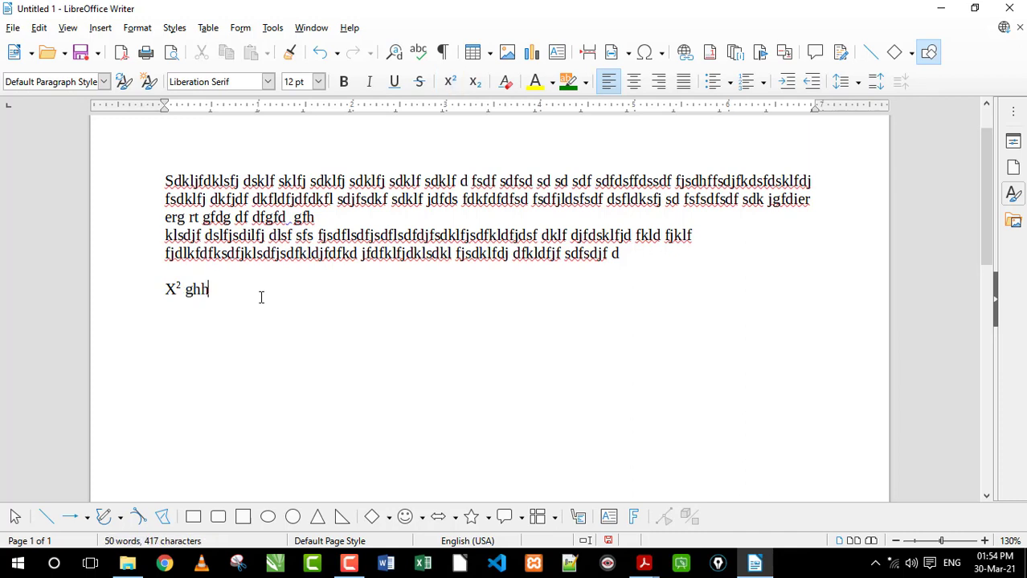
pyautogui.write('CO2')
pyautogui.moveTo(250, 290); pyautogui.dragTo(235, 290)
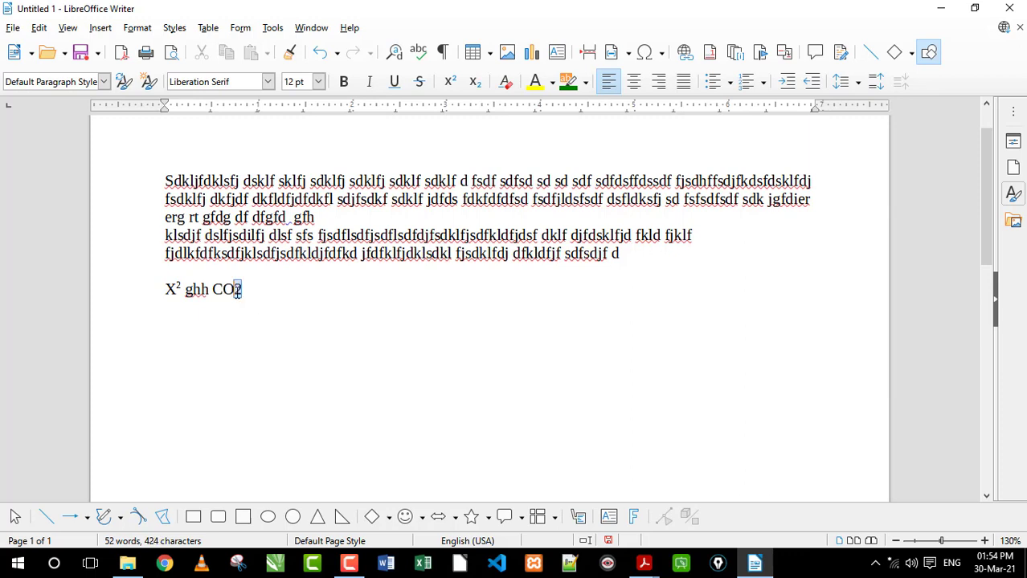
pyautogui.click(475, 81)
pyautogui.click(303, 294)
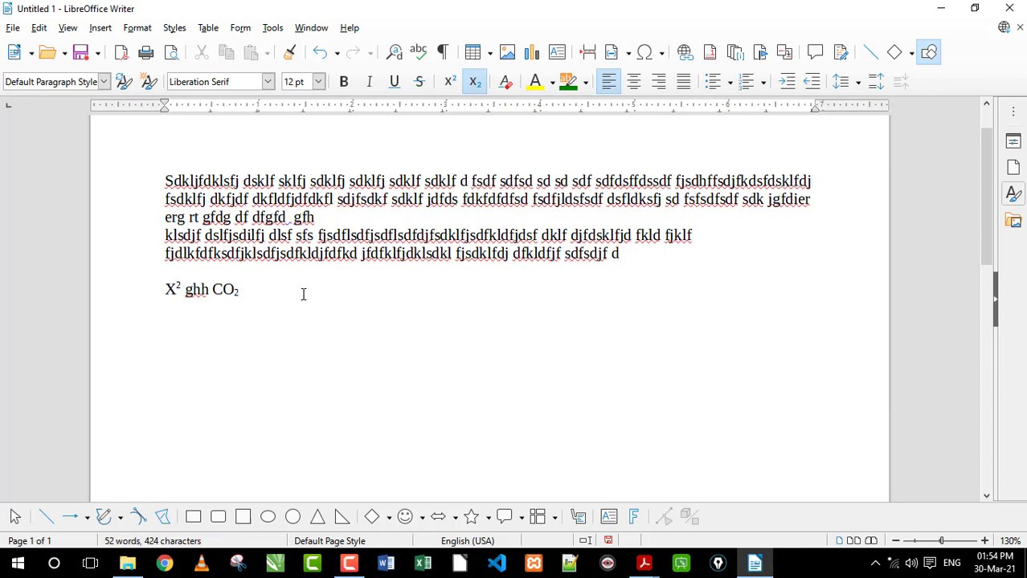
pyautogui.write('gfh hgf  fg')
pyautogui.press('BackSpace')
pyautogui.press('BackSpace')
pyautogui.press('BackSpace')
pyautogui.press('BackSpace')
pyautogui.press('BackSpace')
pyautogui.press('BackSpace')
pyautogui.press('BackSpace')
pyautogui.press('BackSpace')
pyautogui.press('BackSpace')
pyautogui.press('BackSpace')
pyautogui.press('BackSpace')
pyautogui.press('BackSpace')
# Turn off subscript and append "t thg" after CO2 on the last line
pyautogui.click(476, 83)
pyautogui.click(475, 82)
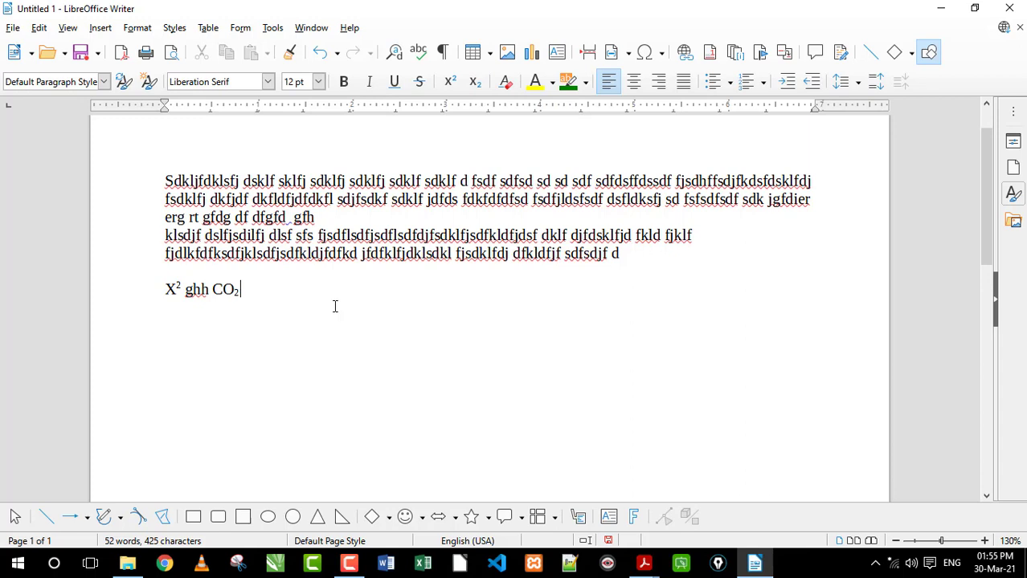
pyautogui.write('t thg')
# Strike through "fjsdfkldjfdfkd jfdfklfjdklsdkl fjs" in the second paragraph and underline its first two words
pyautogui.click(418, 81)
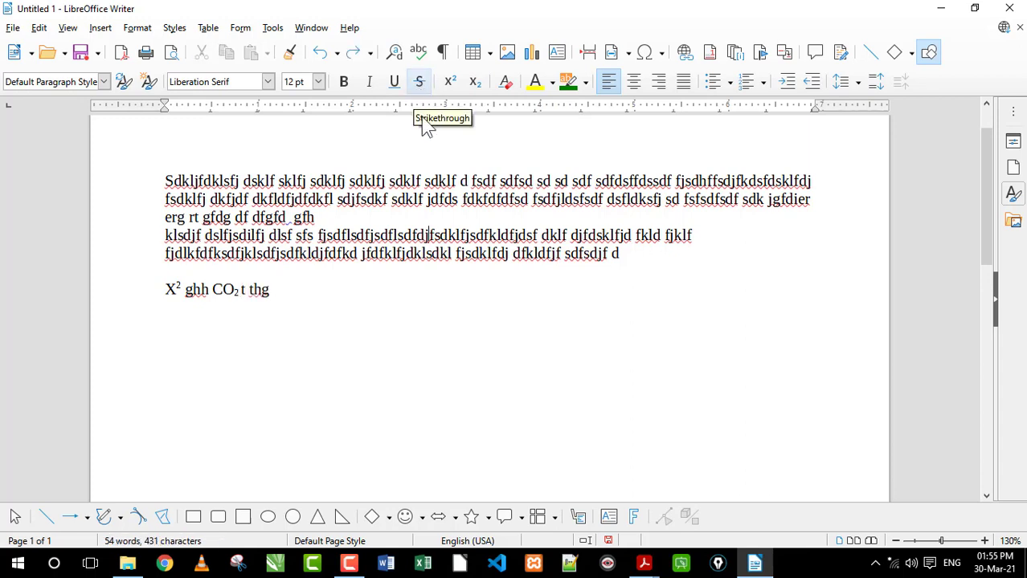
pyautogui.moveTo(472, 253); pyautogui.dragTo(271, 253)
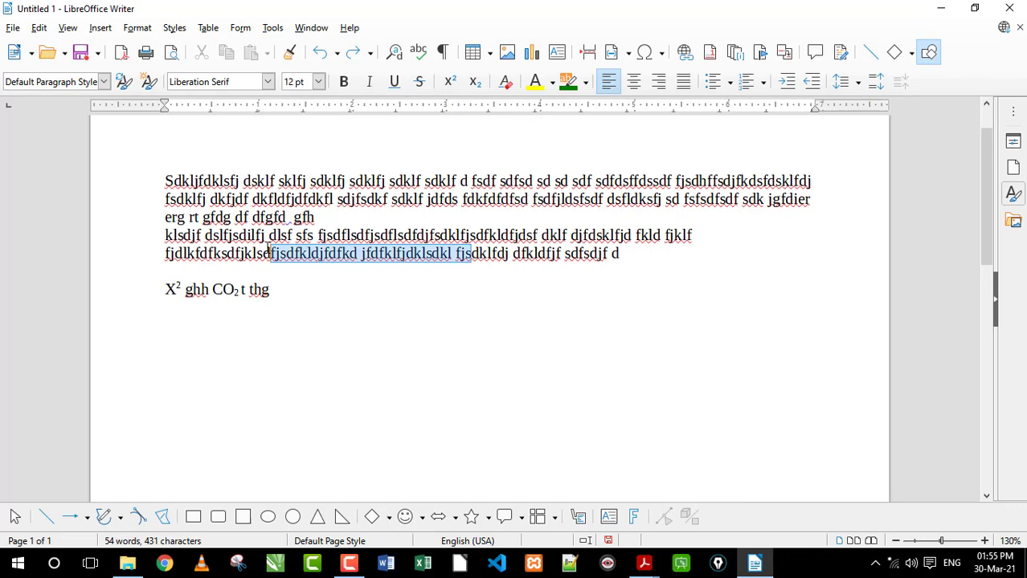
pyautogui.click(419, 82)
pyautogui.click(361, 253)
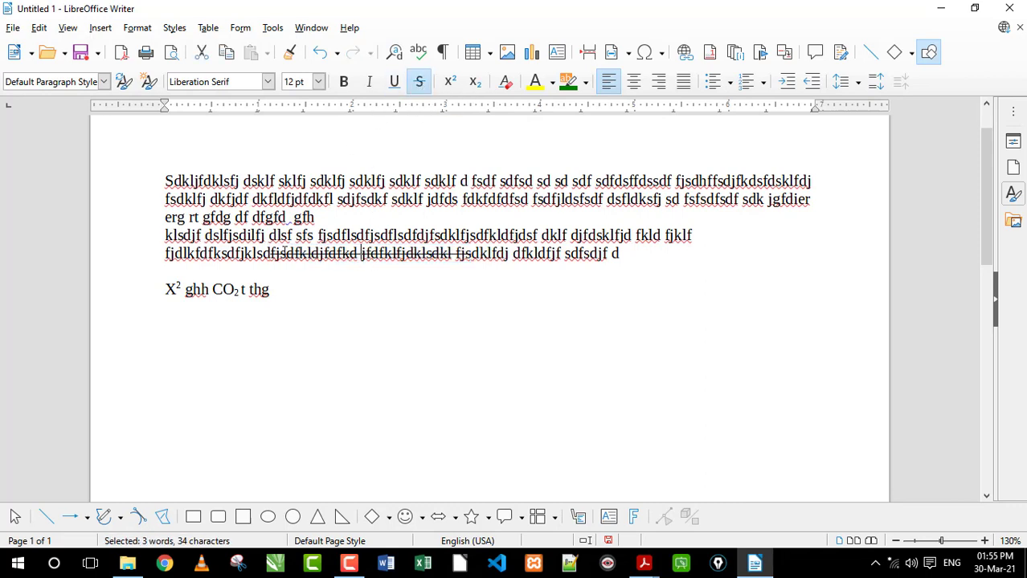
pyautogui.moveTo(271, 253); pyautogui.dragTo(455, 253)
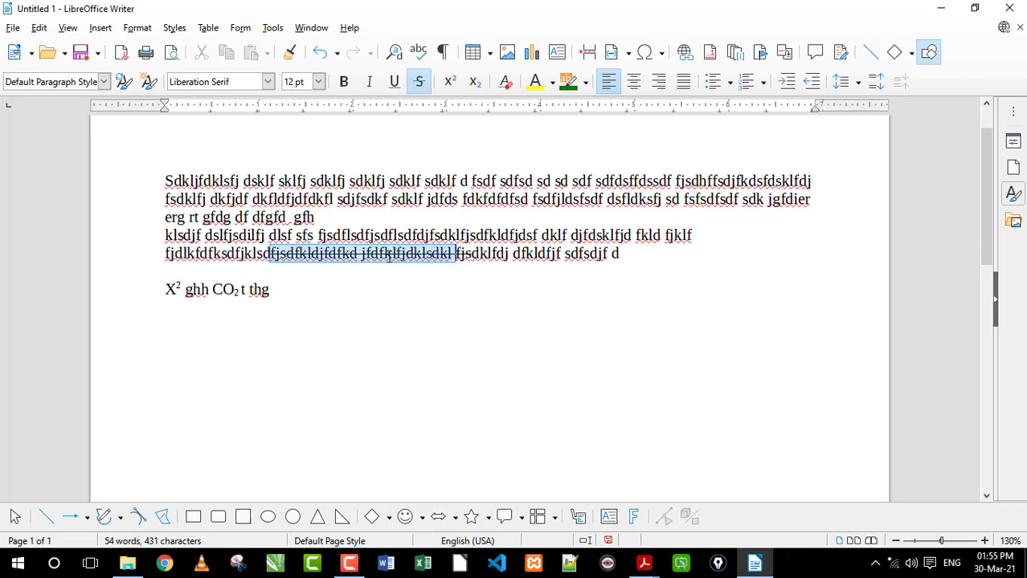
pyautogui.click(394, 81)
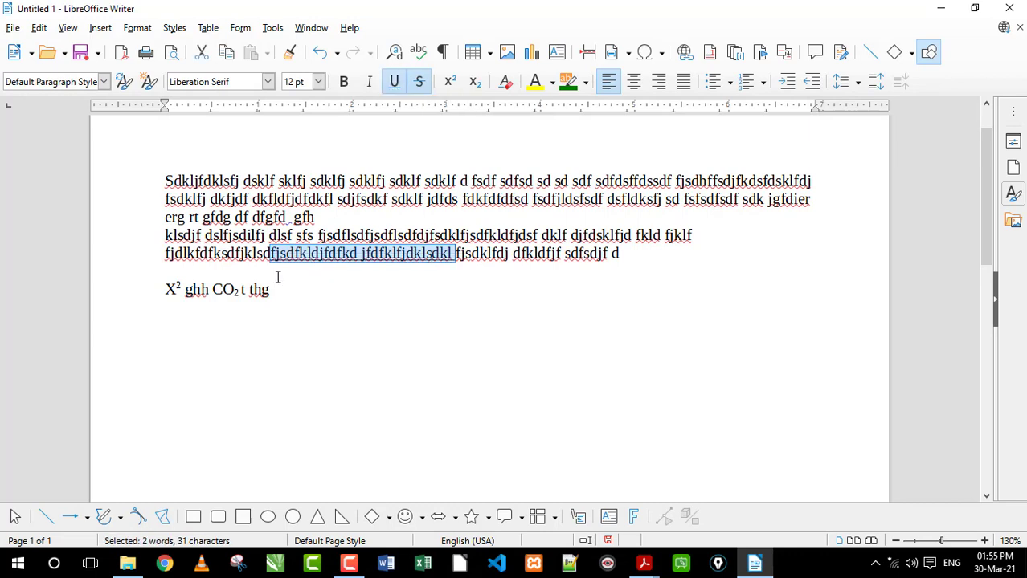
# Underline and strike through "hh CO2 t thg" on the last line
pyautogui.moveTo(273, 289); pyautogui.dragTo(193, 289)
pyautogui.click(399, 87)
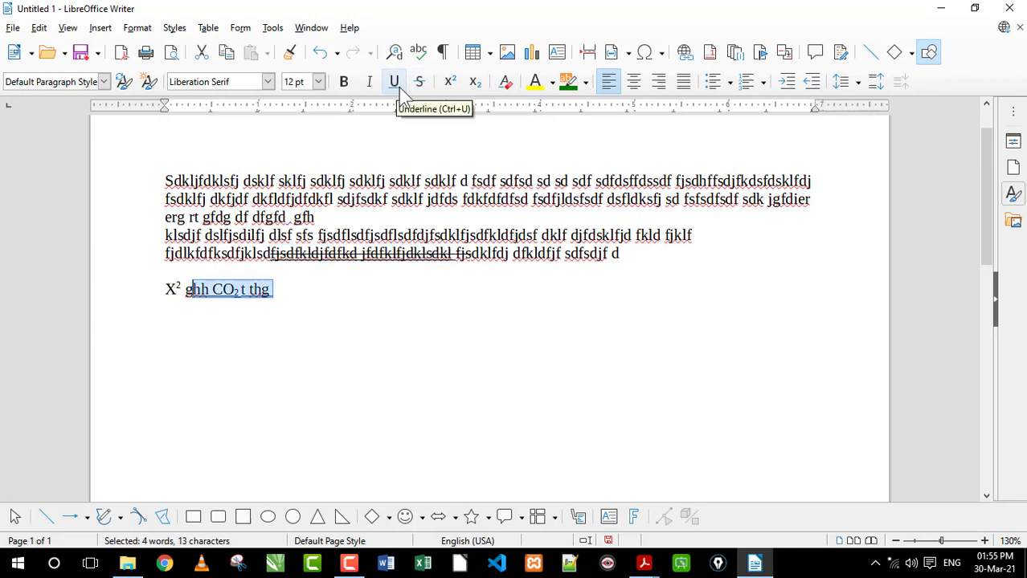
pyautogui.click(418, 81)
pyautogui.press('End')
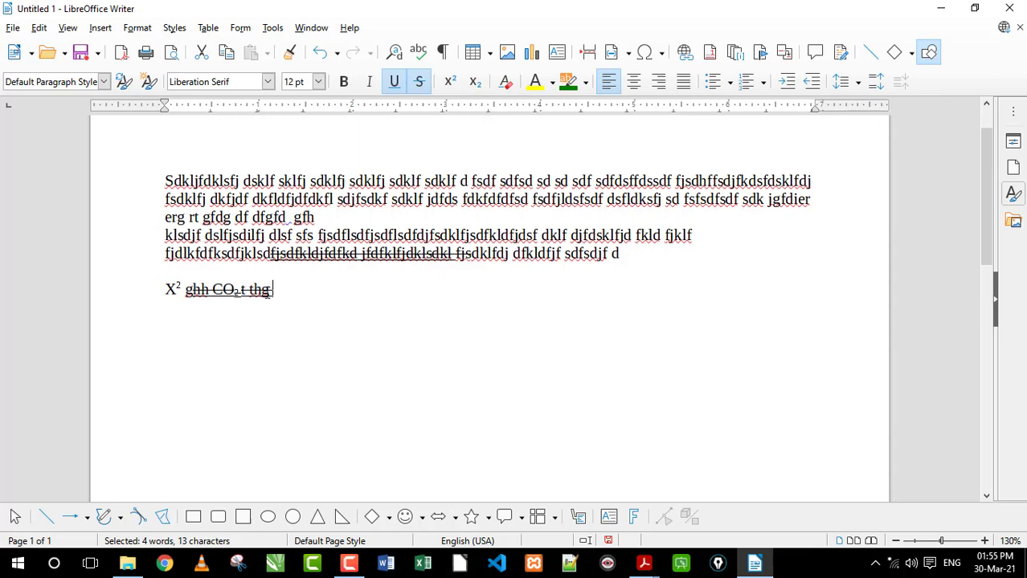
pyautogui.keyDown('ctrl'); pyautogui.scroll(5, 262, 295); pyautogui.keyUp('ctrl')
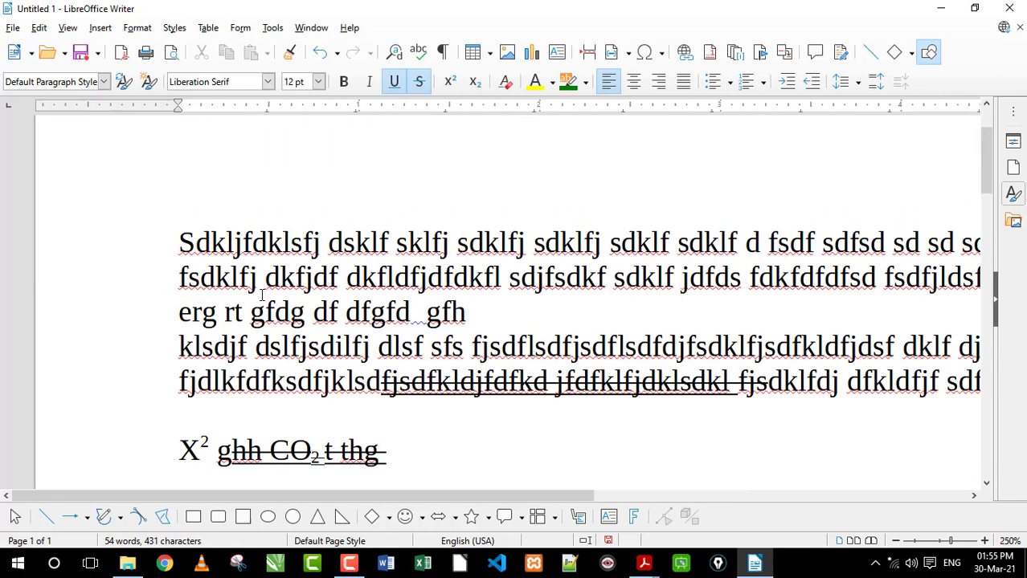
pyautogui.keyDown('ctrl'); pyautogui.scroll(-4, 262, 295); pyautogui.keyUp('ctrl')
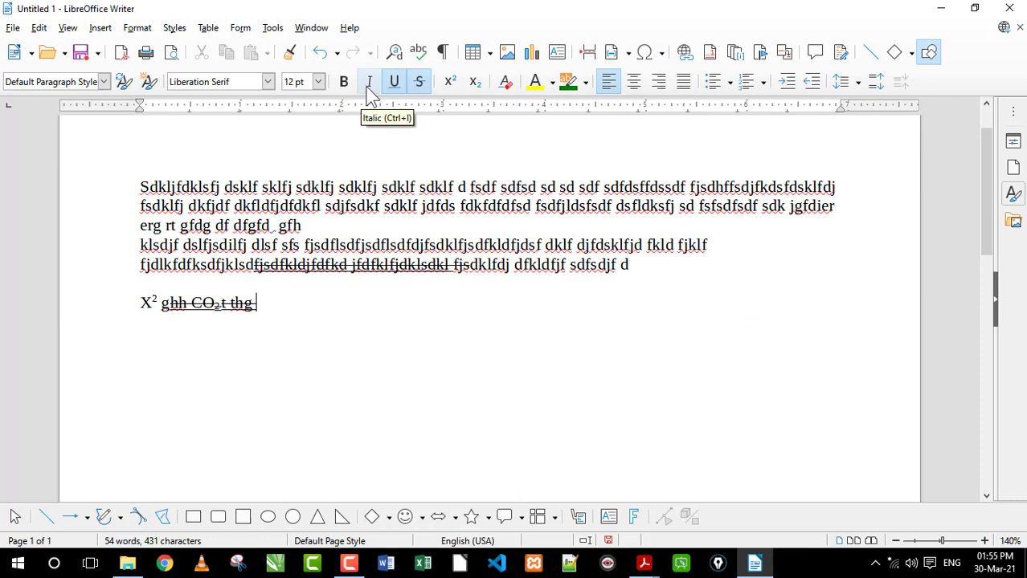
pyautogui.click(387, 191)
pyautogui.click(313, 80)
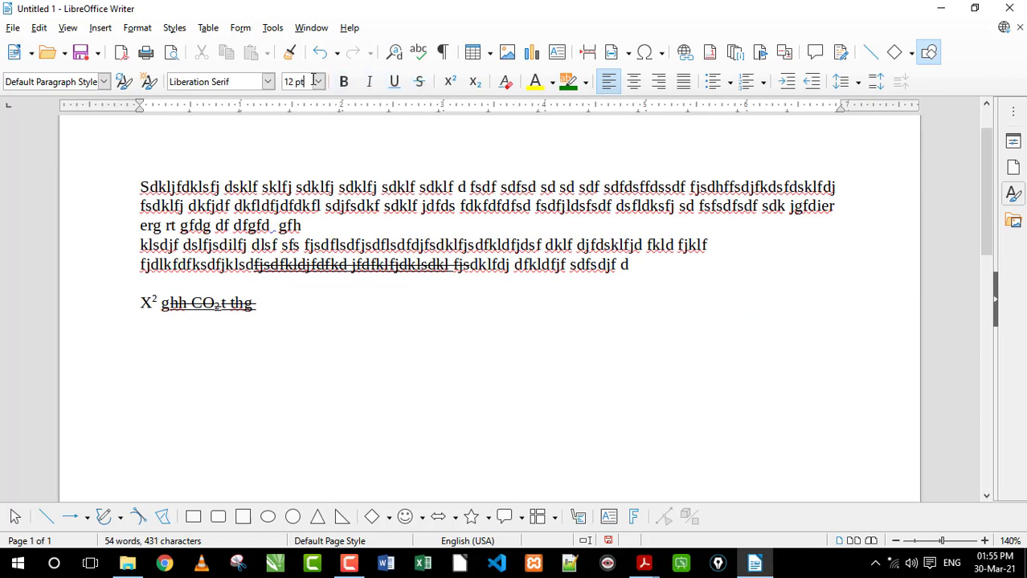
pyautogui.click(319, 82)
pyautogui.click(269, 98)
pyautogui.click(104, 81)
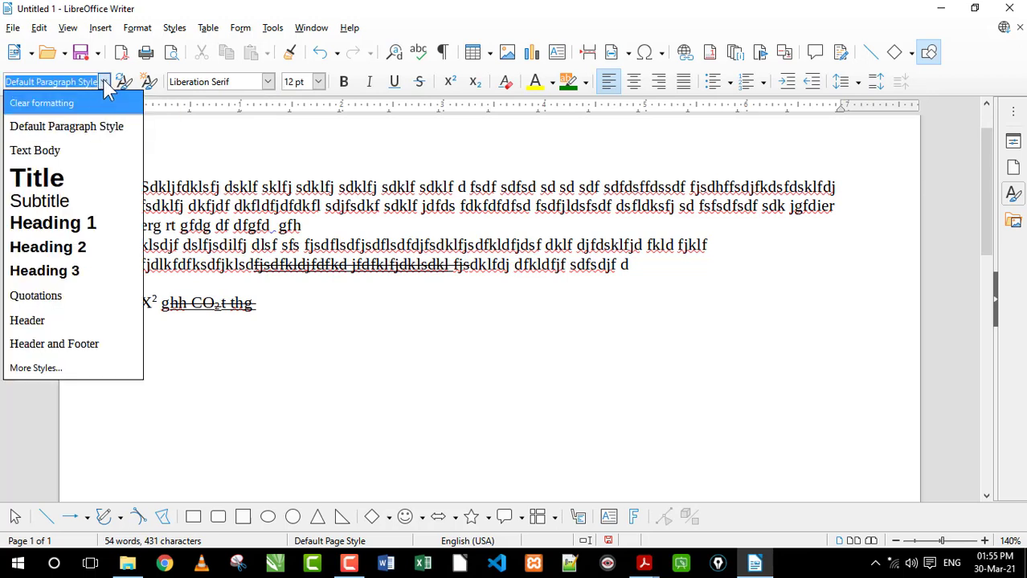
pyautogui.click(105, 83)
# Replace all the text in the document with "Sdjfndsfjkldsn"
pyautogui.hotkey('ctrl', 'a')
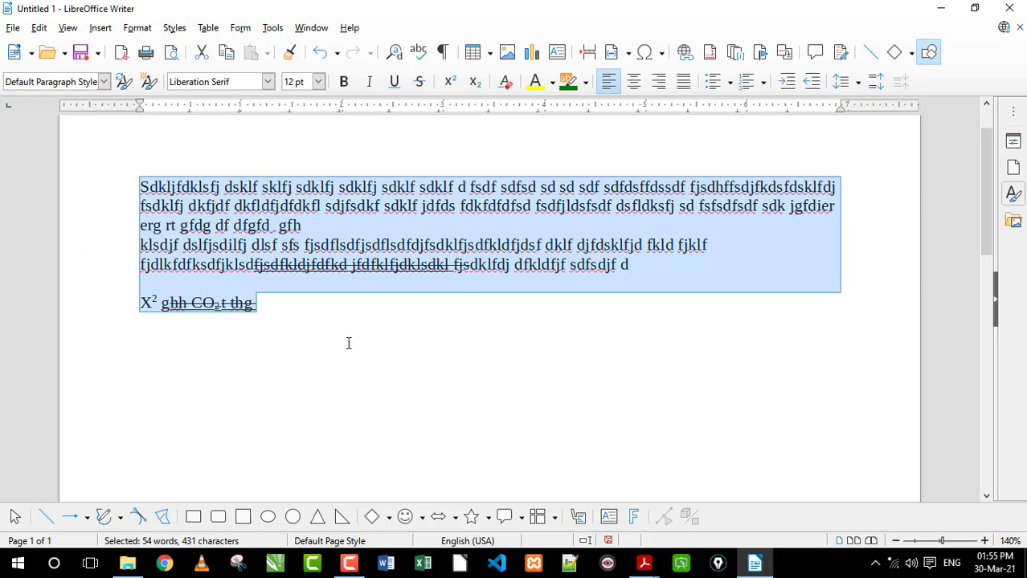
pyautogui.press('Delete')
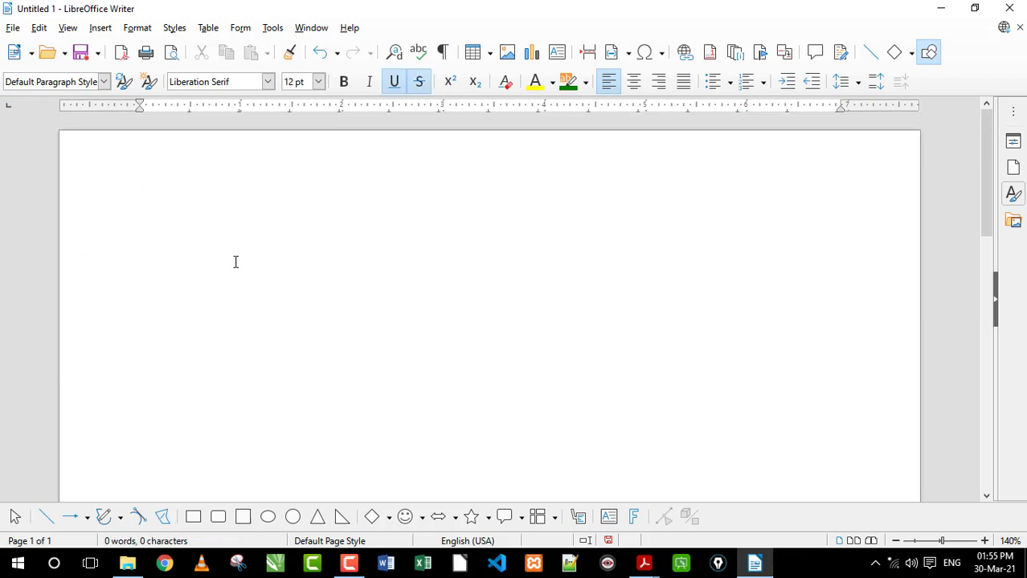
pyautogui.write('Sdjfndsfjkldsn')
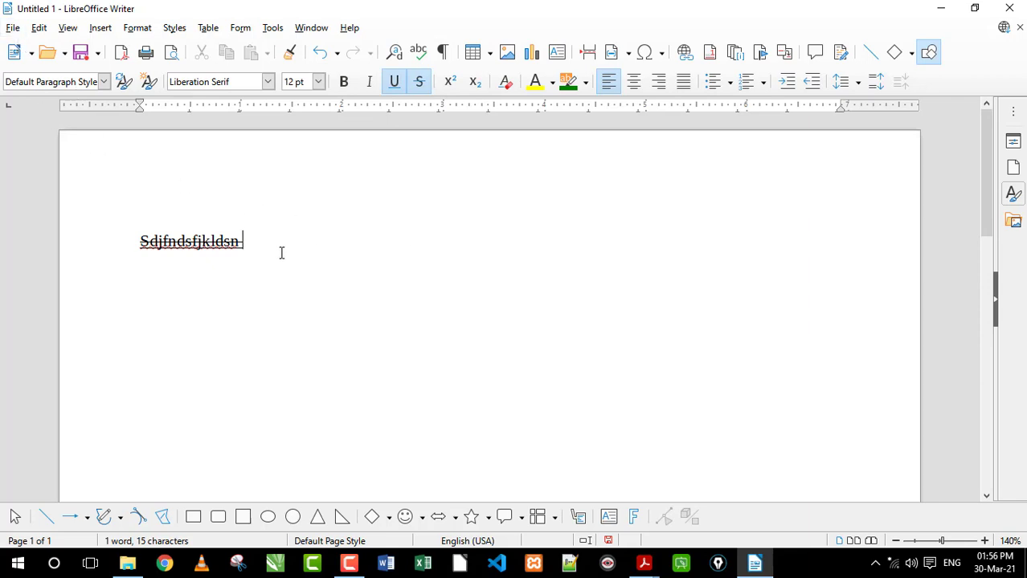
# Close the document without saving and start a new Writer document with the text "Kldfj sdlfjsd fkjd f"
pyautogui.click(12, 29)
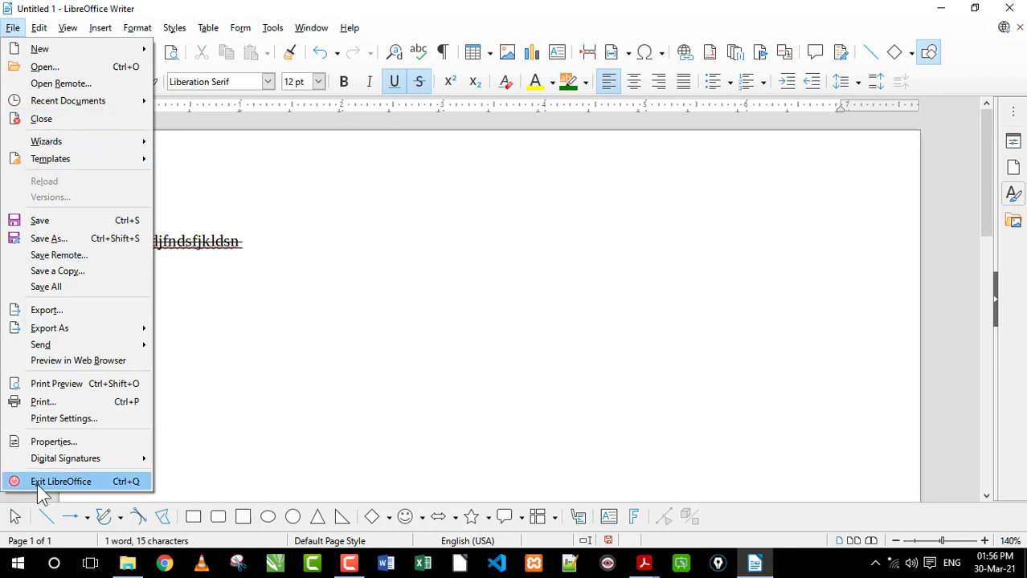
pyautogui.click(40, 119)
pyautogui.click(560, 312)
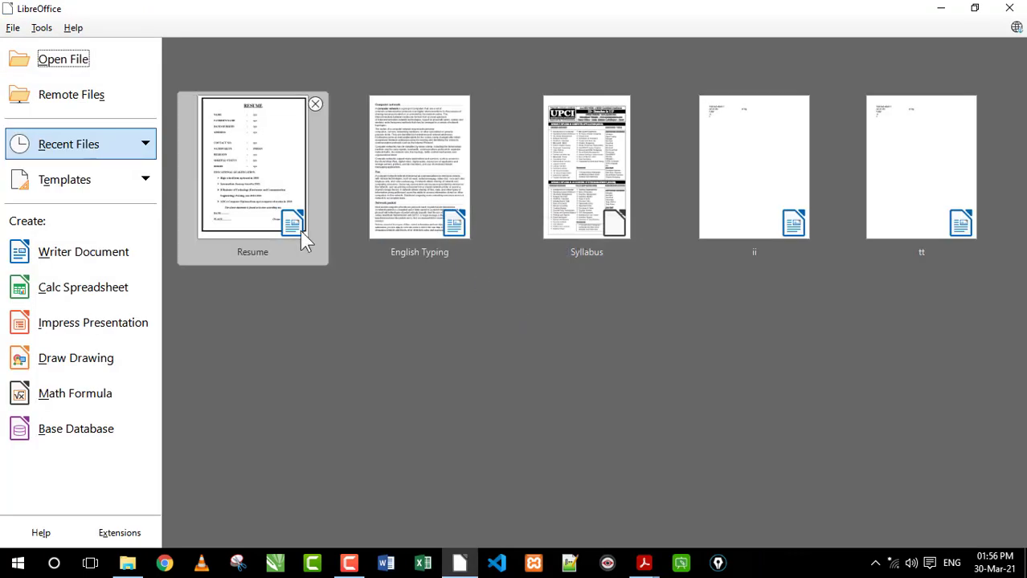
pyautogui.click(94, 261)
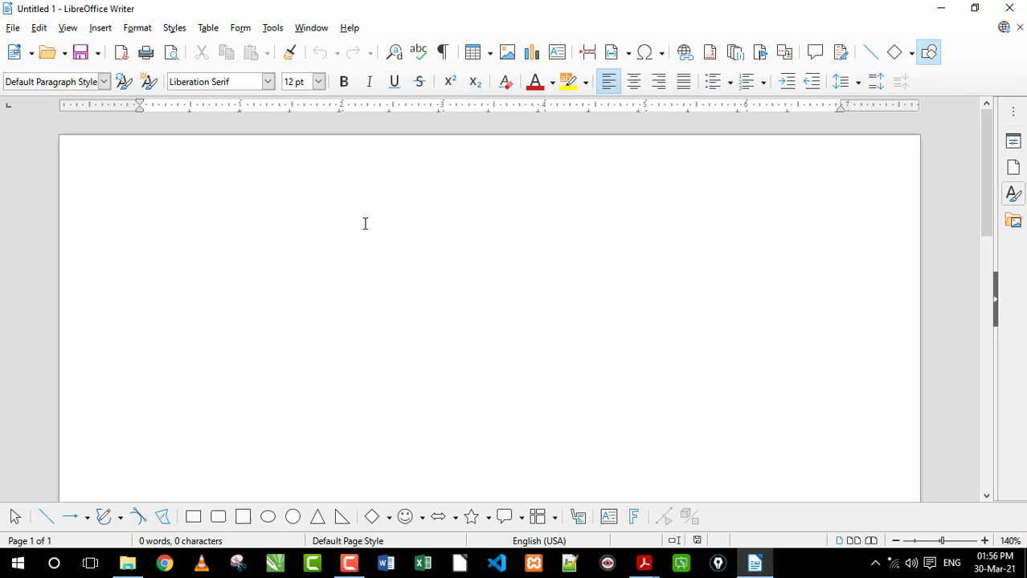
pyautogui.write('Kldfj sdlfjsd fkjd f')
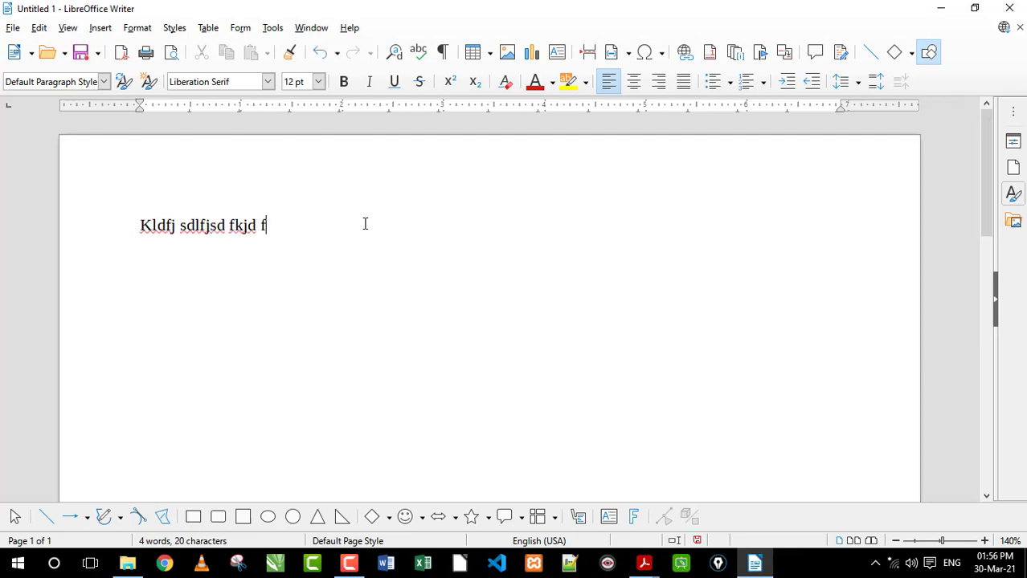
# View the available paragraph styles and replace all the document's text with "Sdjff sd"
pyautogui.click(104, 81)
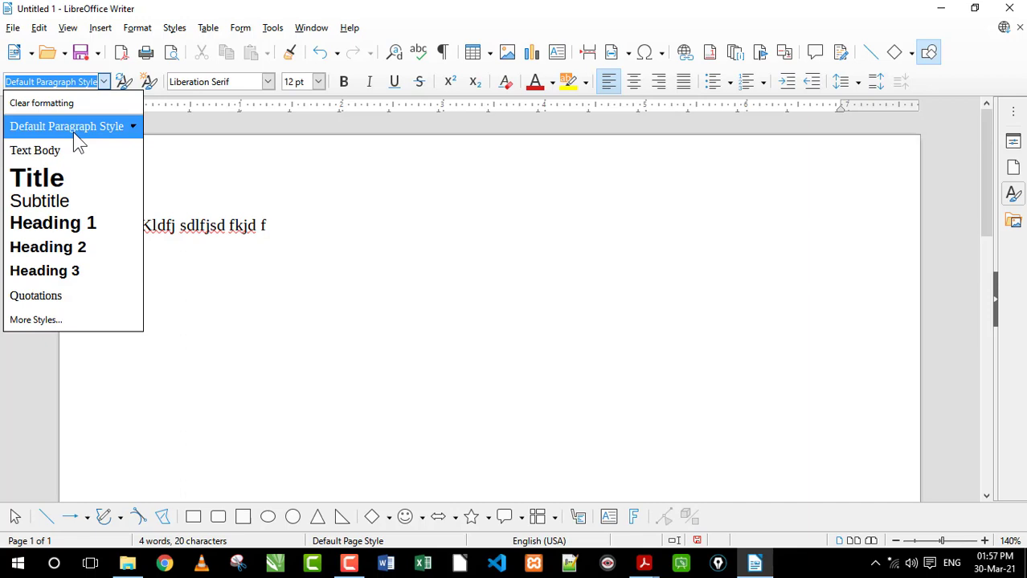
pyautogui.click(415, 217)
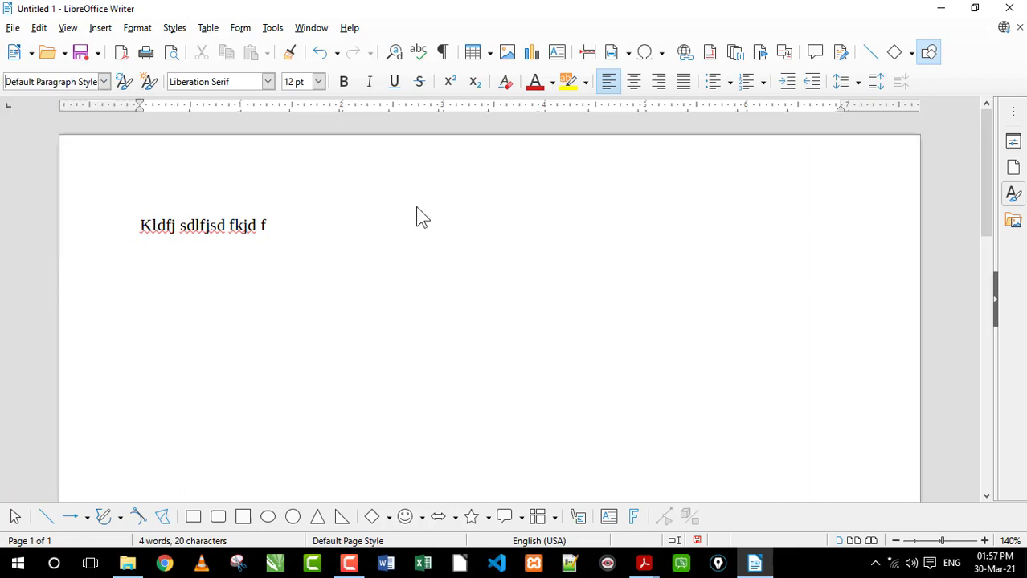
pyautogui.click(330, 257)
pyautogui.hotkey('ctrl', 'a')
pyautogui.press('Delete')
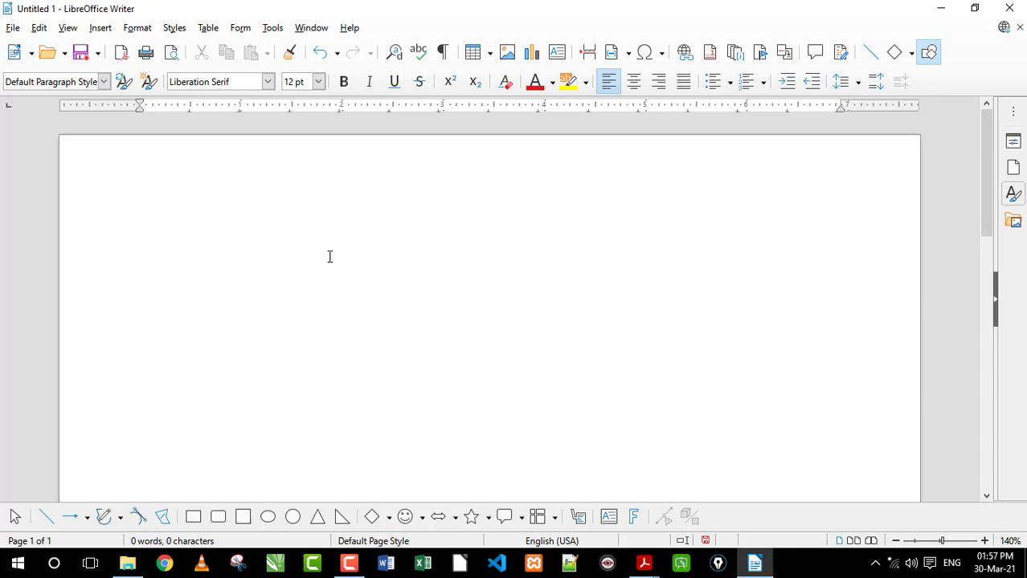
pyautogui.write('sdjf')
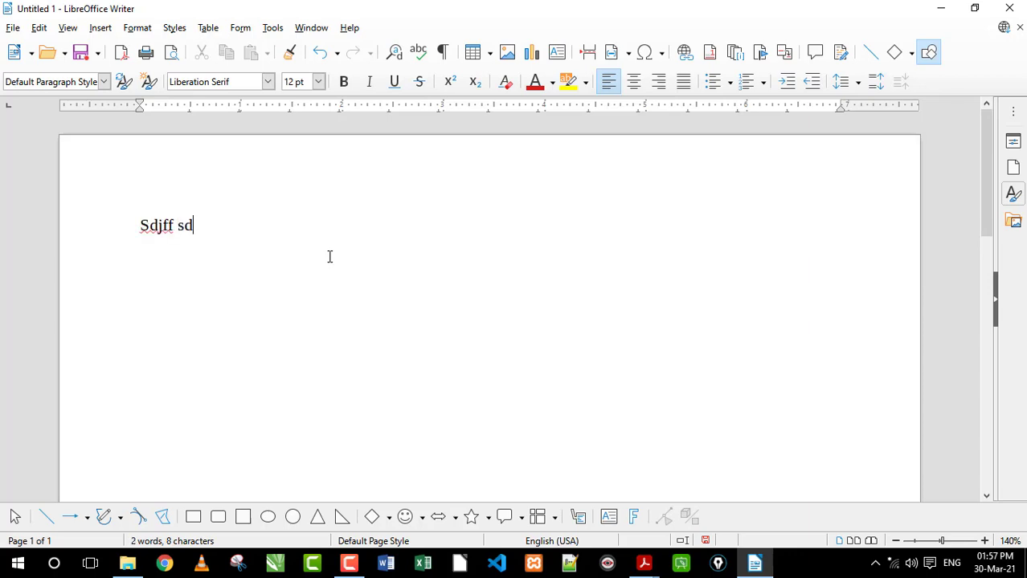
# Format the text "Sdjff sd" as 15 pt, bold and Dark Blue
pyautogui.moveTo(193, 226); pyautogui.dragTo(114, 224)
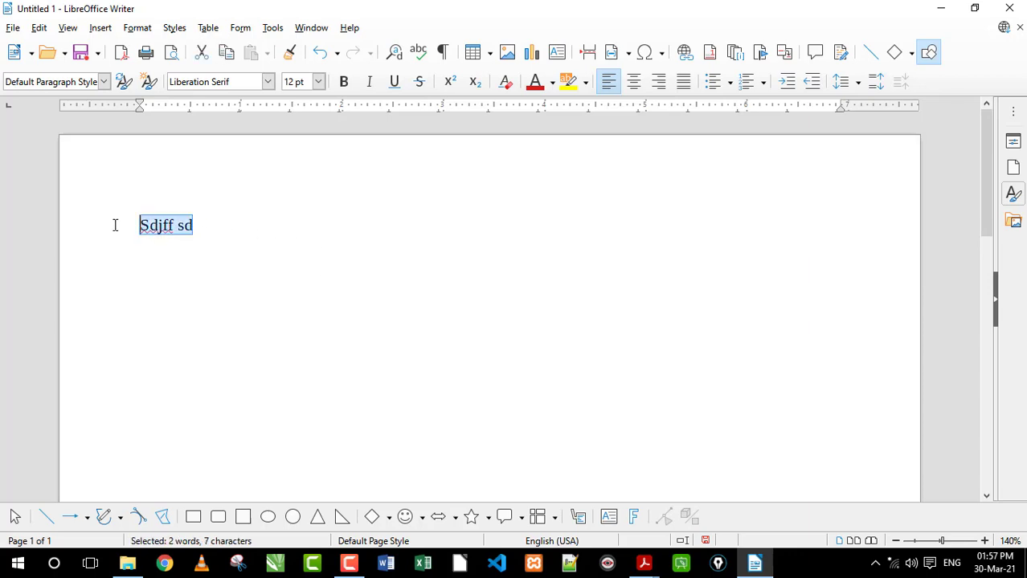
pyautogui.click(318, 82)
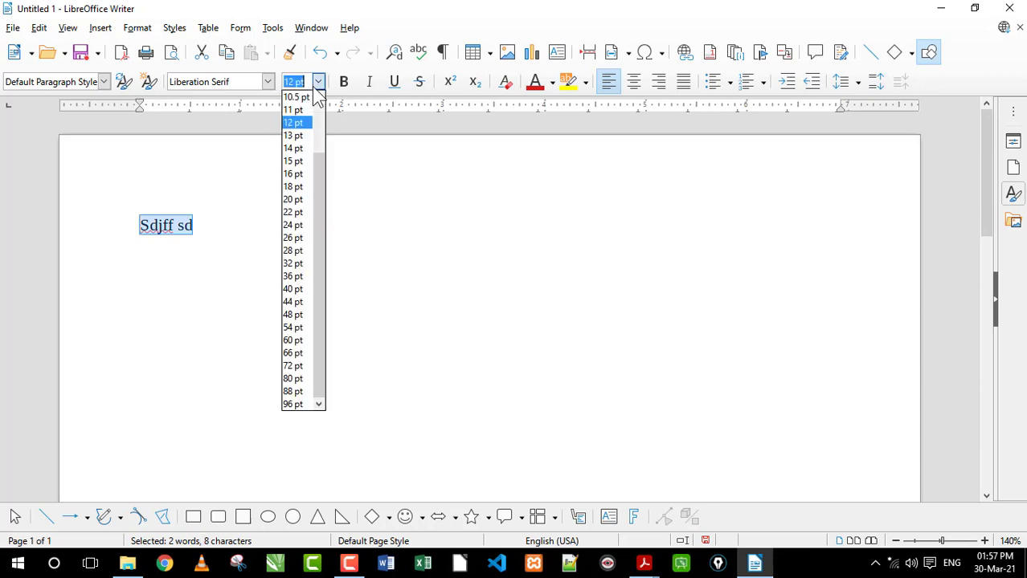
pyautogui.click(294, 164)
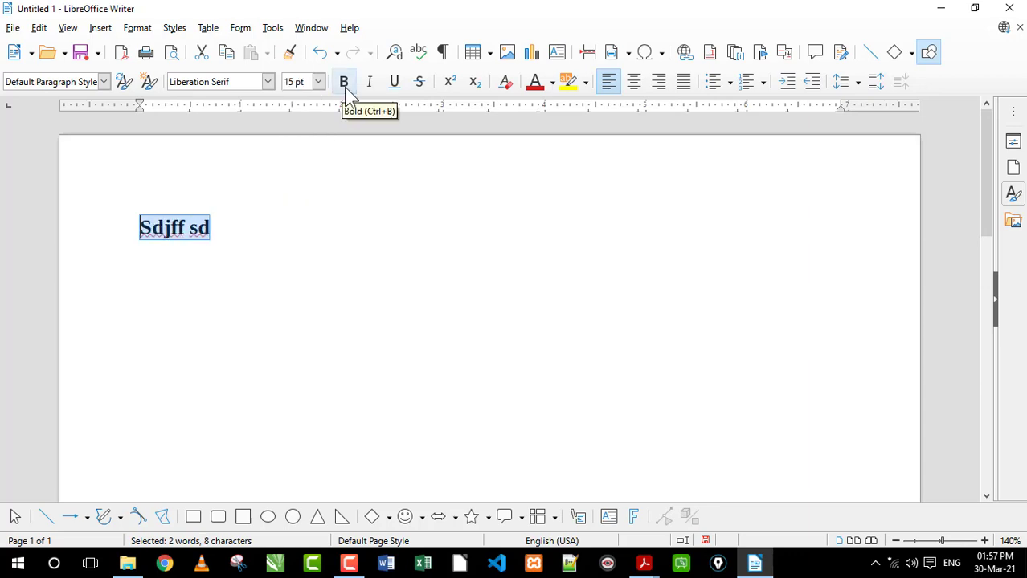
pyautogui.click(345, 88)
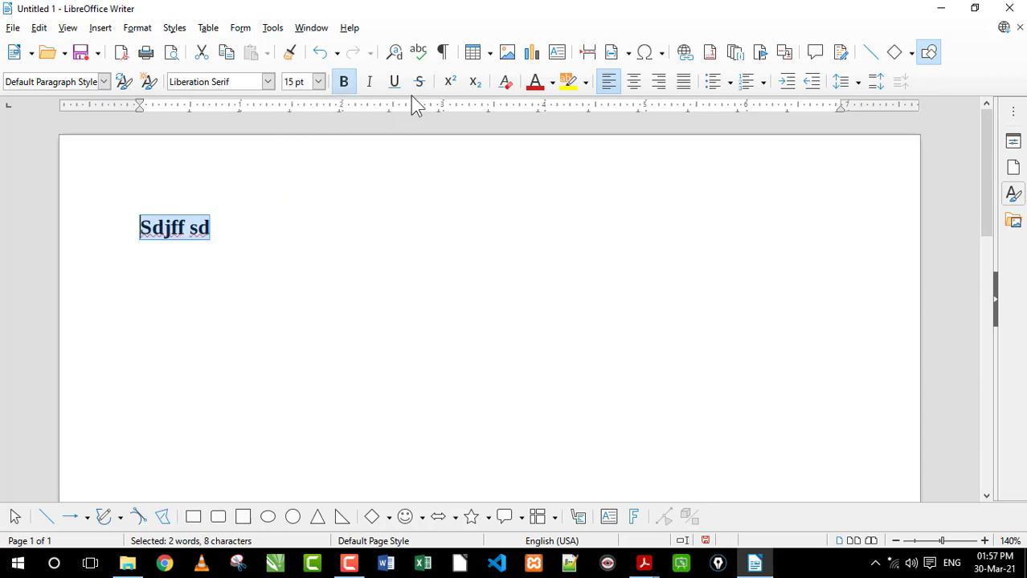
pyautogui.click(551, 82)
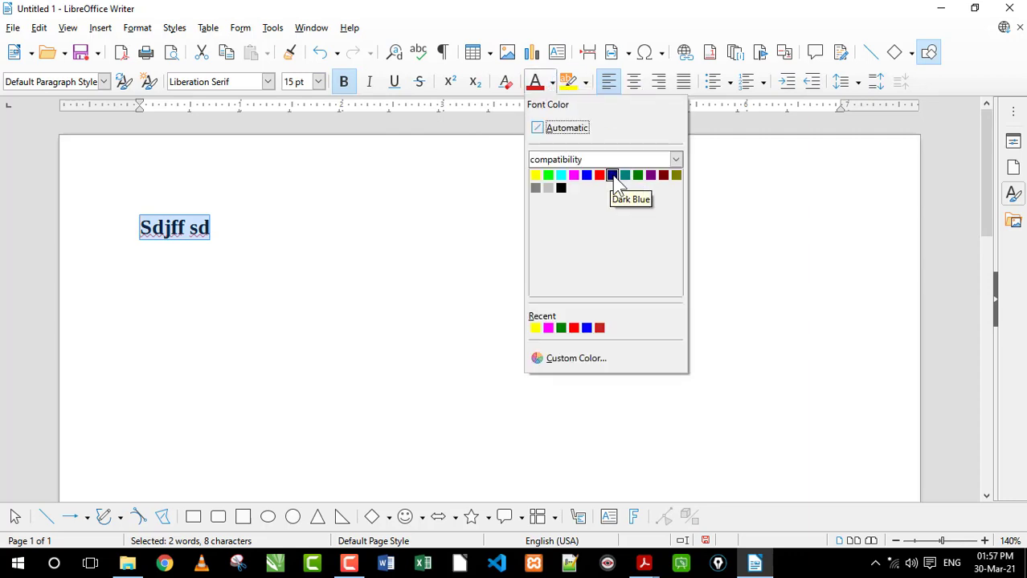
pyautogui.click(612, 176)
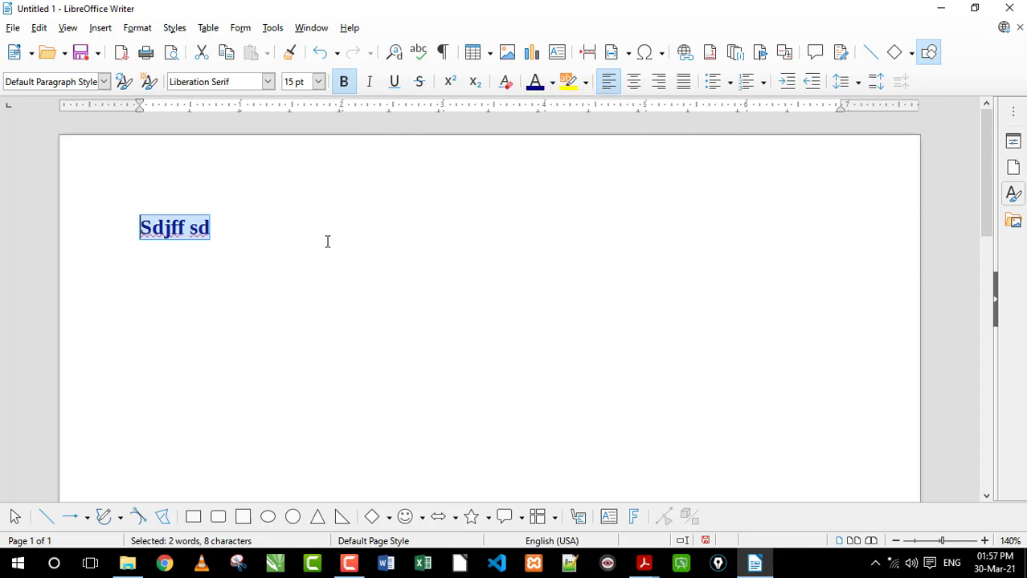
# Change the font of "Sdjff sd" to Times New Roman and reapply the Dark Blue font colour
pyautogui.click(268, 82)
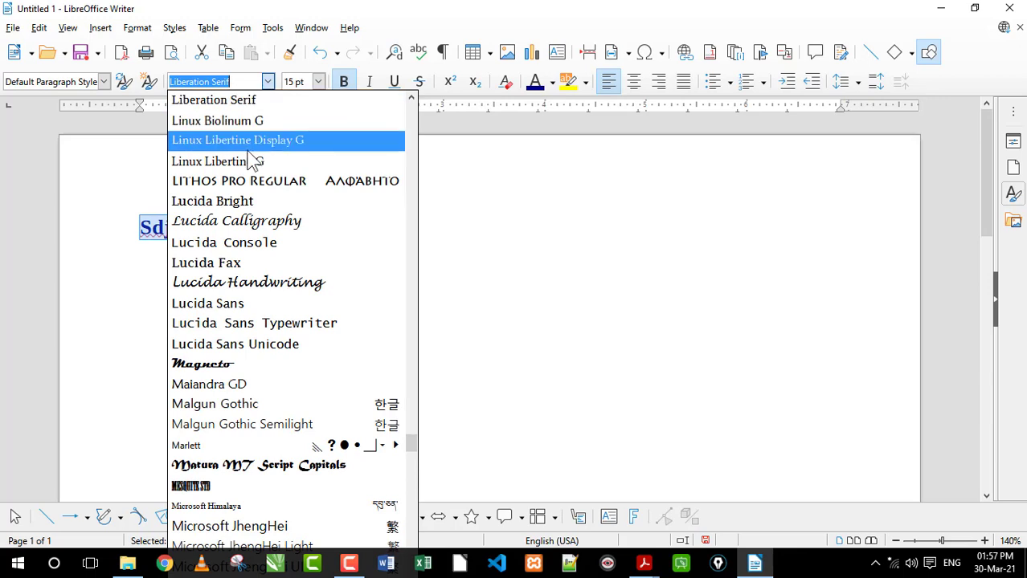
pyautogui.write('Times New Roman')
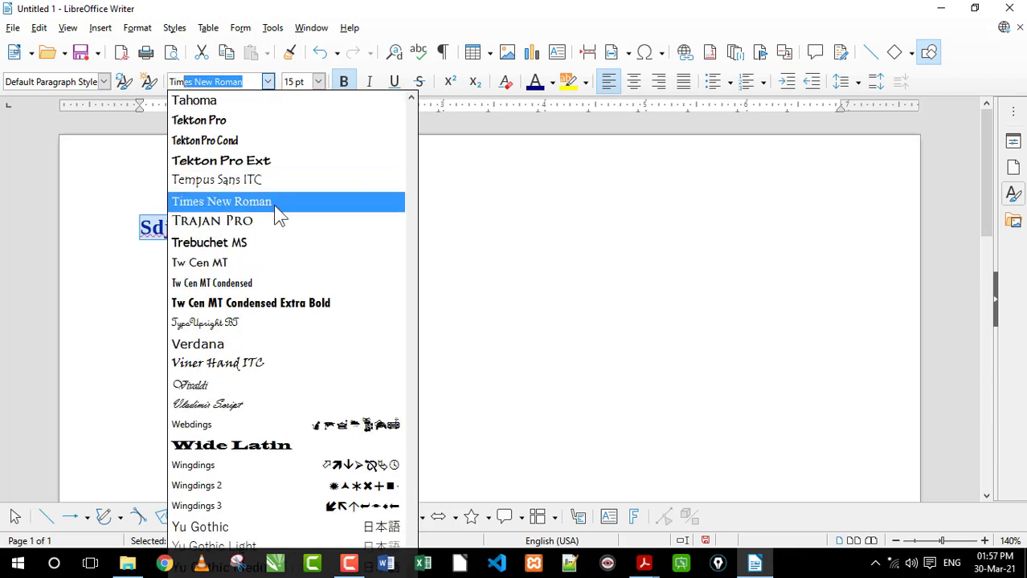
pyautogui.click(273, 203)
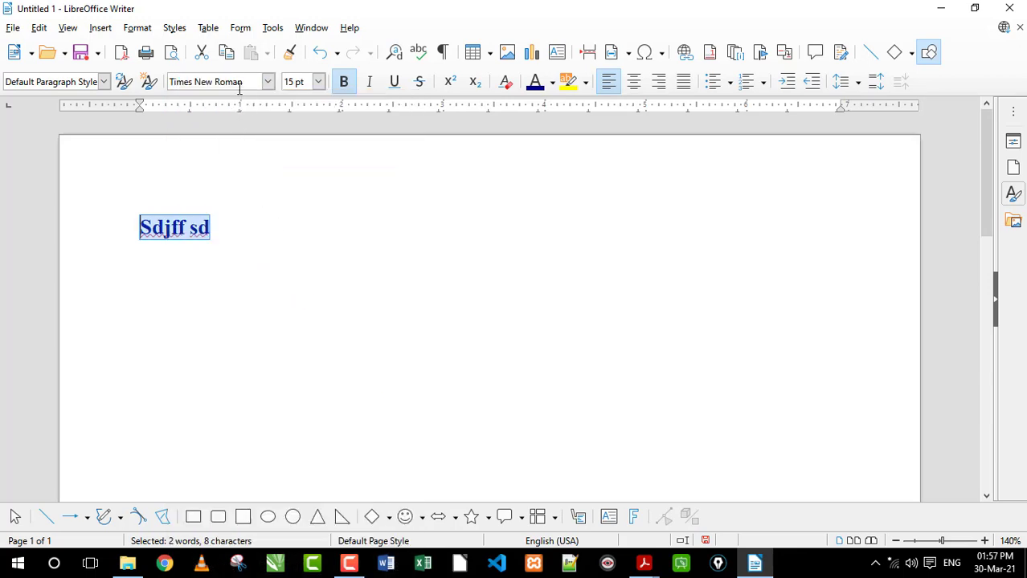
pyautogui.click(536, 85)
pyautogui.click(261, 219)
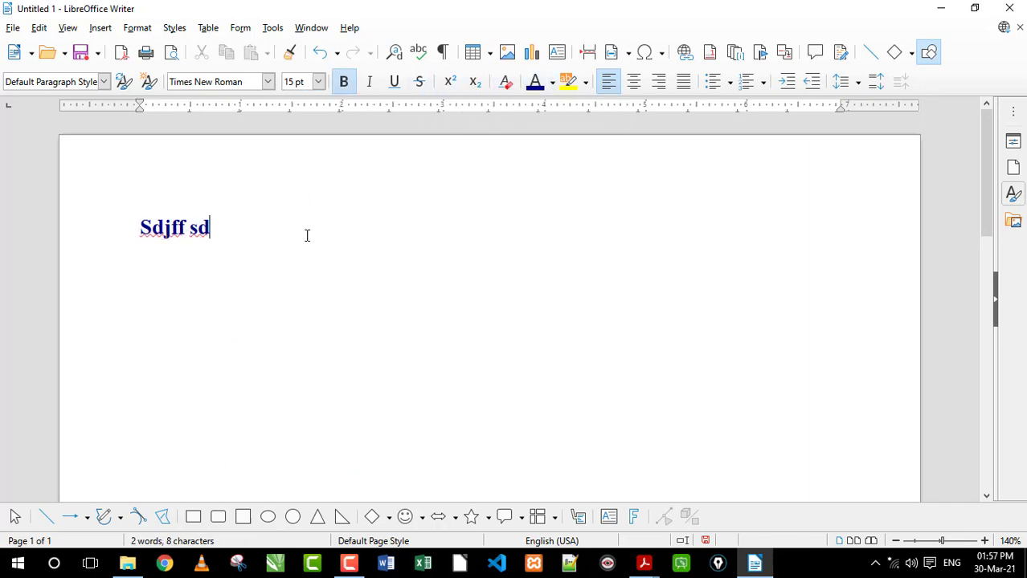
# Replace all the document's text with "UPCISS" and start a new line below it
pyautogui.hotkey('ctrl', 'a')
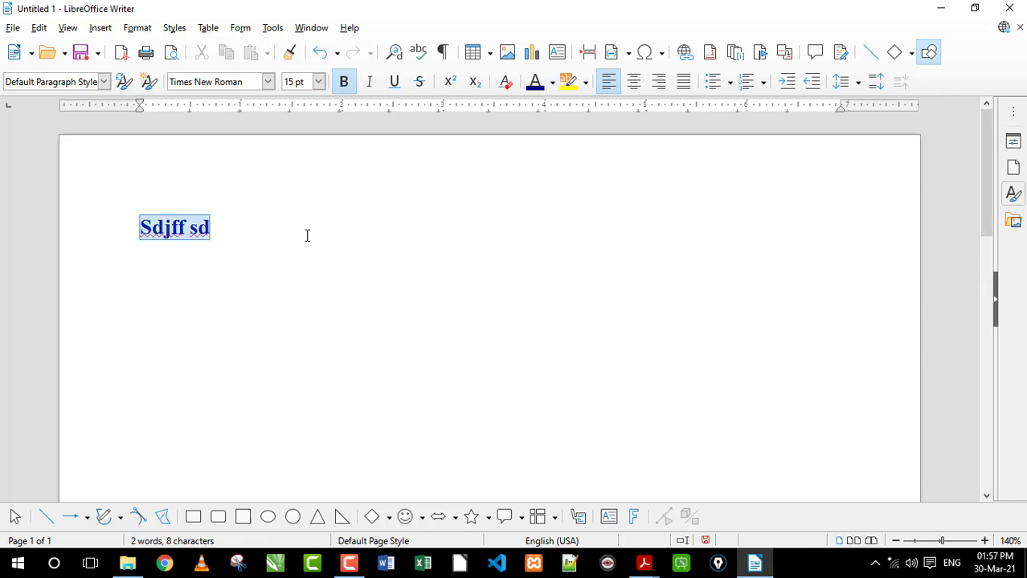
pyautogui.write('UPCISS')
pyautogui.press('Return')
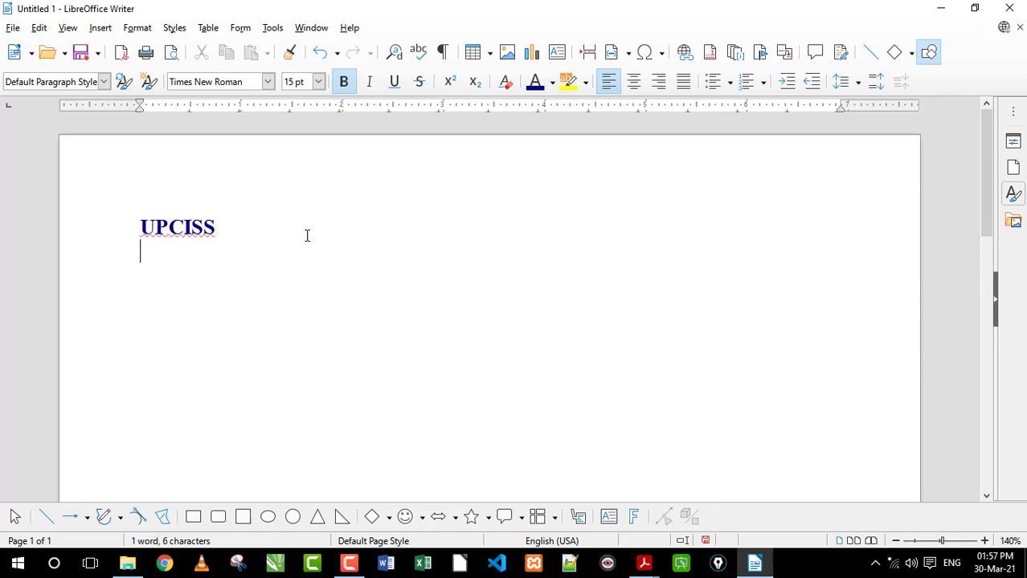
# Set the formatting for the new line to Adobe Arabic, 13 pt, not bold, with black font colour
pyautogui.click(267, 81)
pyautogui.click(252, 126)
pyautogui.click(318, 81)
pyautogui.click(302, 136)
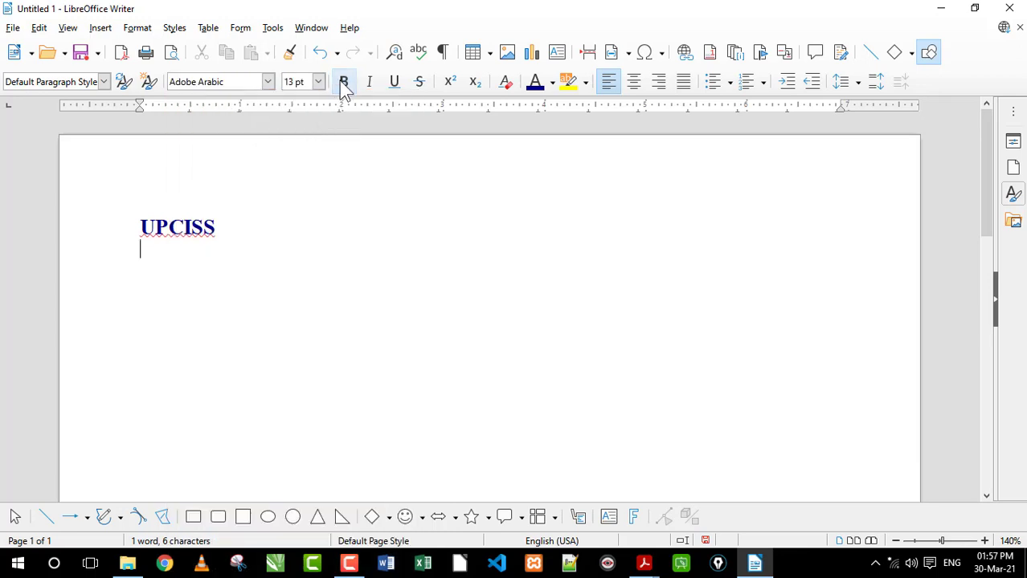
pyautogui.click(553, 82)
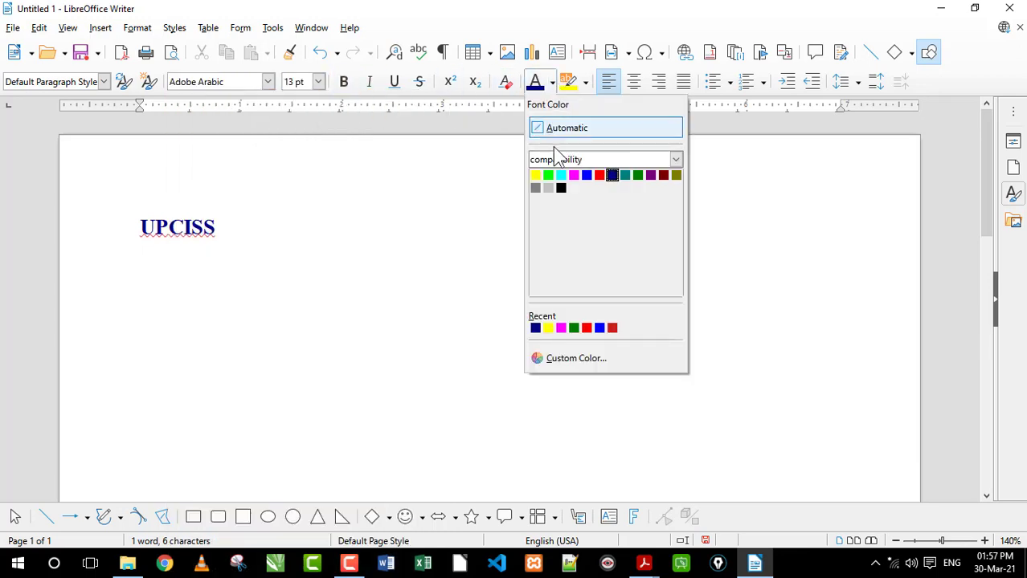
pyautogui.click(560, 188)
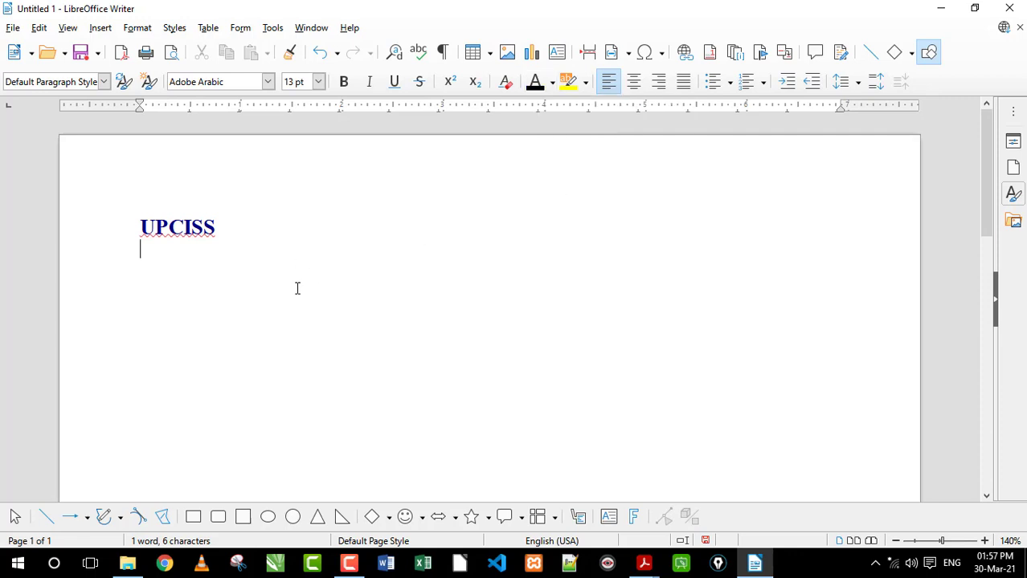
# Enter "kjfhndsjkfh dsfjkld sdjffsd fksd fjksdn fjklsdn fjklsdnf lsdnf sdf" and, on the following line, "sdfsdfjsdf sdf"
pyautogui.write('kjfhndsjkfh dsfjkl')
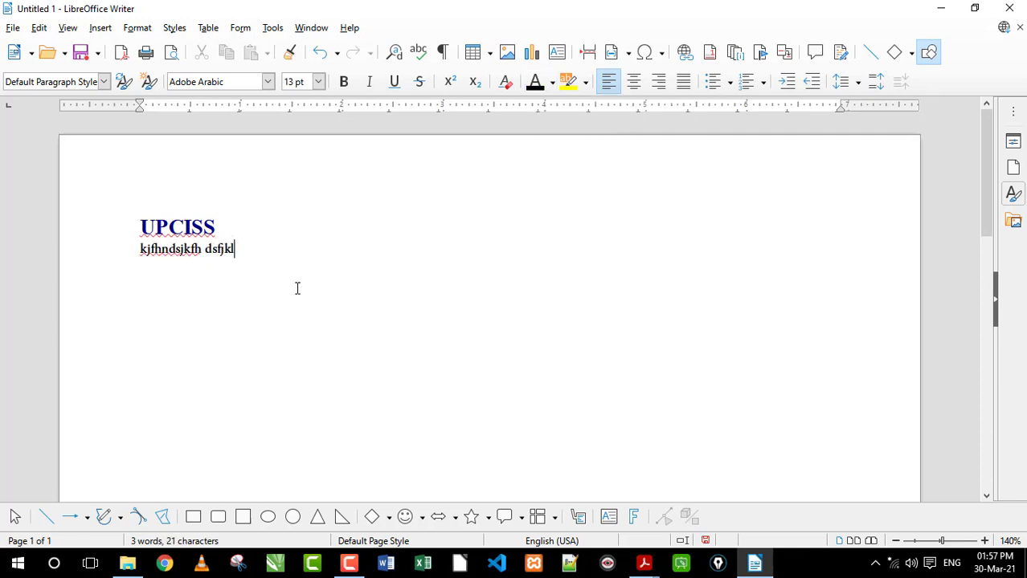
pyautogui.write('d sdjffsd fksd fjksdn fjklsdn fjklsdnf lsdnf sdf')
pyautogui.press('Return')
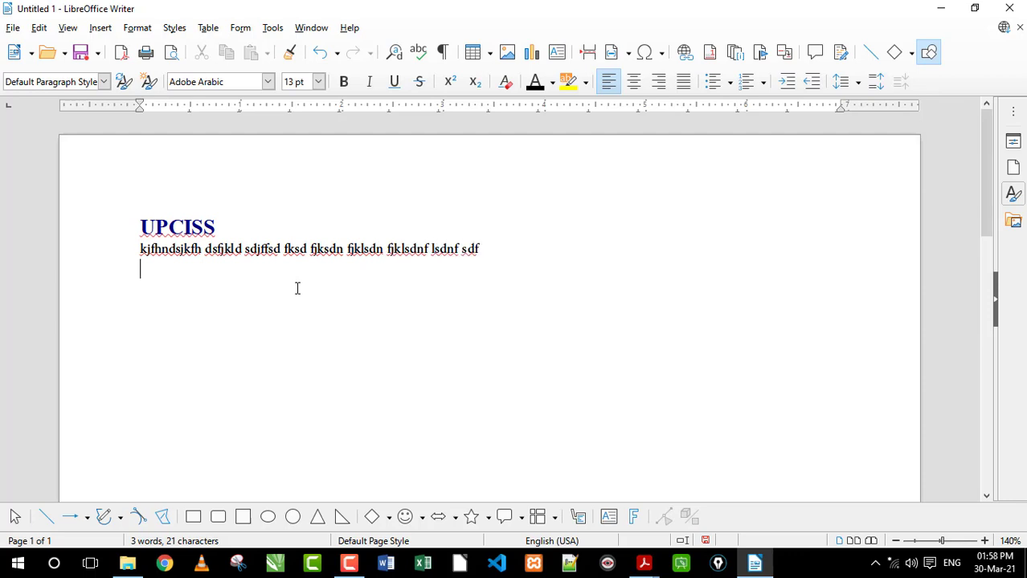
pyautogui.write('sdfsdfjsdf sdf')
pyautogui.press('Return')
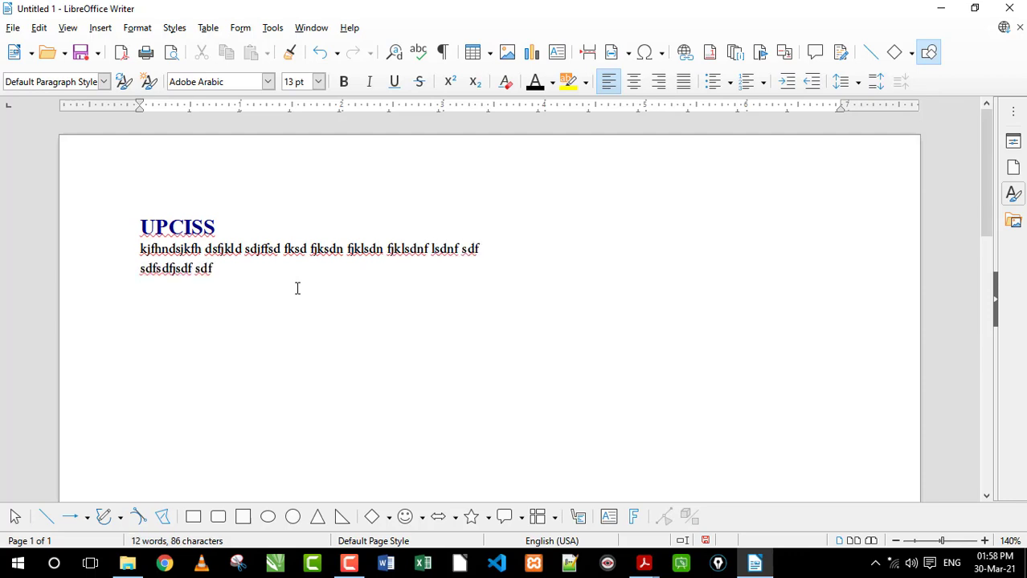
# Enter "Computer" on the empty line below the two lines of body text
pyautogui.moveTo(193, 227); pyautogui.dragTo(168, 228)
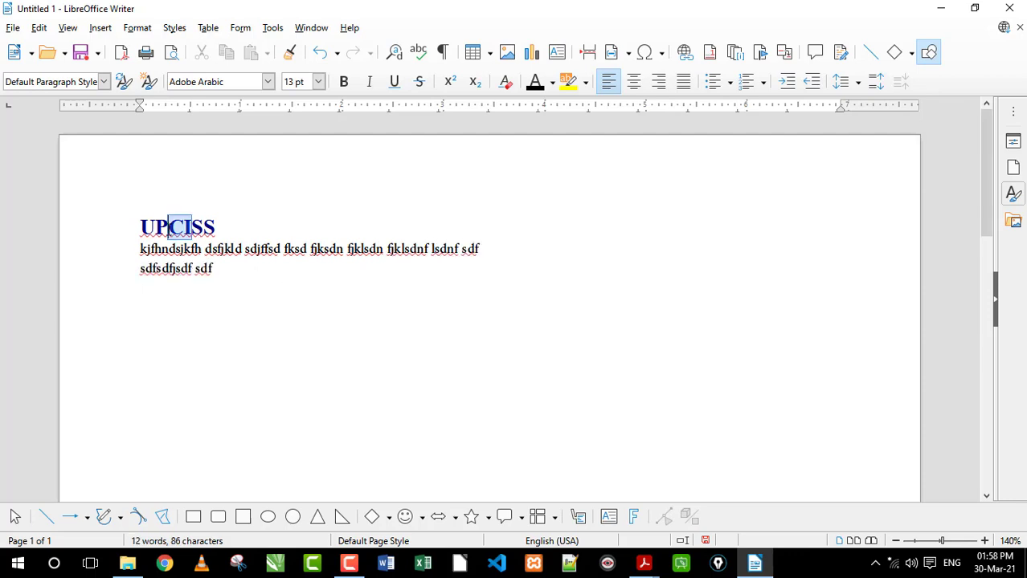
pyautogui.click(180, 303)
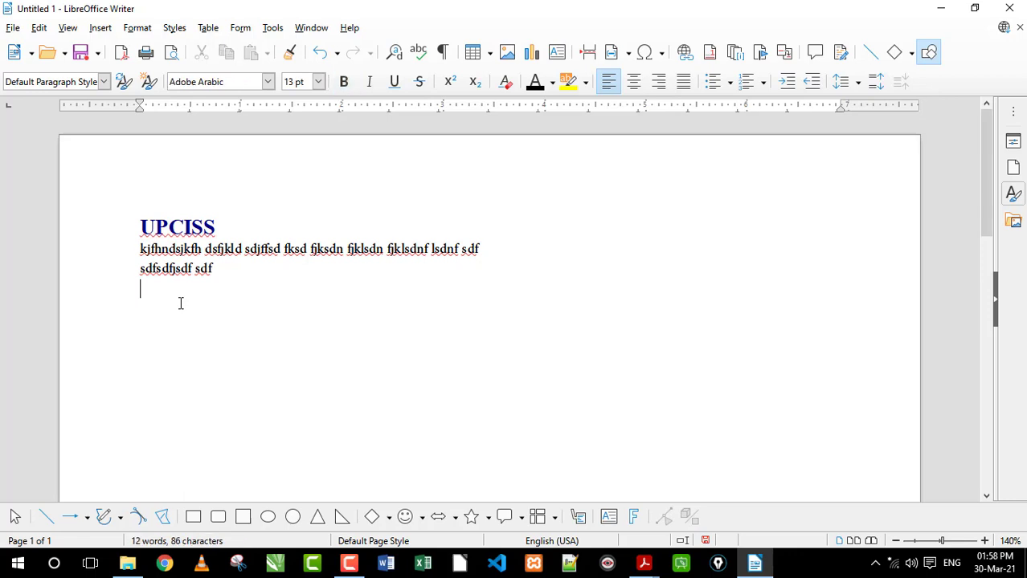
pyautogui.write('Computer')
# Compare the character formatting of the "UPCISS" heading with that of "Computer" on the last line
pyautogui.moveTo(202, 229); pyautogui.dragTo(166, 229)
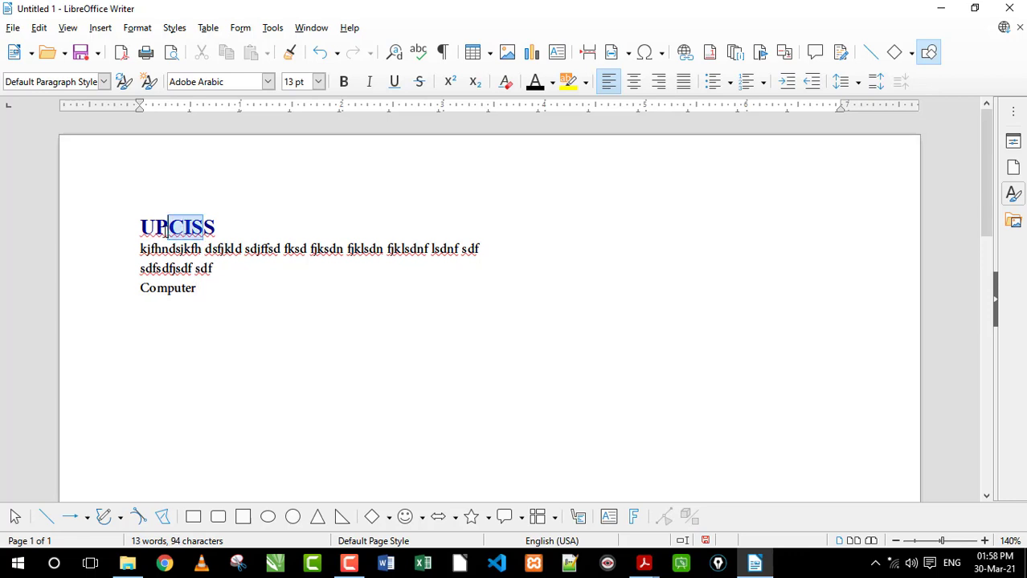
pyautogui.moveTo(183, 291); pyautogui.dragTo(135, 292)
pyautogui.click(193, 298)
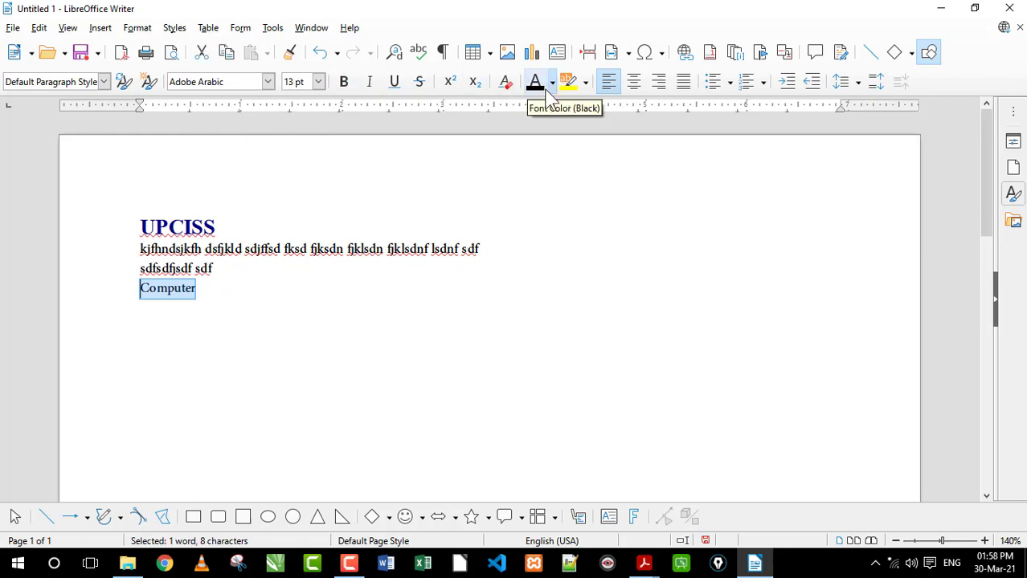
pyautogui.click(215, 291)
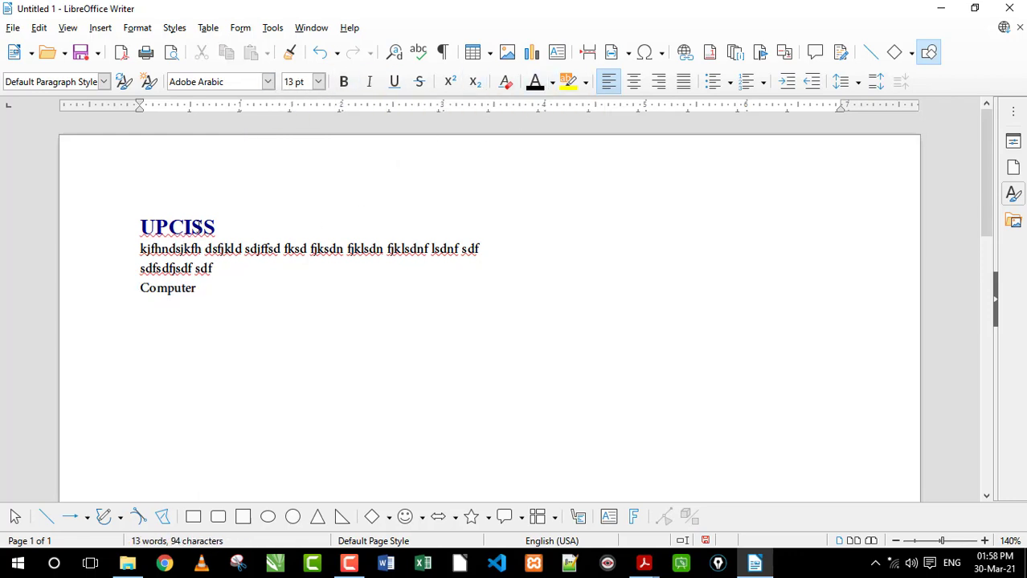
pyautogui.moveTo(202, 227); pyautogui.dragTo(166, 228)
pyautogui.click(190, 227)
pyautogui.moveTo(200, 286); pyautogui.dragTo(137, 287)
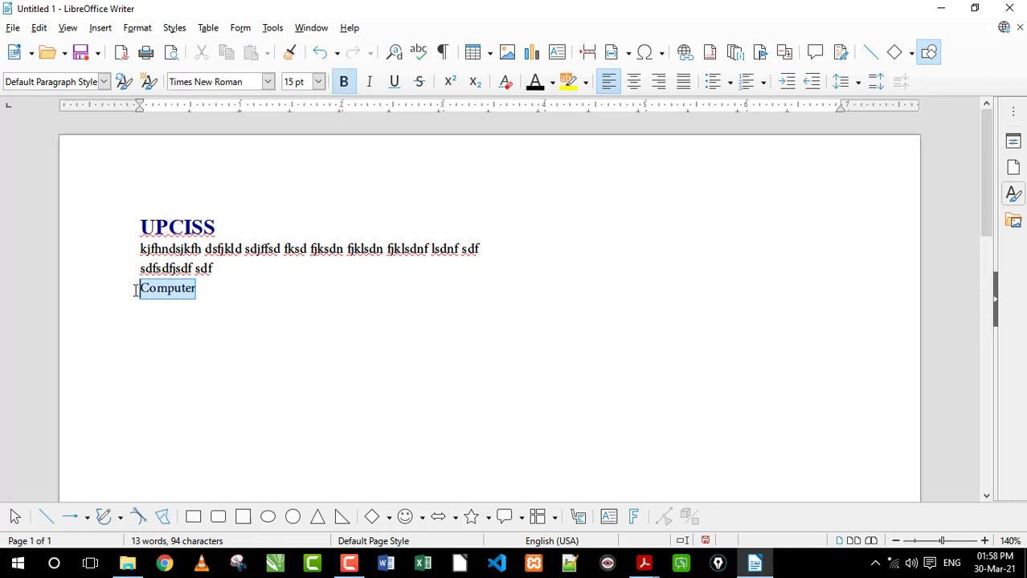
pyautogui.click(169, 289)
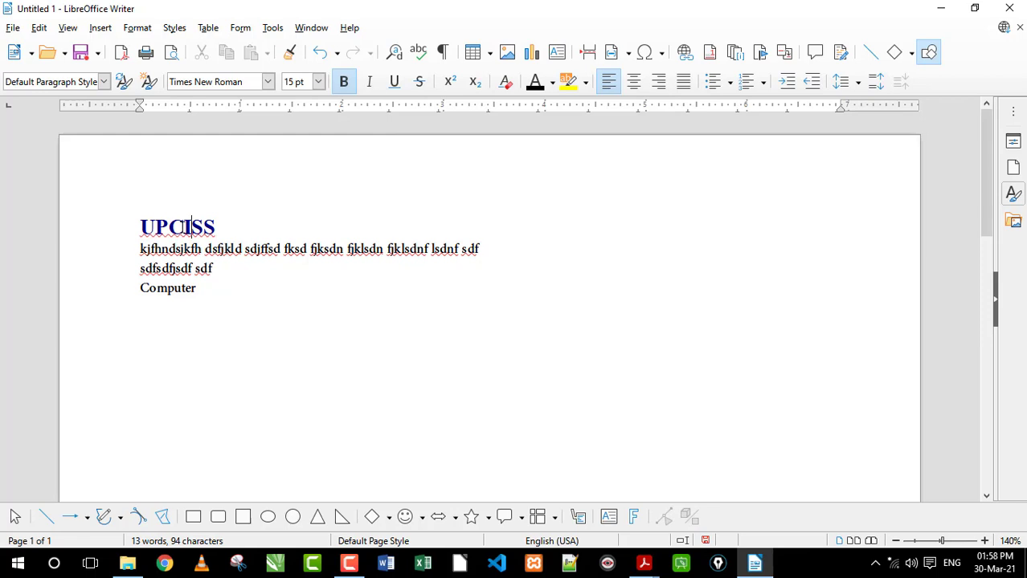
pyautogui.moveTo(183, 227)
pyautogui.mouseDown()
pyautogui.moveTo(203, 228)
pyautogui.moveTo(167, 227)
pyautogui.mouseUp()
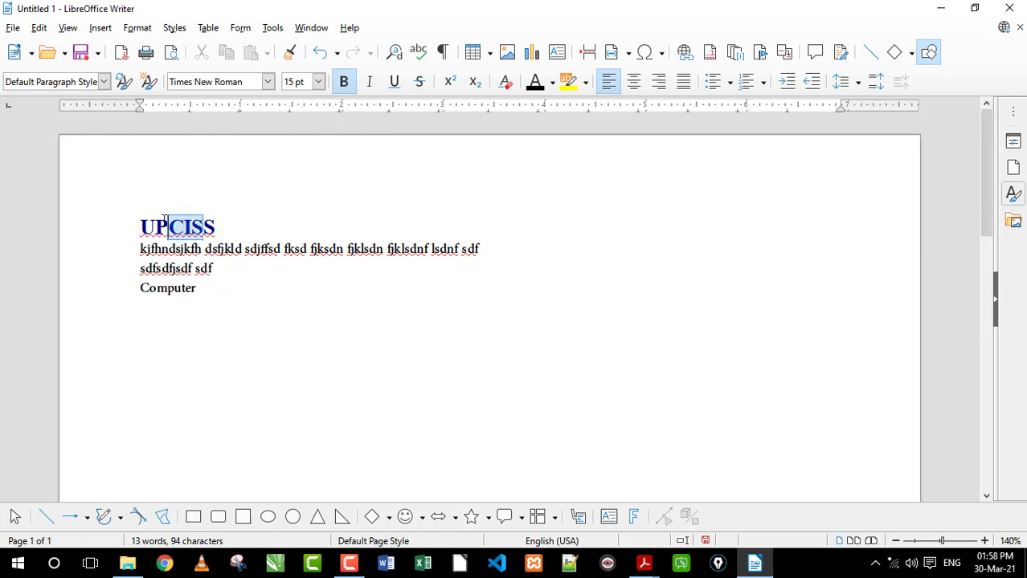
# Copy the formatting of "UPCISS" onto "Computer" with Clone Formatting
pyautogui.click(191, 227)
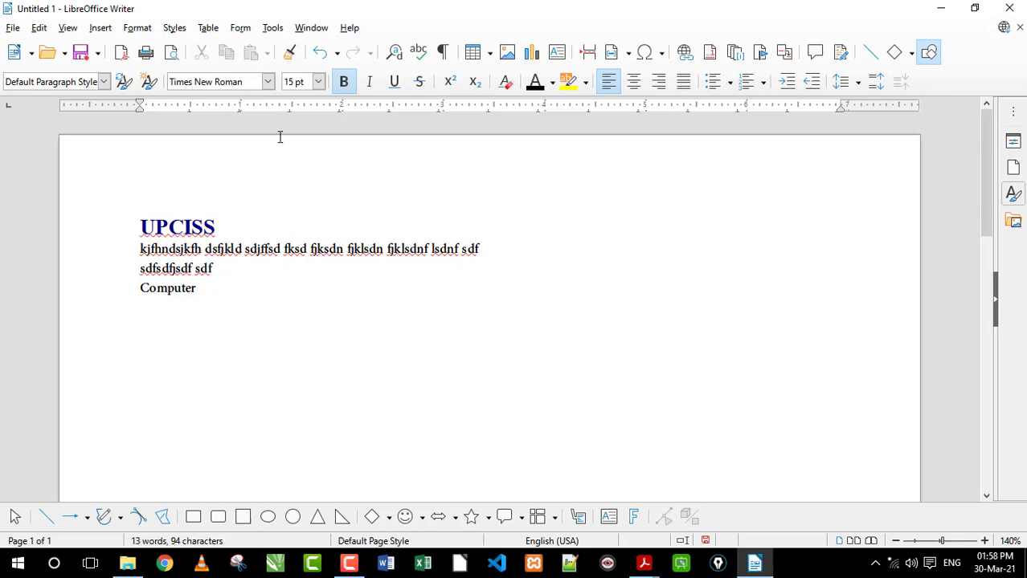
pyautogui.click(291, 53)
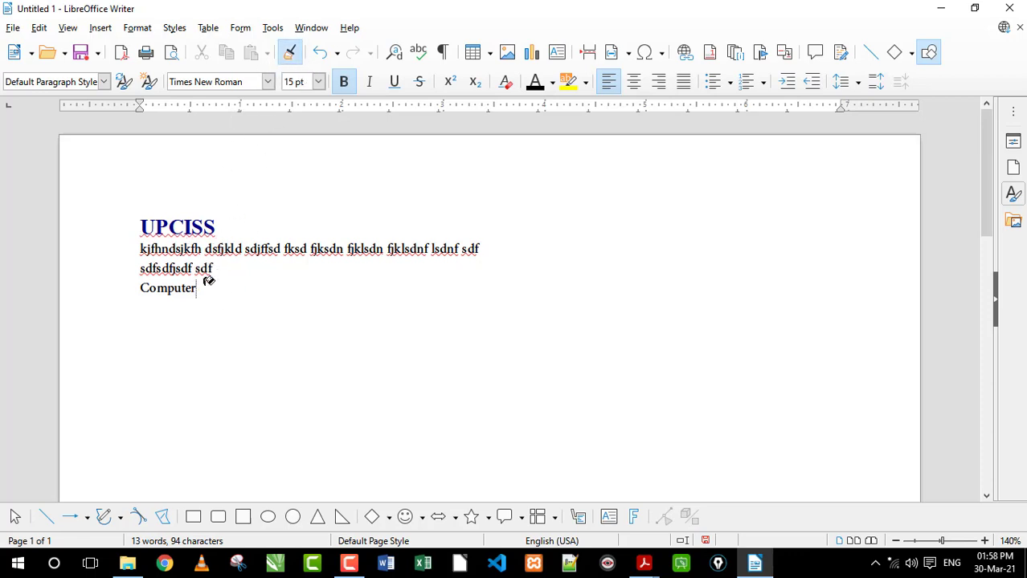
pyautogui.moveTo(206, 287); pyautogui.dragTo(143, 279)
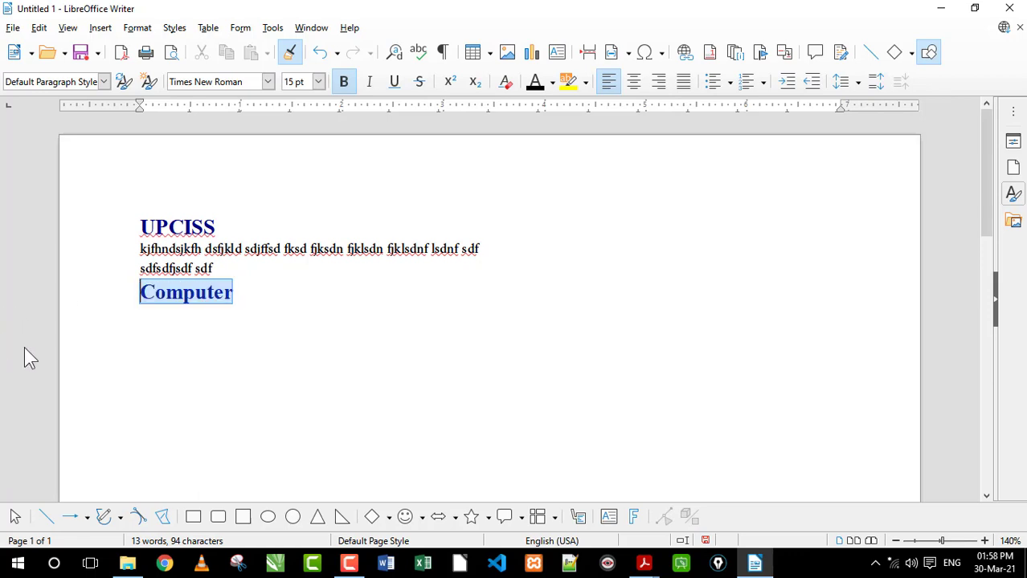
pyautogui.click(195, 294)
# Add a new line below "Computer" with the text "fgjhfgjhfg"
pyautogui.click(294, 294)
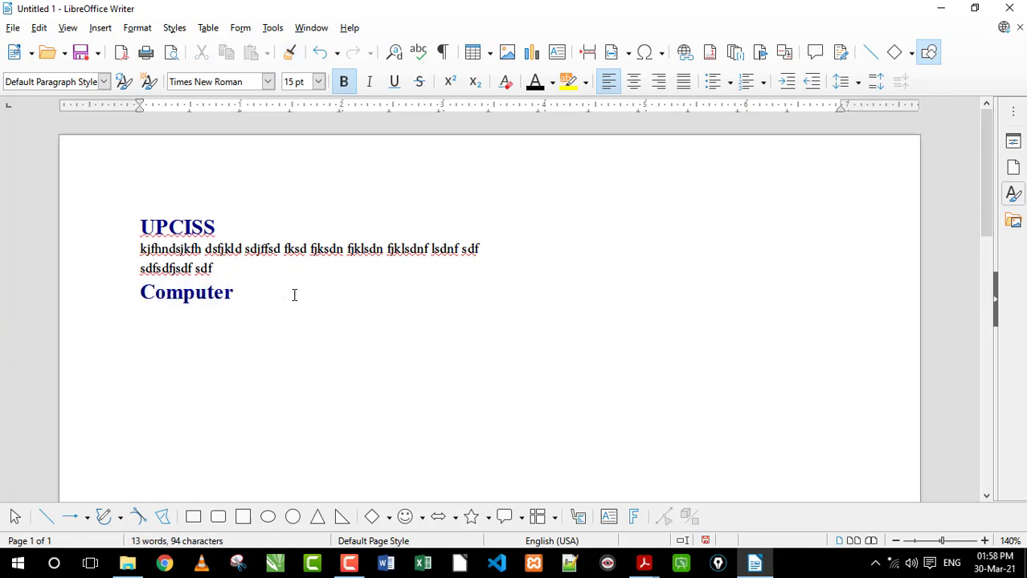
pyautogui.press('Return')
pyautogui.write('fgjhfgjhfg')
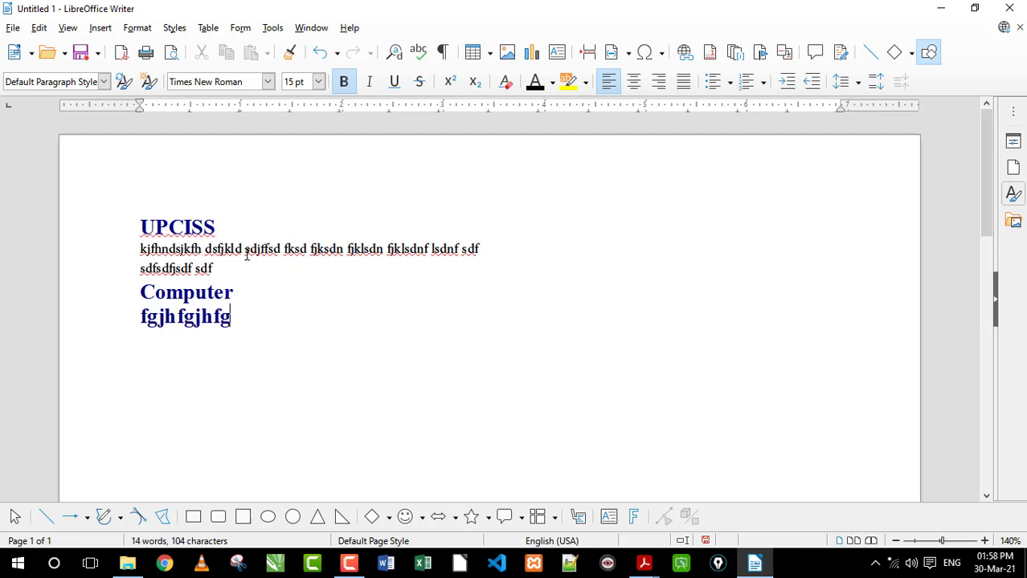
# Copy the formatting of the first body text line onto "fgjhfgjhfg" with Clone Formatting
pyautogui.click(283, 250)
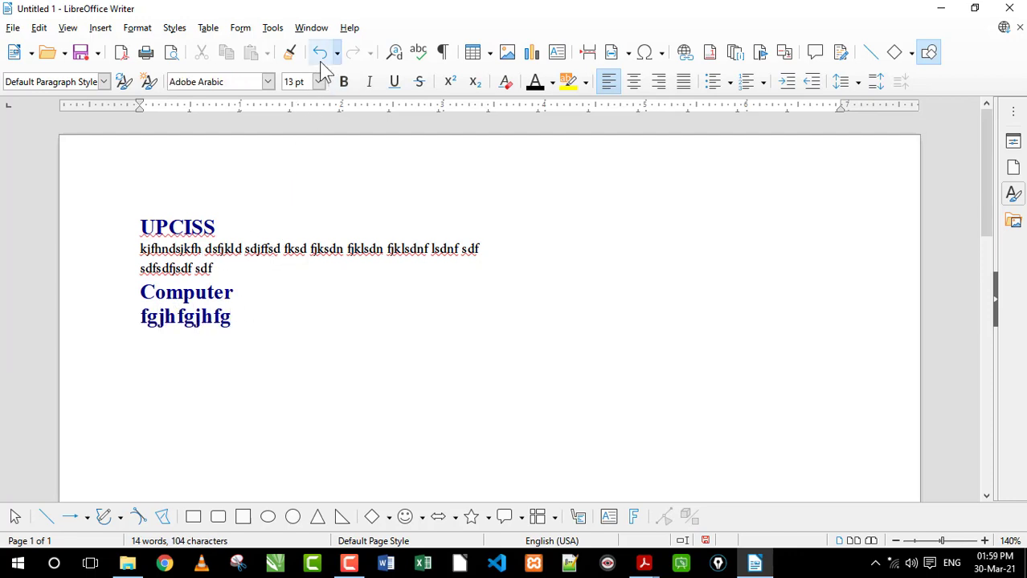
pyautogui.click(288, 61)
pyautogui.moveTo(247, 318); pyautogui.dragTo(106, 323)
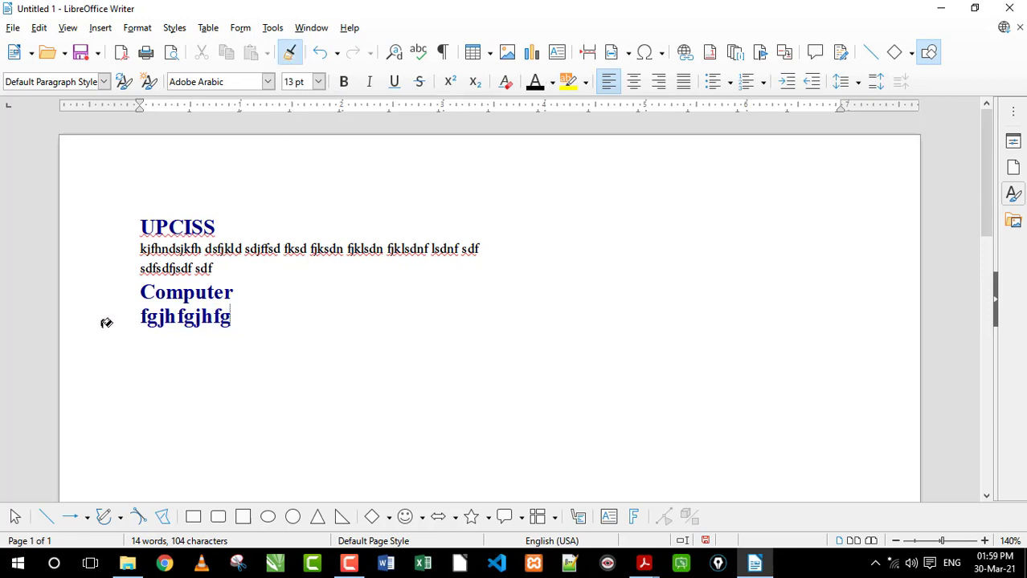
pyautogui.click(238, 322)
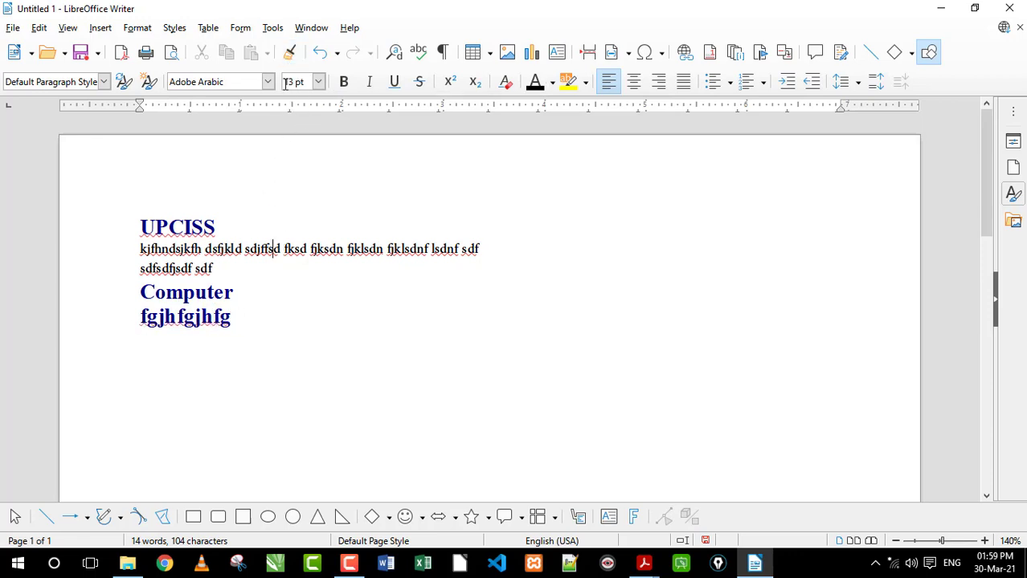
pyautogui.click(289, 53)
pyautogui.moveTo(237, 321); pyautogui.dragTo(144, 318)
pyautogui.click(228, 321)
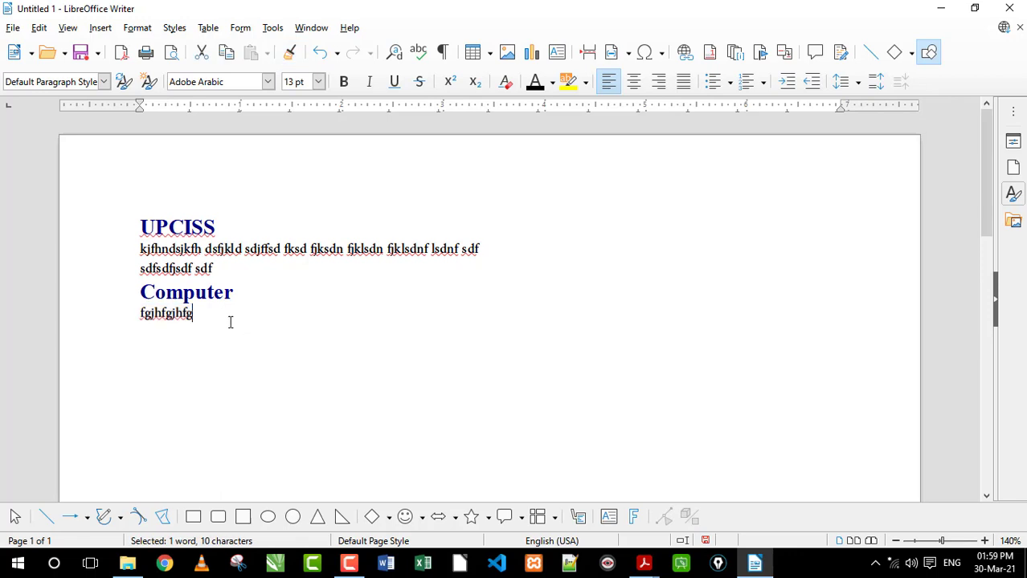
# Extend the last line with "f fhgfh" and add a new line with the text "fg hg" below it
pyautogui.write('f fhgfh')
pyautogui.press('Return')
pyautogui.write('fg hg')
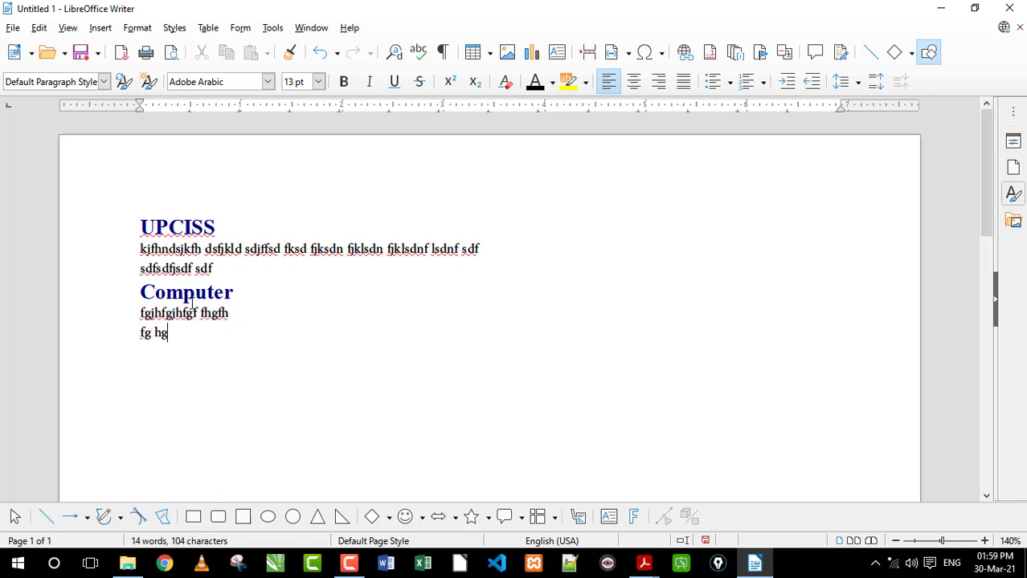
# Delete all the text in the document and create a new paragraph style named "Self Made"
pyautogui.moveTo(209, 334); pyautogui.dragTo(65, 179)
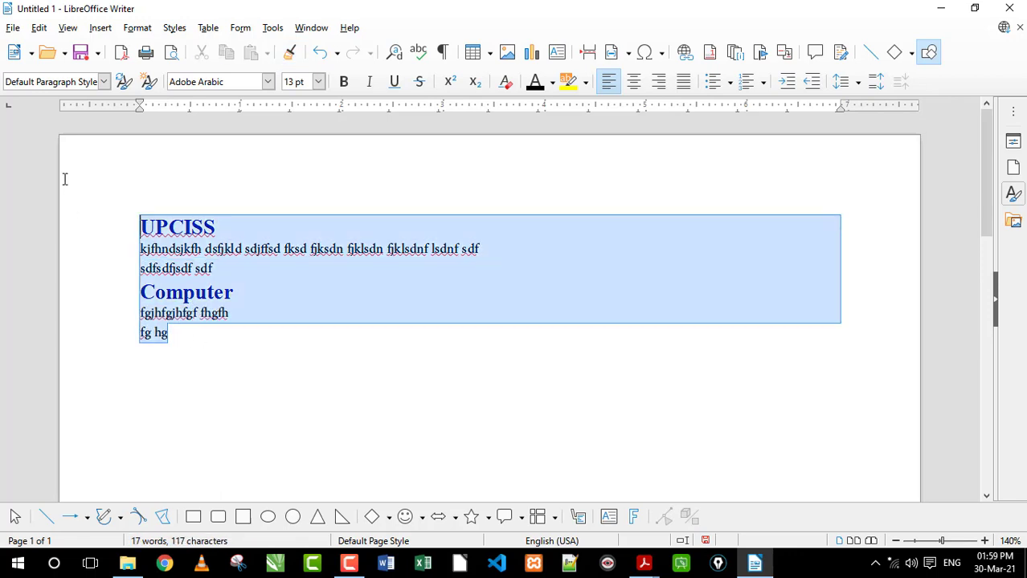
pyautogui.press('Delete')
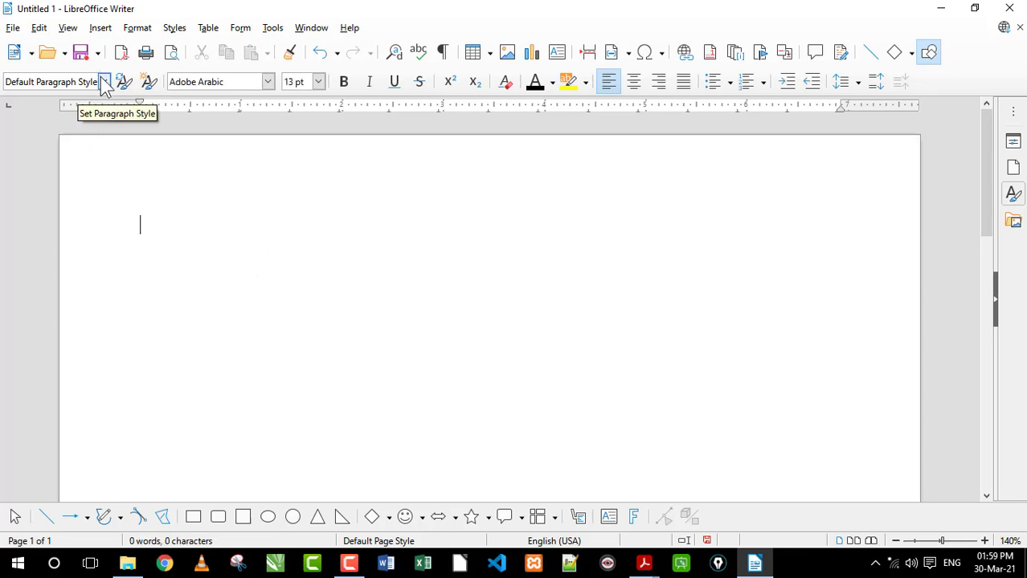
pyautogui.click(150, 82)
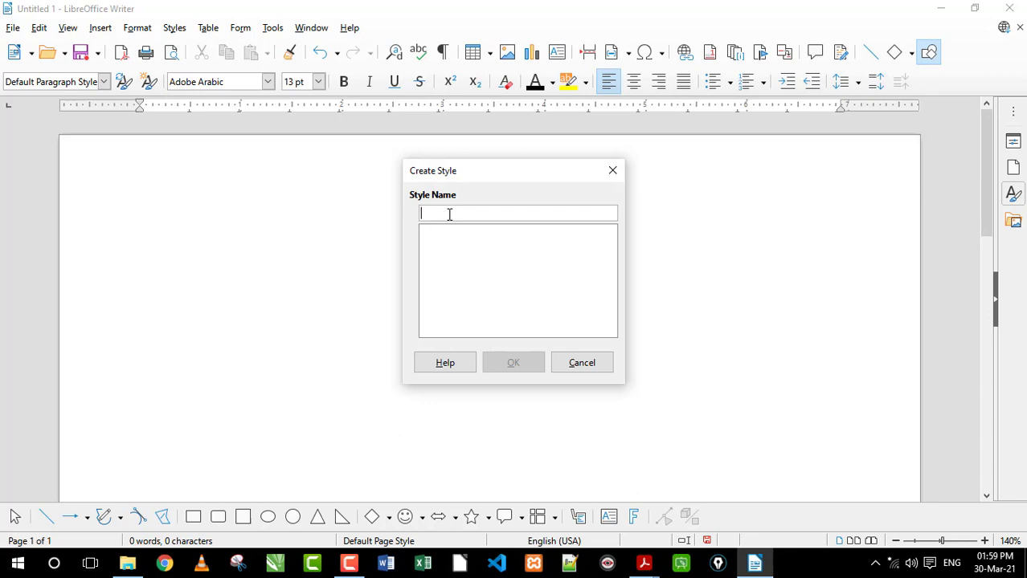
pyautogui.write('Self Made')
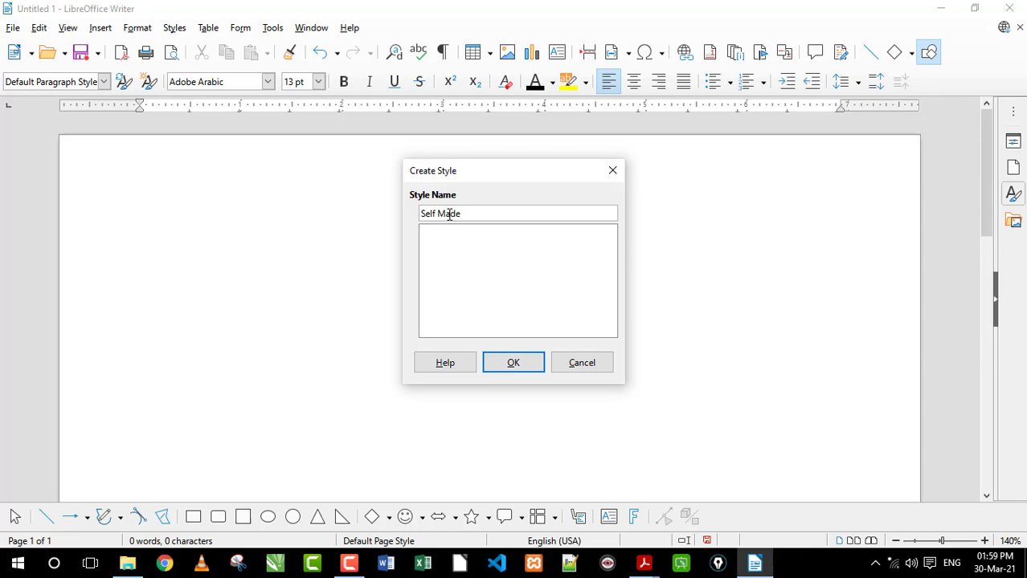
pyautogui.click(515, 364)
# Open the Self Made style for editing and review its area fill and transparency options
pyautogui.click(102, 82)
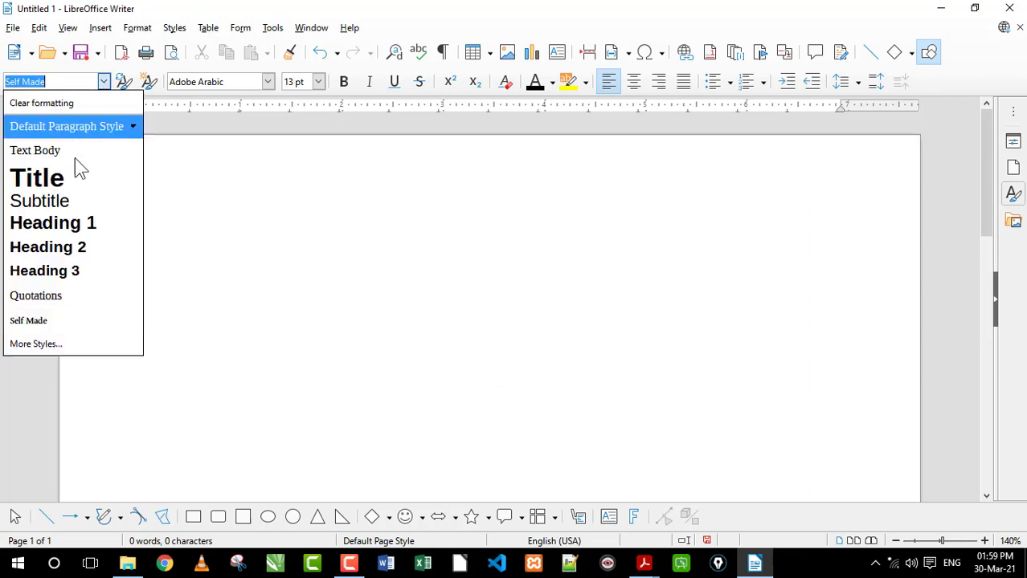
pyautogui.click(134, 320)
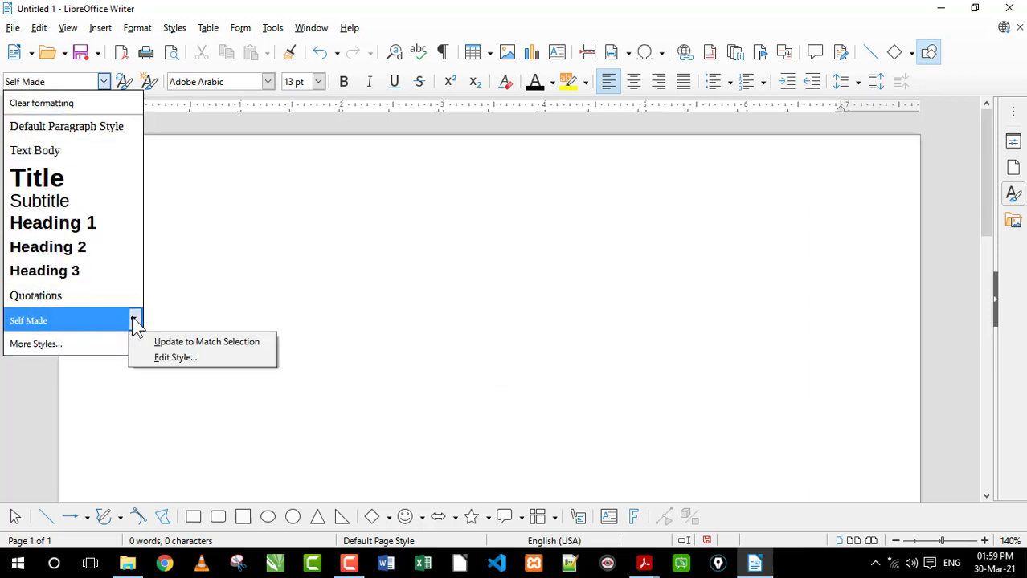
pyautogui.click(171, 355)
pyautogui.moveTo(475, 67); pyautogui.dragTo(466, 46)
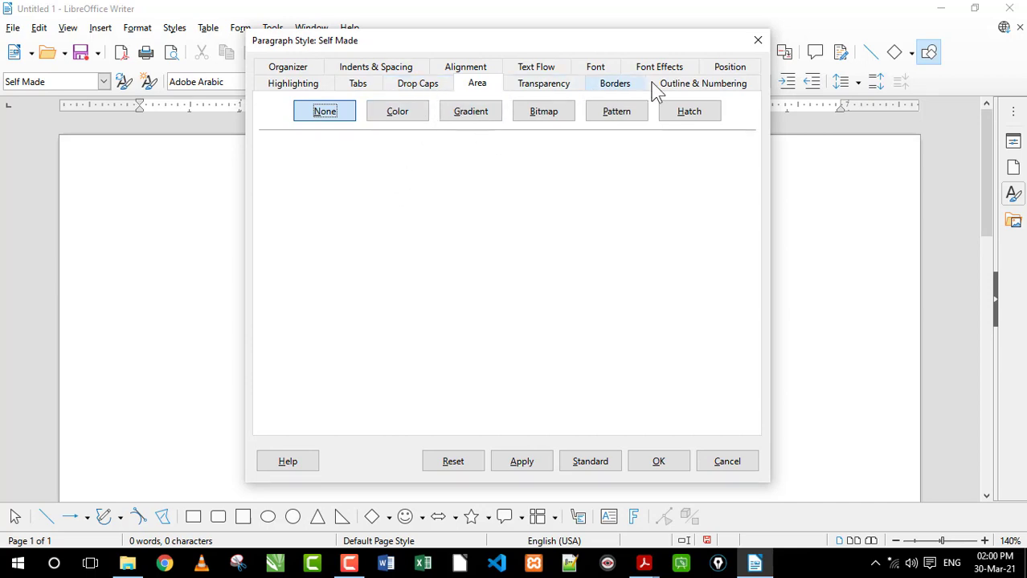
pyautogui.click(411, 121)
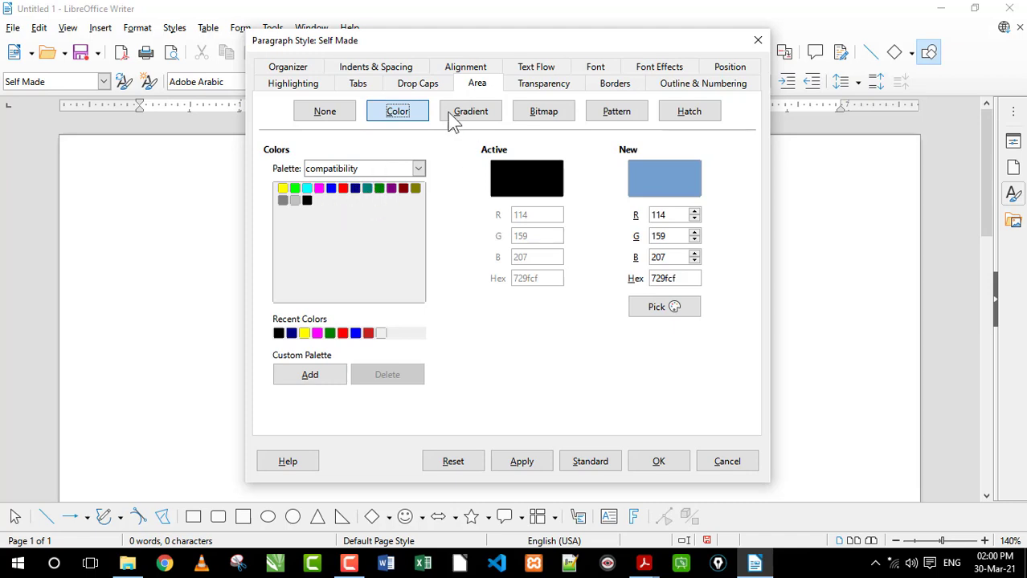
pyautogui.click(329, 119)
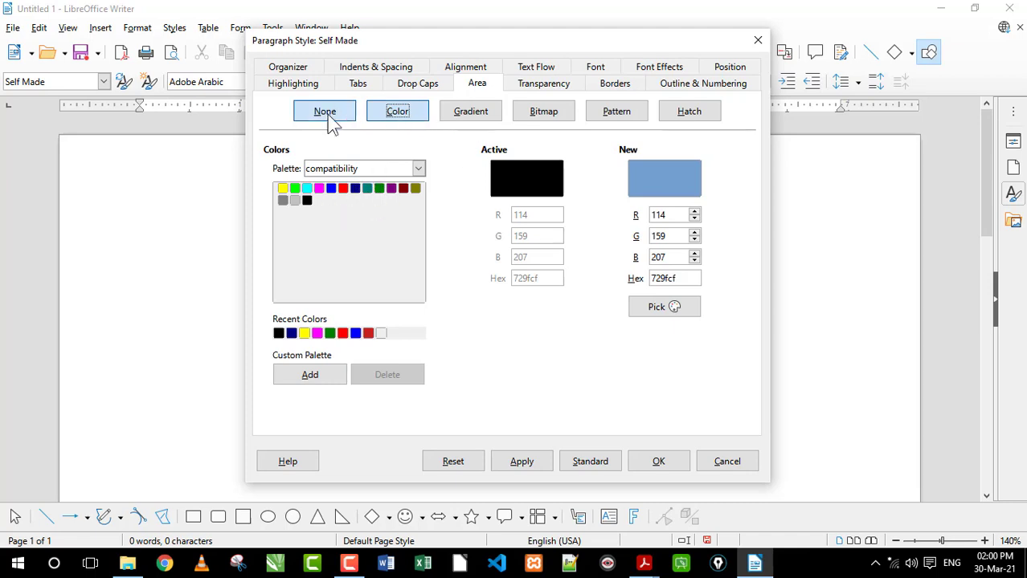
pyautogui.click(557, 88)
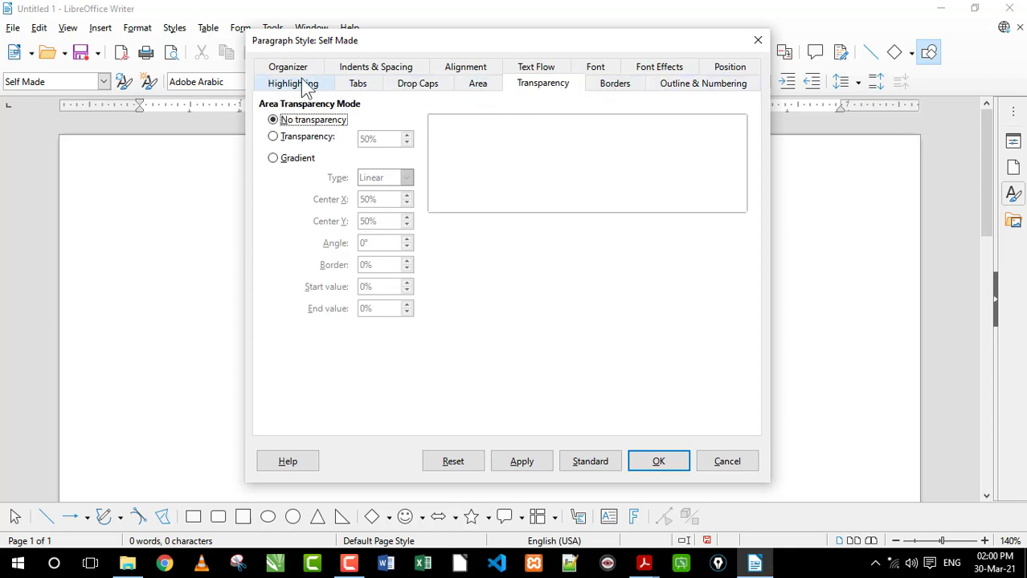
# Set the Self Made style to centered alignment and its font to Times New Roman, Bold, 15 pt
pyautogui.click(468, 70)
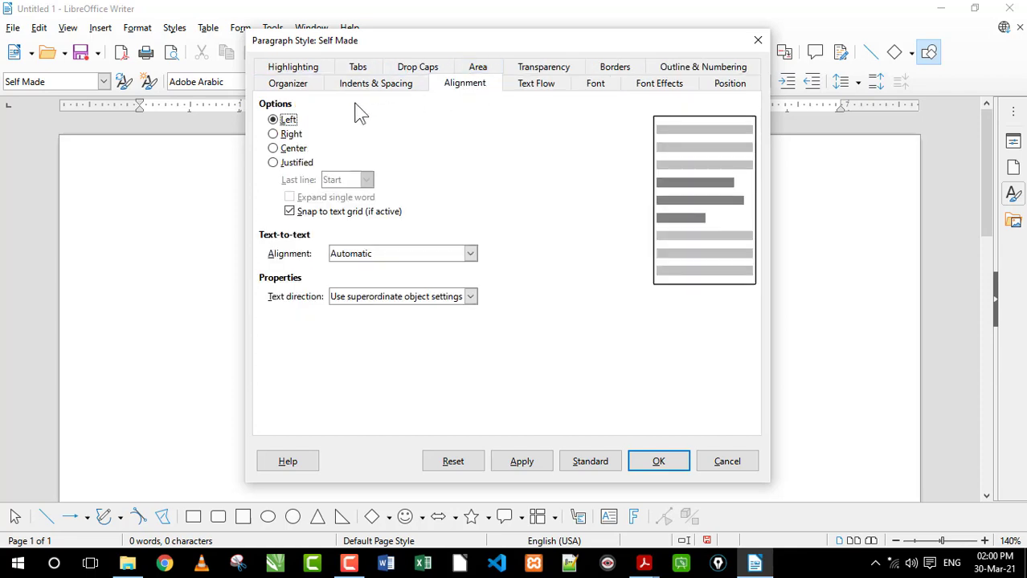
pyautogui.click(273, 149)
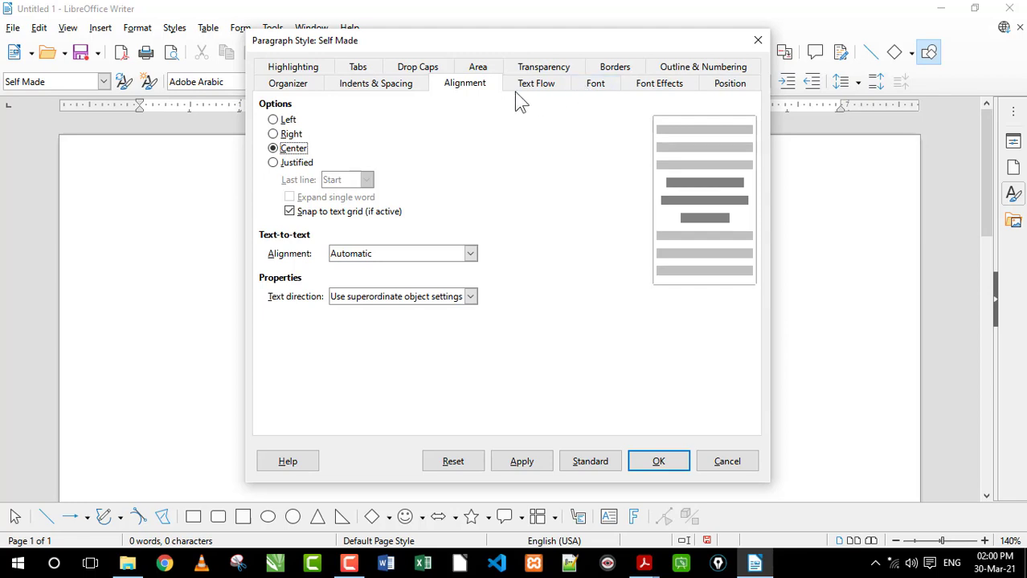
pyautogui.click(601, 85)
pyautogui.click(352, 184)
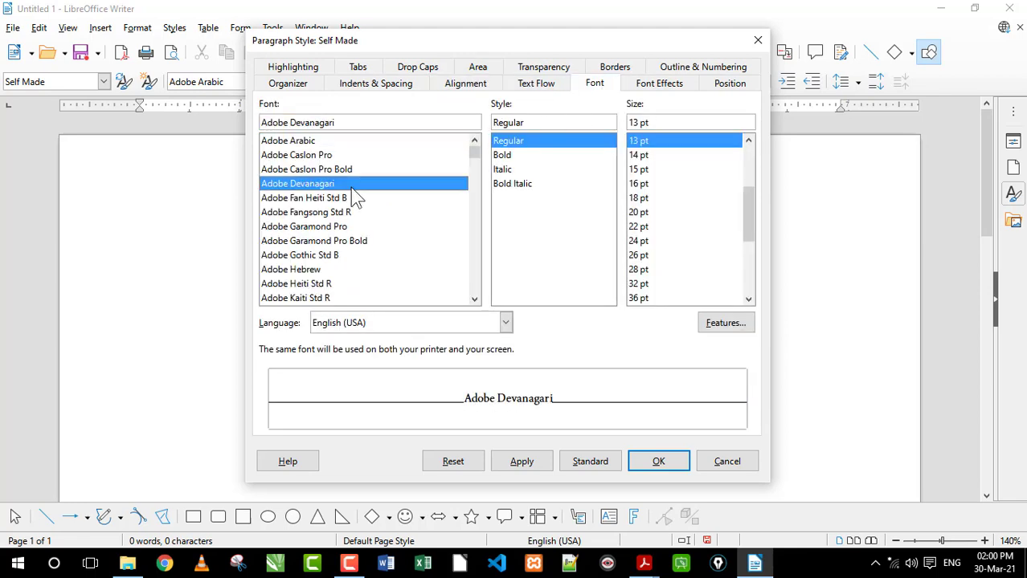
pyautogui.write('ti')
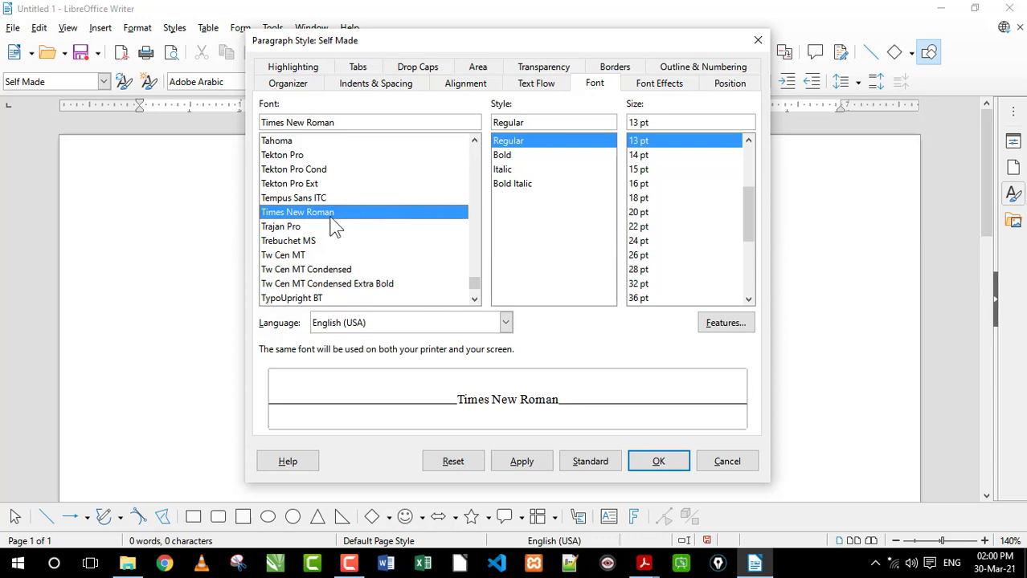
pyautogui.click(503, 156)
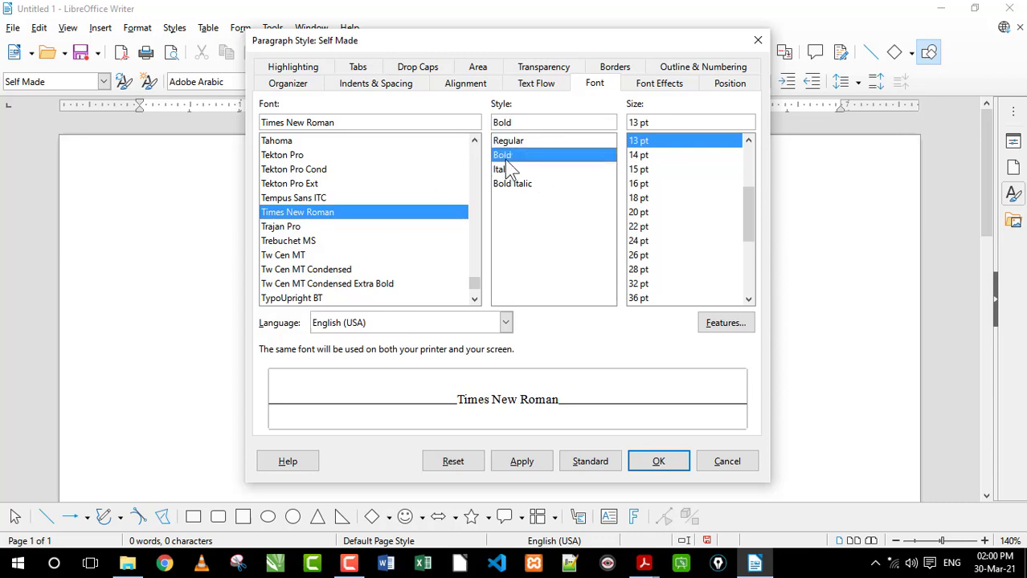
pyautogui.click(643, 172)
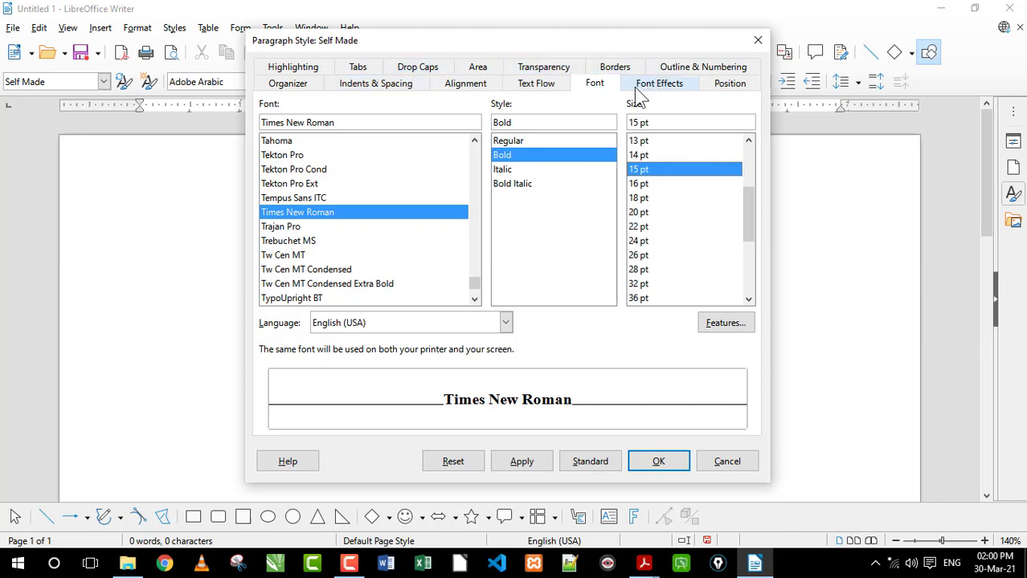
# Set the Self Made style's font color to Dark Blue and apply the style changes
pyautogui.click(666, 88)
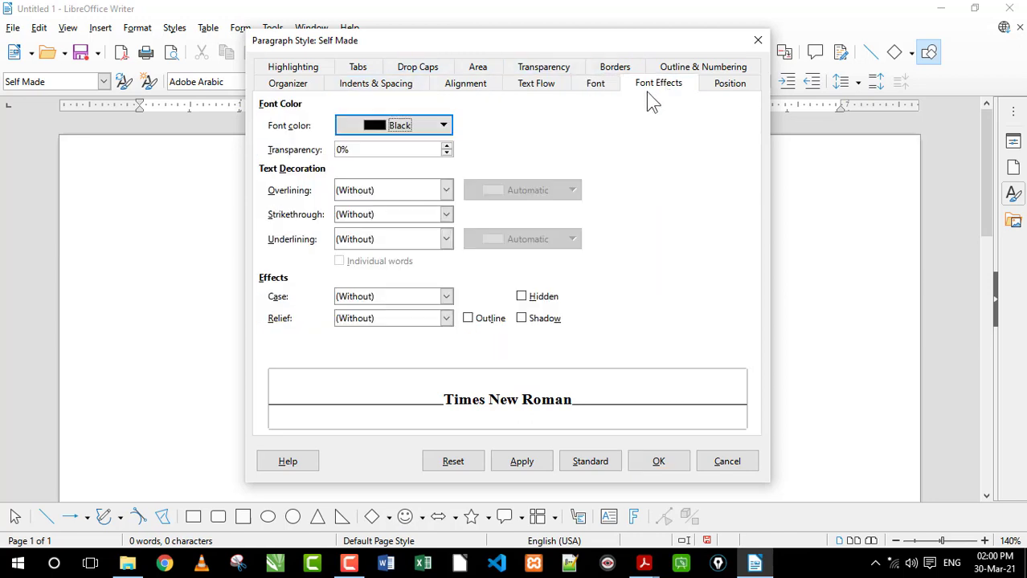
pyautogui.click(442, 126)
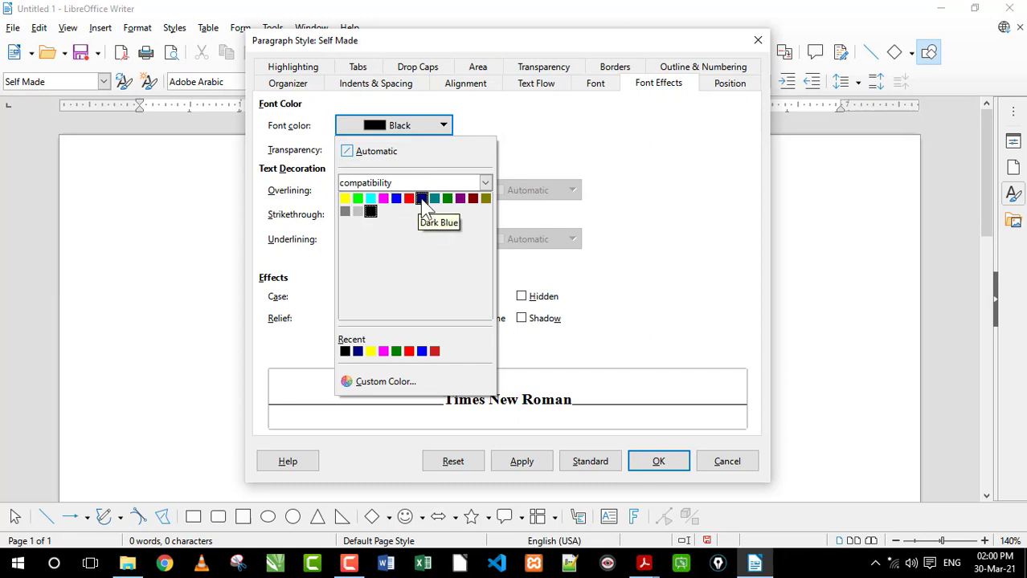
pyautogui.click(421, 198)
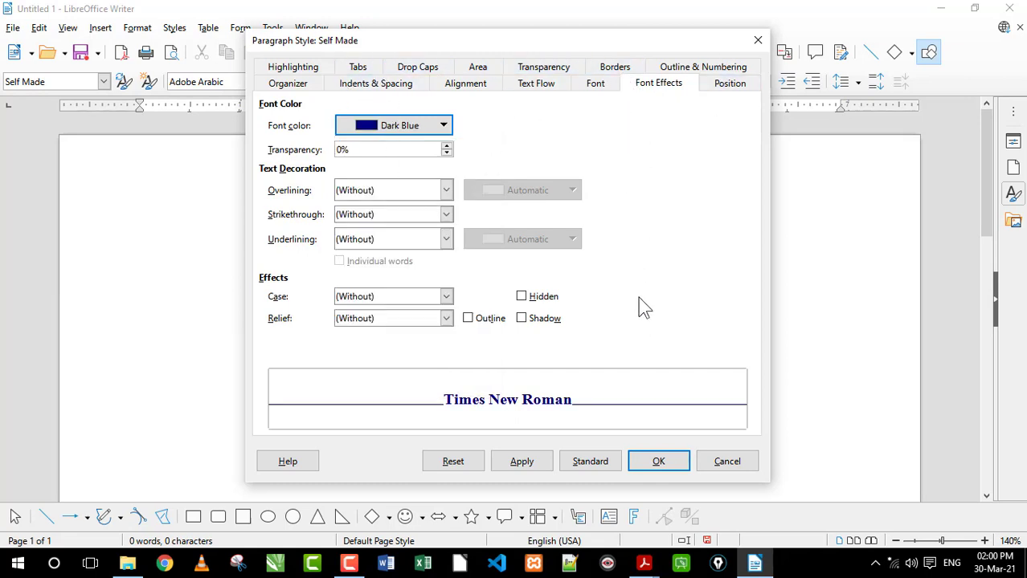
pyautogui.click(656, 461)
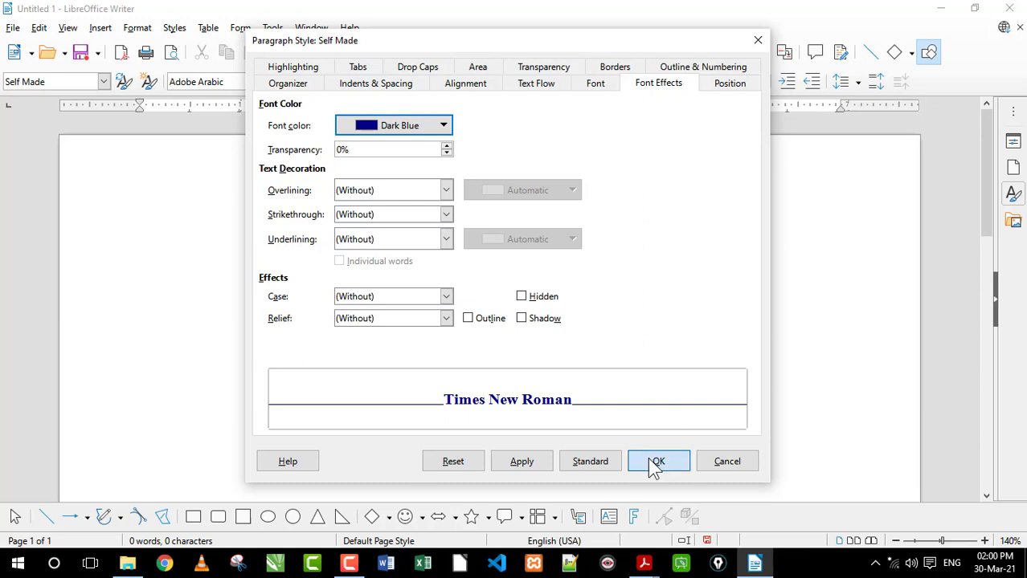
# Enter the heading "Fgfgdfgdfgdfg" in the Self Made style on the first line and start a new line
pyautogui.click(103, 82)
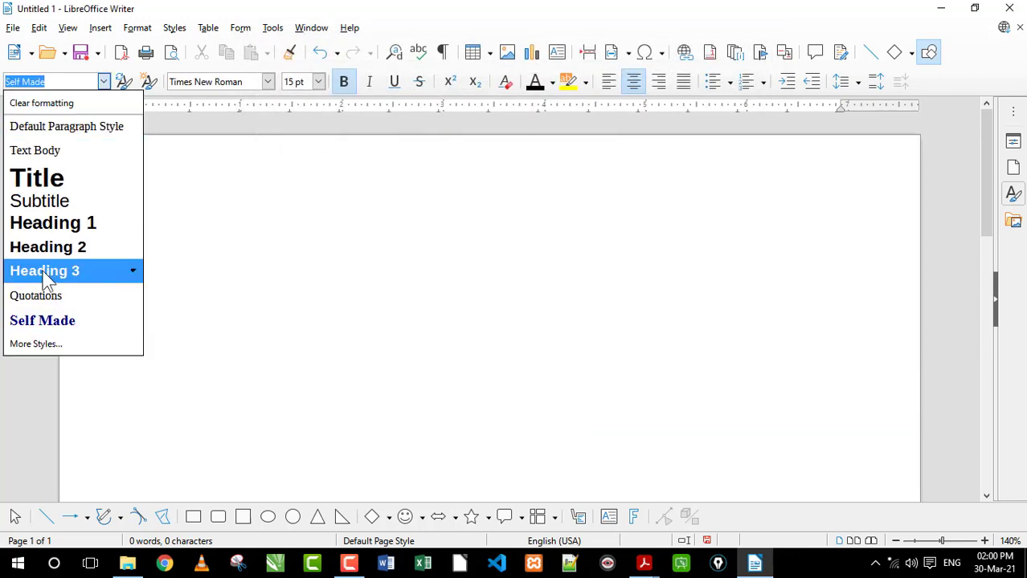
pyautogui.click(336, 237)
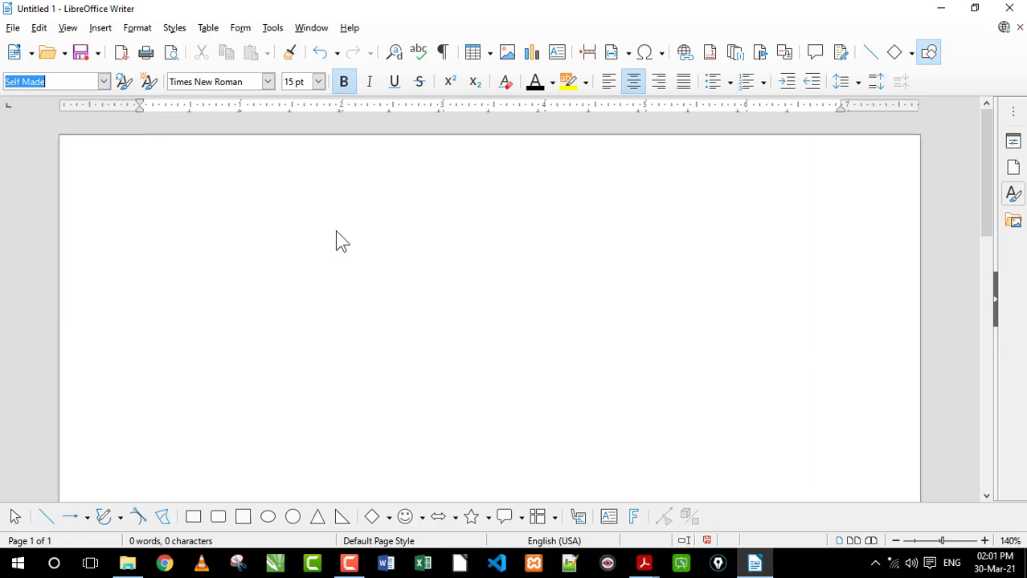
pyautogui.click(222, 183)
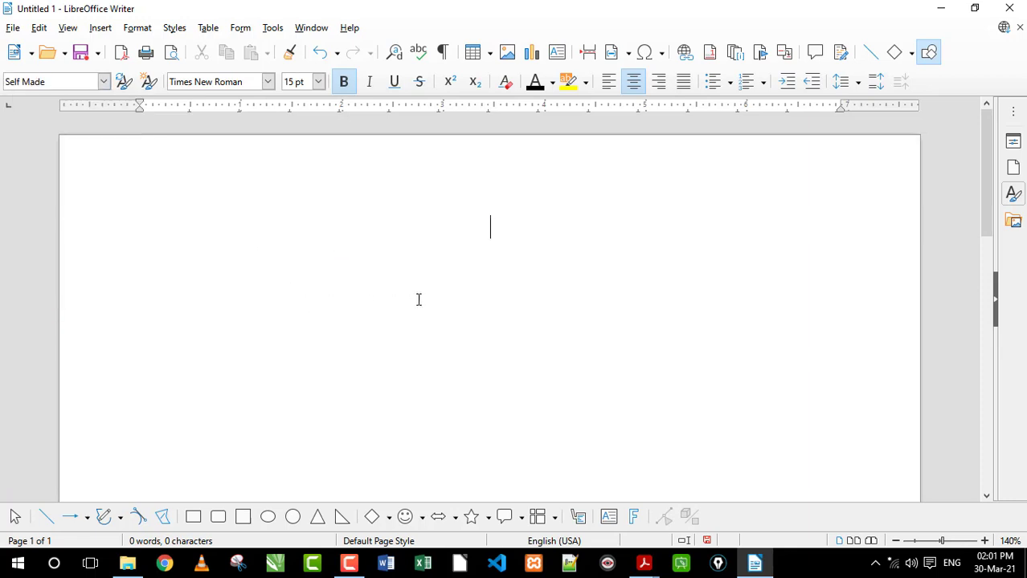
pyautogui.write('fgfgdfgdfgdfg')
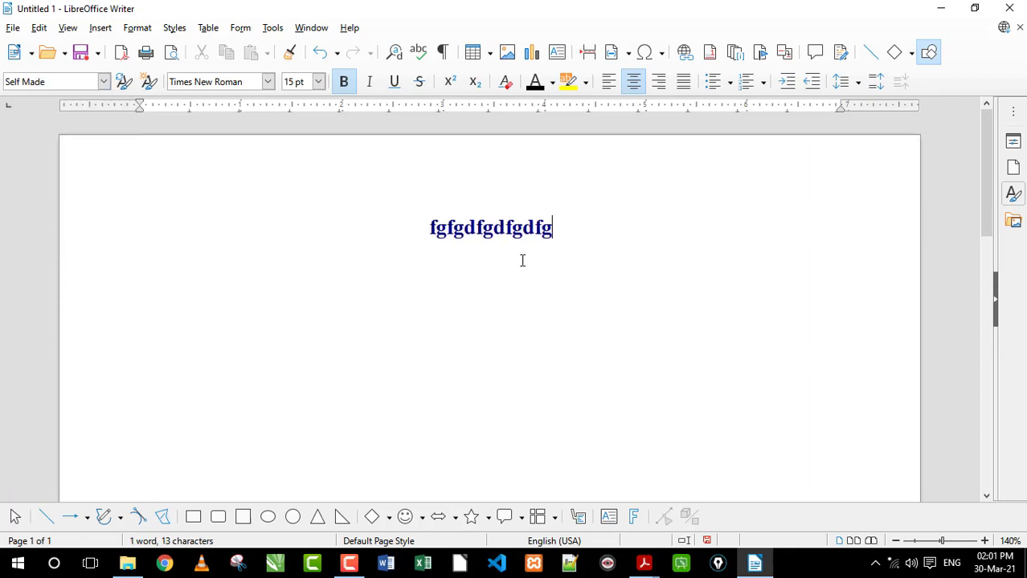
pyautogui.press('Return')
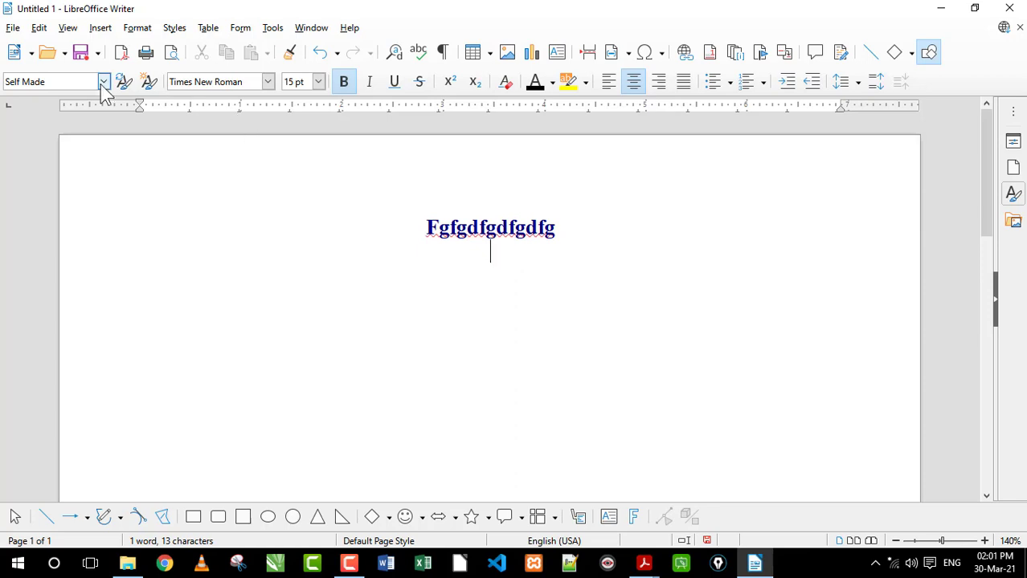
# Below the heading, enter "gdfgfdg dfgdf gdfklgdf gdf", "gdfopgopdfgk dfg df", "gdfgdf gdf" and "gdf" as four Text Body paragraphs
pyautogui.click(104, 81)
pyautogui.click(61, 151)
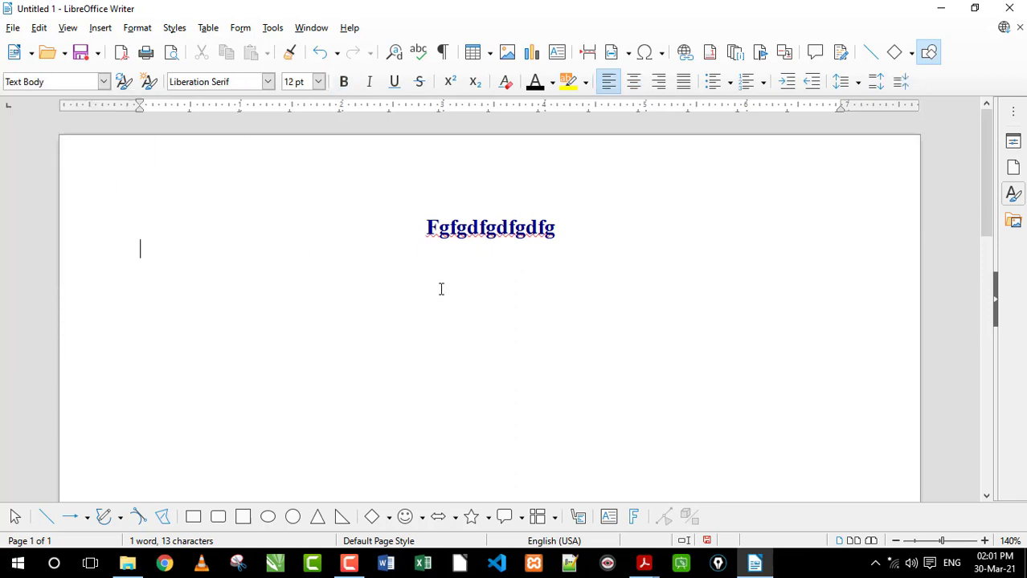
pyautogui.write('gdfgfdg dfgdf gdfklgdf gdf')
pyautogui.press('Return')
pyautogui.write('gdfopgopdfgk dfg df')
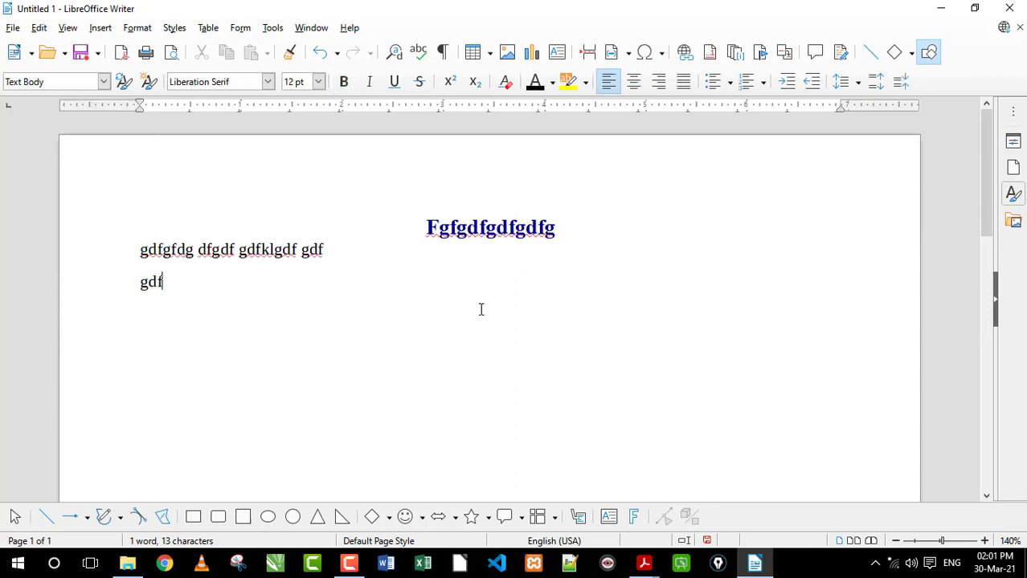
pyautogui.press('Return')
pyautogui.write('gdfgdf gdf')
pyautogui.press('Return')
pyautogui.write('gdf')
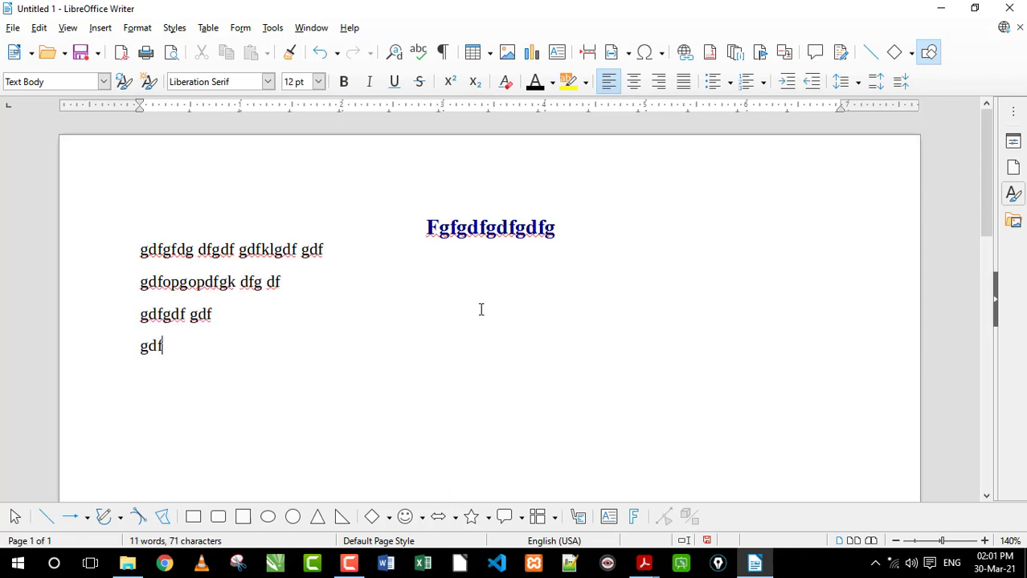
# Add a second heading in the Self Made style below the body text, reading "retrelt etgerog opreg opdf", followed by a new line
pyautogui.press('Return')
pyautogui.click(103, 82)
pyautogui.click(42, 319)
pyautogui.write('retrelt etgerog opreg opdf')
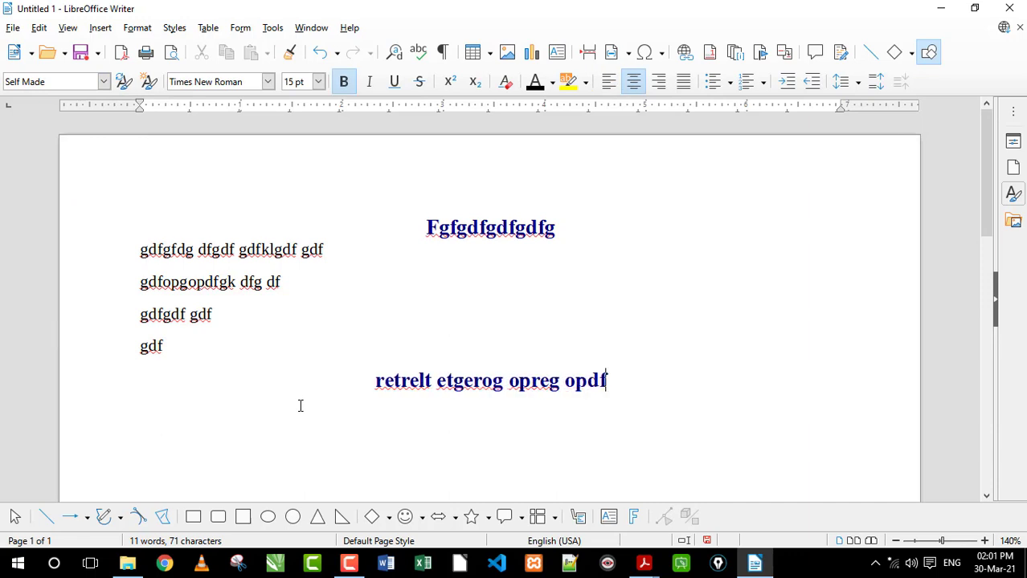
pyautogui.press('Return')
# Add a Text Body paragraph reading "ergrfgdfogofdjo" below the second heading
pyautogui.click(103, 82)
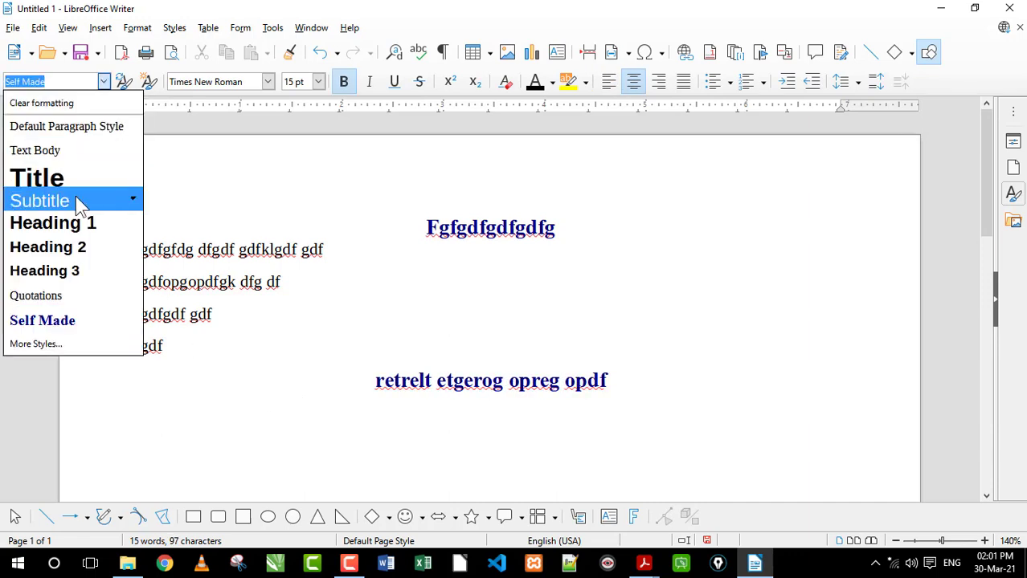
pyautogui.click(36, 150)
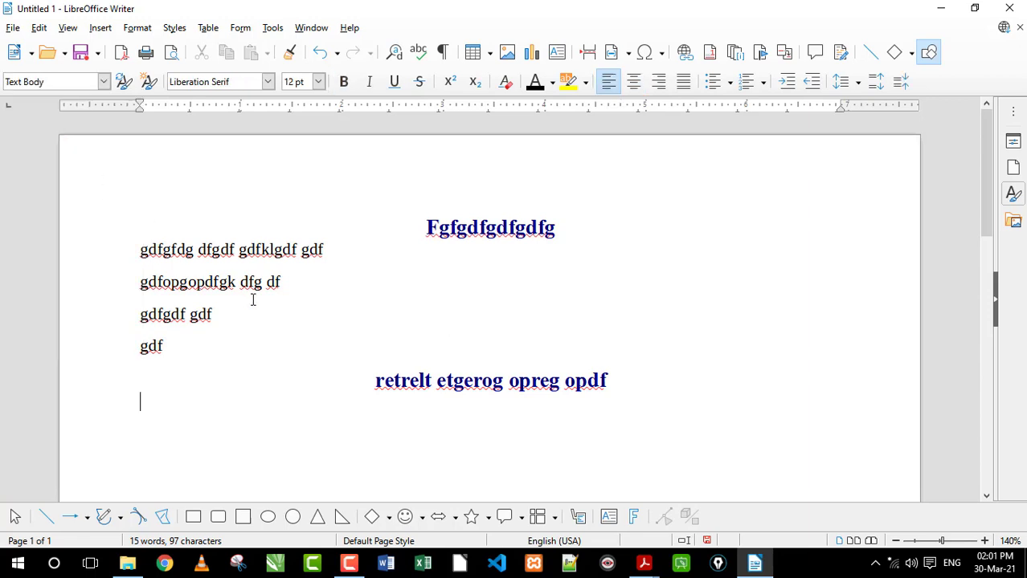
pyautogui.write('ergrfgdfogofdjo')
# Delete all the document's content and set the empty first line to Default Paragraph Style
pyautogui.hotkey('ctrl', 'a')
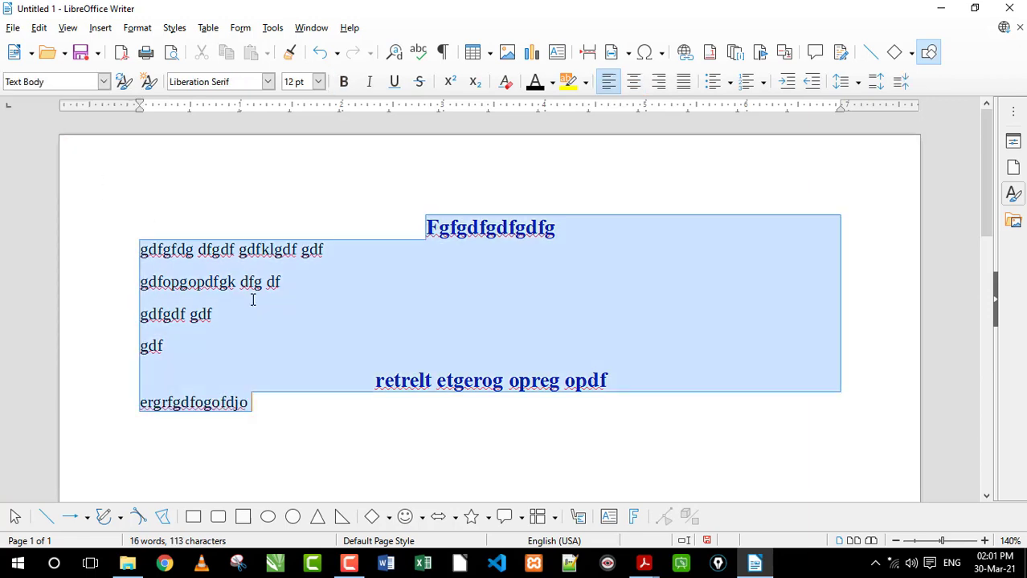
pyautogui.press('Delete')
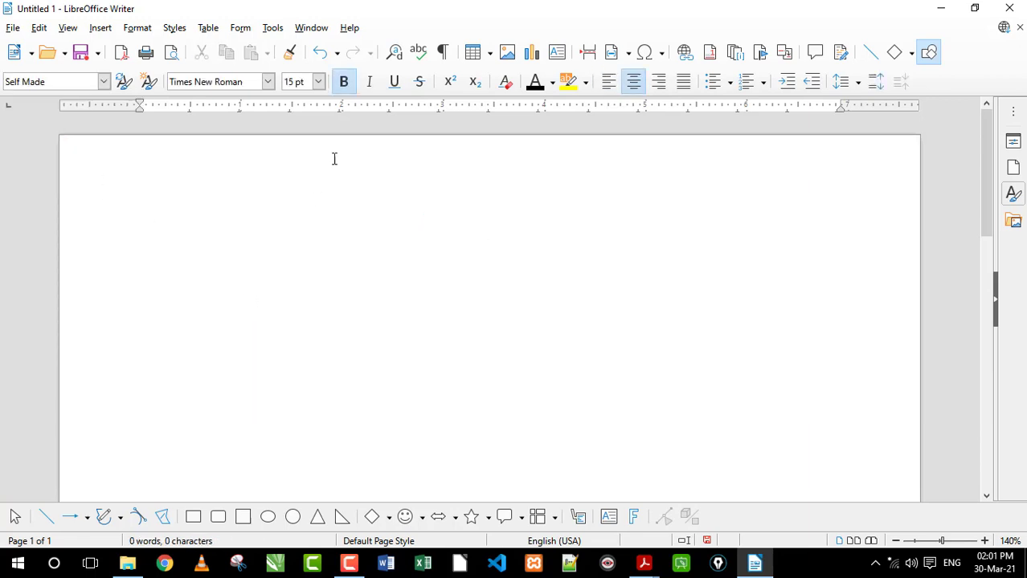
pyautogui.click(103, 81)
pyautogui.click(81, 127)
# Apply the Self Made style to the empty line from the full styles list and enter "ghgf"
pyautogui.click(104, 82)
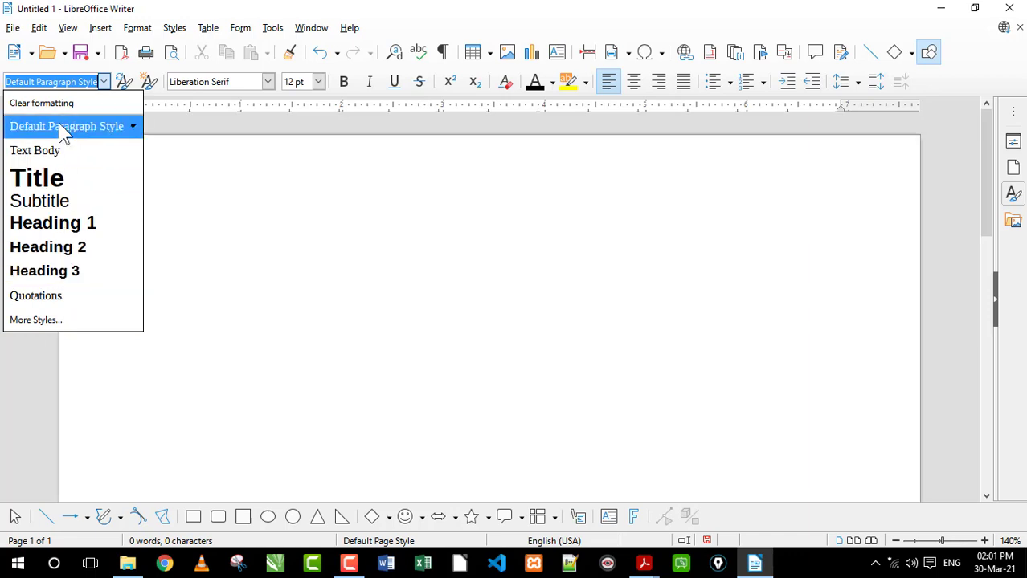
pyautogui.click(36, 319)
pyautogui.scroll(-3, 851, 354)
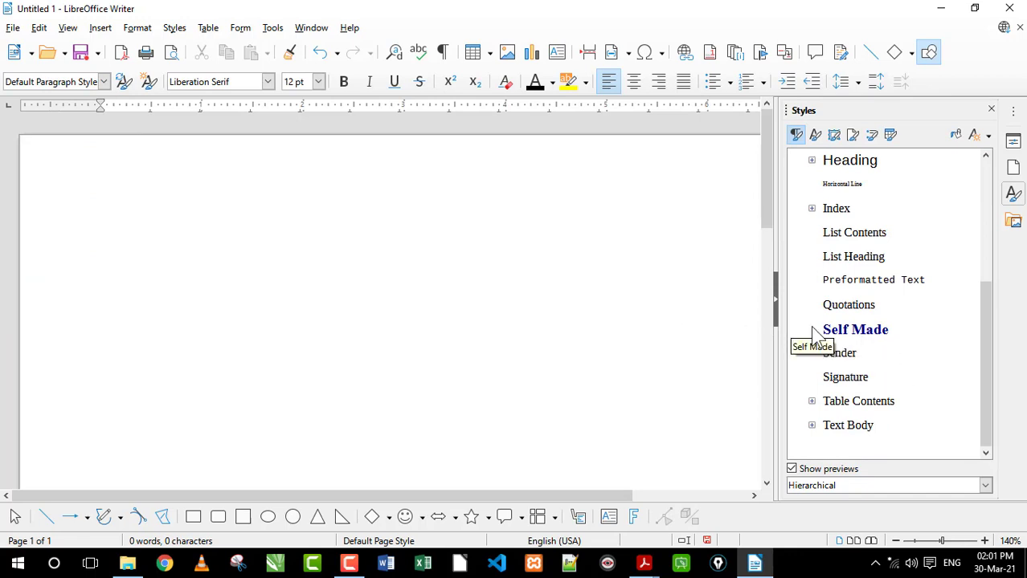
pyautogui.doubleClick(849, 335)
pyautogui.write('ghgf')
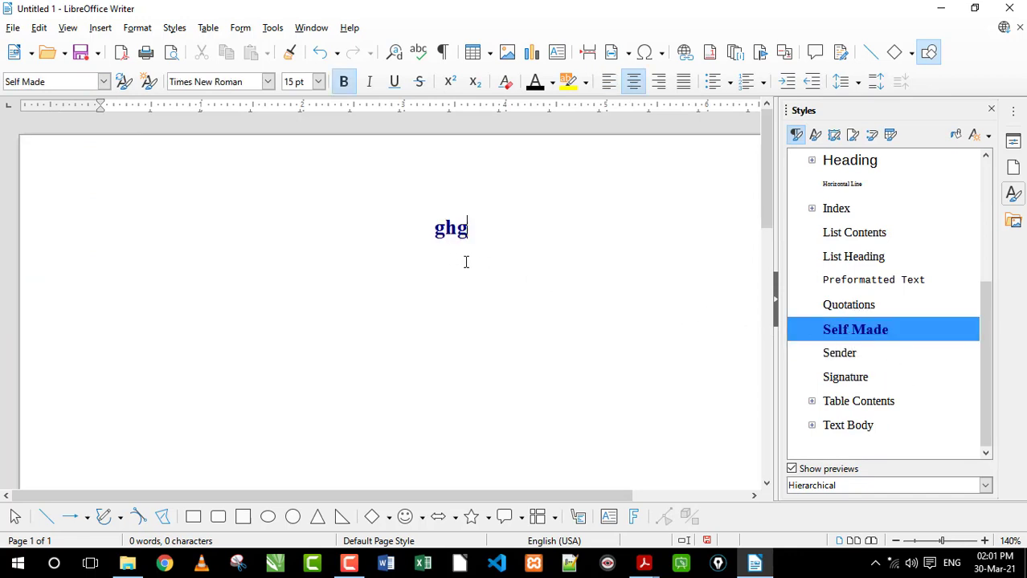
# Check the quick paragraph style choices for Self Made and close the full styles list
pyautogui.click(103, 81)
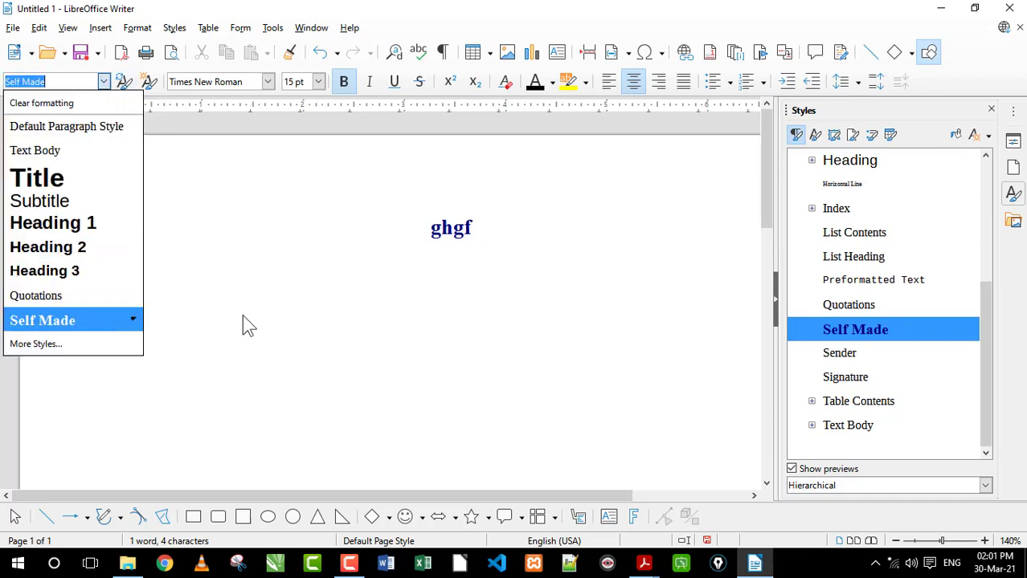
pyautogui.click(530, 245)
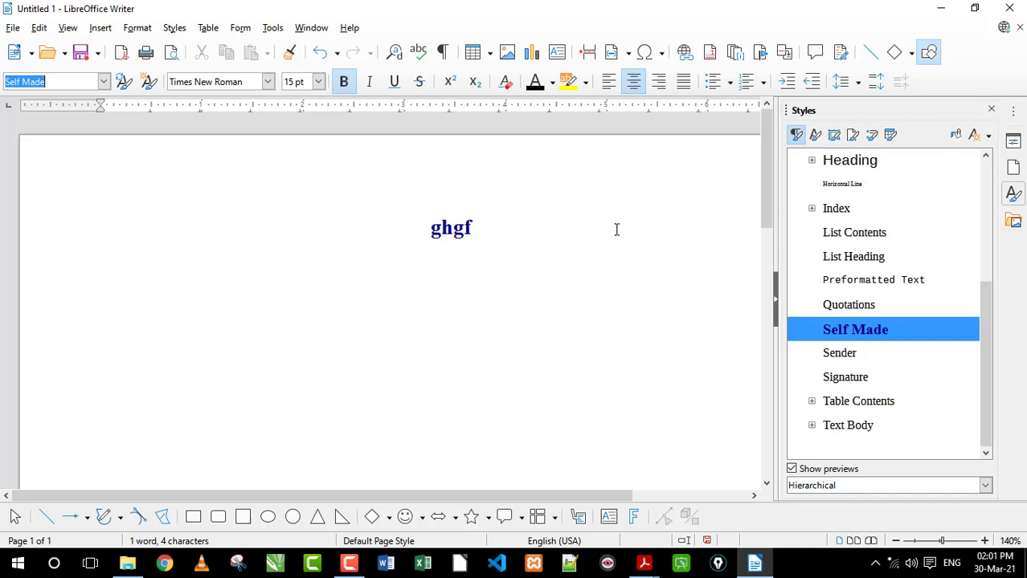
pyautogui.click(989, 111)
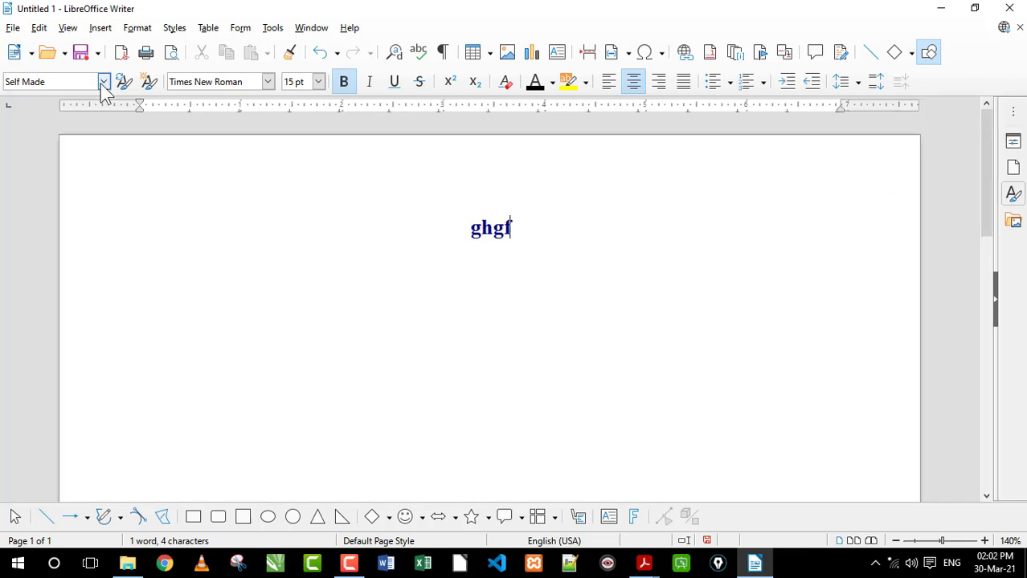
# Clear the formatting of the "ghgf" line, review the available paragraph styles and delete the line's text
pyautogui.click(102, 81)
pyautogui.click(87, 106)
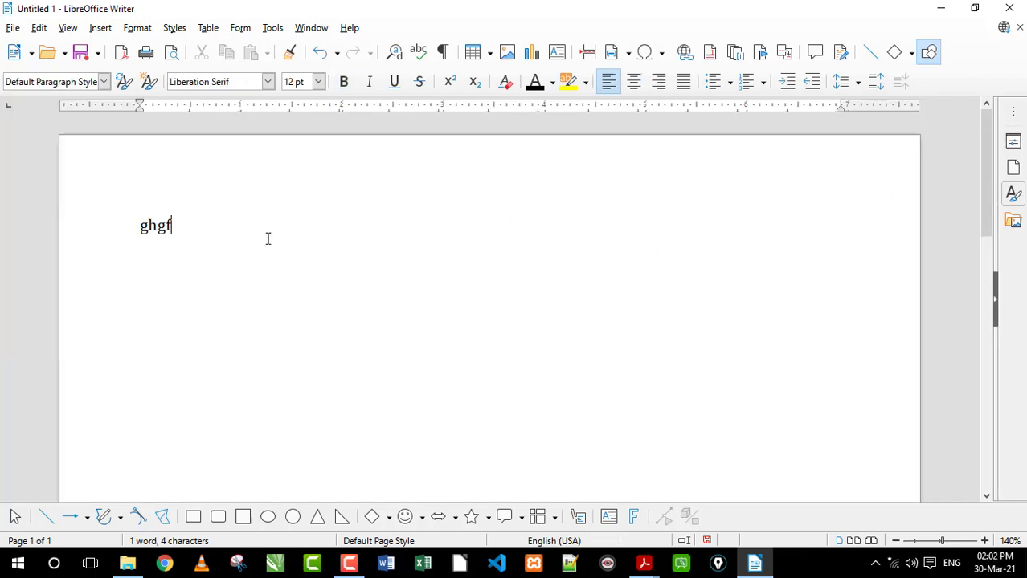
pyautogui.click(102, 81)
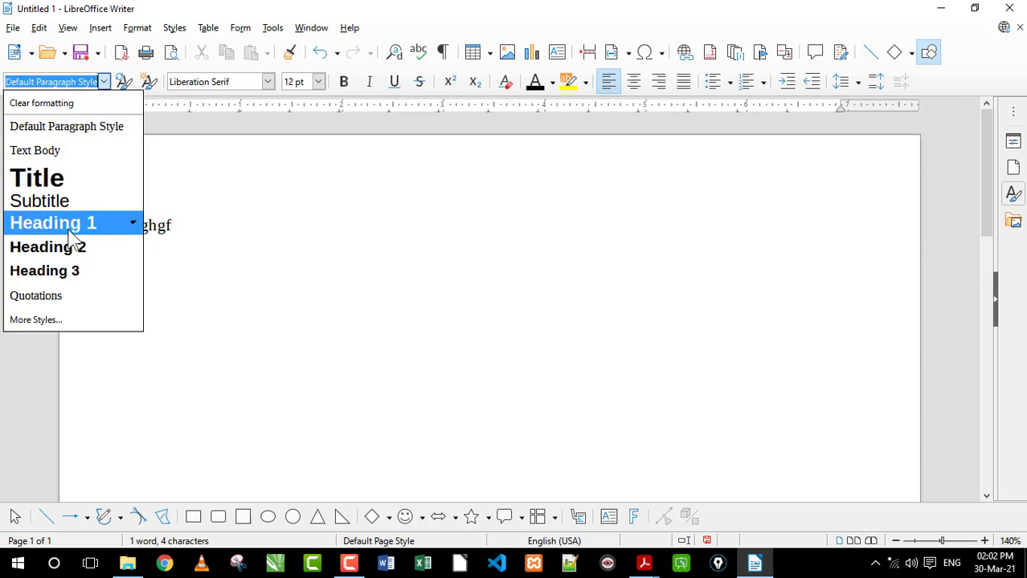
pyautogui.click(301, 232)
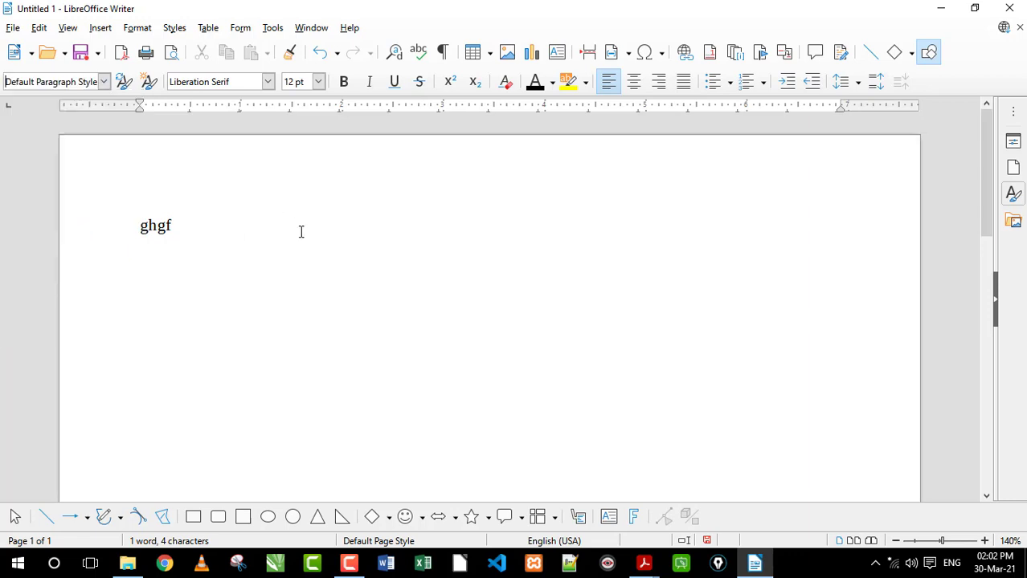
pyautogui.moveTo(302, 232); pyautogui.dragTo(11, 232)
pyautogui.press('Delete')
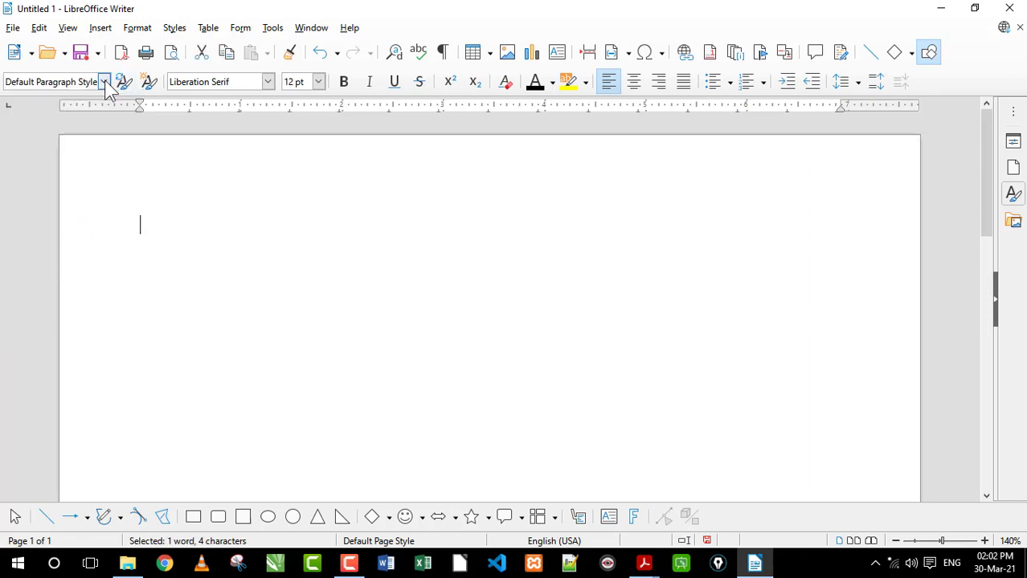
# Enter the heading "Lkdfjkljj kljsdkljf sd" in the Heading 1 style on the first line and start a new line
pyautogui.click(103, 81)
pyautogui.click(56, 221)
pyautogui.write('Lkdfjkljj kljsdkljf sd')
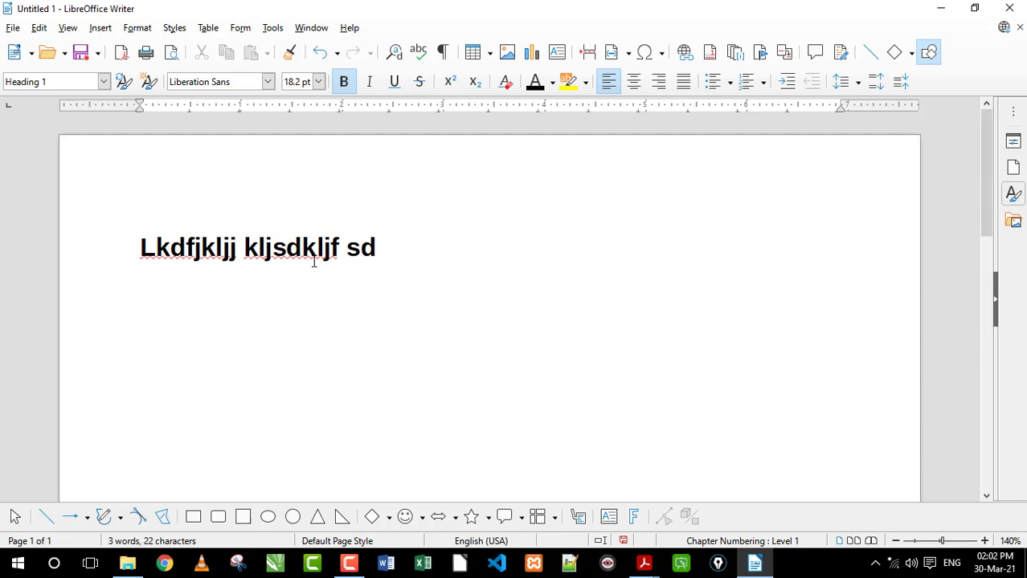
pyautogui.press('Return')
# Enter a two-line Text Body paragraph of filler text beginning "Lfjvdfsljd fjdklfjfdklfdj fdklsf sdljfsdklf" below the heading, followed by a new paragraph
pyautogui.write('lfj')
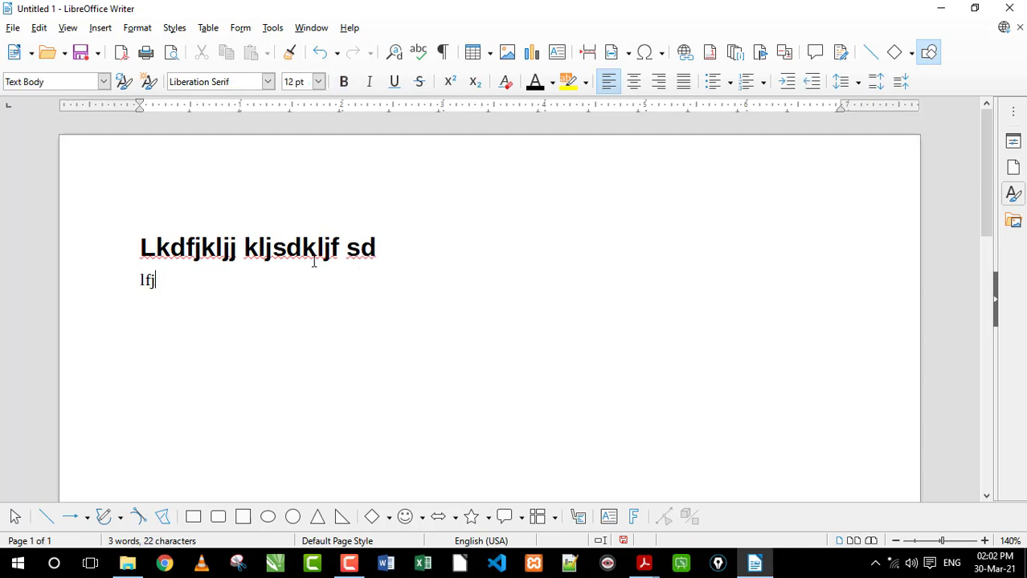
pyautogui.write('vdfsljd fjdklfjfdklfdj fdklsf sdljfsdklf ')
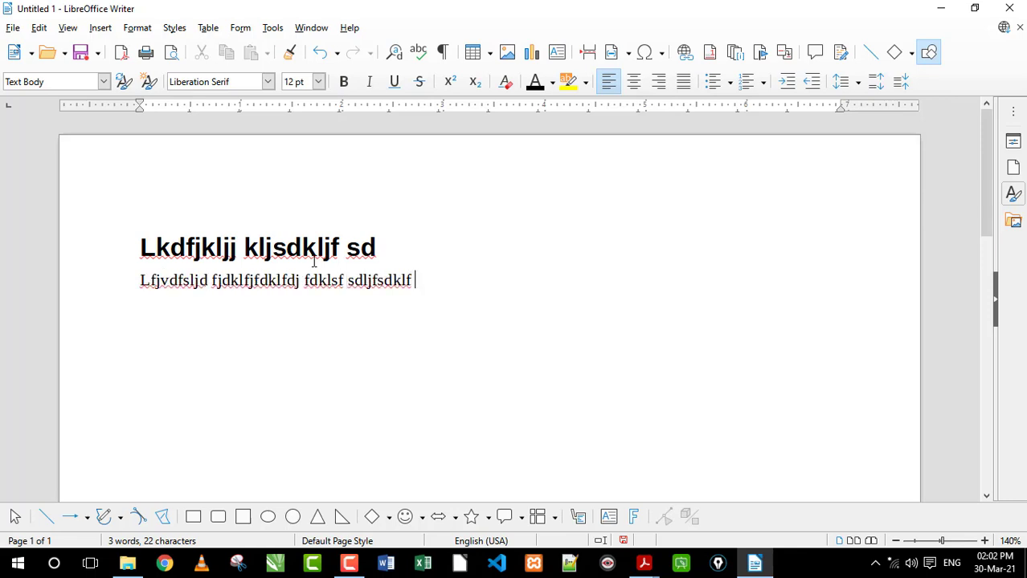
pyautogui.write('sdf sdjfksjf klsdjflsj fs')
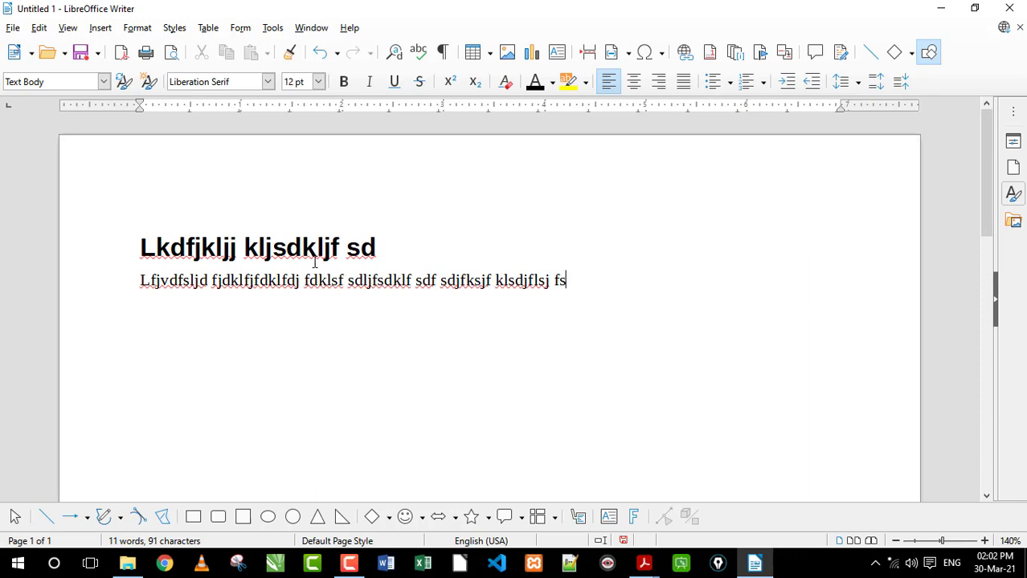
pyautogui.write('kjdf difj sio')
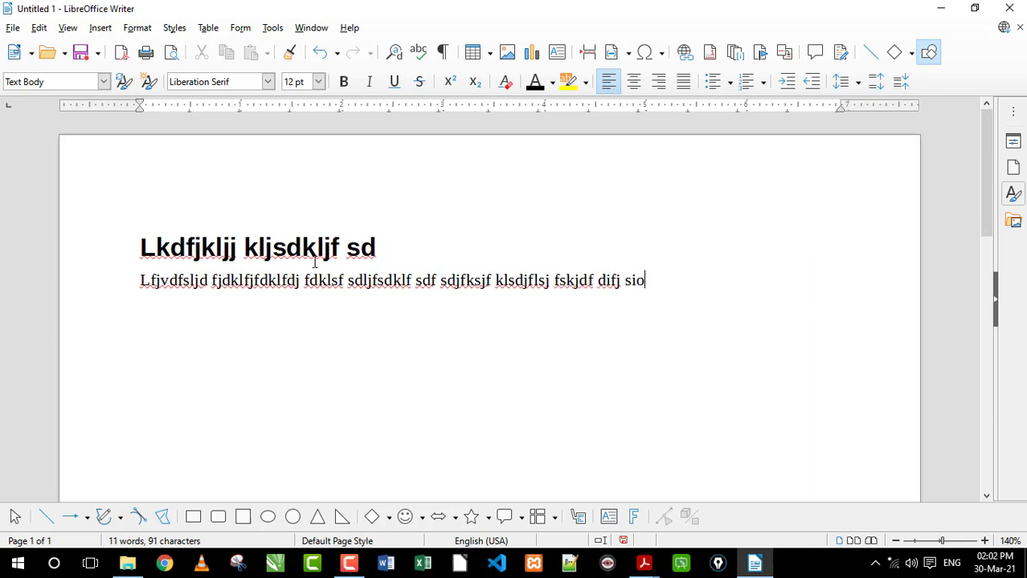
pyautogui.write('f iofj siofj diosjf diosfj sdiof siof sdiof sdiofj sdiofj sdiofj sdiofj')
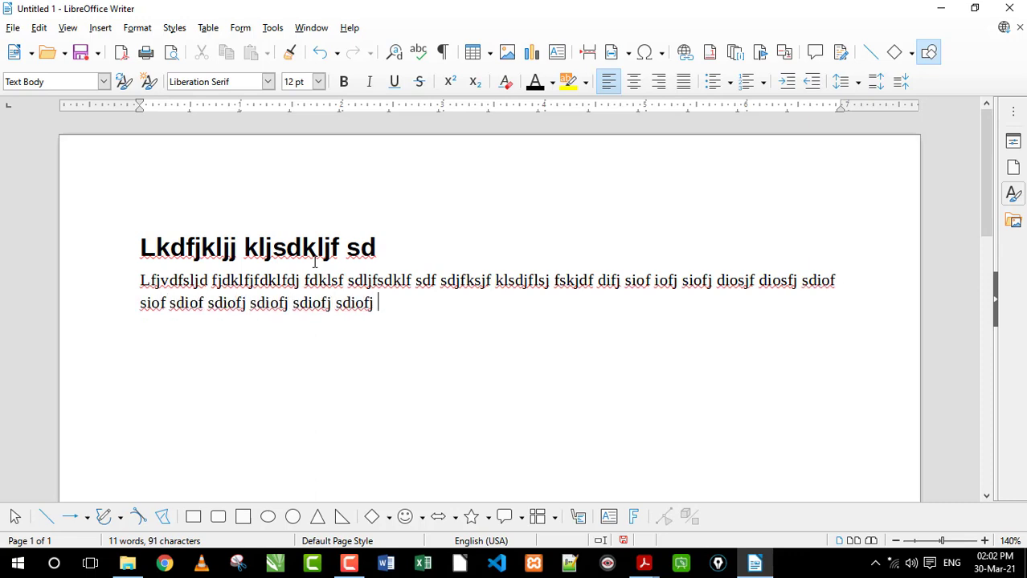
pyautogui.press('Return')
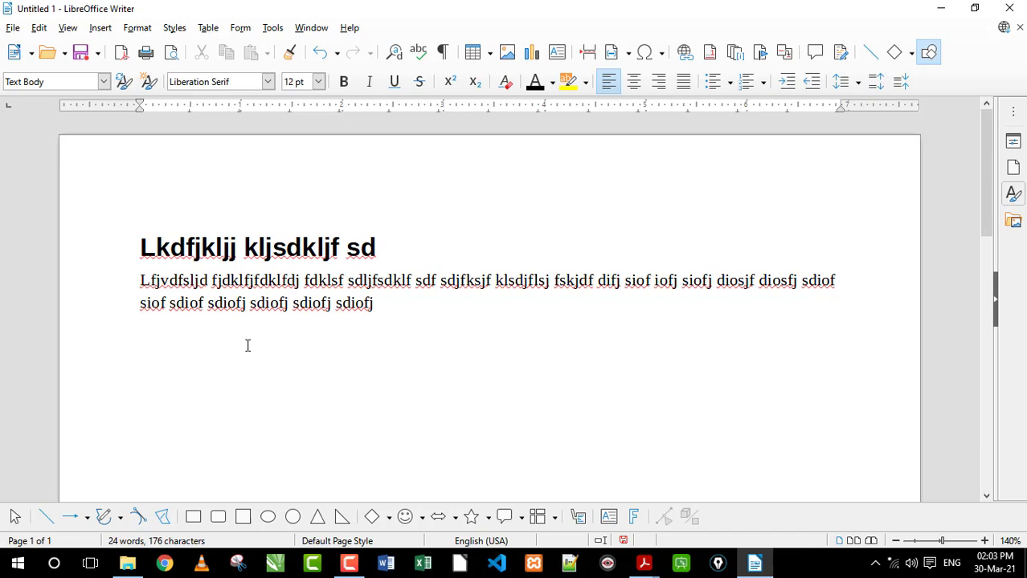
# Enter the Heading 1 line "fghfhfghfgh gf" followed by the Text Body paragraphs "Sdlkfnfsd" and "fsdfdsfsdkfn"
pyautogui.hotkey('ctrl', '1')
pyautogui.write('fghfhfghfgh gf')
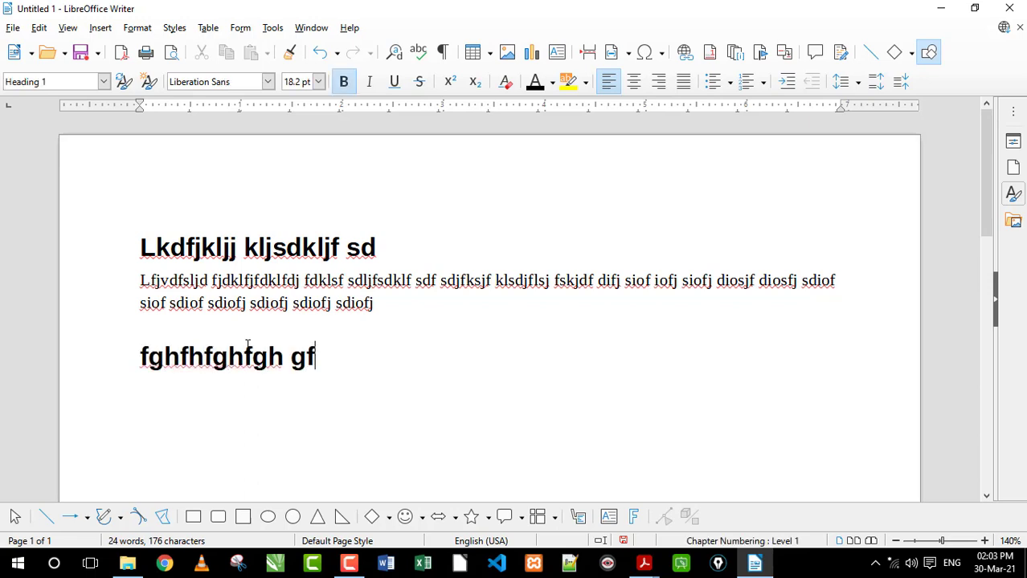
pyautogui.press('Return')
pyautogui.write('sdlkfnfsd')
pyautogui.press('Return')
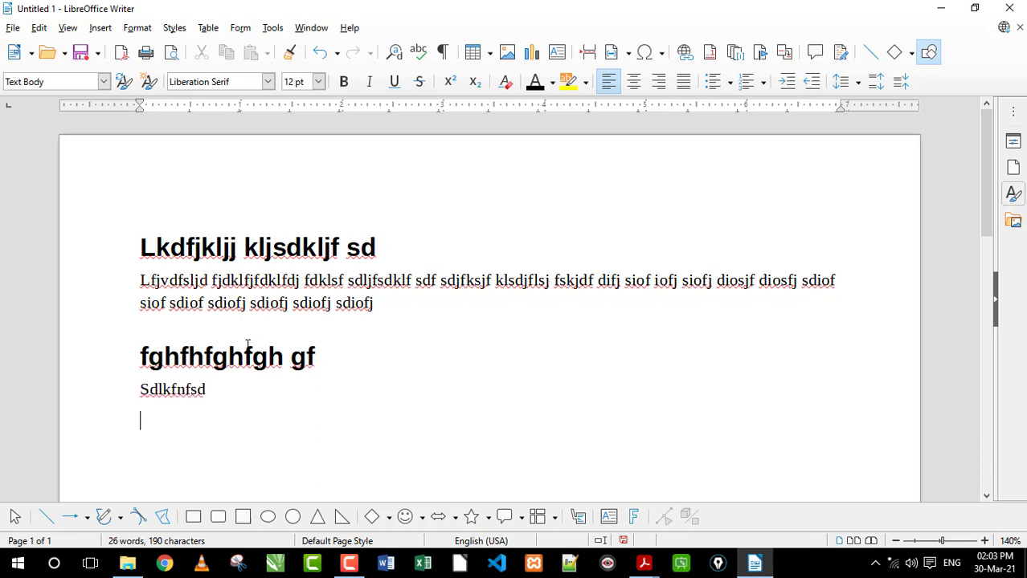
pyautogui.write('fsdfdsfsdkfn')
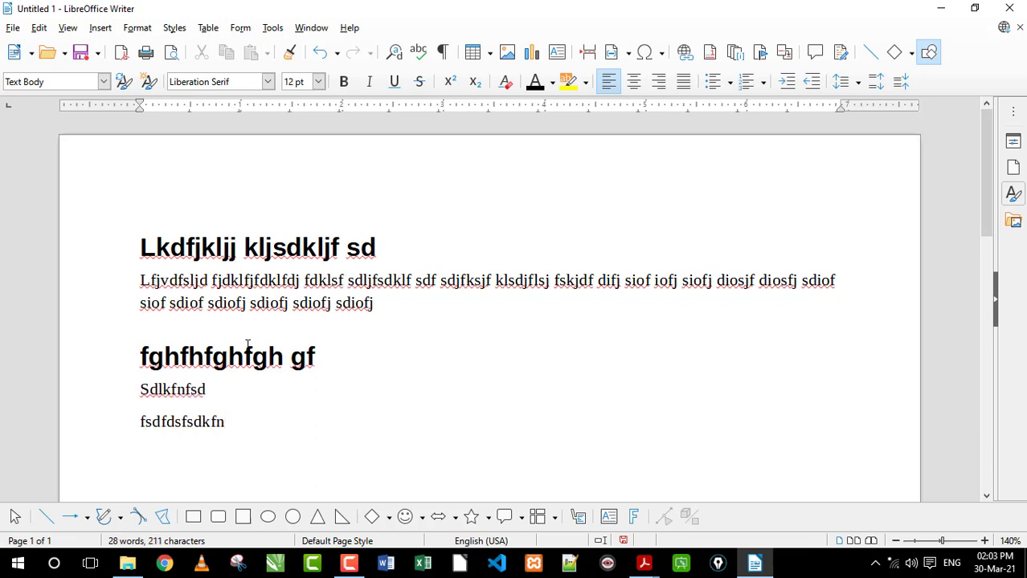
pyautogui.press('Return')
# Add the Heading 2 line "dlkfdjs" with the Text Body paragraph "Fgvbgd" below it and start a new line
pyautogui.hotkey('ctrl', '2')
pyautogui.write('dlkfdjs')
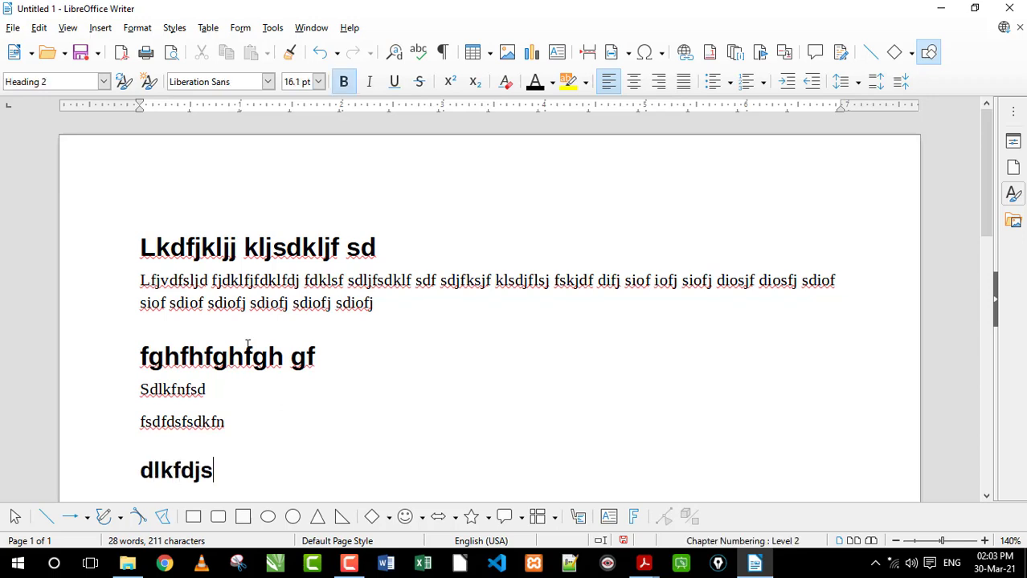
pyautogui.press('Return')
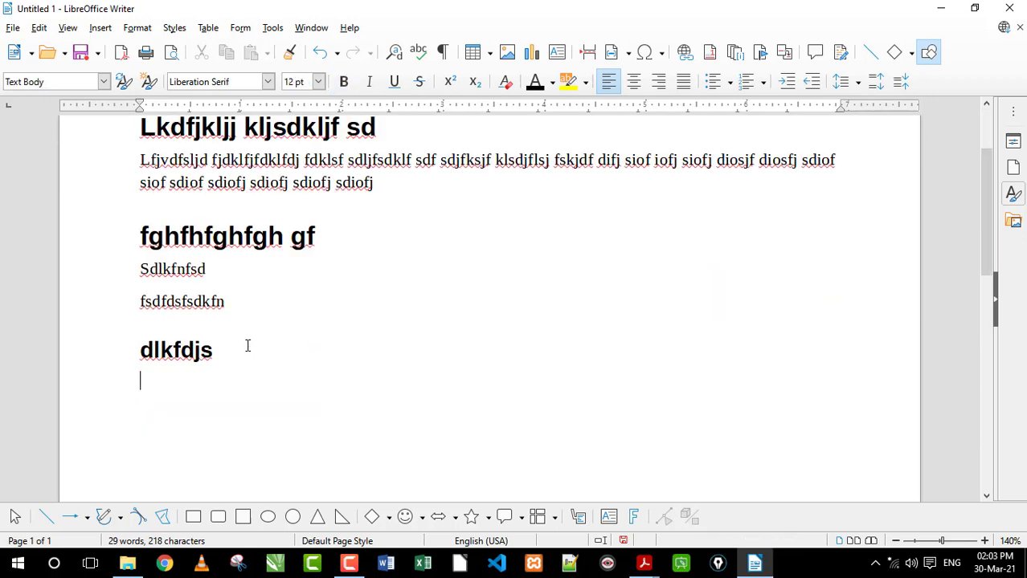
pyautogui.write('fgvbgd')
pyautogui.press('Return')
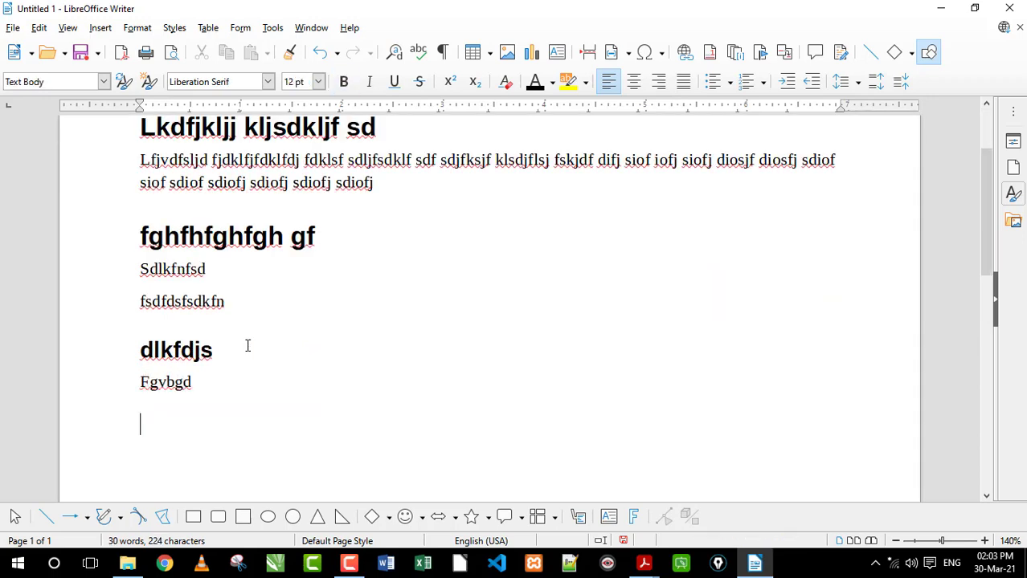
# Add the Heading 3 line "vdf" and the Heading 4 line "Kldfjdslkfj" below the last paragraph
pyautogui.hotkey('ctrl', '3')
pyautogui.write('vdf')
pyautogui.press('Return')
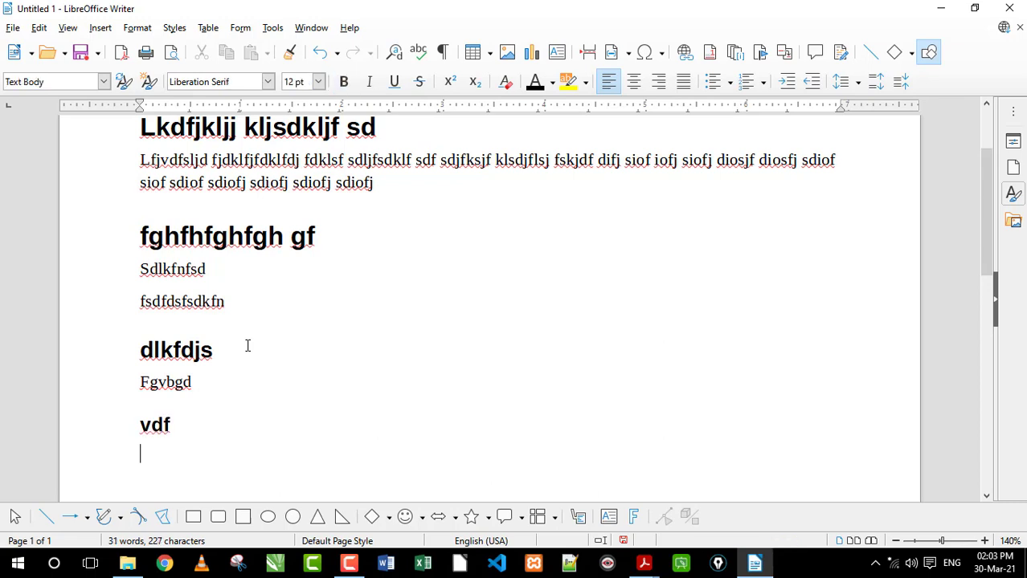
pyautogui.hotkey('ctrl', '4')
pyautogui.write('kldfjdslkfj')
pyautogui.press('Return')
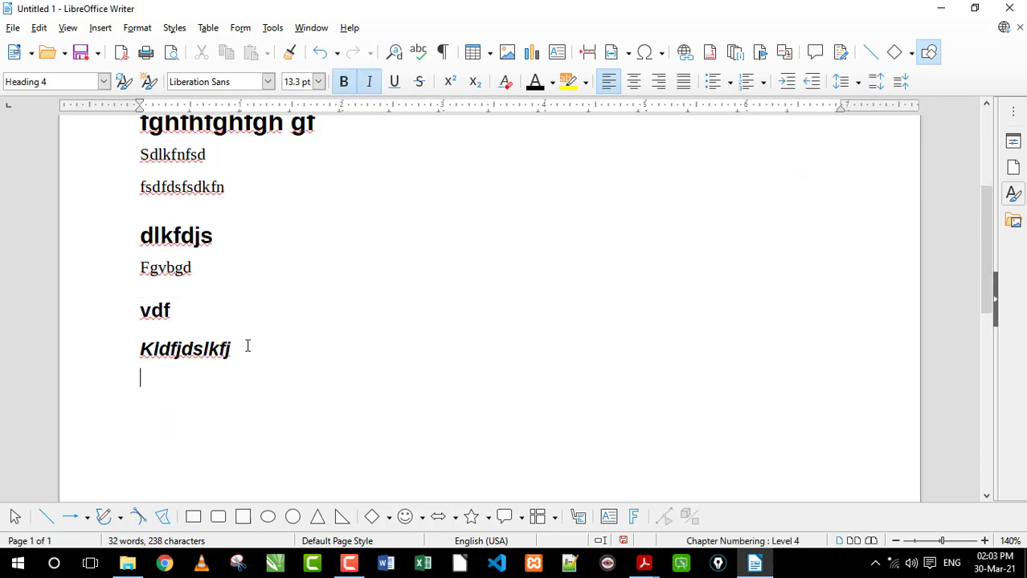
# Add the Heading 5 line "Dlfjdklfjs" below the Heading 4 line and start a new line
pyautogui.hotkey('ctrl', '5')
pyautogui.write('dlfjdklfjs')
pyautogui.press('Return')
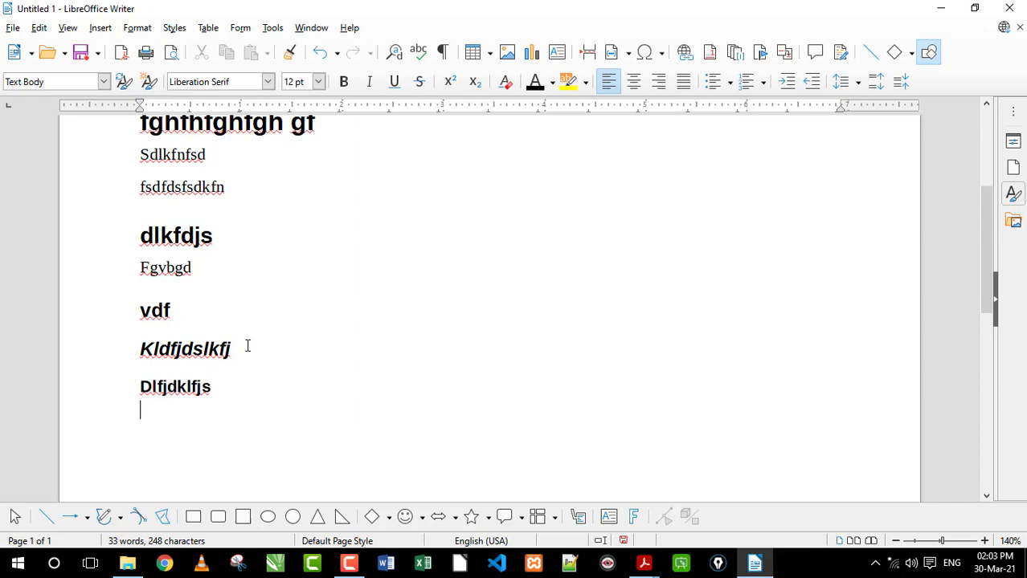
# Check the available paragraph styles without applying any, and return to the empty last line of the document
pyautogui.scroll(5, 247, 345)
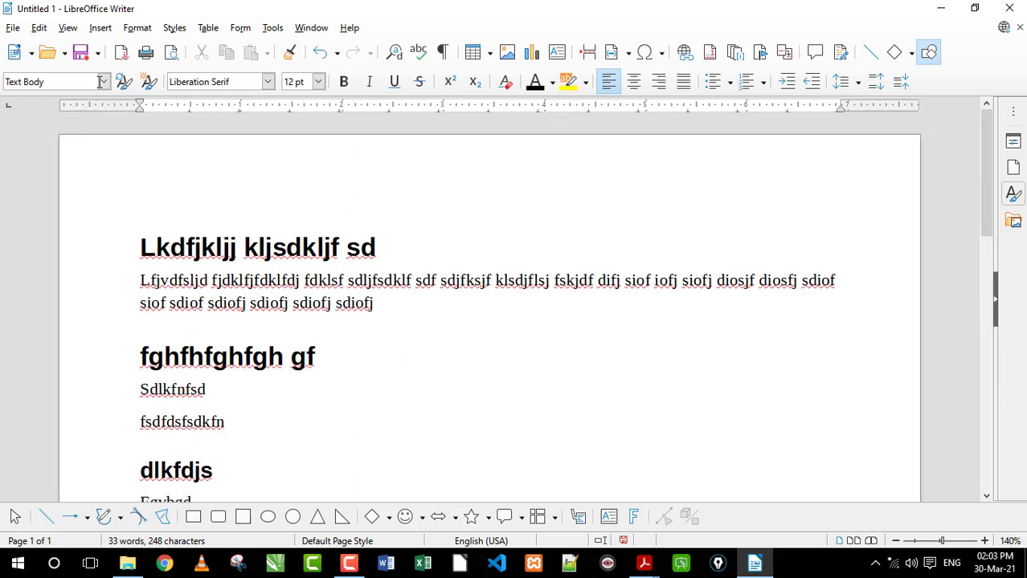
pyautogui.click(103, 81)
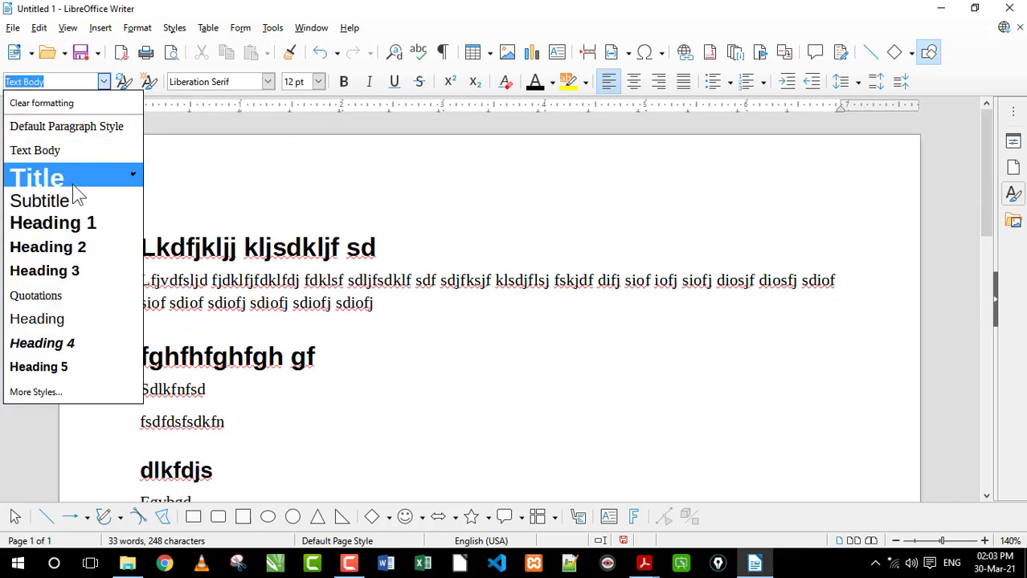
pyautogui.click(430, 379)
pyautogui.scroll(-7, 430, 378)
pyautogui.click(394, 331)
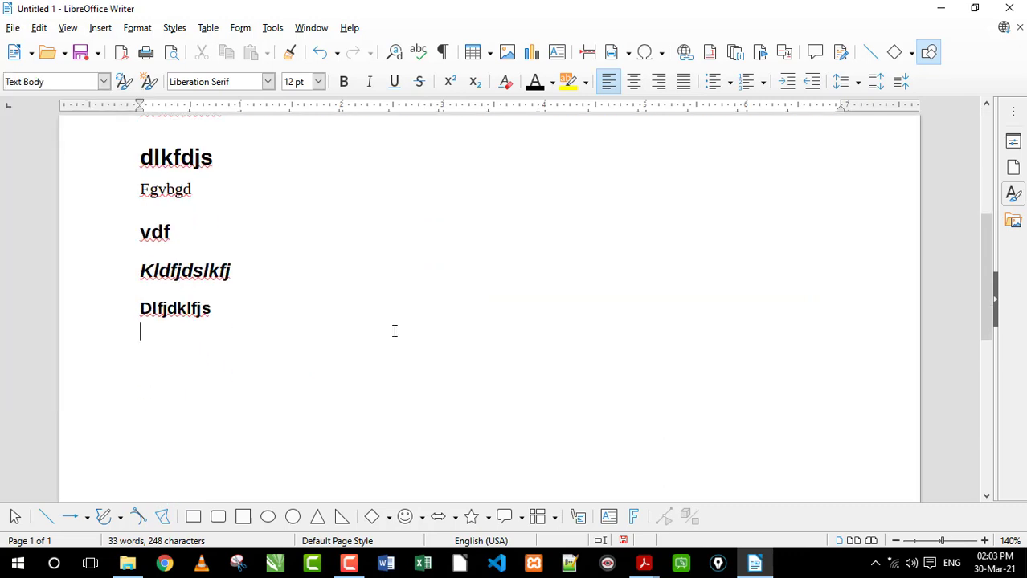
# Enter "Rtyergdfj gklj" in the Title style on the last line, followed by a Text Body paragraph of filler text beginning "lkjg sdfilkgj"
pyautogui.click(103, 81)
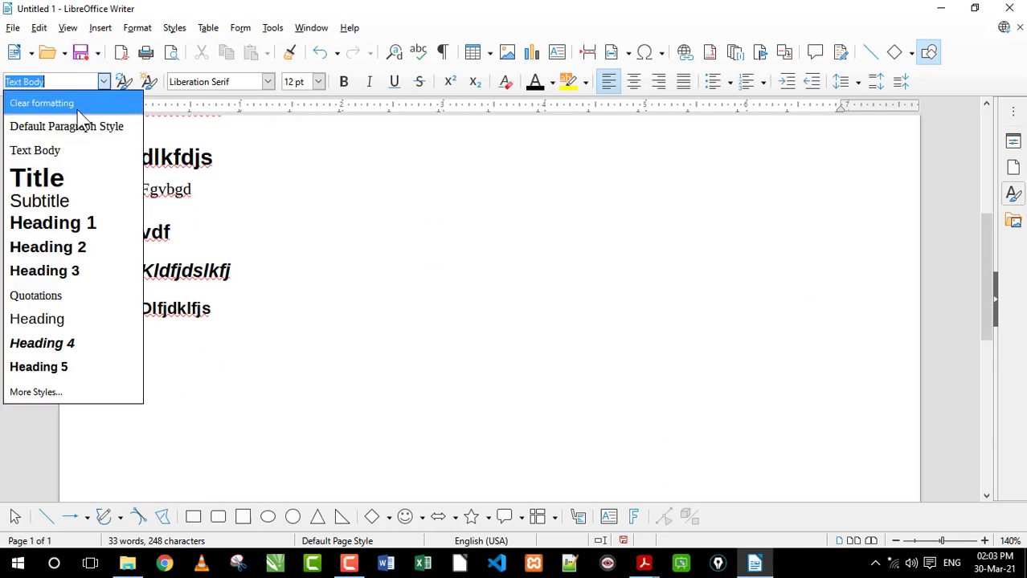
pyautogui.click(61, 178)
pyautogui.write('rtyergdfj gklj ')
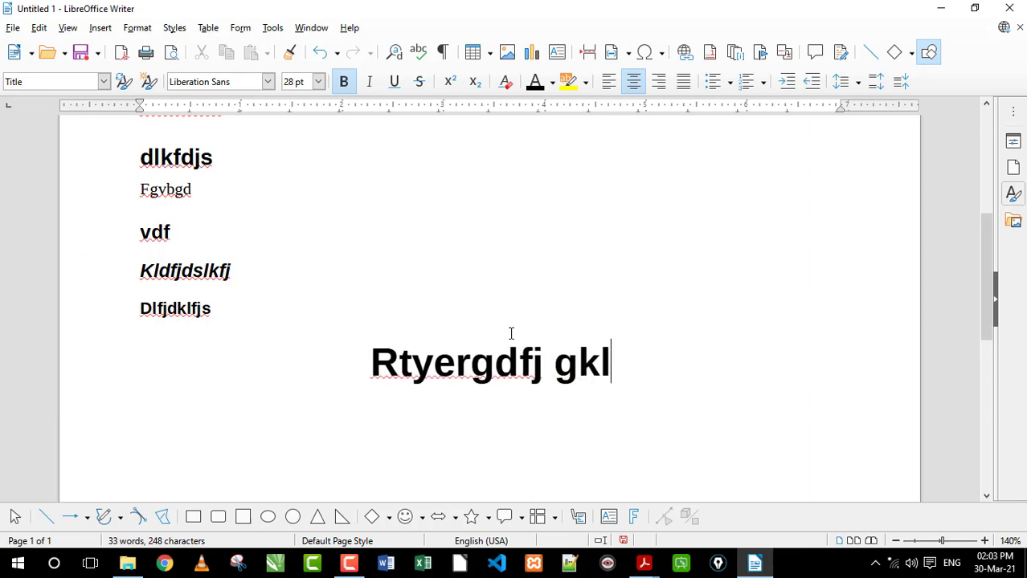
pyautogui.write('lkjg sdfilkg')
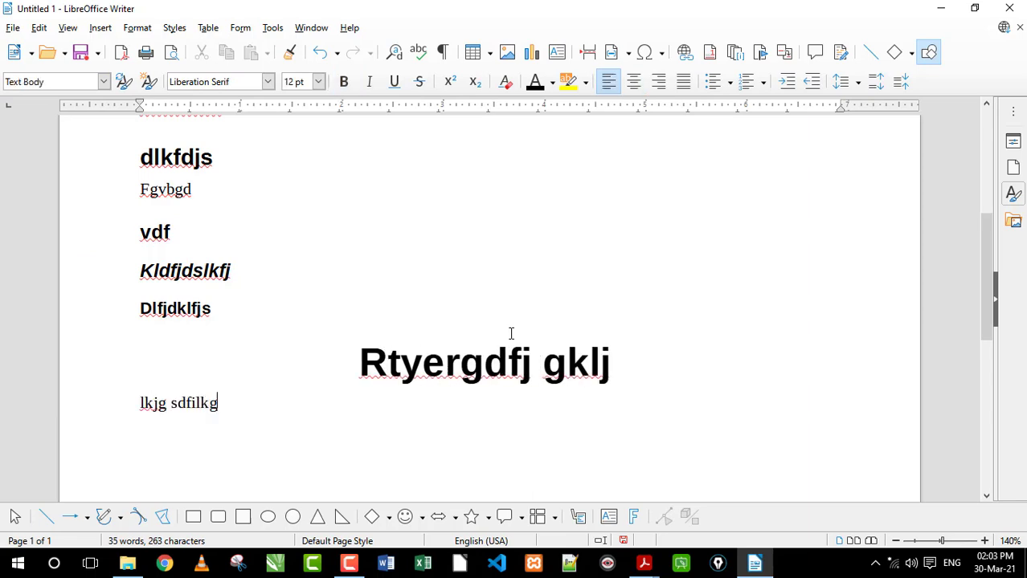
pyautogui.write('j dfkldjklsgfjklgdfjklsgjdfkl gjfkldgdf')
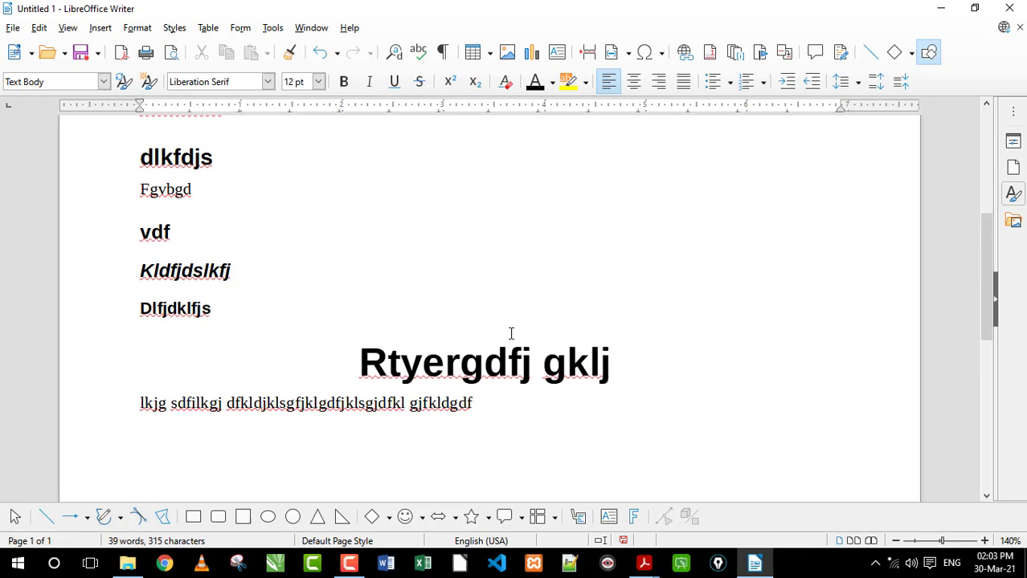
# Look over the headings from the start of the document and review the paragraph style choices again
pyautogui.scroll(8, 510, 334)
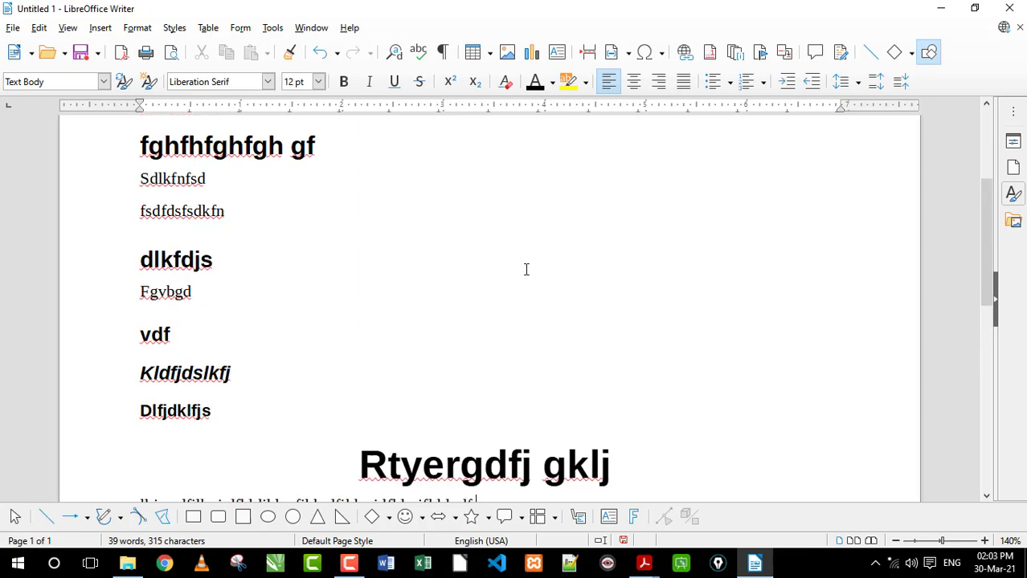
pyautogui.click(104, 81)
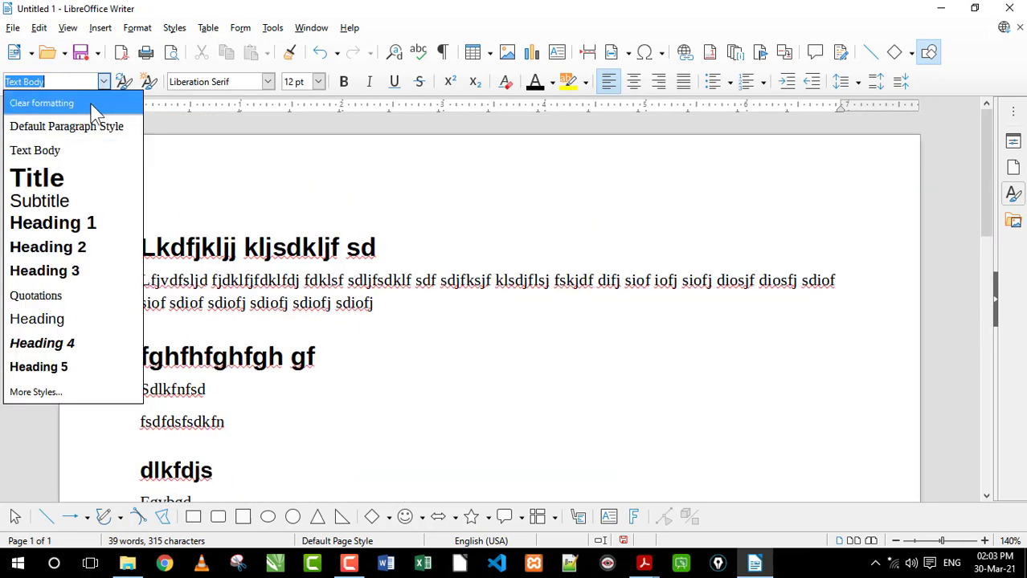
pyautogui.click(541, 225)
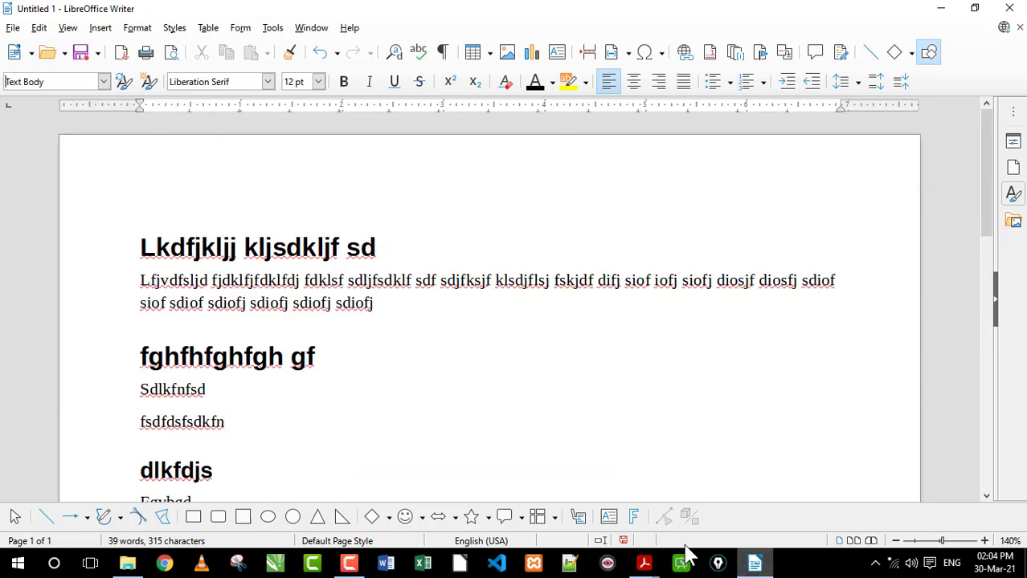
# Switch to the O-Level syllabus PDF in Adobe Acrobat Reader and highlight the topic "Cut, Copy and Paste" under Word Processing
pyautogui.moveTo(643, 562)
pyautogui.click(560, 505)
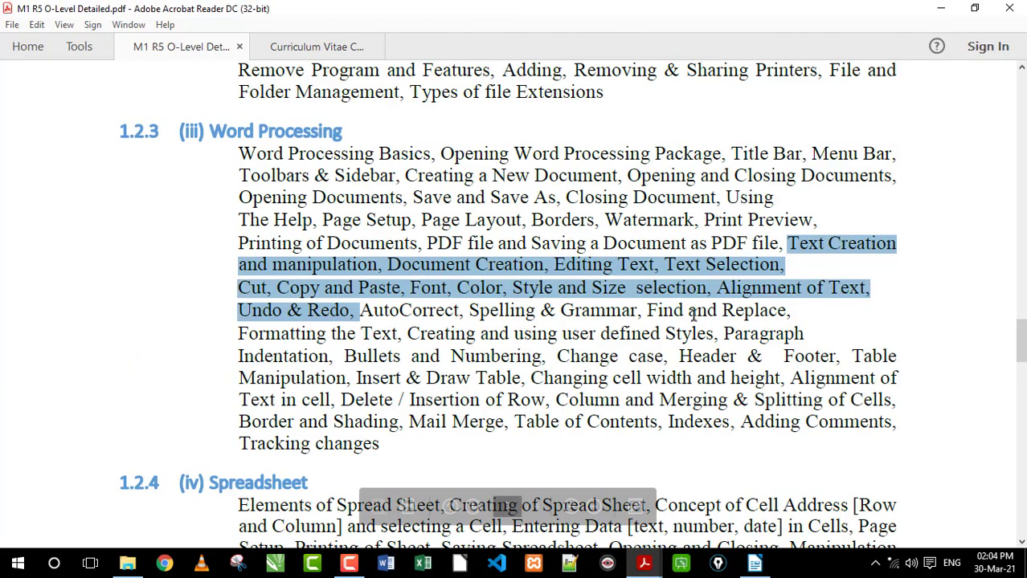
pyautogui.click(253, 289)
pyautogui.moveTo(240, 288); pyautogui.dragTo(405, 289)
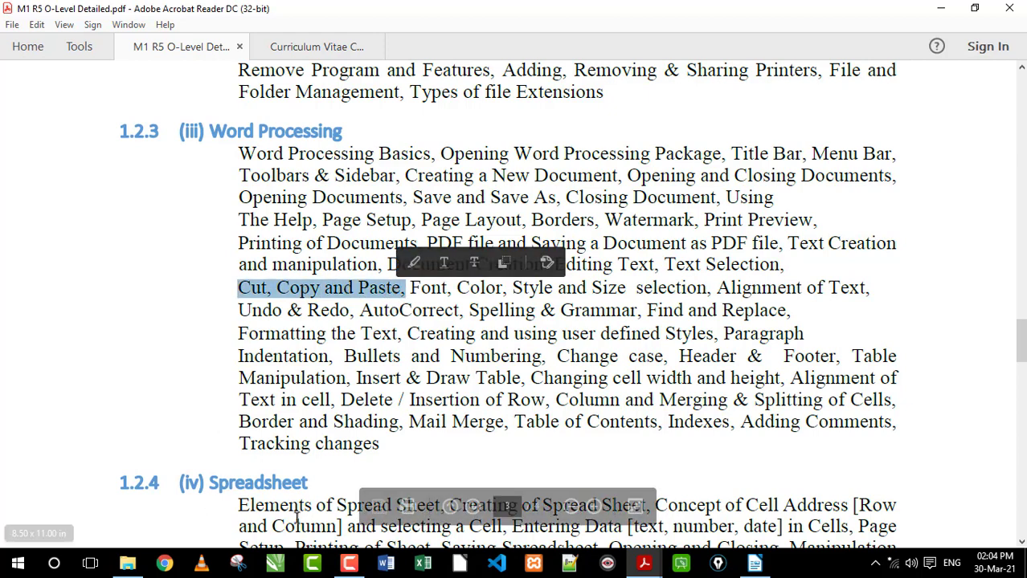
# Switch back to LibreOffice Writer and examine the Cut, Copy and Paste commands without running any of them
pyautogui.click(754, 563)
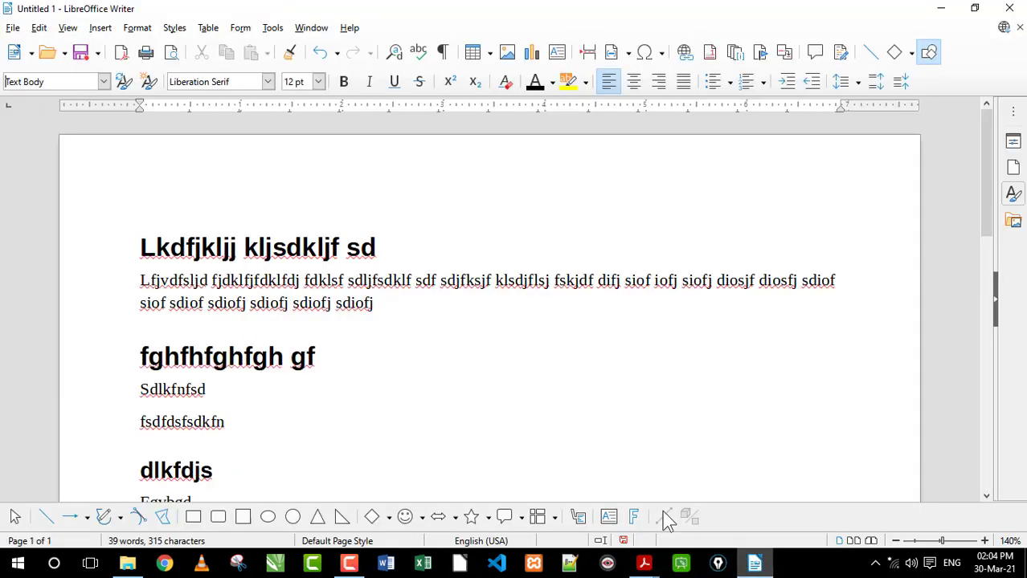
pyautogui.click(39, 27)
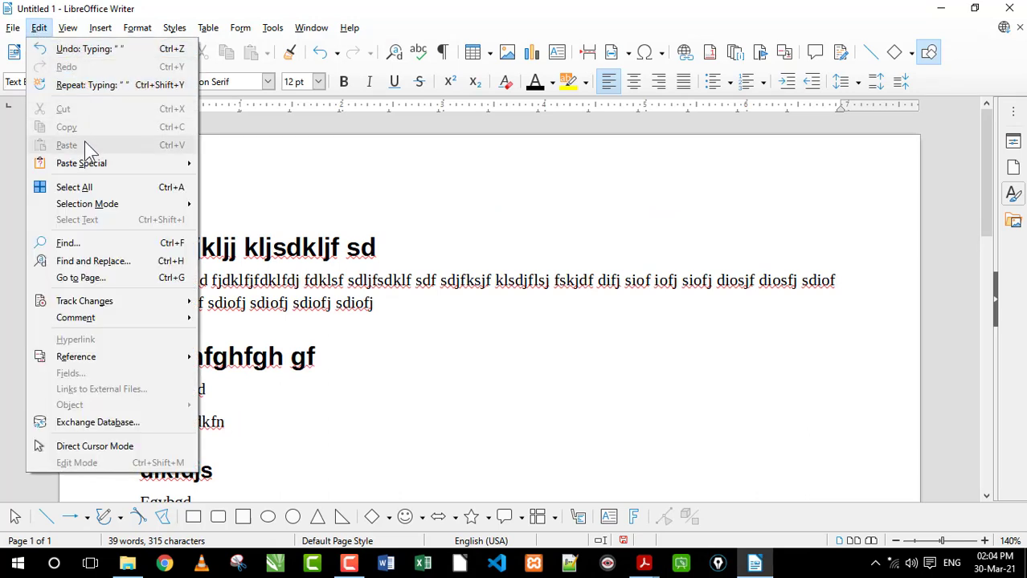
pyautogui.click(400, 346)
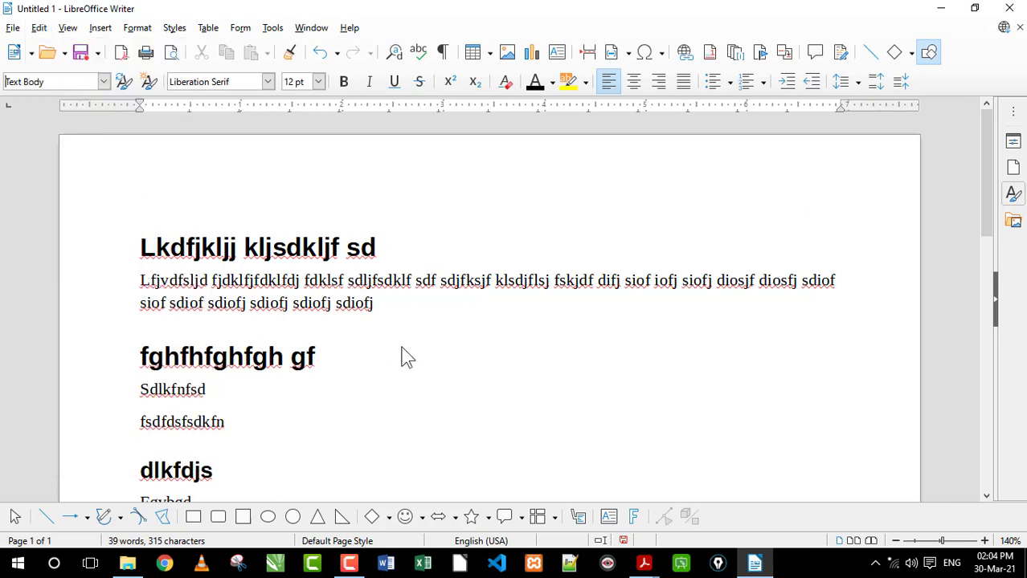
# Select text word by word in the first body paragraph, starting at "sdljfsdklf" and moving forward, and clear the selection
pyautogui.moveTo(530, 281); pyautogui.dragTo(257, 281)
pyautogui.click(190, 281)
pyautogui.click(347, 279)
pyautogui.hotkey('ctrl', 'shift', 'Right')
pyautogui.hotkey('ctrl', 'shift', 'Right')
pyautogui.hotkey('ctrl', 'shift', 'Right')
pyautogui.hotkey('ctrl', 'shift', 'Right')
pyautogui.hotkey('ctrl', 'shift', 'Right')
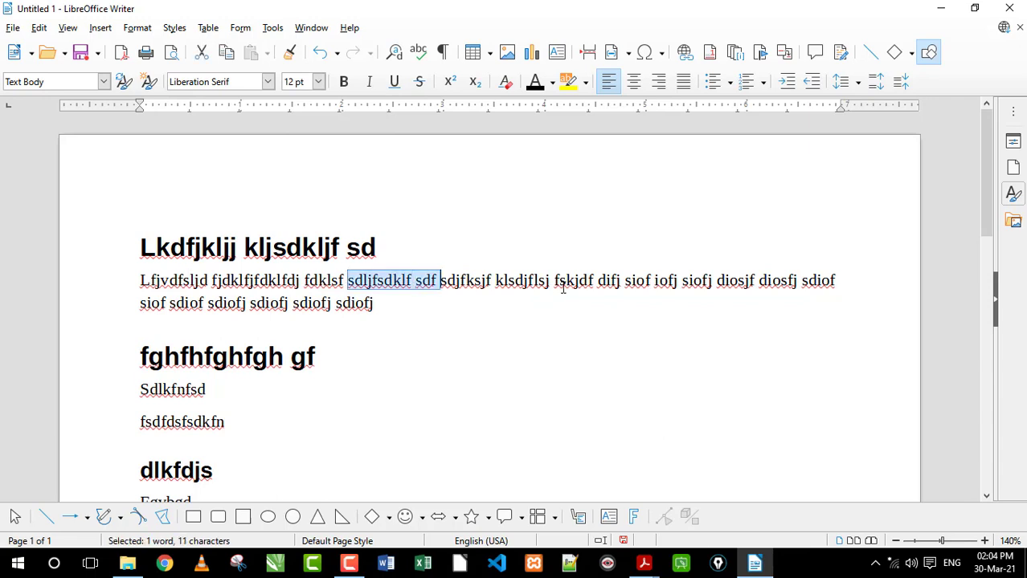
pyautogui.hotkey('ctrl', 'Right')
pyautogui.hotkey('ctrl', 'Right')
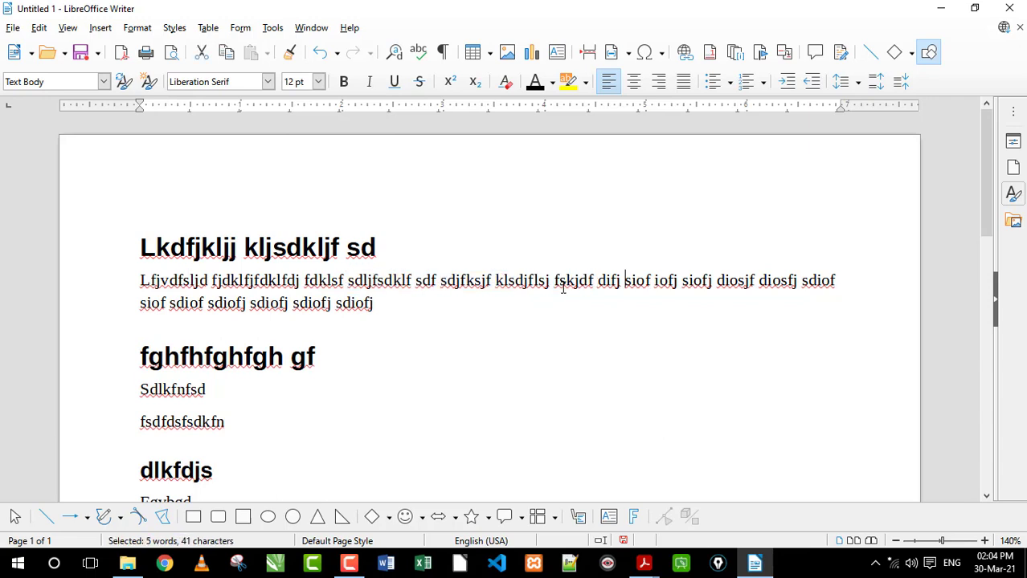
# Select backward a few characters at the end of "iofj", clear the selection and place the cursor after "difj"
pyautogui.hotkey('shift', 'Left')
pyautogui.hotkey('shift', 'Left')
pyautogui.hotkey('shift', 'Left')
pyautogui.hotkey('shift', 'Left')
pyautogui.hotkey('shift', 'Left')
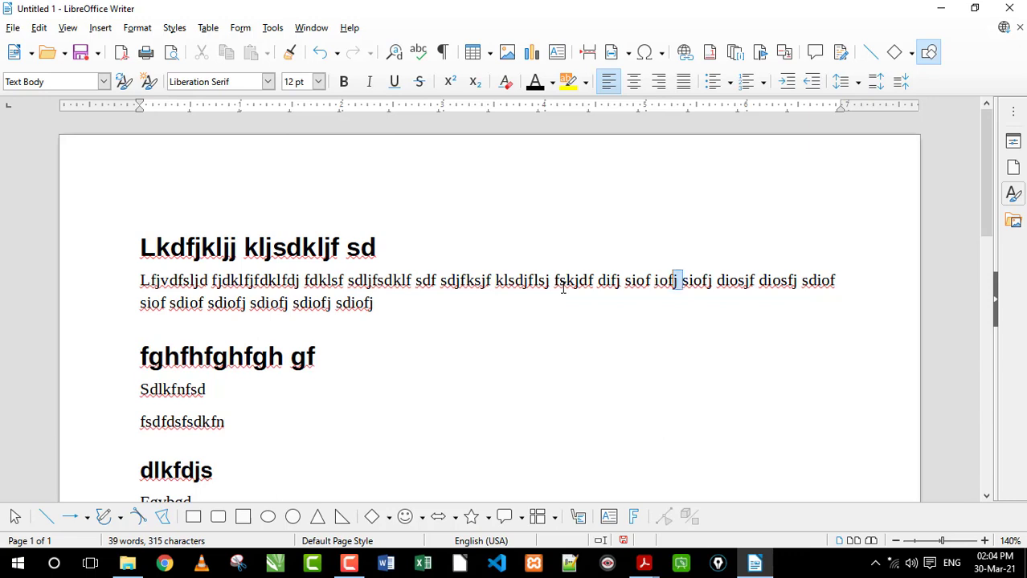
pyautogui.press('Left')
pyautogui.press('Left')
pyautogui.press('Left')
pyautogui.press('Left')
# Extend a selection backward character by character from the end of "difj" into the word "klsdjflsj", and clear it
pyautogui.hotkey('shift', 'Left')
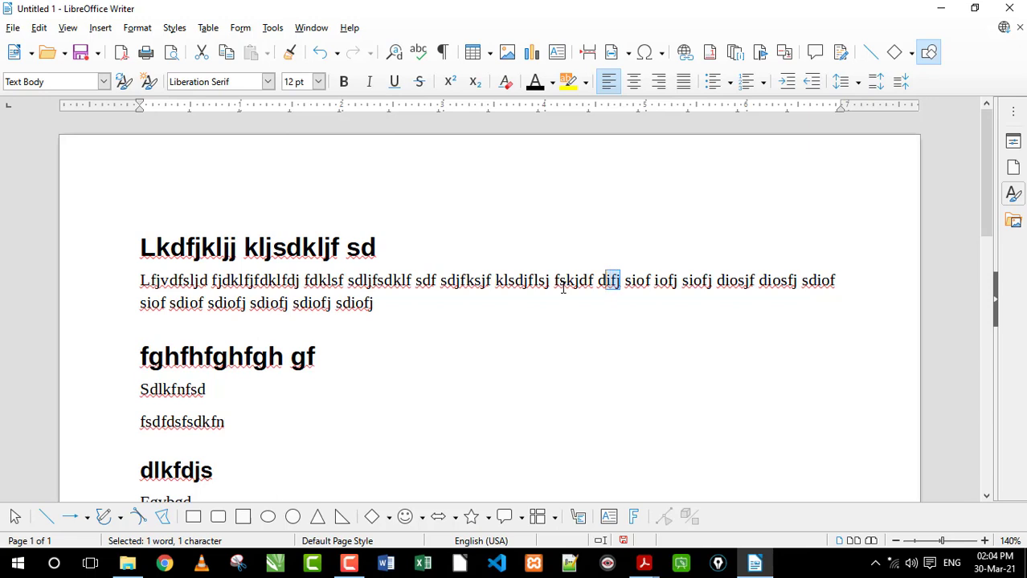
pyautogui.hotkey('shift', 'Left')
pyautogui.hotkey('shift', 'Left')
pyautogui.hotkey('shift', 'Left')
pyautogui.hotkey('shift', 'Left')
pyautogui.hotkey('shift', 'Left')
pyautogui.hotkey('shift', 'Left')
pyautogui.hotkey('shift', 'Left')
pyautogui.hotkey('shift', 'Left')
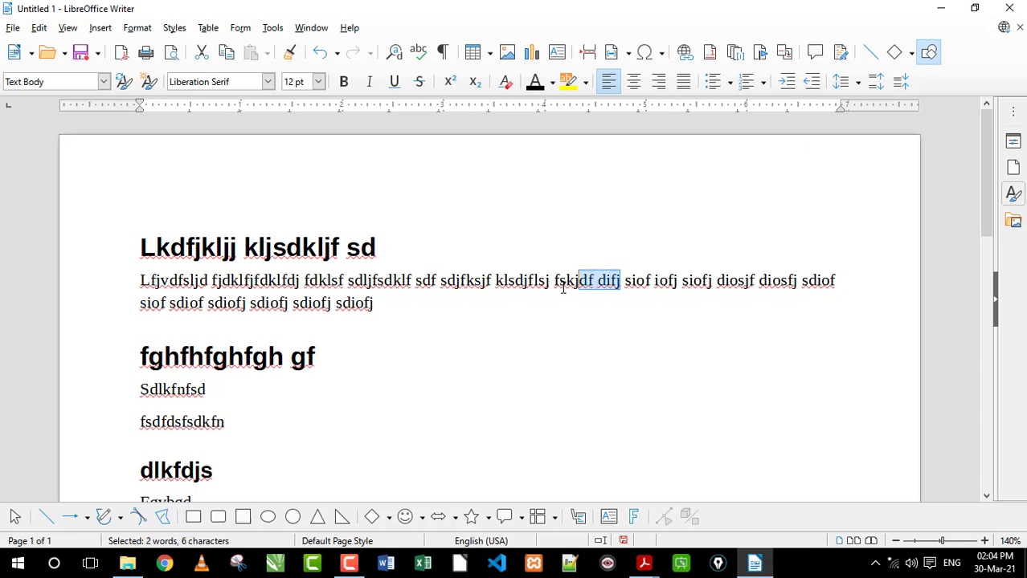
pyautogui.hotkey('shift', 'Left')
pyautogui.hotkey('shift', 'Left')
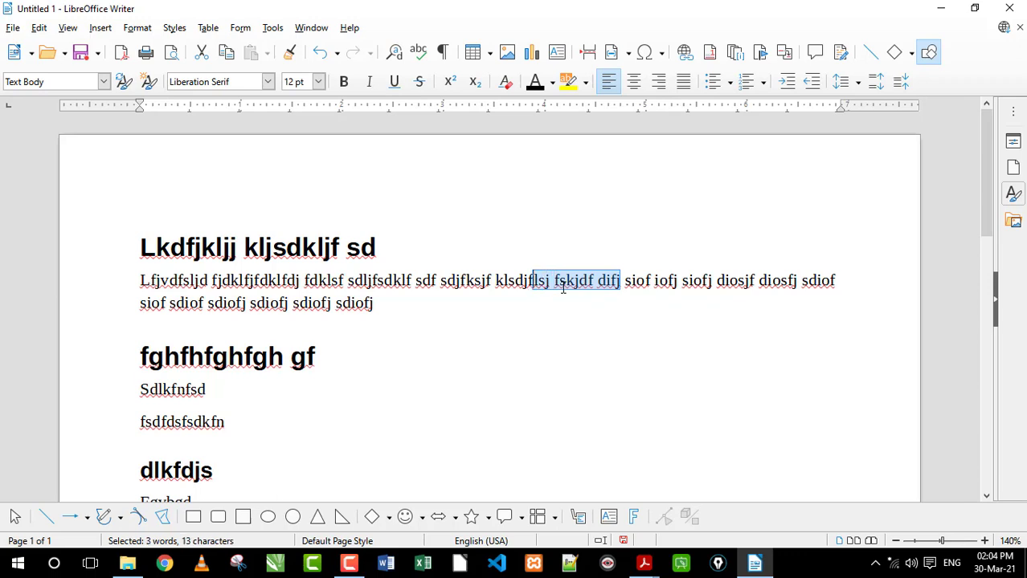
pyautogui.press('Right')
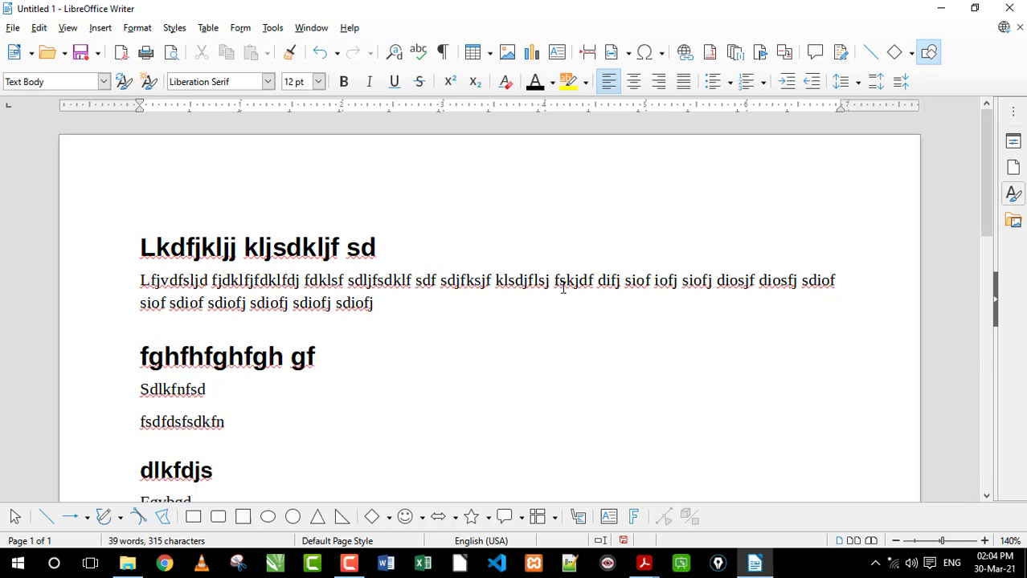
# Select backward word by word from inside "klsdjflsj" past "sdljfsdklf" in the first body paragraph, and clear the selection
pyautogui.hotkey('ctrl', 'shift', 'Left')
pyautogui.hotkey('ctrl', 'shift', 'Left')
pyautogui.hotkey('ctrl', 'shift', 'Left')
pyautogui.hotkey('ctrl', 'shift', 'Left')
pyautogui.hotkey('ctrl', 'shift', 'Left')
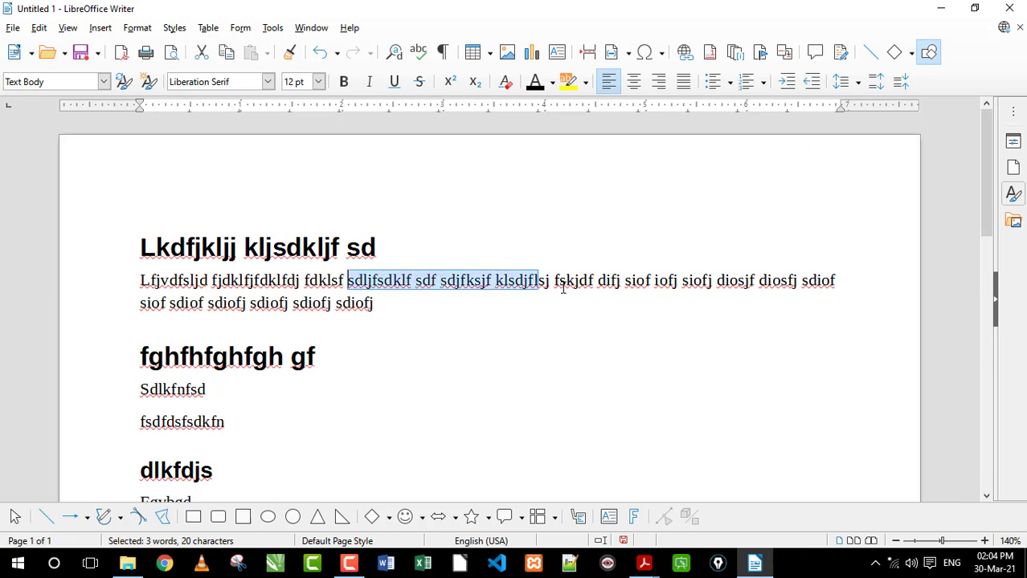
pyautogui.hotkey('ctrl', 'shift', 'Left')
pyautogui.hotkey('ctrl', 'shift', 'Left')
pyautogui.press('Right')
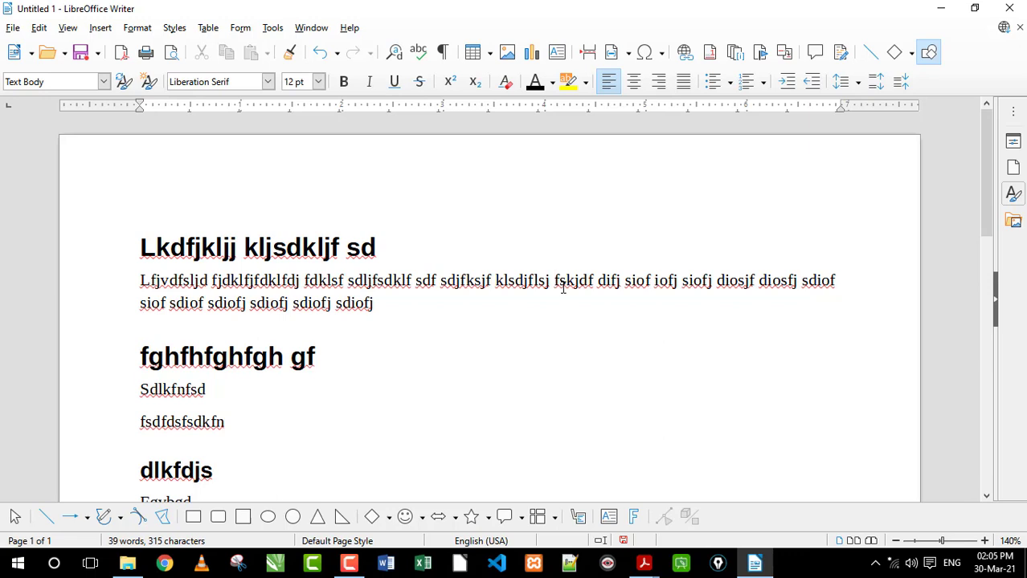
# Select the word "siof" in the paragraph's first line, clear the selection and leave the cursor after "difj"
pyautogui.doubleClick(562, 288)
pyautogui.press('Right')
pyautogui.hotkey('shift', 'Left')
pyautogui.hotkey('shift', 'Left')
pyautogui.hotkey('shift', 'Left')
pyautogui.hotkey('shift', 'Left')
pyautogui.hotkey('shift', 'Left')
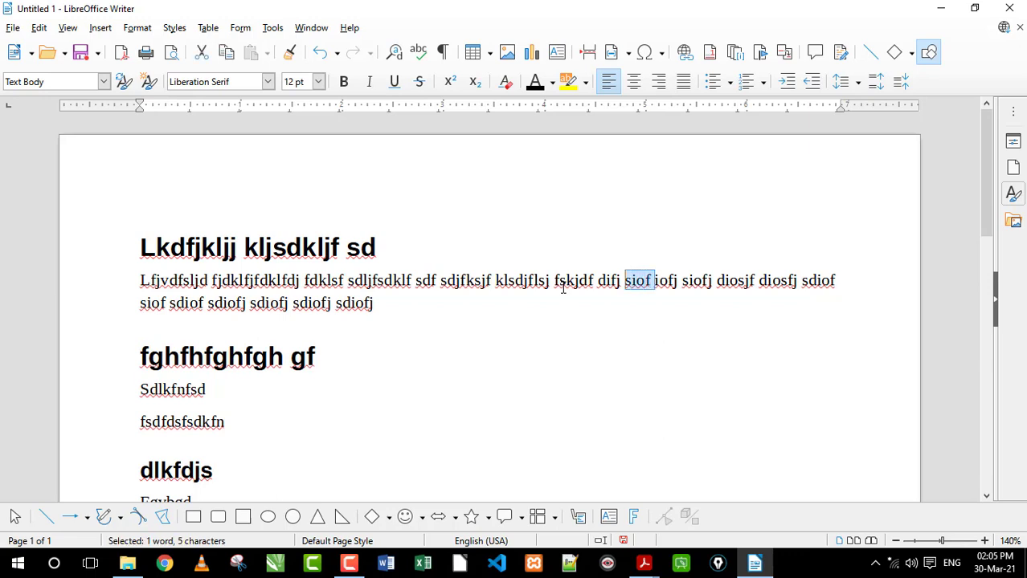
pyautogui.press('Left')
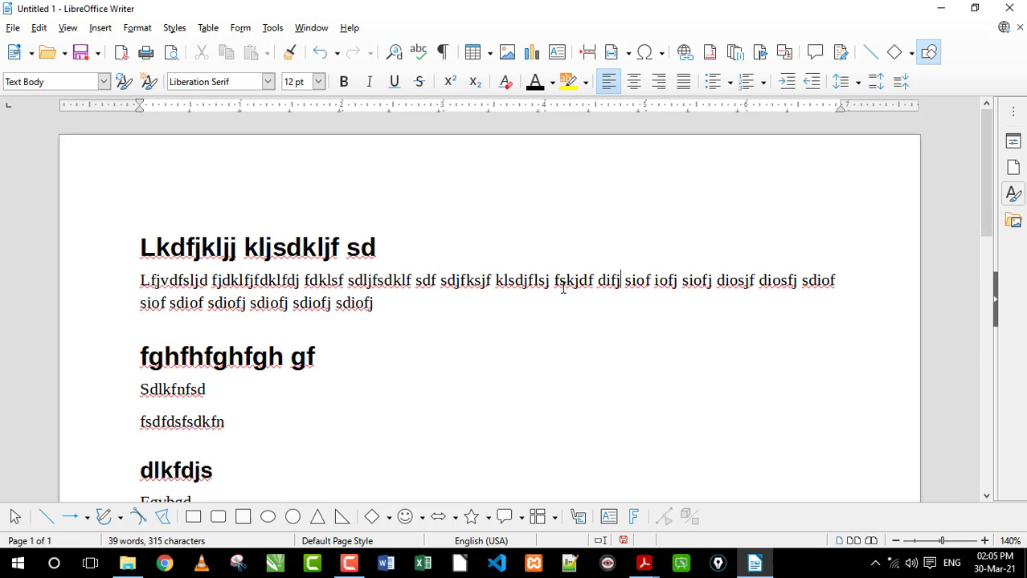
# Extend a selection line by line from after "difj" down to "Sdlkfnfsd", and move it back up to the start of the first heading
pyautogui.hotkey('shift', 'Down')
pyautogui.hotkey('shift', 'Down')
pyautogui.hotkey('shift', 'Down')
pyautogui.hotkey('shift', 'Down')
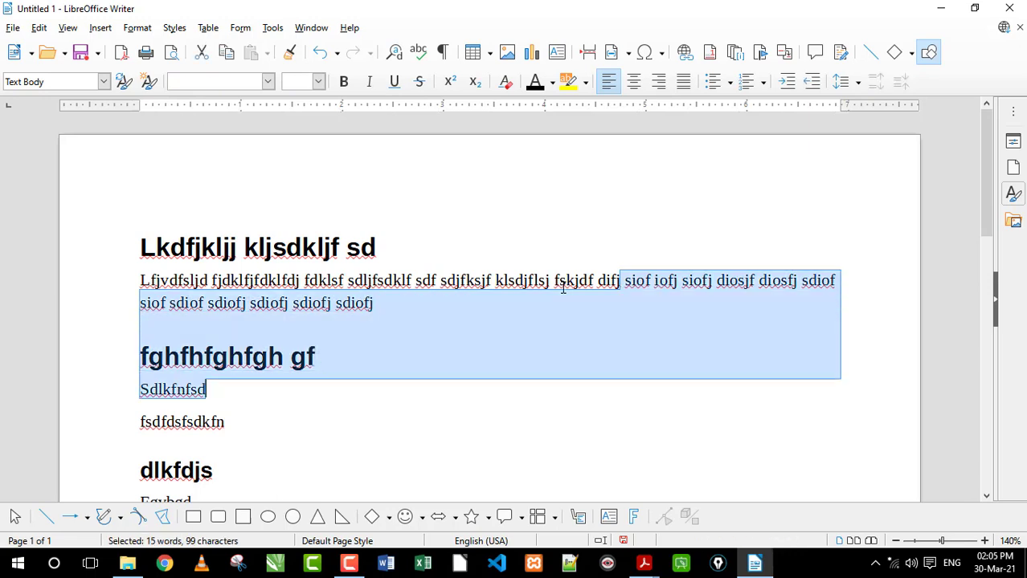
pyautogui.hotkey('shift', 'Up')
pyautogui.hotkey('shift', 'Up')
pyautogui.hotkey('shift', 'Up')
pyautogui.hotkey('shift', 'Up')
pyautogui.hotkey('shift', 'Up')
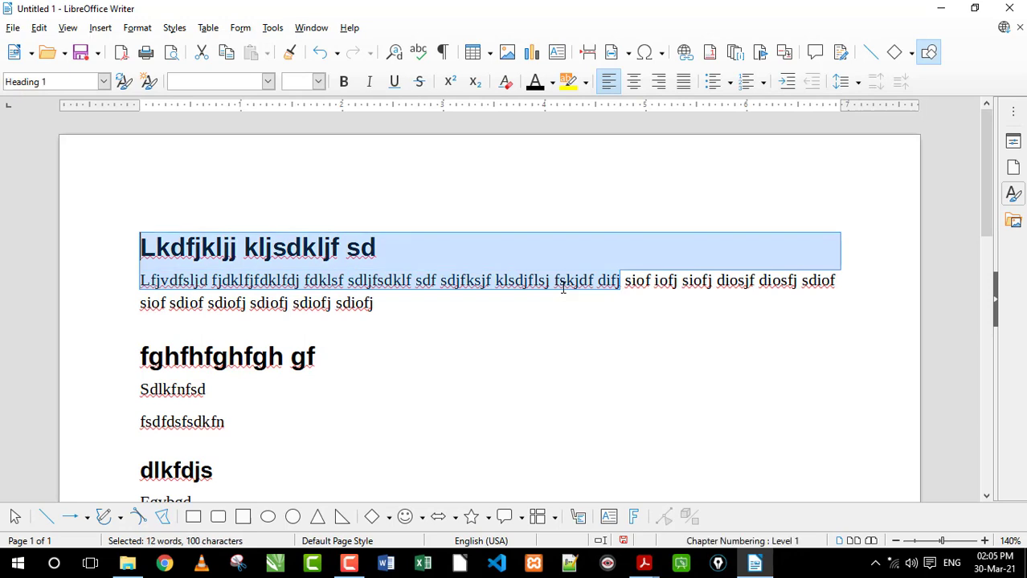
# Extend the selection to the end and back to the start of the first heading line, and clear it
pyautogui.hotkey('shift', 'End')
pyautogui.hotkey('shift', 'Home')
pyautogui.press('Down')
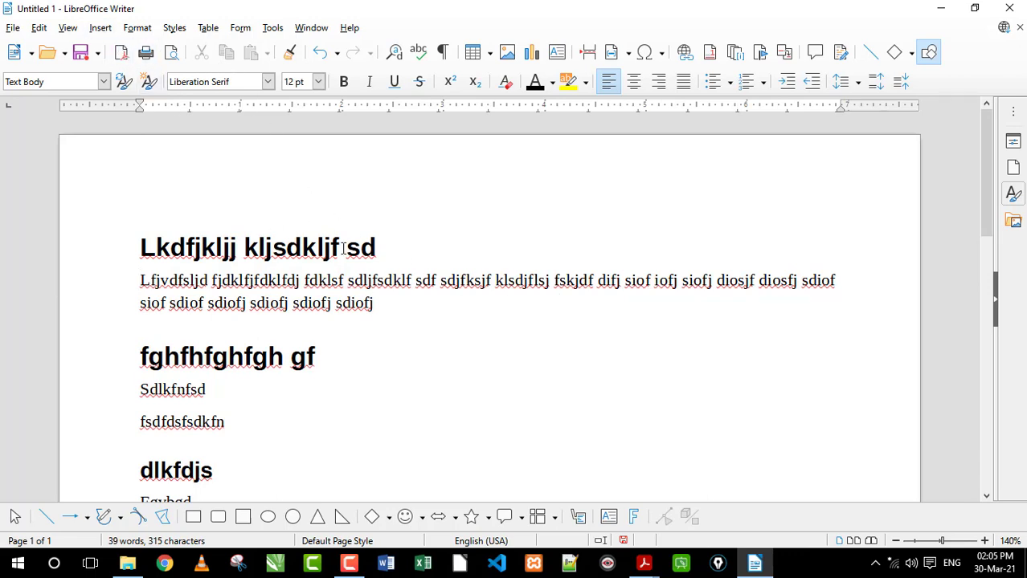
# Select the entire document, clear the selection, and check the available selection modes
pyautogui.hotkey('ctrl', 'a')
pyautogui.click(374, 279)
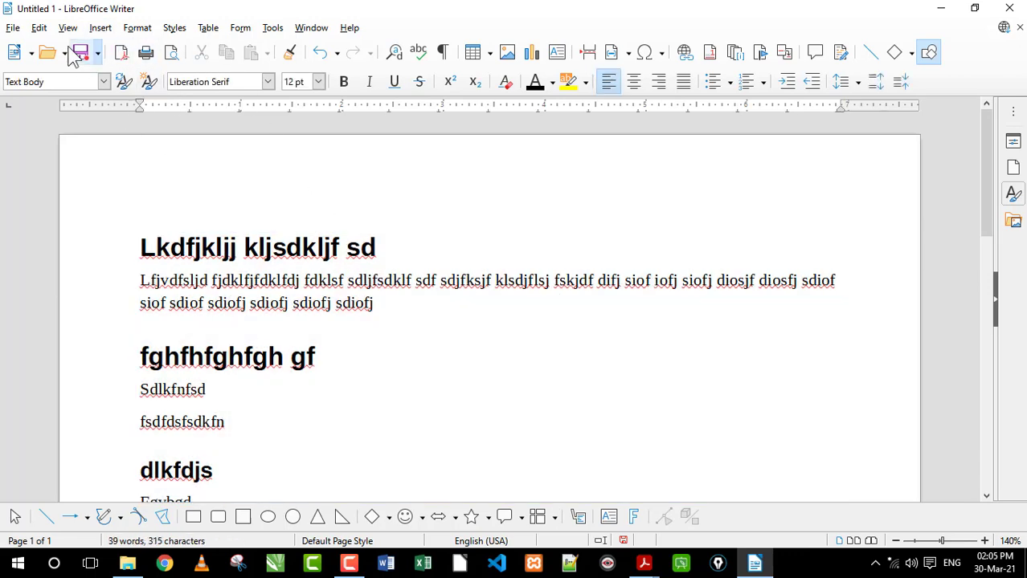
pyautogui.click(40, 27)
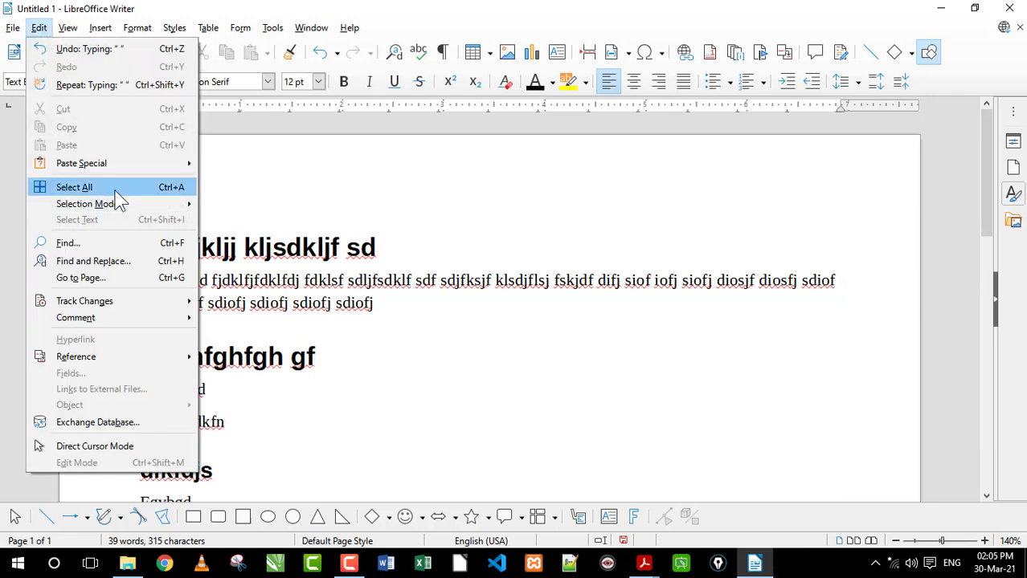
pyautogui.click(543, 327)
# Switch to the M1 R5 O-Level Detailed PDF in Acrobat Reader and review the word processing topics from "Style and Size selection" through "Paragraph Indentation"
pyautogui.moveTo(656, 562)
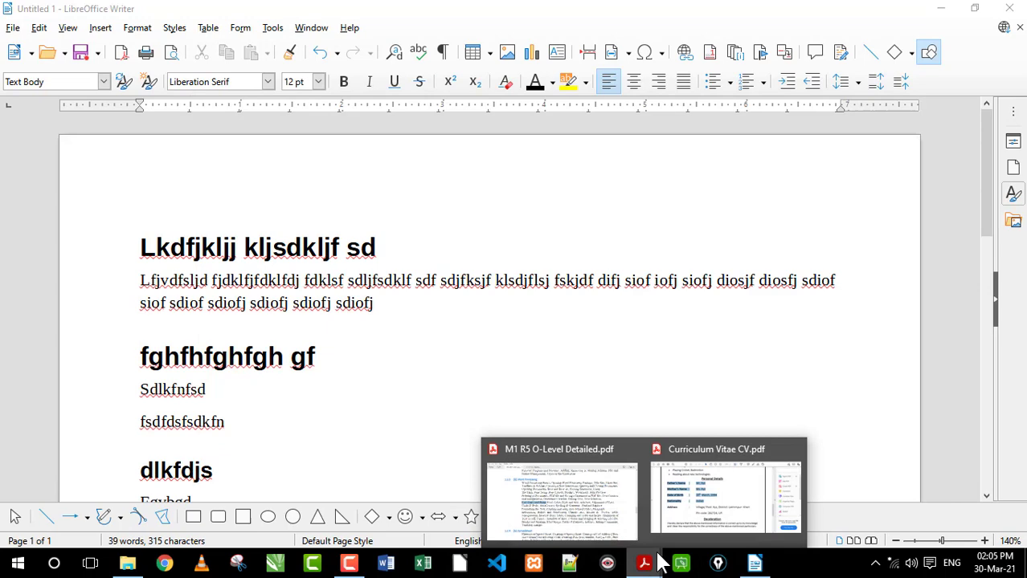
pyautogui.click(548, 499)
pyautogui.moveTo(511, 287); pyautogui.dragTo(707, 289)
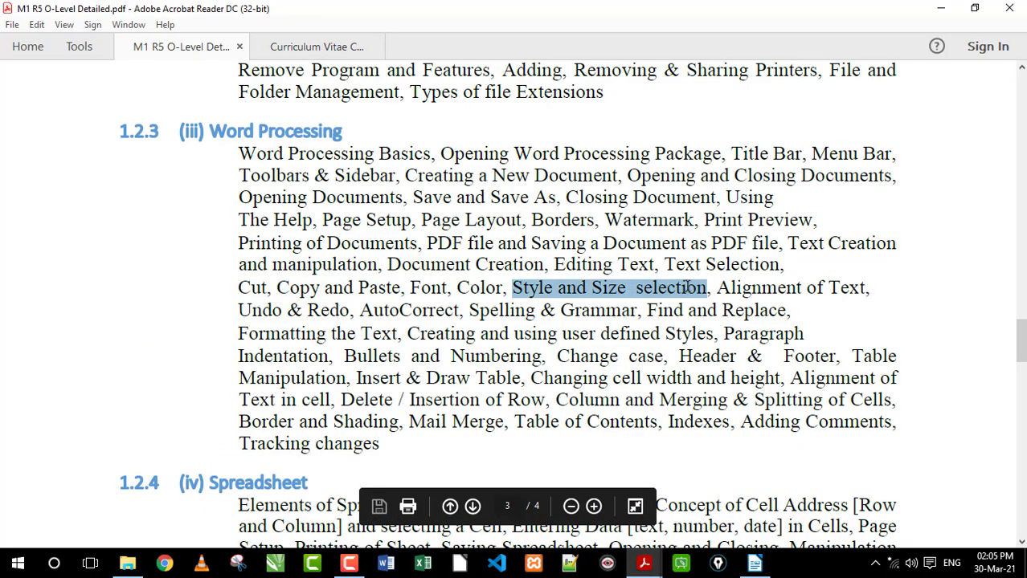
pyautogui.moveTo(502, 290); pyautogui.dragTo(230, 312)
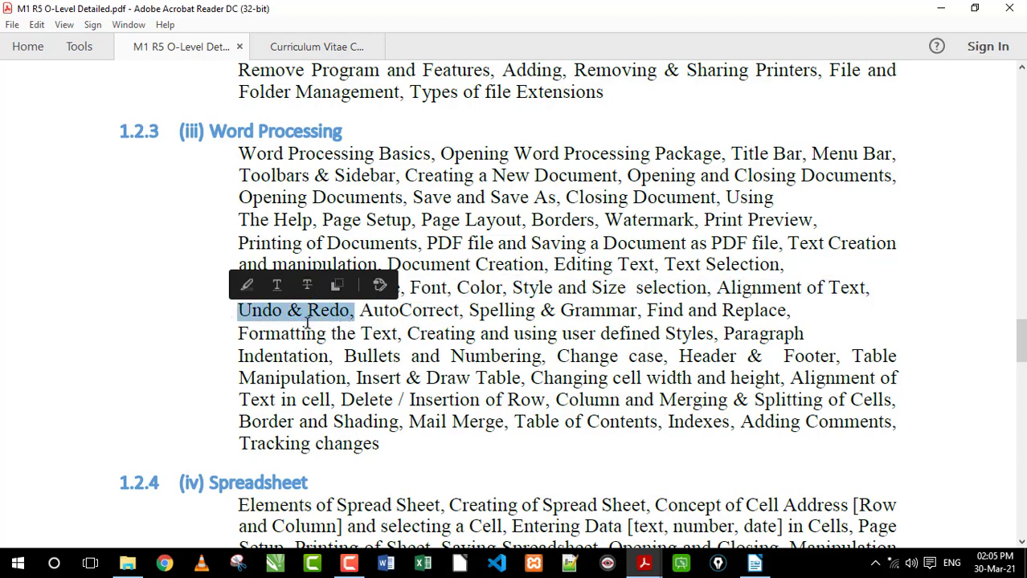
pyautogui.click(263, 312)
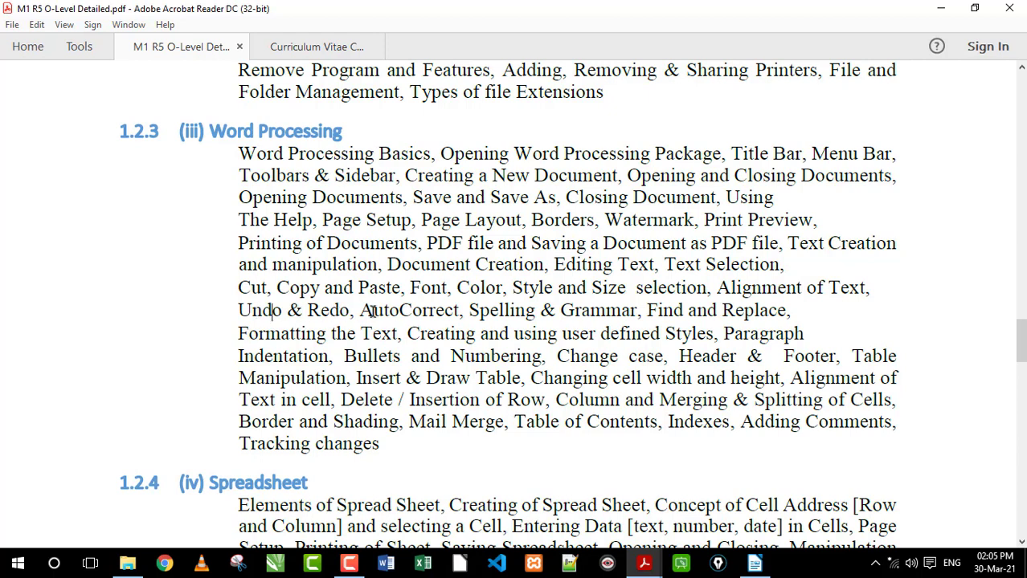
pyautogui.moveTo(362, 312)
pyautogui.mouseDown()
pyautogui.moveTo(724, 310)
pyautogui.moveTo(658, 318)
pyautogui.moveTo(587, 354)
pyautogui.moveTo(766, 356)
pyautogui.mouseUp()
pyautogui.click(396, 322)
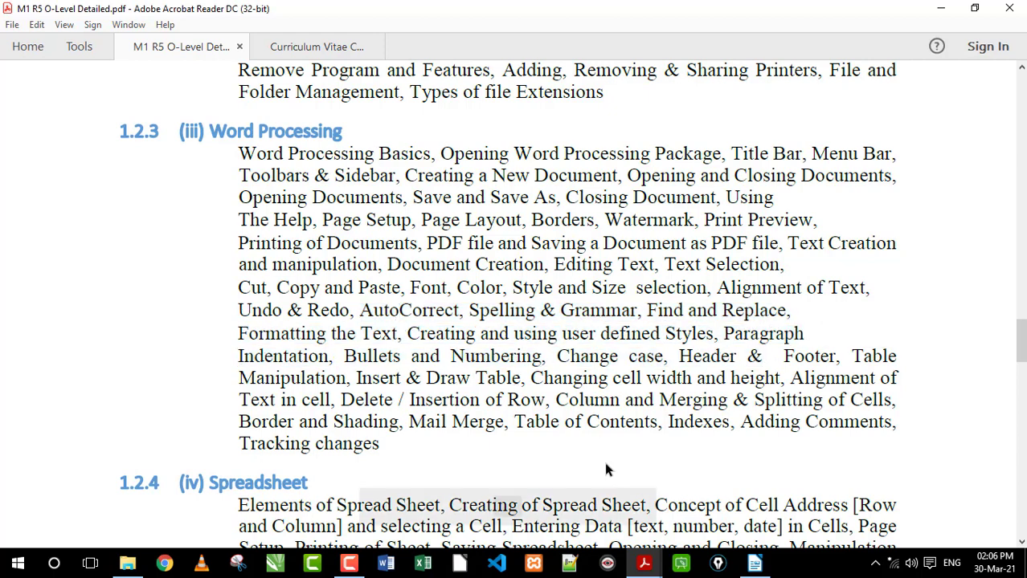
# Switch back to the LibreOffice Writer document and delete all of its text
pyautogui.click(755, 563)
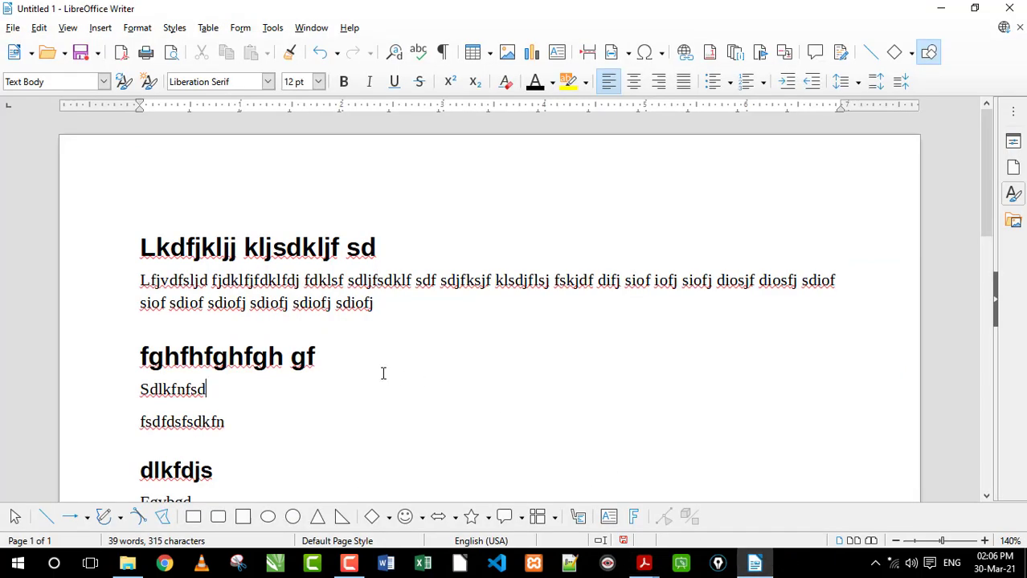
pyautogui.hotkey('ctrl', 'a')
pyautogui.press('Delete')
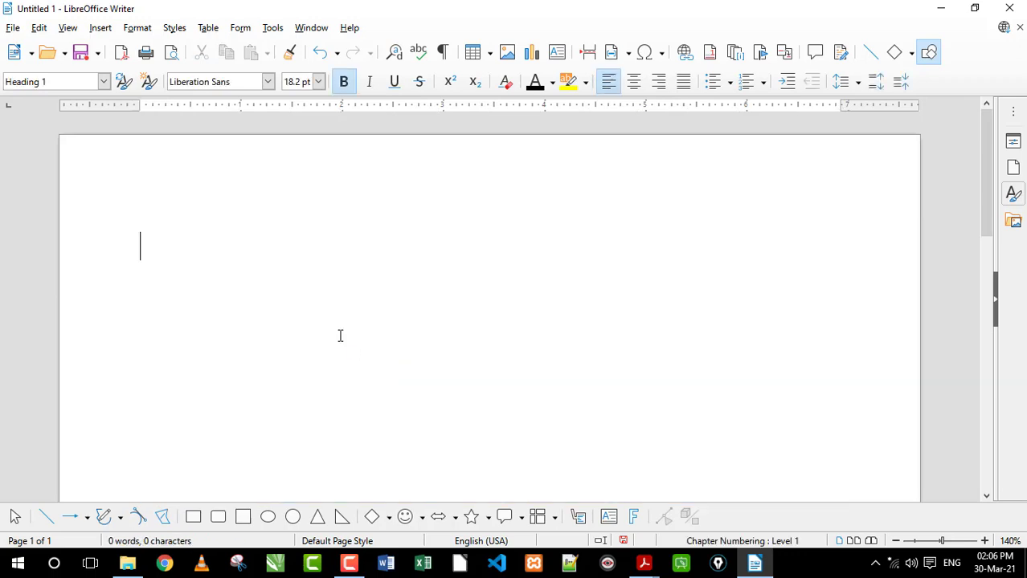
pyautogui.write('F dfgd gfd')
pyautogui.hotkey('ctrl', 'a')
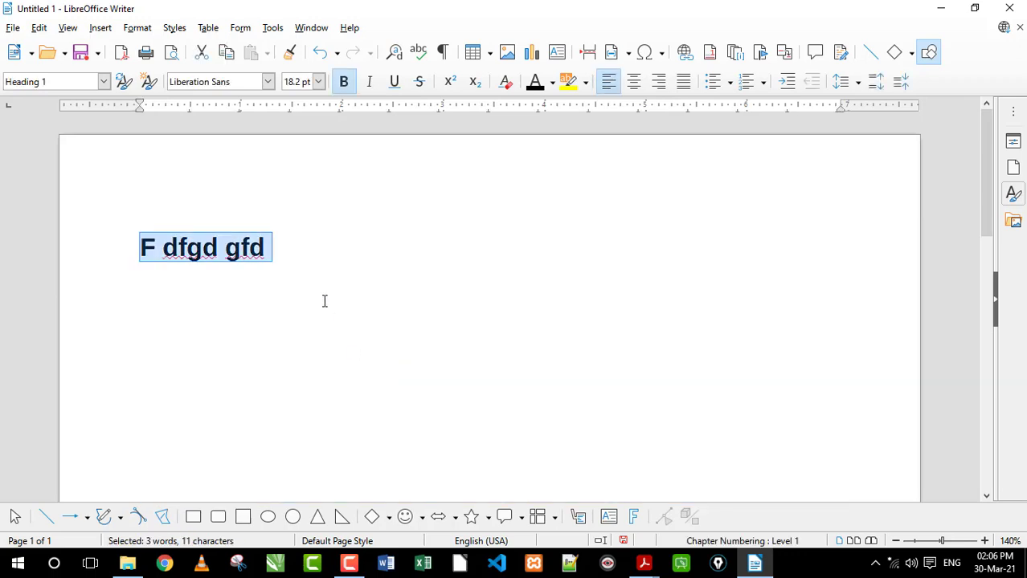
pyautogui.press('Delete')
# Clear the heading formatting from the empty first line and enter "Fdg gg fdg f" there
pyautogui.click(102, 82)
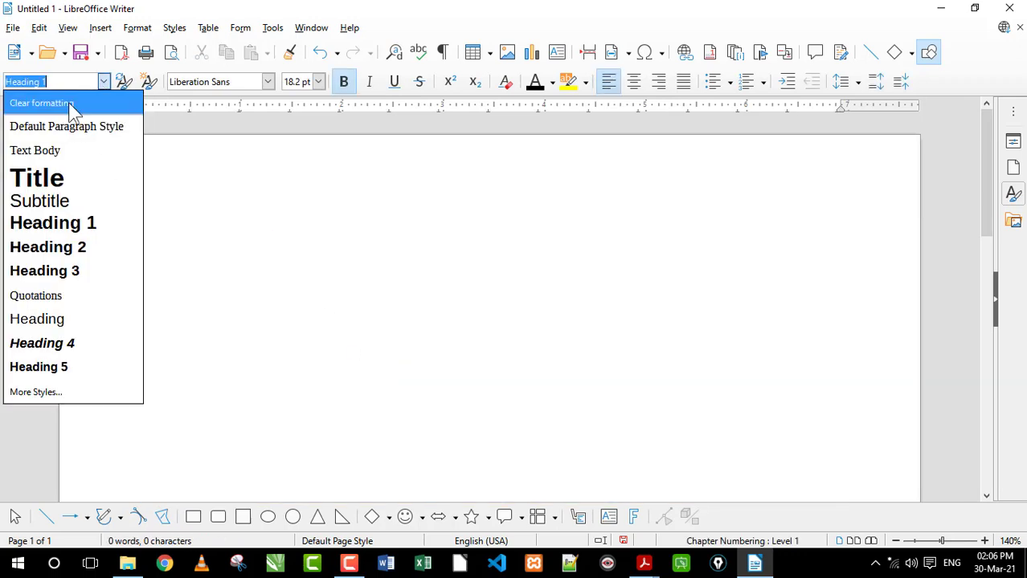
pyautogui.click(71, 103)
pyautogui.write('Fdg gg fdg f')
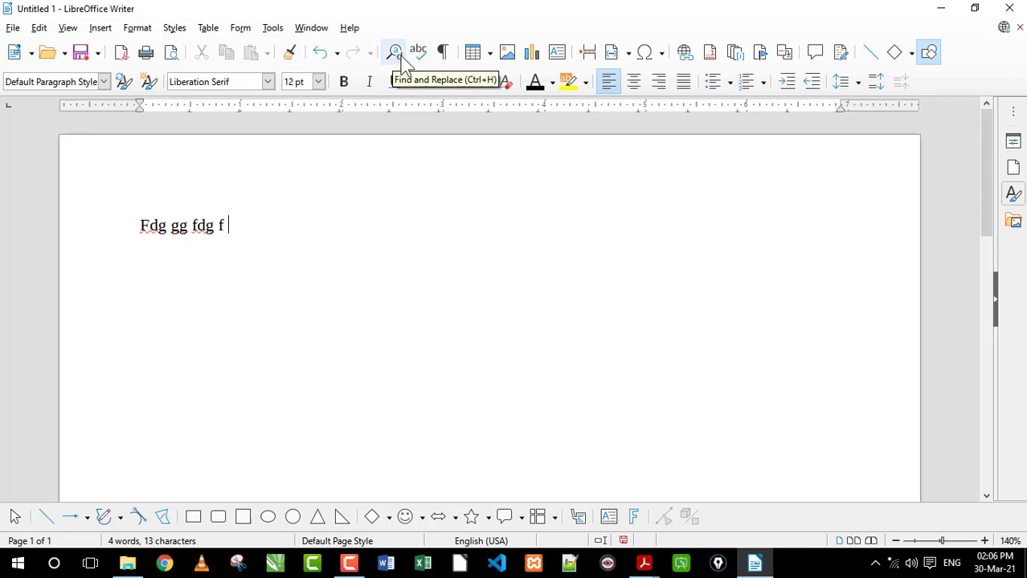
# Examine the spelling suggestions for "Fdg" and "fdg" in the line, leaving both words uncorrected
pyautogui.click(418, 55)
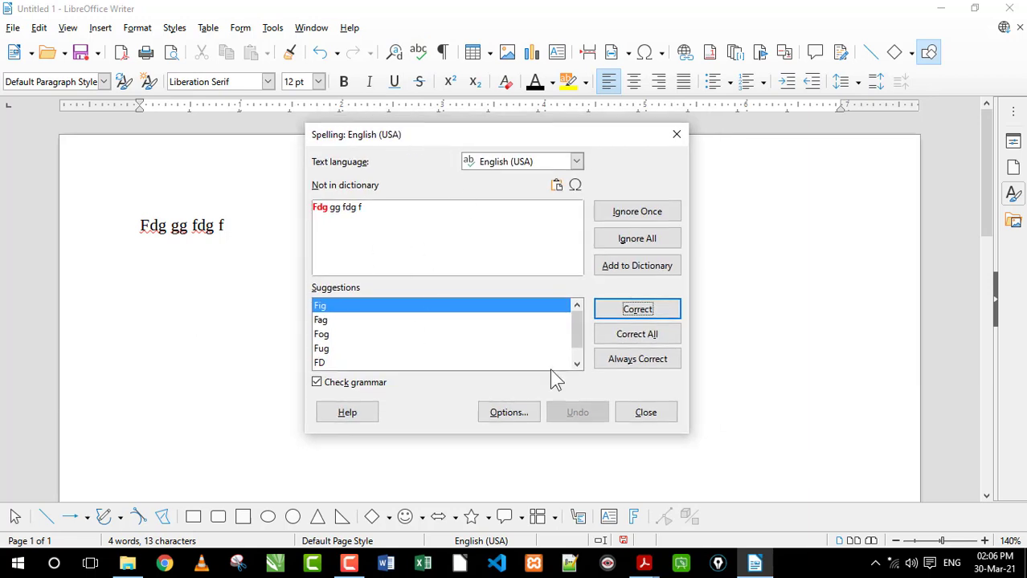
pyautogui.click(646, 413)
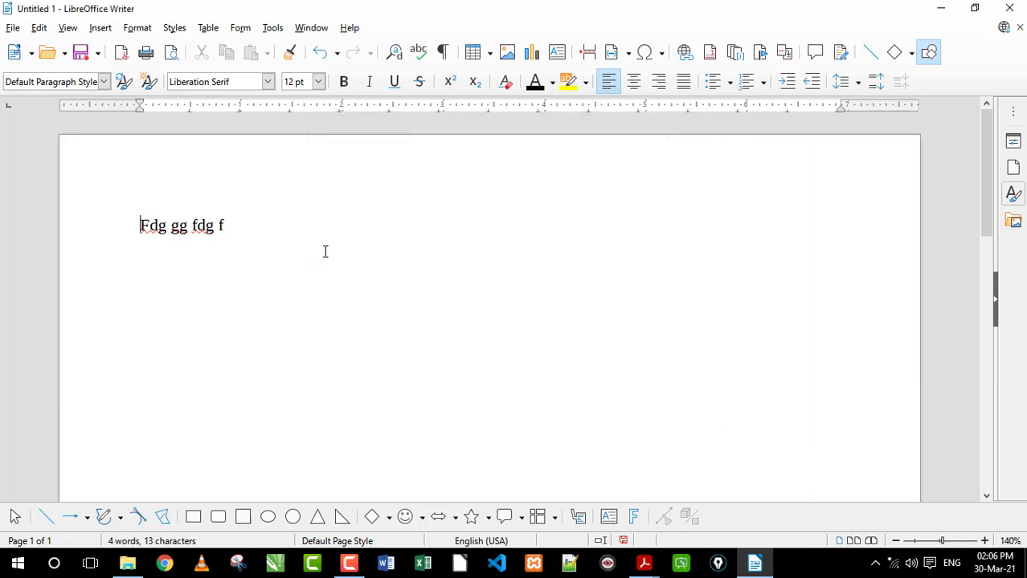
pyautogui.rightClick(203, 226)
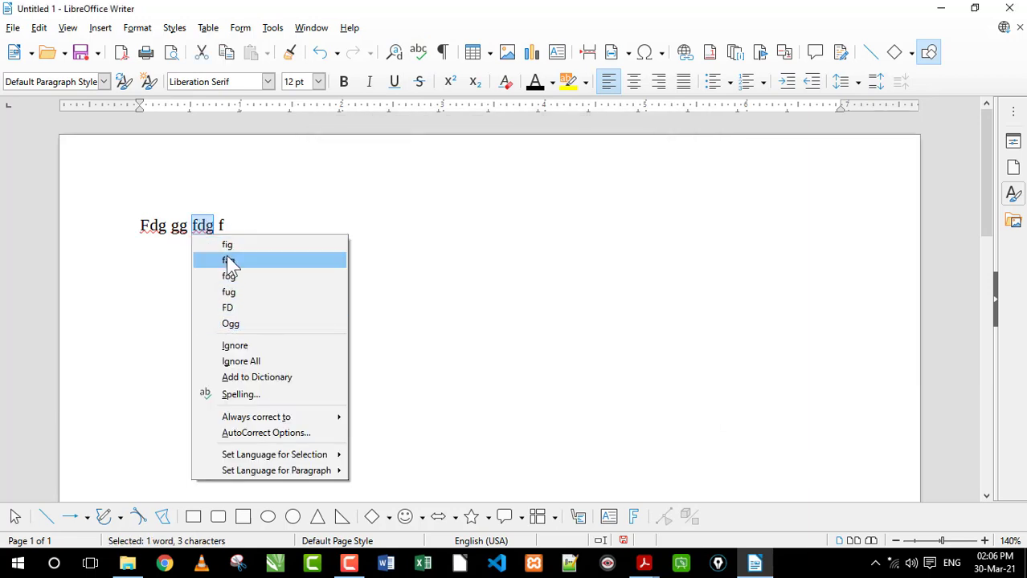
pyautogui.click(245, 224)
pyautogui.click(327, 238)
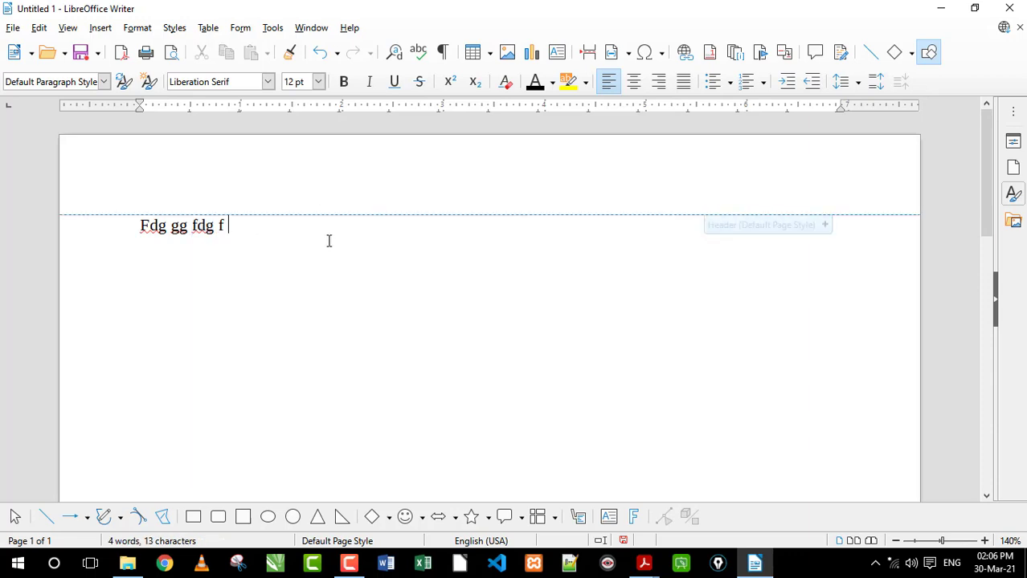
pyautogui.click(418, 52)
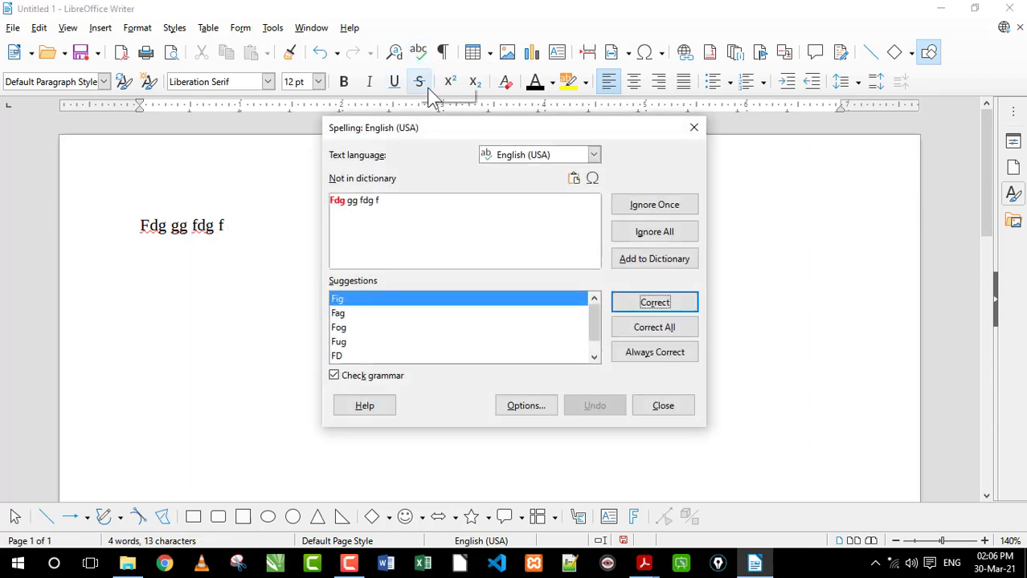
pyautogui.click(693, 127)
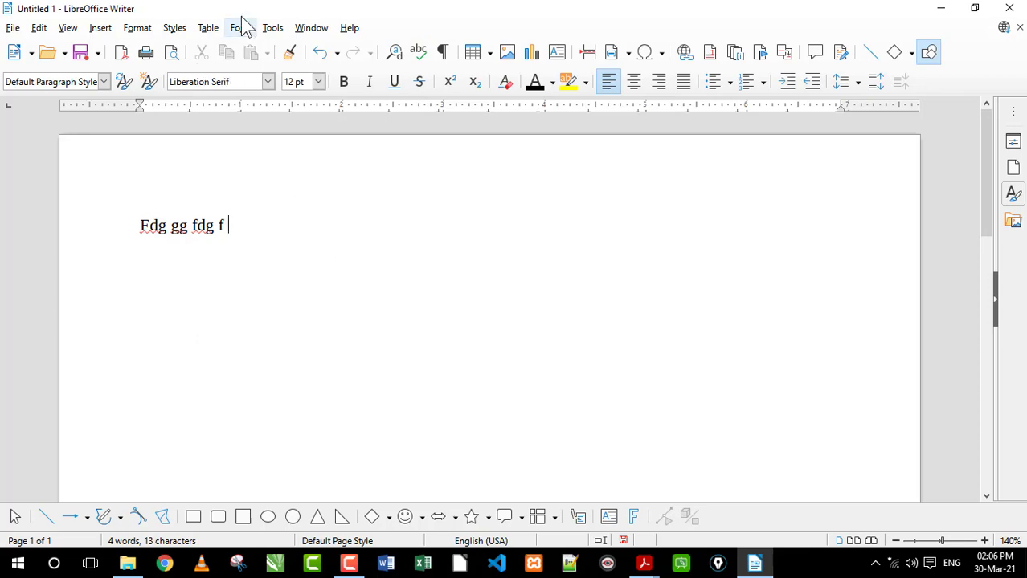
# Check the automatic spell checking option and append "er rgfdg dfgfd dfgfd gdf" to the line
pyautogui.click(272, 29)
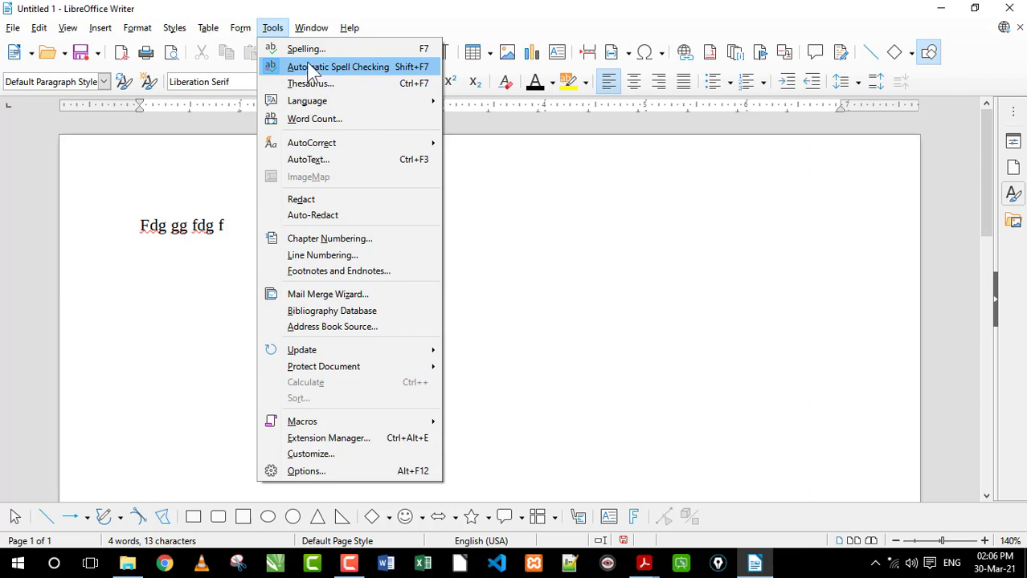
pyautogui.click(227, 235)
pyautogui.write('er')
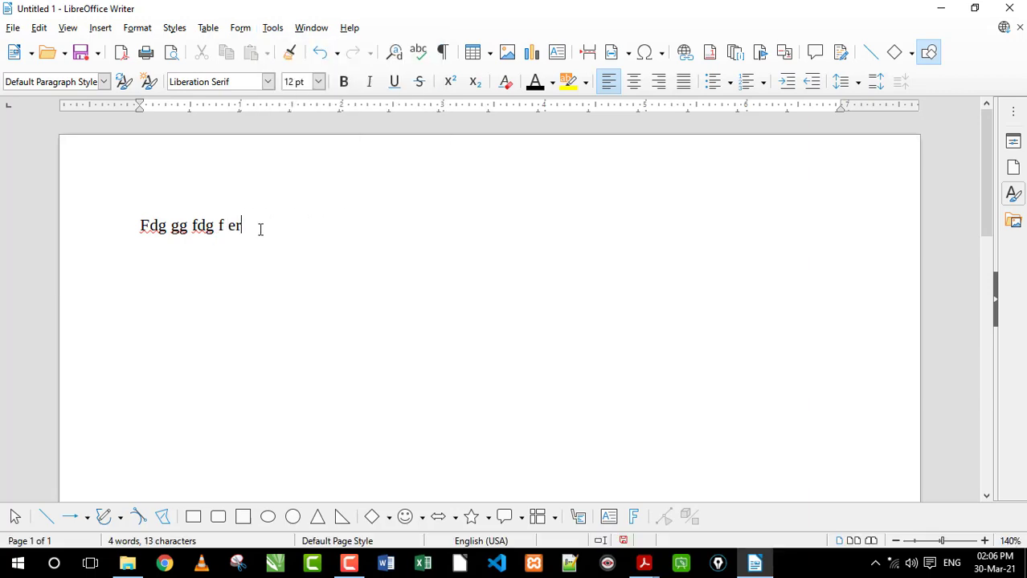
pyautogui.write(' rgfdg dfgfd dfgfd gdf')
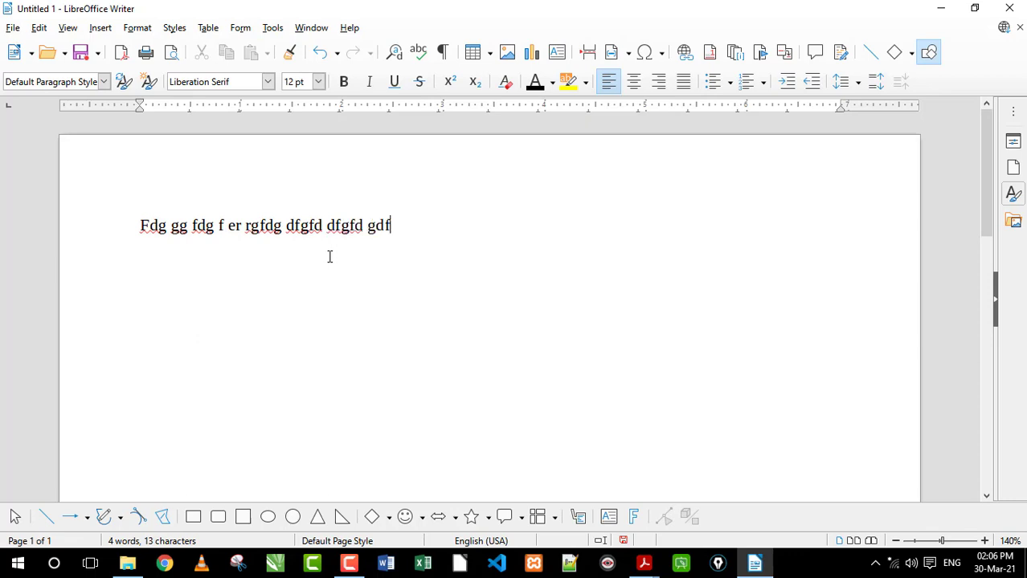
# Turn off automatic spell checking and append "d gfdg dfg dfg fdg dfgdfg dfgfd" to the line
pyautogui.click(270, 31)
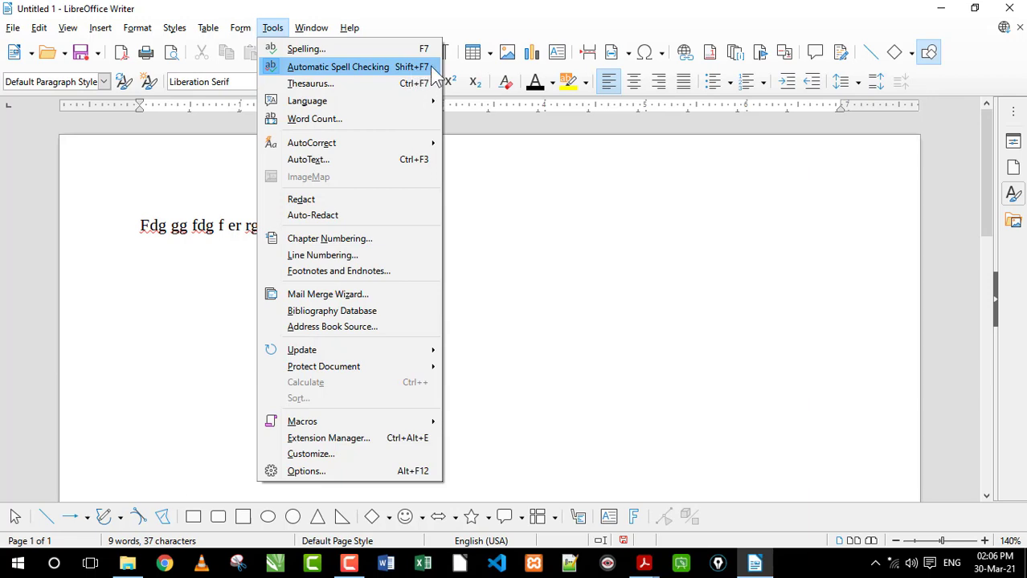
pyautogui.click(338, 67)
pyautogui.moveTo(225, 228); pyautogui.dragTo(402, 230)
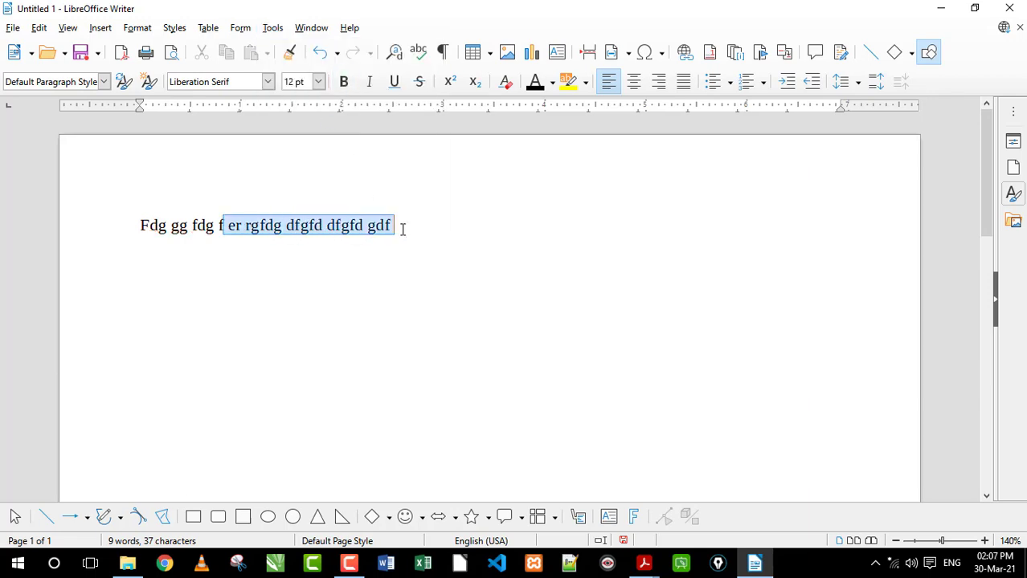
pyautogui.click(461, 233)
pyautogui.write('dg gg fdg f er rg … dfg dfg fdg dfgdfg ')
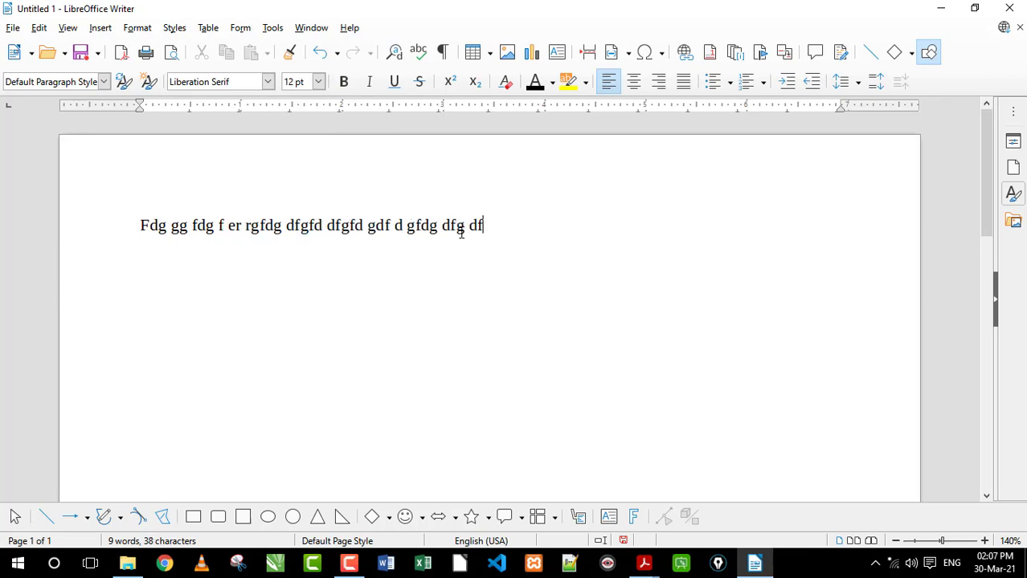
pyautogui.write('dfgfd')
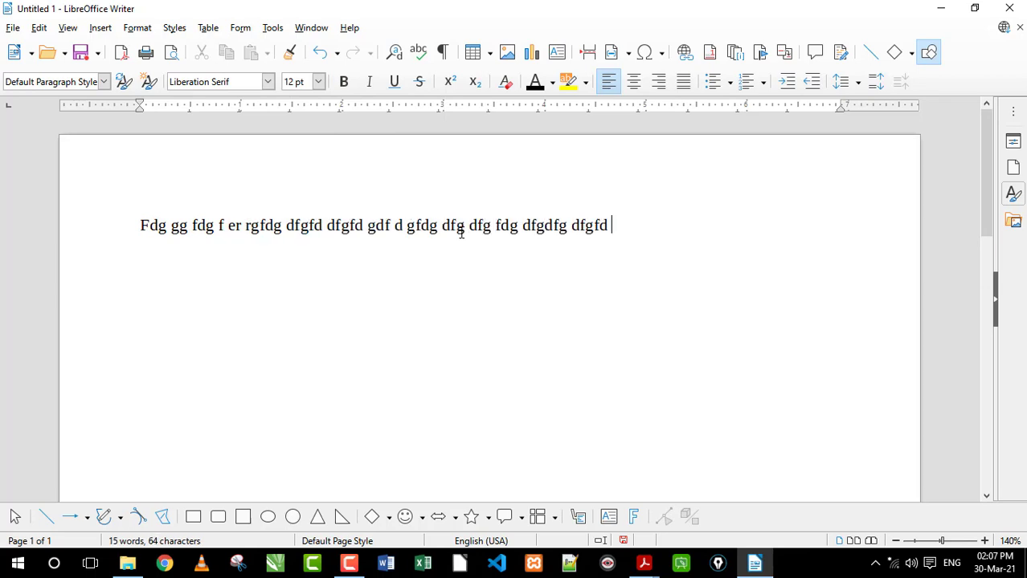
# Turn automatic spell checking back on and append "fghfh f" to the line
pyautogui.click(271, 31)
pyautogui.click(321, 67)
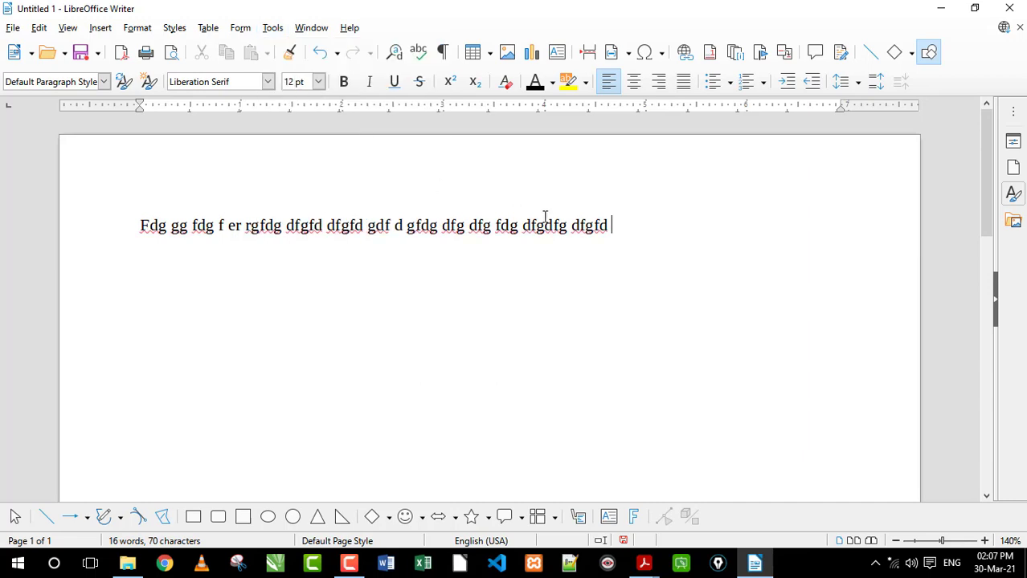
pyautogui.write('fghfh f')
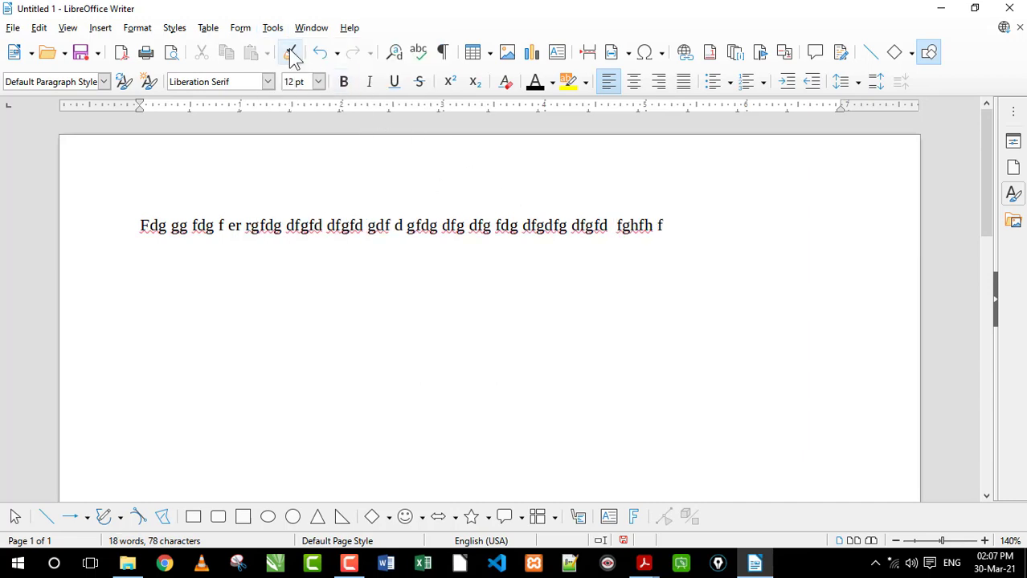
# Open the AutoCorrect options and examine the symbol and emoji replacement entries, such as ":astonished:" and ":book2:"
pyautogui.click(273, 28)
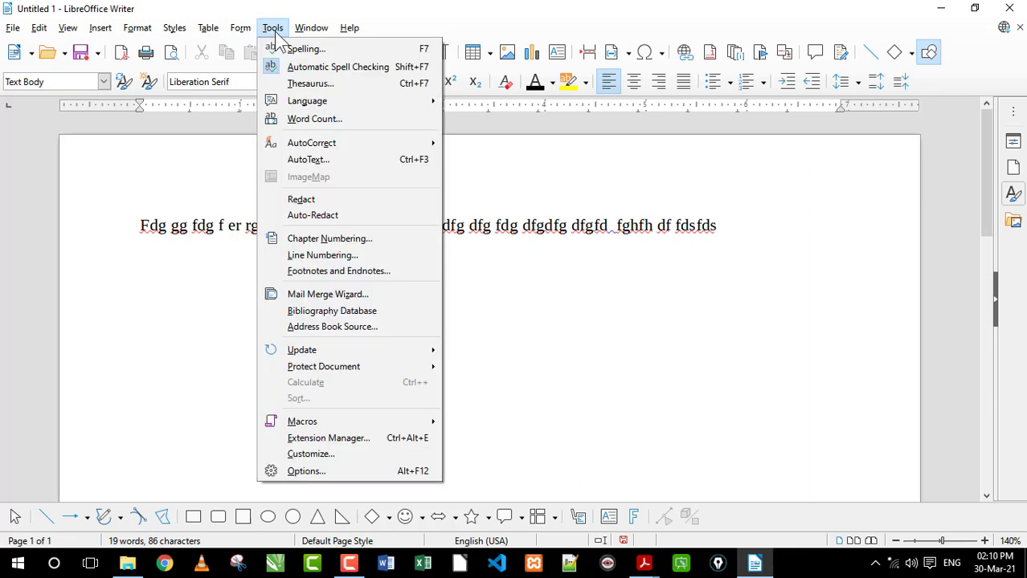
pyautogui.moveTo(309, 151)
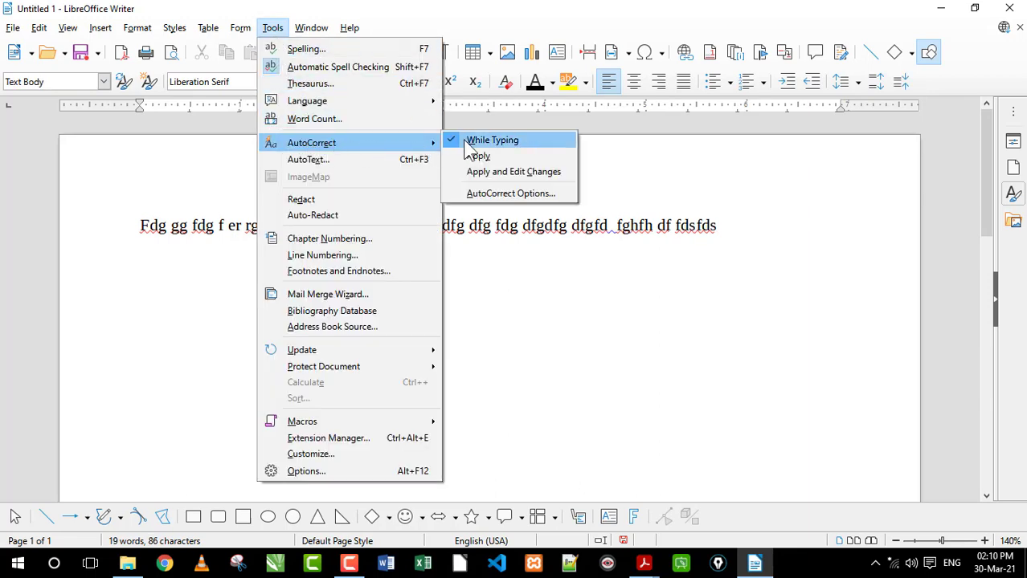
pyautogui.click(502, 196)
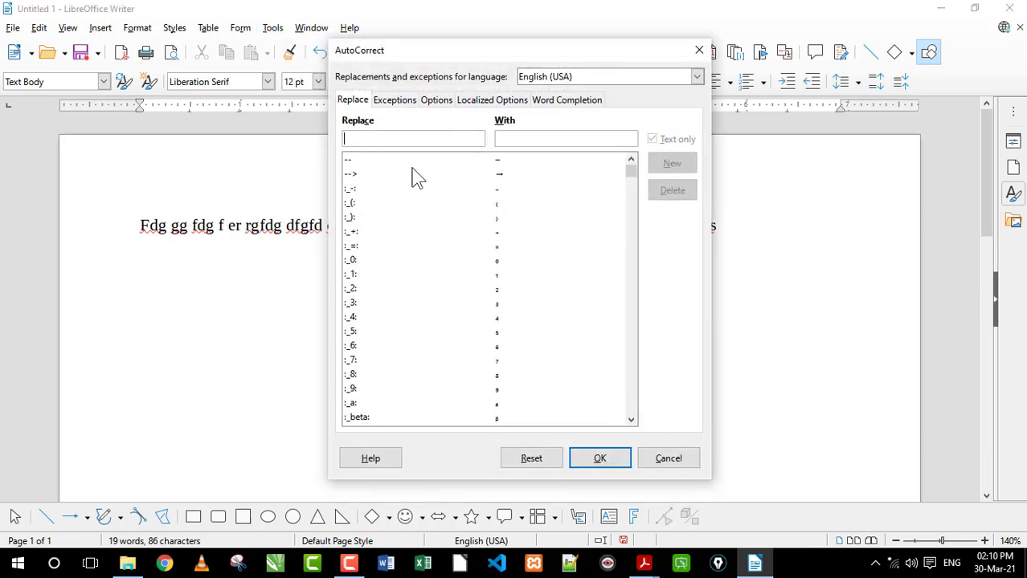
pyautogui.click(379, 217)
pyautogui.scroll(-15, 411, 249)
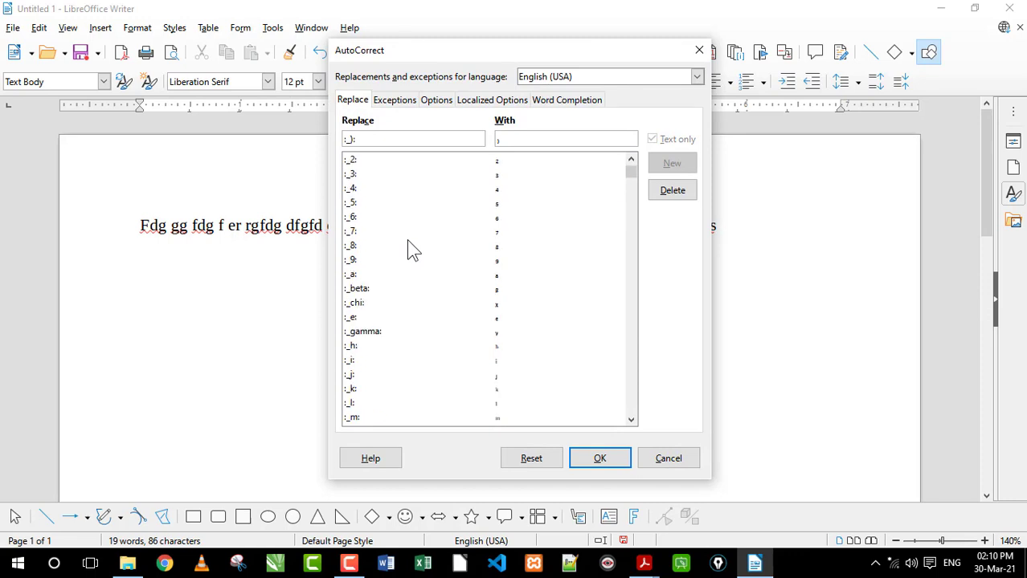
pyautogui.scroll(-12, 412, 249)
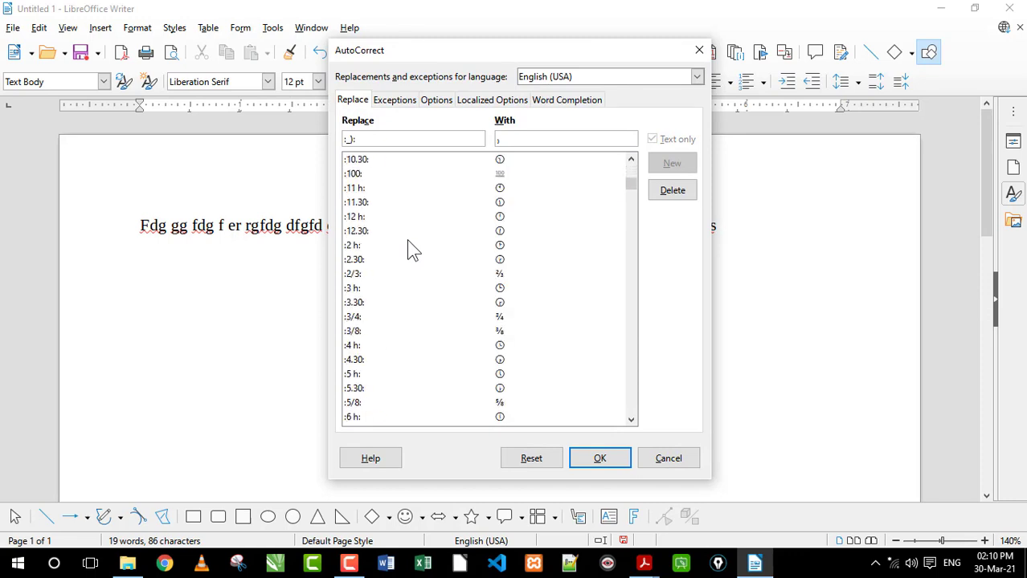
pyautogui.click(509, 233)
pyautogui.scroll(-6, 511, 249)
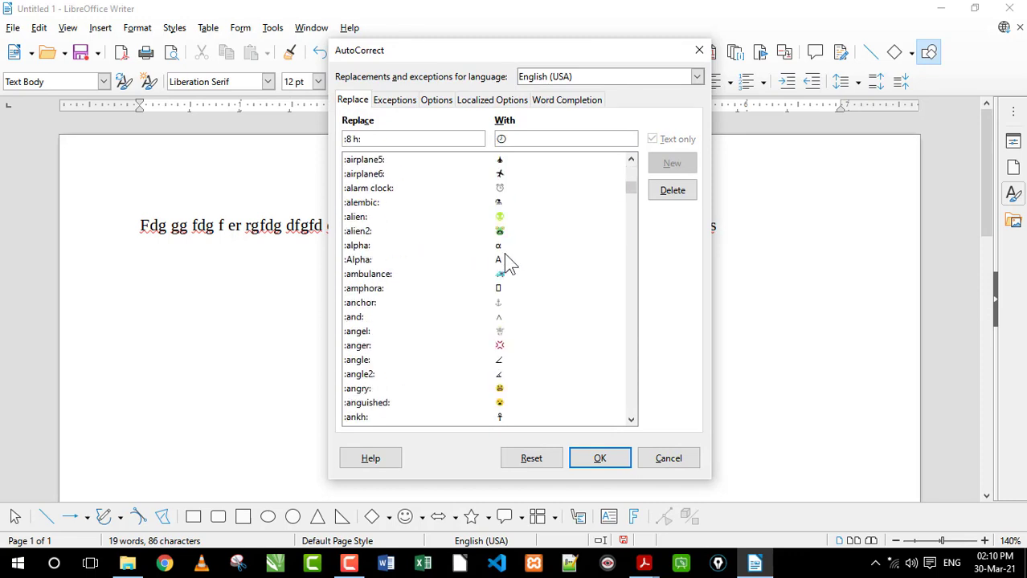
pyautogui.scroll(-8, 504, 246)
pyautogui.click(501, 244)
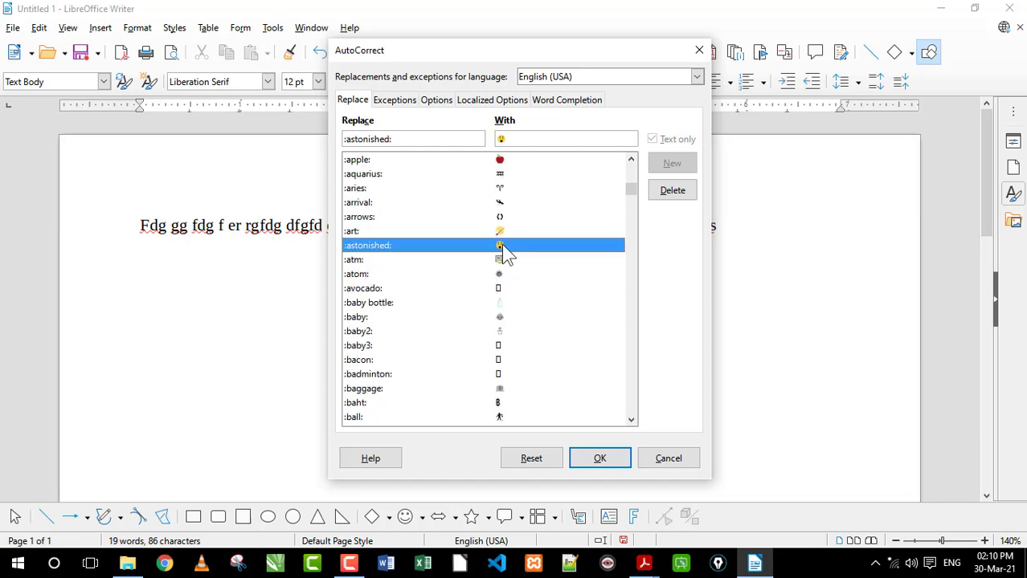
pyautogui.scroll(-6, 501, 246)
pyautogui.scroll(-15, 501, 246)
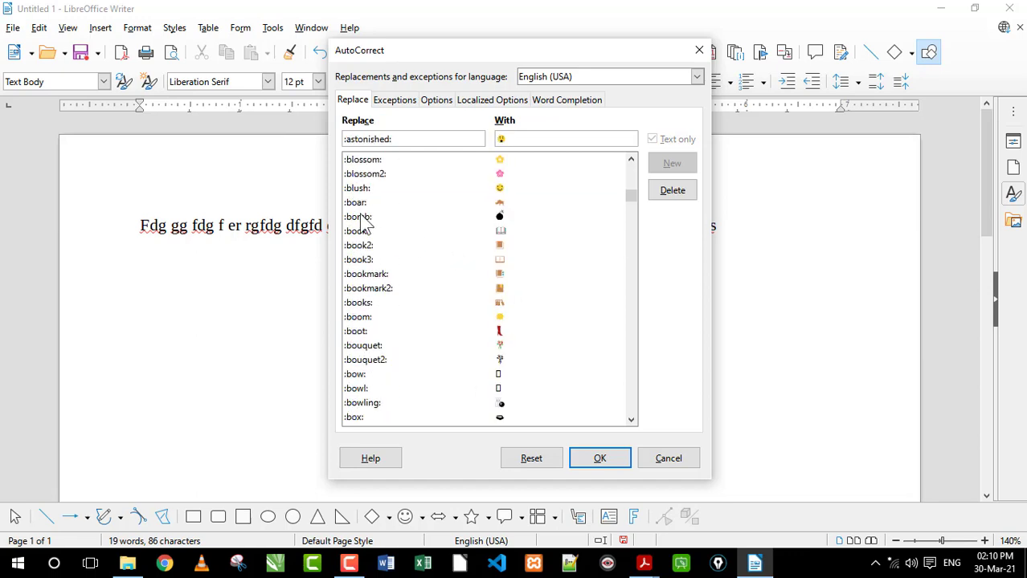
pyautogui.click(358, 247)
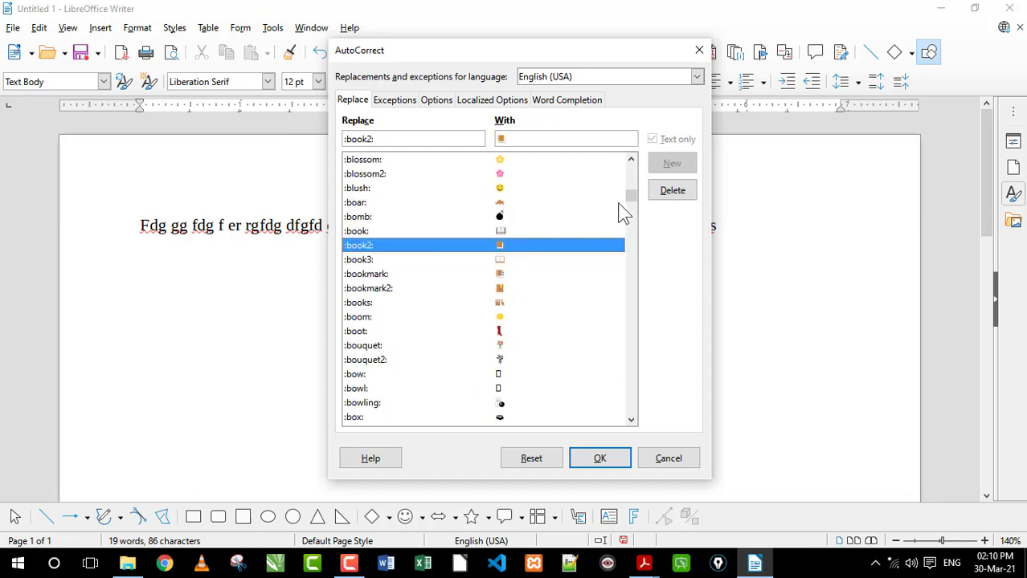
# Examine the ":NS:" symbol, misspelled-word and "-->" arrow entries in the replacement table, and cancel the AutoCorrect options
pyautogui.moveTo(632, 196); pyautogui.dragTo(632, 271)
pyautogui.click(355, 247)
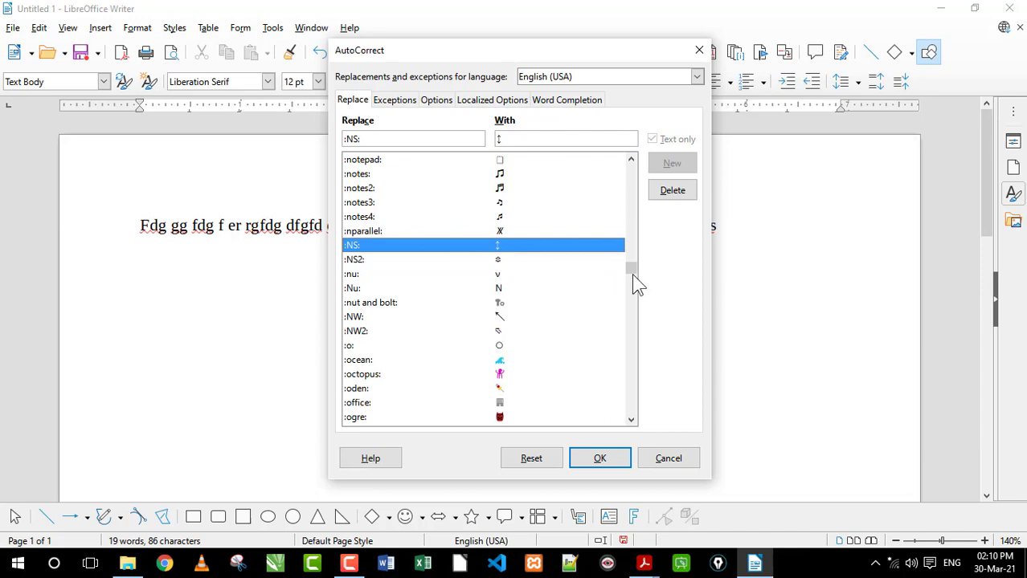
pyautogui.scroll(-13, 631, 289)
pyautogui.moveTo(626, 282); pyautogui.dragTo(624, 368)
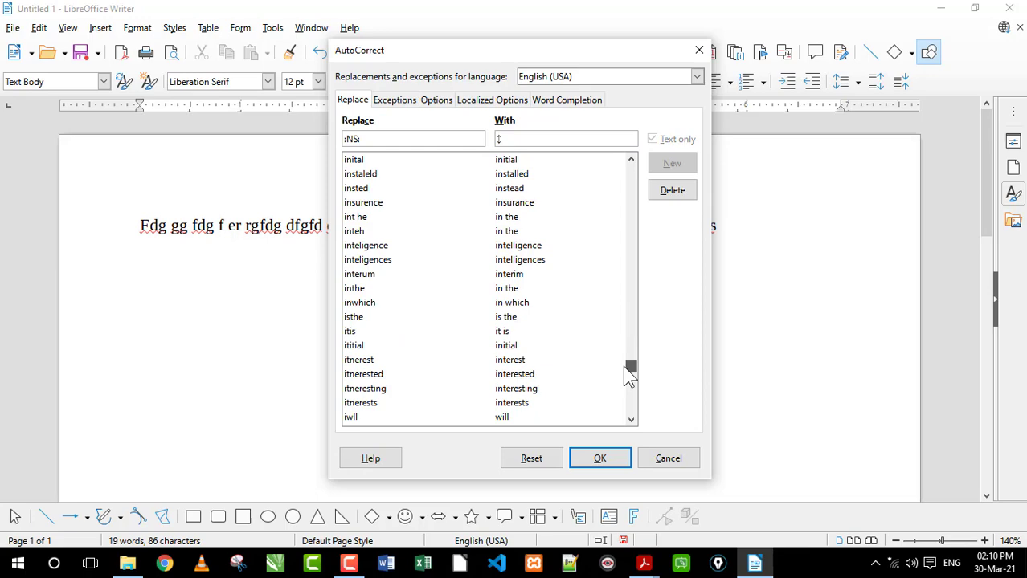
pyautogui.moveTo(631, 371); pyautogui.dragTo(634, 142)
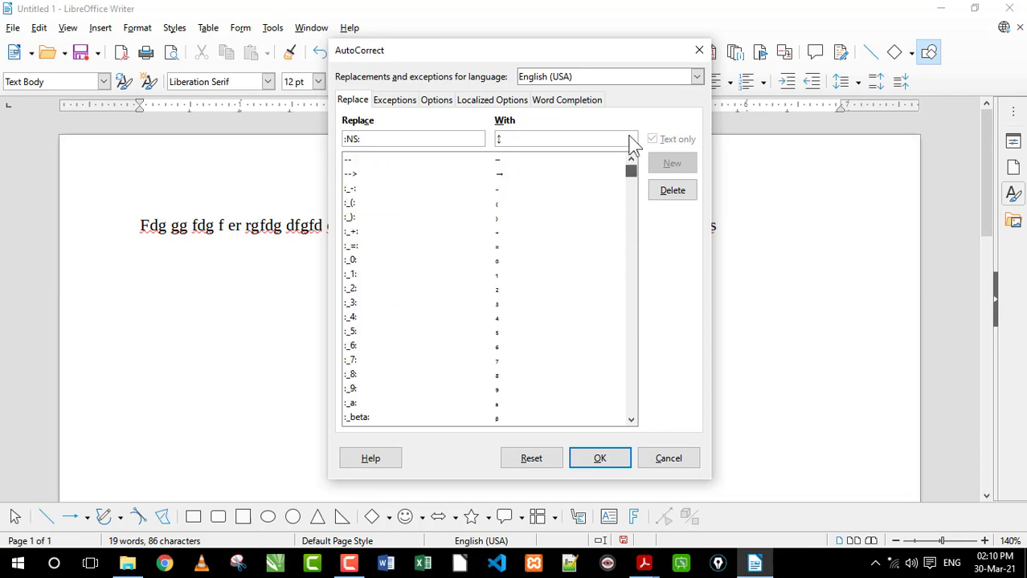
pyautogui.click(347, 177)
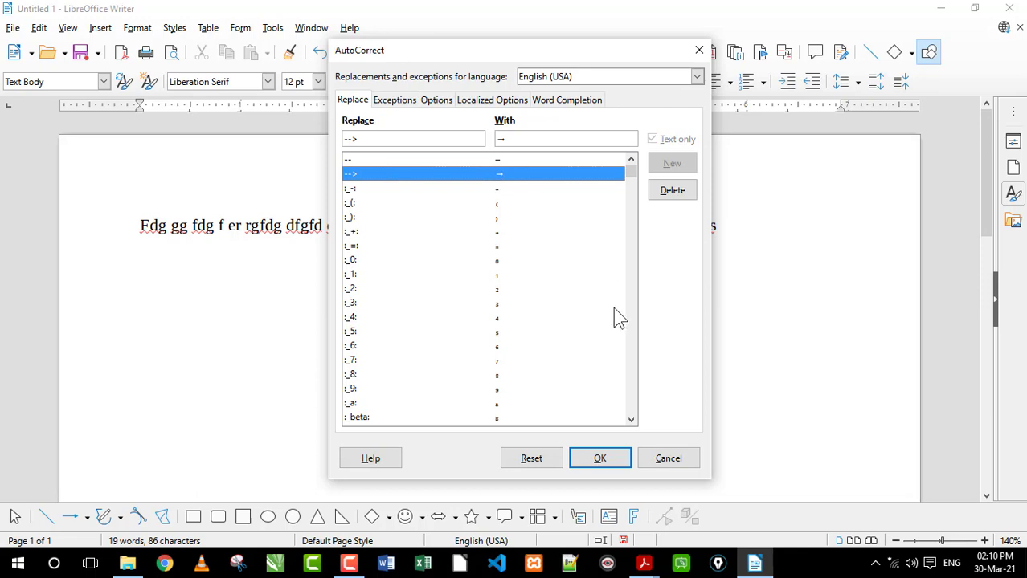
pyautogui.click(669, 459)
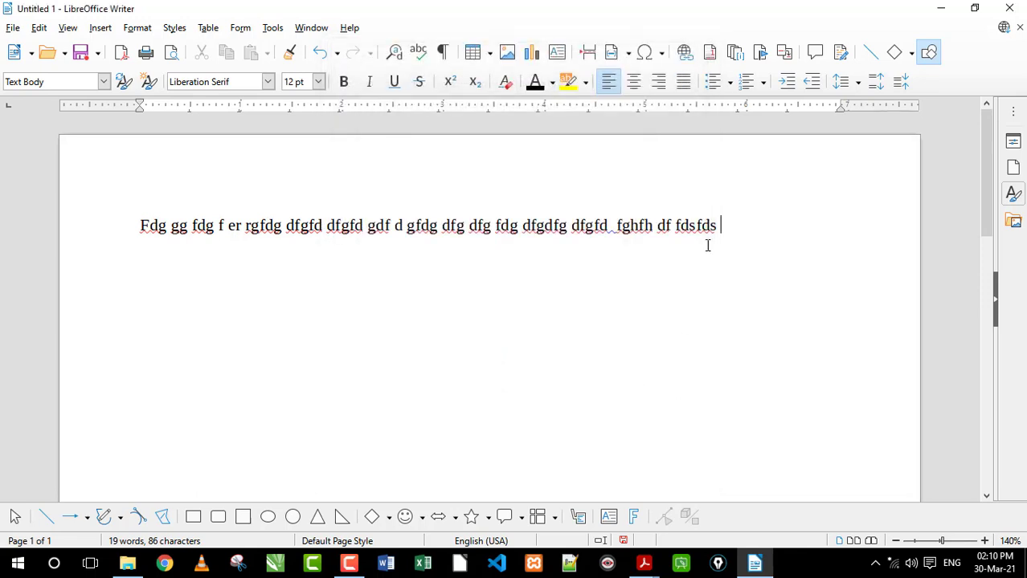
# Enter "sdr f –> gojkgdfgodfgkdf –> rgf" on a new line below the first line
pyautogui.click(761, 238)
pyautogui.write('sdr f –>')
pyautogui.write('-> gojkgdfgodfgkdf  ->')
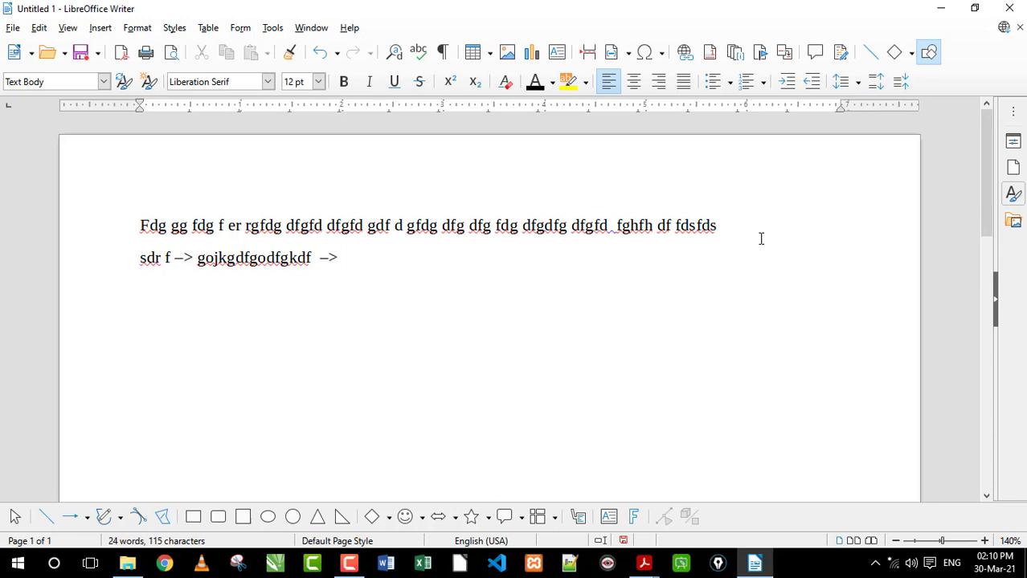
pyautogui.write(' rgf')
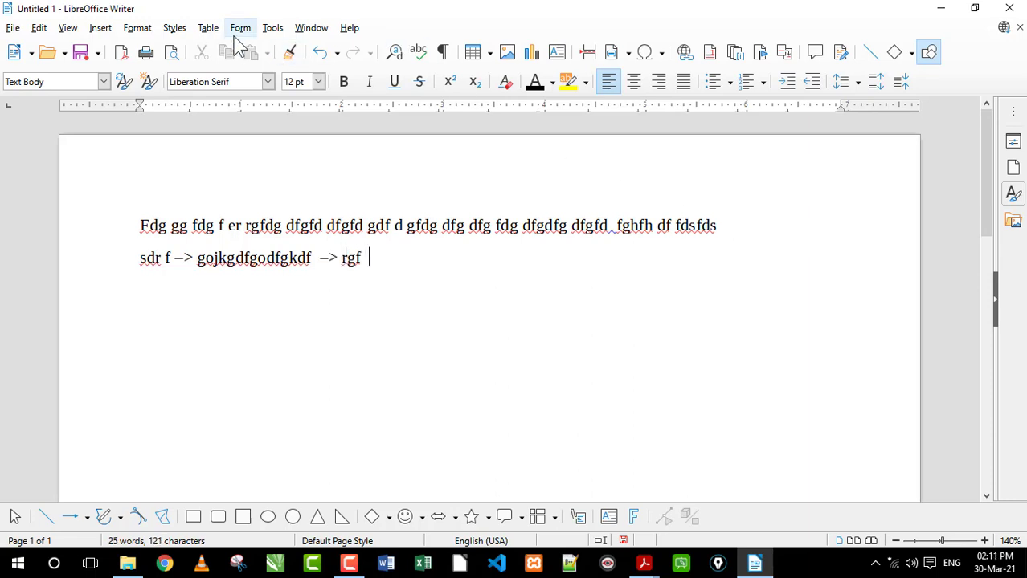
# Look up the clock symbol entries ":1 h:" and ":10 h:" in the AutoCorrect replacement table, and cancel the options
pyautogui.click(270, 29)
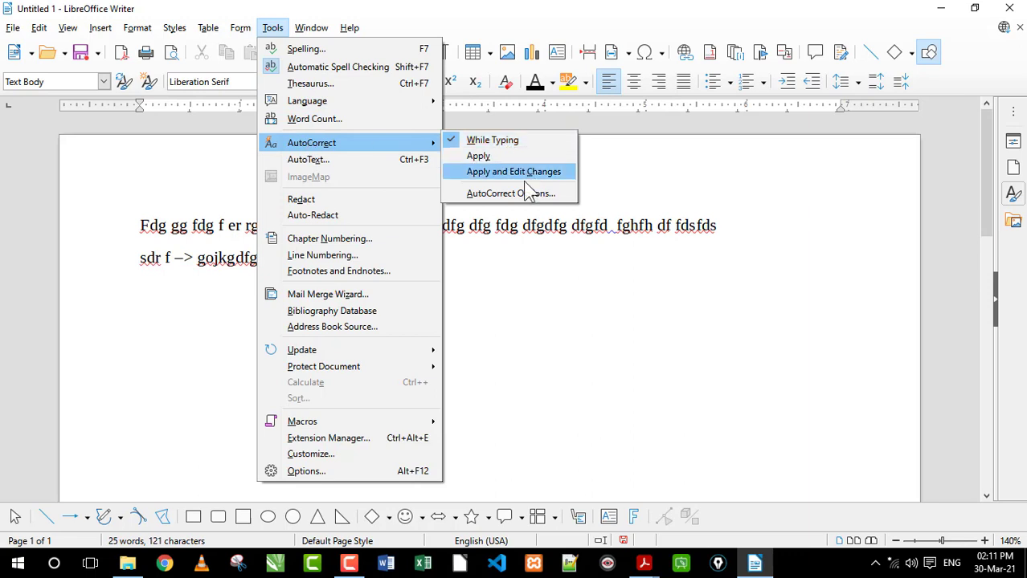
pyautogui.click(514, 193)
pyautogui.moveTo(355, 202); pyautogui.dragTo(358, 331)
pyautogui.scroll(-10, 371, 355)
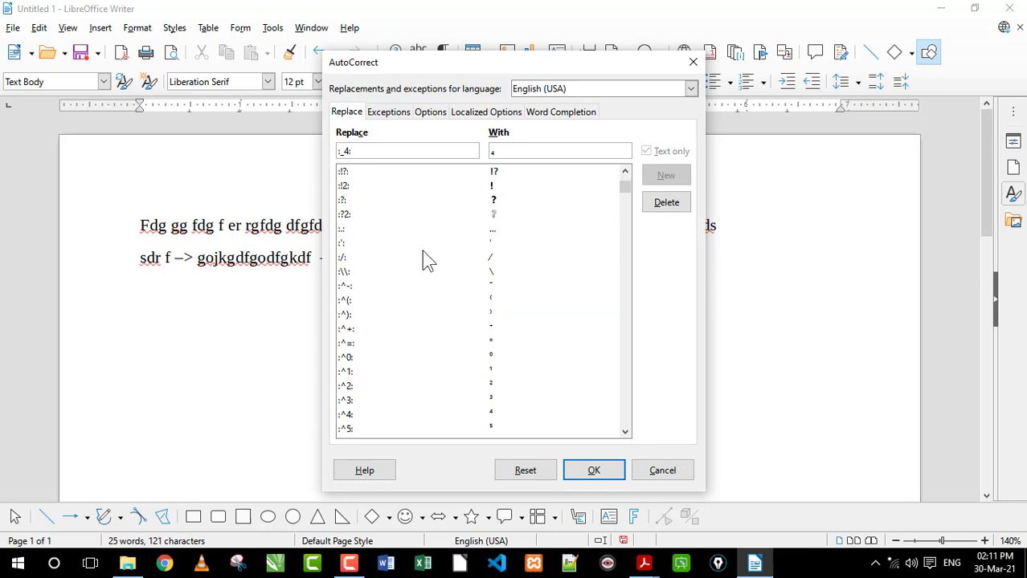
pyautogui.scroll(-5, 414, 295)
pyautogui.scroll(-8, 432, 321)
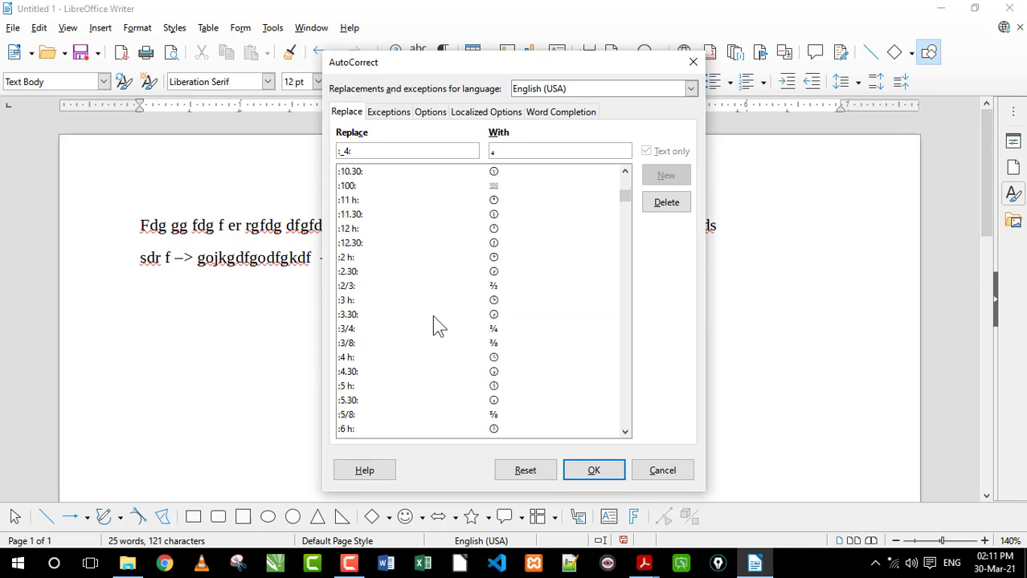
pyautogui.scroll(3, 434, 325)
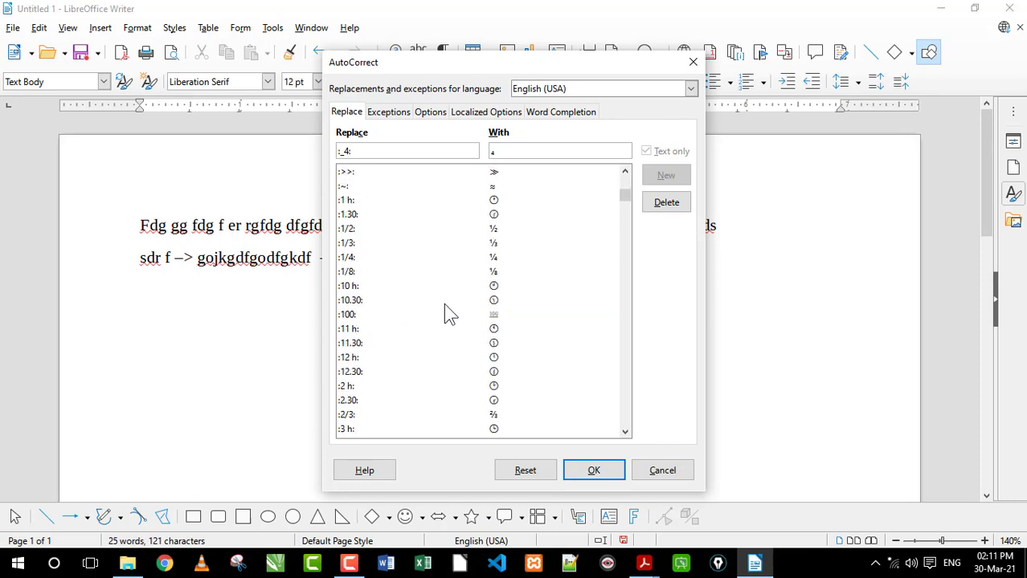
pyautogui.click(415, 201)
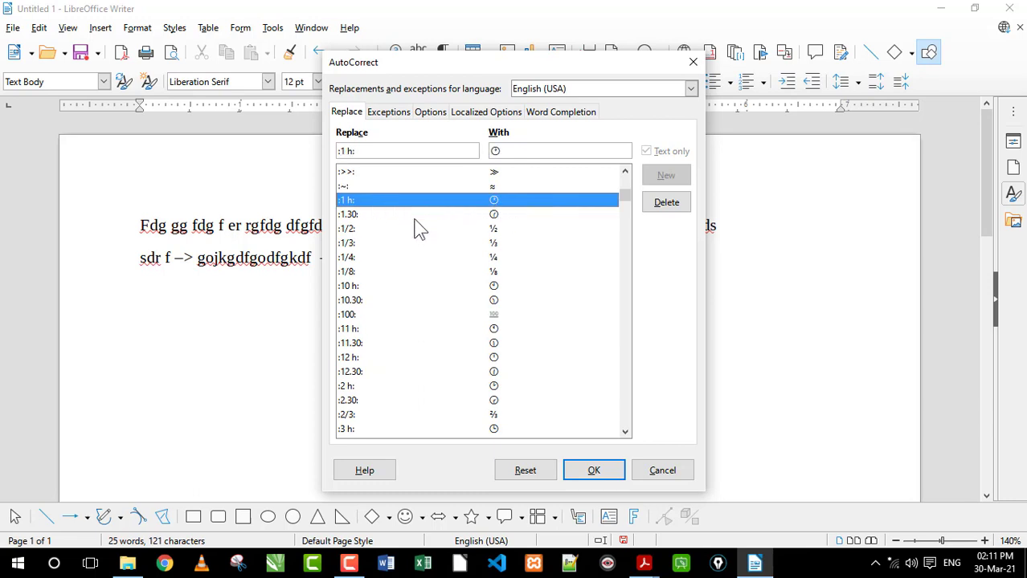
pyautogui.click(469, 288)
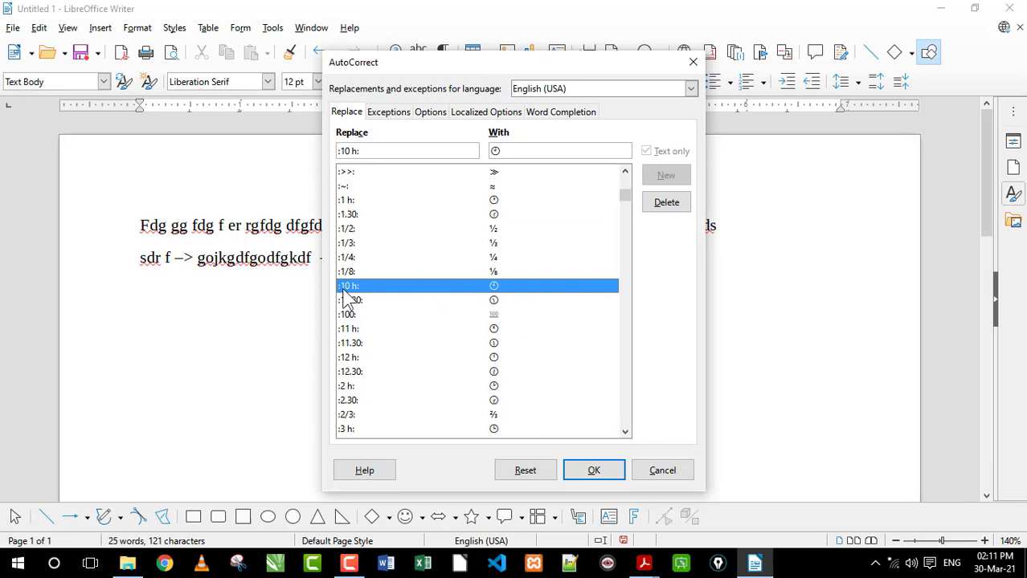
pyautogui.click(648, 469)
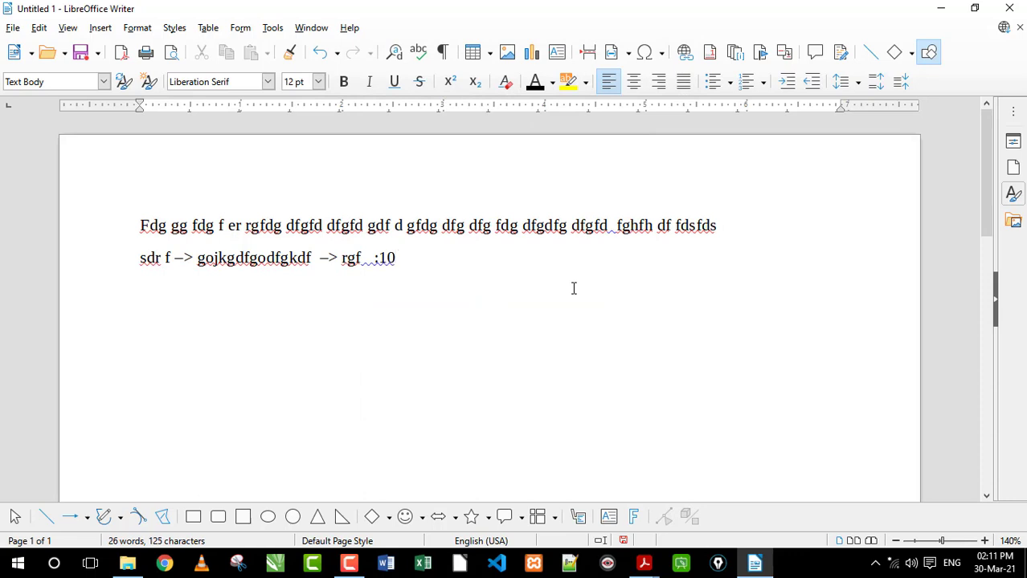
# Append the ":10 h:" clock shortcut and "fhfg" to the second line, and color its text from the second arrow onward red
pyautogui.write(':')
pyautogui.write('fhfg')
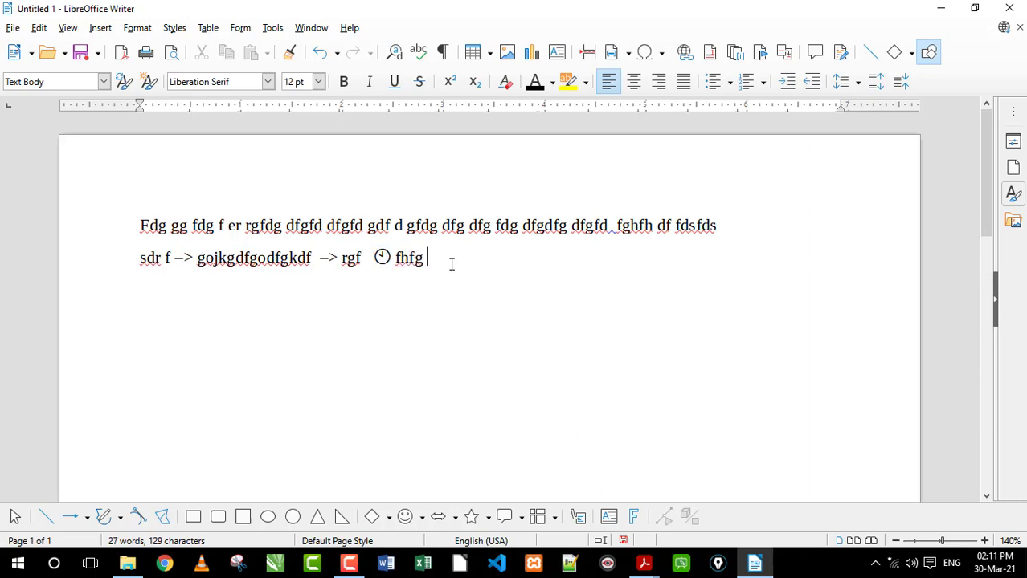
pyautogui.keyDown('shift'); pyautogui.click(322, 256); pyautogui.keyUp('shift')
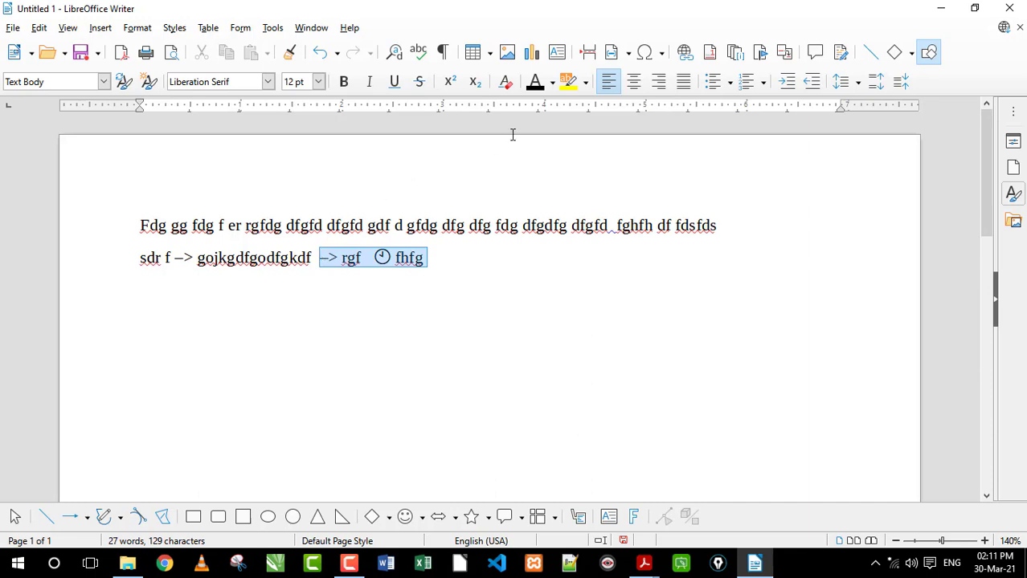
pyautogui.click(552, 82)
pyautogui.click(599, 174)
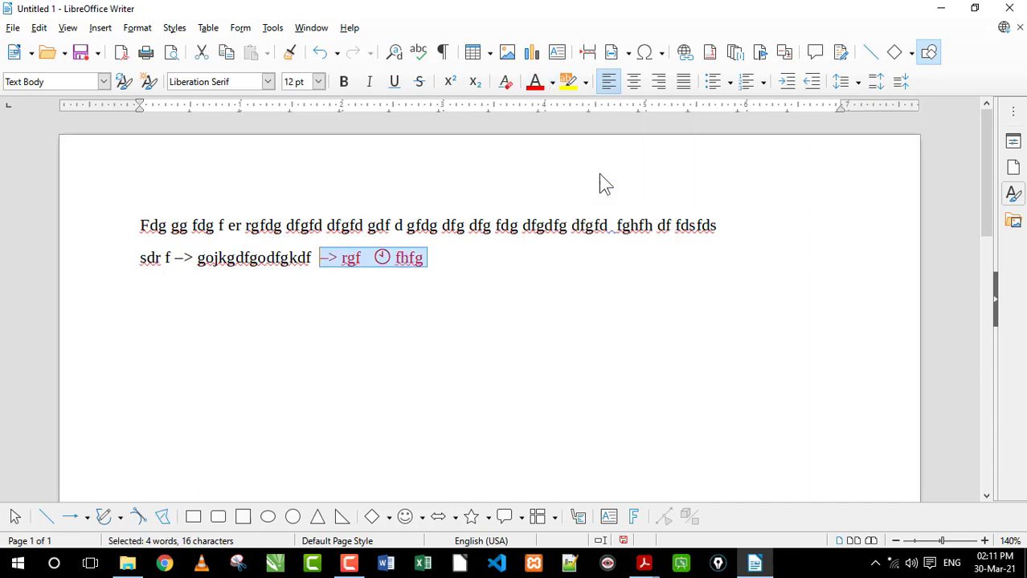
pyautogui.click(470, 259)
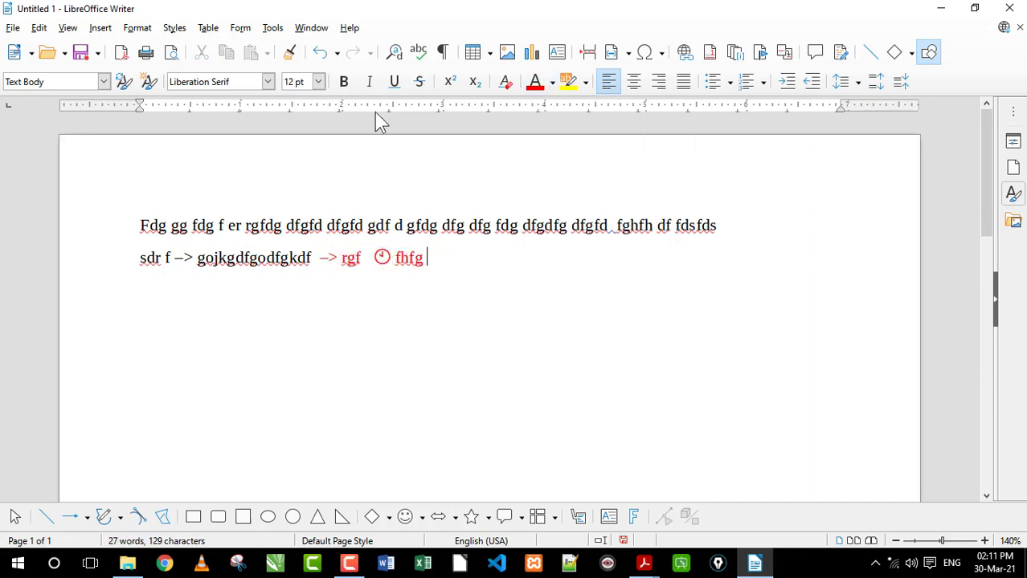
pyautogui.click(273, 27)
pyautogui.moveTo(303, 145)
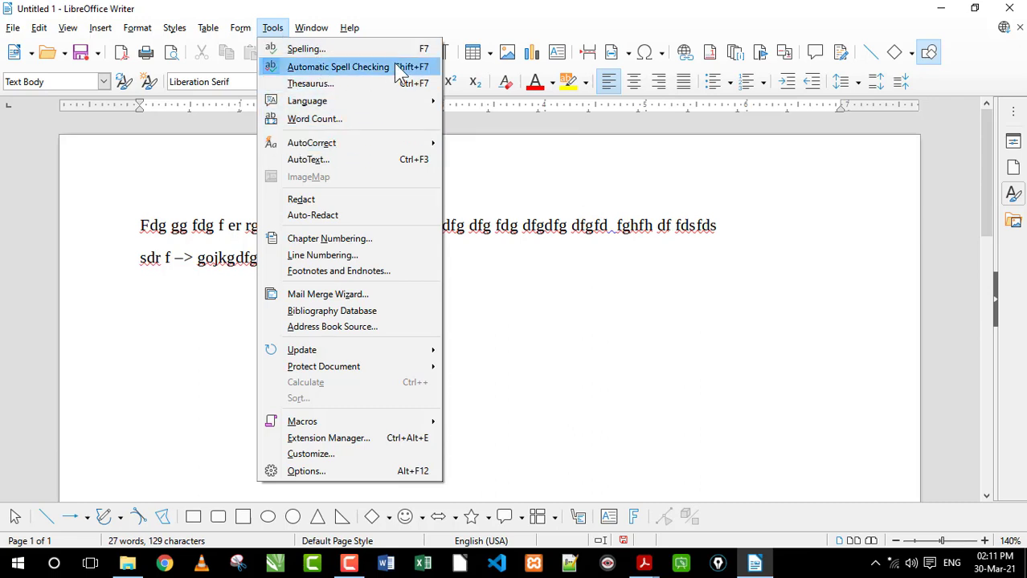
pyautogui.click(588, 236)
# Switch to M1 R5 O-Level Detailed.pdf in Acrobat Reader and review the AutoCorrect, Spelling & Grammar, Find and Replace and Formatting topics
pyautogui.click(658, 556)
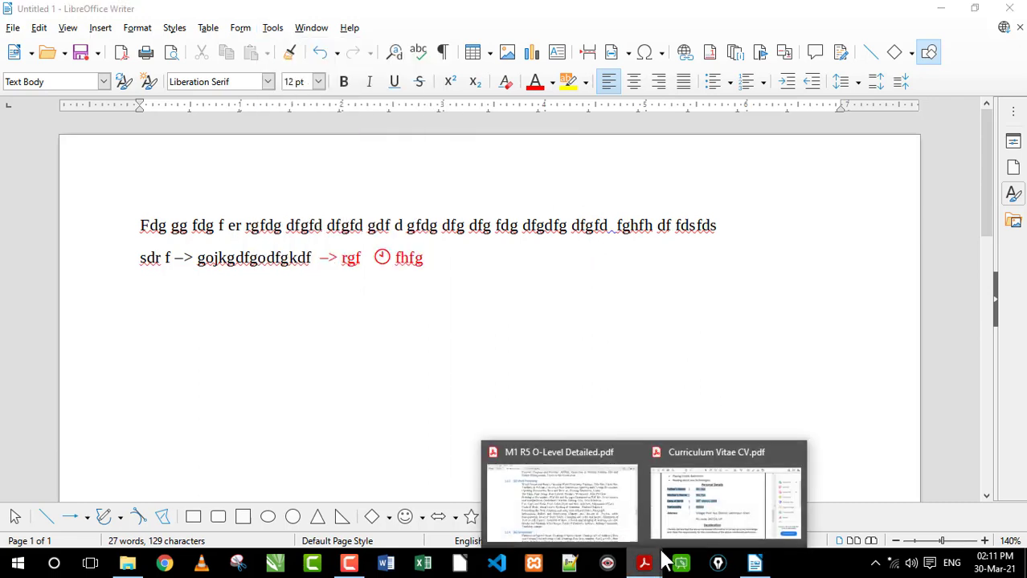
pyautogui.click(564, 502)
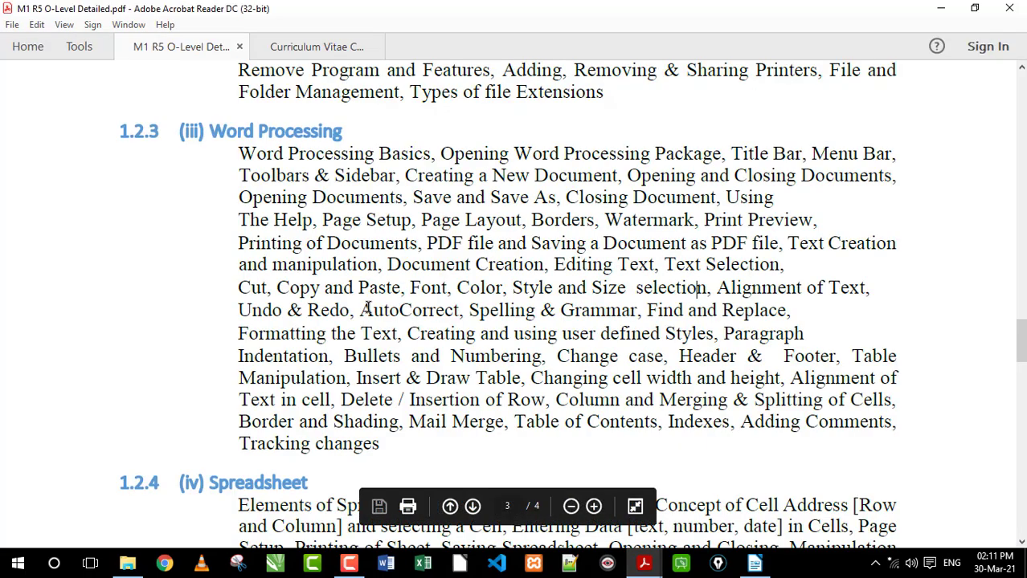
pyautogui.moveTo(364, 310); pyautogui.dragTo(795, 310)
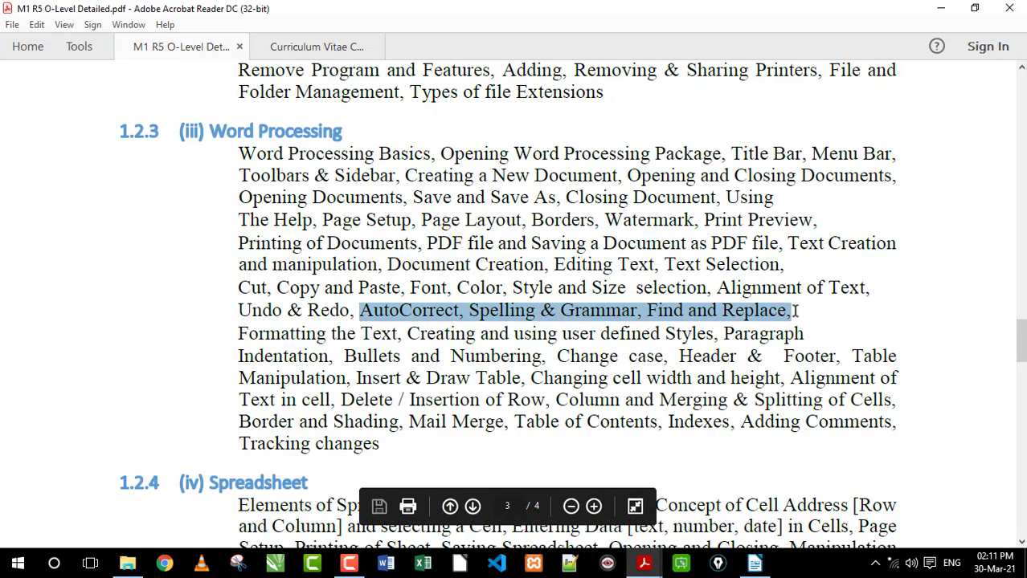
pyautogui.moveTo(655, 312); pyautogui.dragTo(790, 312)
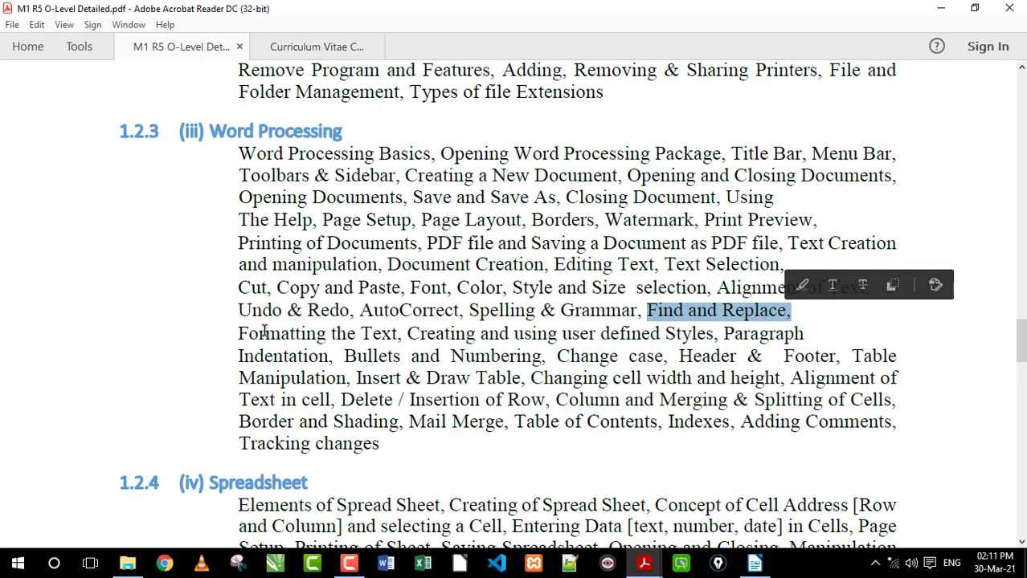
pyautogui.moveTo(239, 339); pyautogui.dragTo(329, 338)
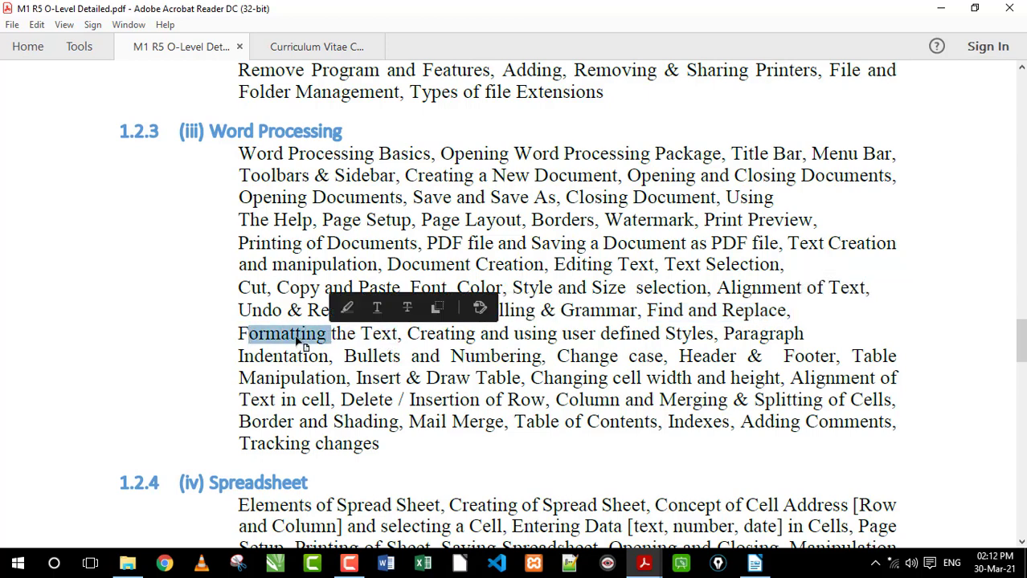
pyautogui.click(299, 340)
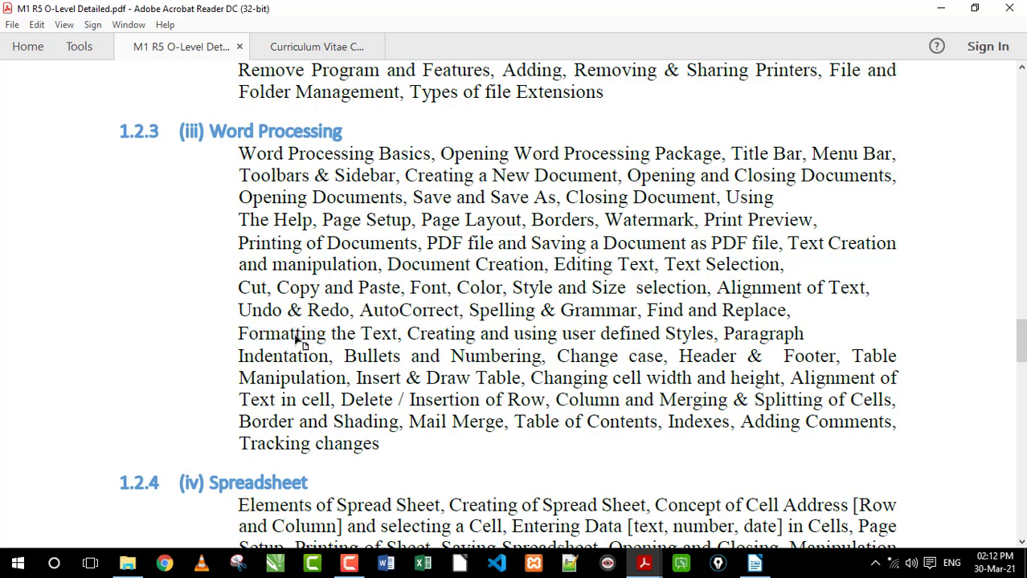
# Review the Formatting the Text, Creating and using user defined Styles, and Paragraph Indentation topics in the Word Processing syllabus
pyautogui.moveTo(238, 337); pyautogui.dragTo(386, 340)
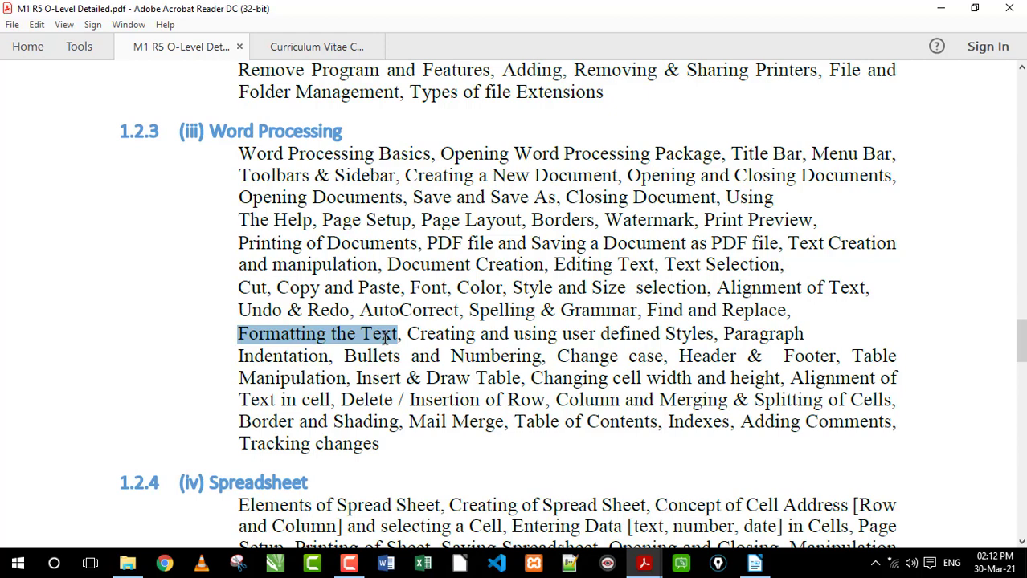
pyautogui.moveTo(384, 341); pyautogui.dragTo(699, 339)
pyautogui.click(446, 332)
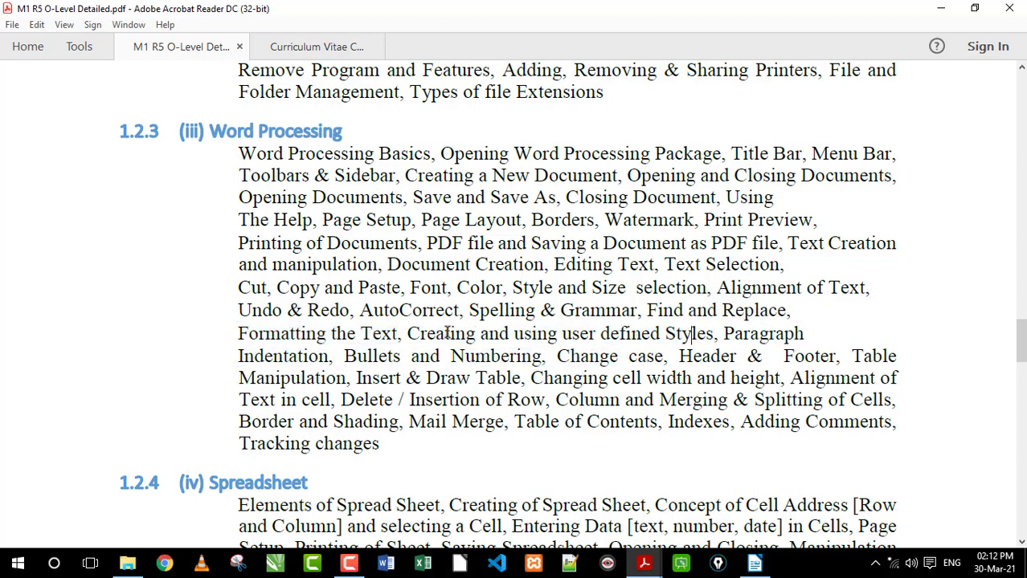
pyautogui.moveTo(408, 333); pyautogui.dragTo(691, 333)
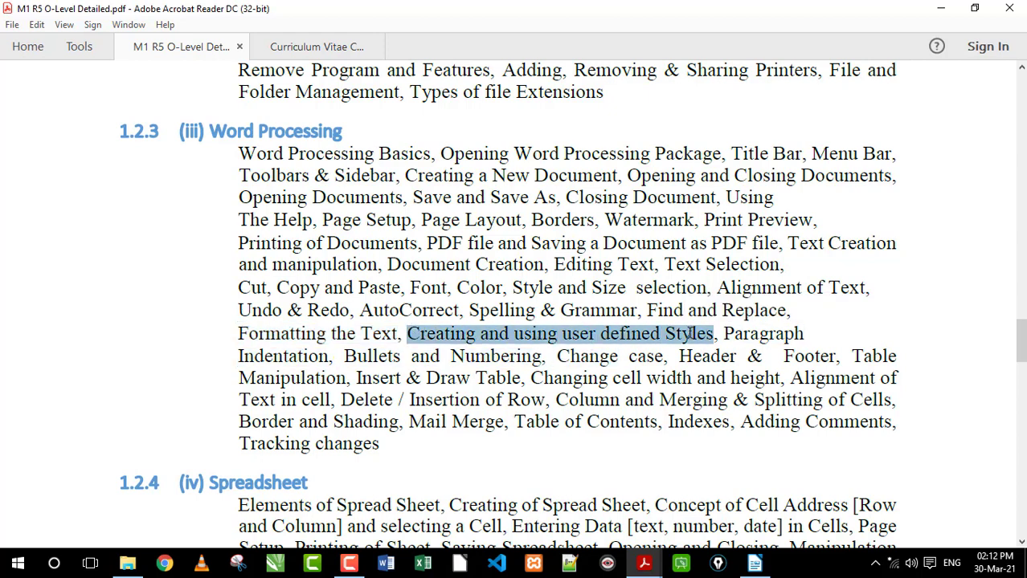
pyautogui.click(692, 338)
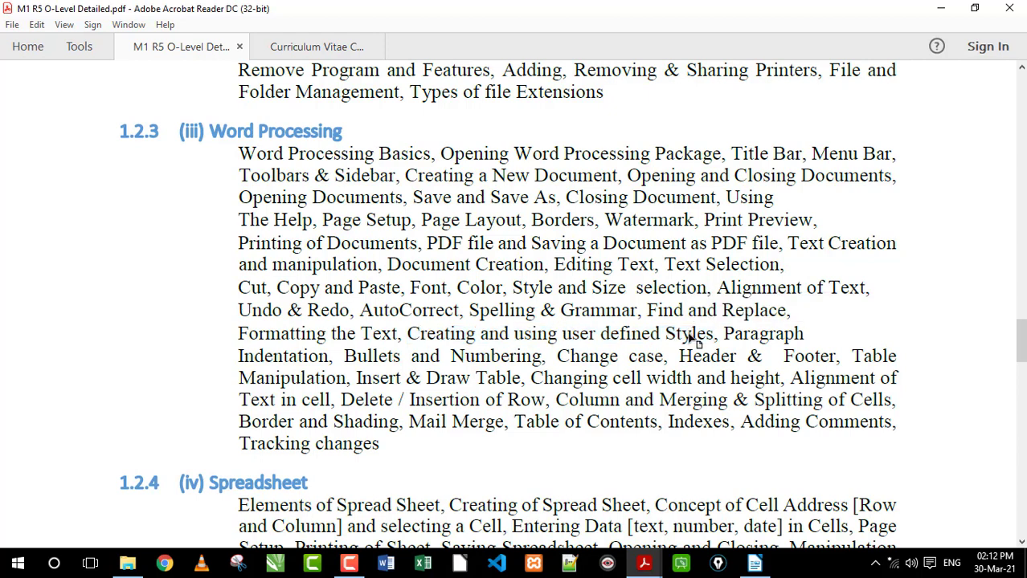
pyautogui.moveTo(712, 335); pyautogui.dragTo(409, 336)
pyautogui.click(593, 338)
pyautogui.moveTo(724, 334); pyautogui.dragTo(325, 356)
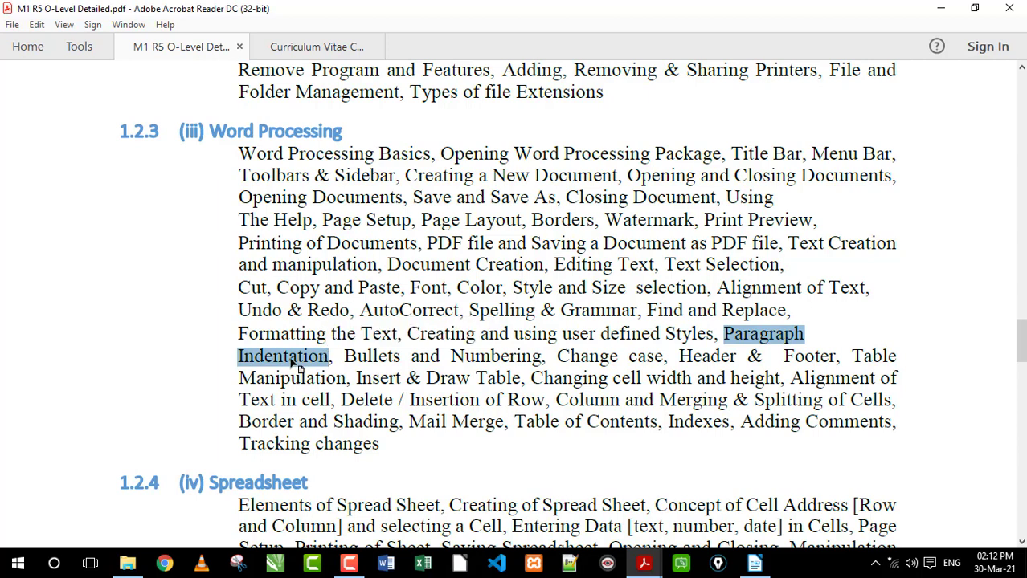
pyautogui.click(238, 356)
pyautogui.moveTo(237, 356); pyautogui.dragTo(325, 356)
pyautogui.click(299, 356)
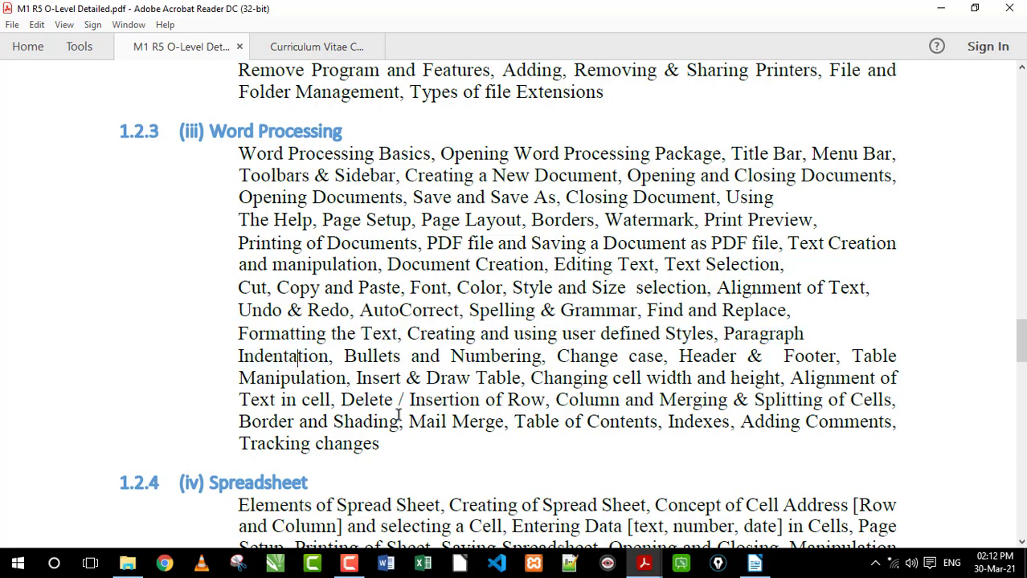
# Switch to the LibreOffice Writer document and delete all of its text
pyautogui.click(754, 563)
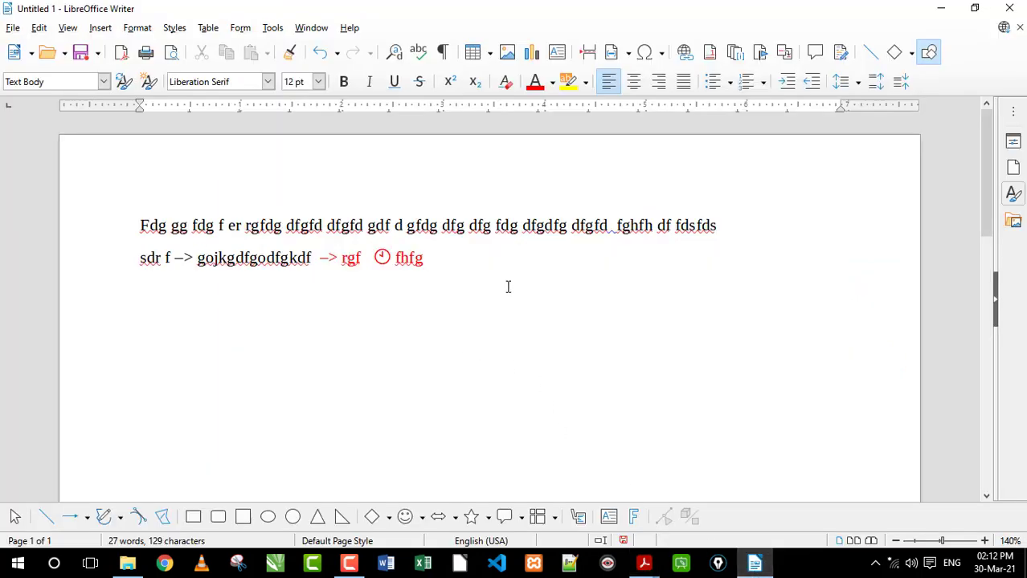
pyautogui.hotkey('ctrl', 'a')
pyautogui.press('Delete')
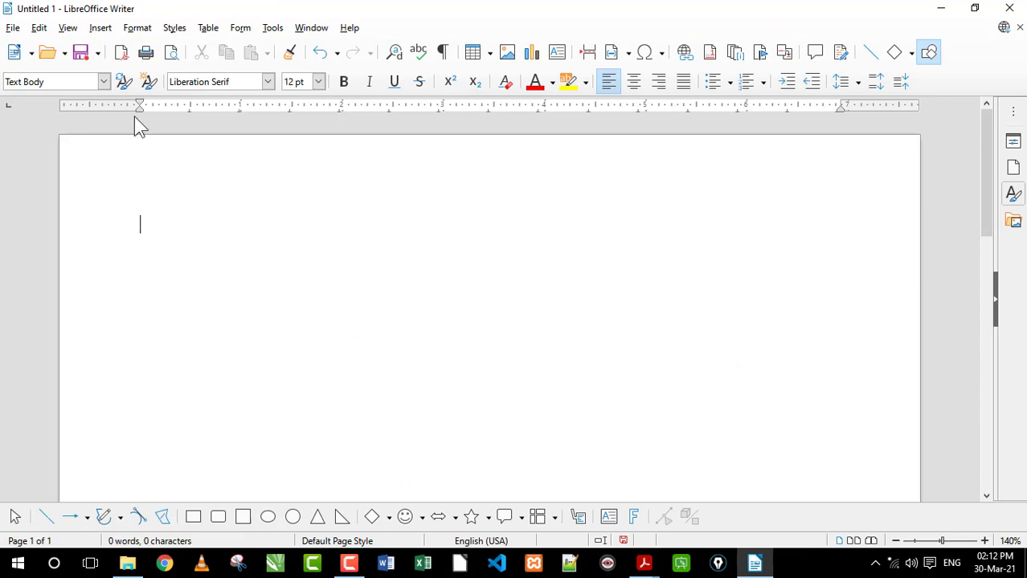
# Set the first-line indent to about 0.8 inch, the left indent to about 1.55 inches and the right indent at about 5.4 inches
pyautogui.moveTo(140, 113)
pyautogui.mouseDown()
pyautogui.moveTo(176, 120)
pyautogui.moveTo(221, 102)
pyautogui.mouseUp()
pyautogui.moveTo(839, 105); pyautogui.dragTo(771, 106)
pyautogui.moveTo(198, 110)
pyautogui.mouseDown()
pyautogui.moveTo(278, 121)
pyautogui.moveTo(284, 111)
pyautogui.moveTo(209, 106)
pyautogui.mouseUp()
pyautogui.moveTo(284, 108); pyautogui.dragTo(298, 111)
pyautogui.moveTo(770, 110); pyautogui.dragTo(682, 129)
# Enter a five-line filler paragraph beginning "Sdkfjsdilfjidsf idsj fi f fldj" and ending "sdlfj sd"
pyautogui.write('sdkfjsdilfjidsf idsj fi f fldj fkldj fklj klsdjf klsdj')
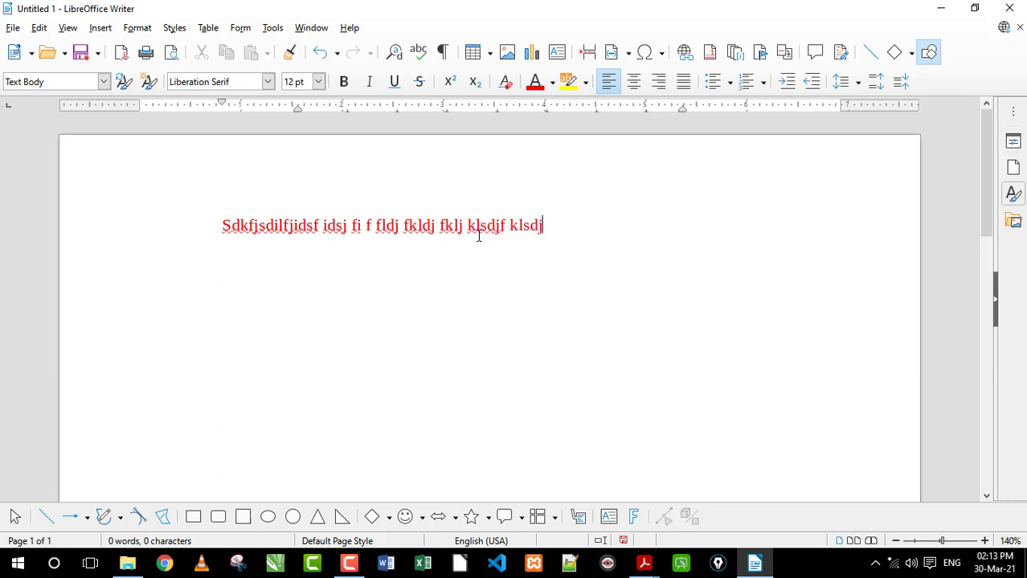
pyautogui.write('f klsdjf klsdfj klj fkdljf dj fdf')
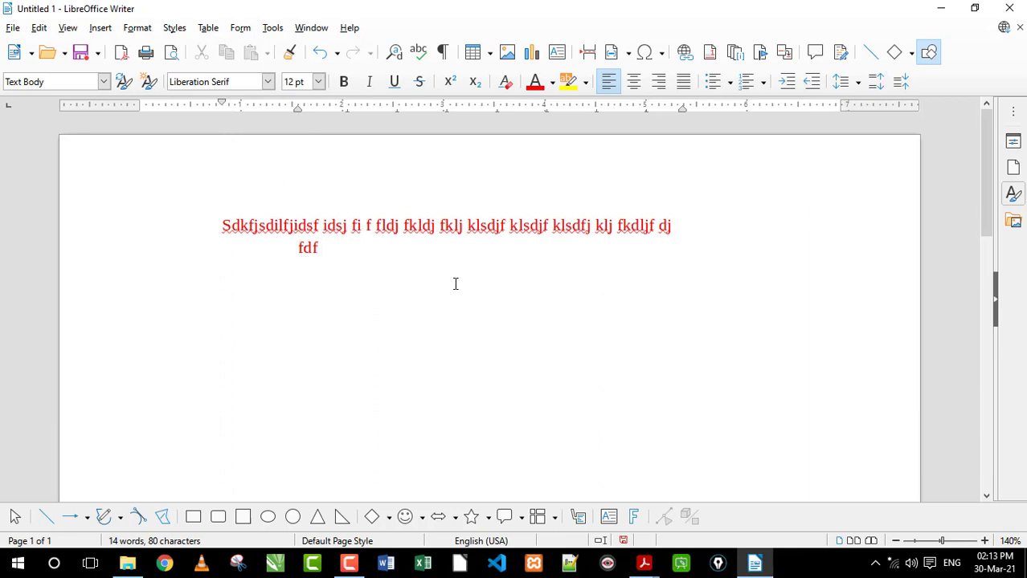
pyautogui.write('dlskfj dklfjdklf kdjf f dkjf sdkfj sdklfj dklfj ')
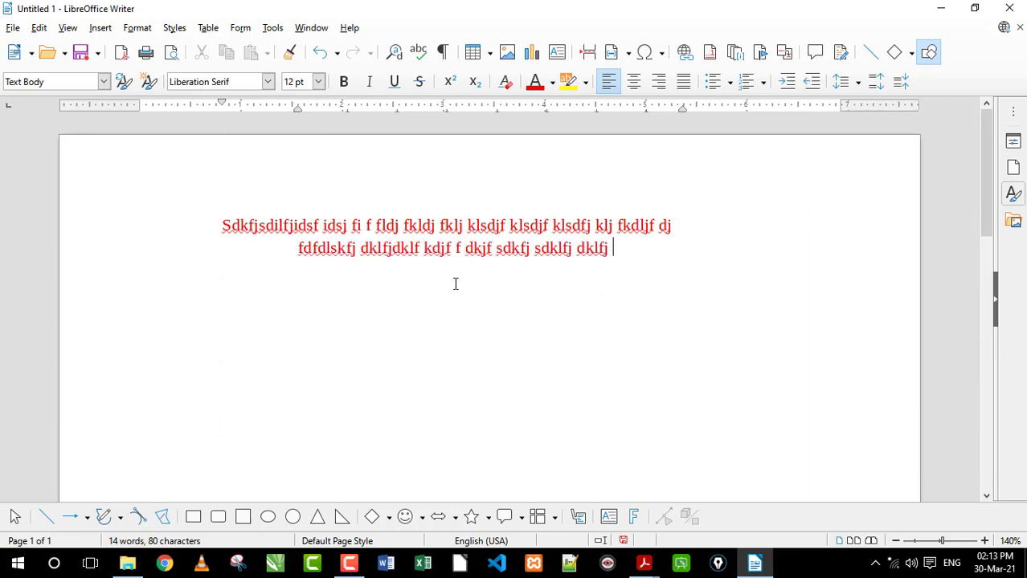
pyautogui.write('dklfj sdkljf dklfj sdklf sdklf lfj dlfj sdklfj dklfj dklfj disfj sdklfj ')
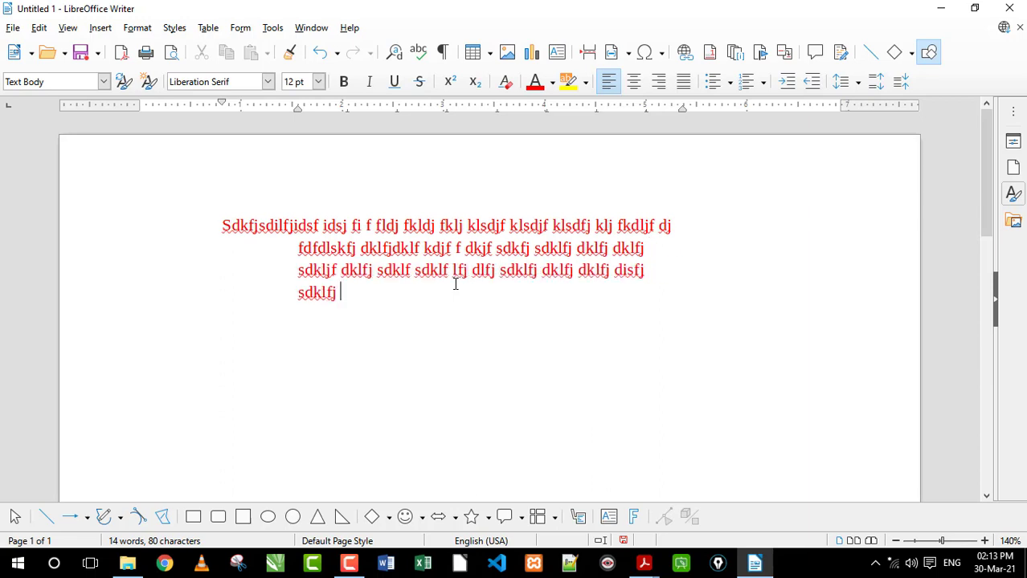
pyautogui.write('sdklfj sdklfj sdklf sdfj sdklfj sdklfj sdkljf sdljf sdlfj sd ')
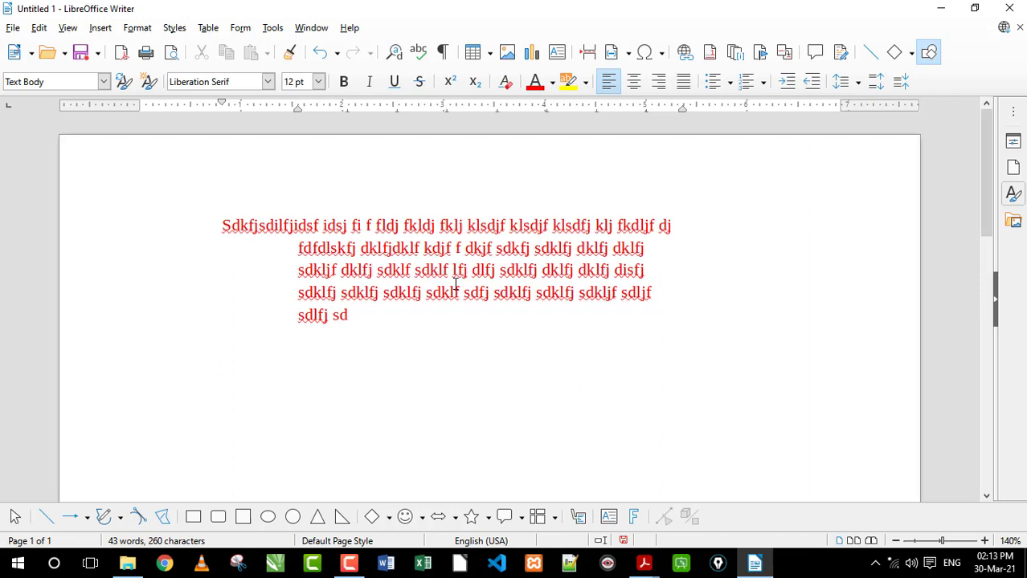
pyautogui.write('jdfklgjsdfklgj isdfo jdios jiodp ofj sofj sdojf sdiopfj sdiopfj ')
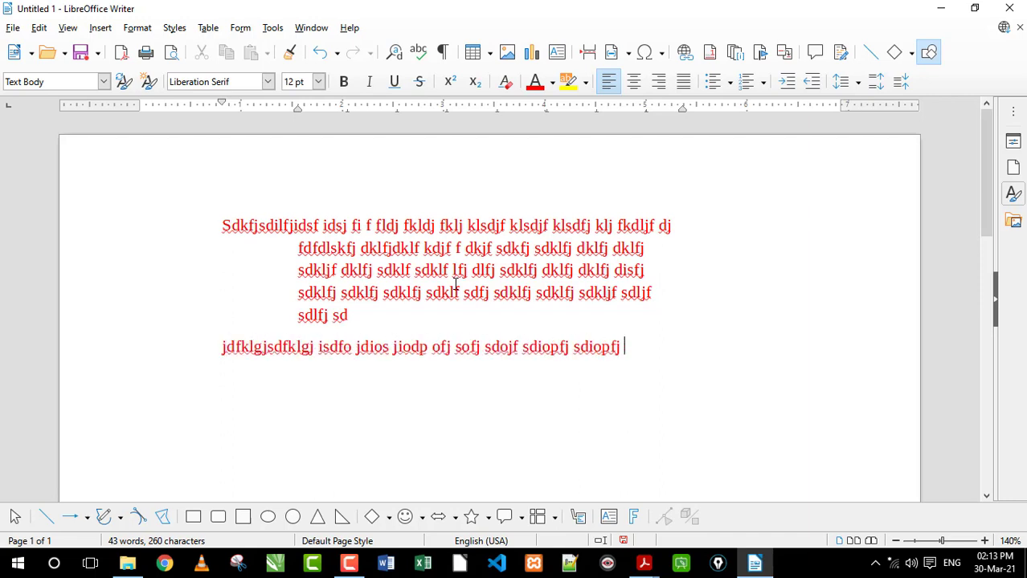
pyautogui.write('diopfj diopgj dfiog fiopg dfiogj idfogj dfiogj dfiogj iogj dfiogj fiodgj iogj ')
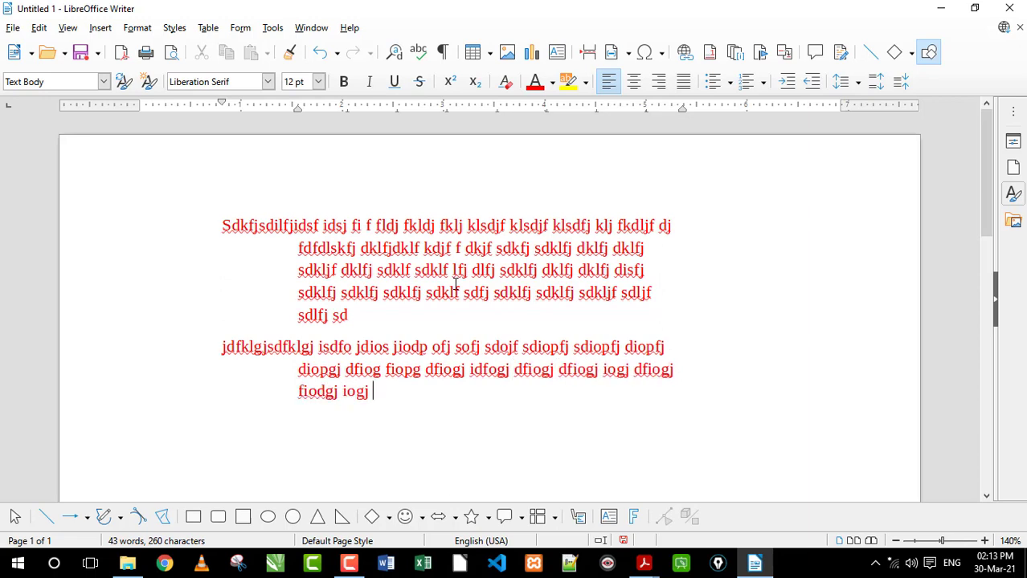
pyautogui.write('iodfjgfoig fioj gfiodgj fiogfiogf gdfgdfji giodf giodf giodfj giojdf giojdf giojf dgiojdf giojdf giojdf iogjf iogjdf')
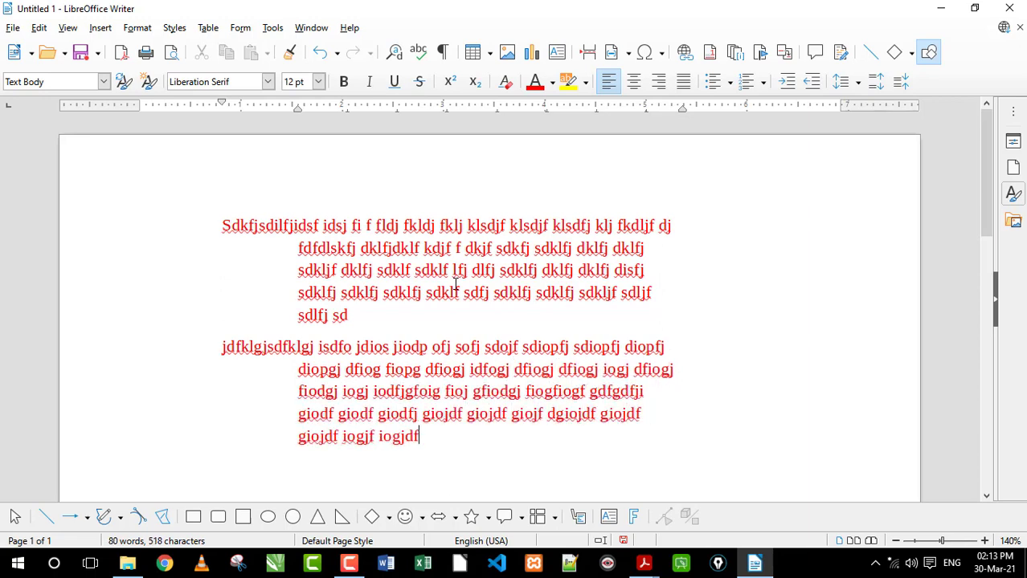
# Add a second filler paragraph beginning "jdfklgjsdfklgj isdfo jdios" and a short third paragraph reading "dfgfdgdf"
pyautogui.press('Return')
pyautogui.write('dfgfdgdf')
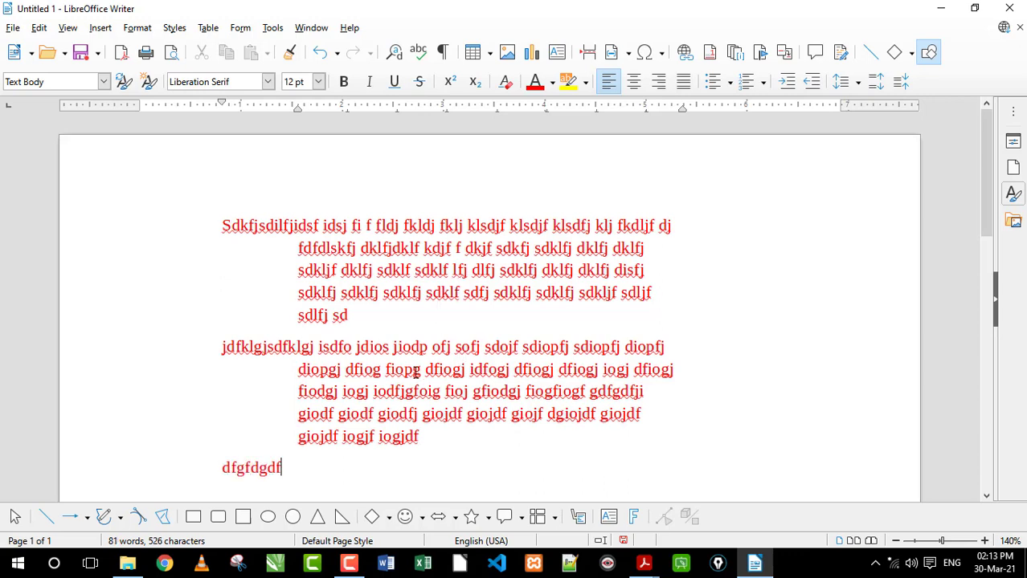
# Set the first-line indent of all three paragraphs to about 1 inch and their left indent to about 0.5 inch
pyautogui.moveTo(319, 461)
pyautogui.mouseDown()
pyautogui.moveTo(213, 447)
pyautogui.moveTo(148, 228)
pyautogui.moveTo(239, 166)
pyautogui.moveTo(228, 136)
pyautogui.moveTo(247, 111)
pyautogui.moveTo(326, 113)
pyautogui.moveTo(188, 133)
pyautogui.moveTo(247, 105)
pyautogui.mouseUp()
pyautogui.click(294, 238)
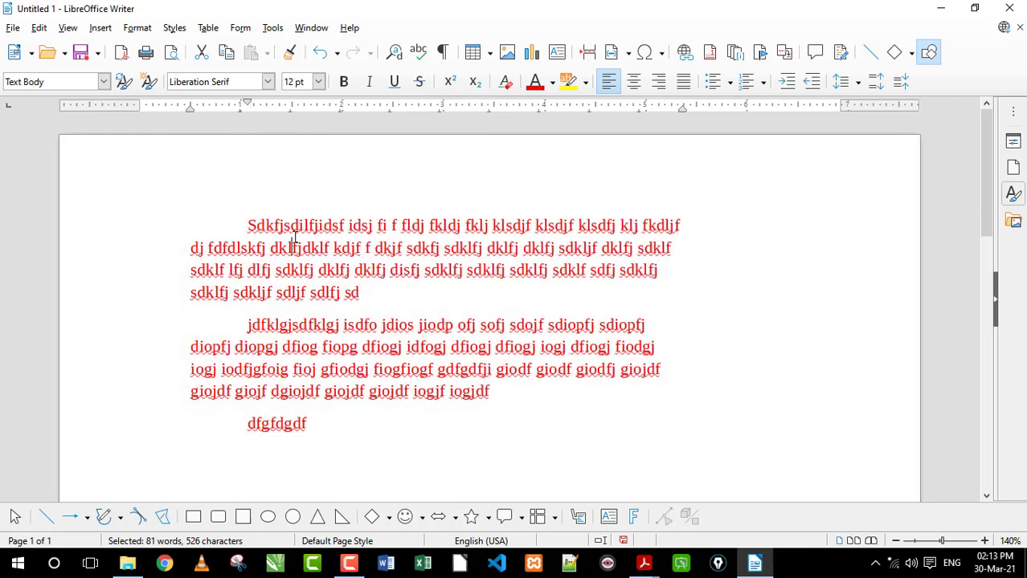
pyautogui.moveTo(370, 294); pyautogui.dragTo(242, 224)
# Extend the second paragraph's right indent out to the page's right margin
pyautogui.moveTo(494, 391); pyautogui.dragTo(246, 325)
pyautogui.click(347, 392)
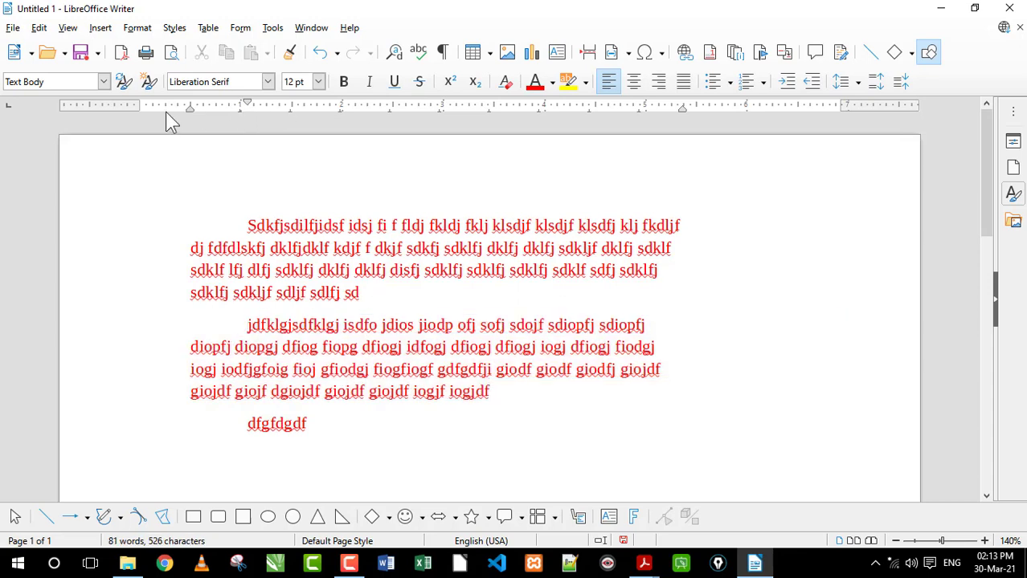
pyautogui.moveTo(685, 109); pyautogui.dragTo(839, 109)
# Look over the line spacing and paragraph spacing options for the selected paragraphs without applying any
pyautogui.moveTo(405, 441); pyautogui.dragTo(255, 226)
pyautogui.click(843, 81)
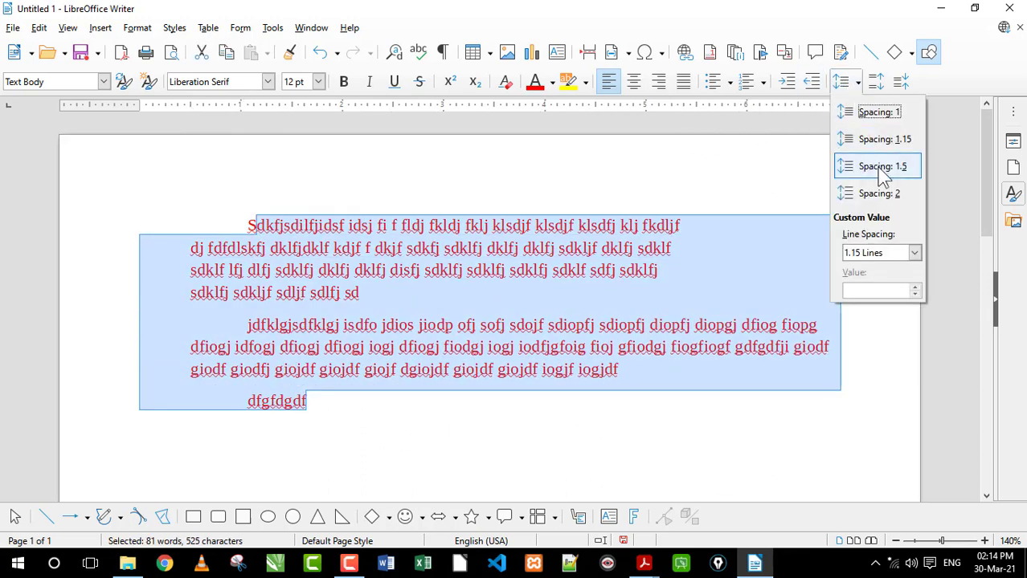
pyautogui.click(879, 76)
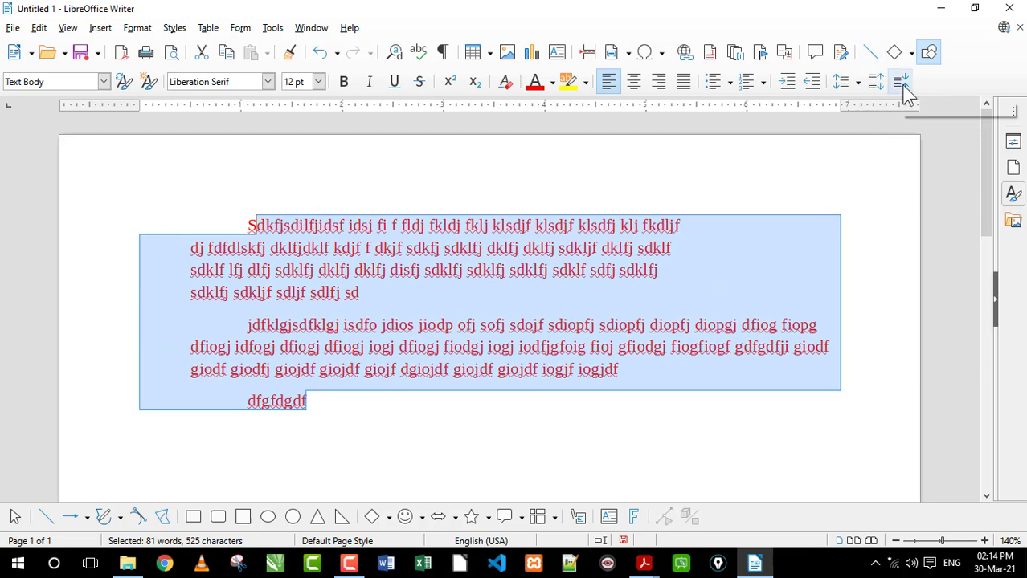
pyautogui.click(537, 293)
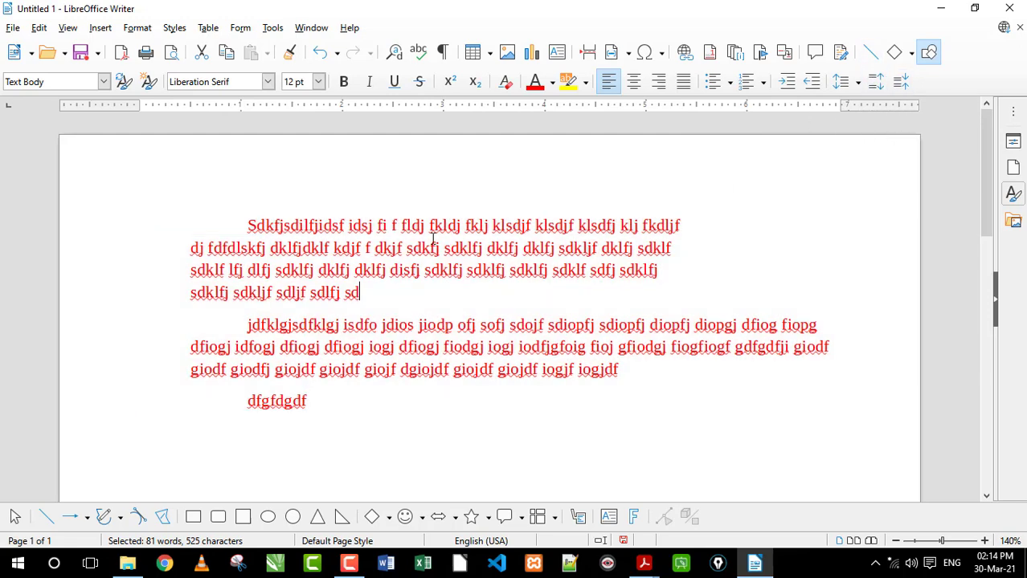
# Switch to M1 R5 O-Level Detailed.pdf in Acrobat Reader and review the Bullets and Numbering and Change case topics
pyautogui.moveTo(650, 561)
pyautogui.click(662, 518)
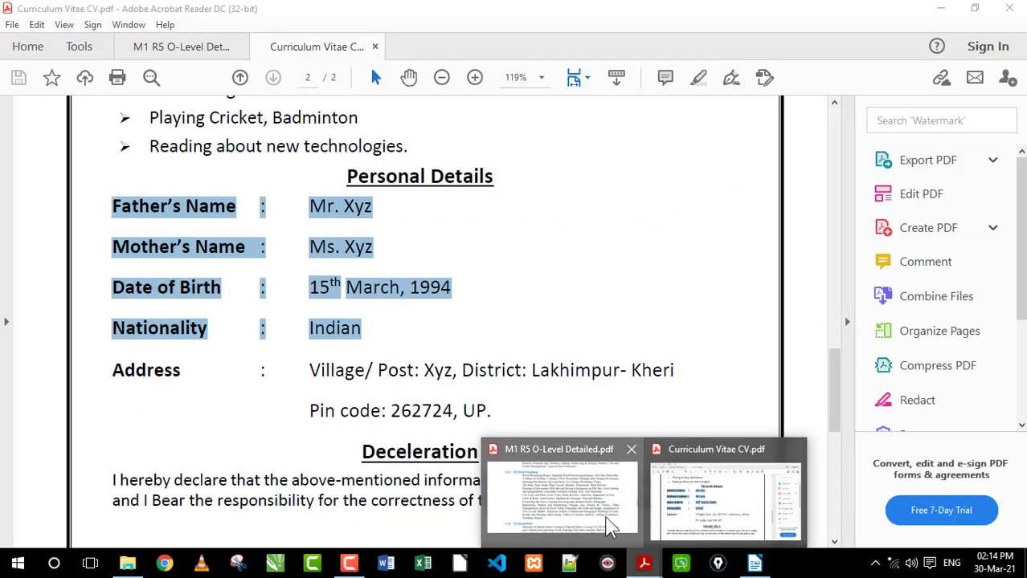
pyautogui.click(608, 522)
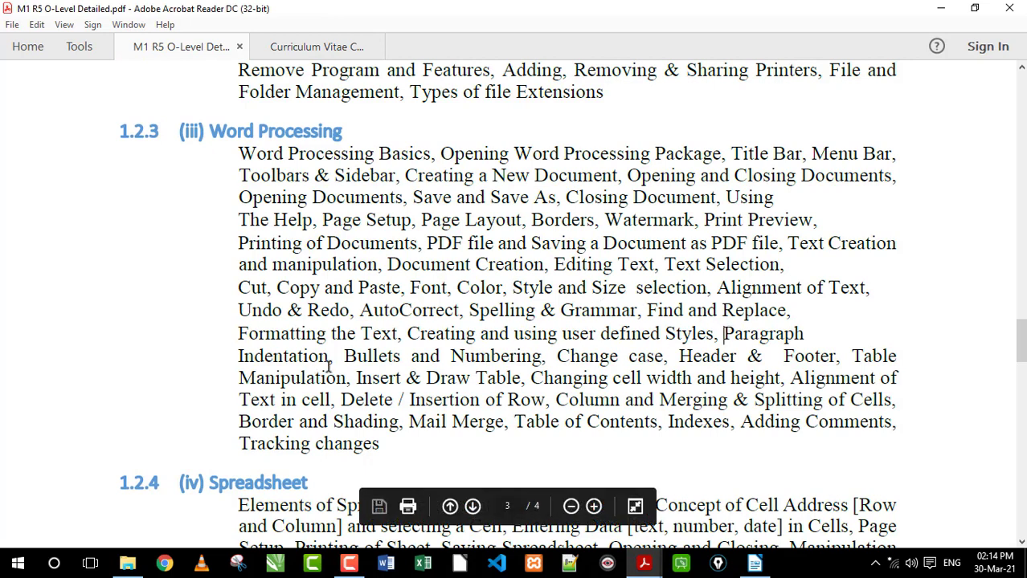
pyautogui.moveTo(333, 350); pyautogui.dragTo(661, 359)
pyautogui.click(593, 360)
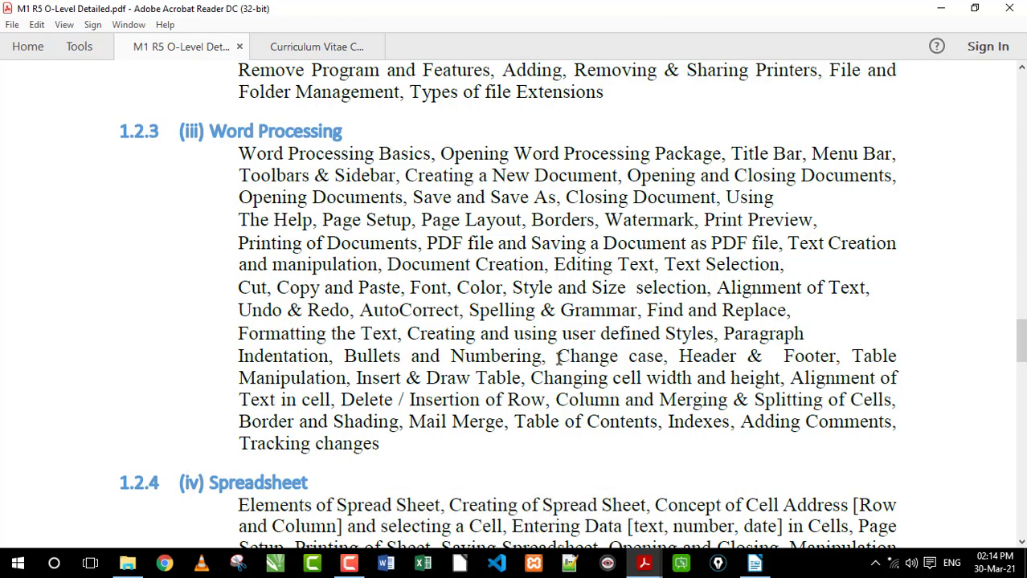
pyautogui.moveTo(560, 356); pyautogui.dragTo(666, 357)
# Switch to the LibreOffice Writer document and convert the whole second paragraph to uppercase
pyautogui.moveTo(619, 370); pyautogui.dragTo(243, 330)
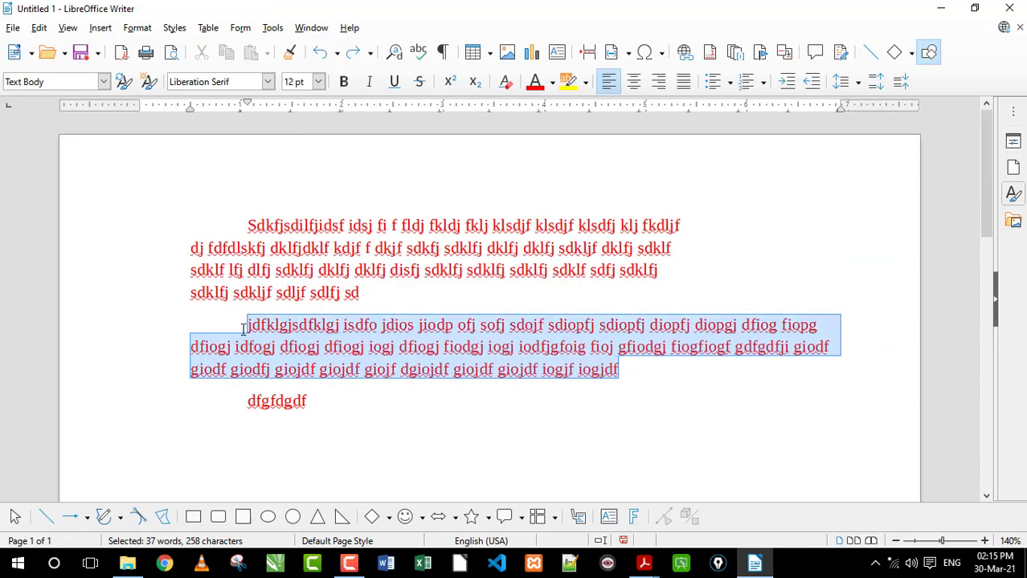
pyautogui.click(641, 373)
pyautogui.moveTo(660, 378); pyautogui.dragTo(243, 325)
pyautogui.click(133, 29)
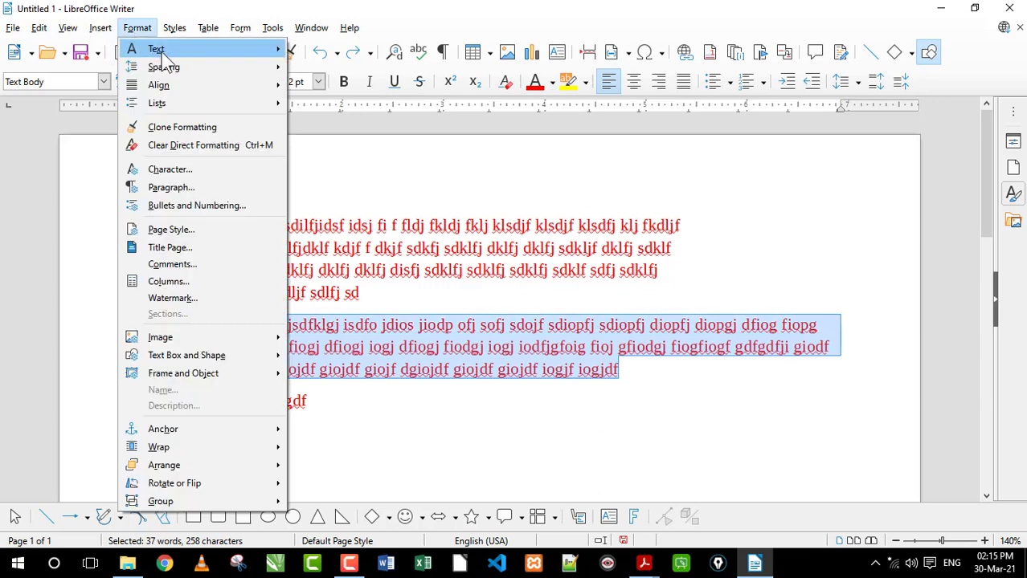
pyautogui.moveTo(136, 48)
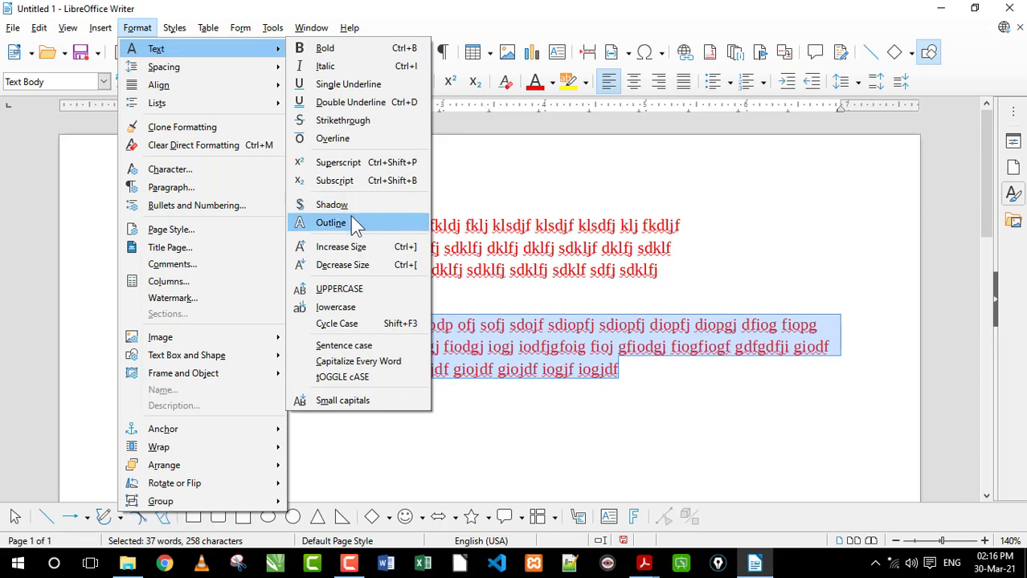
pyautogui.click(343, 290)
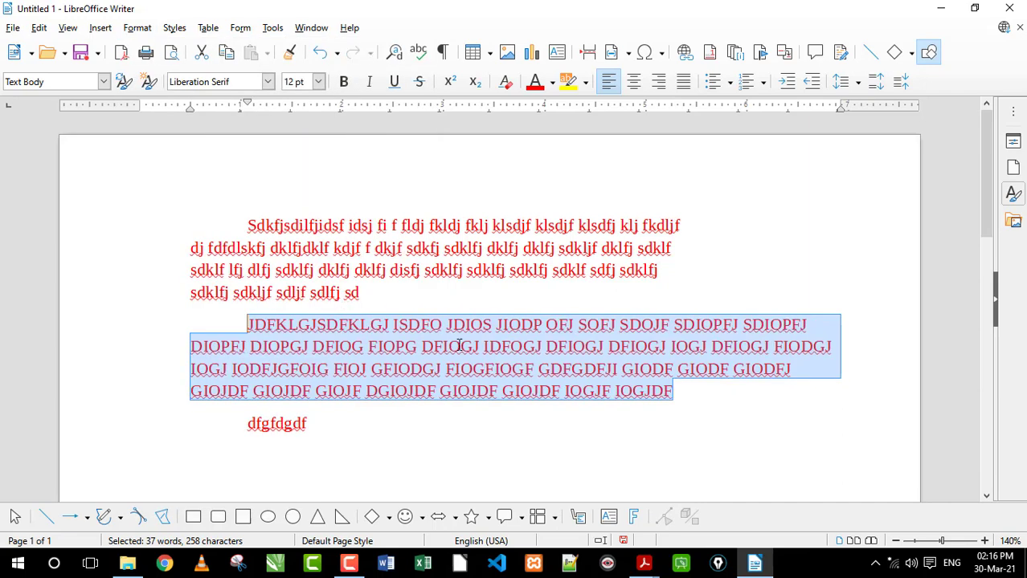
# Convert the second paragraph to lowercase, and apply Cycle Case once to capitalize each word
pyautogui.click(137, 27)
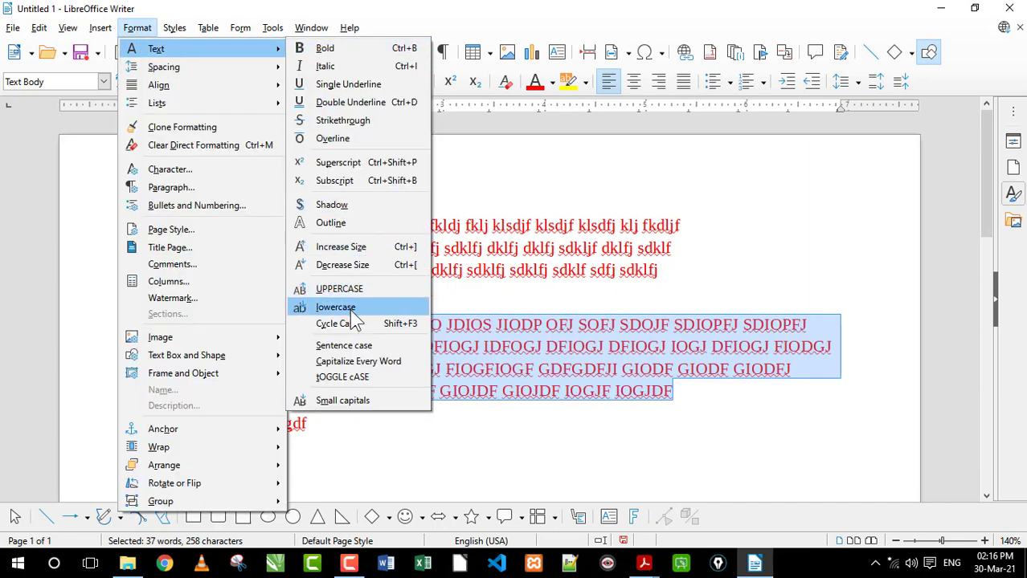
pyautogui.click(350, 310)
pyautogui.click(143, 29)
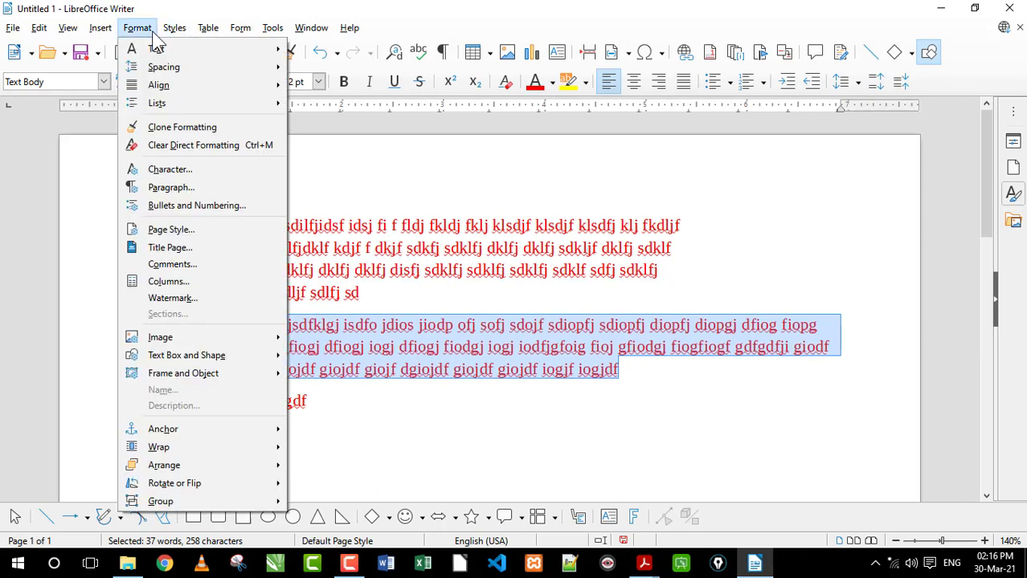
pyautogui.moveTo(143, 48)
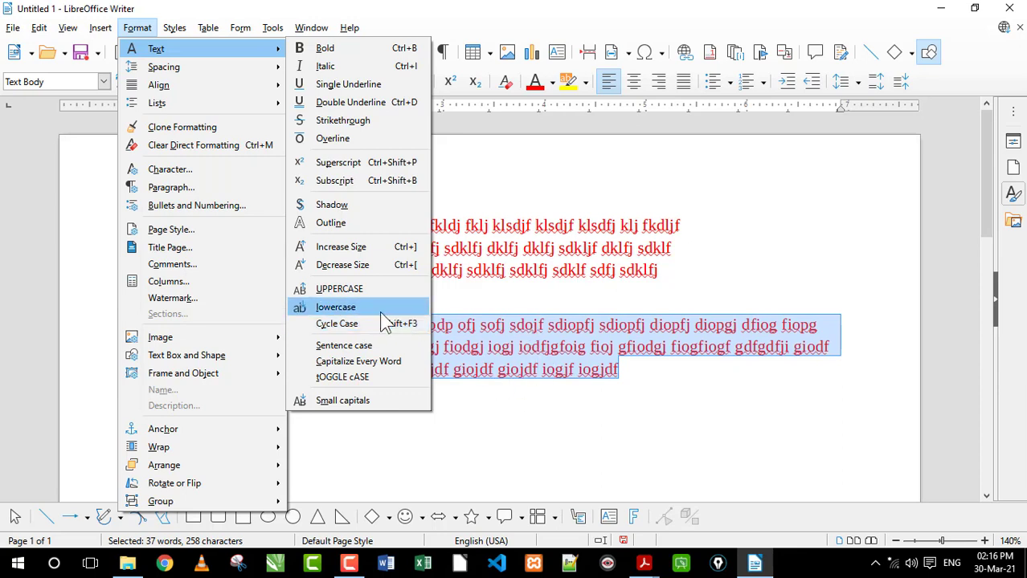
pyautogui.click(330, 323)
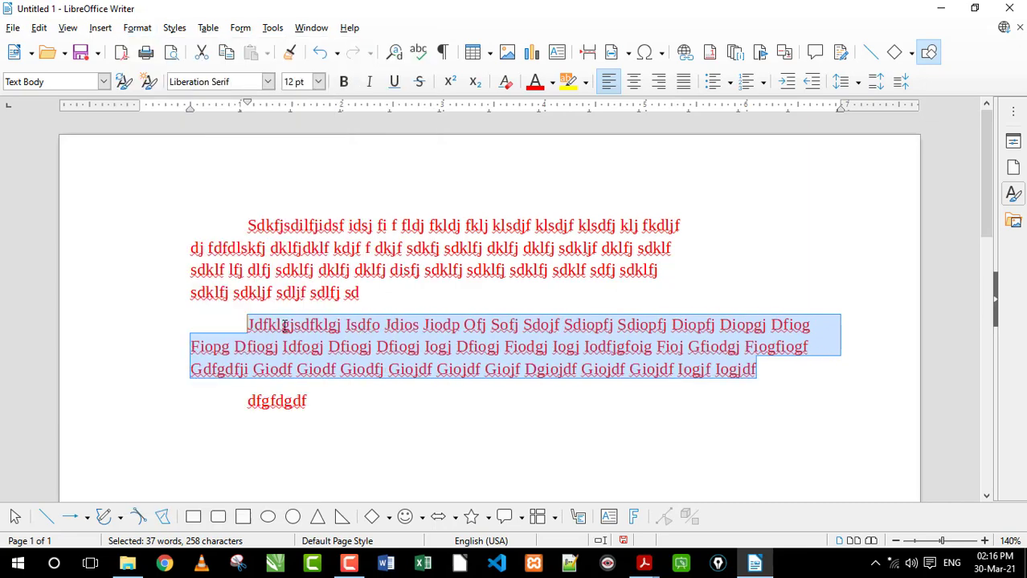
# Apply Cycle Case once to the selected second paragraph, and set it to Sentence case
pyautogui.click(138, 29)
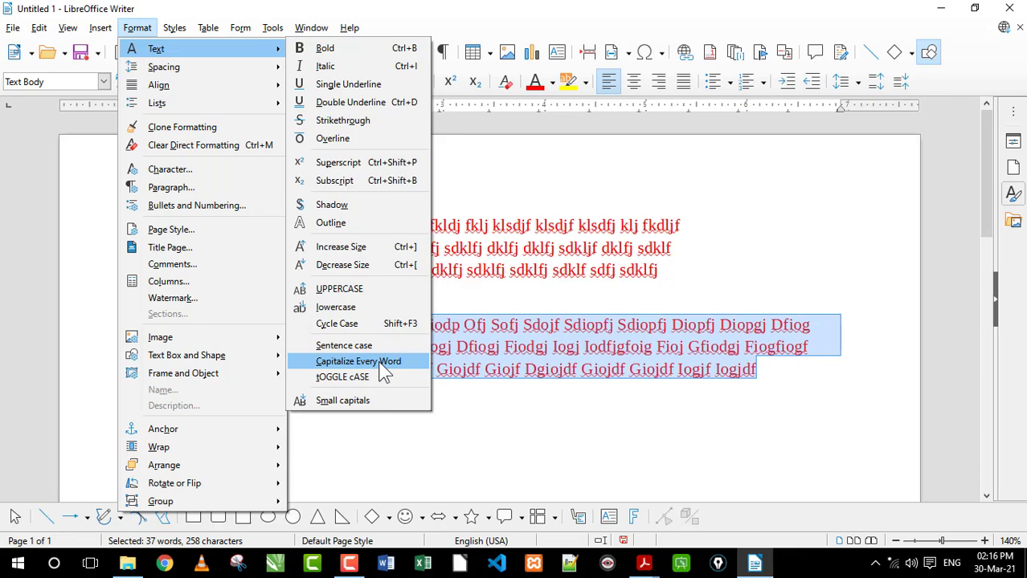
pyautogui.click(359, 324)
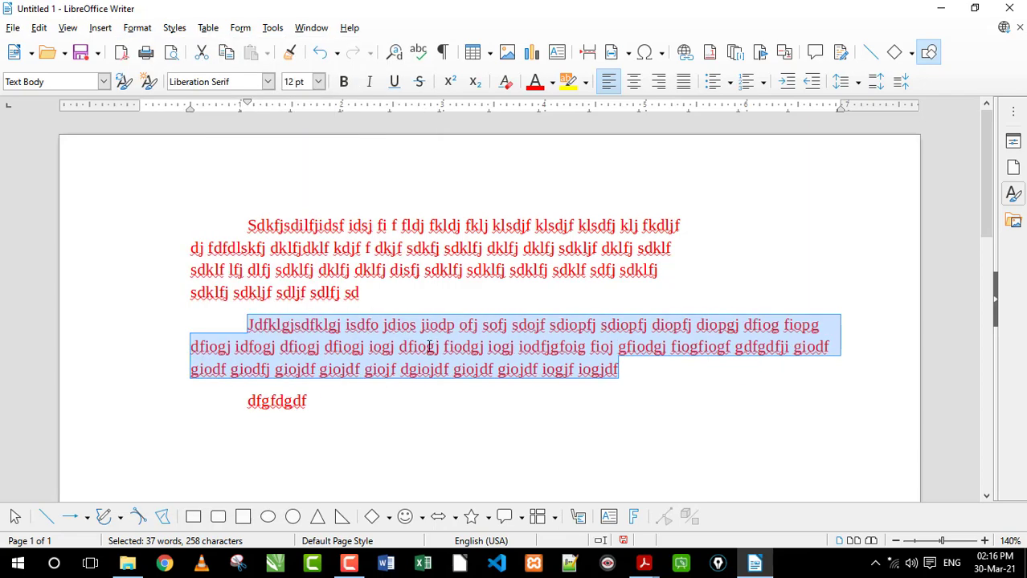
pyautogui.click(138, 28)
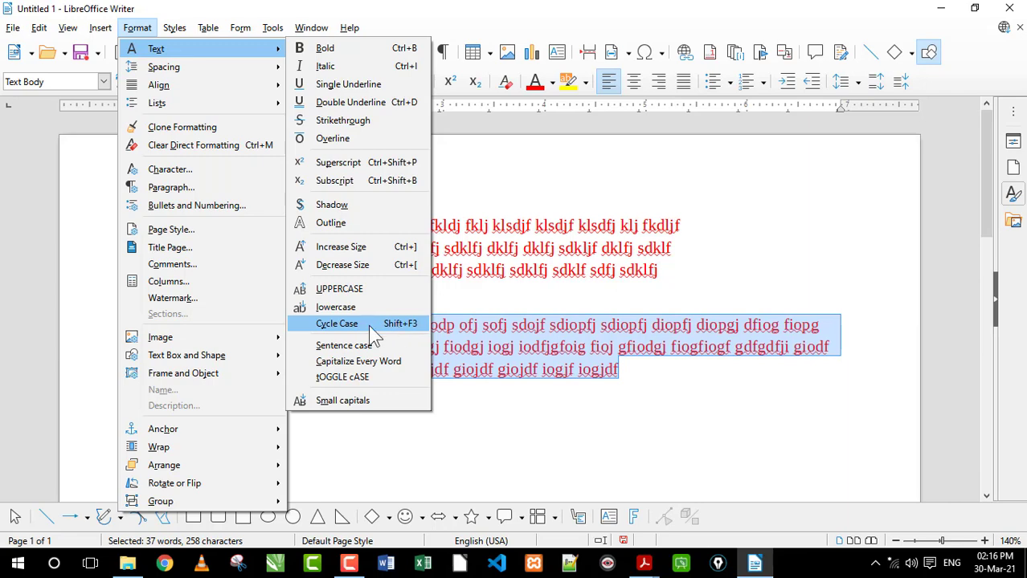
pyautogui.click(346, 346)
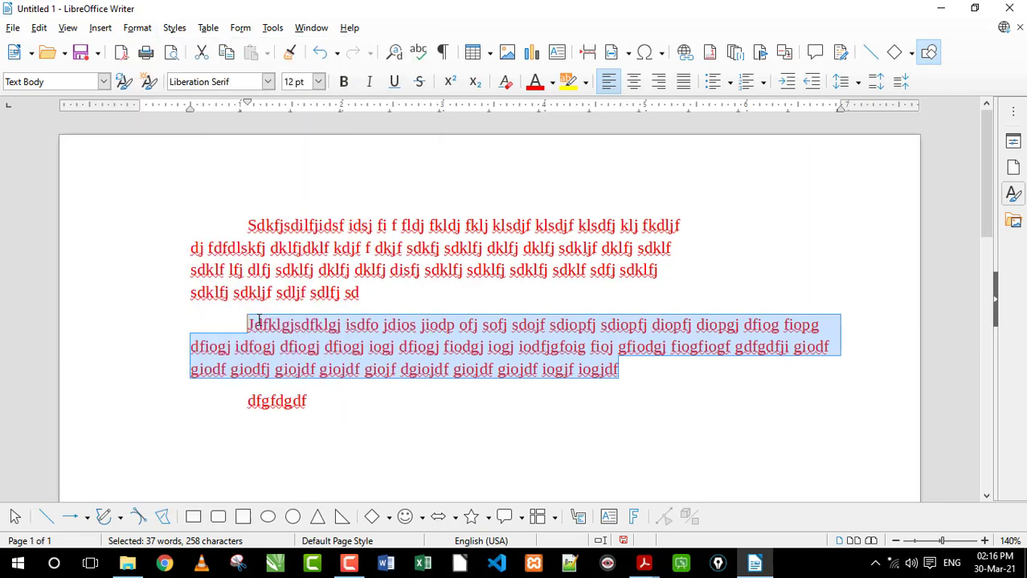
# Reselect the whole second paragraph and run Cycle Case on it repeatedly through the case variants, ending in uppercase
pyautogui.click(253, 323)
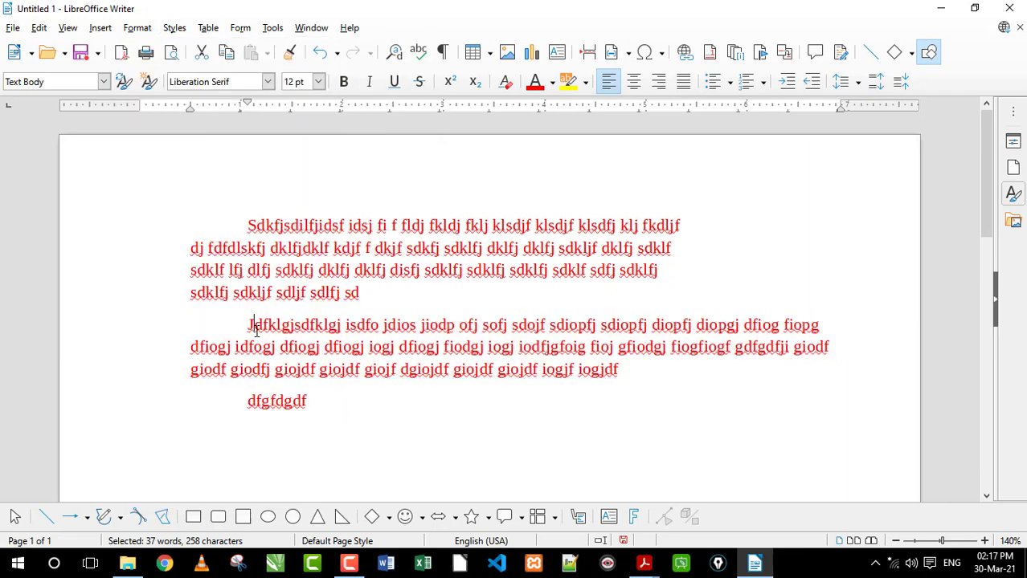
pyautogui.keyDown('shift'); pyautogui.click(622, 369); pyautogui.keyUp('shift')
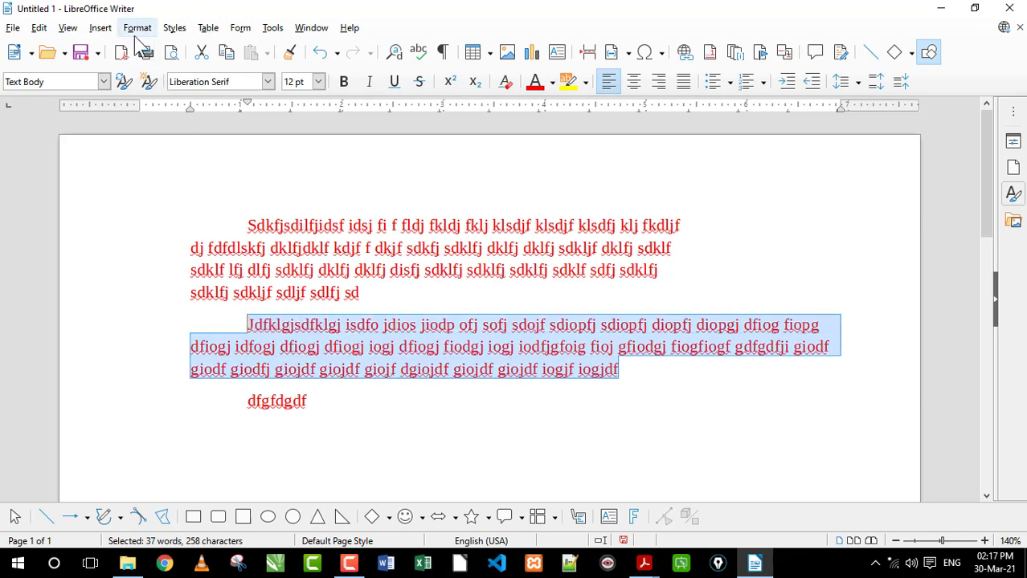
pyautogui.click(137, 28)
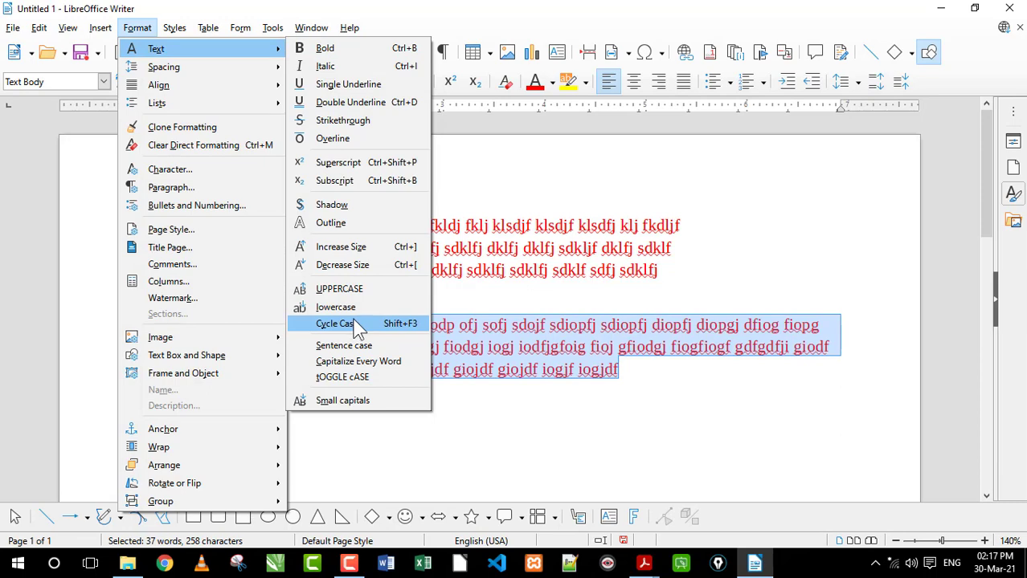
pyautogui.click(382, 326)
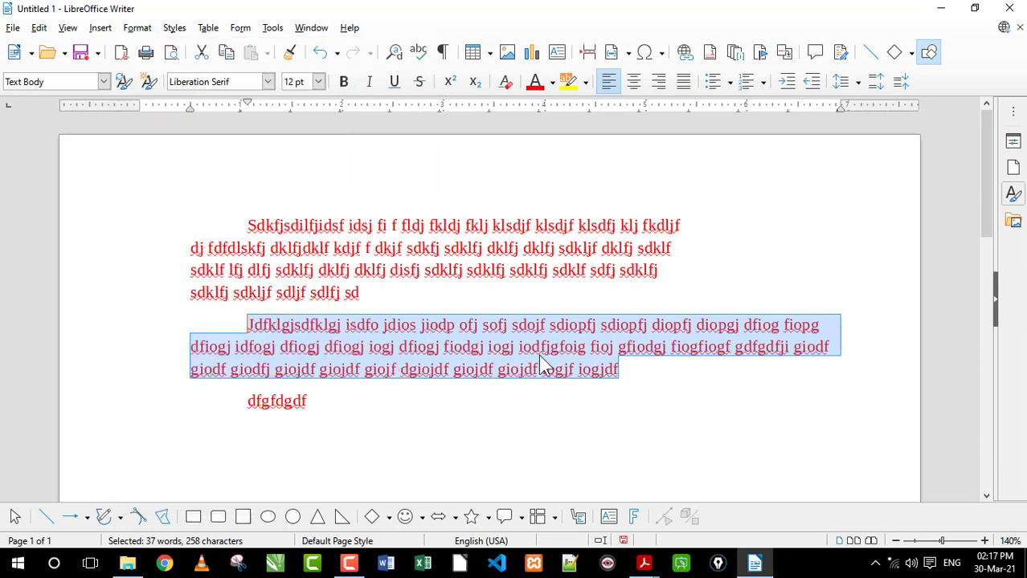
pyautogui.click(636, 381)
pyautogui.moveTo(620, 371); pyautogui.dragTo(240, 326)
pyautogui.hotkey('shift', 'F3')
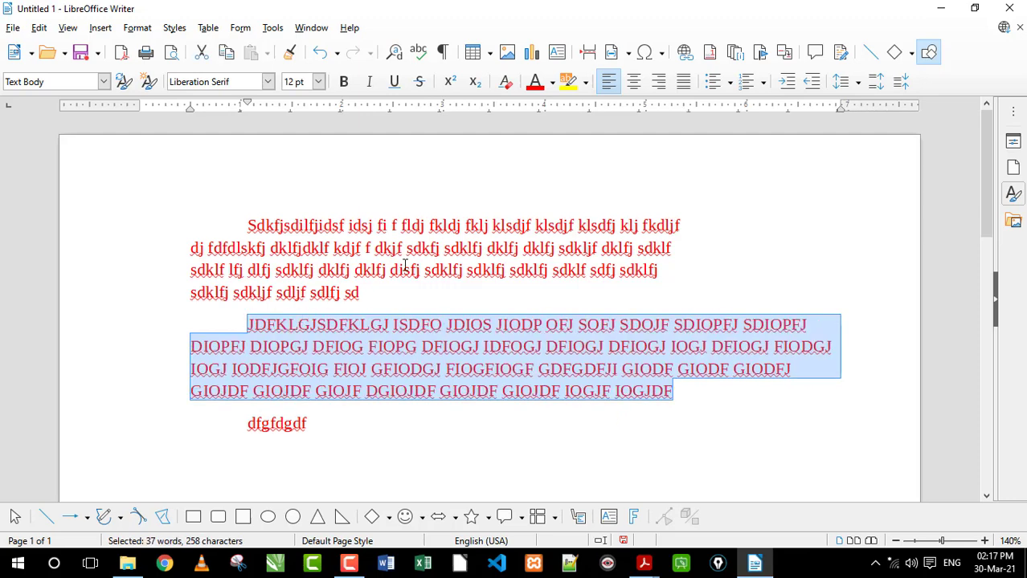
pyautogui.hotkey('shift', 'F3')
pyautogui.hotkey('shift', 'F3')
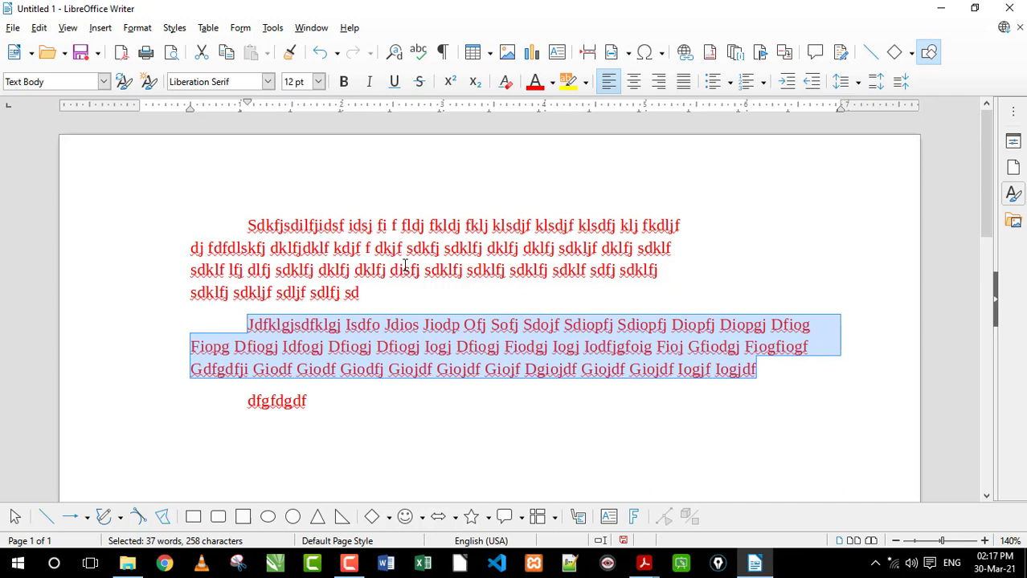
pyautogui.hotkey('shift', 'F3')
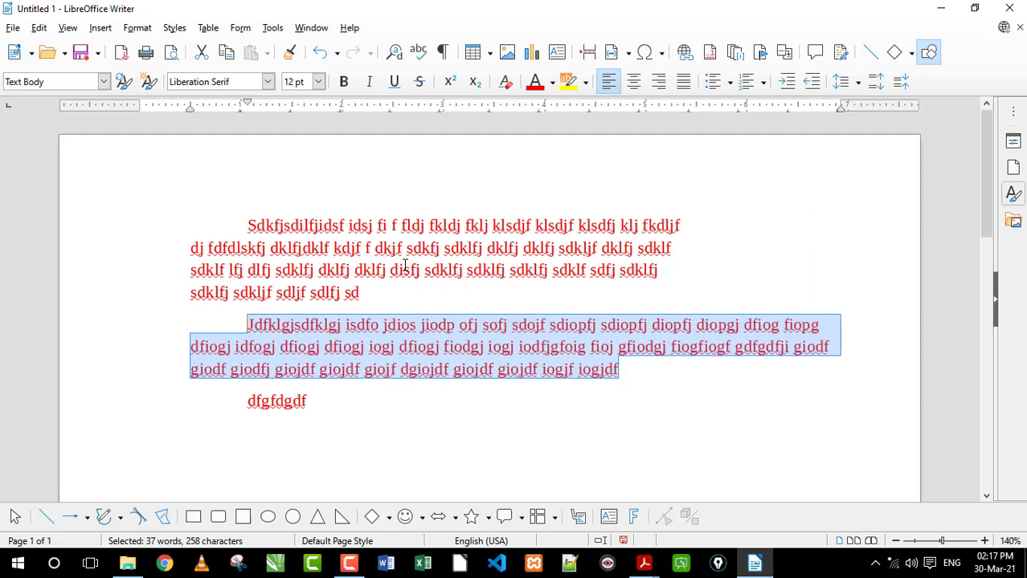
pyautogui.hotkey('shift', 'F3')
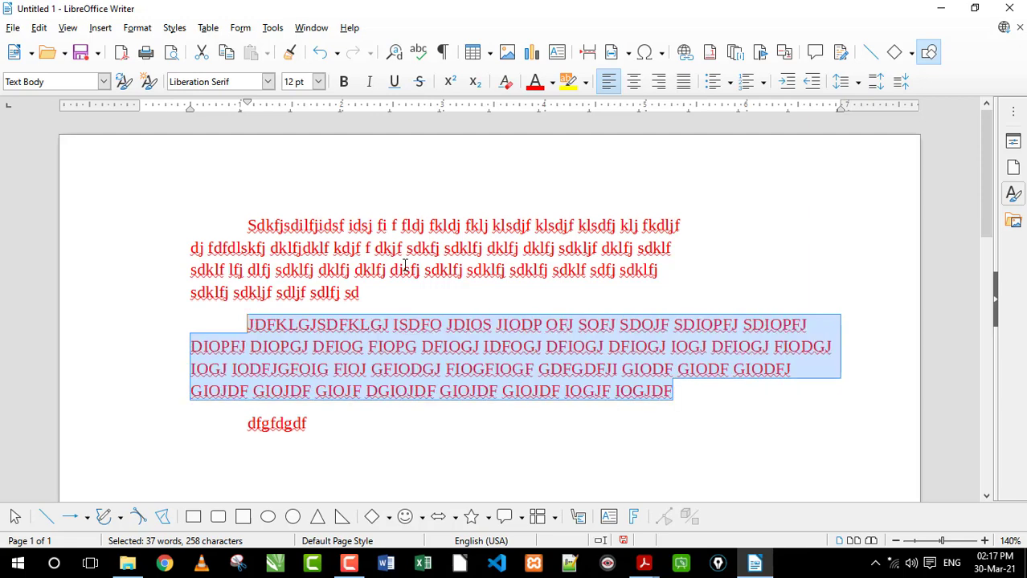
pyautogui.click(722, 398)
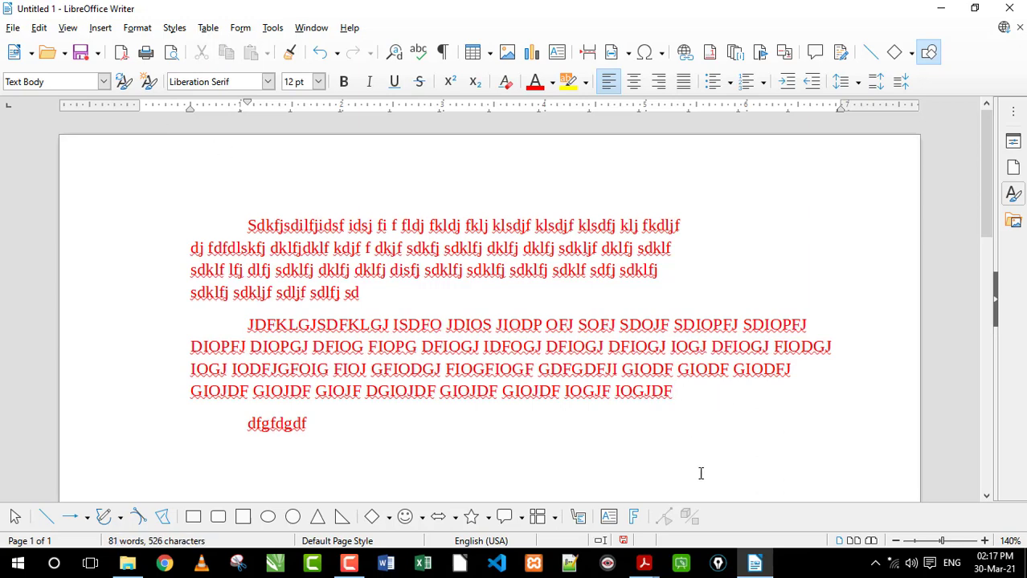
# Switch to M1 R5 O-Level Detailed.pdf in Acrobat Reader and review the Word Processing topics from Change case through Table of Contents
pyautogui.moveTo(644, 562)
pyautogui.click(566, 509)
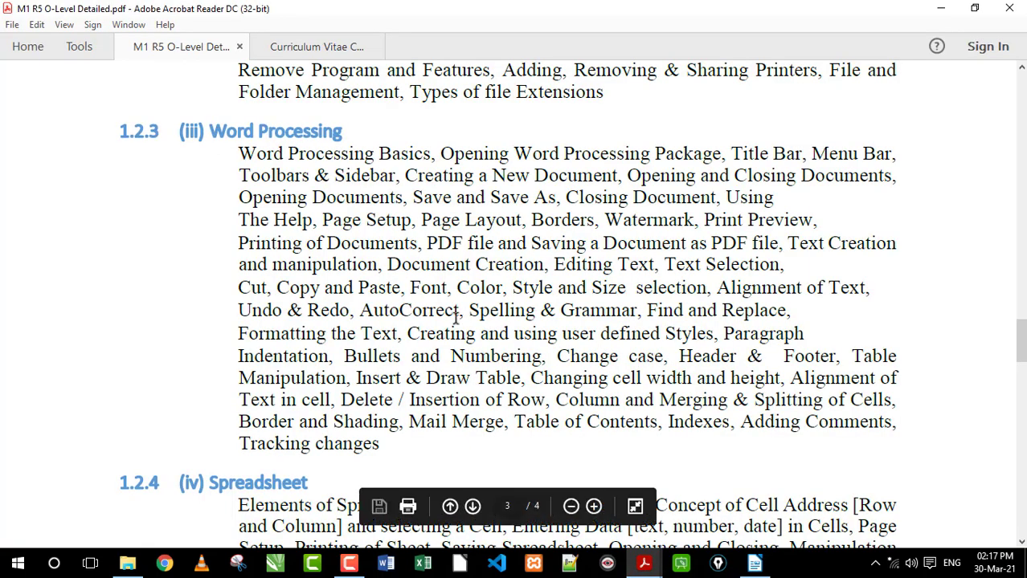
pyautogui.moveTo(557, 356); pyautogui.dragTo(856, 355)
pyautogui.click(837, 358)
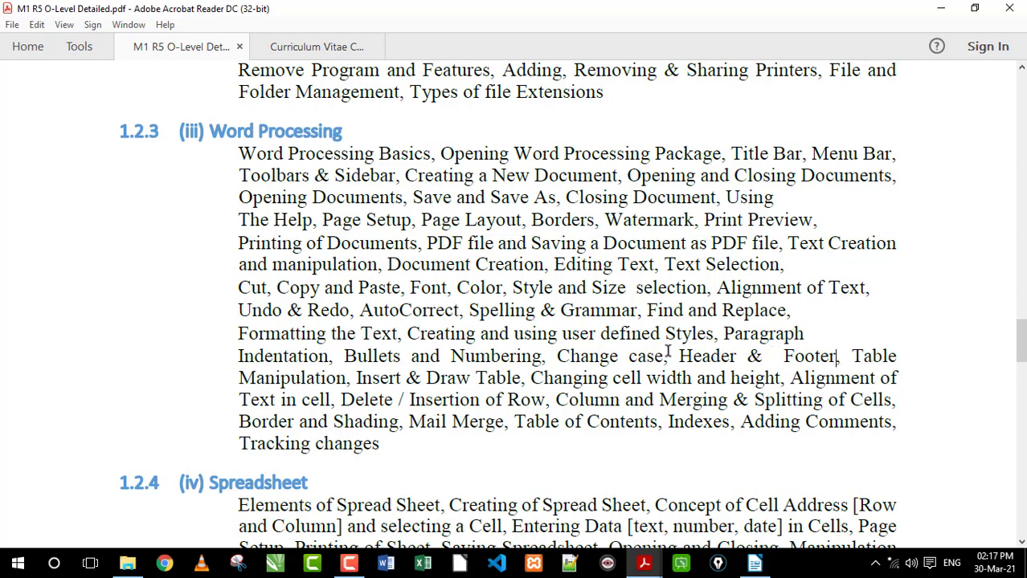
pyautogui.moveTo(670, 356); pyautogui.dragTo(600, 402)
pyautogui.click(526, 420)
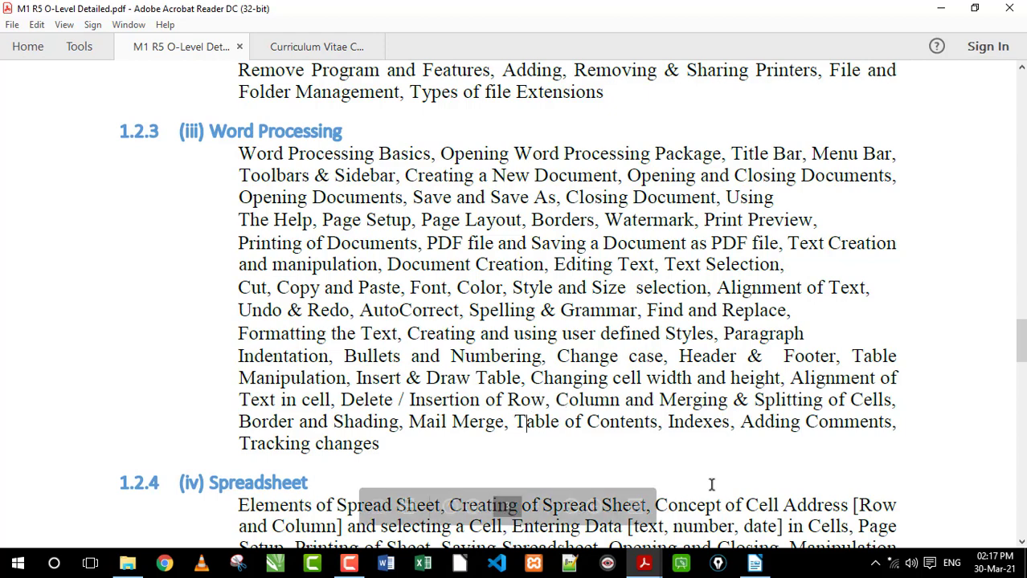